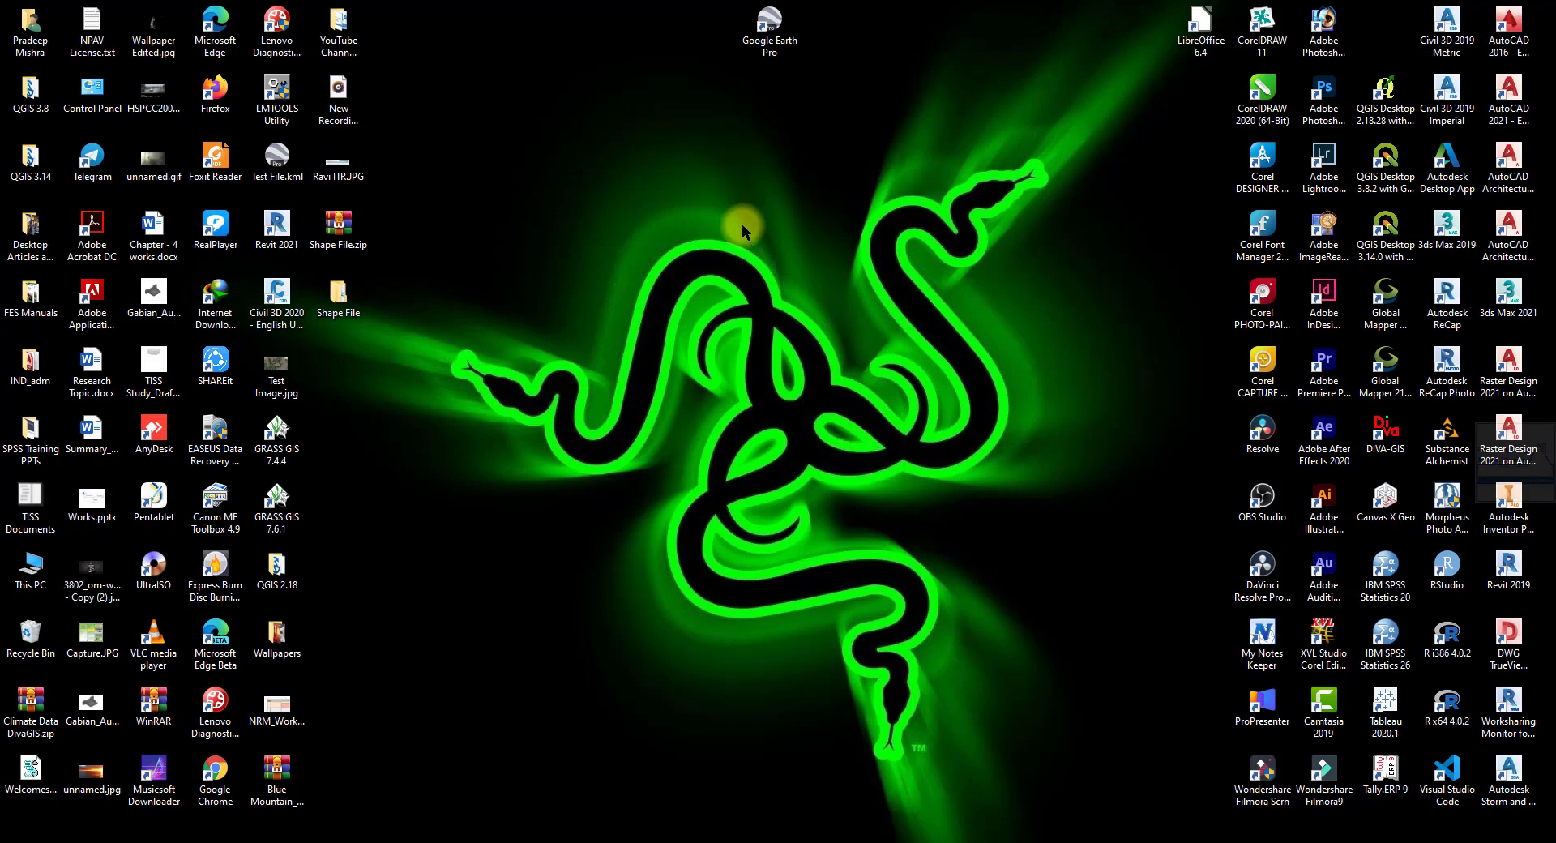
Open Google Earth Pro from the desktop and narrow its sidebar to give the globe more room
{"action": "double_click", "coordinate": [770, 26]}
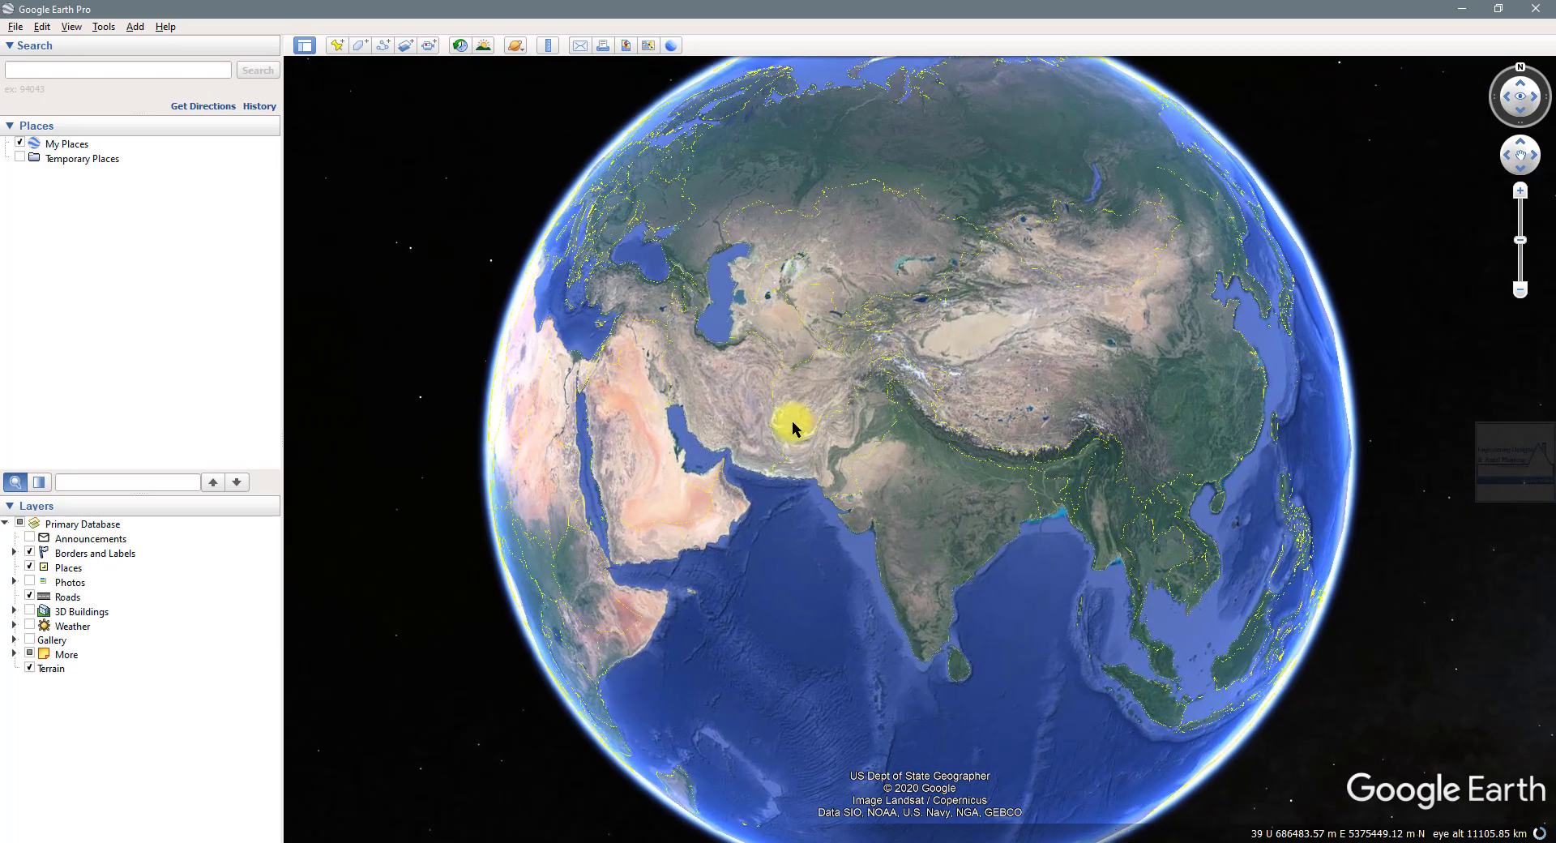
{"action": "scroll", "coordinate": [932, 521], "scroll_direction": "up", "scroll_amount": 5}
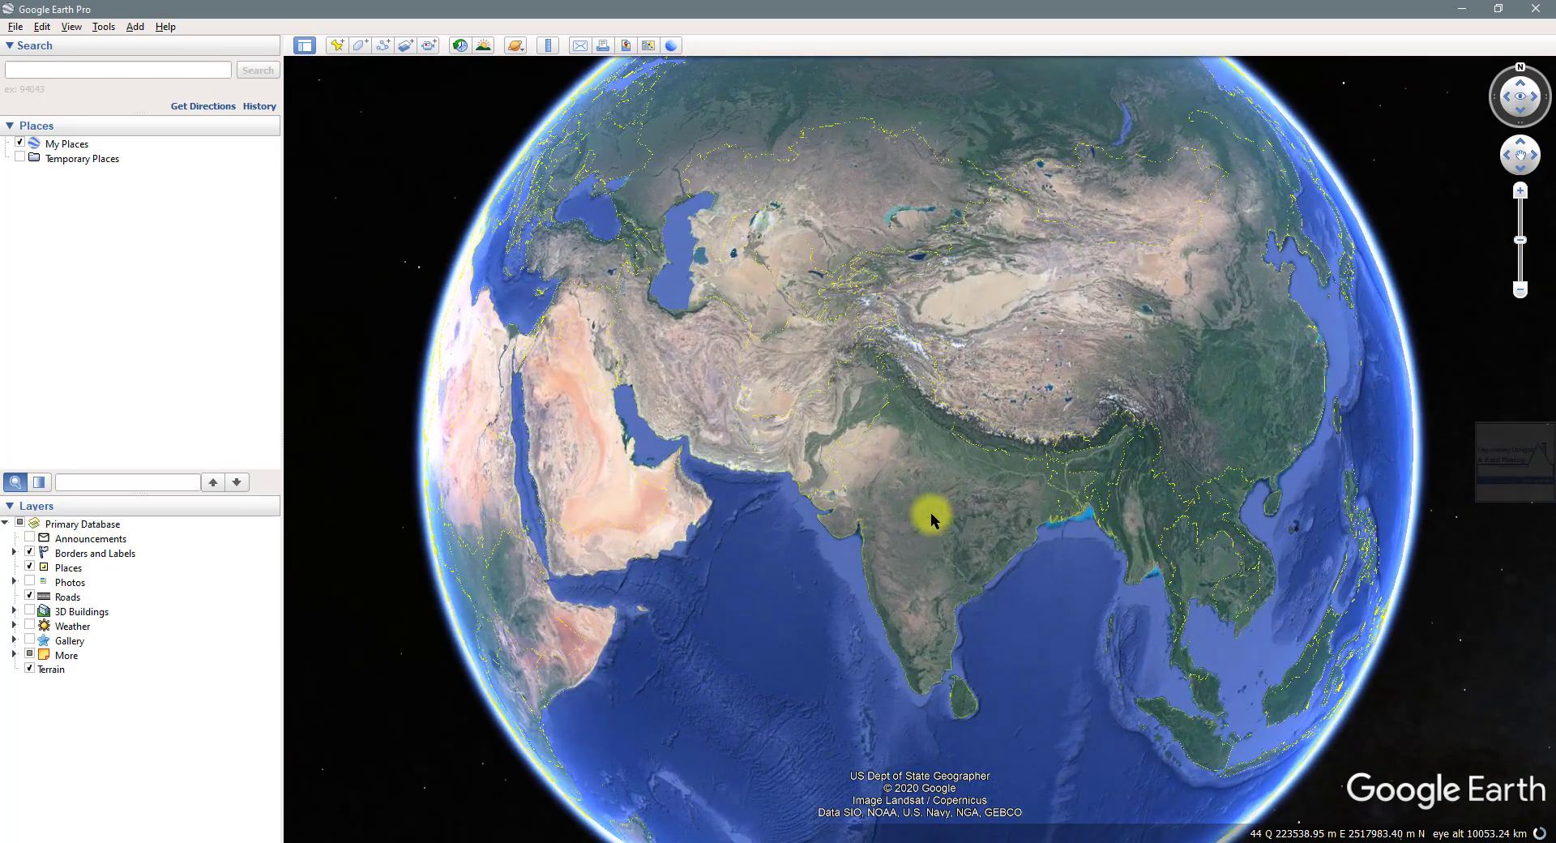
{"action": "scroll", "coordinate": [930, 519], "scroll_direction": "down", "scroll_amount": 4}
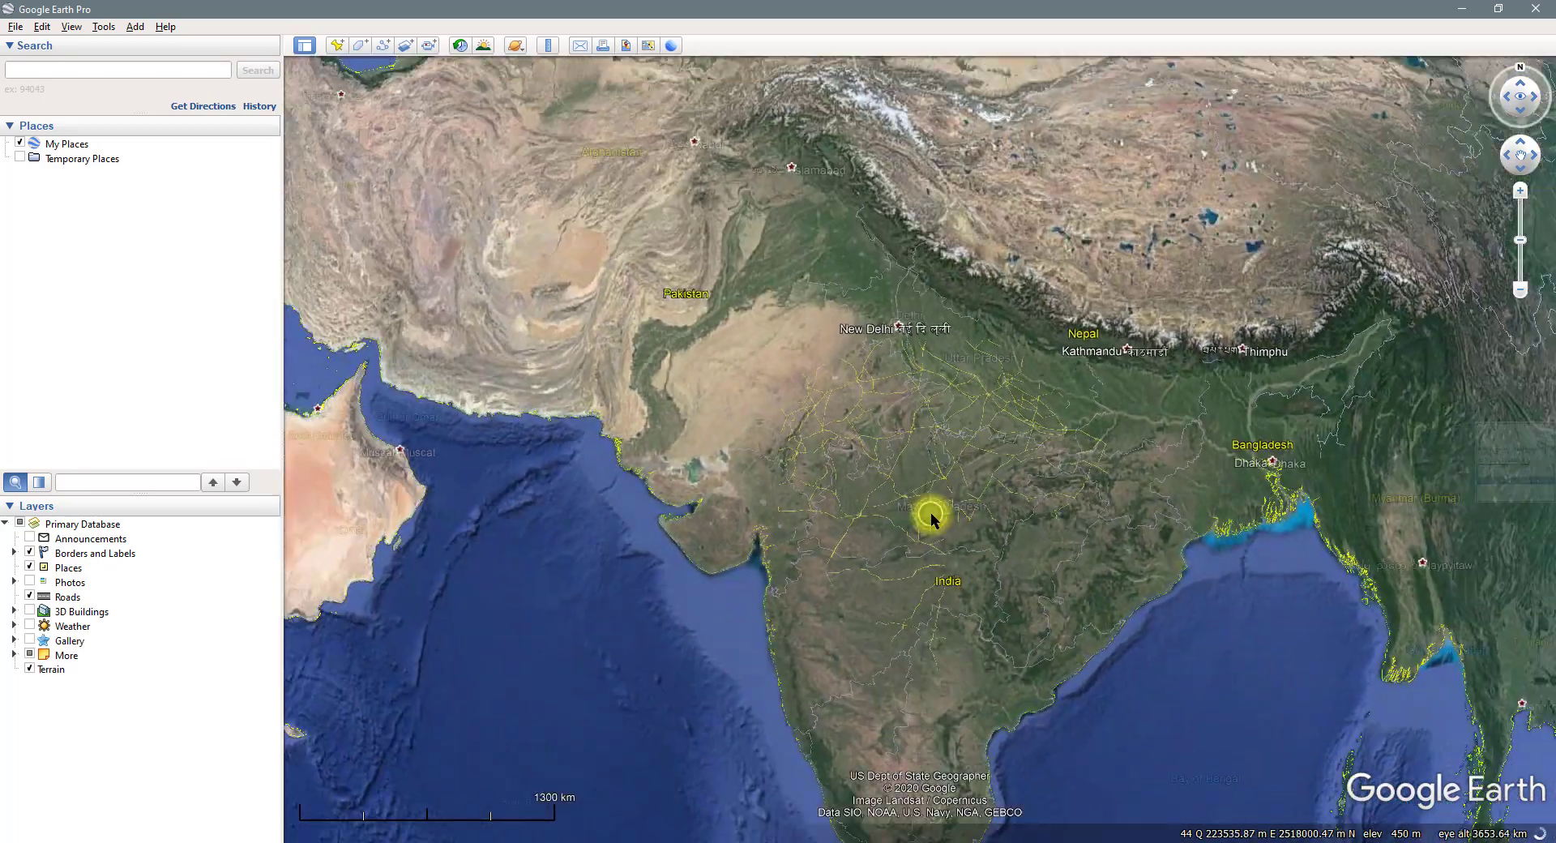
{"action": "scroll", "coordinate": [930, 512], "scroll_direction": "down", "scroll_amount": 2}
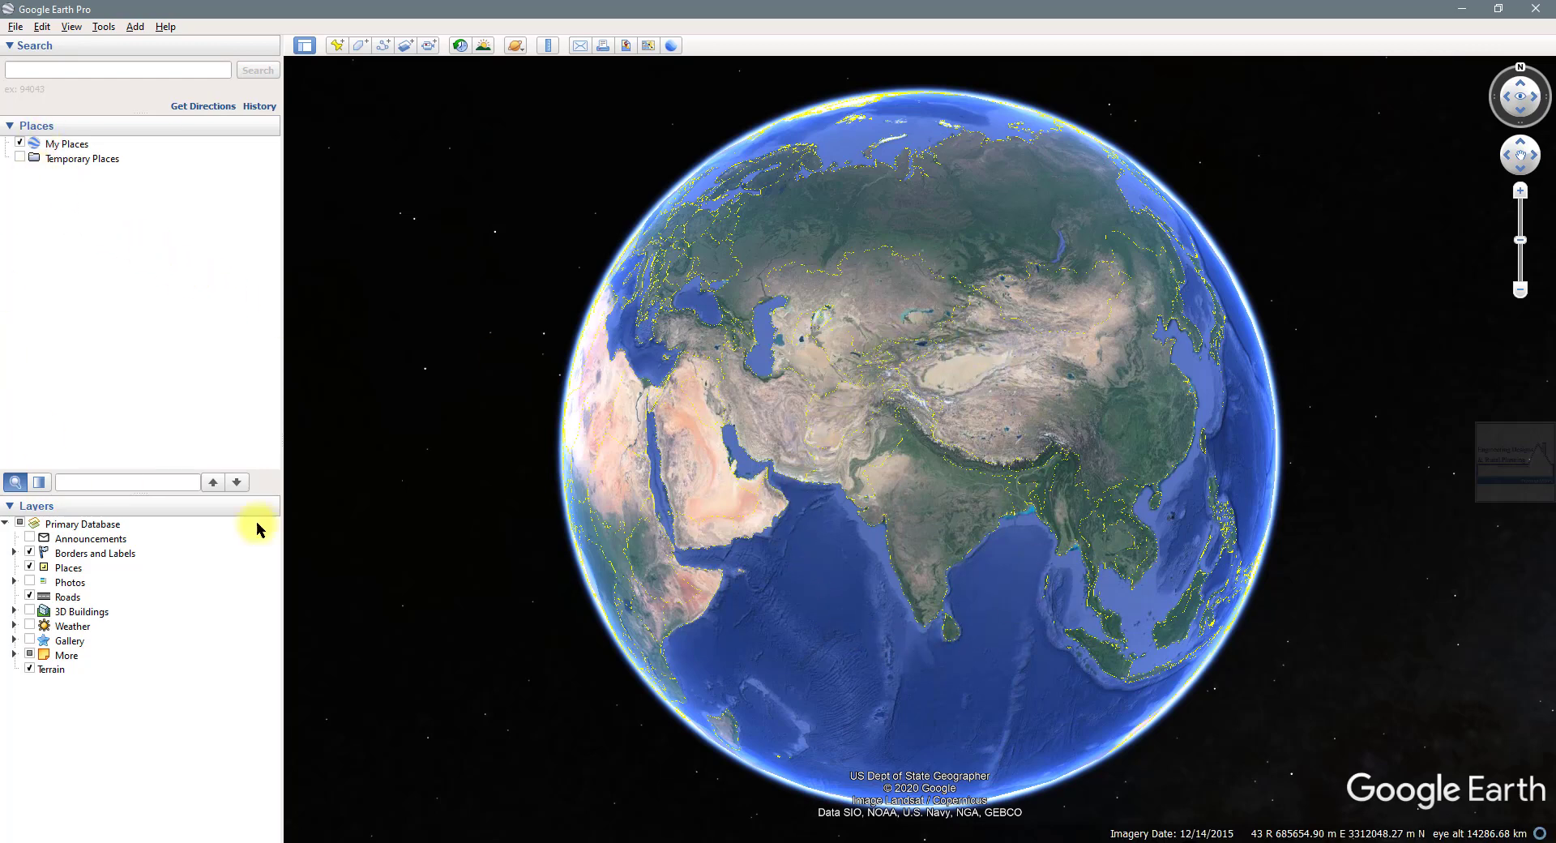
{"action": "left_click_drag", "start_coordinate": [281, 352], "coordinate": [218, 373]}
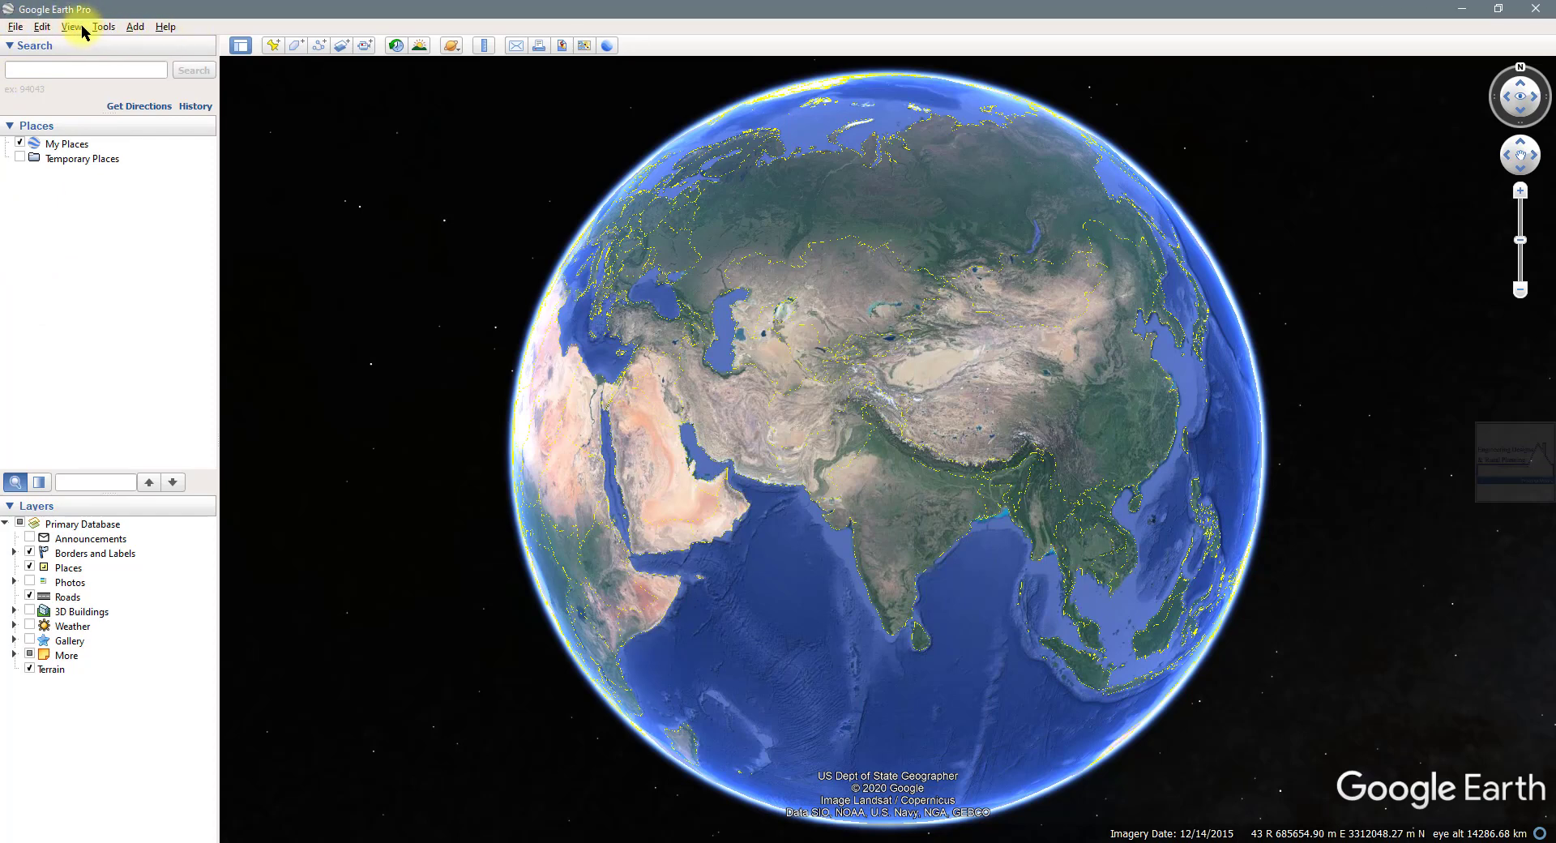
{"action": "left_click", "coordinate": [13, 28]}
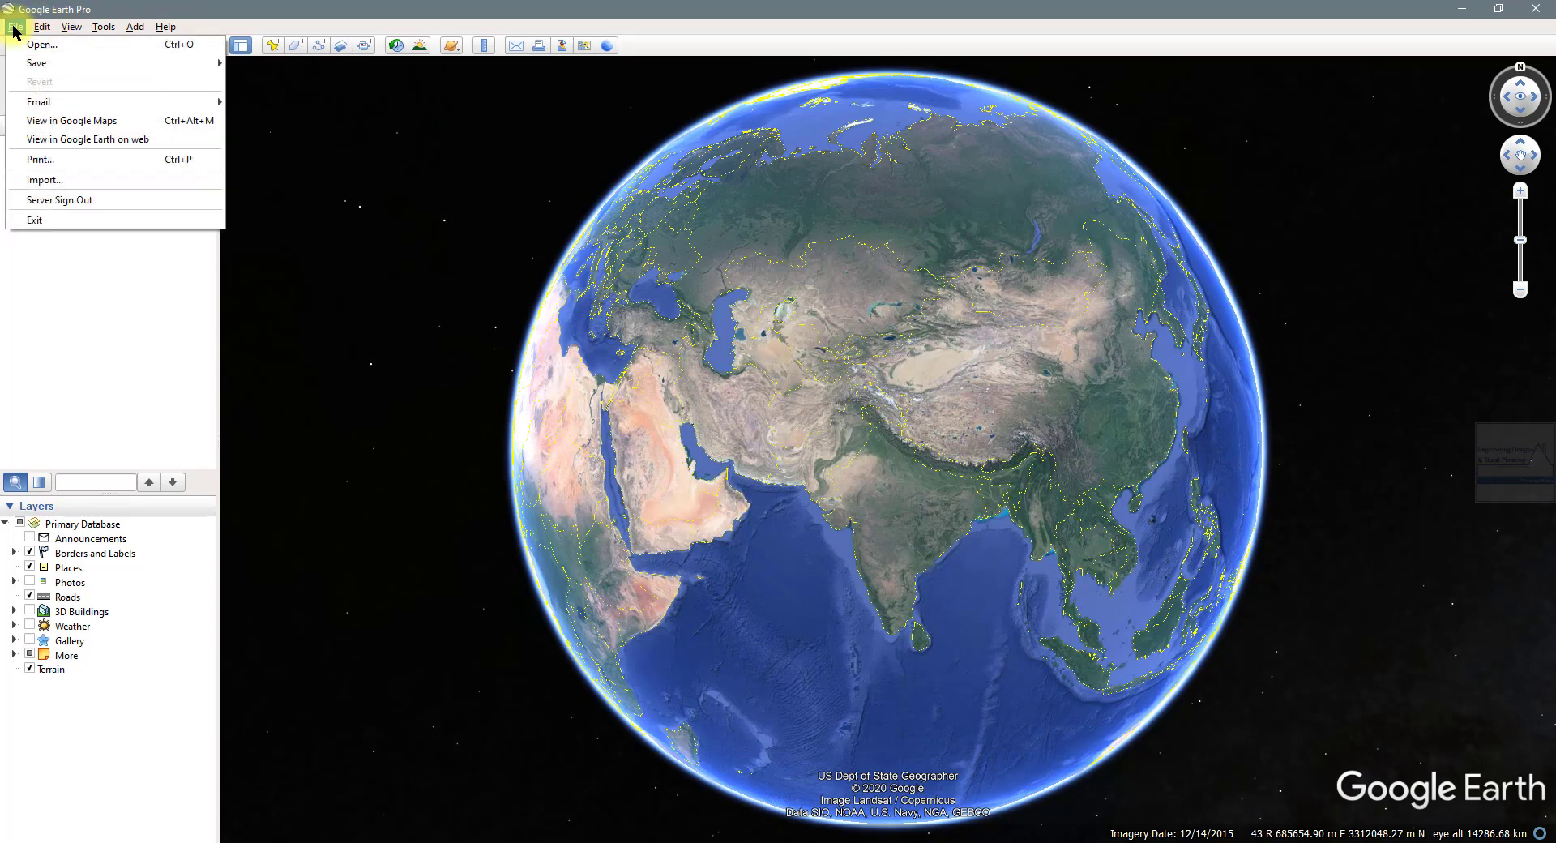
{"action": "mouse_move", "coordinate": [38, 32]}
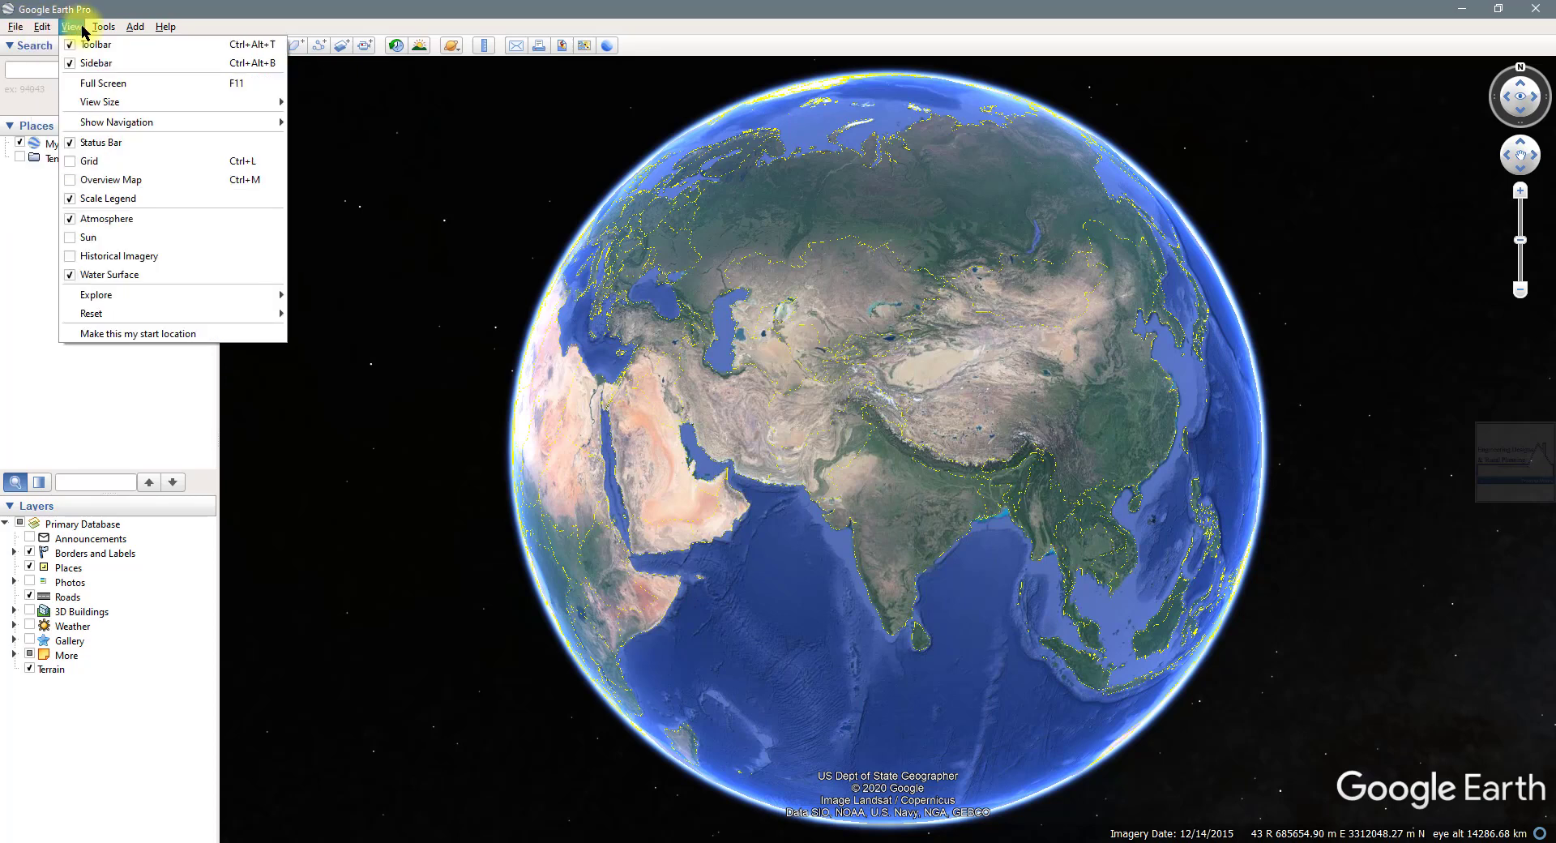
{"action": "mouse_move", "coordinate": [154, 31]}
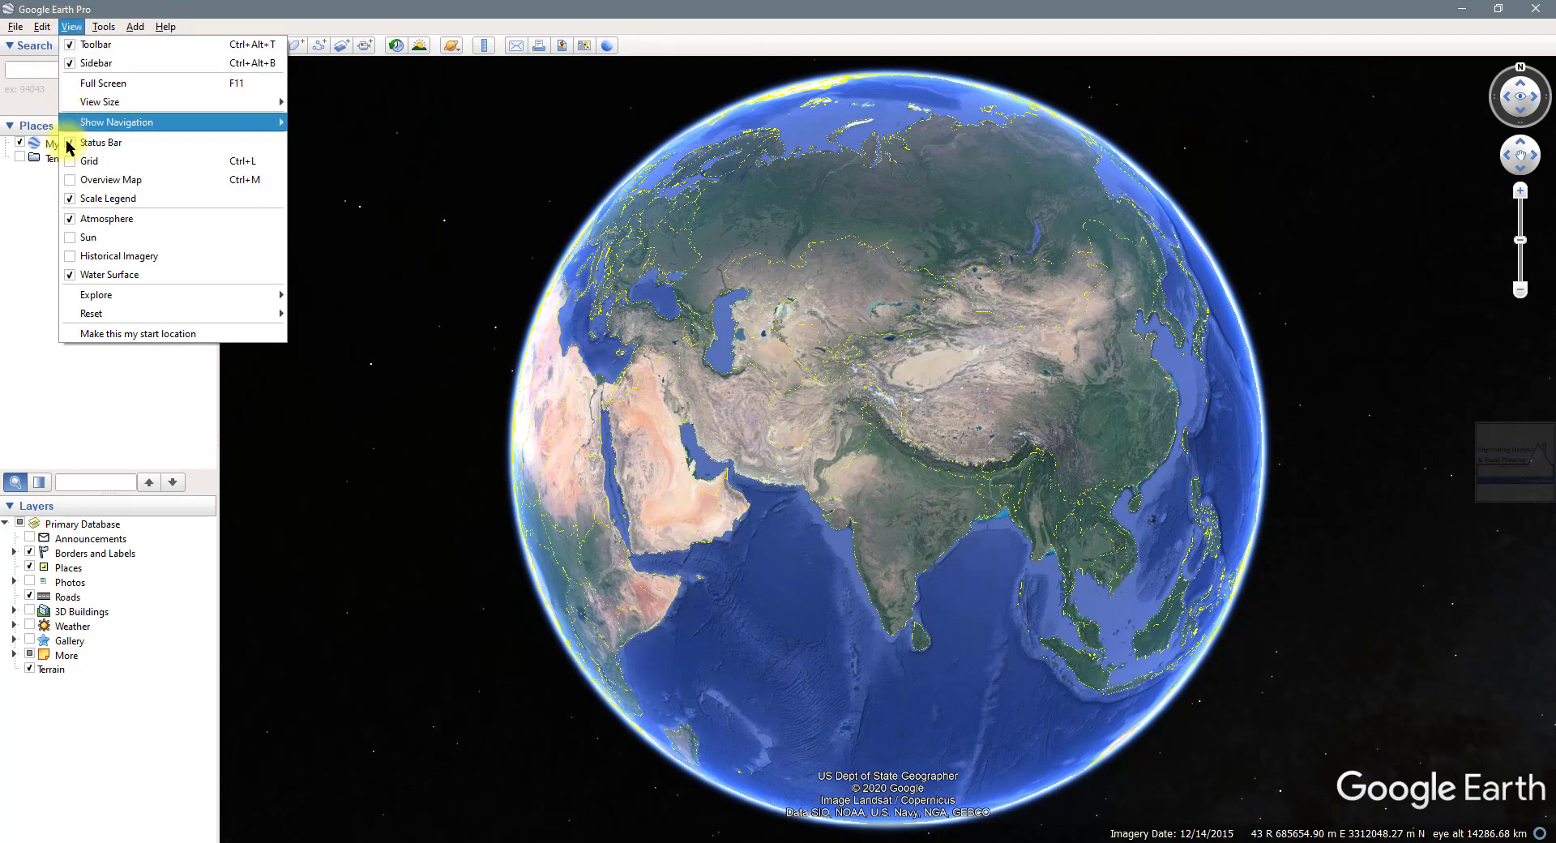
{"action": "left_click", "coordinate": [18, 254]}
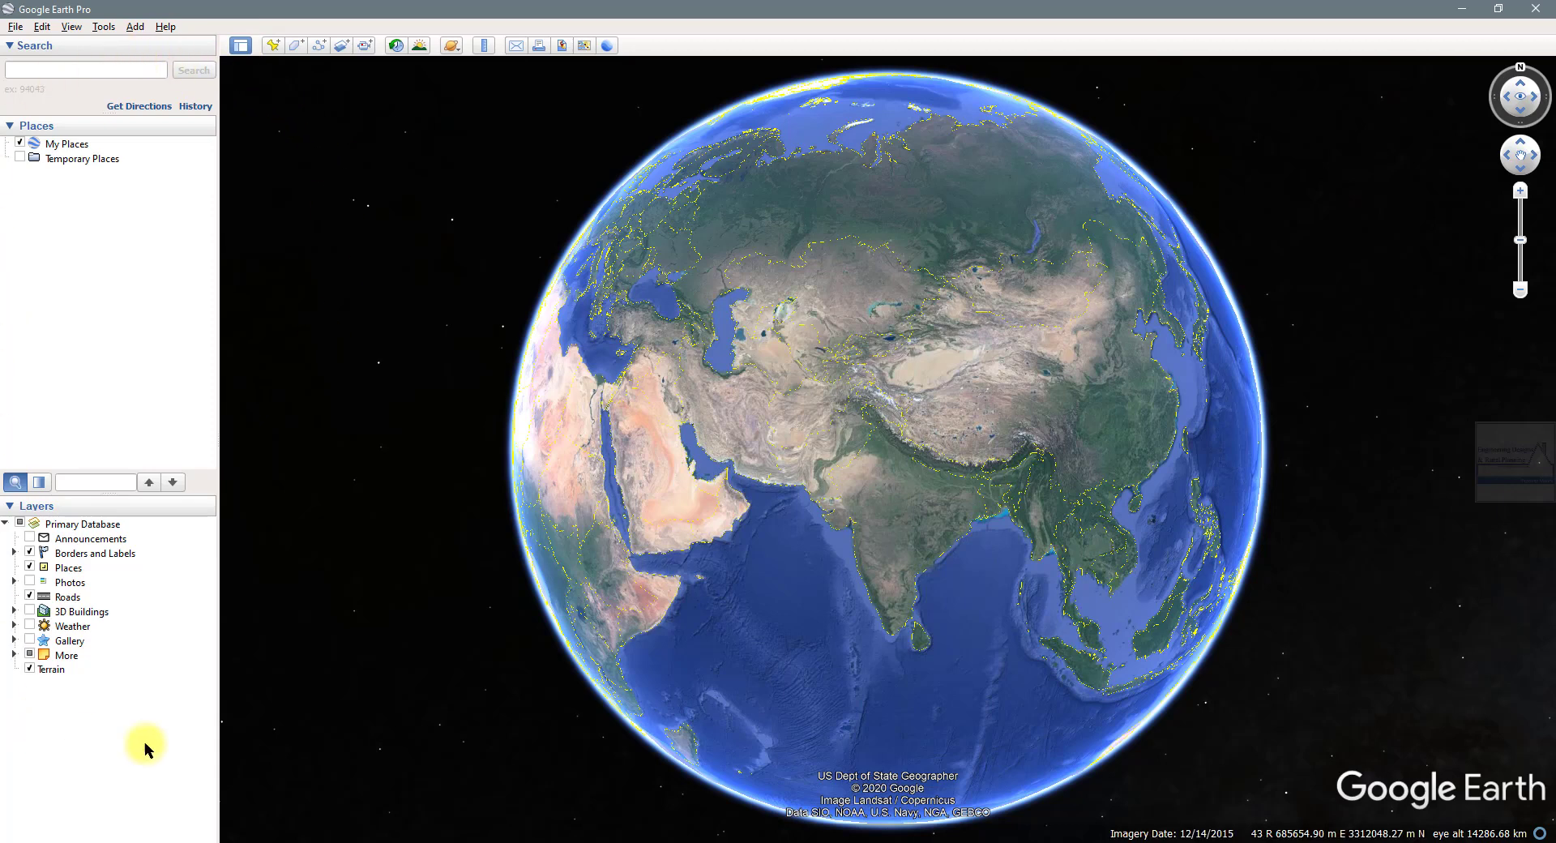
Hide the sidebar and show it again
{"action": "left_click", "coordinate": [239, 46]}
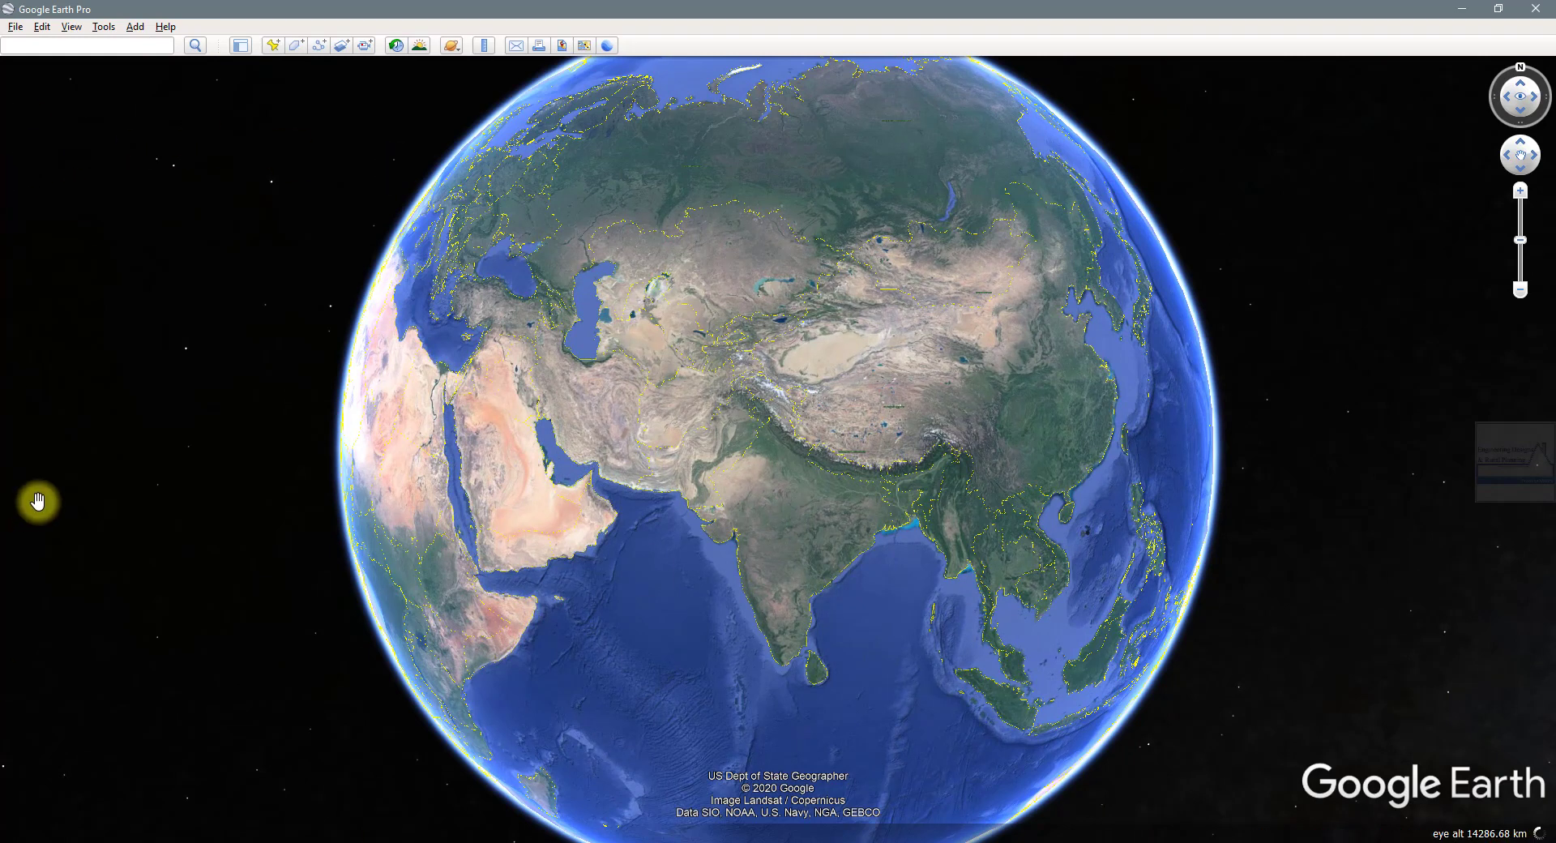
{"action": "left_click", "coordinate": [245, 47]}
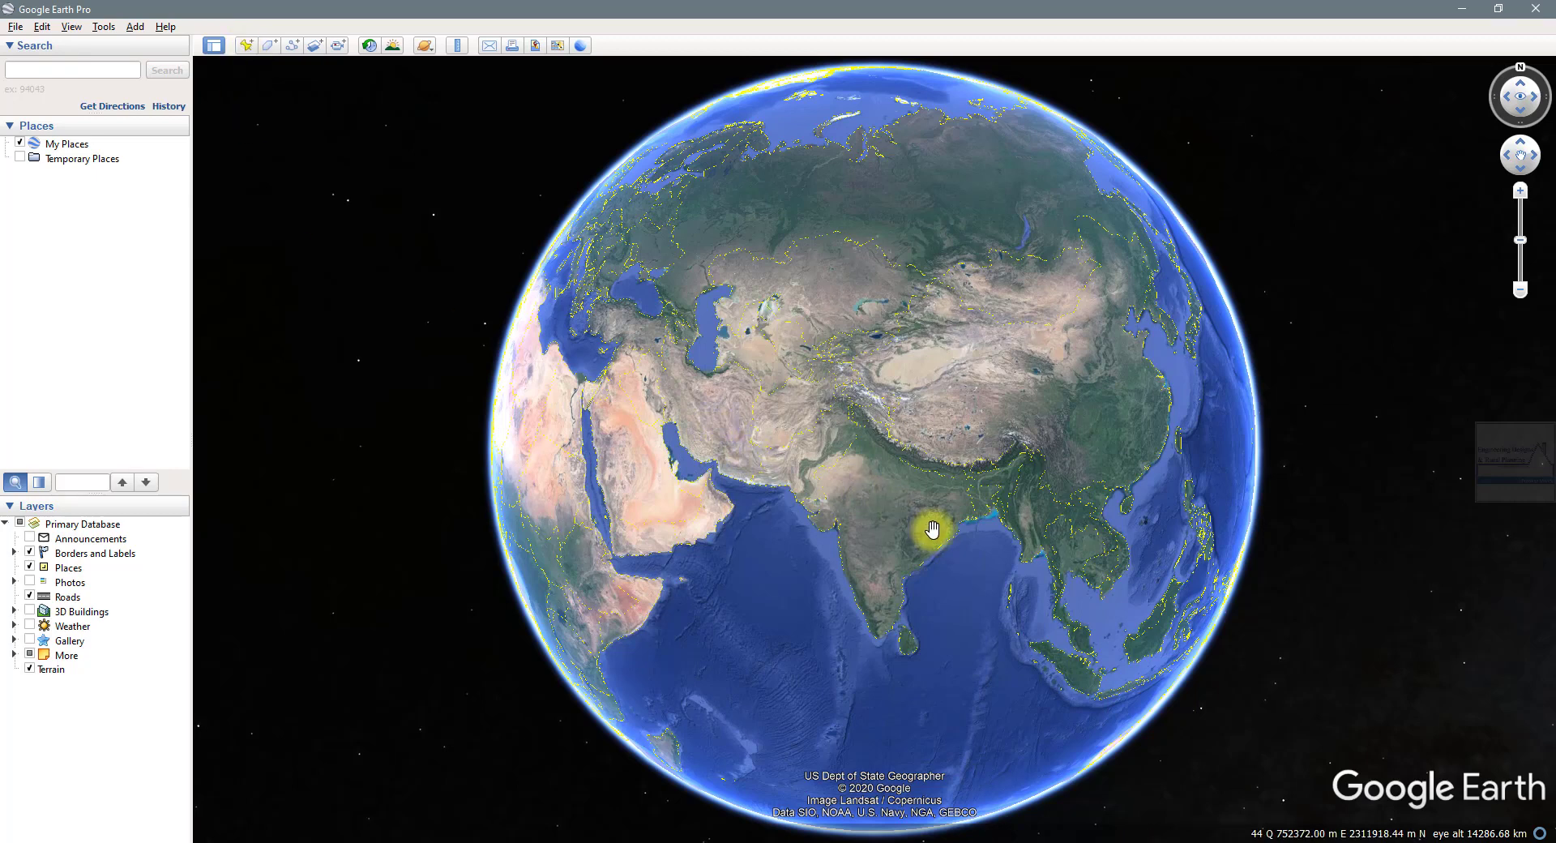
Zoom in on Madhya Pradesh, India, and examine the area around the winding river southwest of Rehli
{"action": "scroll", "coordinate": [888, 515], "scroll_direction": "up", "scroll_amount": 5}
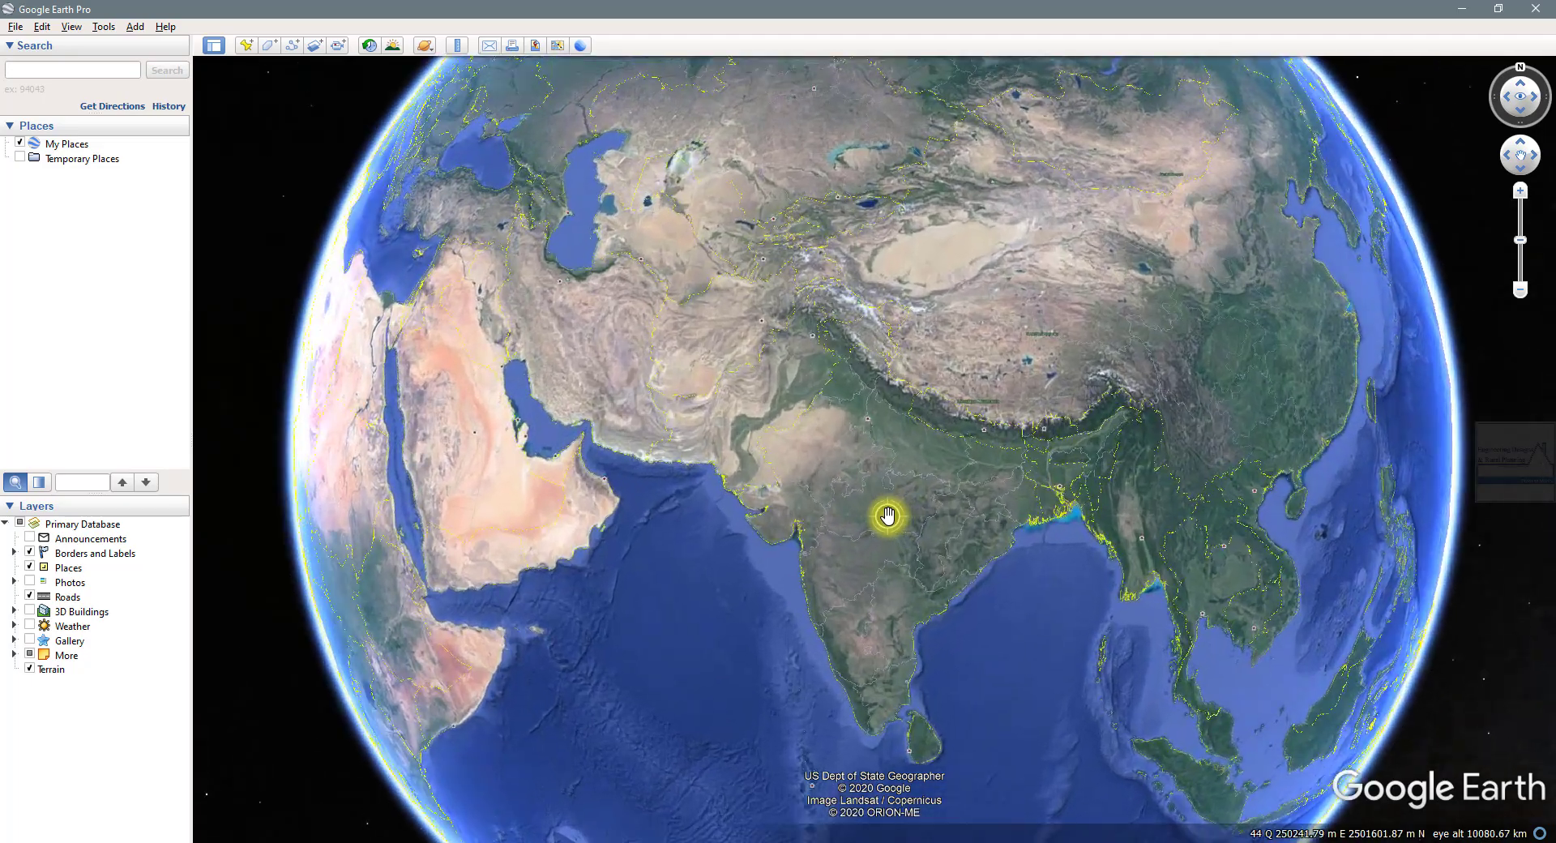
{"action": "scroll", "coordinate": [891, 487], "scroll_direction": "up", "scroll_amount": 5}
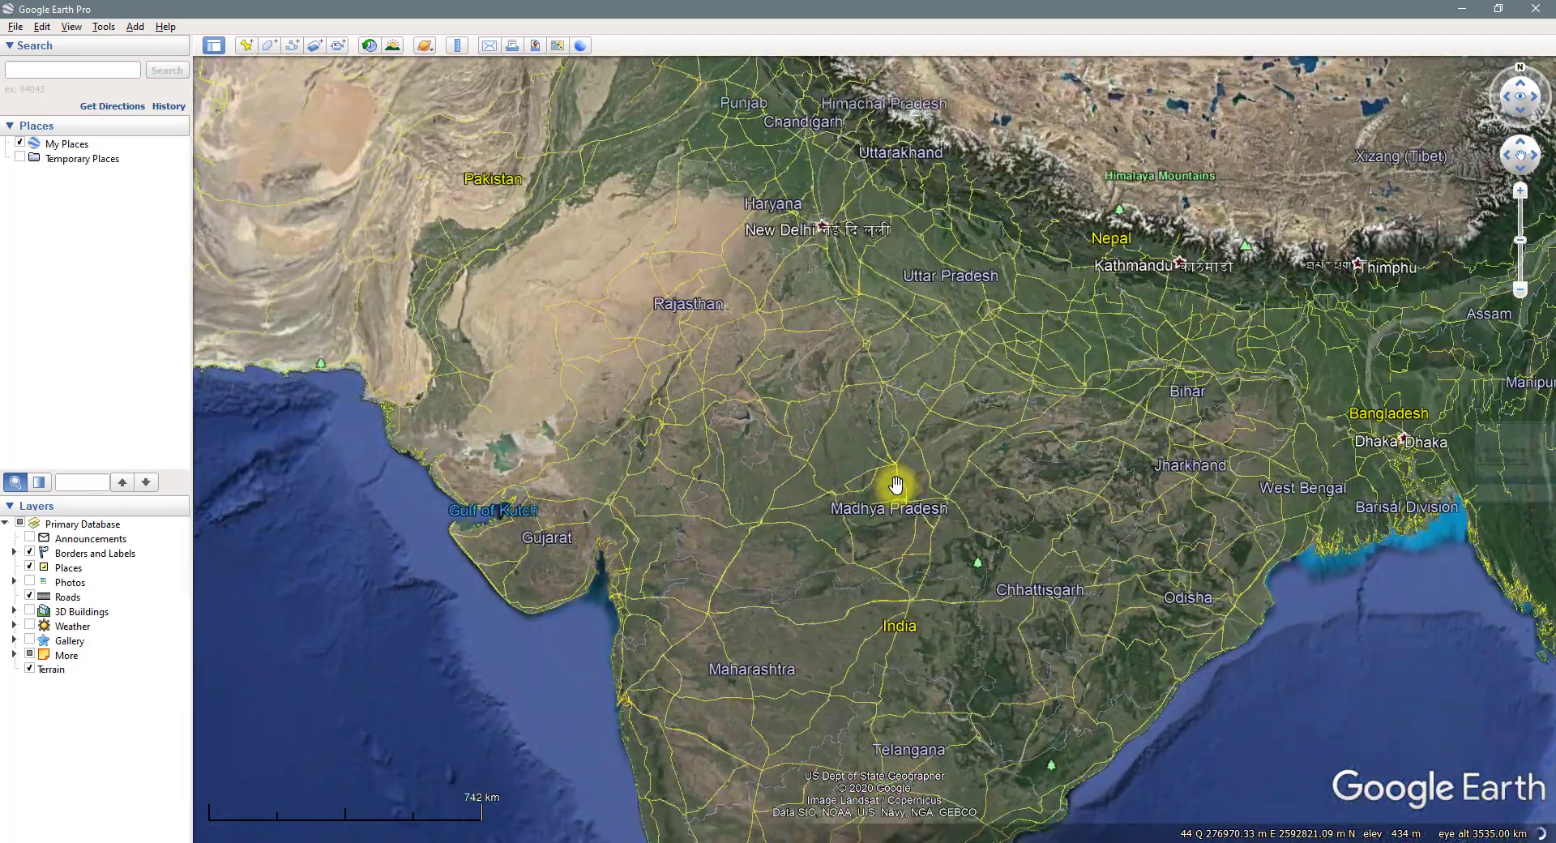
{"action": "scroll", "coordinate": [921, 474], "scroll_direction": "up", "scroll_amount": 8}
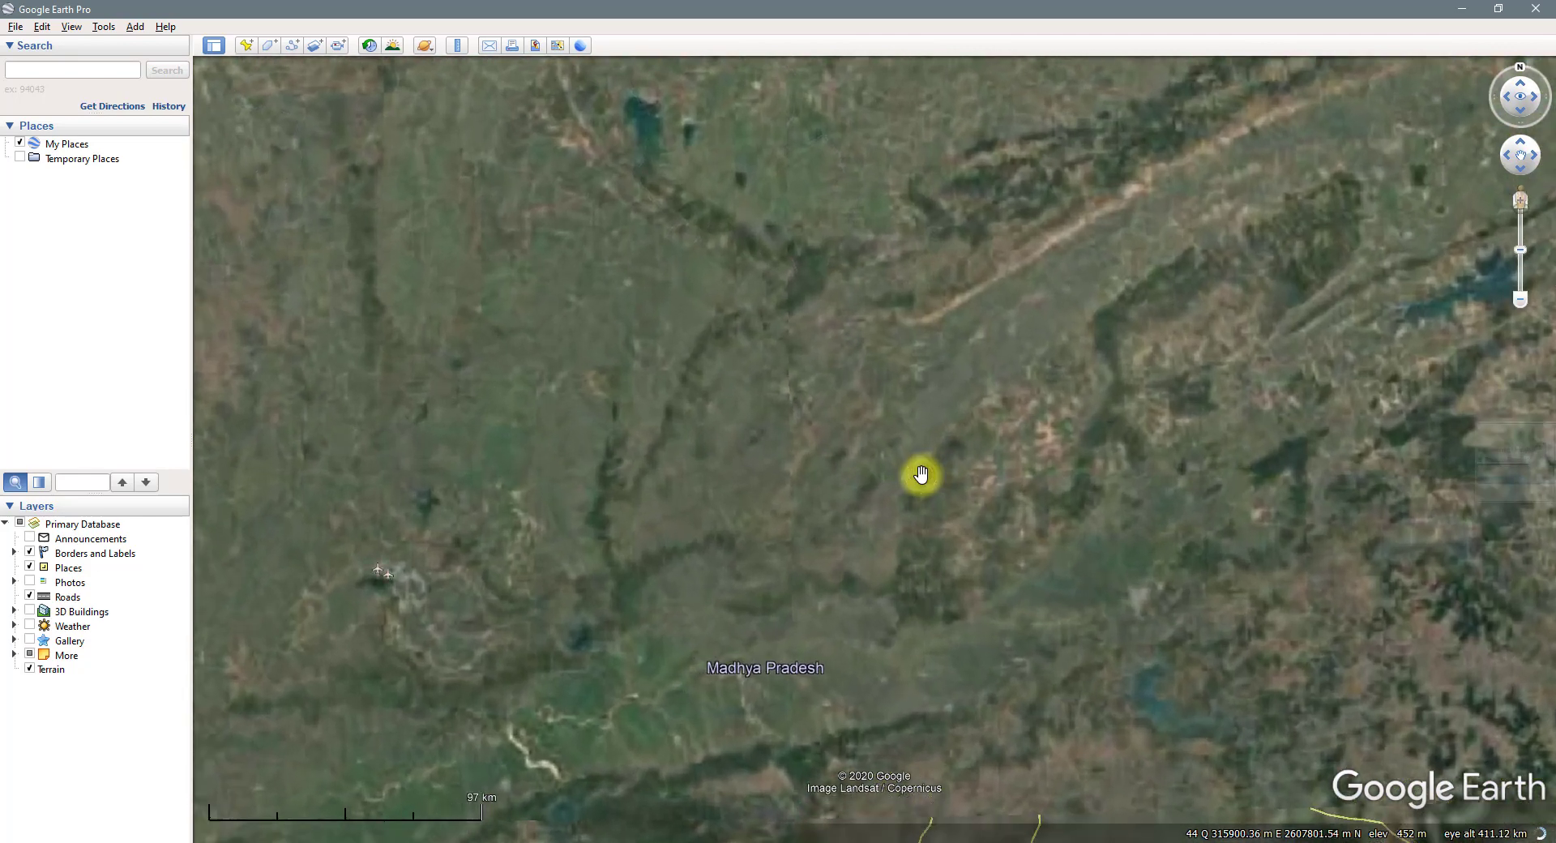
{"action": "scroll", "coordinate": [920, 474], "scroll_direction": "up", "scroll_amount": 3}
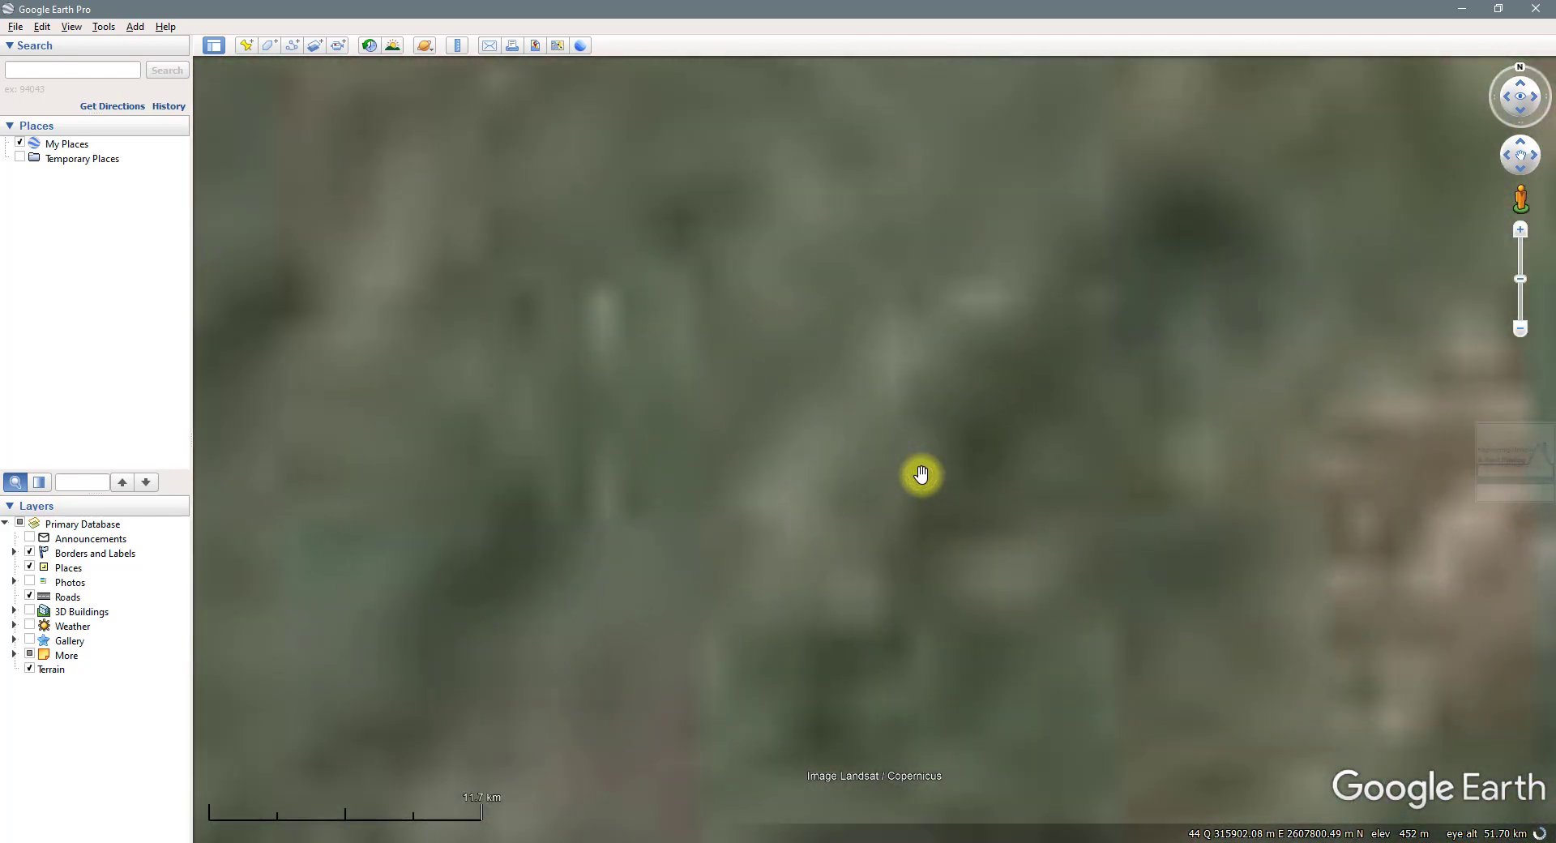
{"action": "scroll", "coordinate": [920, 474], "scroll_direction": "down", "scroll_amount": 1}
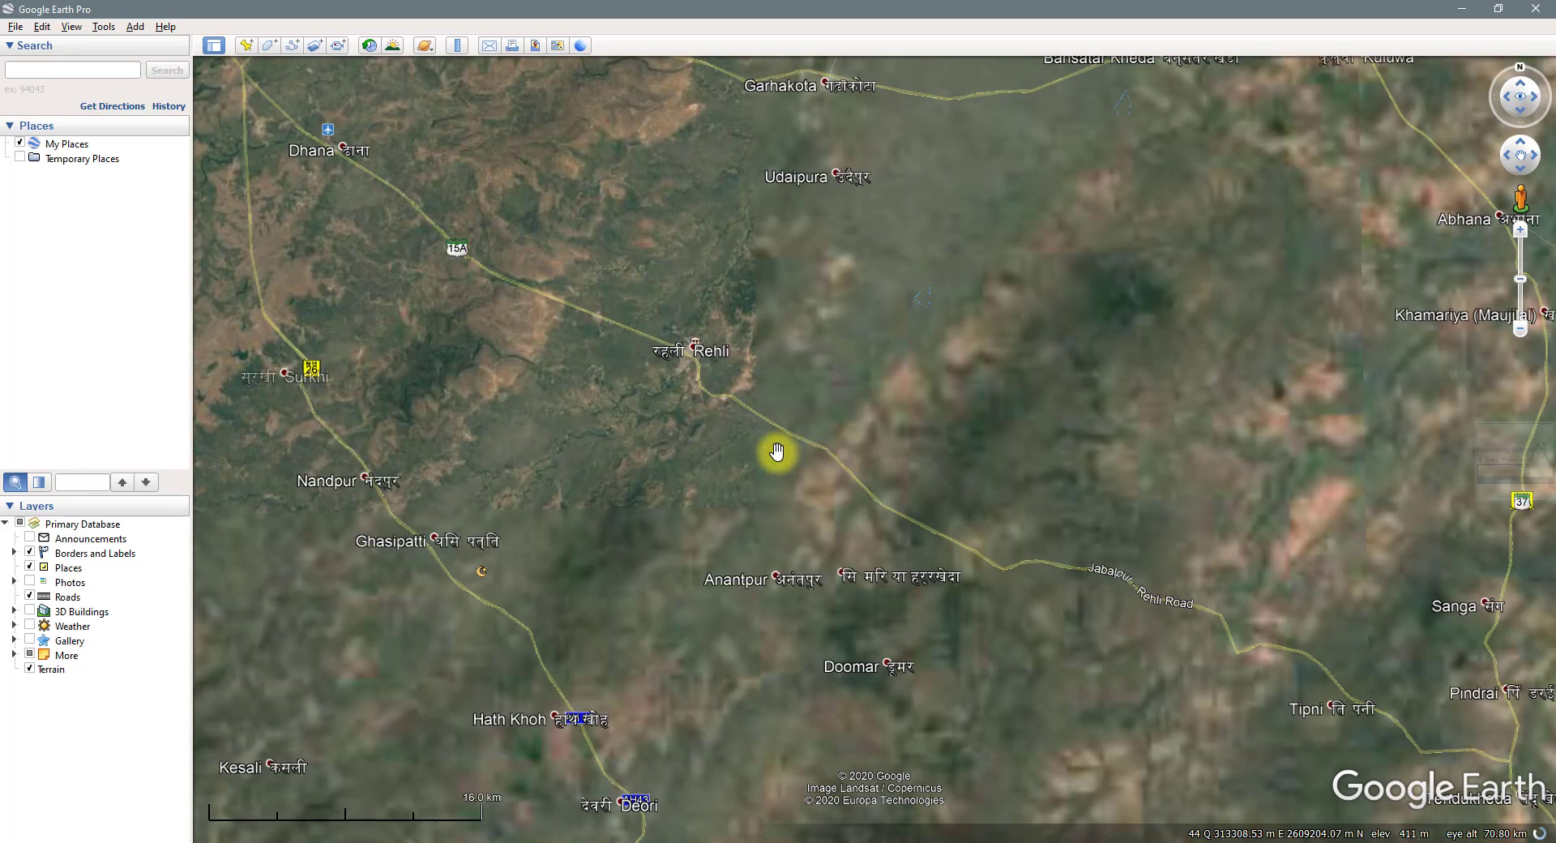
{"action": "left_click_drag", "start_coordinate": [800, 495], "coordinate": [834, 522]}
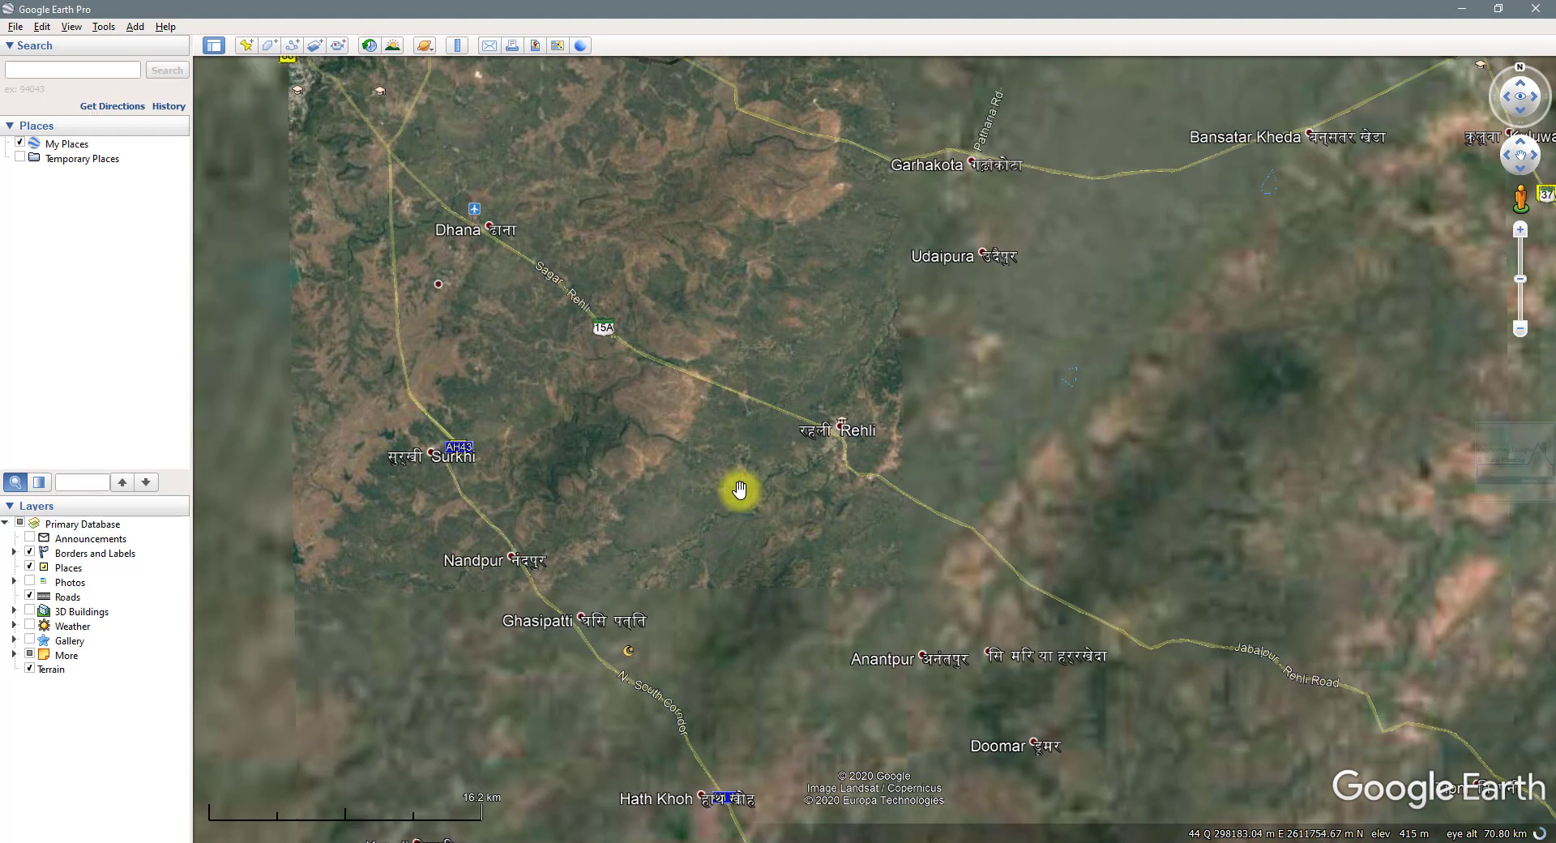
{"action": "double_click", "coordinate": [737, 486]}
{"action": "double_click", "coordinate": [738, 486]}
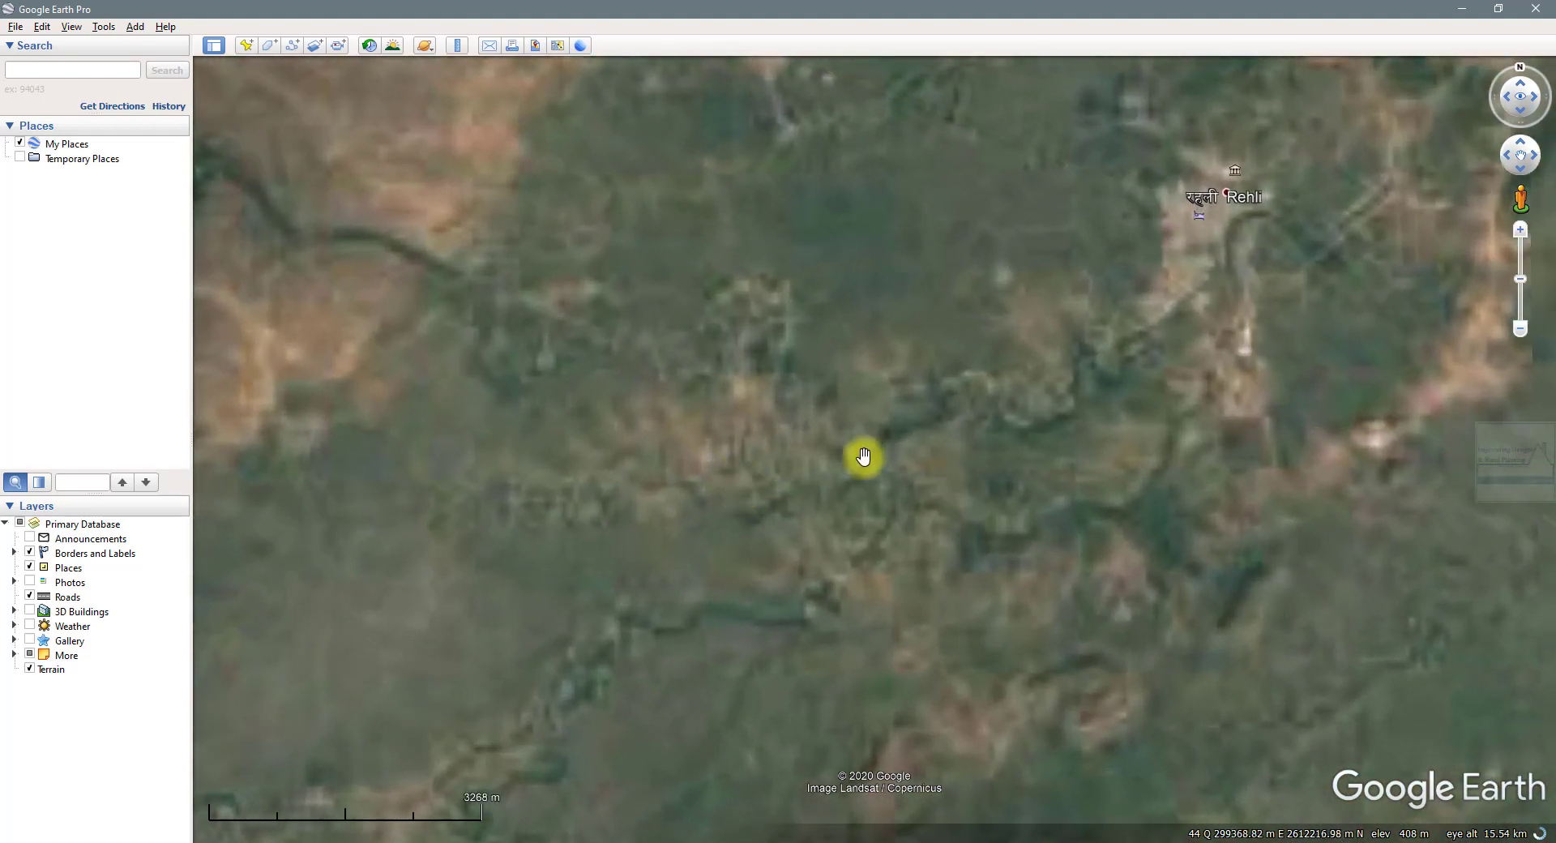
{"action": "left_click_drag", "start_coordinate": [861, 455], "coordinate": [756, 398]}
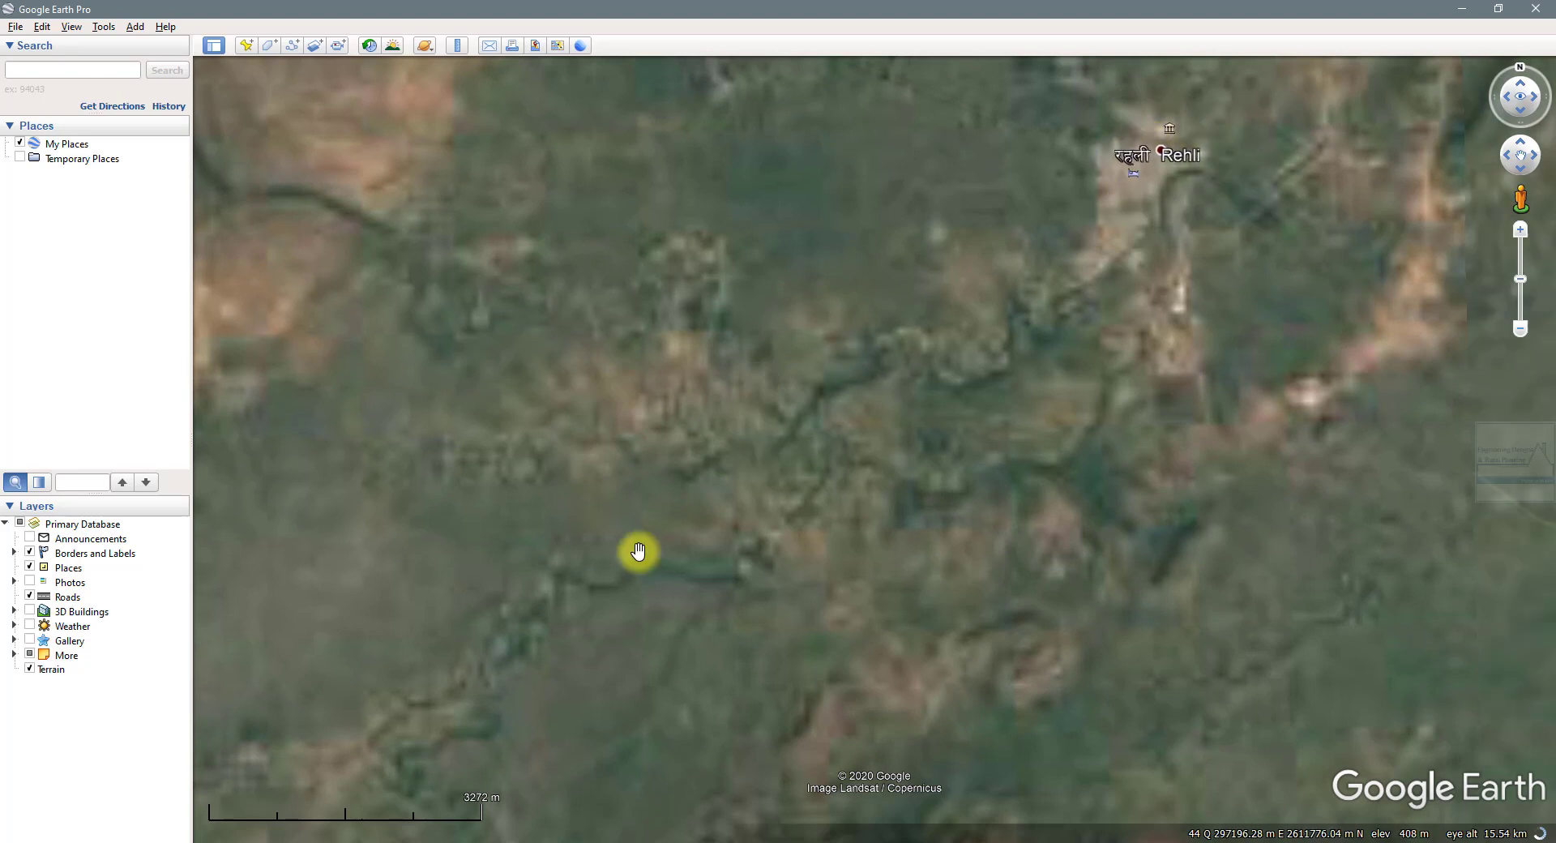
{"action": "left_click_drag", "start_coordinate": [635, 548], "coordinate": [722, 333]}
{"action": "left_click_drag", "start_coordinate": [446, 567], "coordinate": [729, 347]}
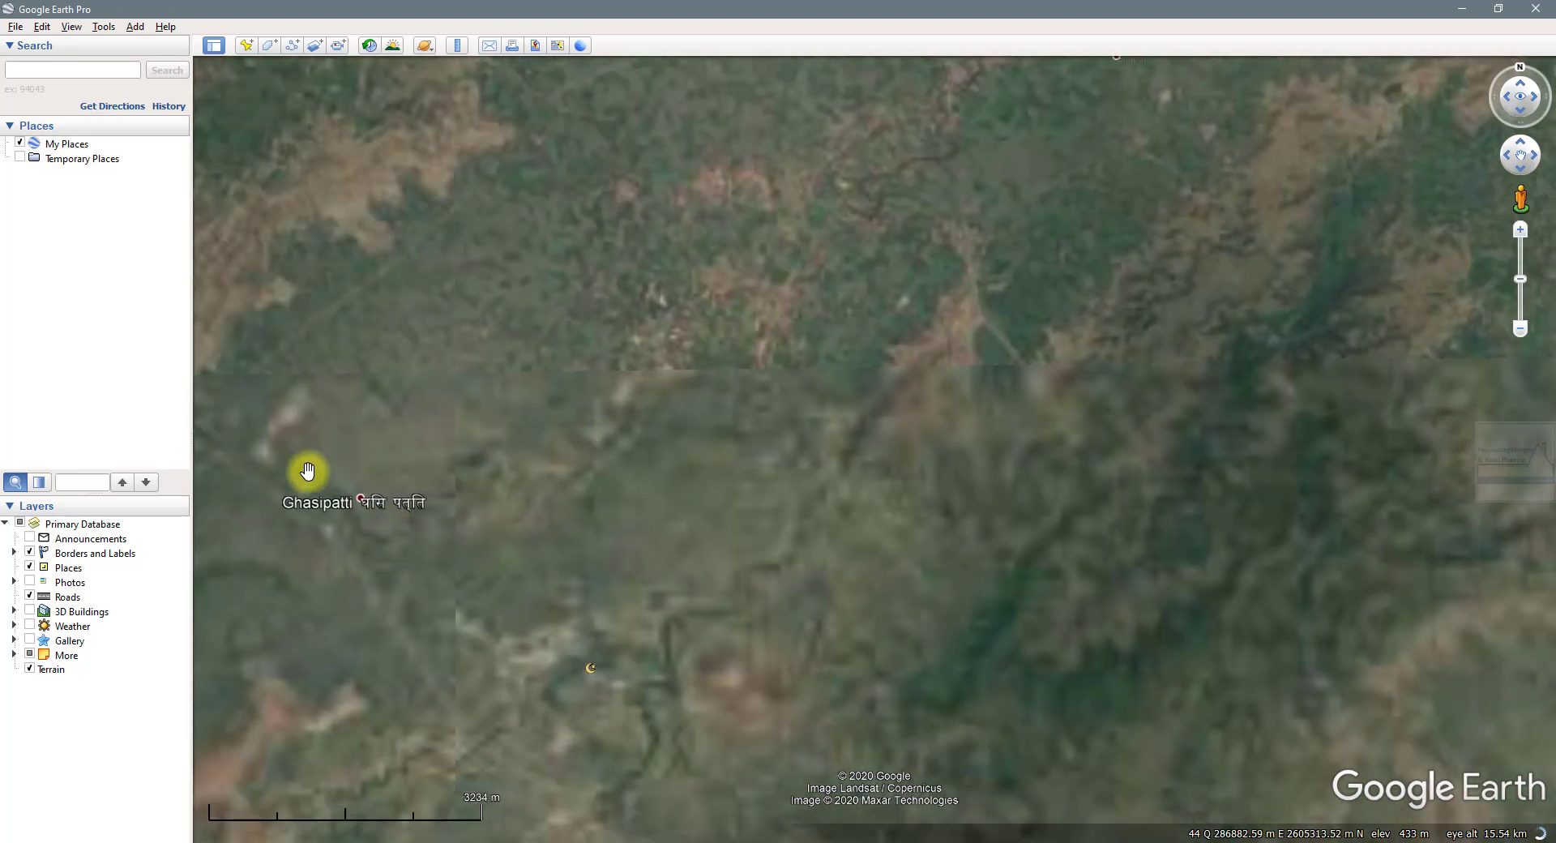
{"action": "left_click_drag", "start_coordinate": [903, 391], "coordinate": [586, 694]}
{"action": "left_click_drag", "start_coordinate": [805, 472], "coordinate": [670, 646]}
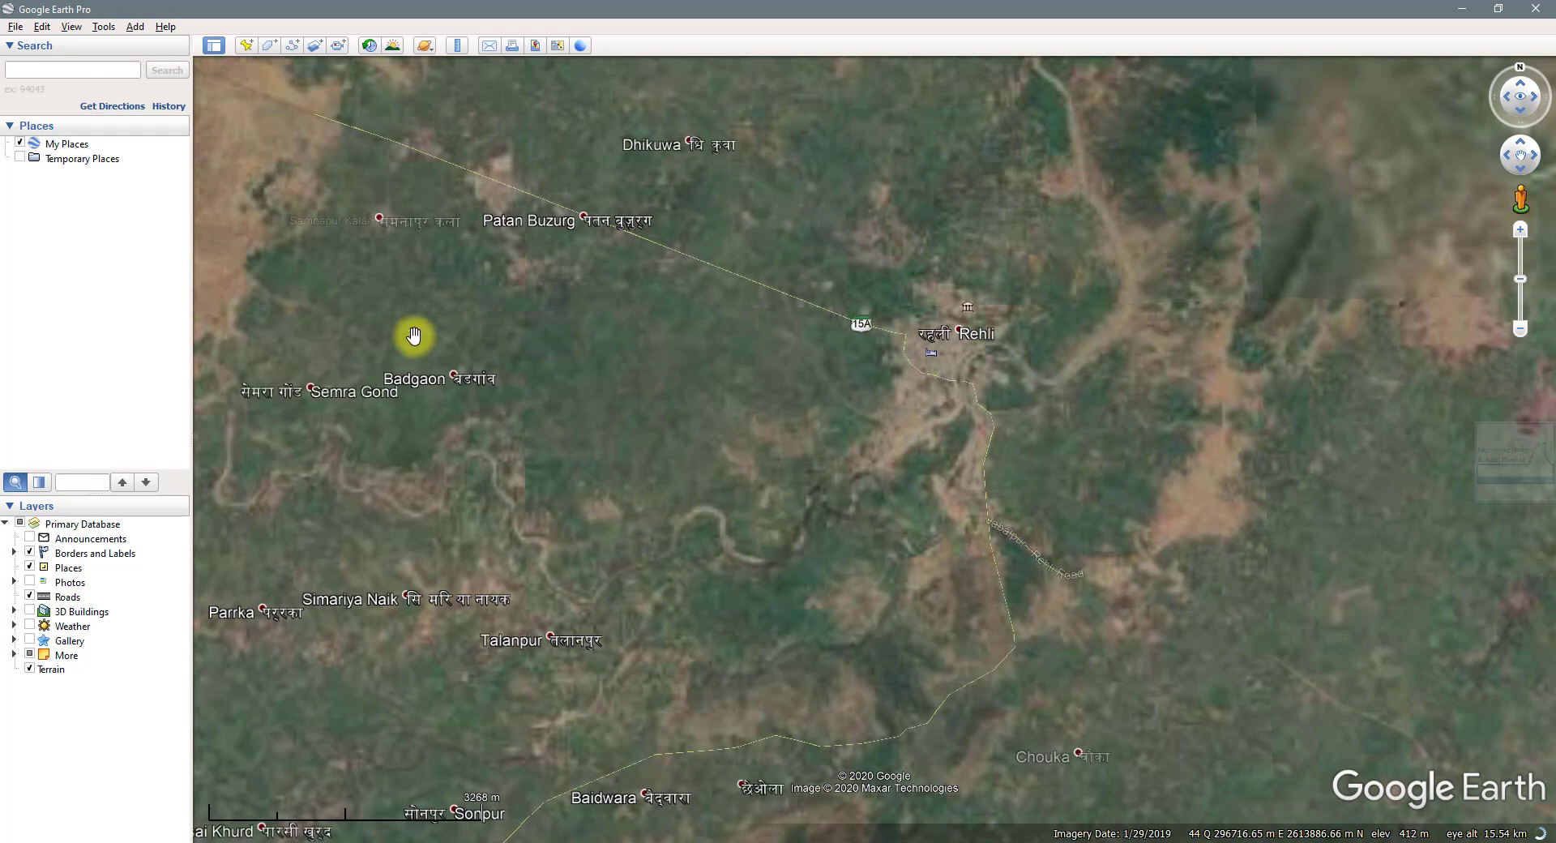
{"action": "scroll", "coordinate": [729, 490], "scroll_direction": "up", "scroll_amount": 5}
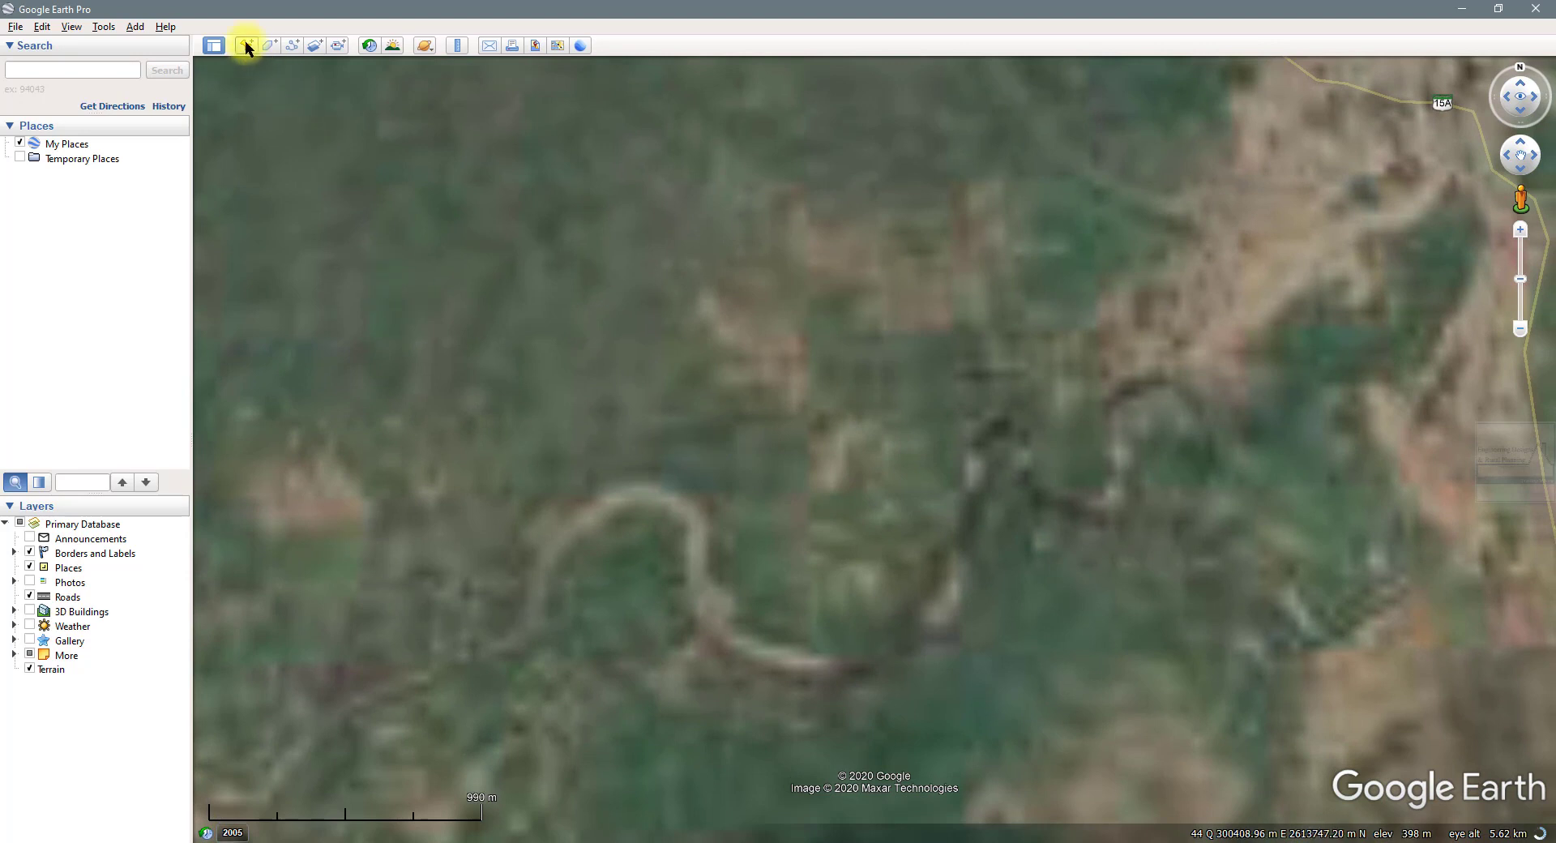
Add a placemark just north of the river bend southwest of Rehli, at about 300815 m E, 2613870 m N
{"action": "left_click", "coordinate": [245, 45]}
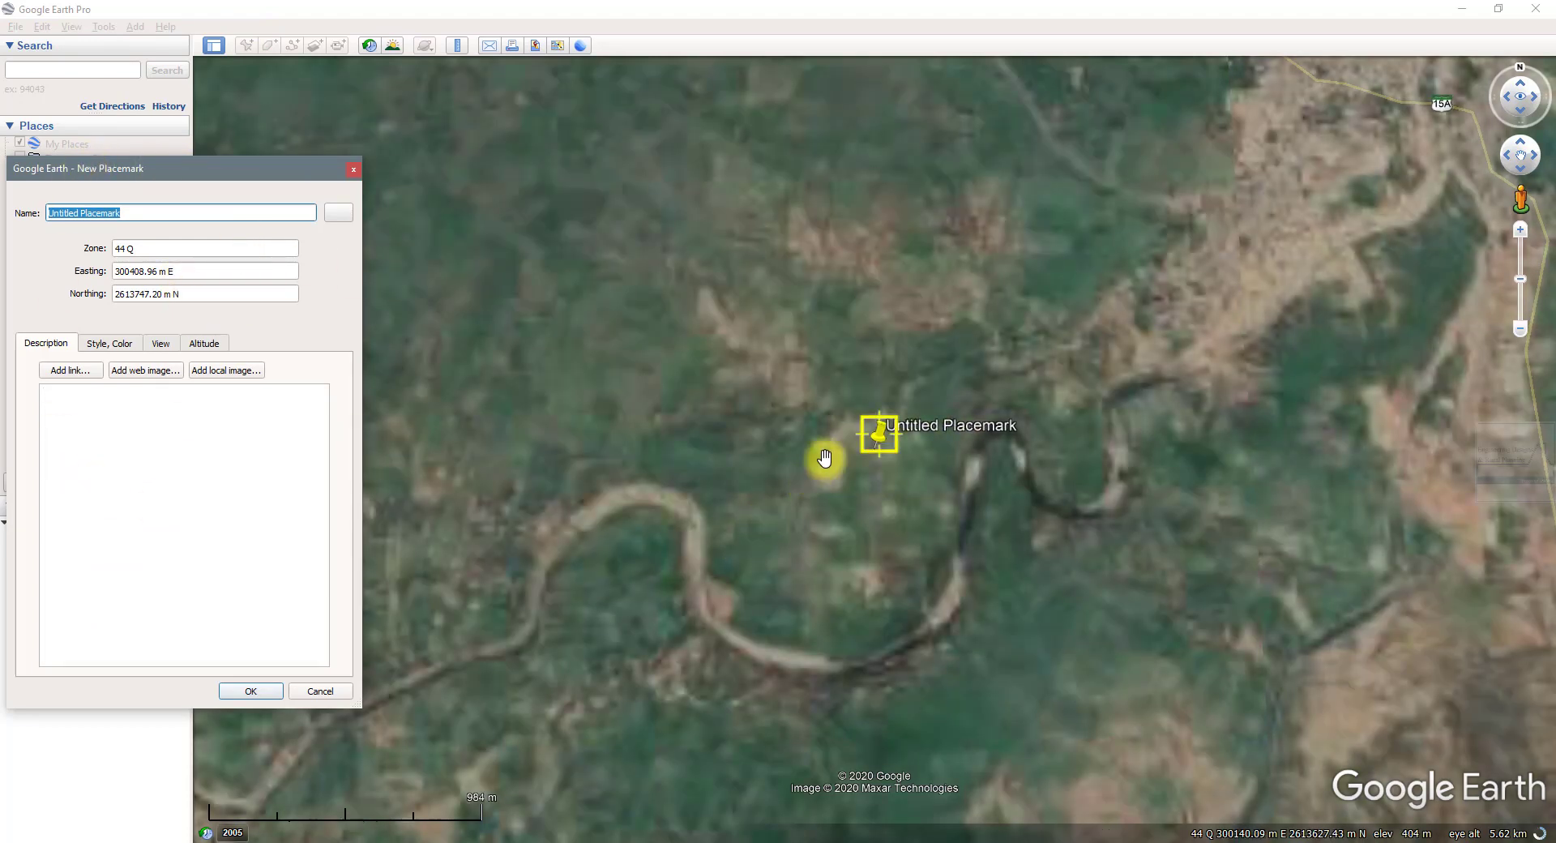
{"action": "left_click_drag", "start_coordinate": [881, 444], "coordinate": [990, 422]}
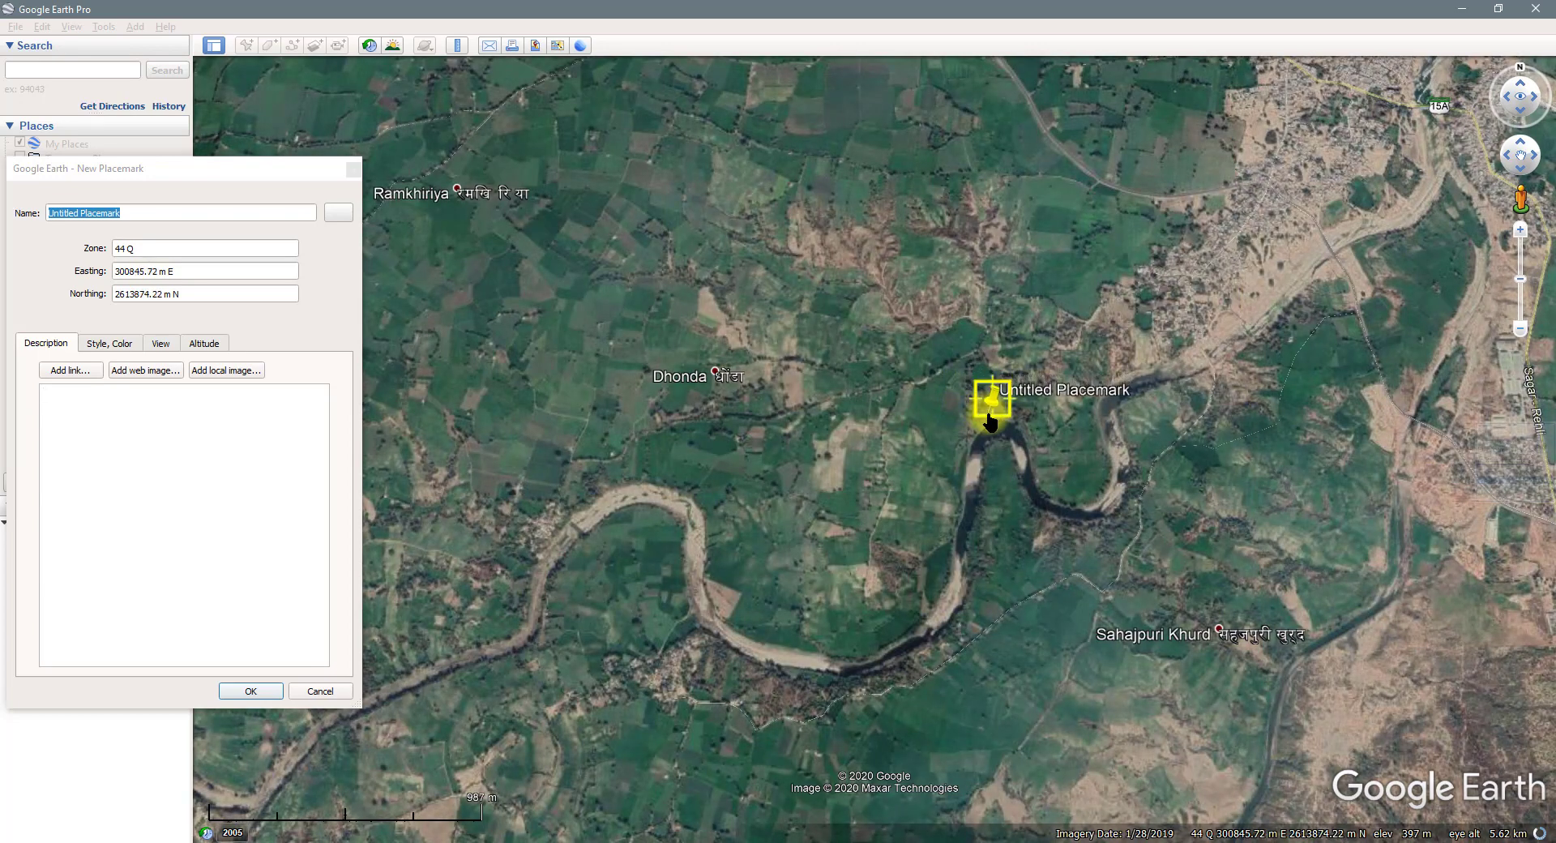
{"action": "scroll", "coordinate": [990, 419], "scroll_direction": "up", "scroll_amount": 5}
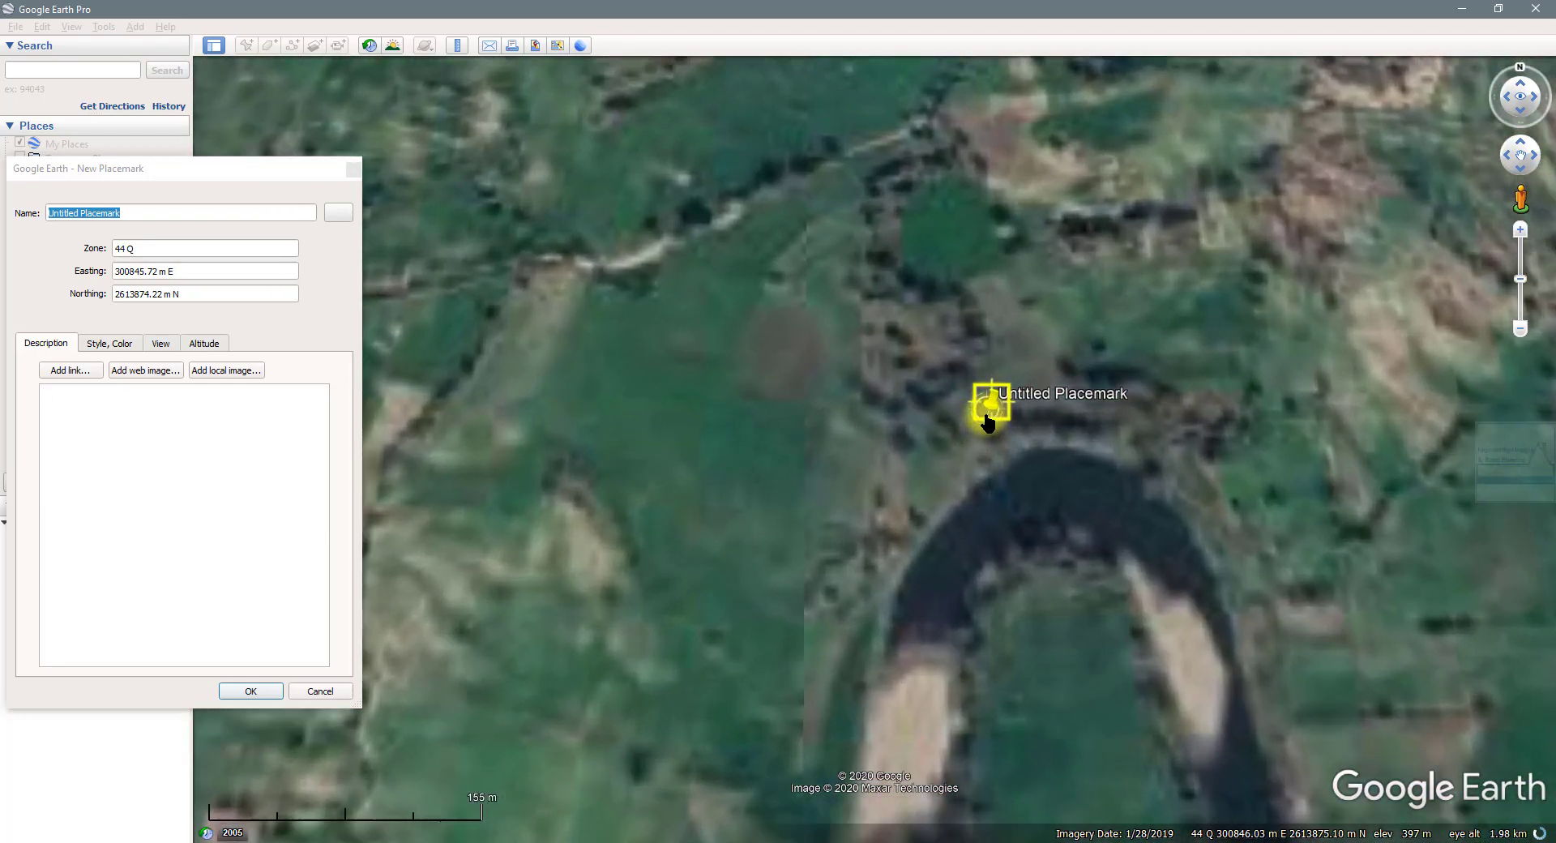
{"action": "scroll", "coordinate": [986, 419], "scroll_direction": "down", "scroll_amount": 1}
{"action": "left_click_drag", "start_coordinate": [988, 409], "coordinate": [954, 425]}
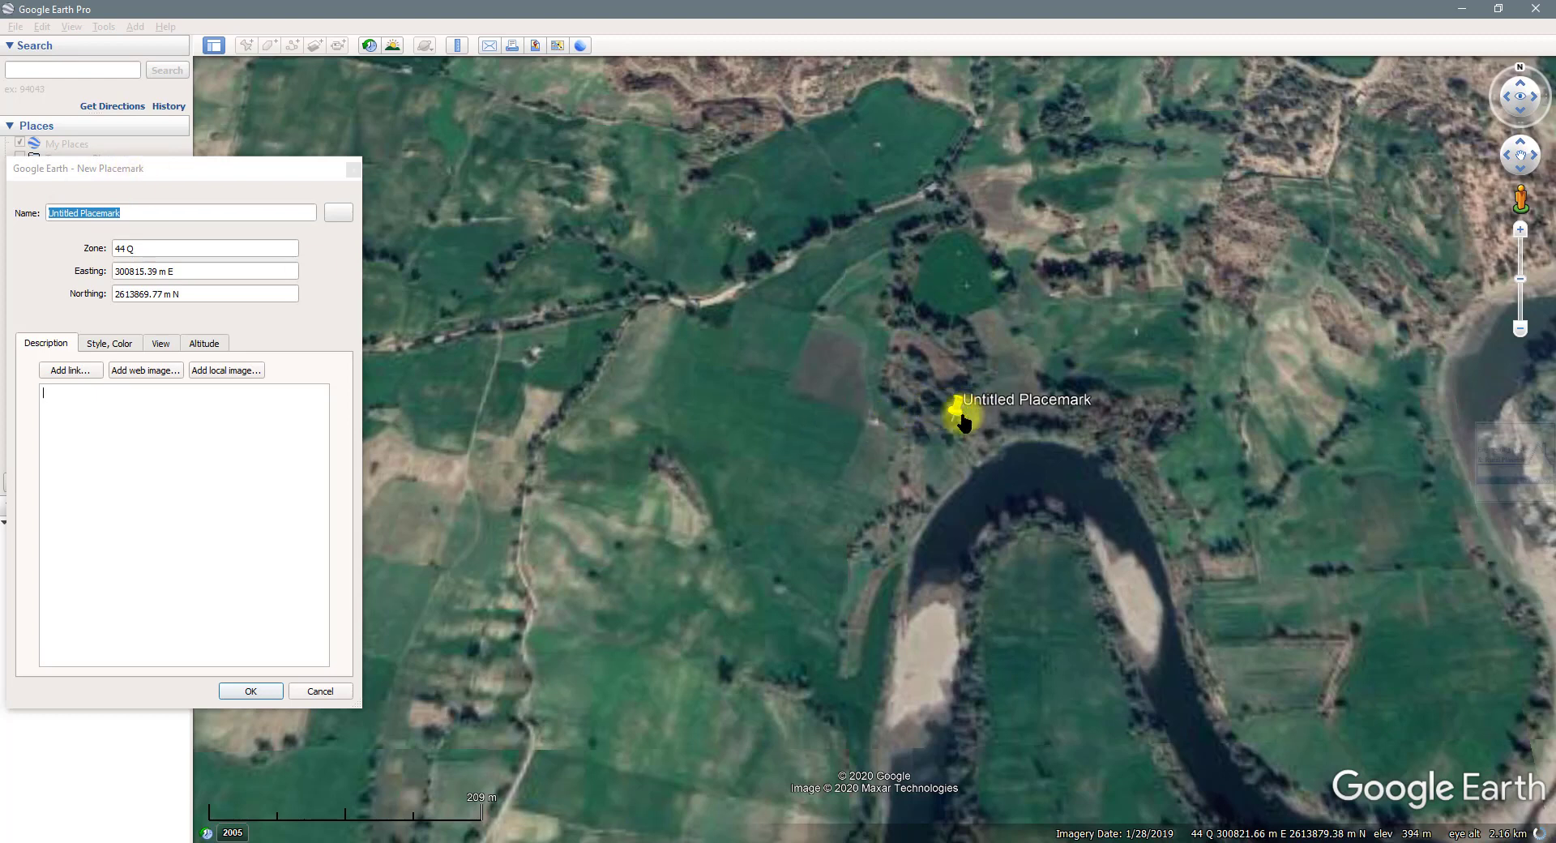
Move the New Placemark dialog clear of the sidebar and name the placemark ABC
{"action": "left_click", "coordinate": [123, 174]}
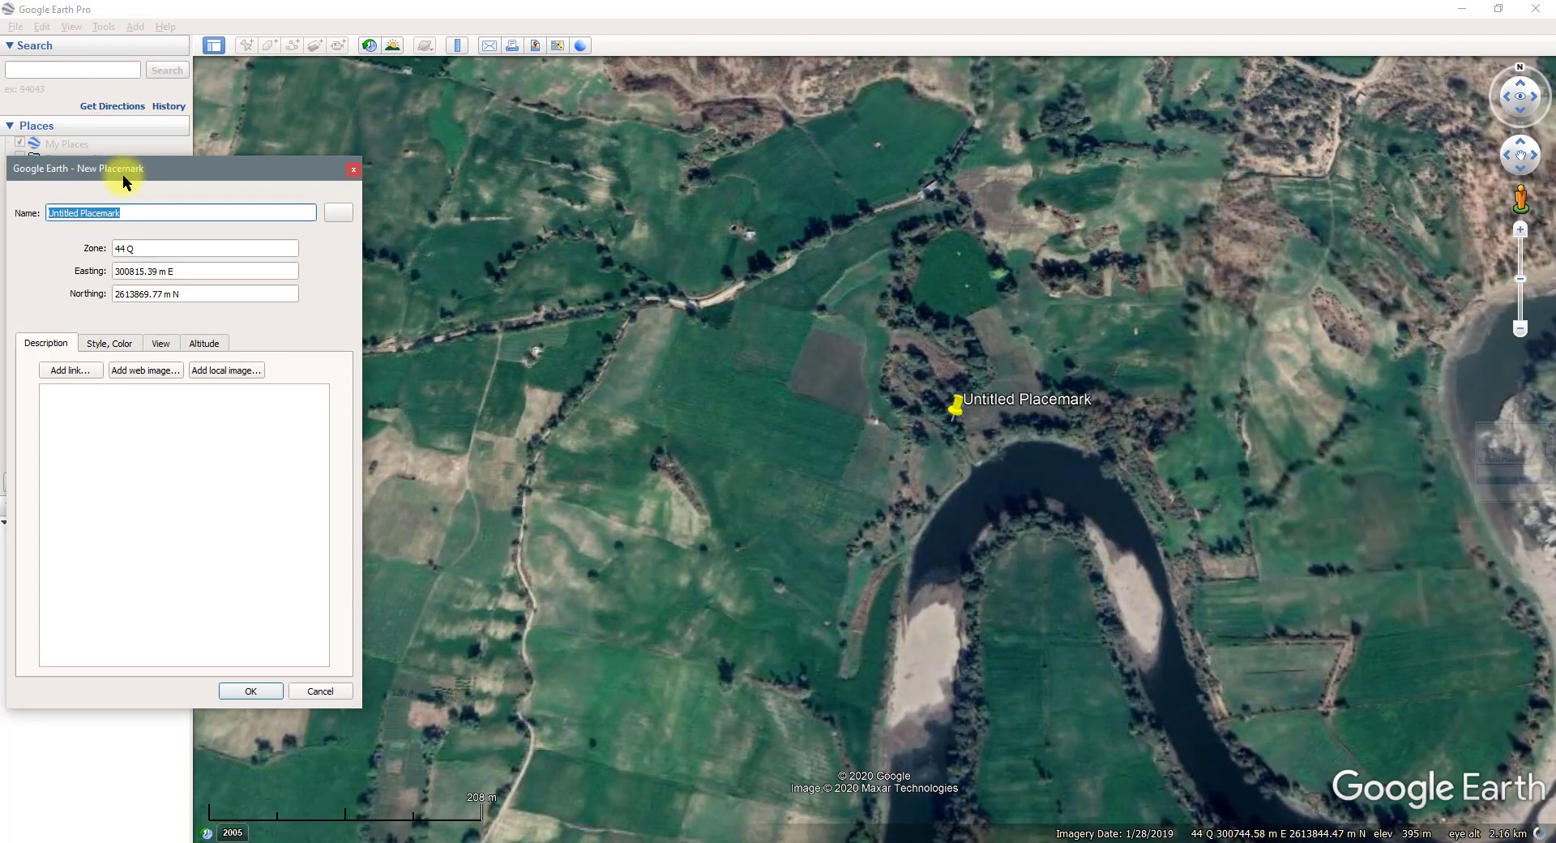
{"action": "left_click_drag", "start_coordinate": [118, 171], "coordinate": [386, 207]}
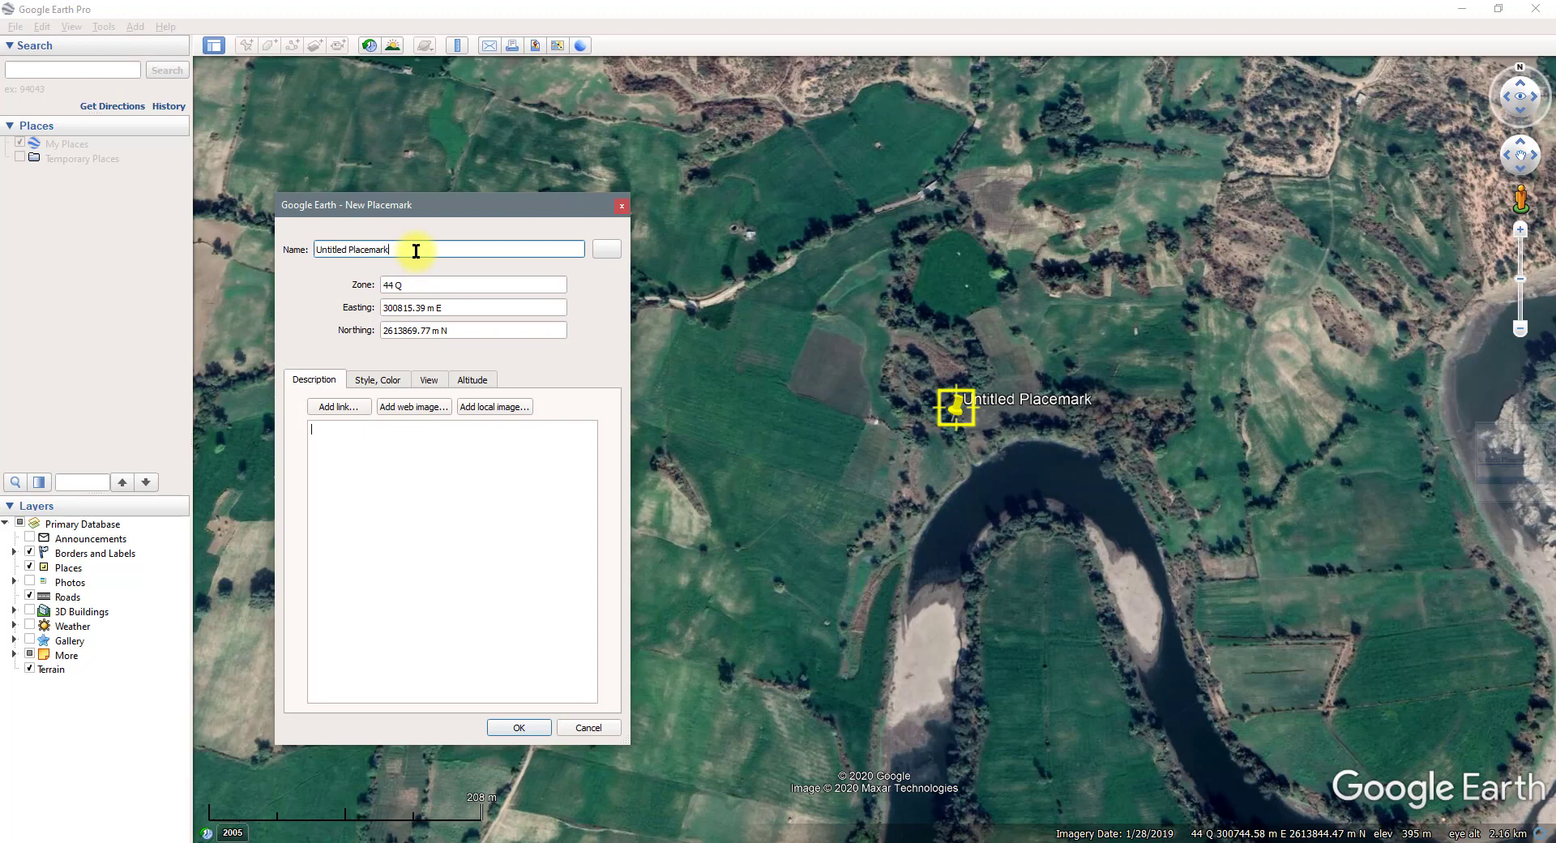
{"action": "key", "text": "BackSpace"}
{"action": "key", "text": "BackSpace"}
{"action": "key", "text": "BackSpace"}
{"action": "key", "text": "BackSpace"}
{"action": "key", "text": "BackSpace"}
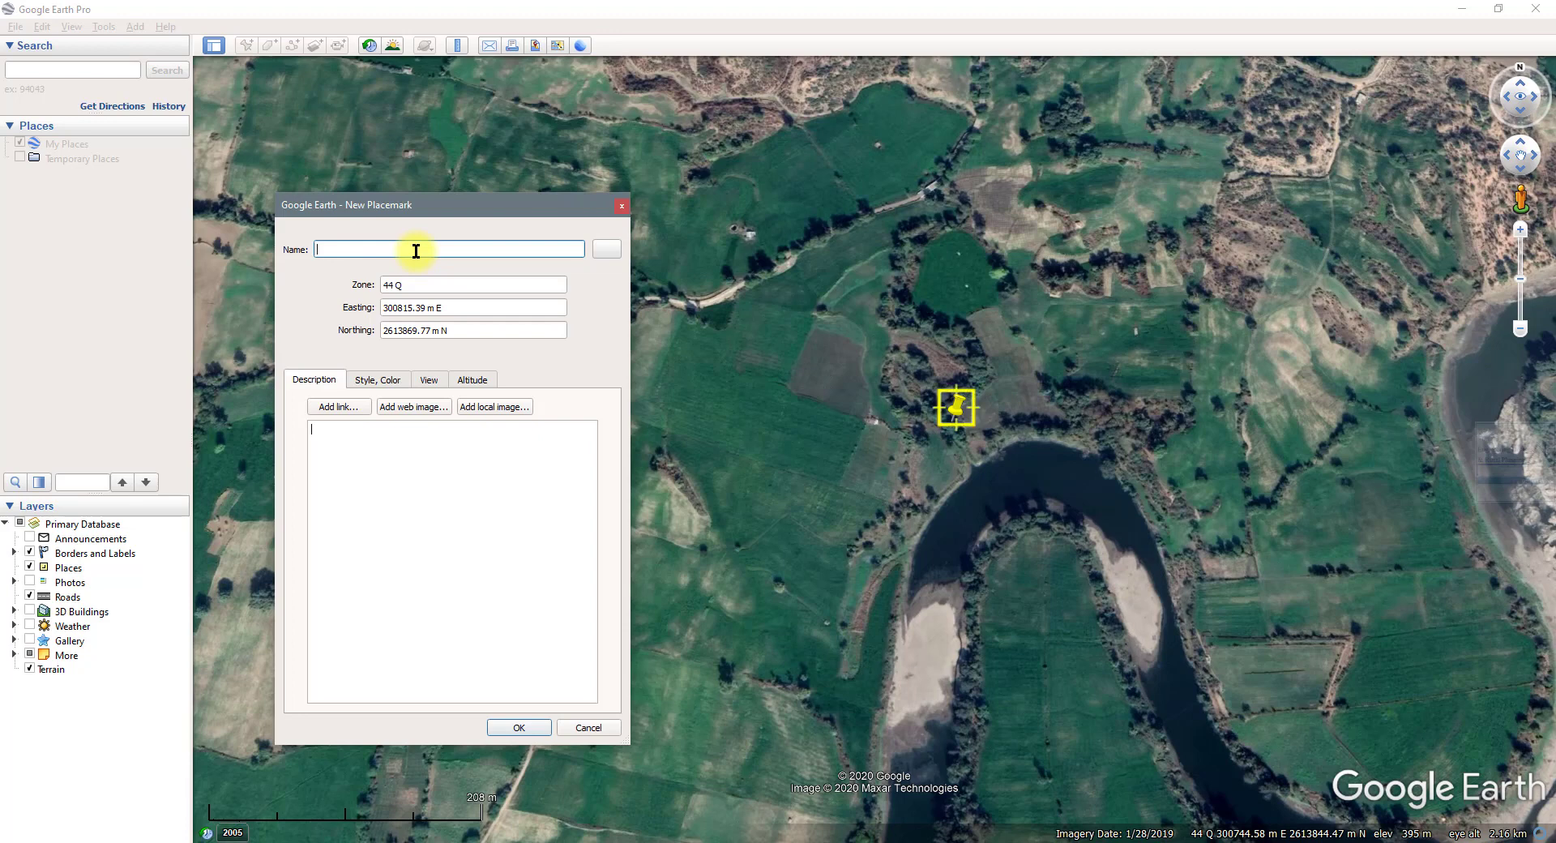
{"action": "type", "text": "ABC"}
Change the ABC placemark's icon to the blank blue paddle marker and set its scale to 1.4
{"action": "left_click", "coordinate": [609, 246]}
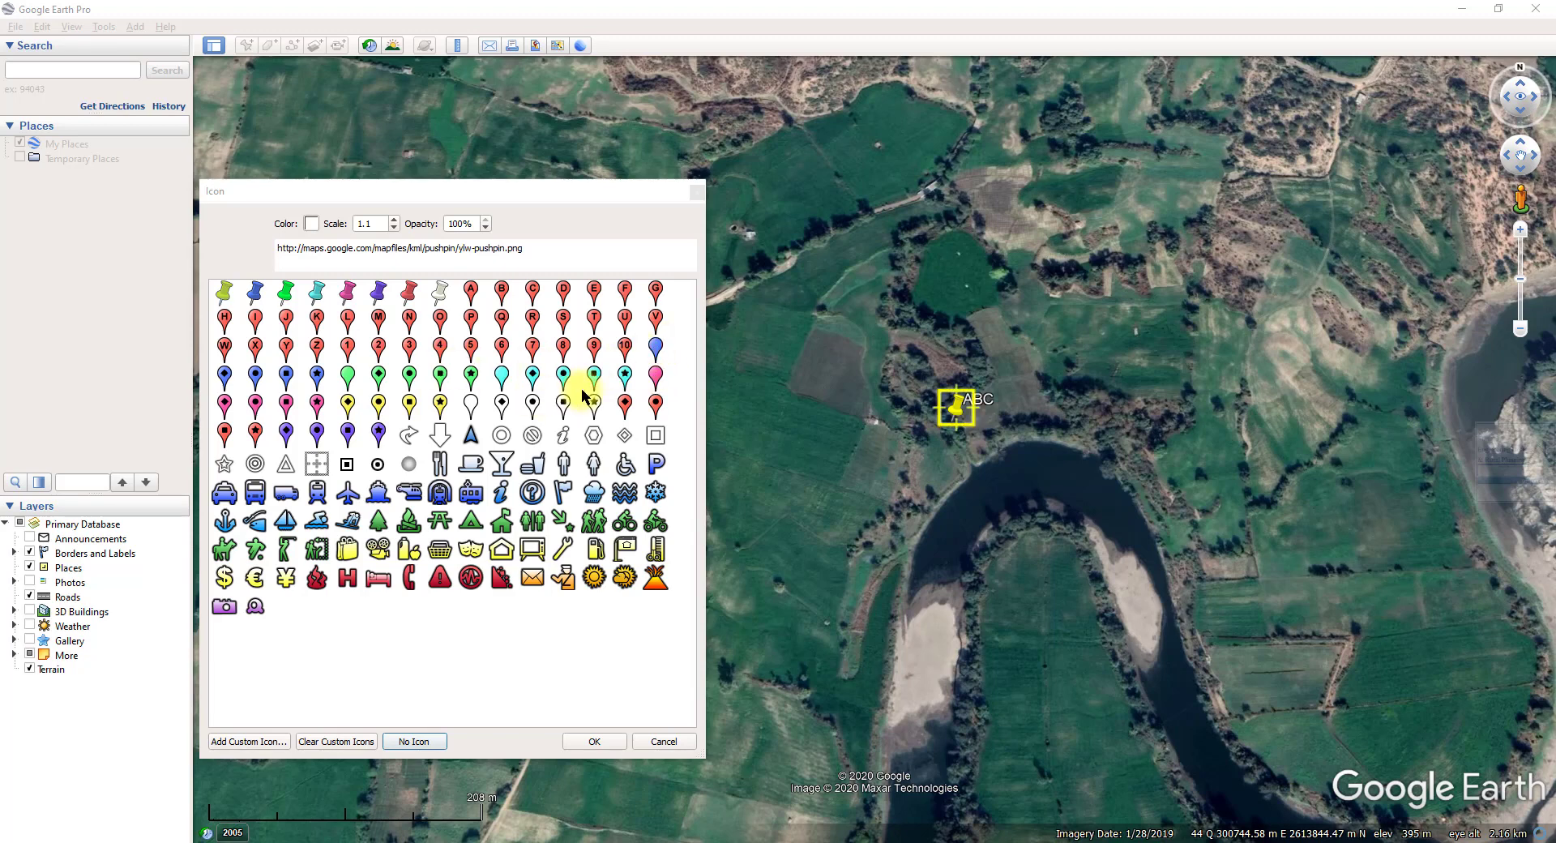
{"action": "left_click", "coordinate": [657, 348]}
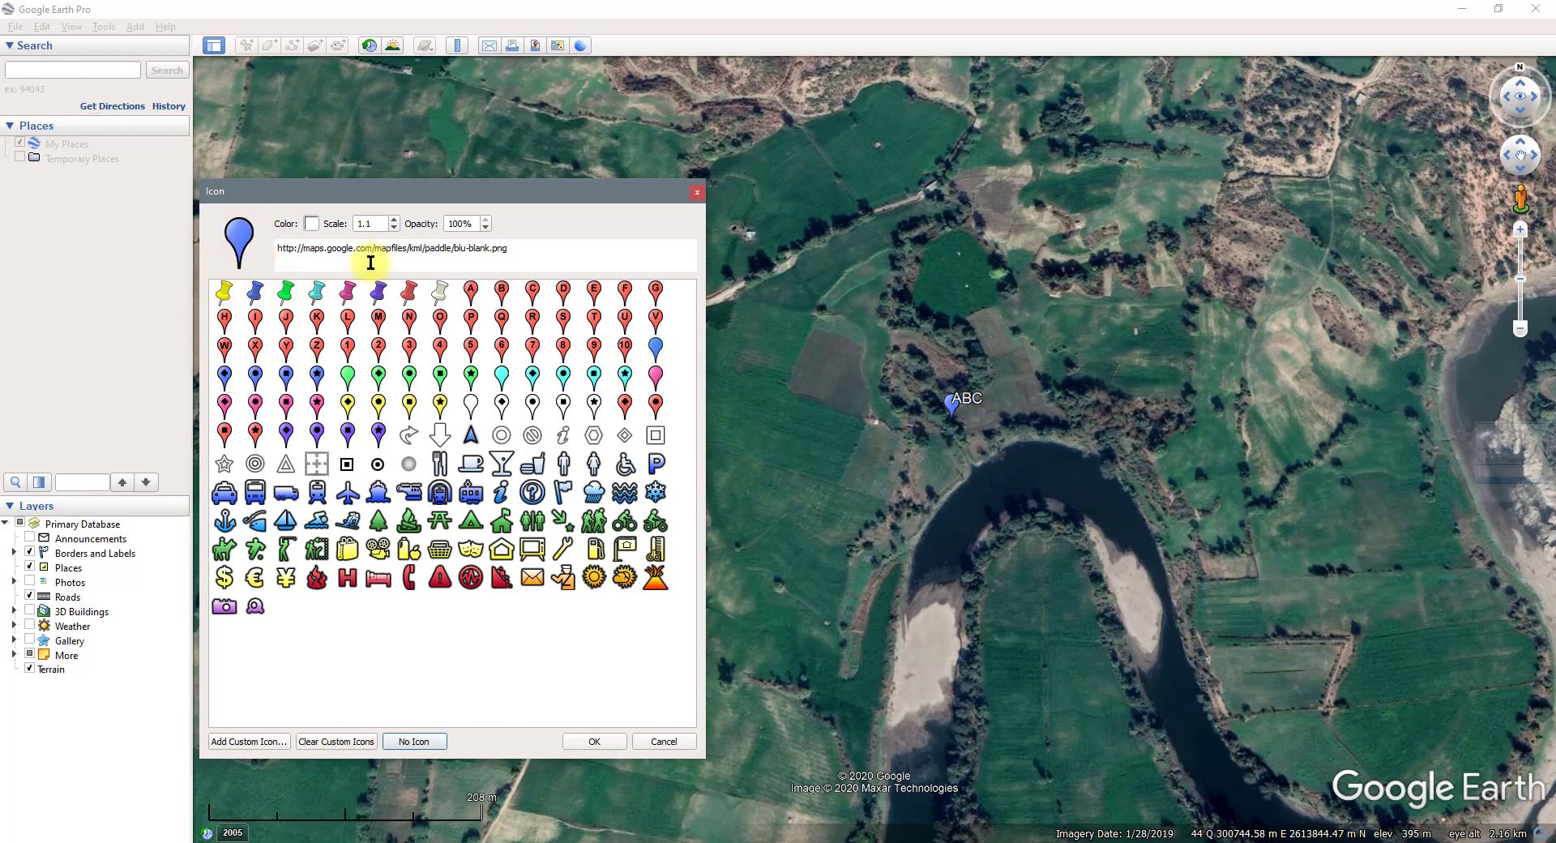
{"action": "left_click", "coordinate": [393, 220]}
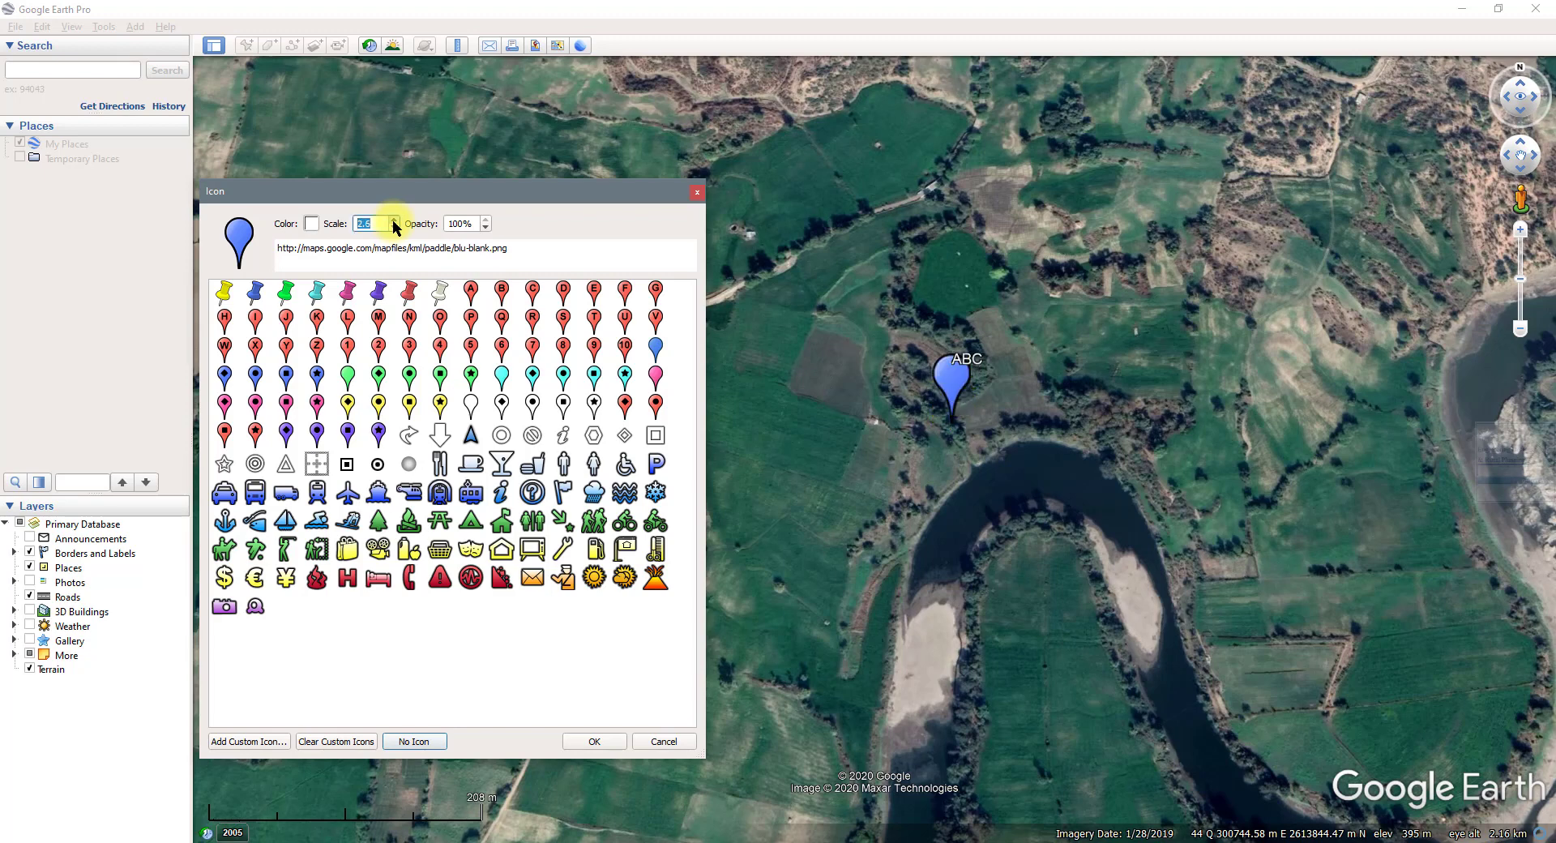
{"action": "left_click", "coordinate": [393, 220]}
{"action": "left_click", "coordinate": [394, 220]}
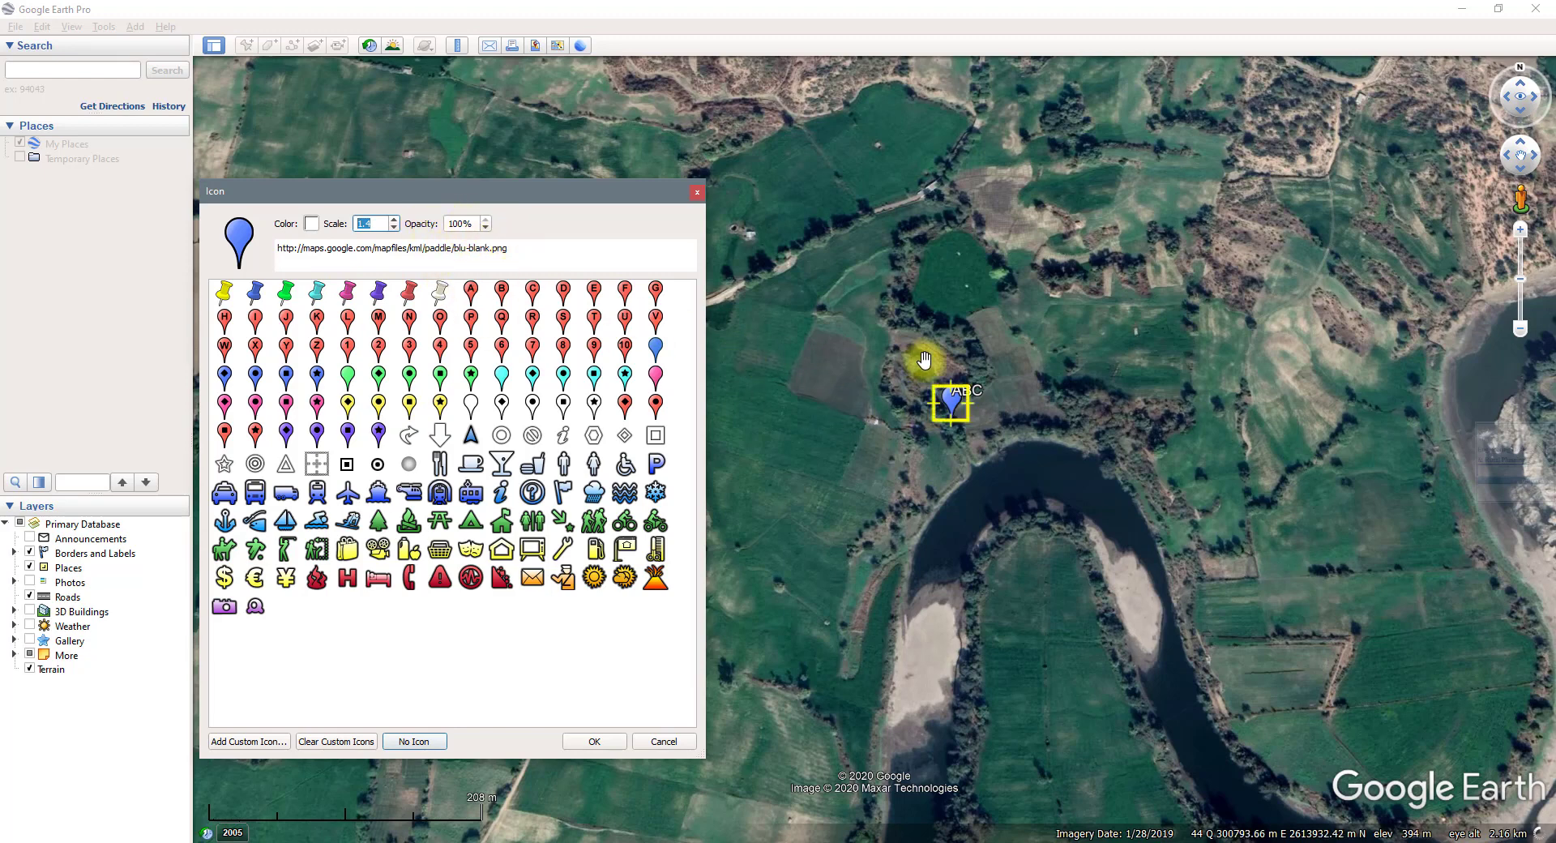
Reduce the opacity of the ABC placemark's blue icon
{"action": "left_click", "coordinate": [485, 228]}
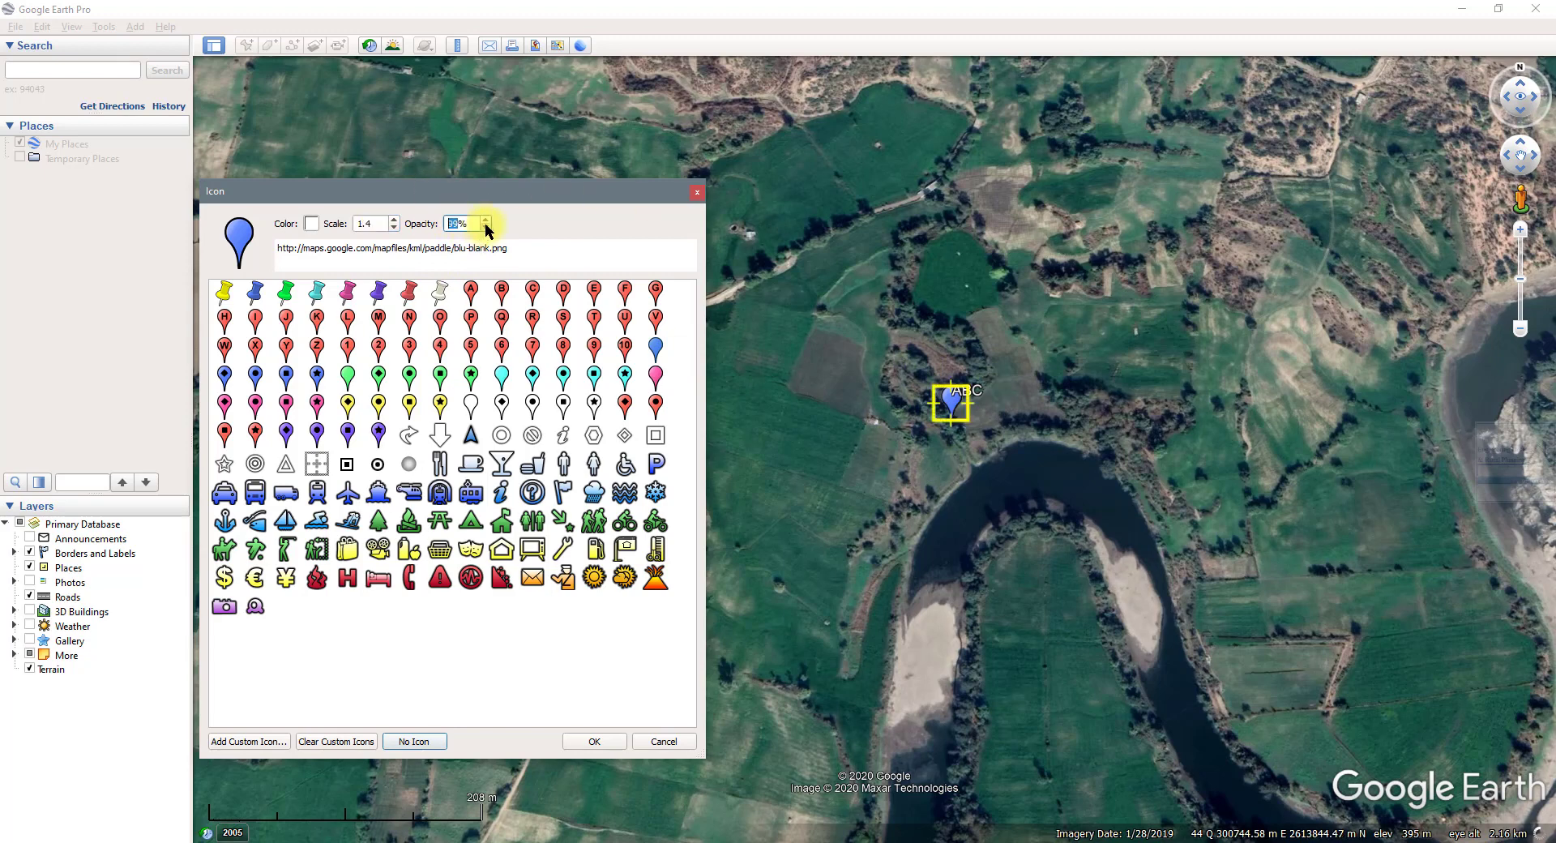
{"action": "left_click", "coordinate": [485, 228]}
{"action": "left_click", "coordinate": [485, 227]}
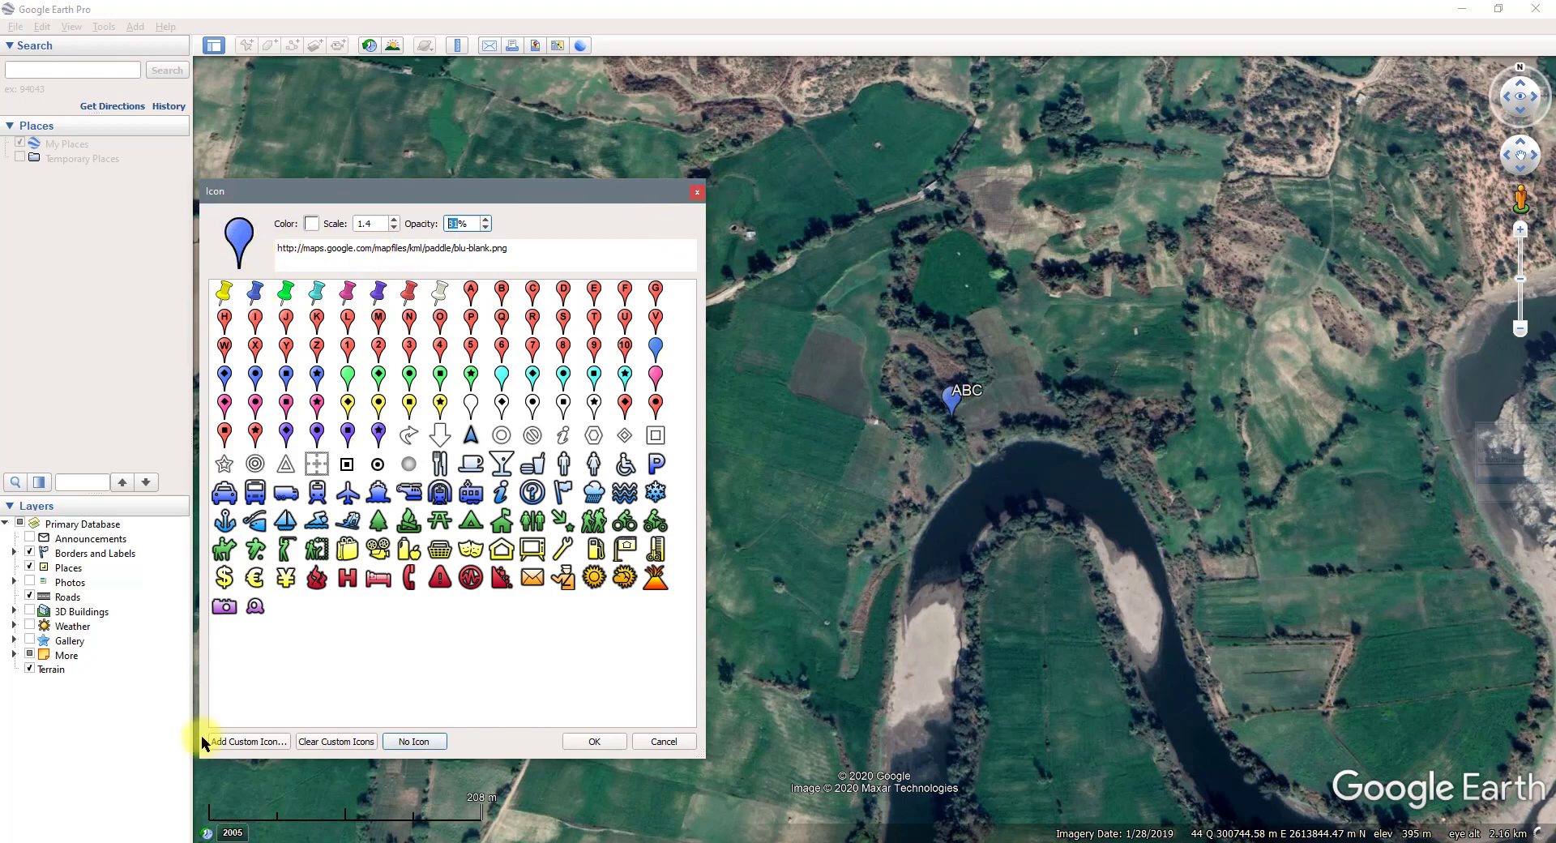
Accept the blue icon's settings and save the ABC placemark to My Places with its description left blank
{"action": "left_click", "coordinate": [595, 740]}
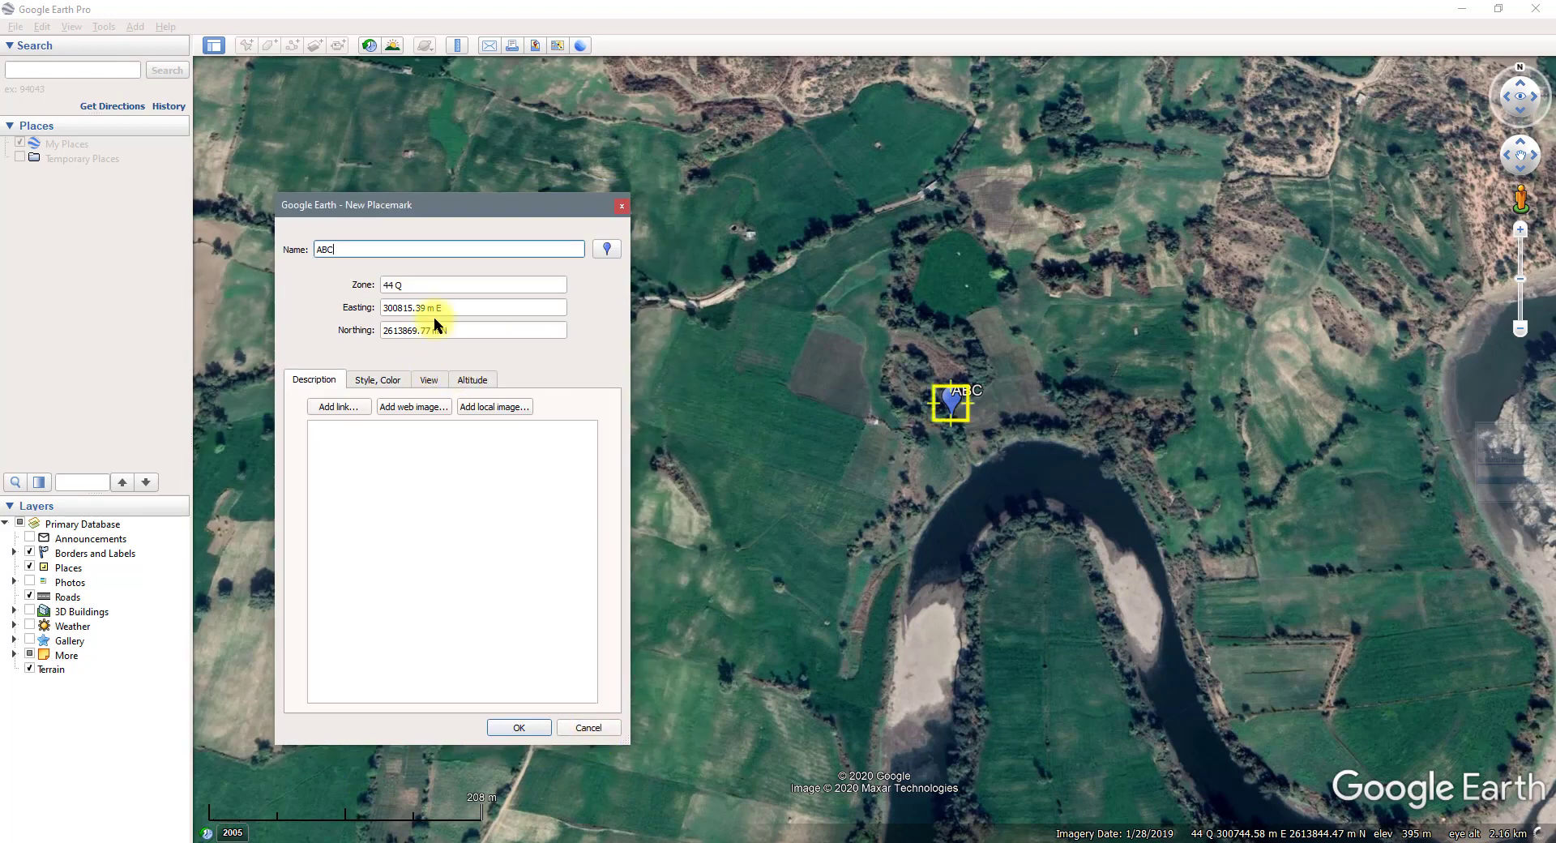
{"action": "left_click", "coordinate": [409, 248]}
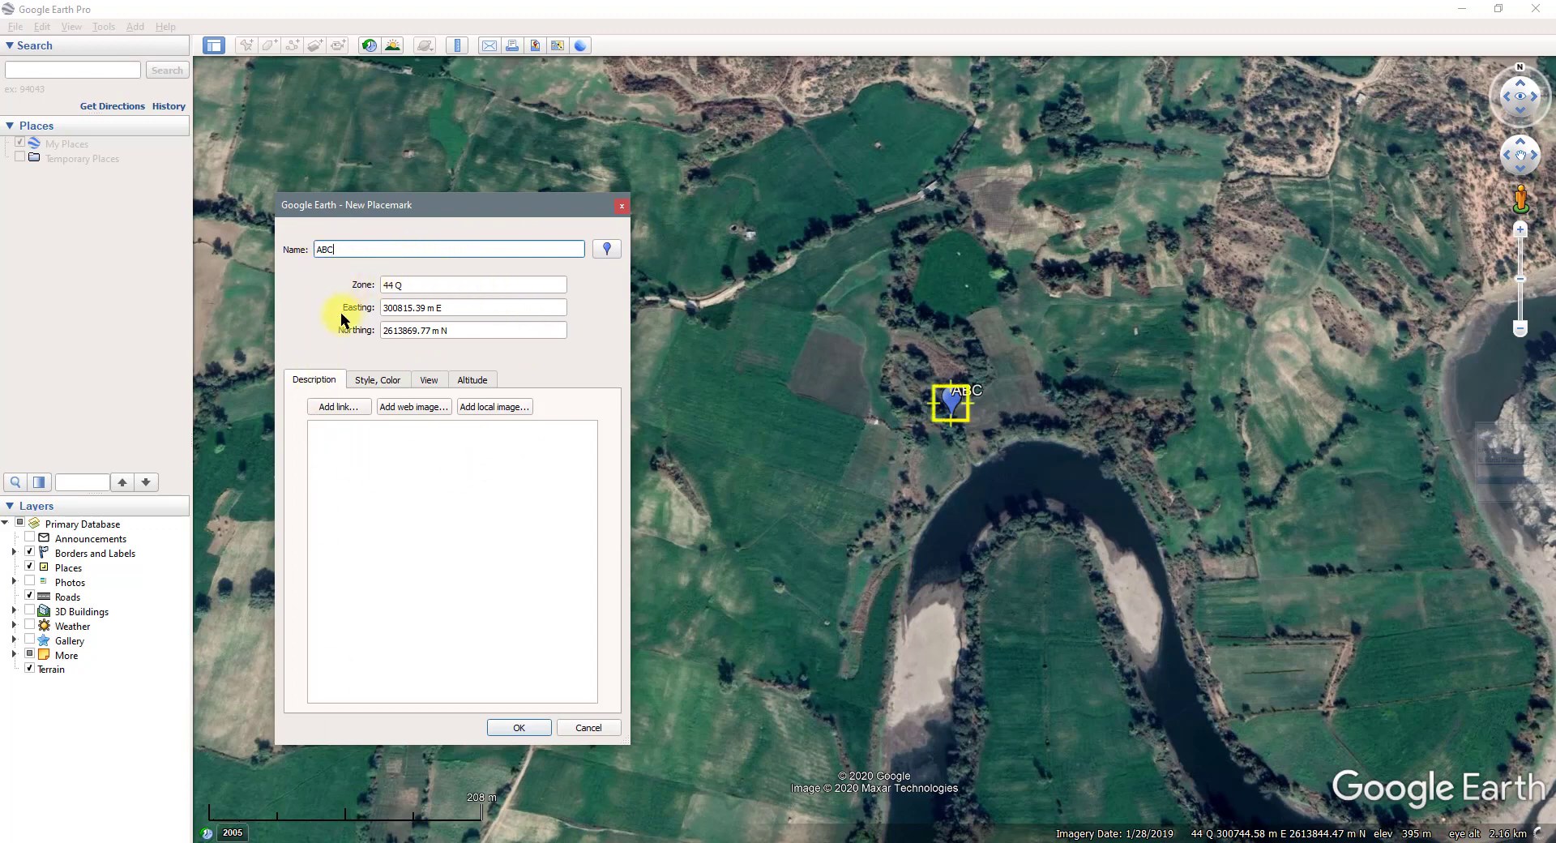
{"action": "left_click", "coordinate": [416, 468]}
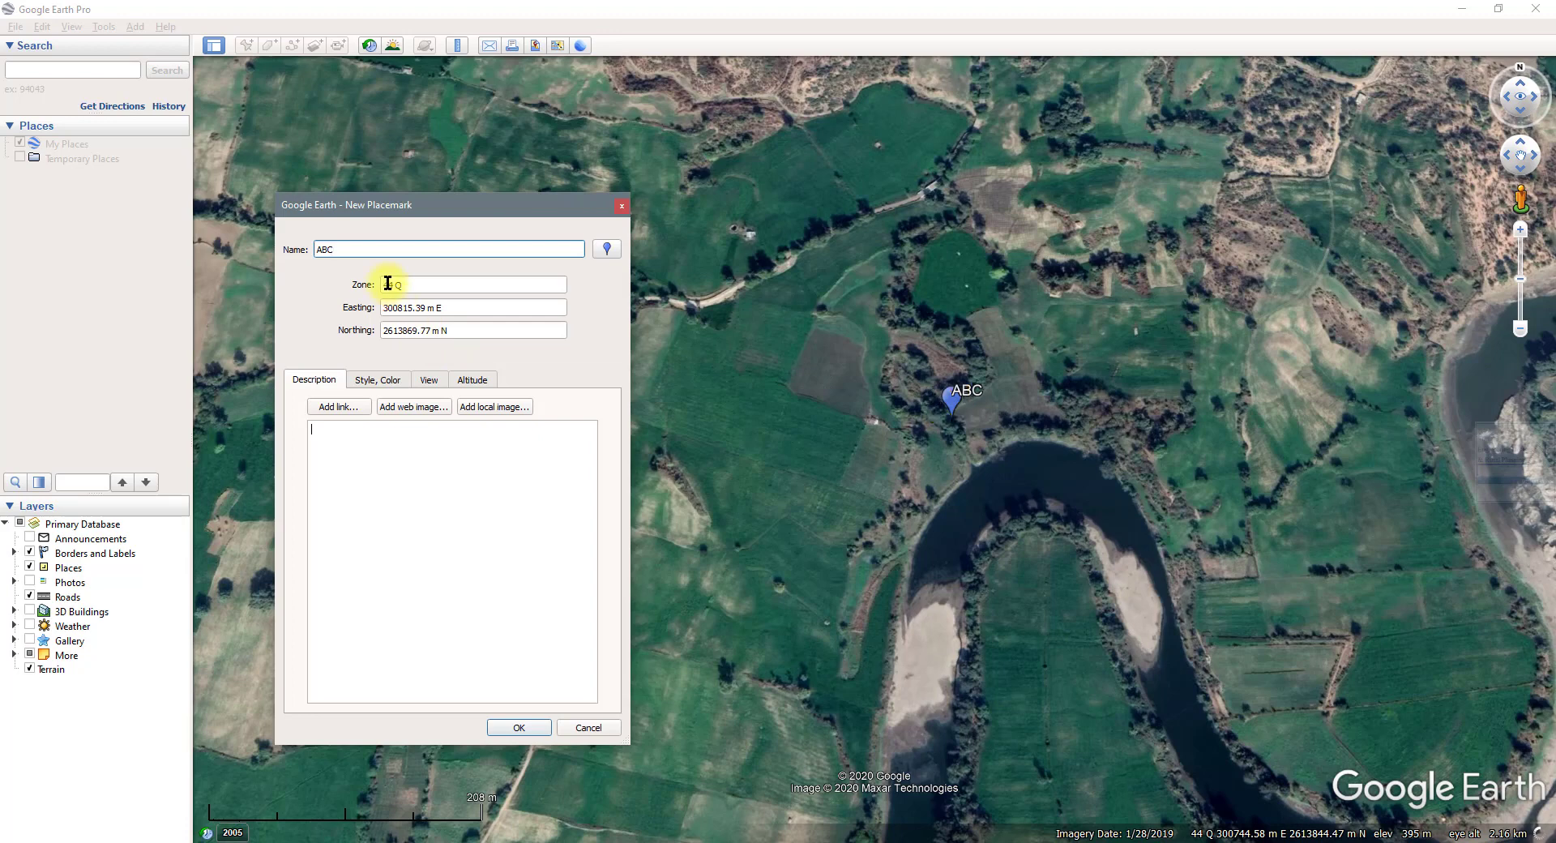
{"action": "left_click", "coordinate": [520, 727]}
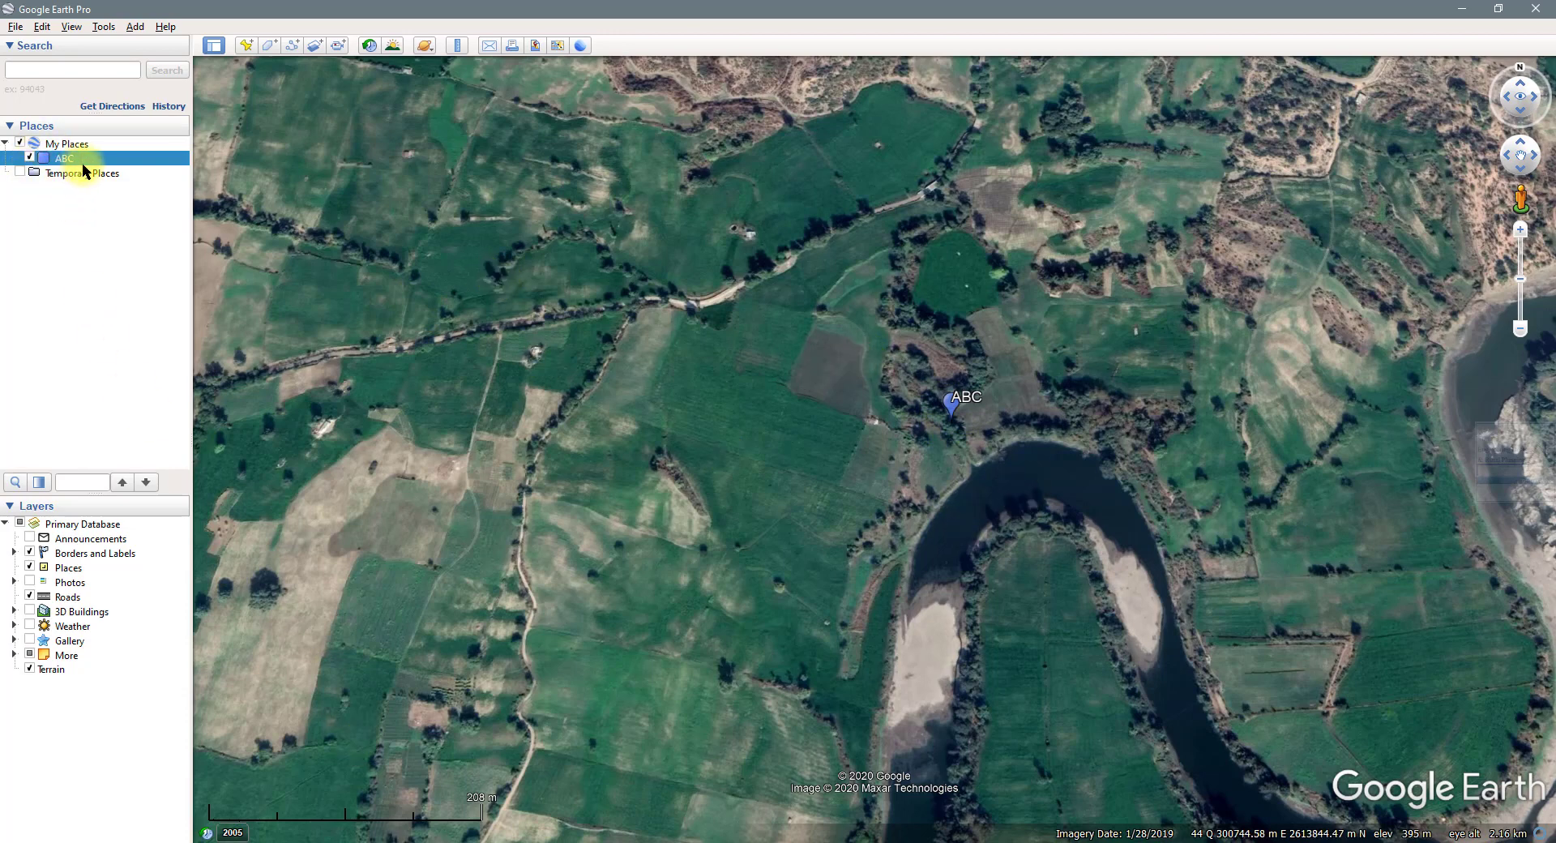
{"action": "left_click", "coordinate": [63, 213]}
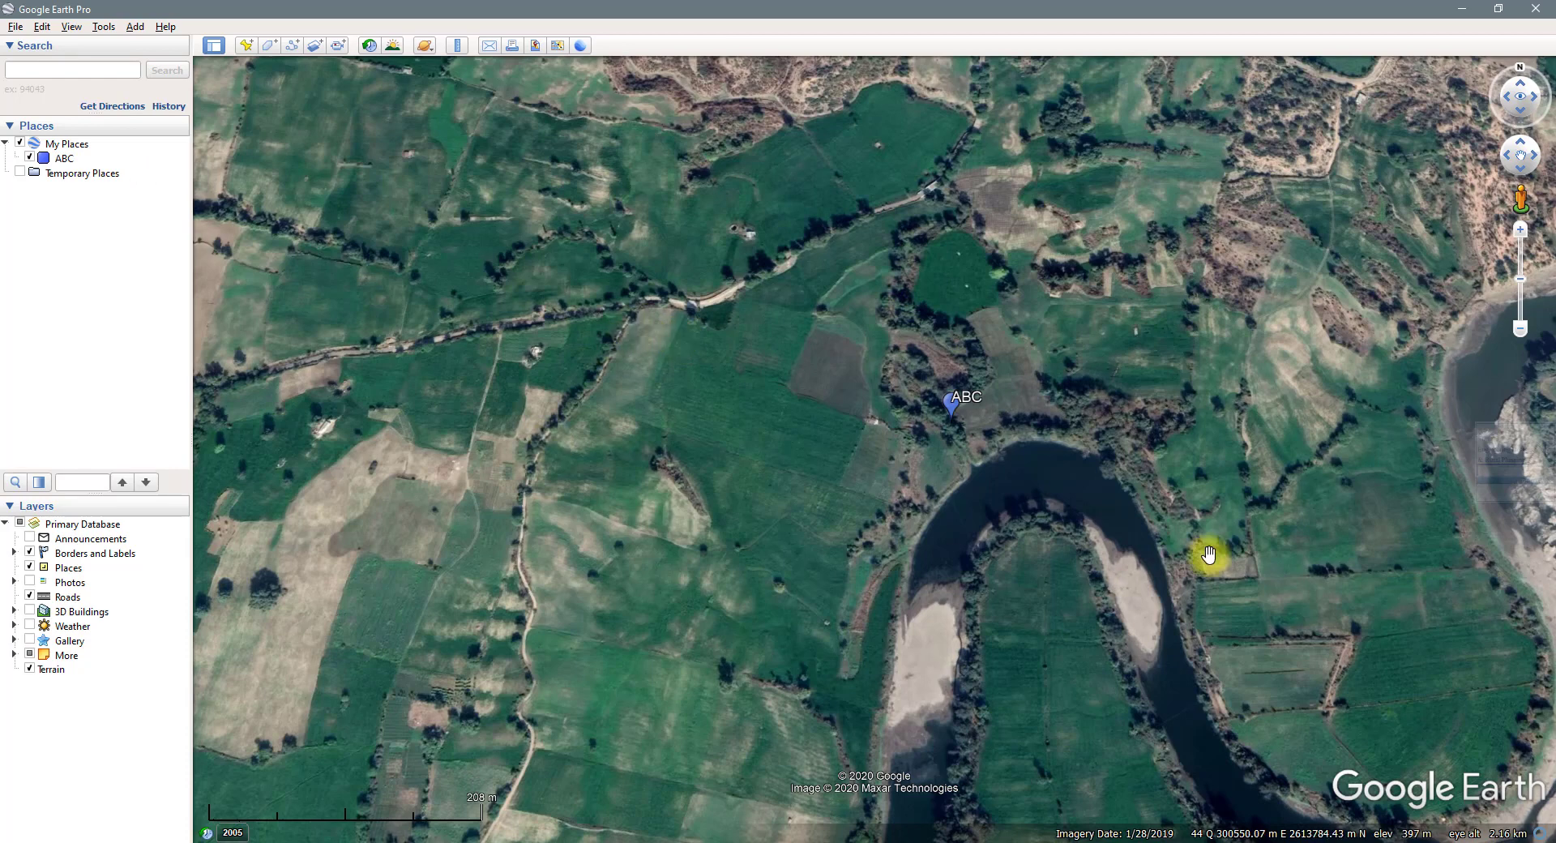
Set the latitude/longitude display format to Decimal Degrees and apply the option
{"action": "left_click", "coordinate": [100, 27]}
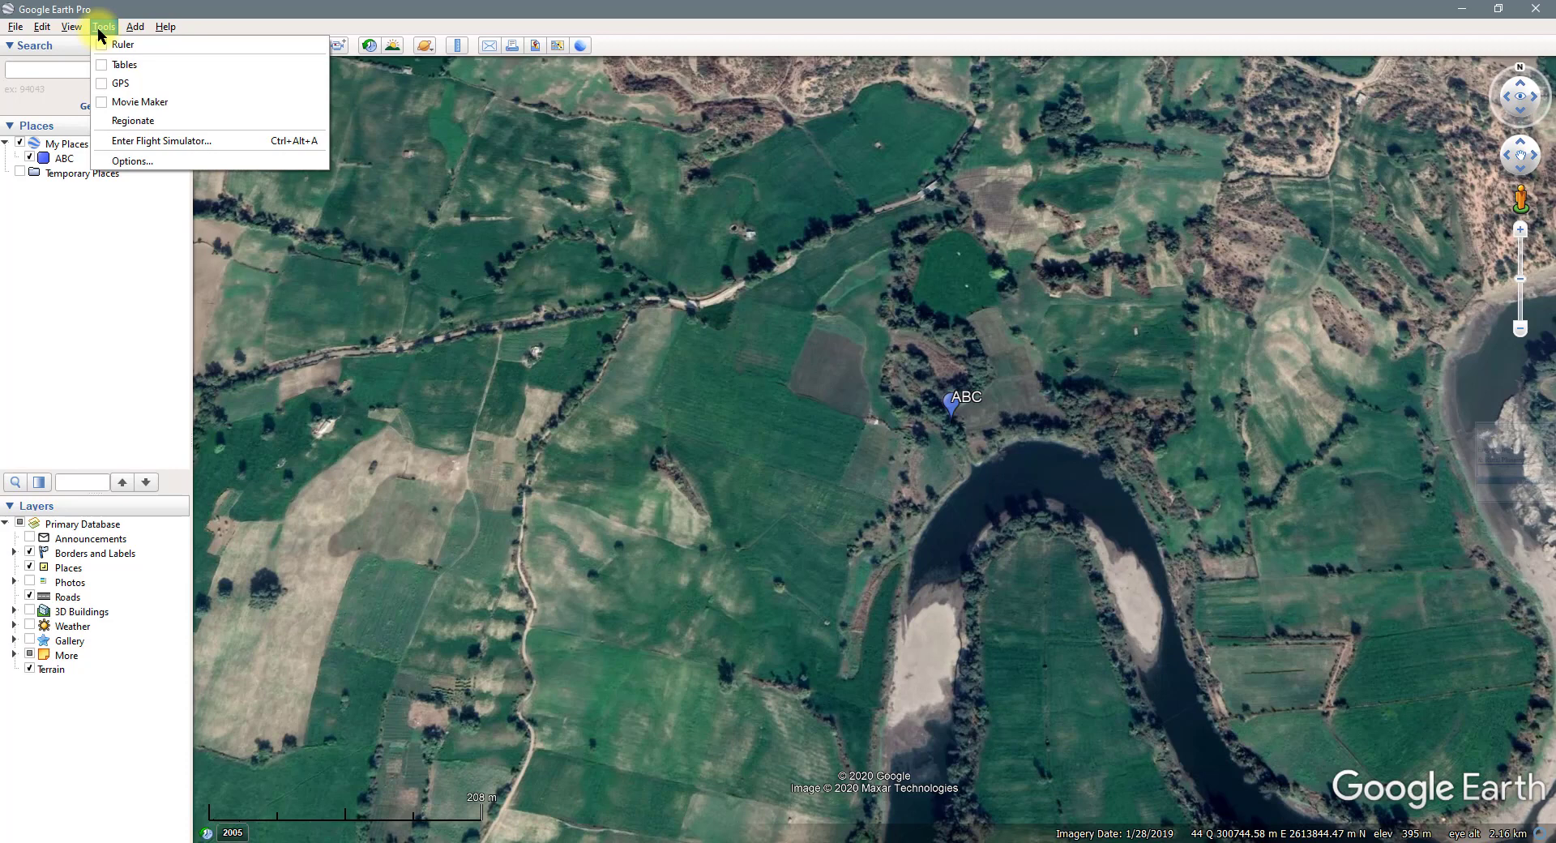
{"action": "left_click", "coordinate": [159, 160]}
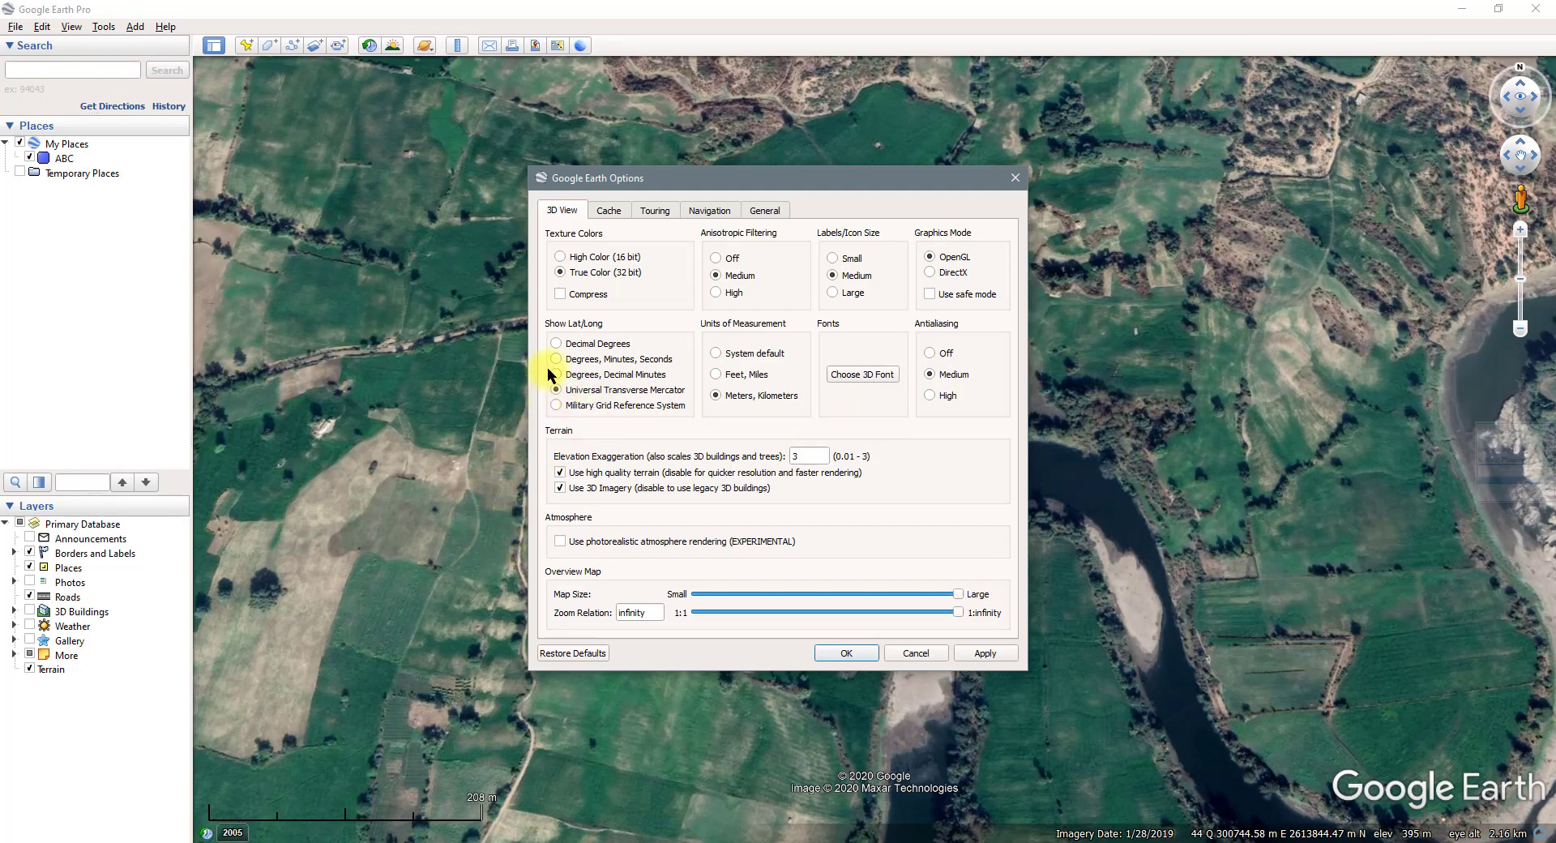
{"action": "left_click", "coordinate": [556, 344]}
{"action": "left_click", "coordinate": [976, 651]}
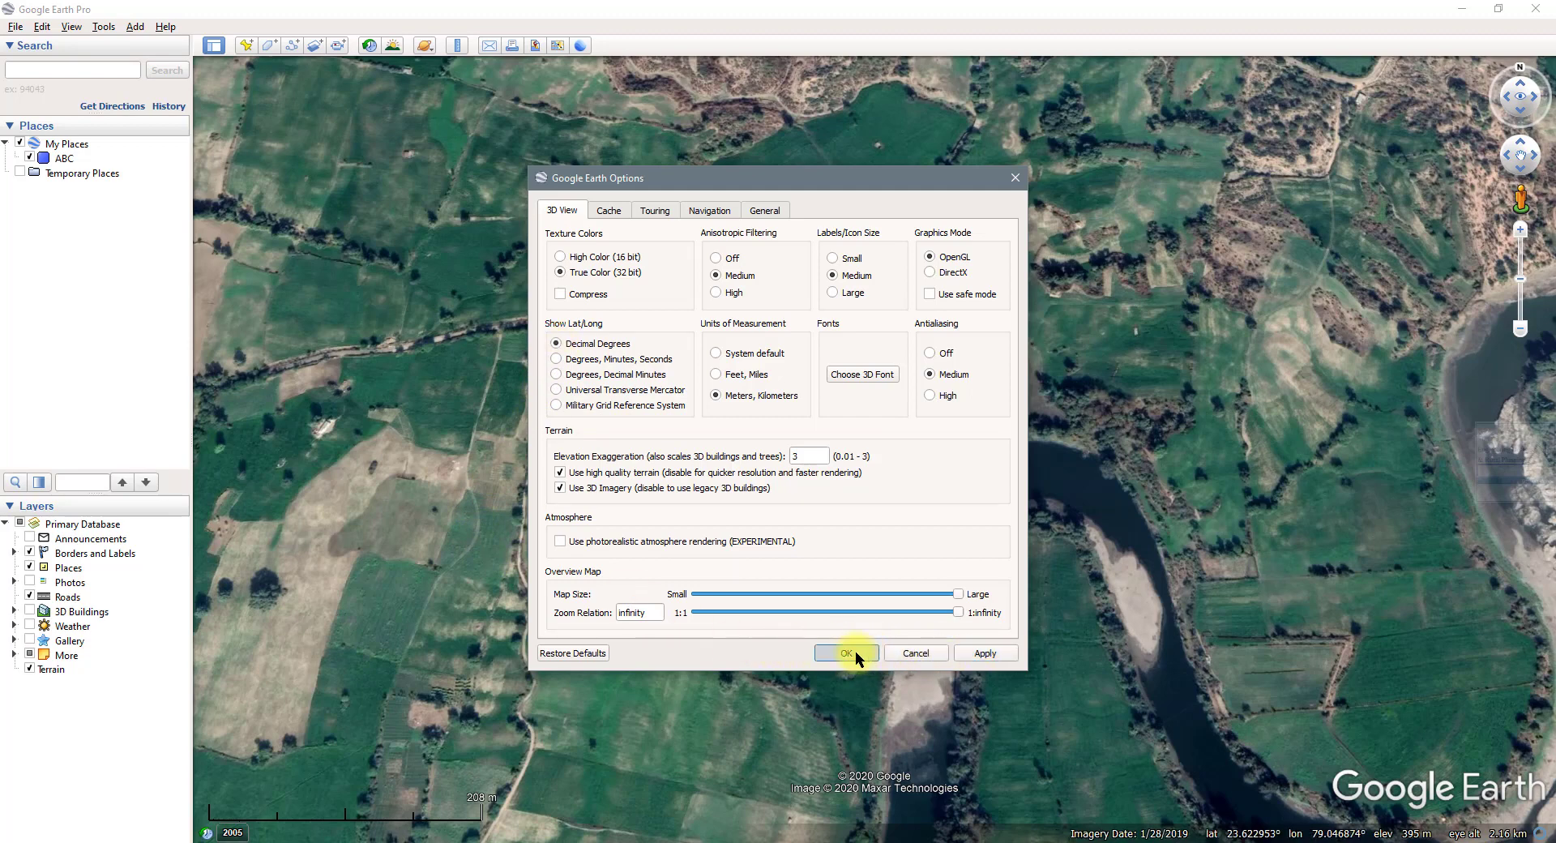
{"action": "left_click", "coordinate": [854, 652]}
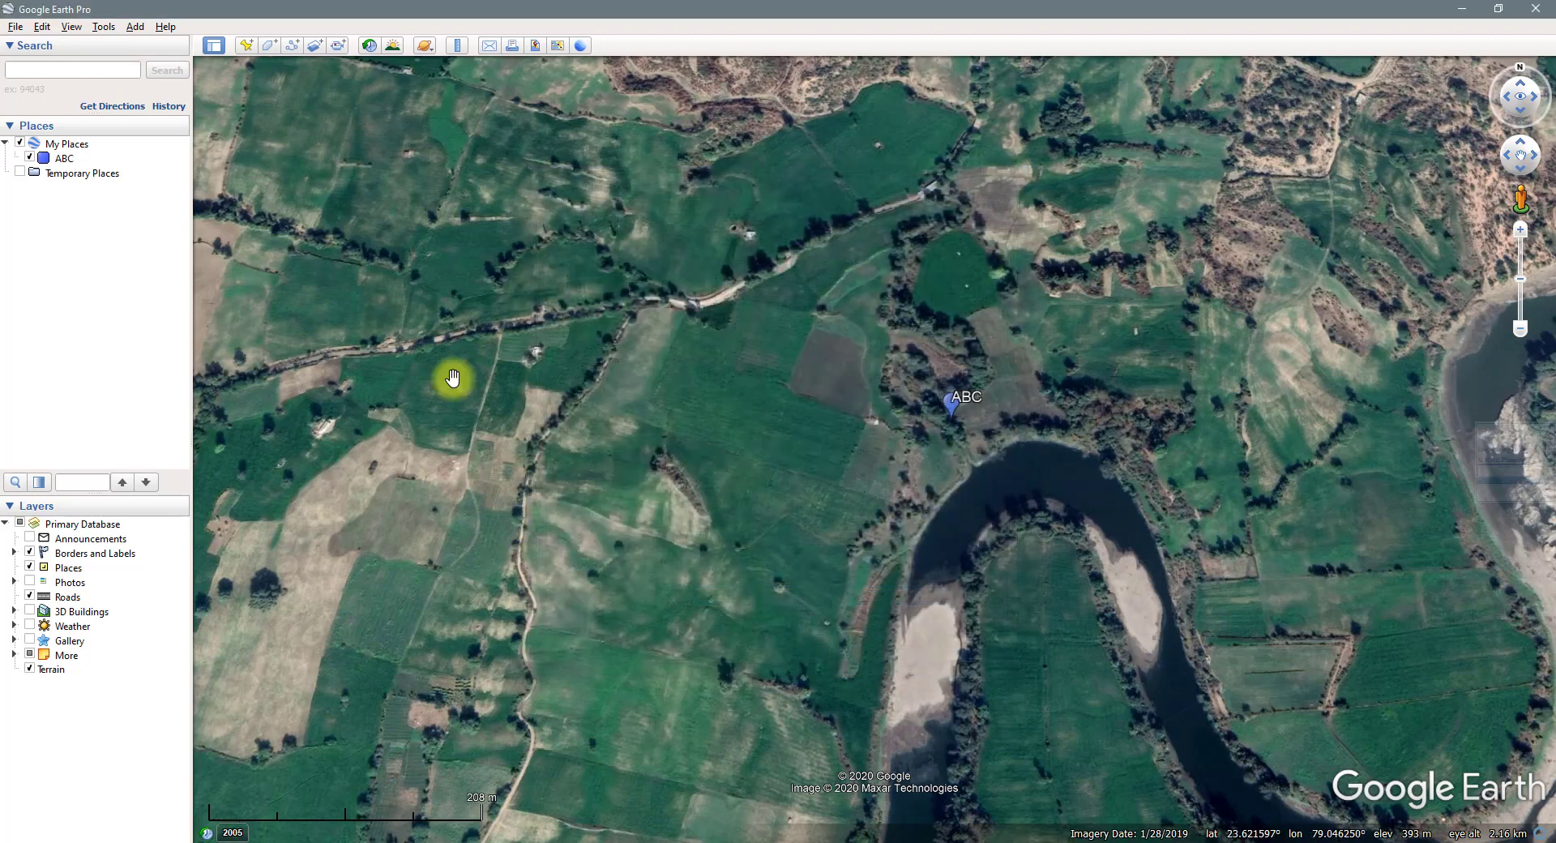
Check the ABC placemark's latitude and longitude in its properties, then close them
{"action": "right_click", "coordinate": [64, 159]}
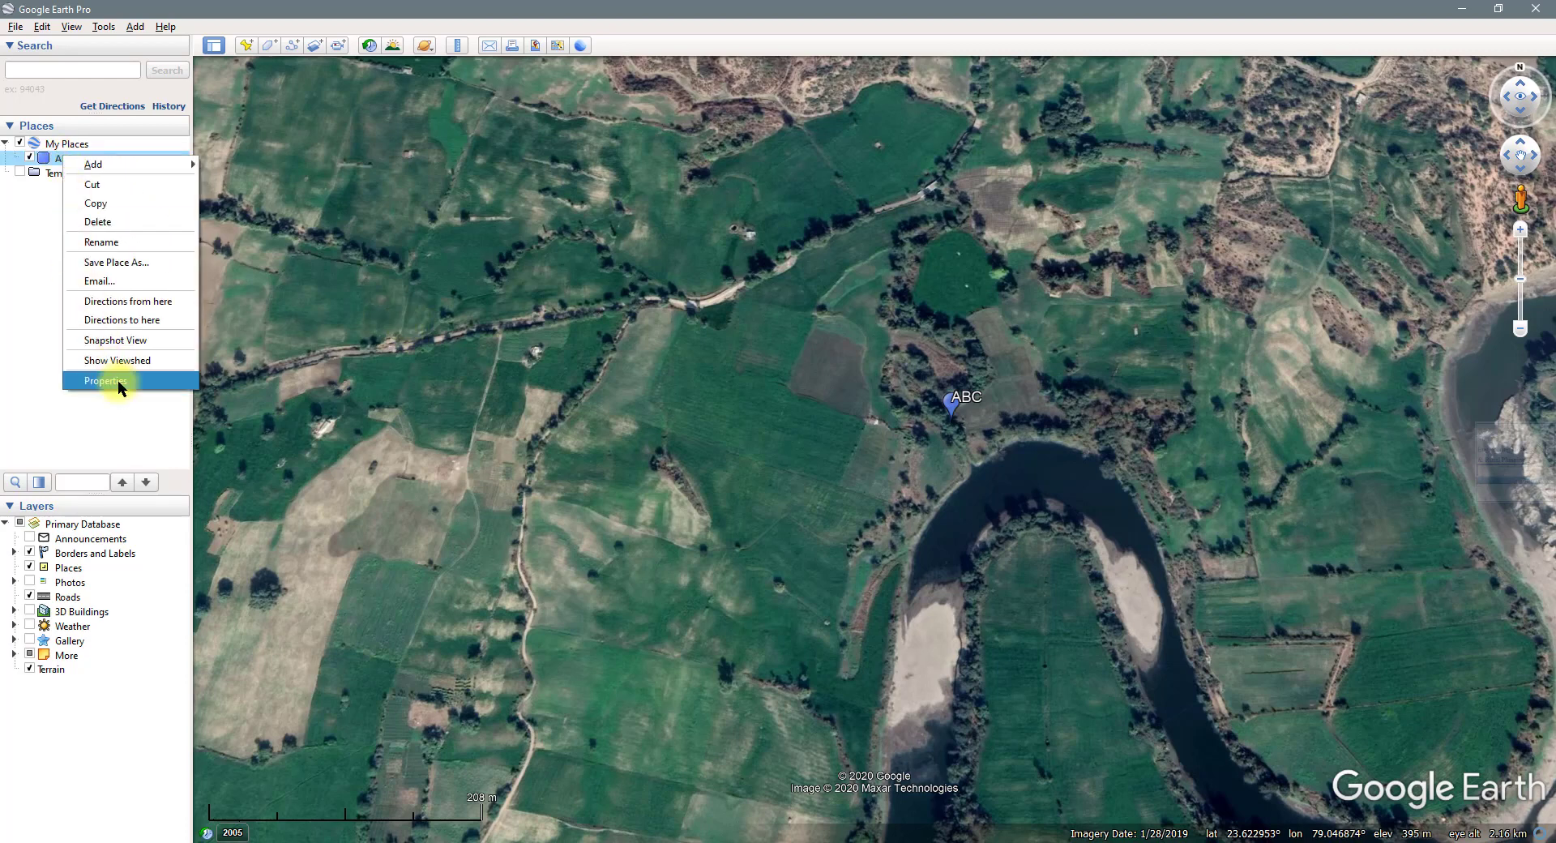
{"action": "left_click", "coordinate": [119, 381]}
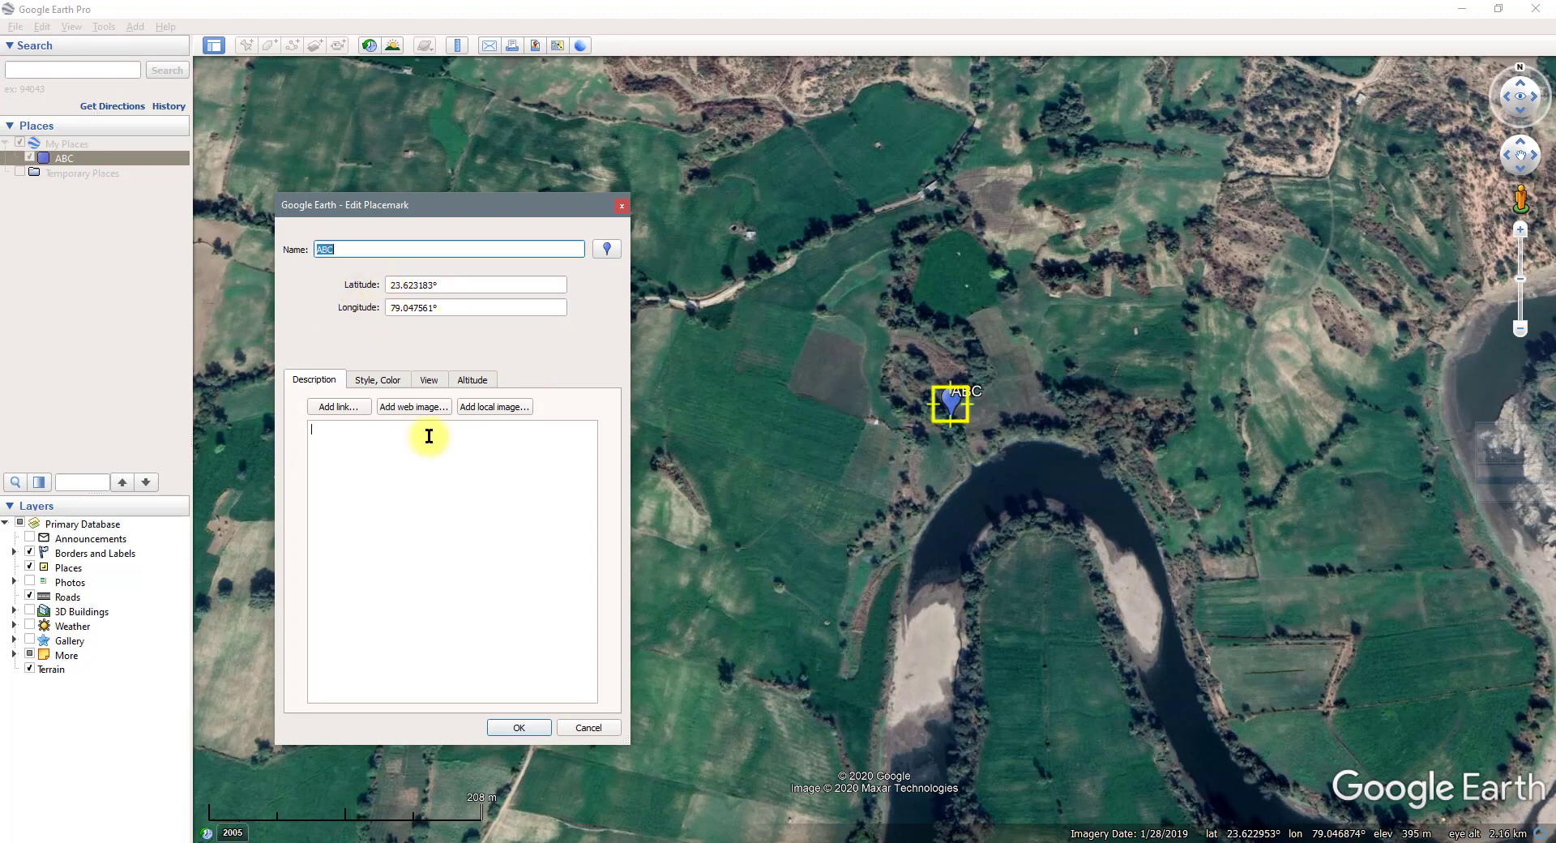
{"action": "left_click", "coordinate": [502, 728]}
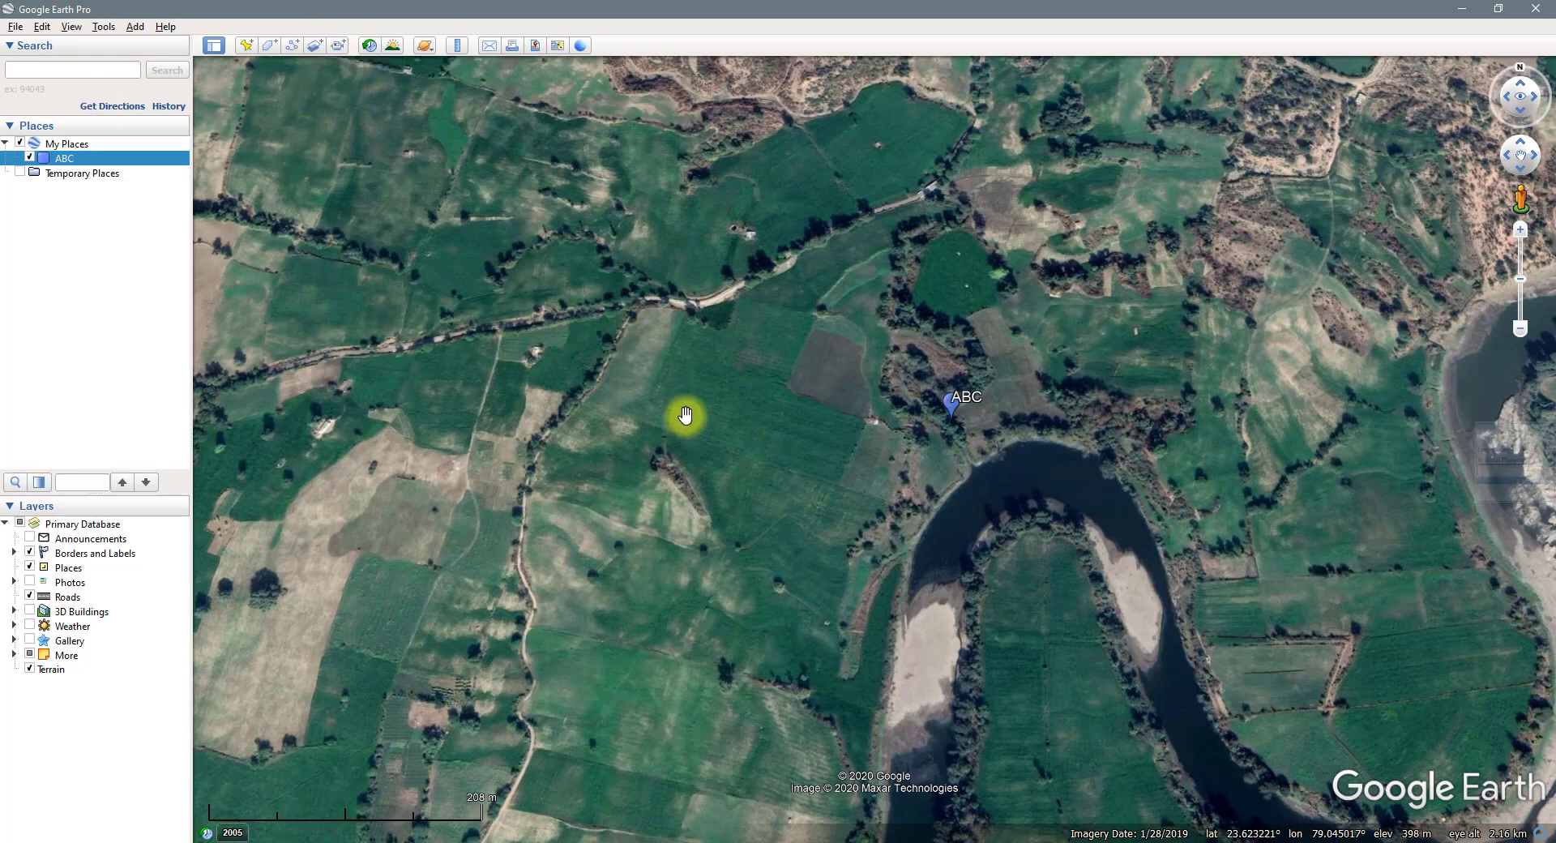
Examine the farmland and river bends west of the ABC placemark, around Dhonda and Ramkhiriya
{"action": "scroll", "coordinate": [700, 398], "scroll_direction": "down", "scroll_amount": 3}
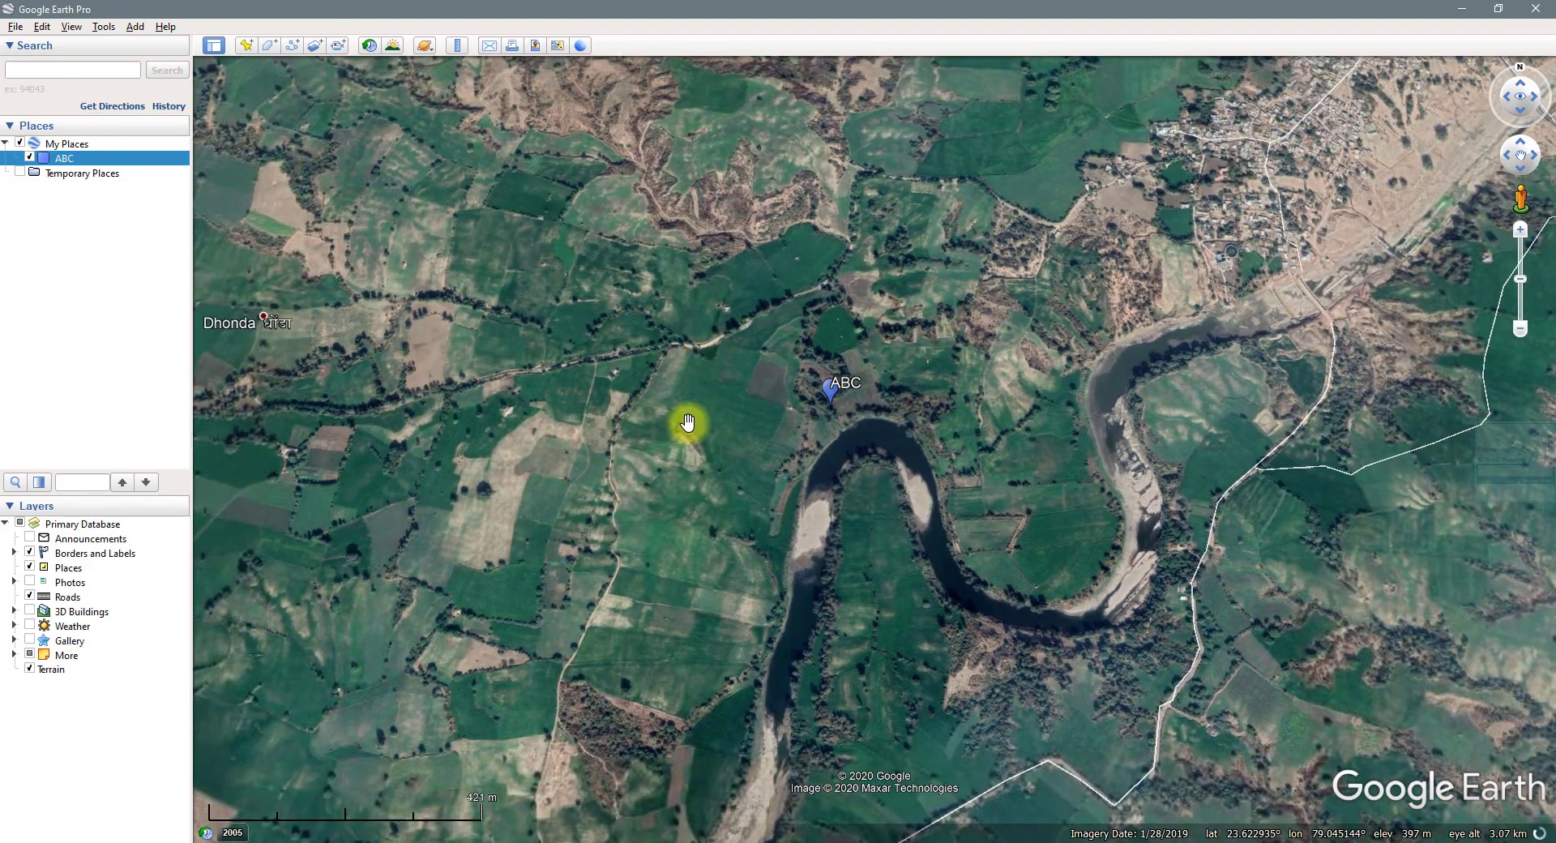
{"action": "left_click_drag", "start_coordinate": [657, 451], "coordinate": [732, 375]}
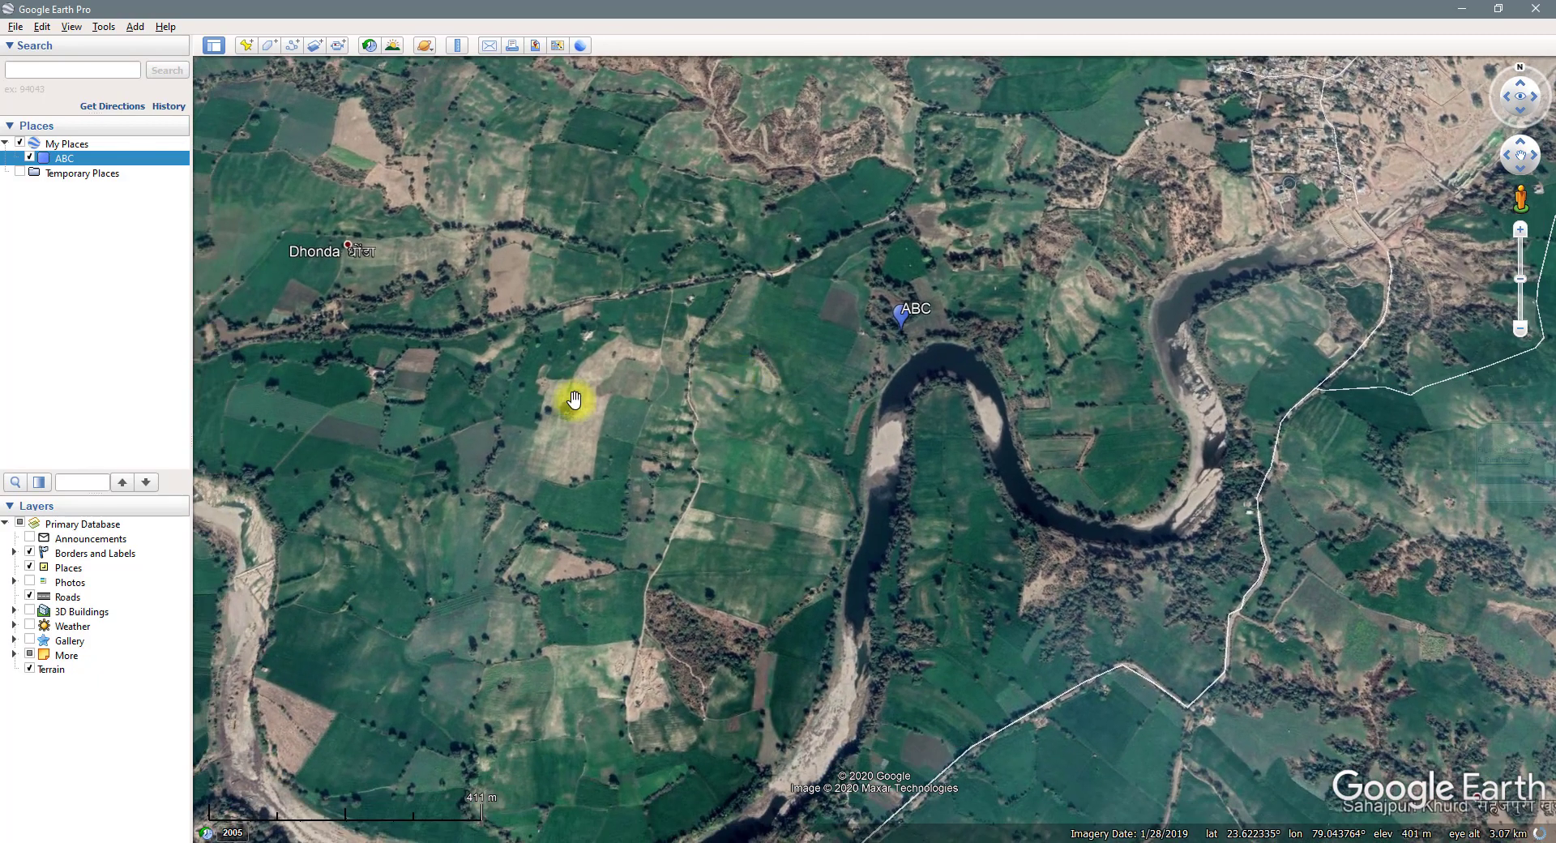
{"action": "scroll", "coordinate": [541, 438], "scroll_direction": "up", "scroll_amount": 4}
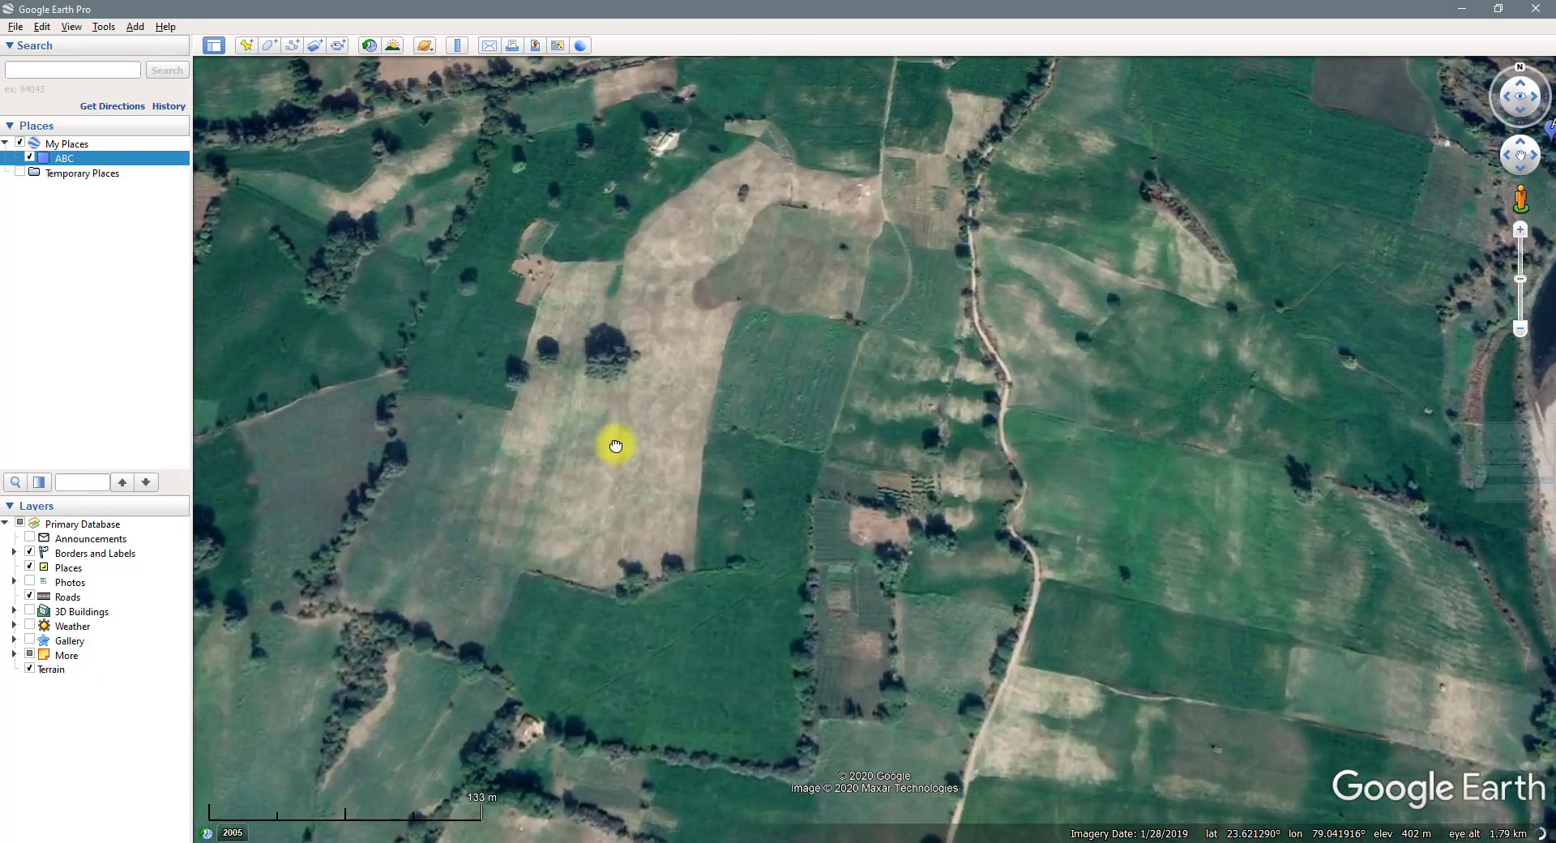
{"action": "left_click_drag", "start_coordinate": [611, 440], "coordinate": [801, 472]}
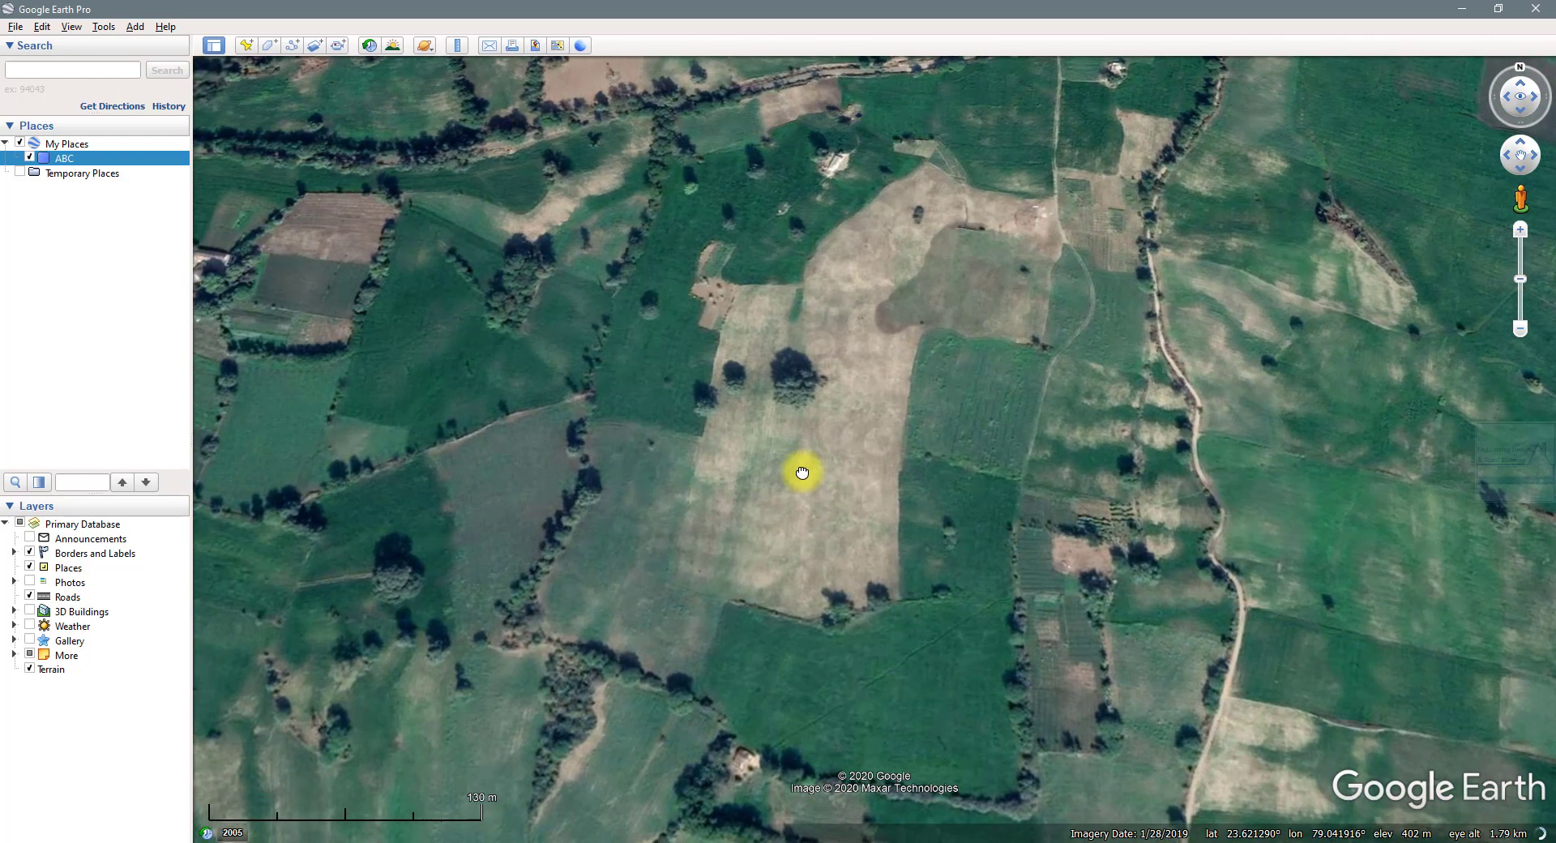
{"action": "scroll", "coordinate": [817, 435], "scroll_direction": "down", "scroll_amount": 1}
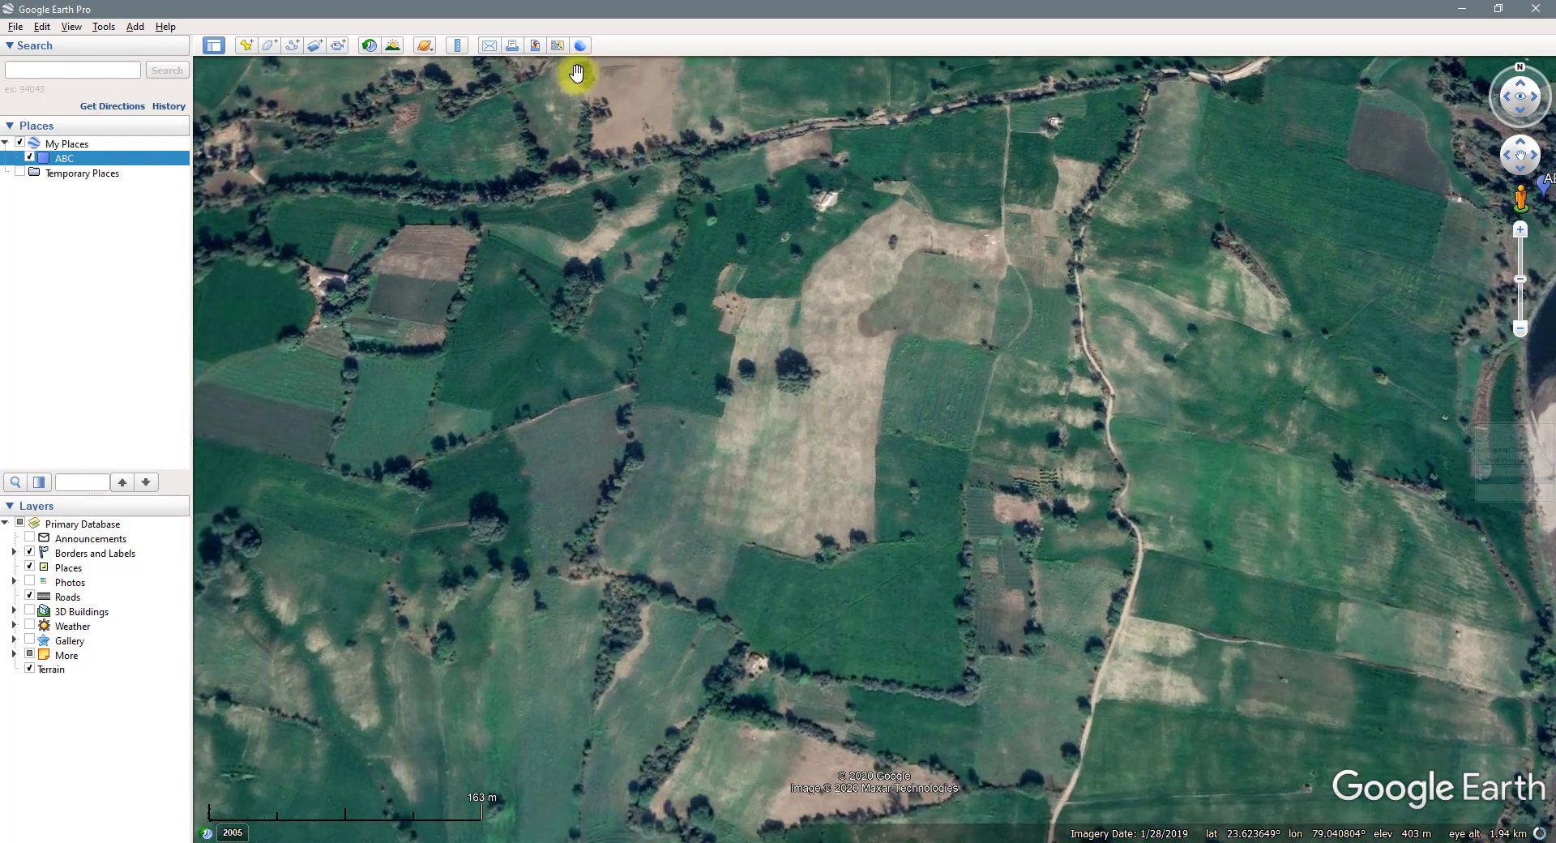
{"action": "scroll", "coordinate": [691, 346], "scroll_direction": "down", "scroll_amount": 1}
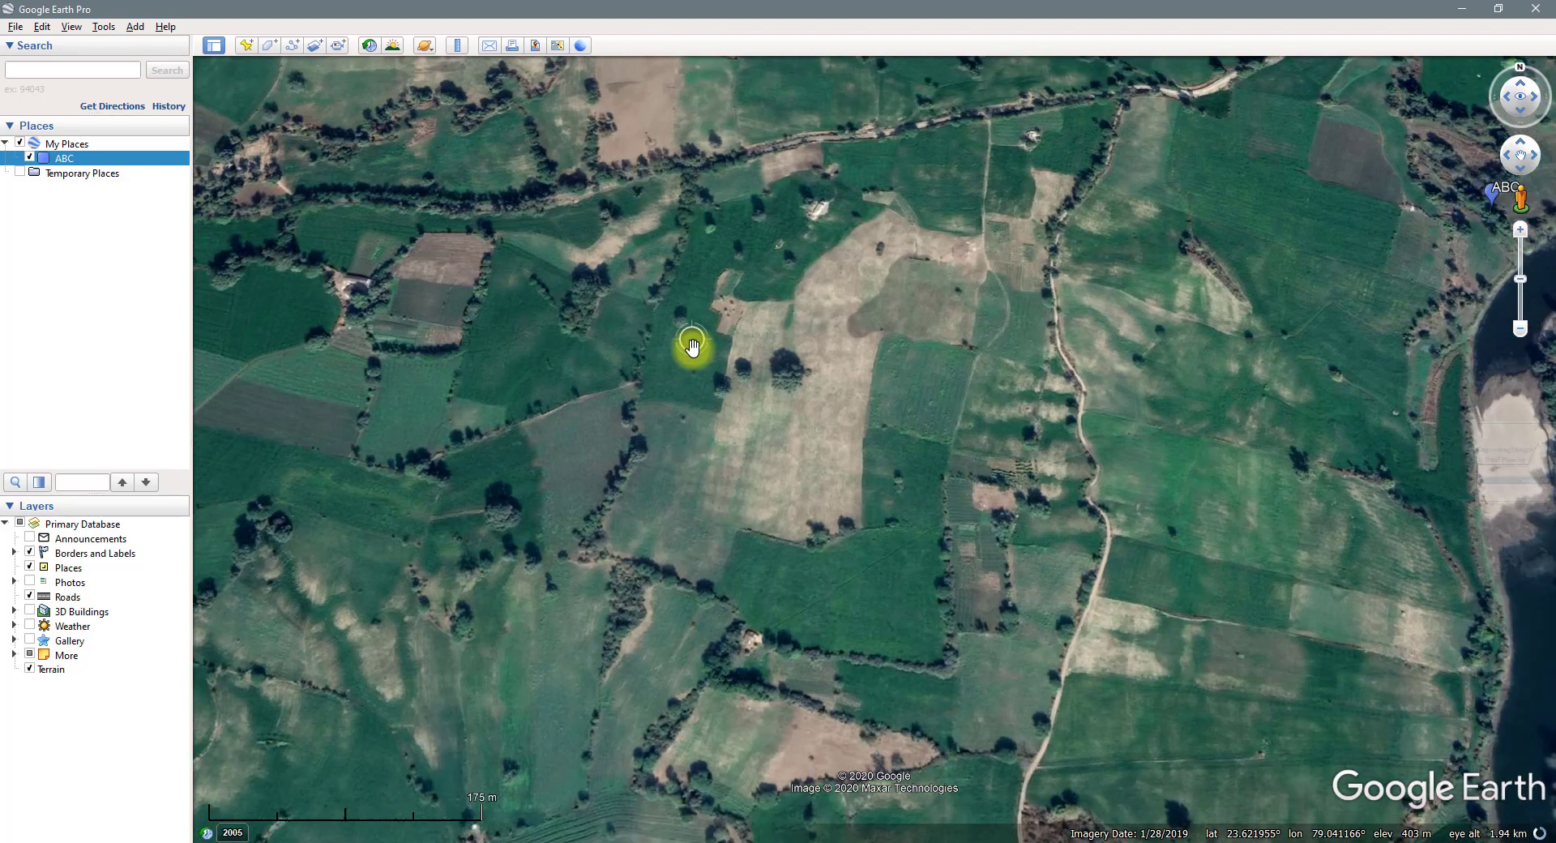
{"action": "scroll", "coordinate": [693, 347], "scroll_direction": "down", "scroll_amount": 3}
{"action": "left_click_drag", "start_coordinate": [664, 361], "coordinate": [1035, 482]}
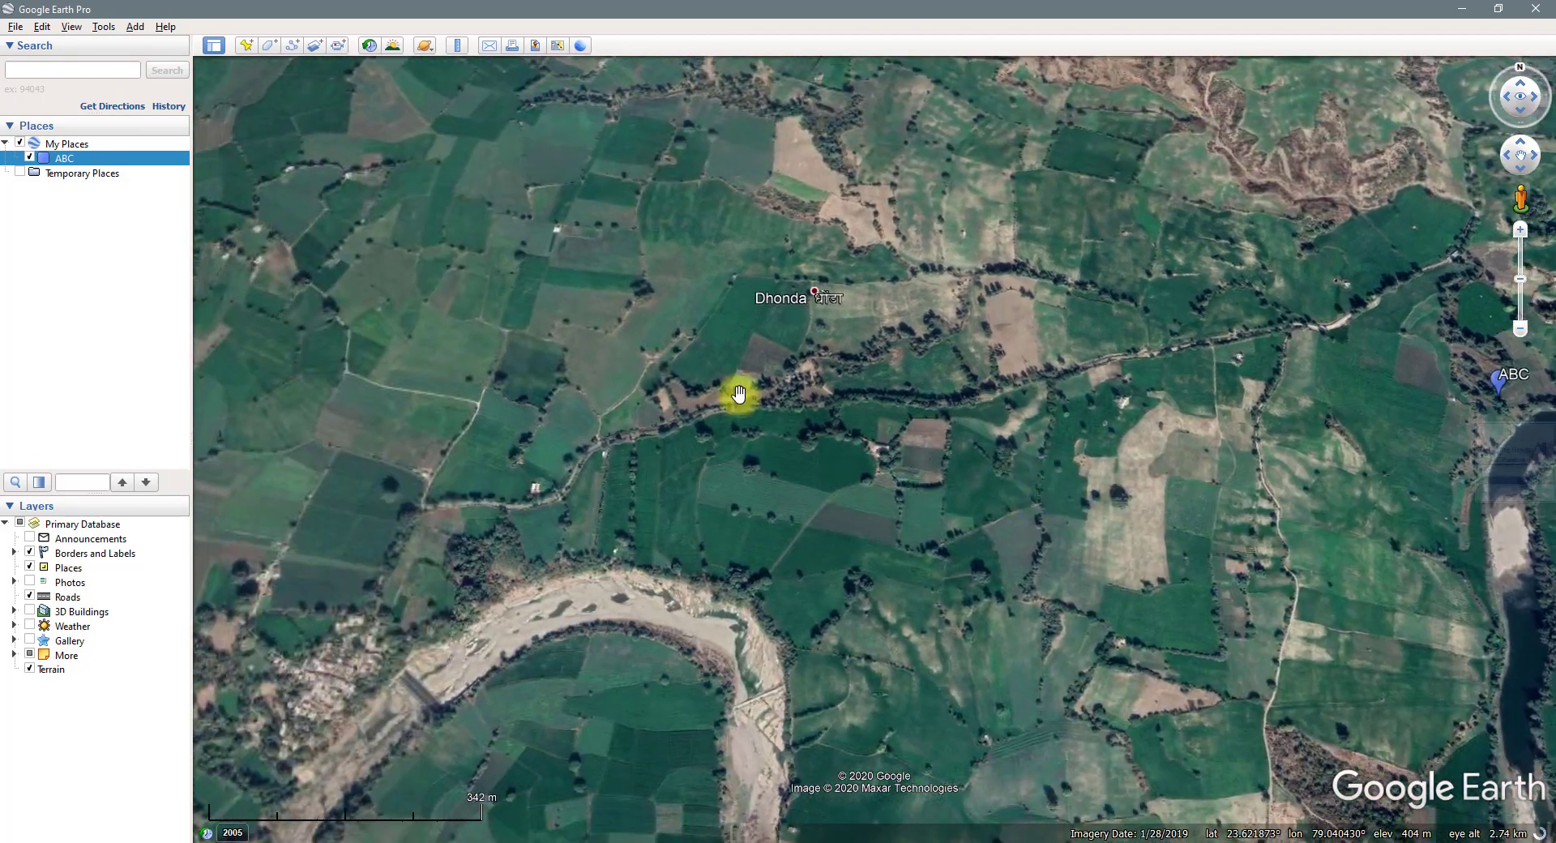
{"action": "left_click_drag", "start_coordinate": [572, 301], "coordinate": [768, 477]}
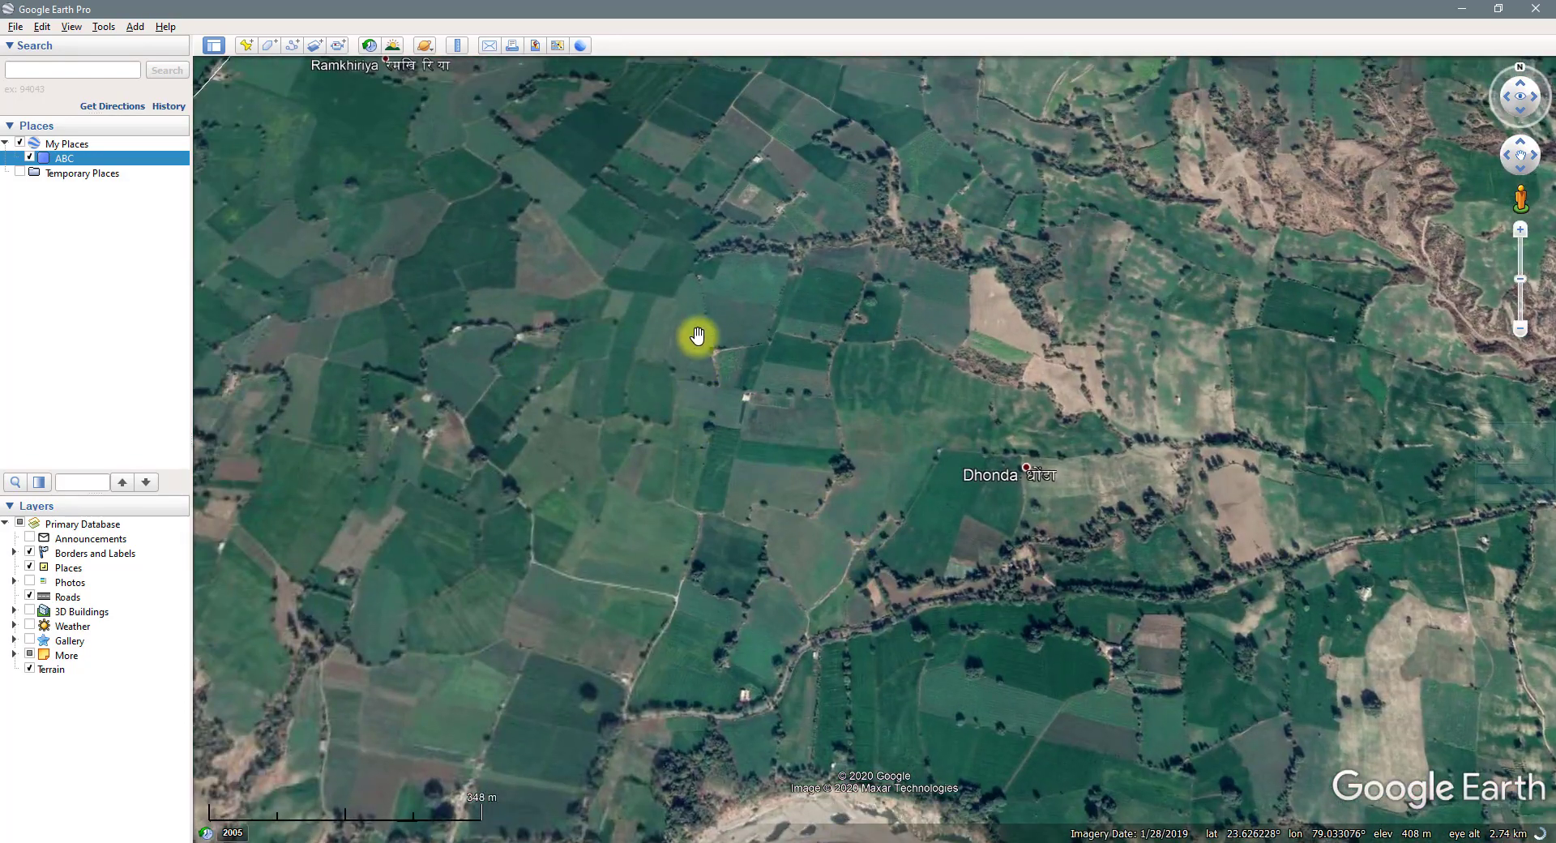
{"action": "scroll", "coordinate": [690, 336], "scroll_direction": "down", "scroll_amount": 2}
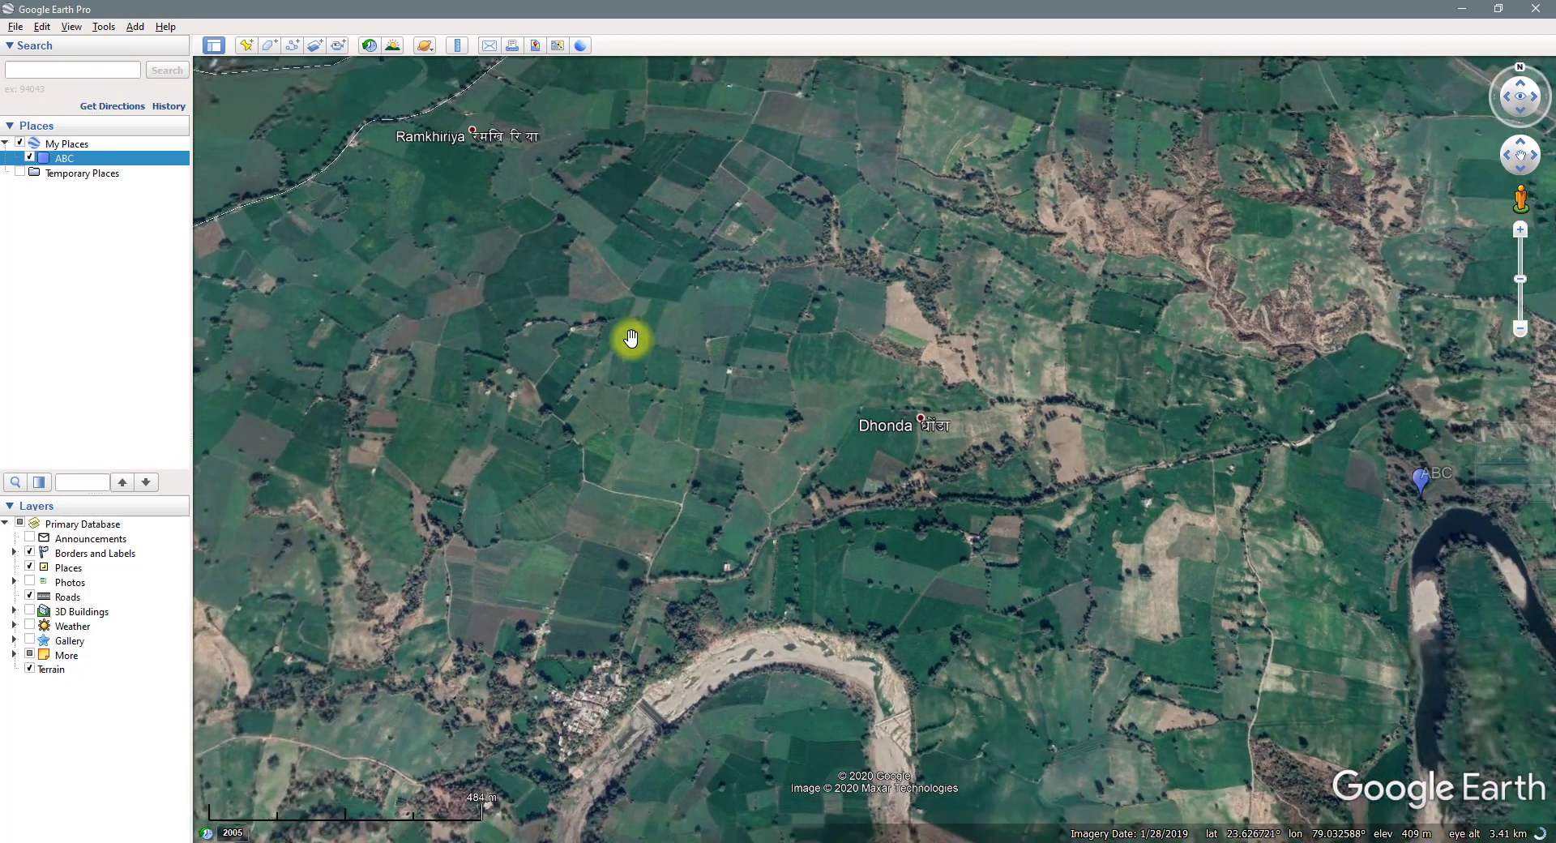
{"action": "double_click", "coordinate": [537, 334]}
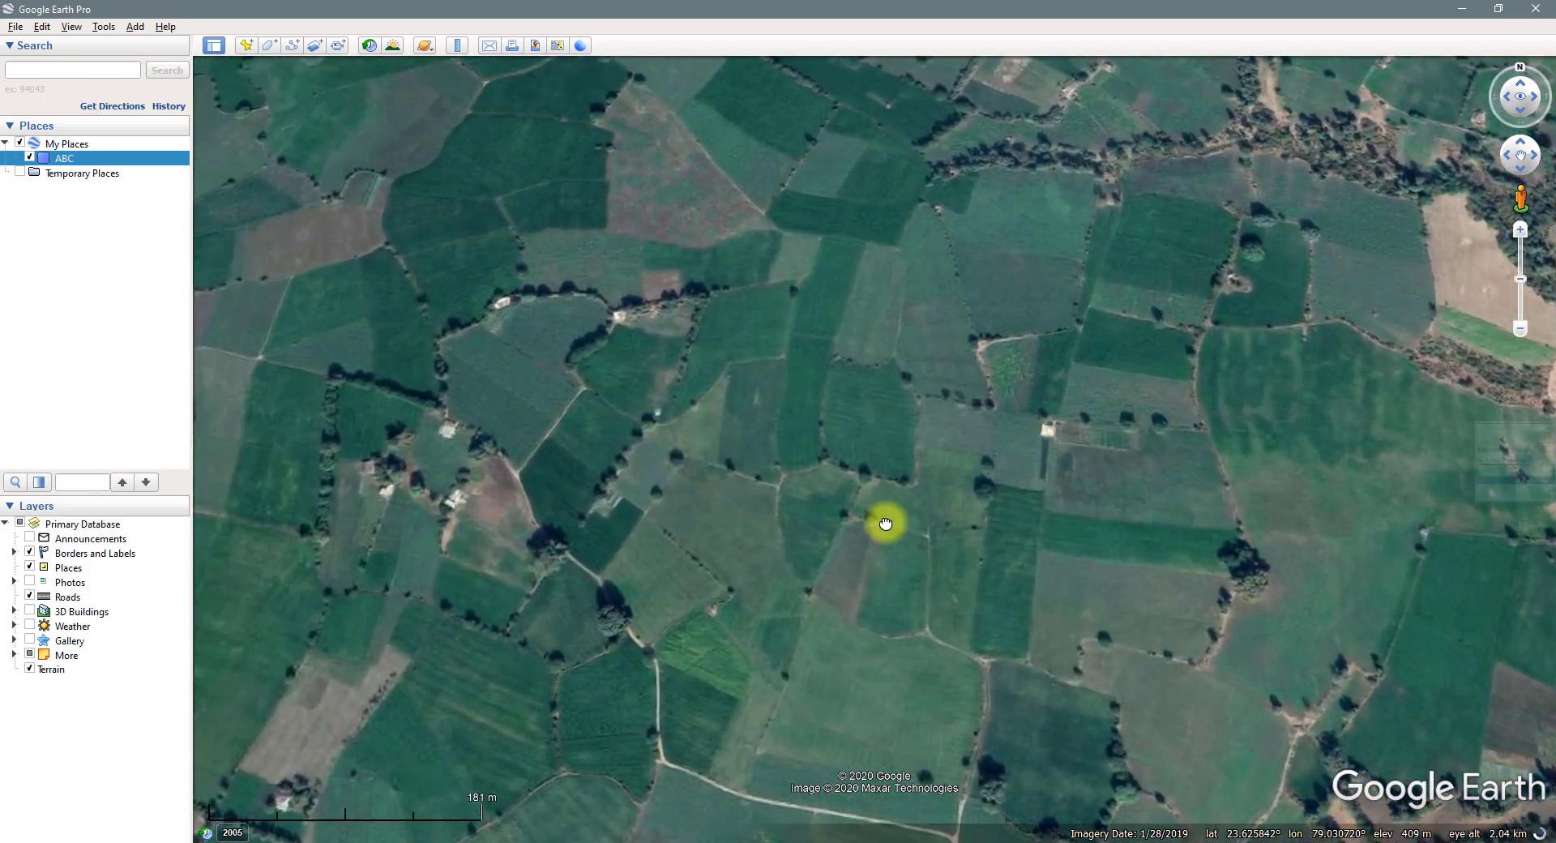
{"action": "scroll", "coordinate": [885, 523], "scroll_direction": "down", "scroll_amount": 3}
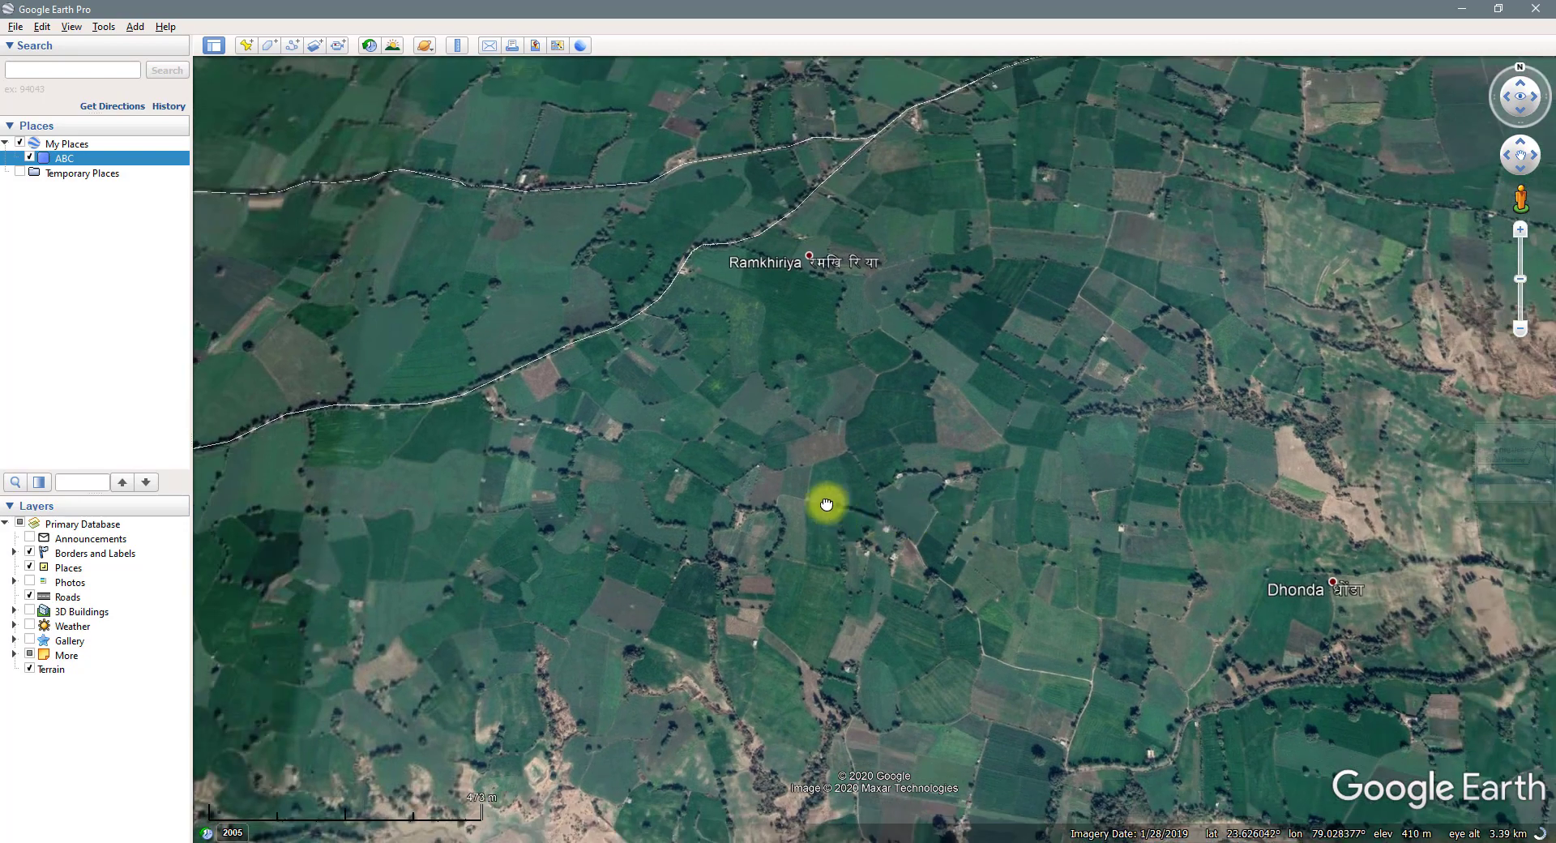
{"action": "left_click_drag", "start_coordinate": [826, 504], "coordinate": [797, 386]}
{"action": "scroll", "coordinate": [792, 389], "scroll_direction": "down", "scroll_amount": 2}
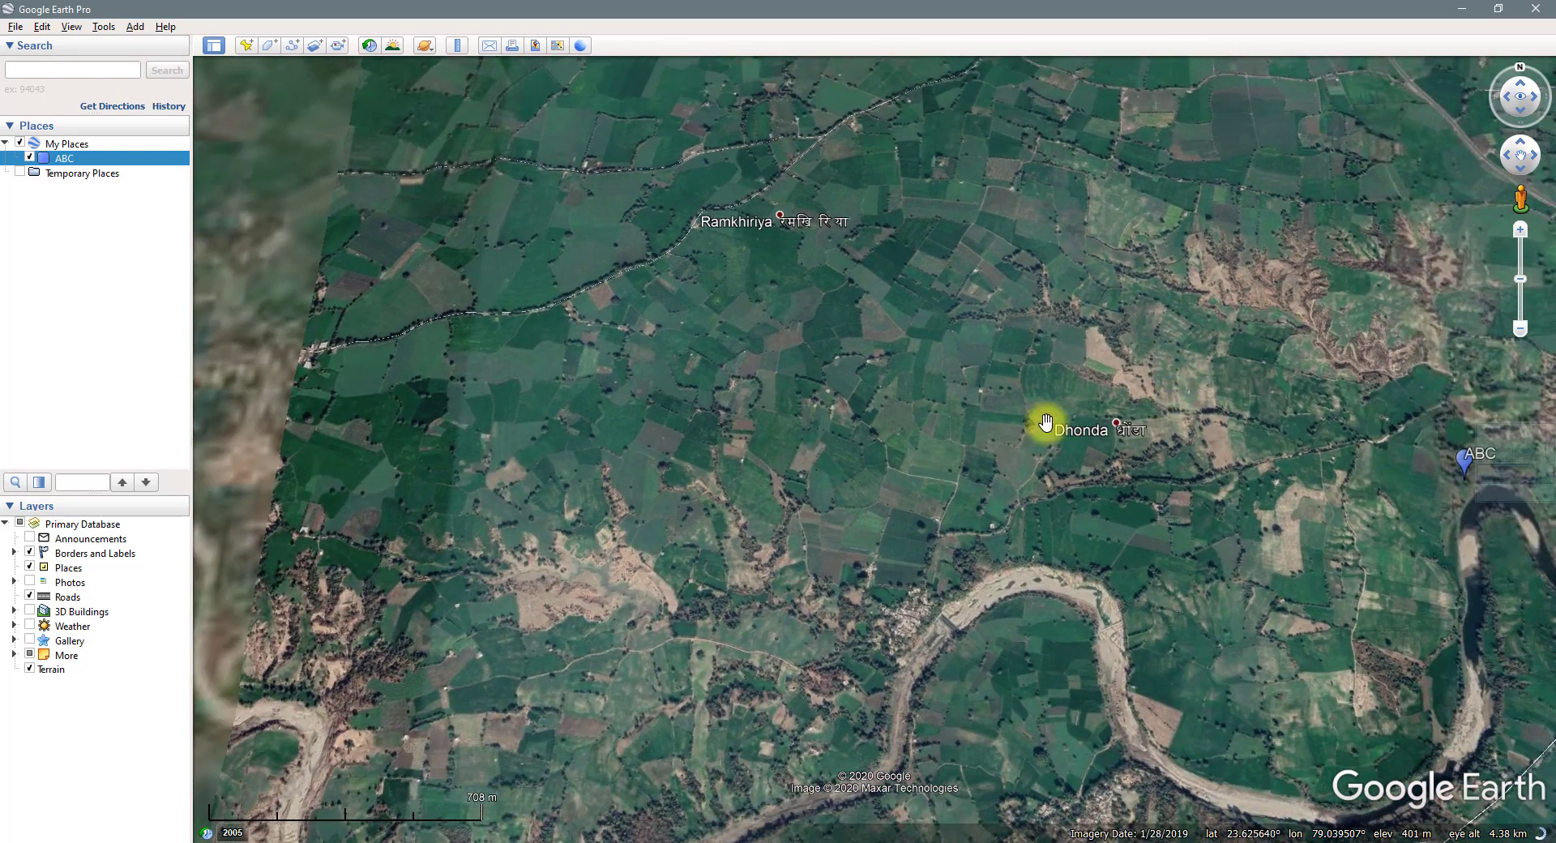
{"action": "left_click_drag", "start_coordinate": [856, 360], "coordinate": [802, 381]}
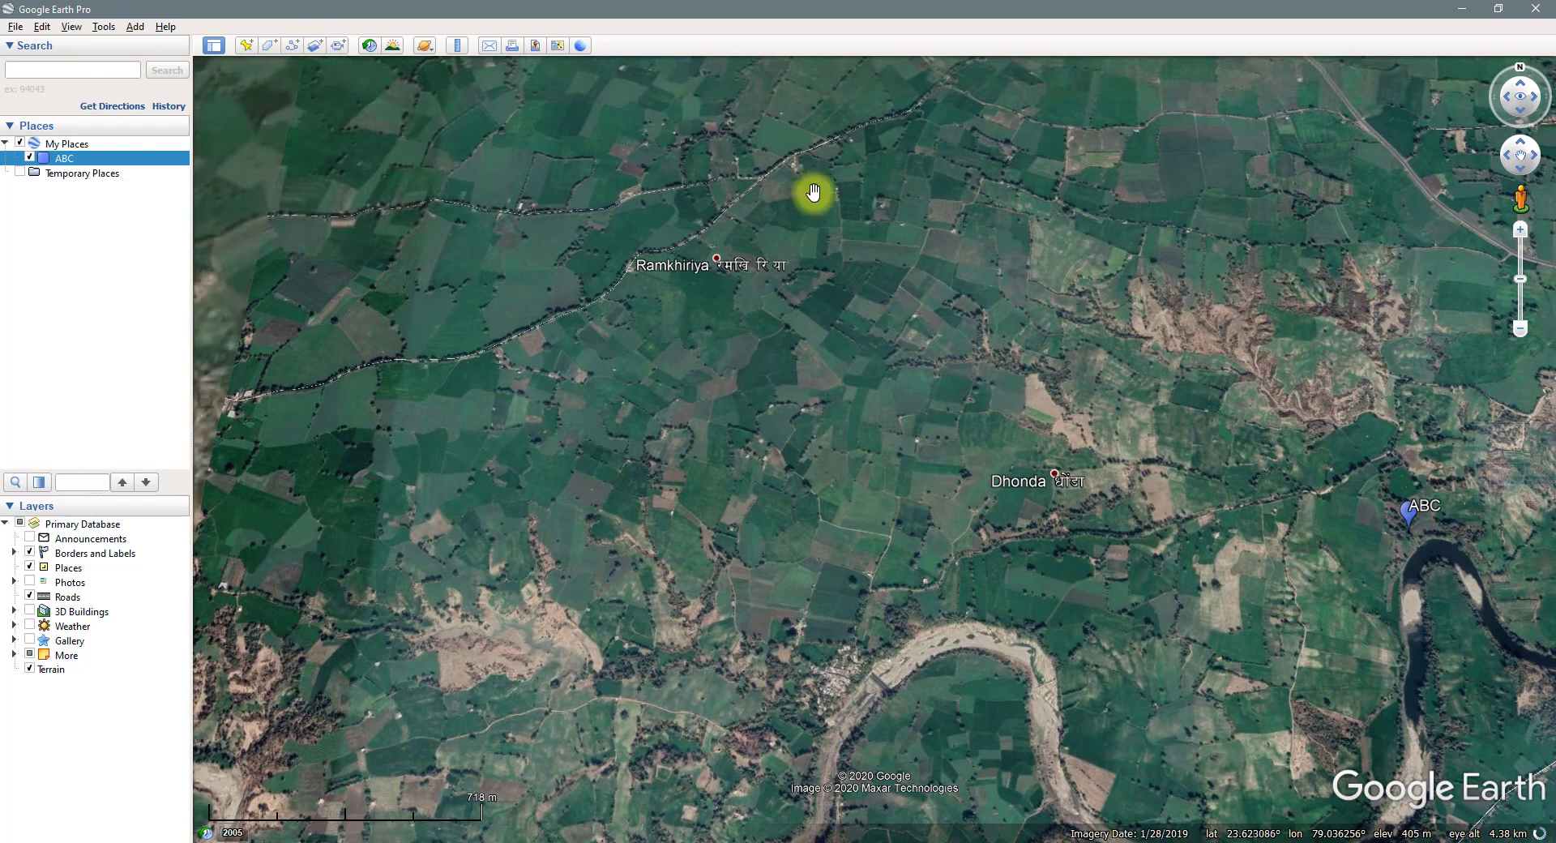
{"action": "double_click", "coordinate": [722, 374]}
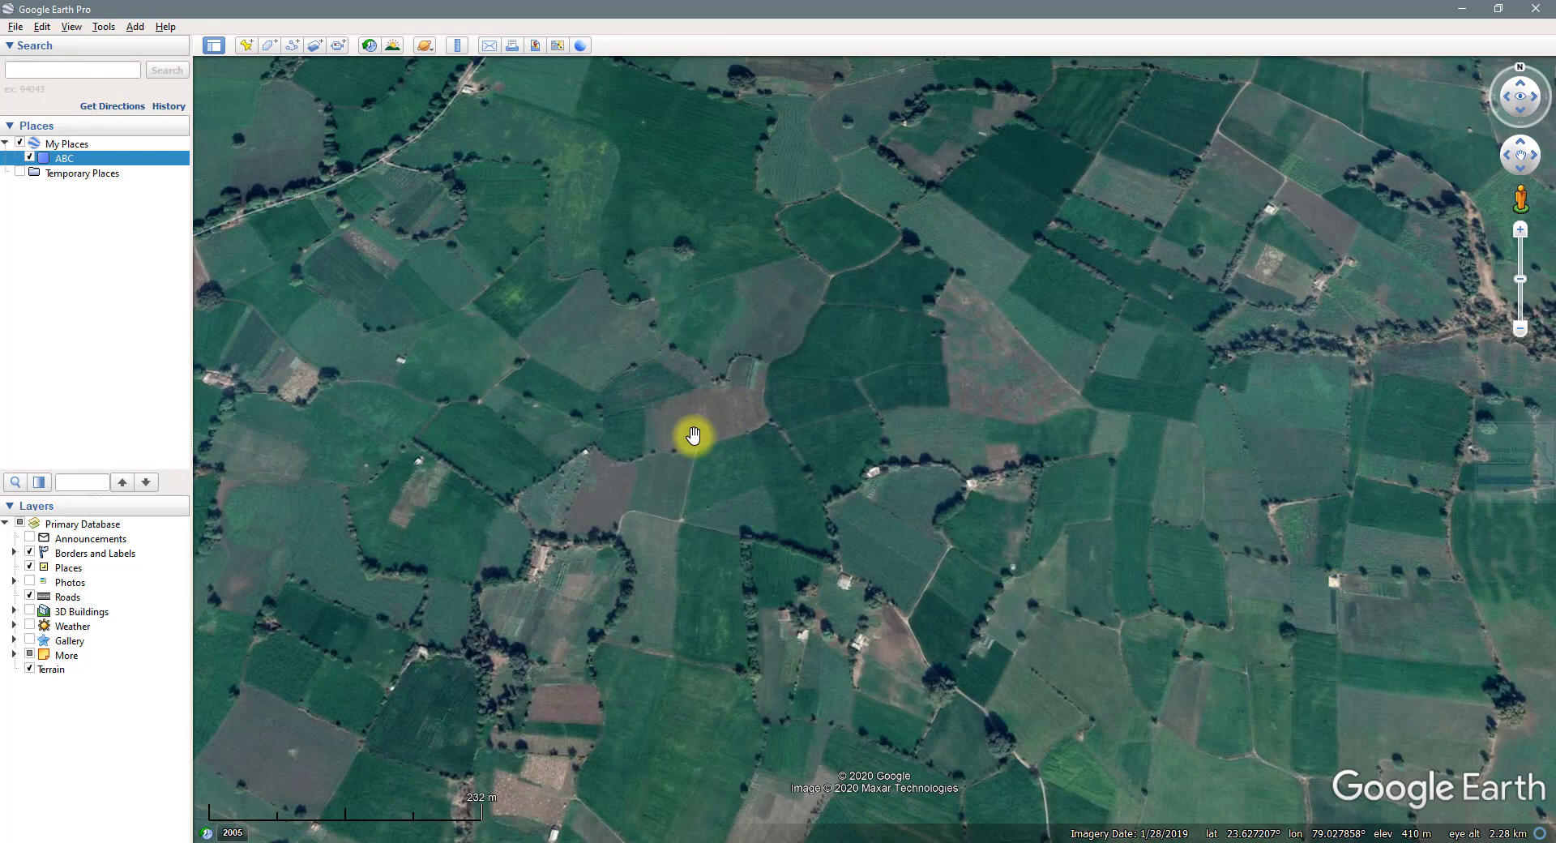
{"action": "scroll", "coordinate": [706, 425], "scroll_direction": "down", "scroll_amount": 4}
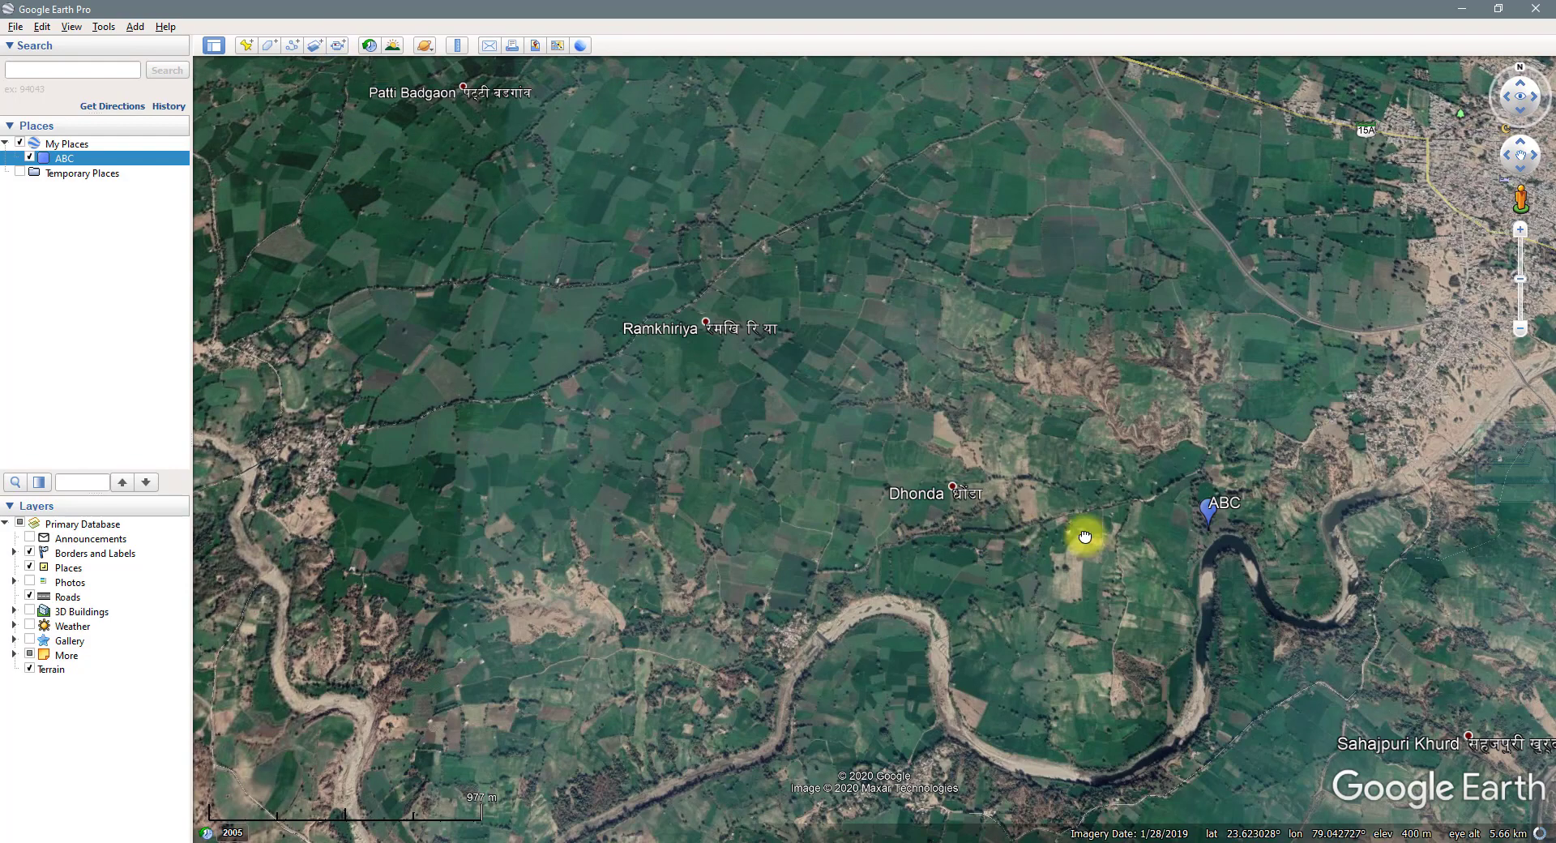
Show historical imagery for the town of Rehli and the river bend beside it
{"action": "left_click_drag", "start_coordinate": [1083, 537], "coordinate": [609, 459]}
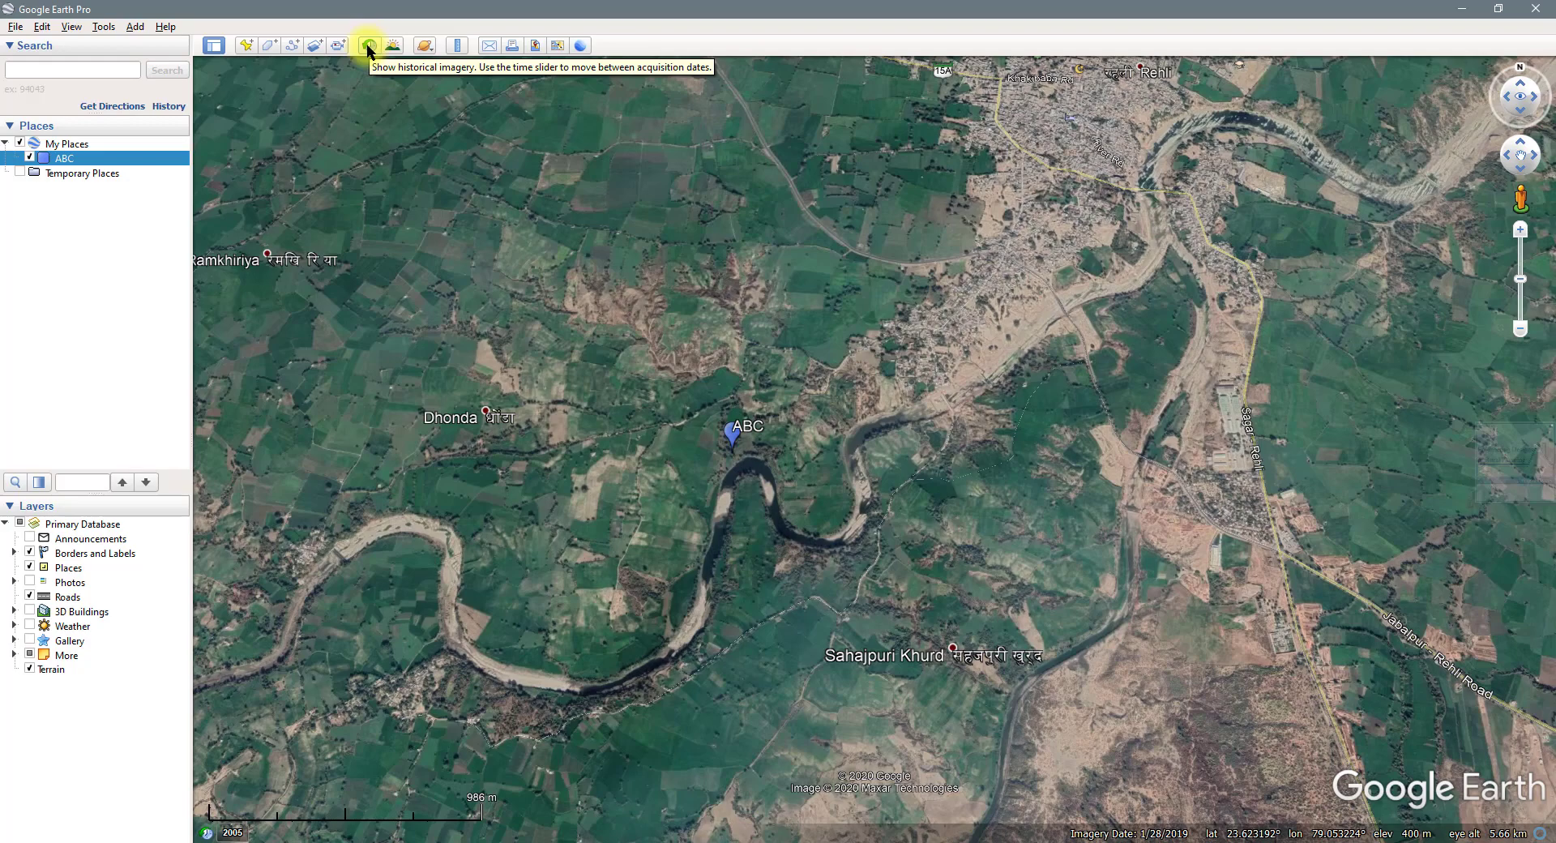
{"action": "mouse_move", "coordinate": [567, 377]}
{"action": "left_mouse_down"}
{"action": "mouse_move", "coordinate": [827, 437]}
{"action": "mouse_move", "coordinate": [902, 371]}
{"action": "left_mouse_up"}
{"action": "left_click_drag", "start_coordinate": [1175, 291], "coordinate": [888, 529]}
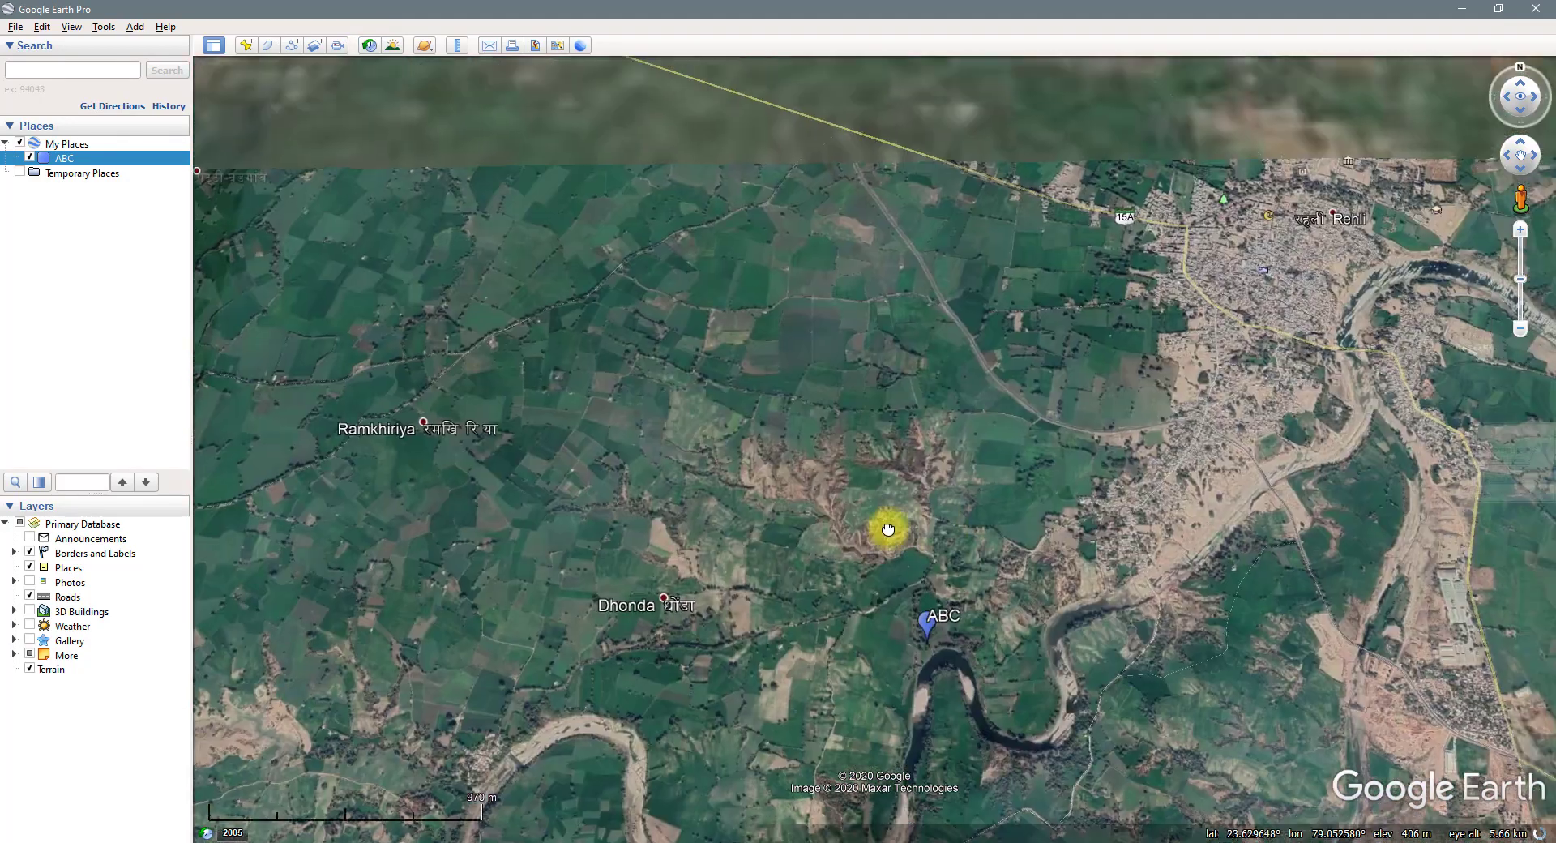
{"action": "left_click_drag", "start_coordinate": [927, 385], "coordinate": [679, 460]}
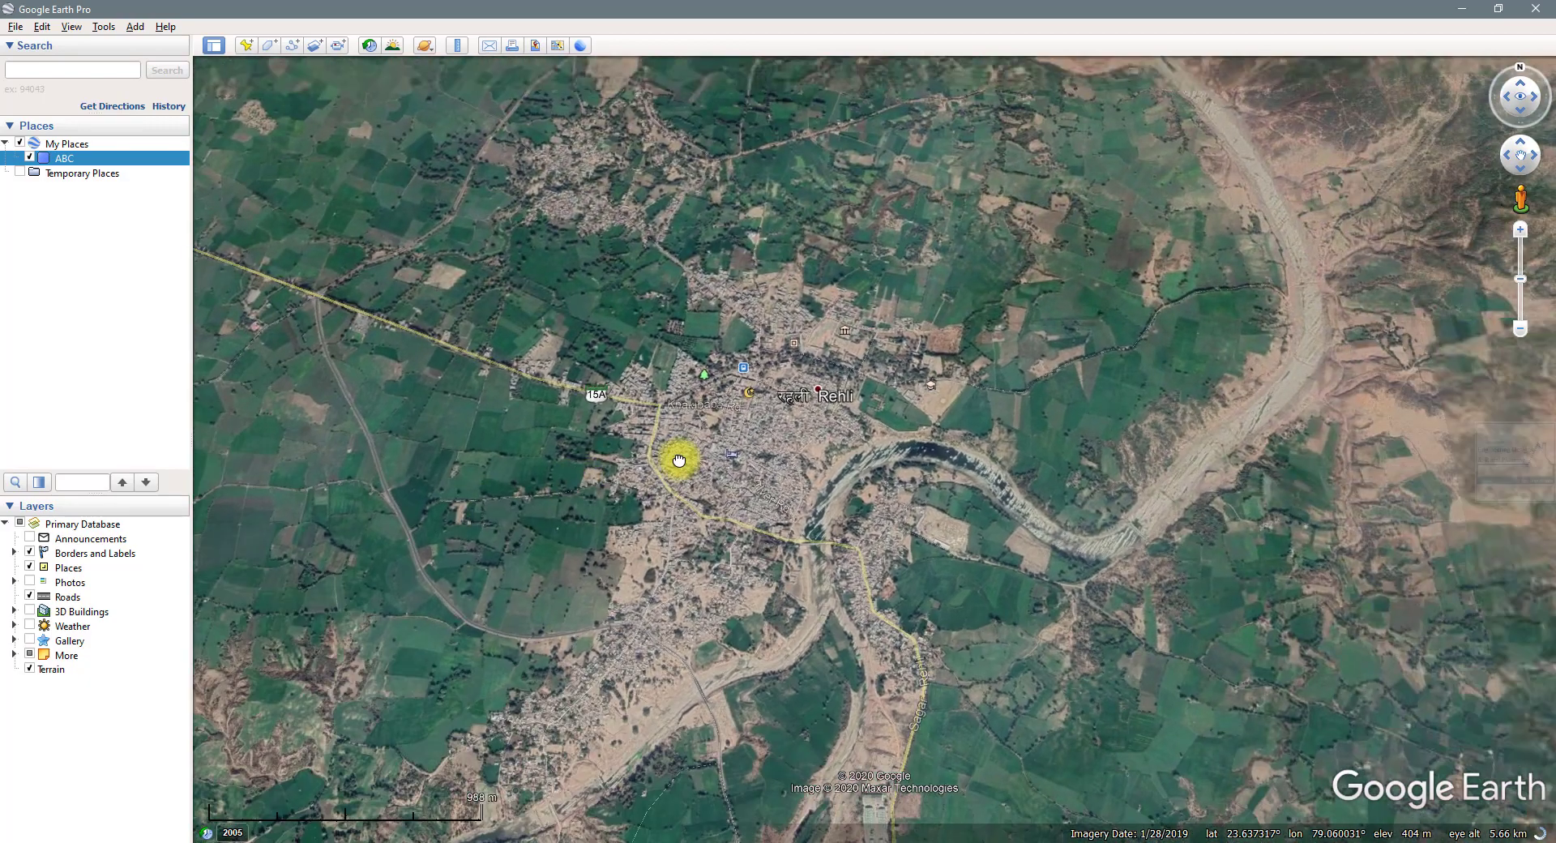
{"action": "scroll", "coordinate": [698, 440], "scroll_direction": "up", "scroll_amount": 2}
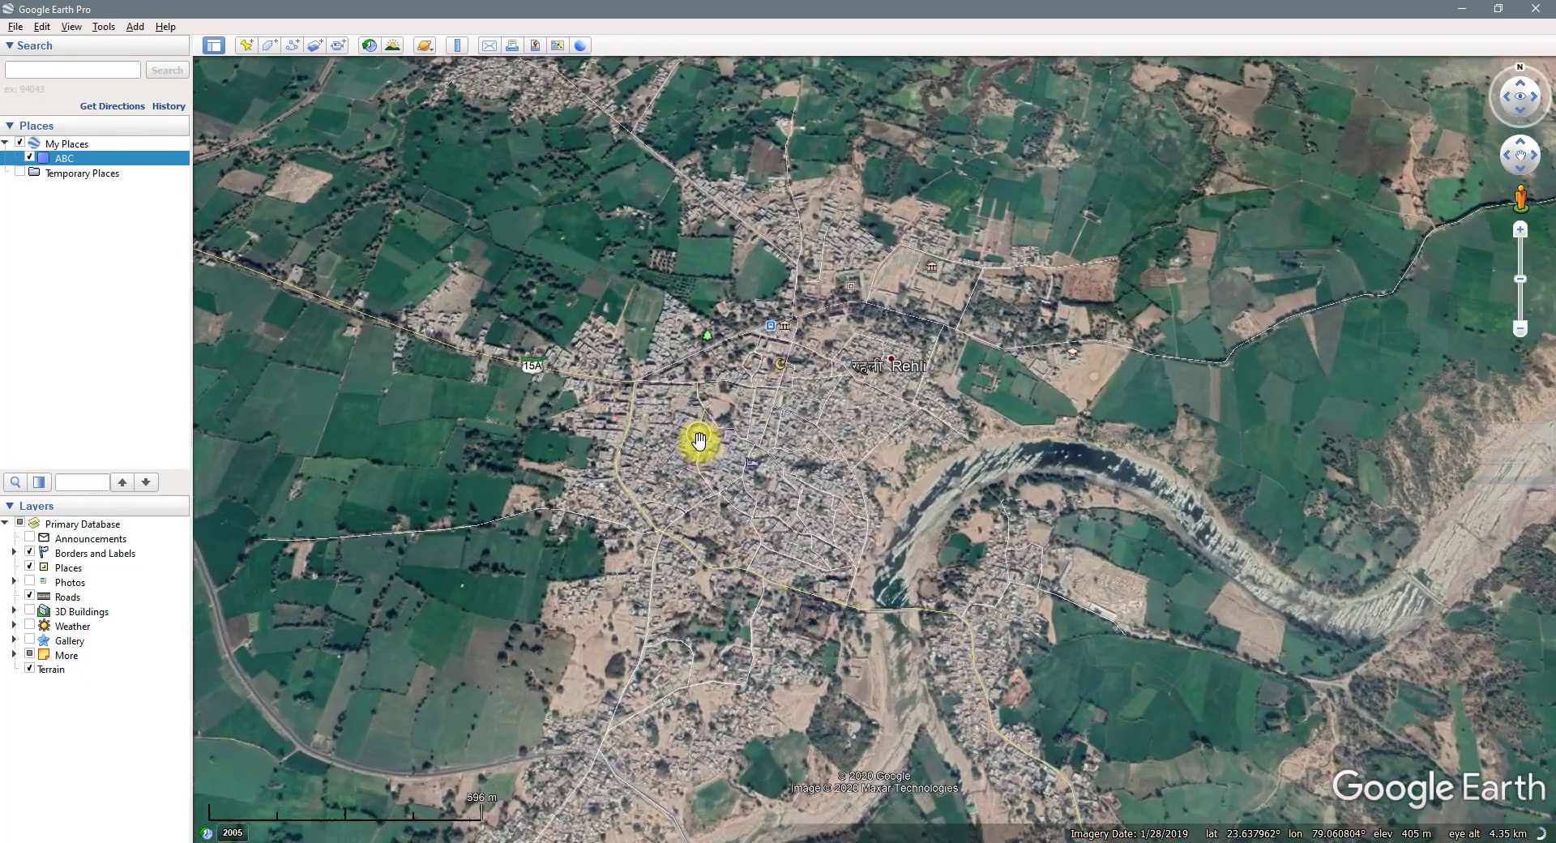
{"action": "scroll", "coordinate": [699, 441], "scroll_direction": "up", "scroll_amount": 2}
{"action": "scroll", "coordinate": [715, 389], "scroll_direction": "up", "scroll_amount": 1}
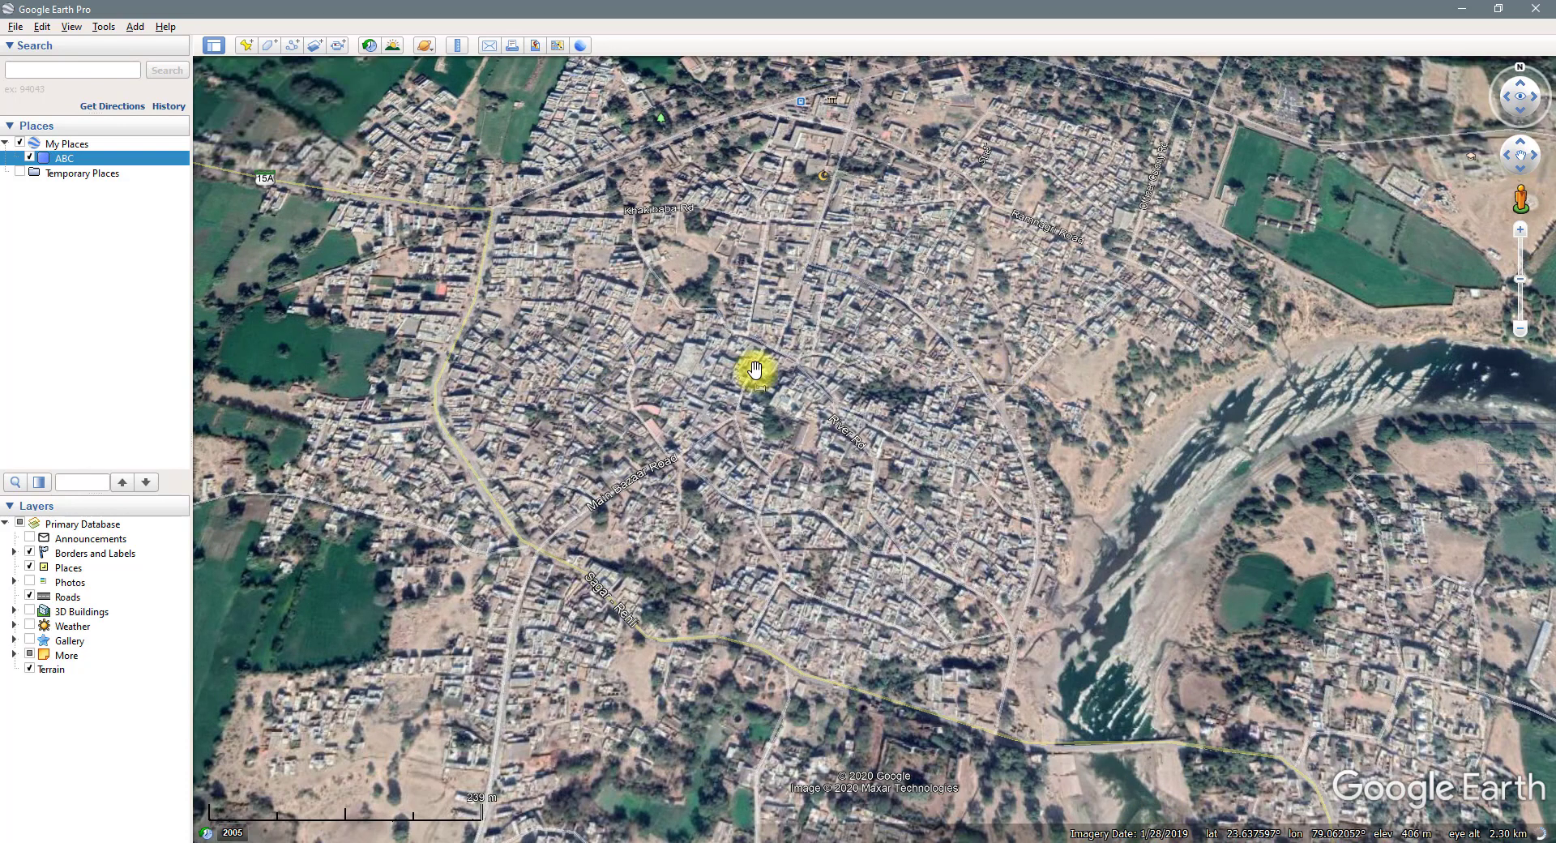
{"action": "scroll", "coordinate": [754, 369], "scroll_direction": "down", "scroll_amount": 1}
{"action": "scroll", "coordinate": [754, 369], "scroll_direction": "down", "scroll_amount": 1}
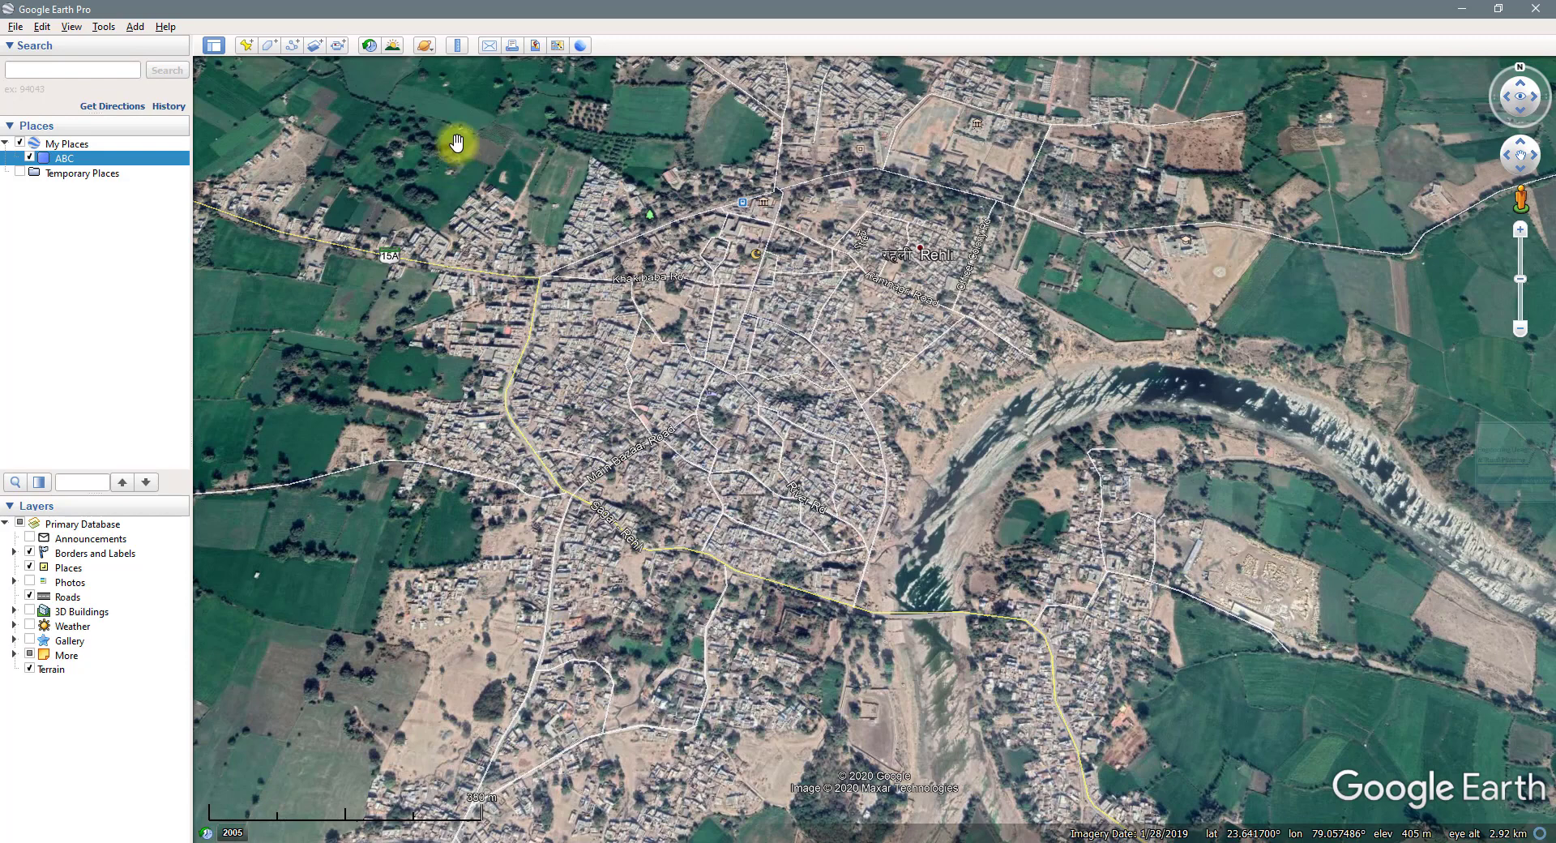
{"action": "left_click", "coordinate": [371, 46]}
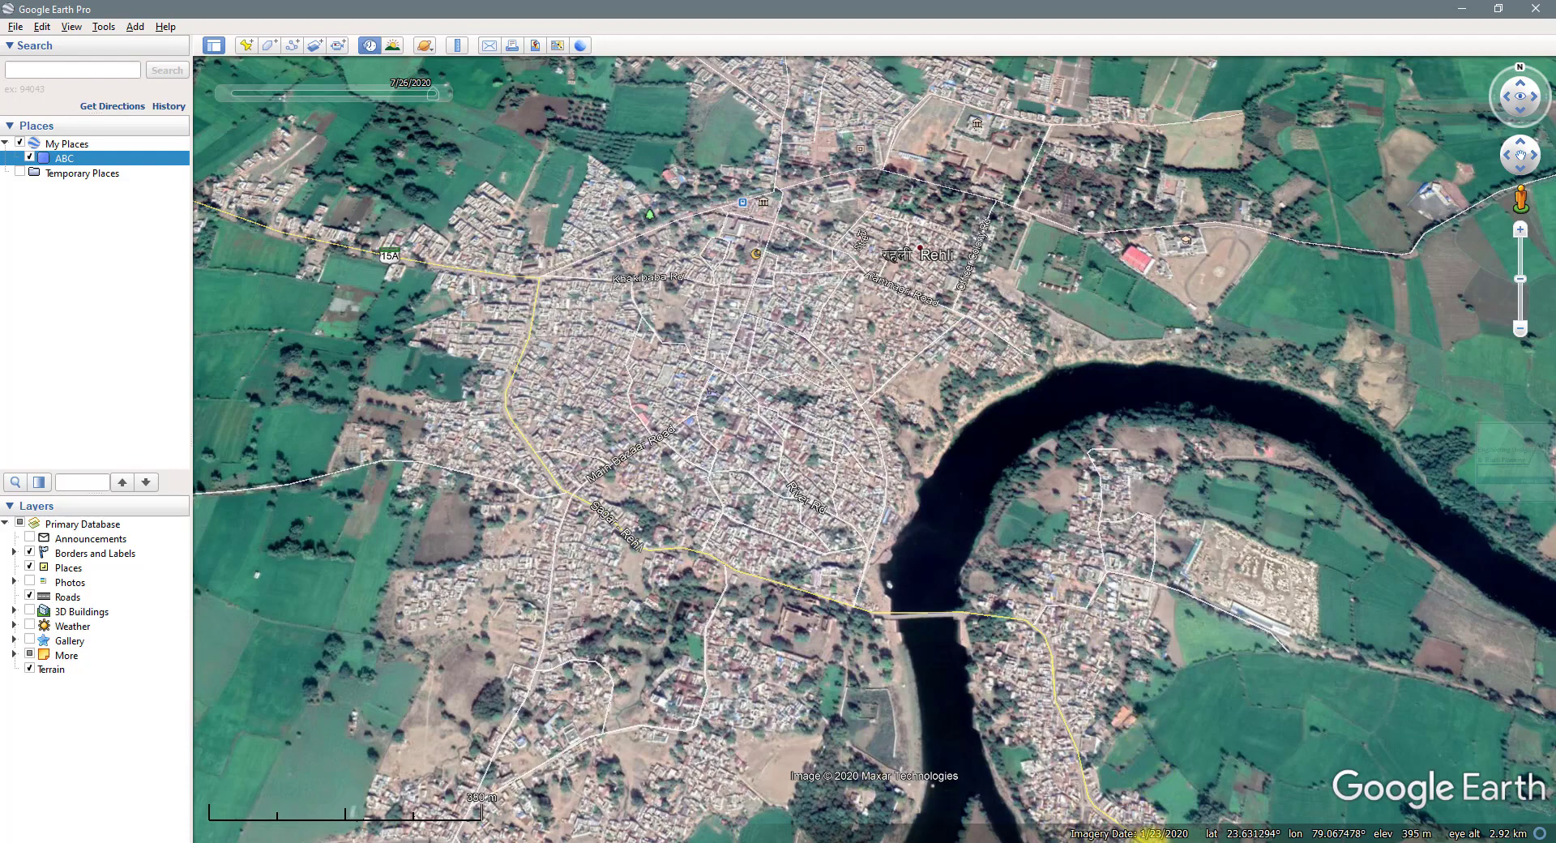
{"action": "mouse_move", "coordinate": [337, 53]}
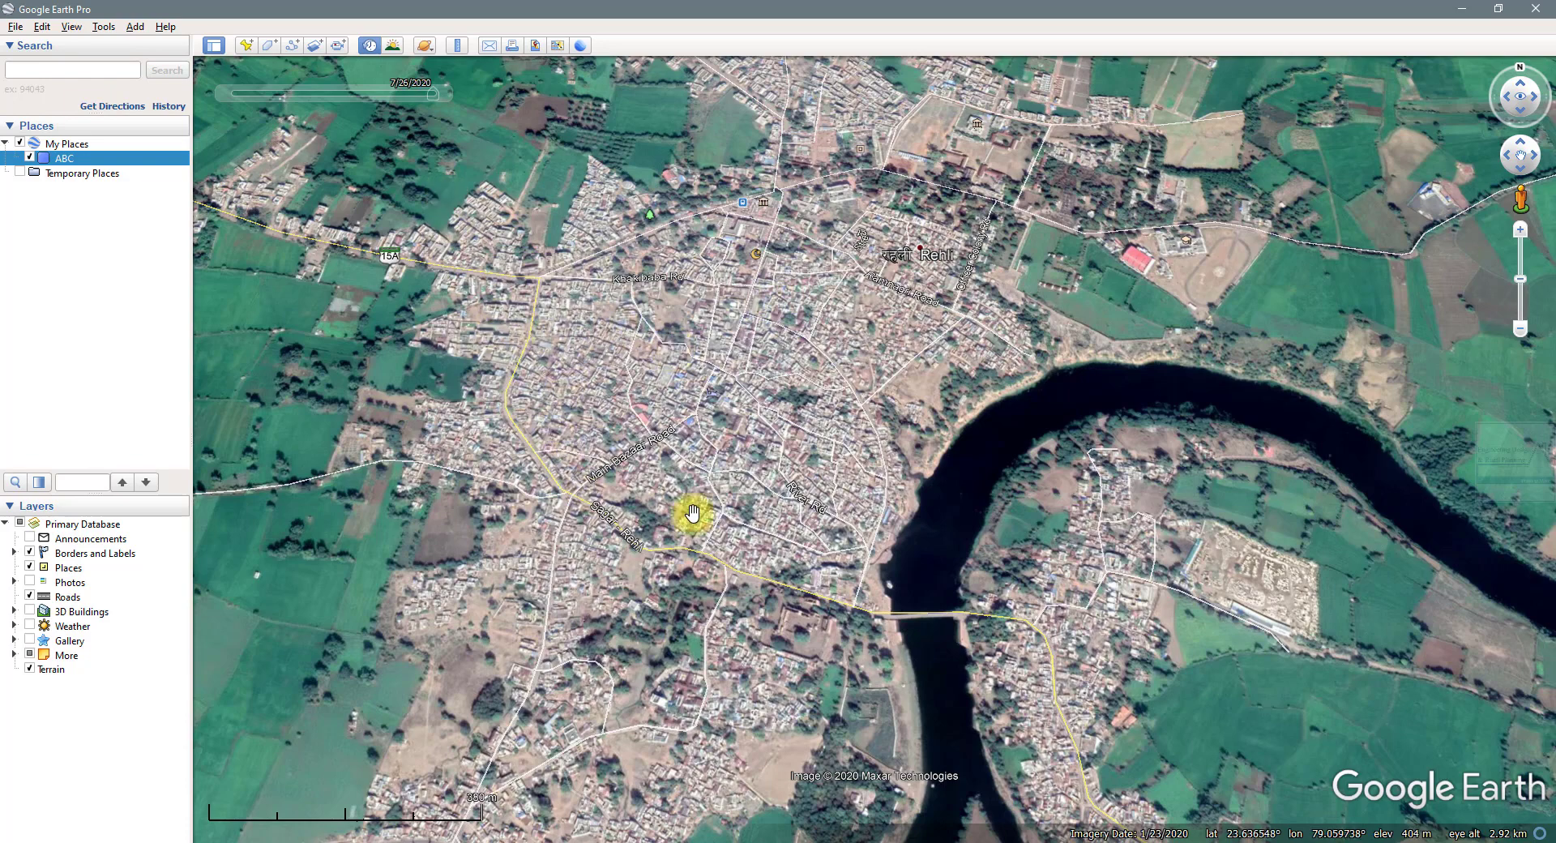
Step the historical imagery back through 1/14/2014 to 2/23/2010 and examine Rehli's built-up area and river bend at that date
{"action": "mouse_move", "coordinate": [410, 94]}
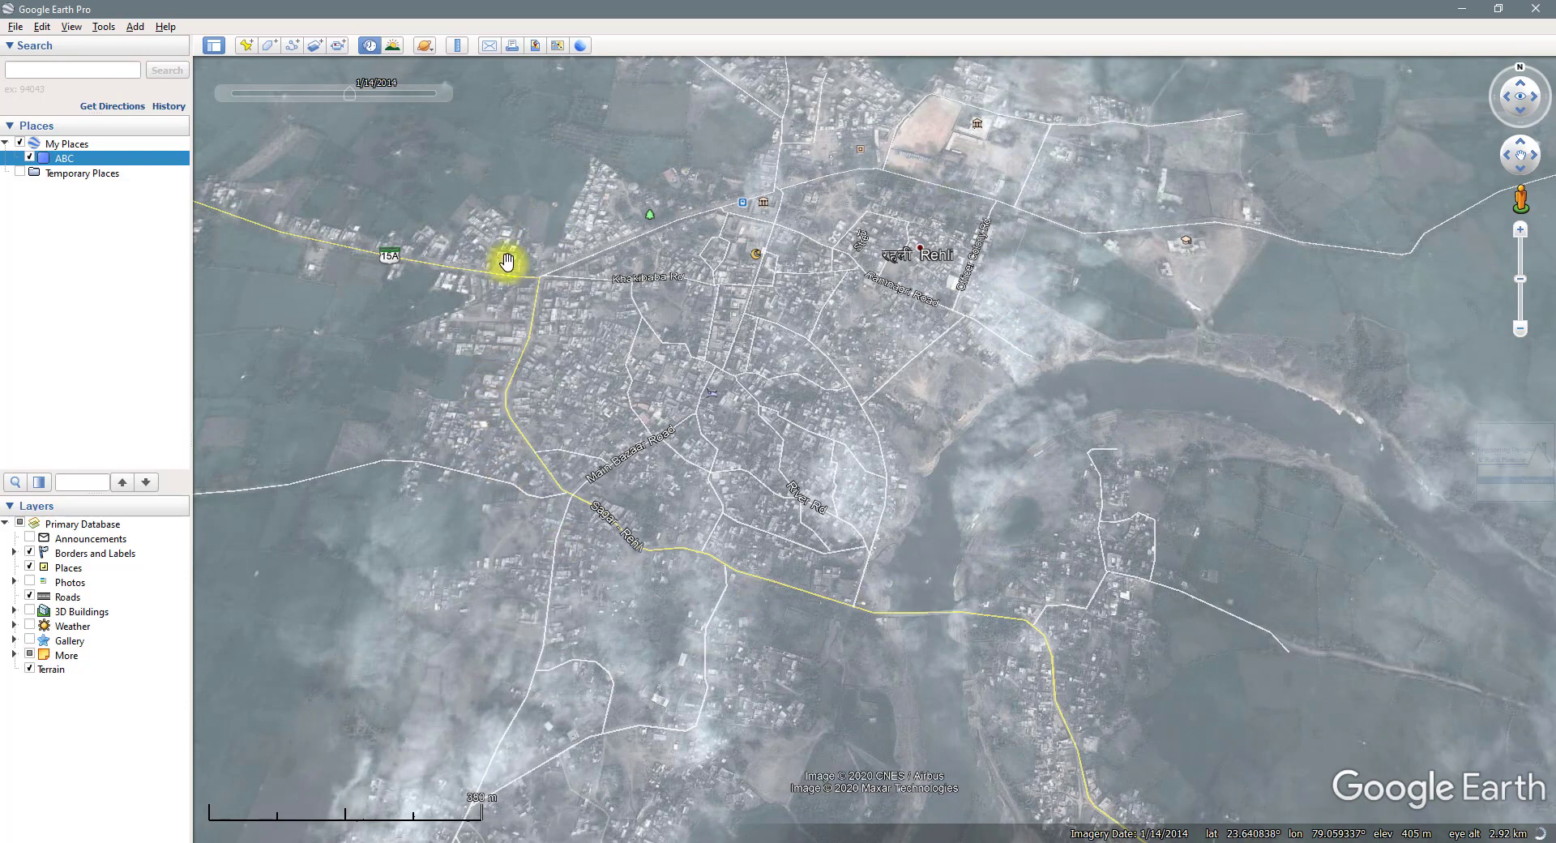
{"action": "mouse_move", "coordinate": [362, 86]}
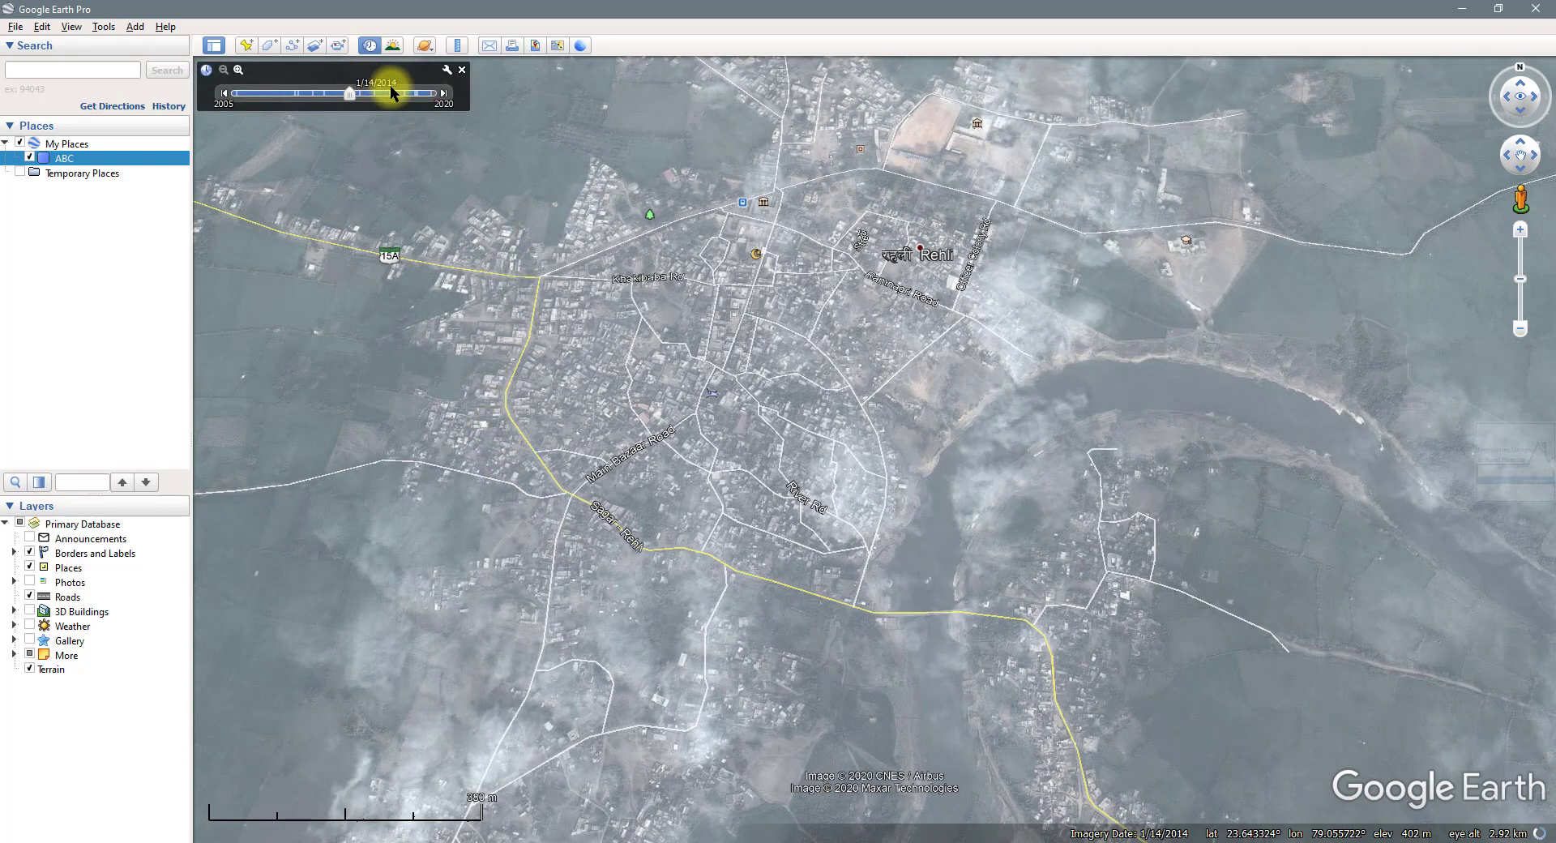
{"action": "scroll", "coordinate": [810, 378], "scroll_direction": "down", "scroll_amount": 3}
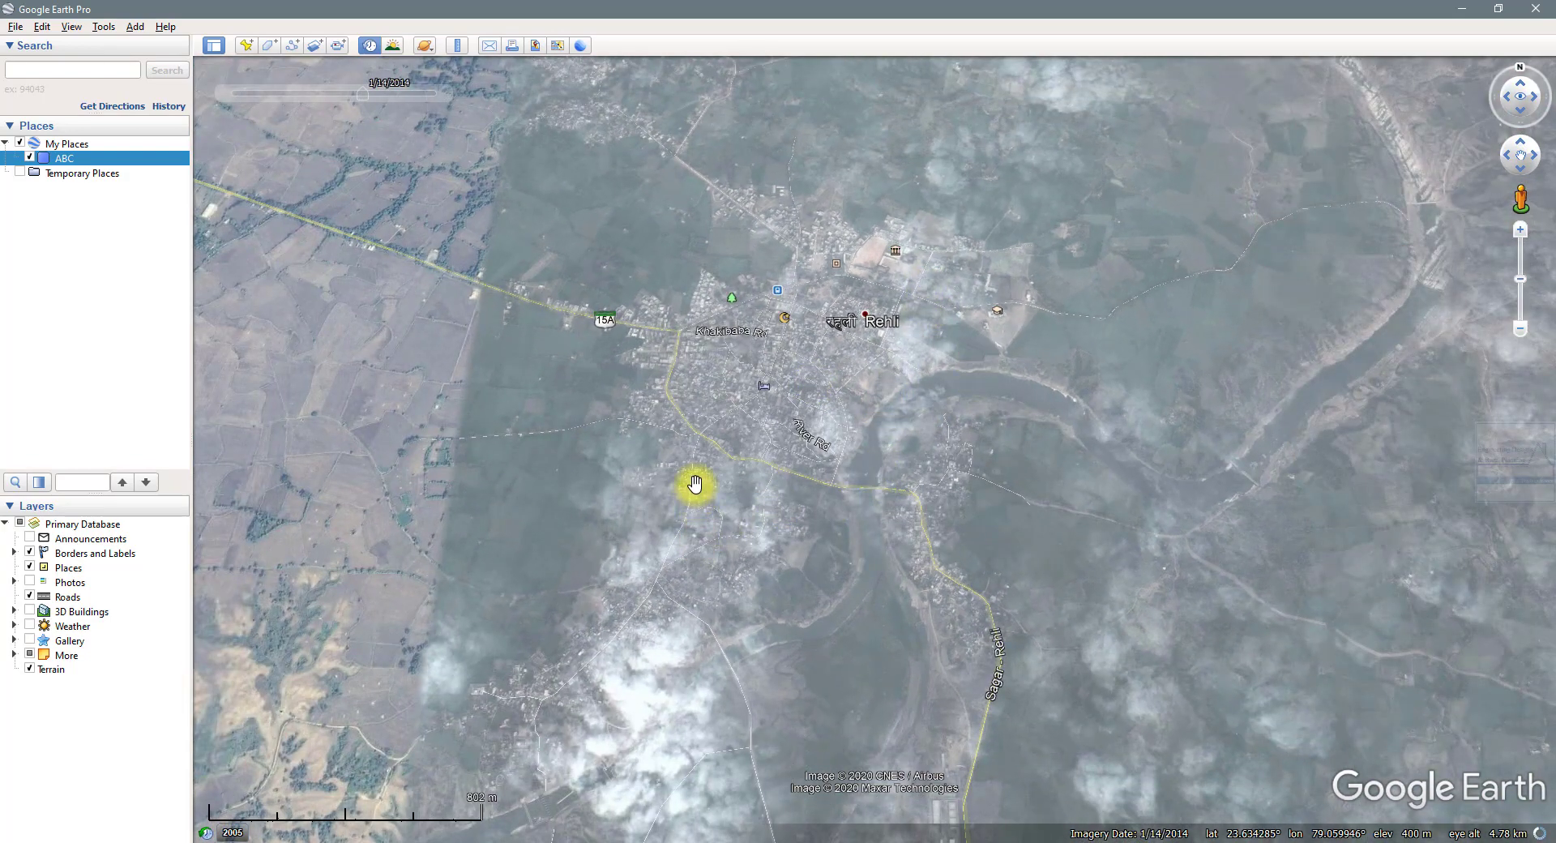
{"action": "mouse_move", "coordinate": [691, 455]}
{"action": "left_mouse_down"}
{"action": "mouse_move", "coordinate": [701, 347]}
{"action": "mouse_move", "coordinate": [692, 447]}
{"action": "left_mouse_up"}
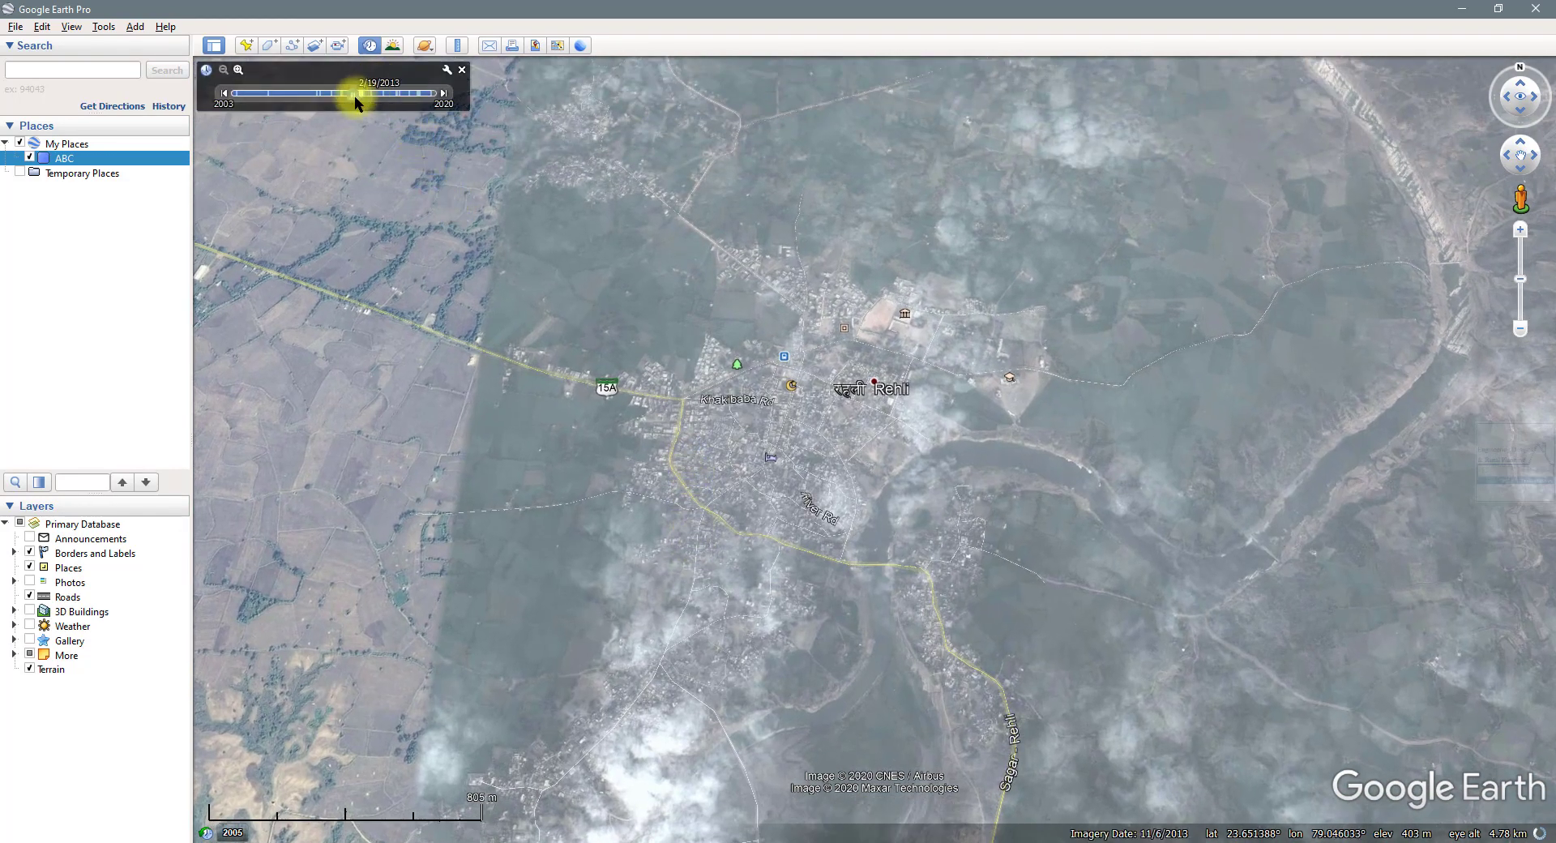
{"action": "left_click_drag", "start_coordinate": [354, 95], "coordinate": [320, 96]}
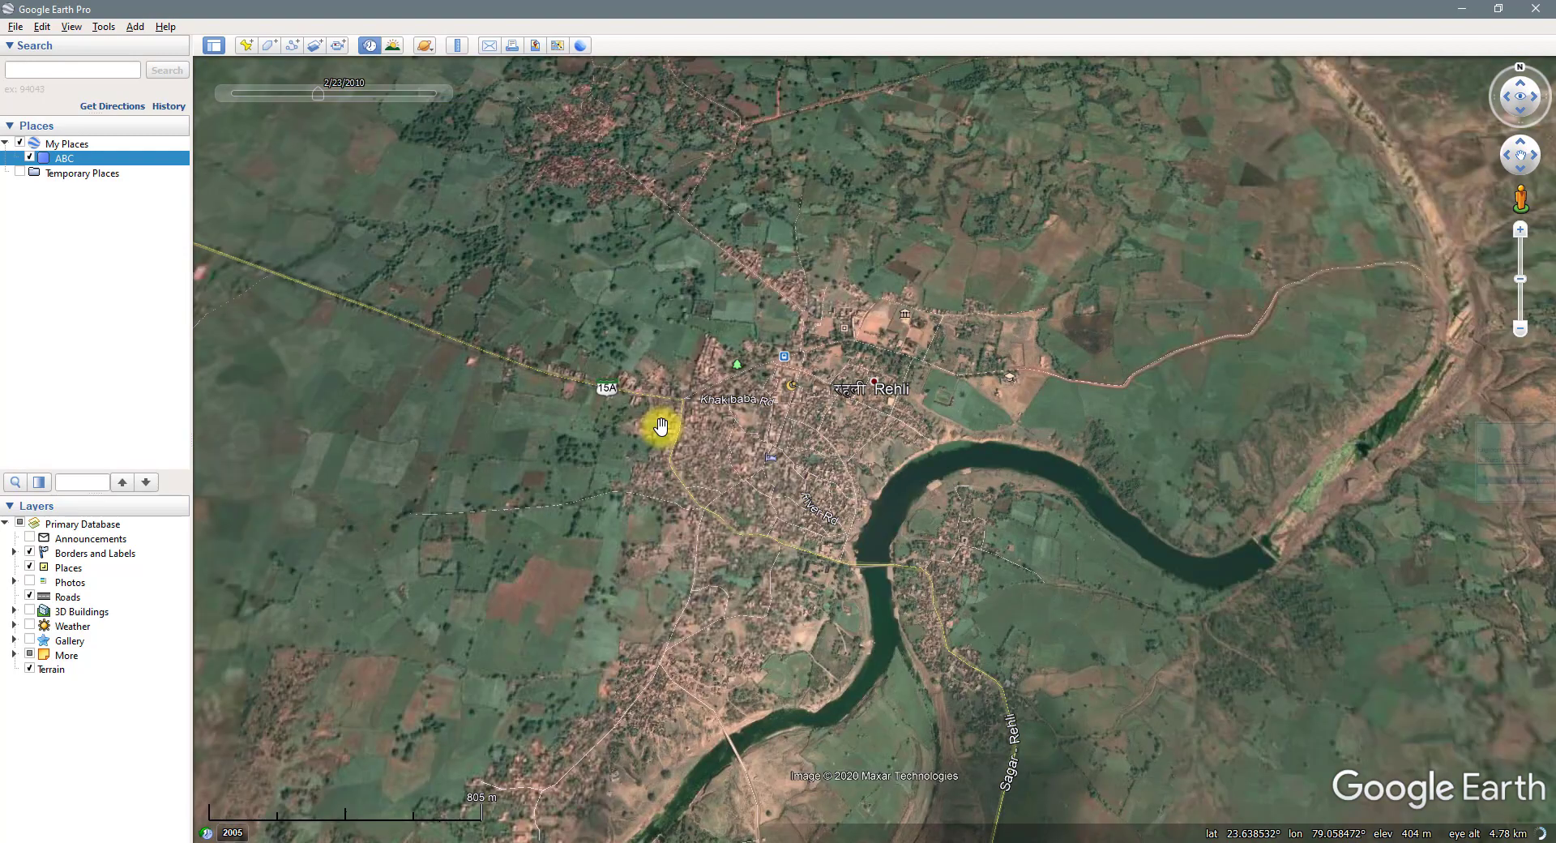
{"action": "scroll", "coordinate": [805, 469], "scroll_direction": "up", "scroll_amount": 2}
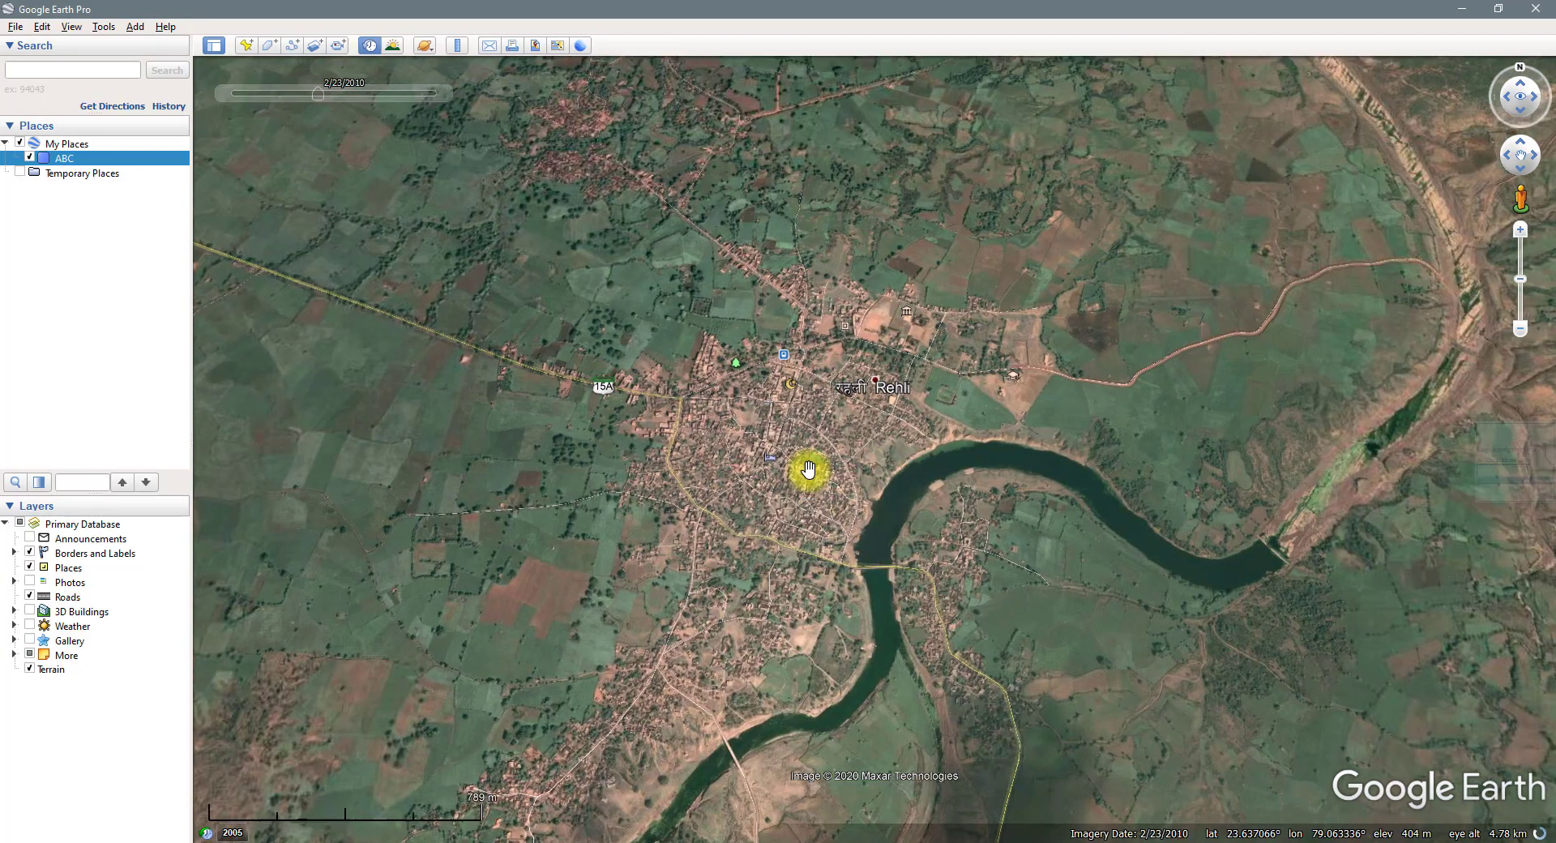
{"action": "scroll", "coordinate": [806, 469], "scroll_direction": "up", "scroll_amount": 3}
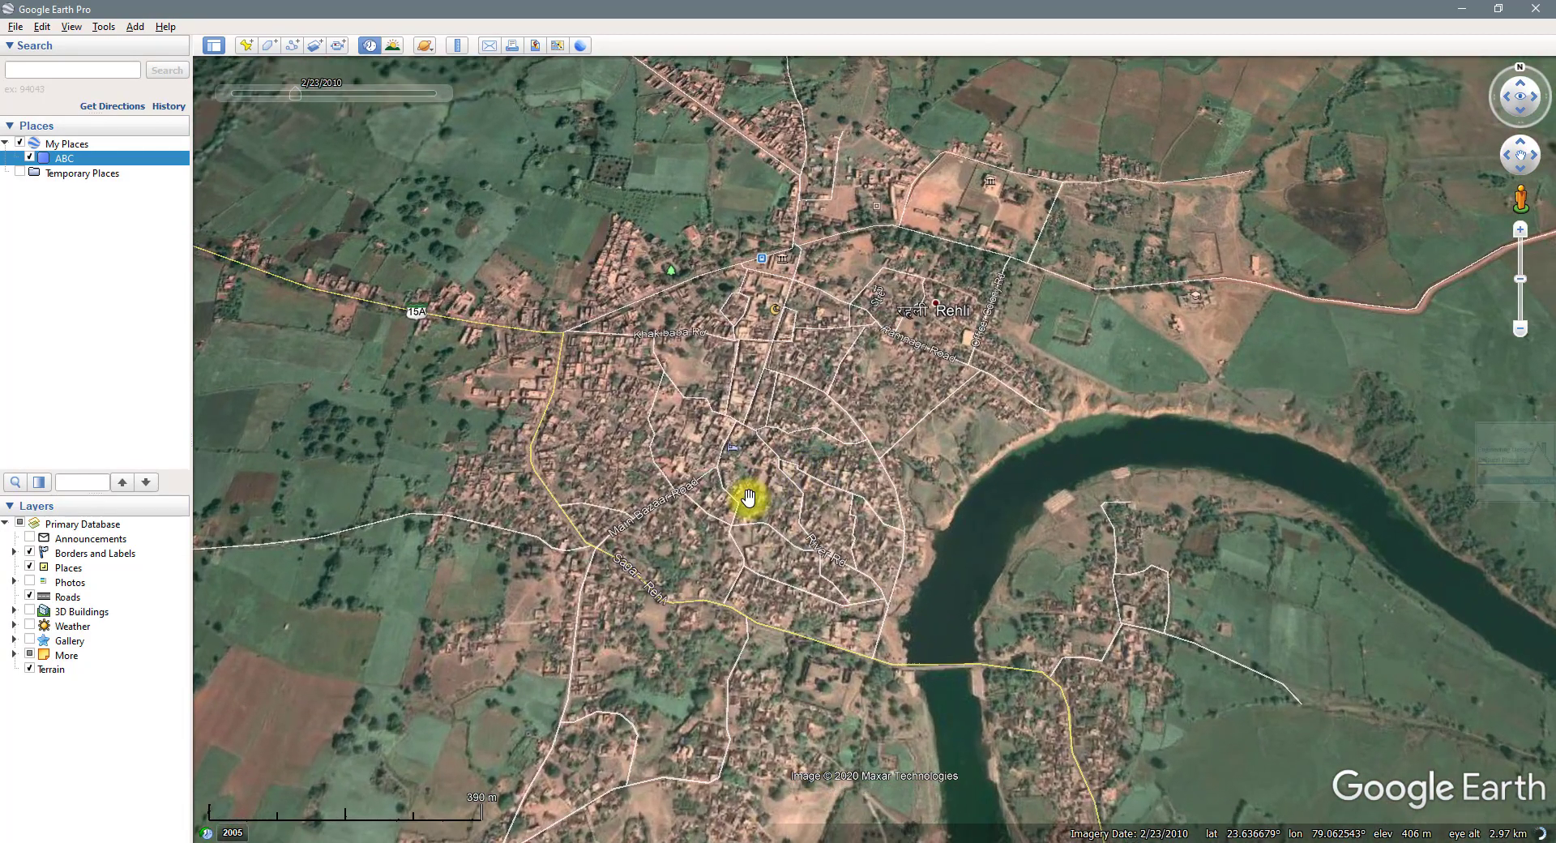
{"action": "left_click_drag", "start_coordinate": [772, 472], "coordinate": [799, 445]}
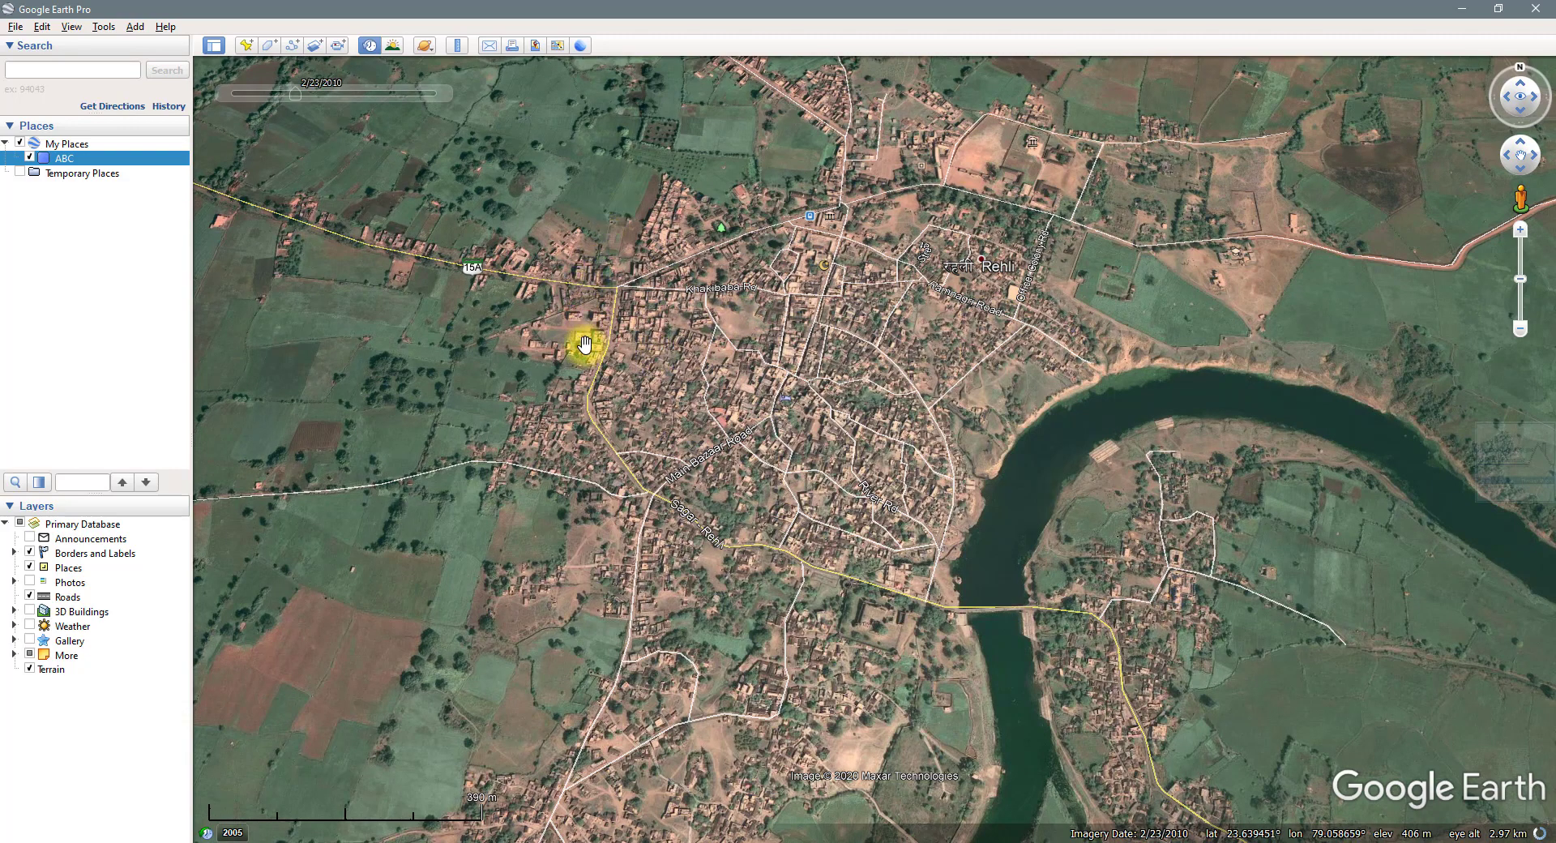
{"action": "left_click_drag", "start_coordinate": [739, 410], "coordinate": [813, 347]}
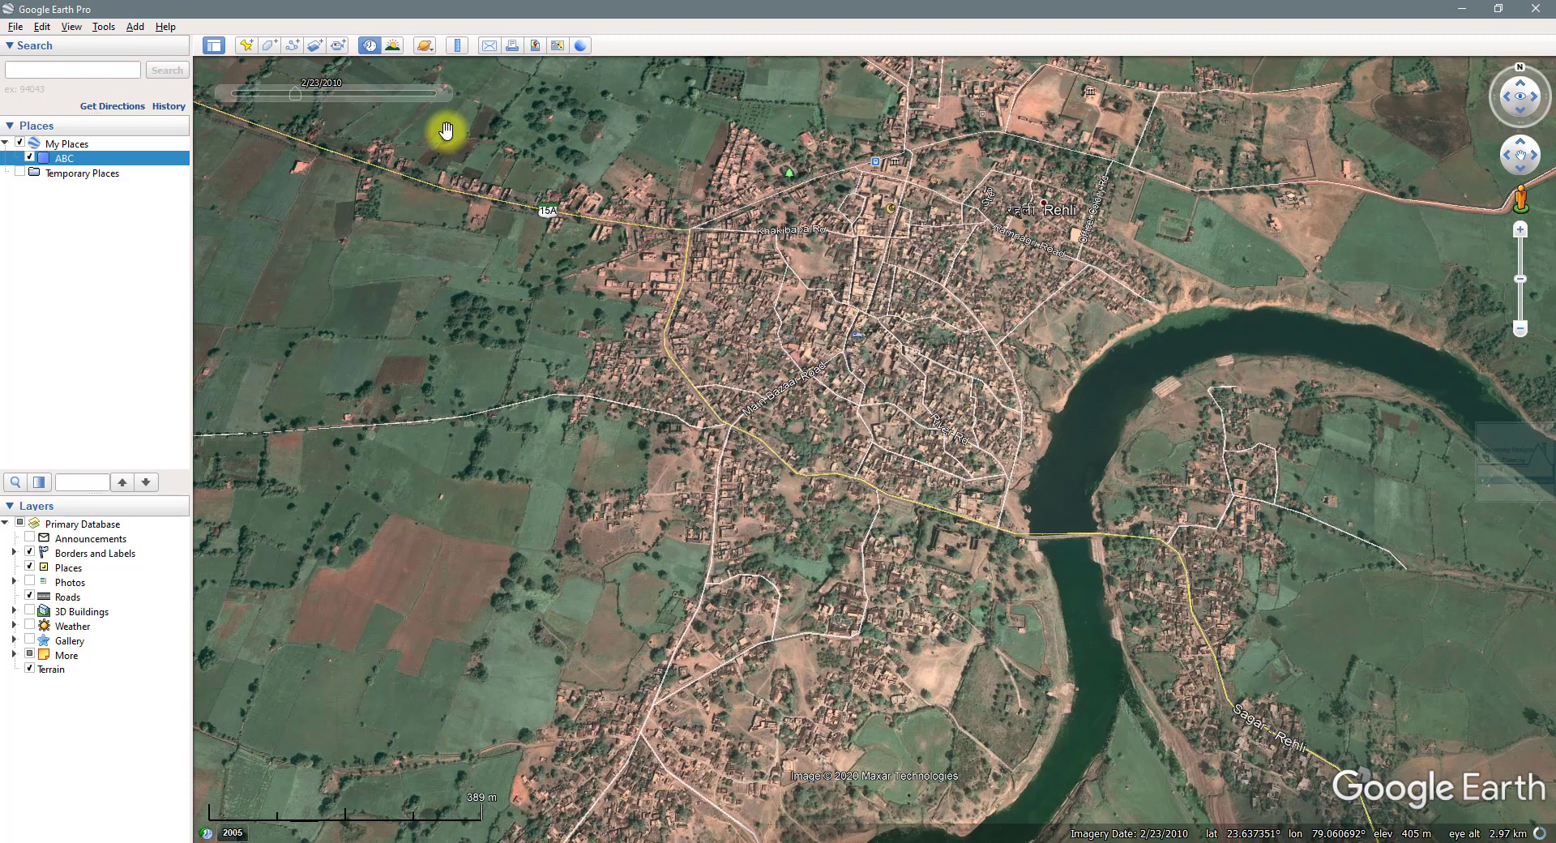
{"action": "mouse_move", "coordinate": [383, 90]}
{"action": "mouse_move", "coordinate": [325, 80]}
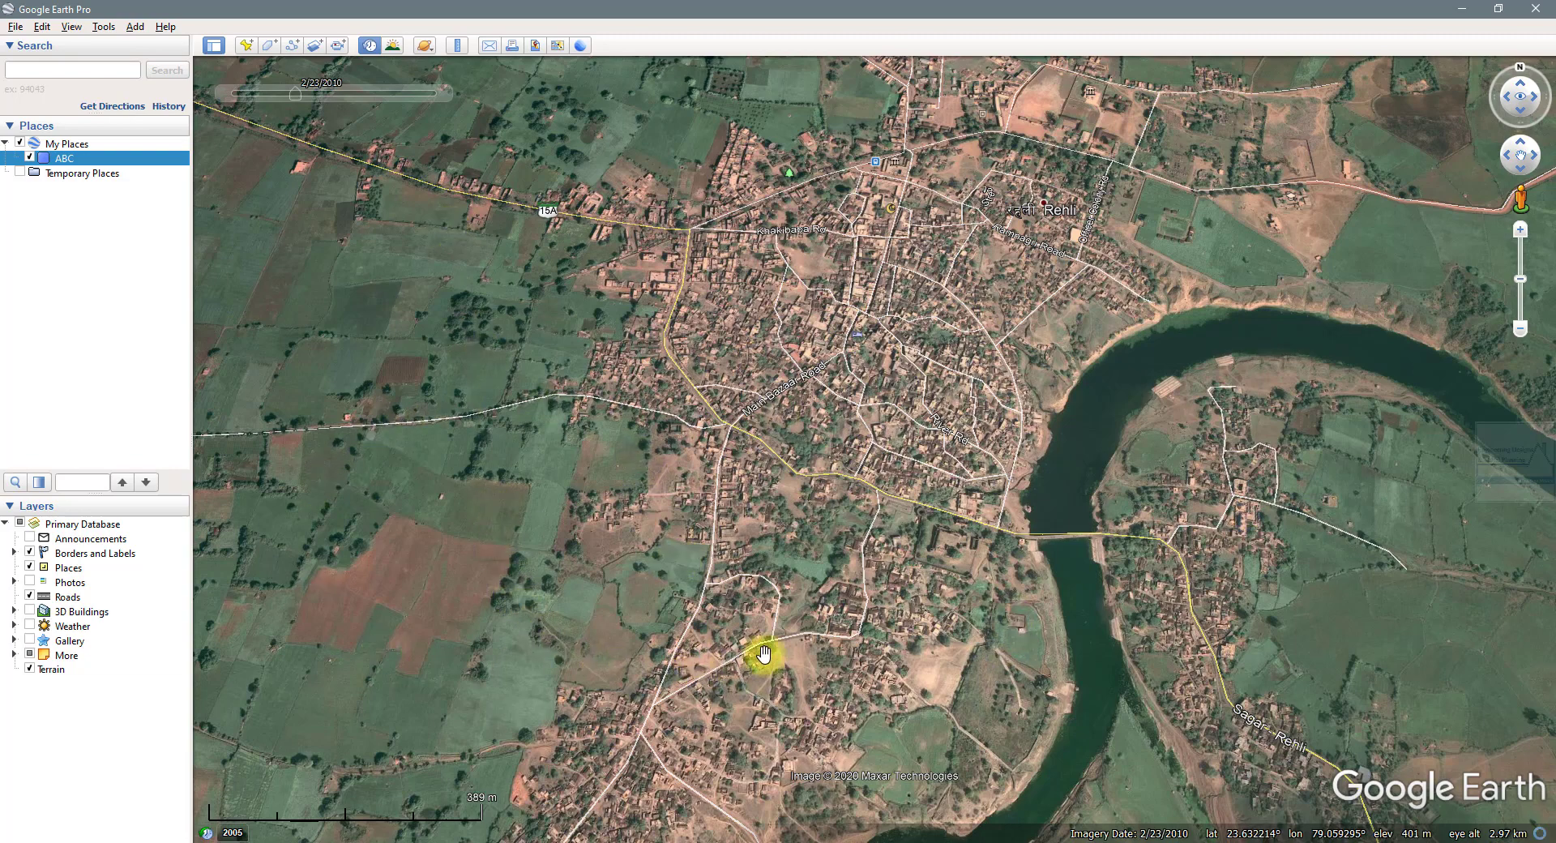
Turn off historical imagery and show sunlight across the landscape for the wider region around the ABC placemark
{"action": "left_click", "coordinate": [373, 47]}
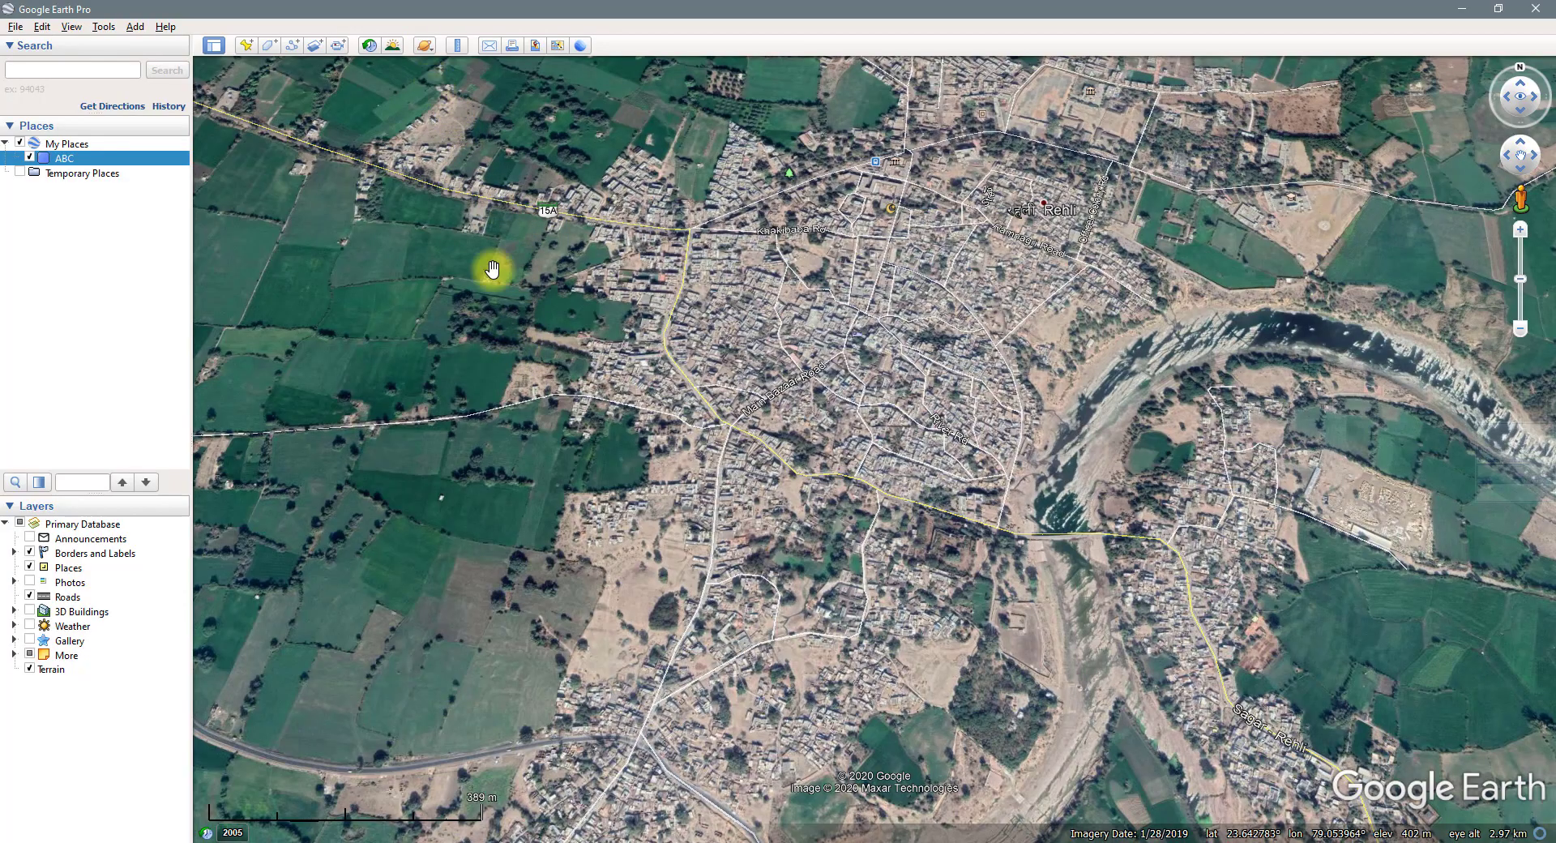
{"action": "scroll", "coordinate": [605, 436], "scroll_direction": "down", "scroll_amount": 5}
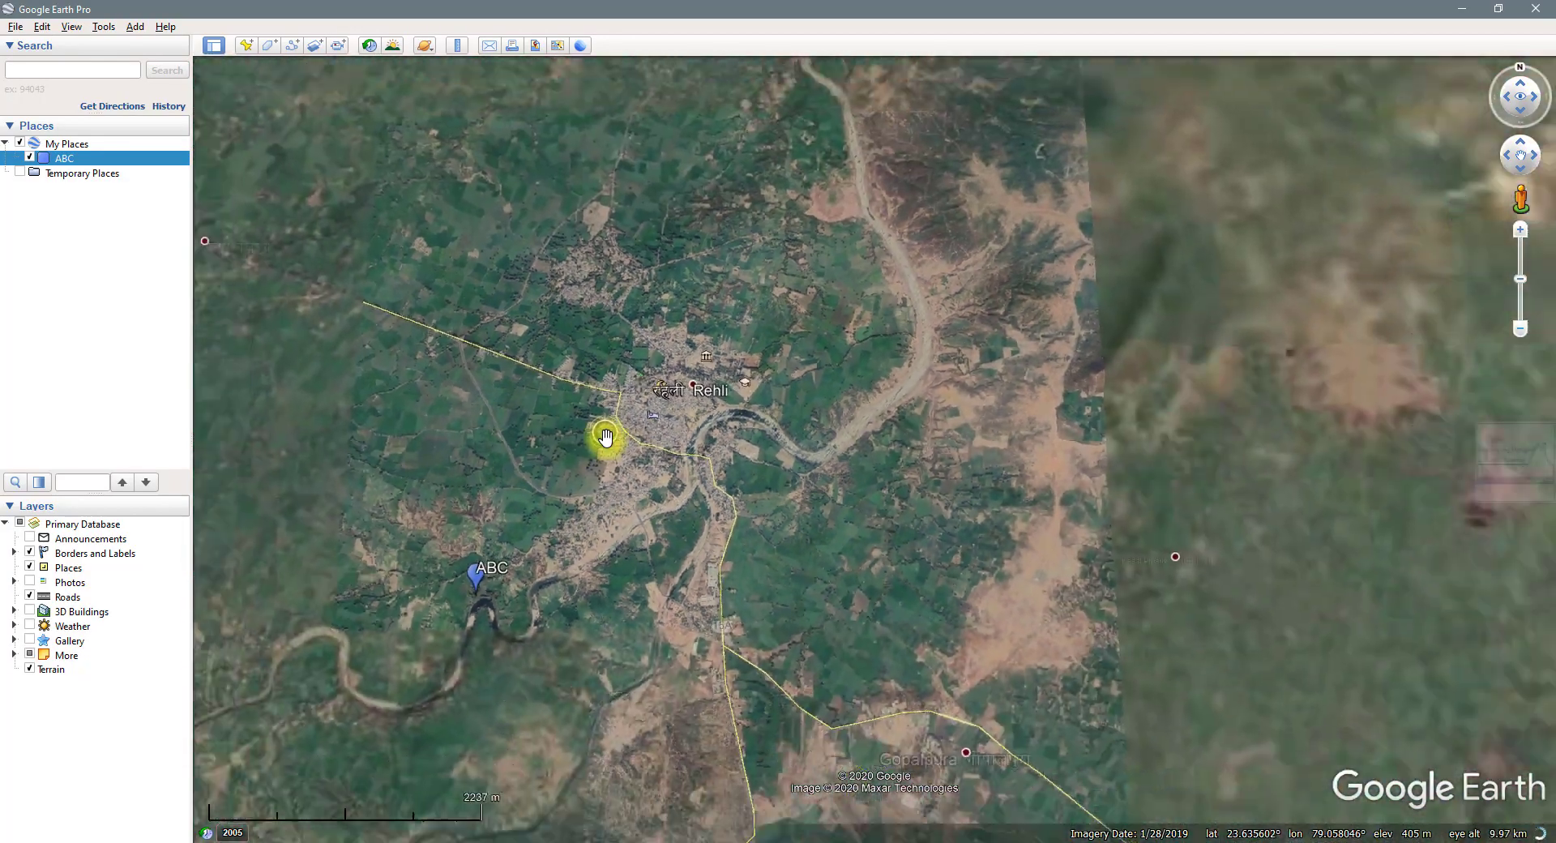
{"action": "scroll", "coordinate": [604, 436], "scroll_direction": "down", "scroll_amount": 5}
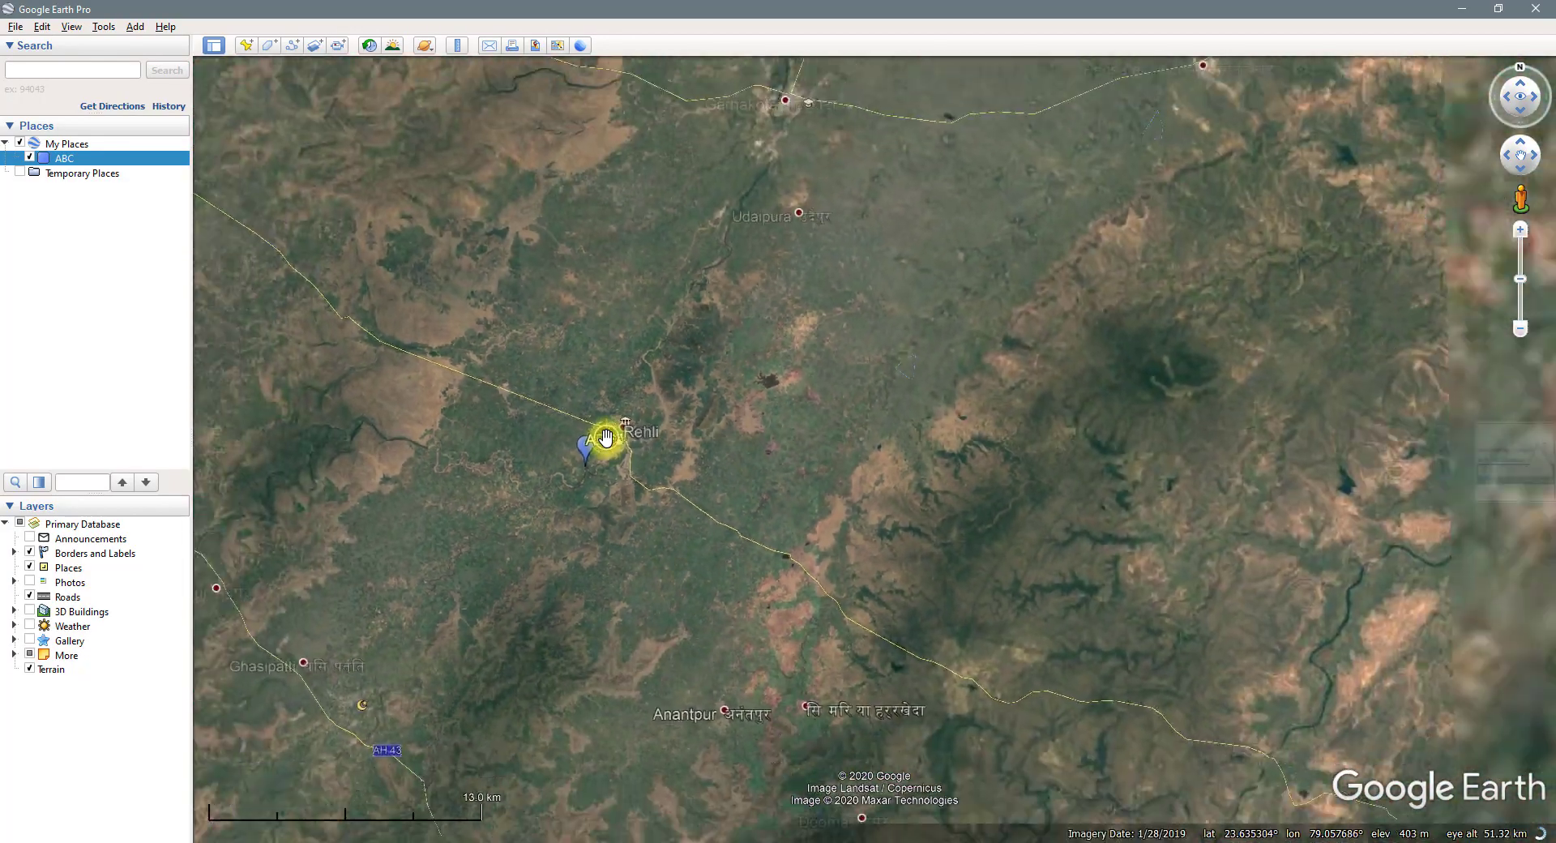
{"action": "scroll", "coordinate": [604, 436], "scroll_direction": "down", "scroll_amount": 5}
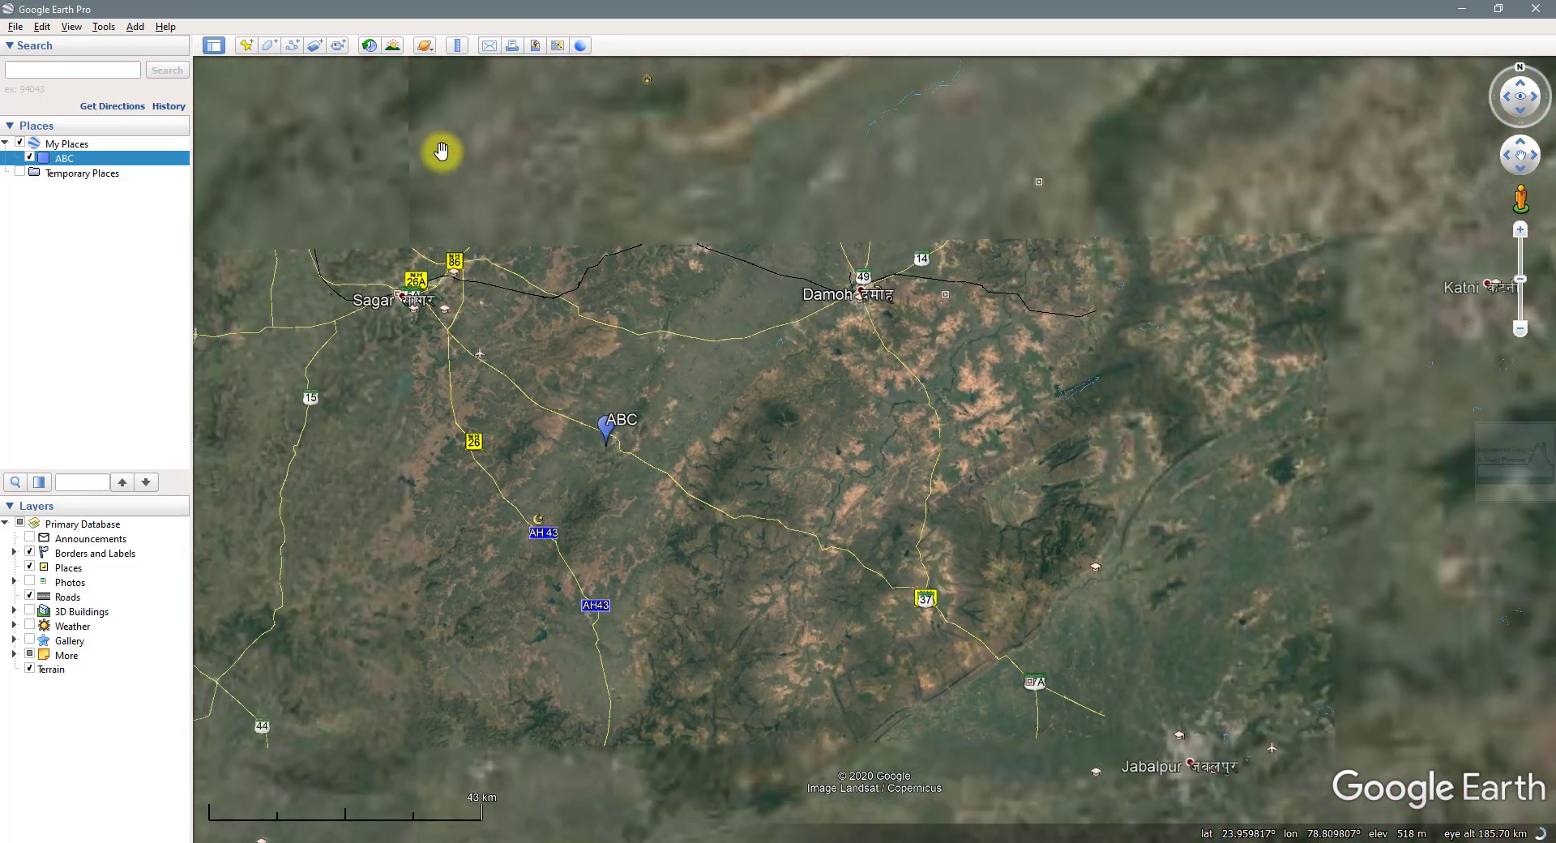
{"action": "left_click", "coordinate": [392, 46]}
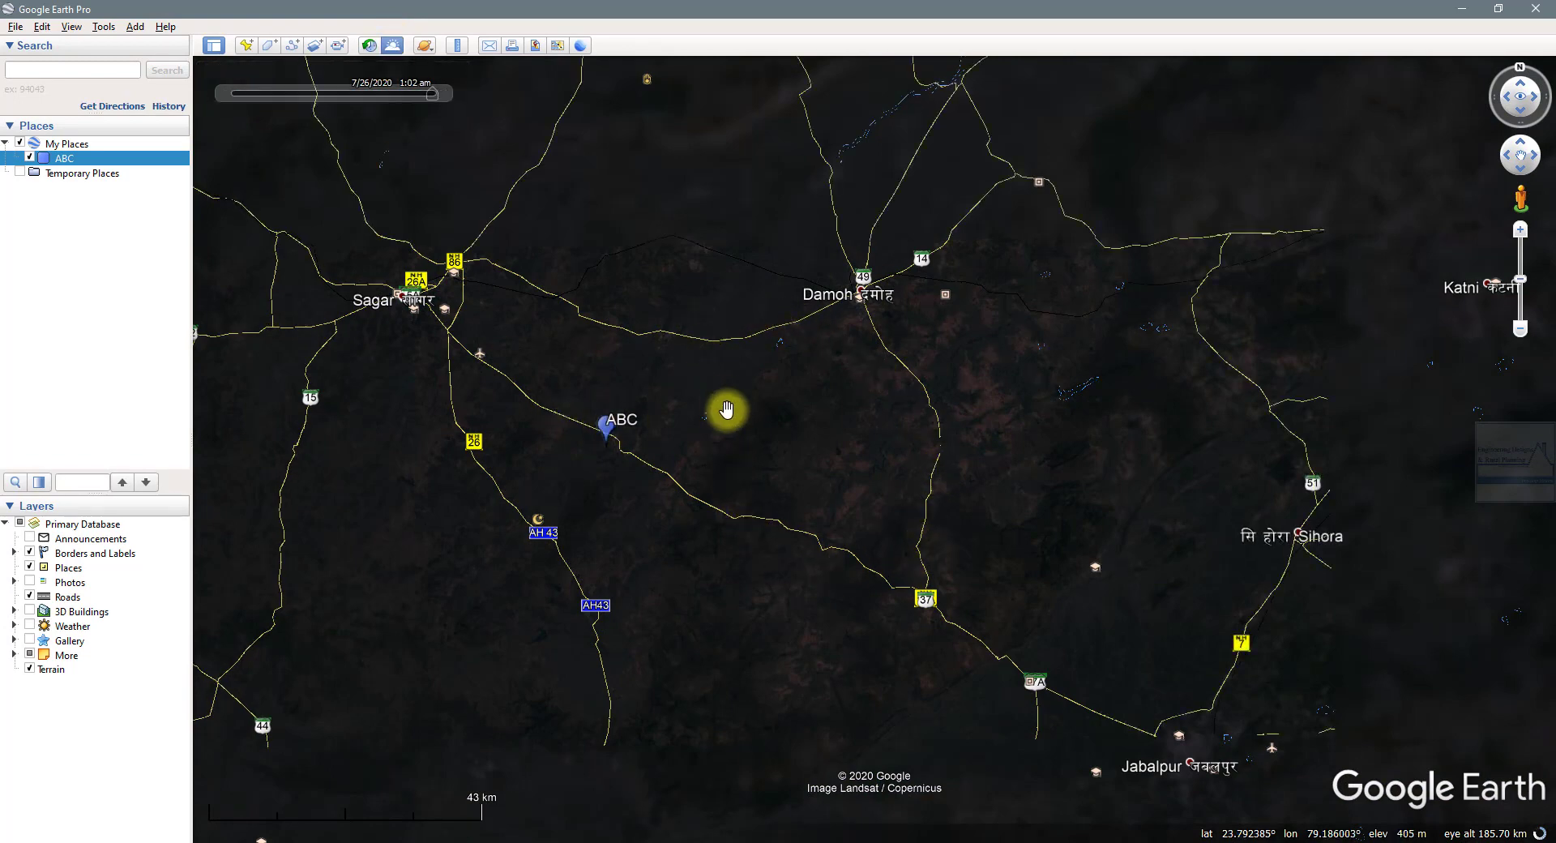
Examine the day and night sides of the globe, from India across the Pacific to the Americas and back
{"action": "scroll", "coordinate": [727, 410], "scroll_direction": "down", "scroll_amount": 5}
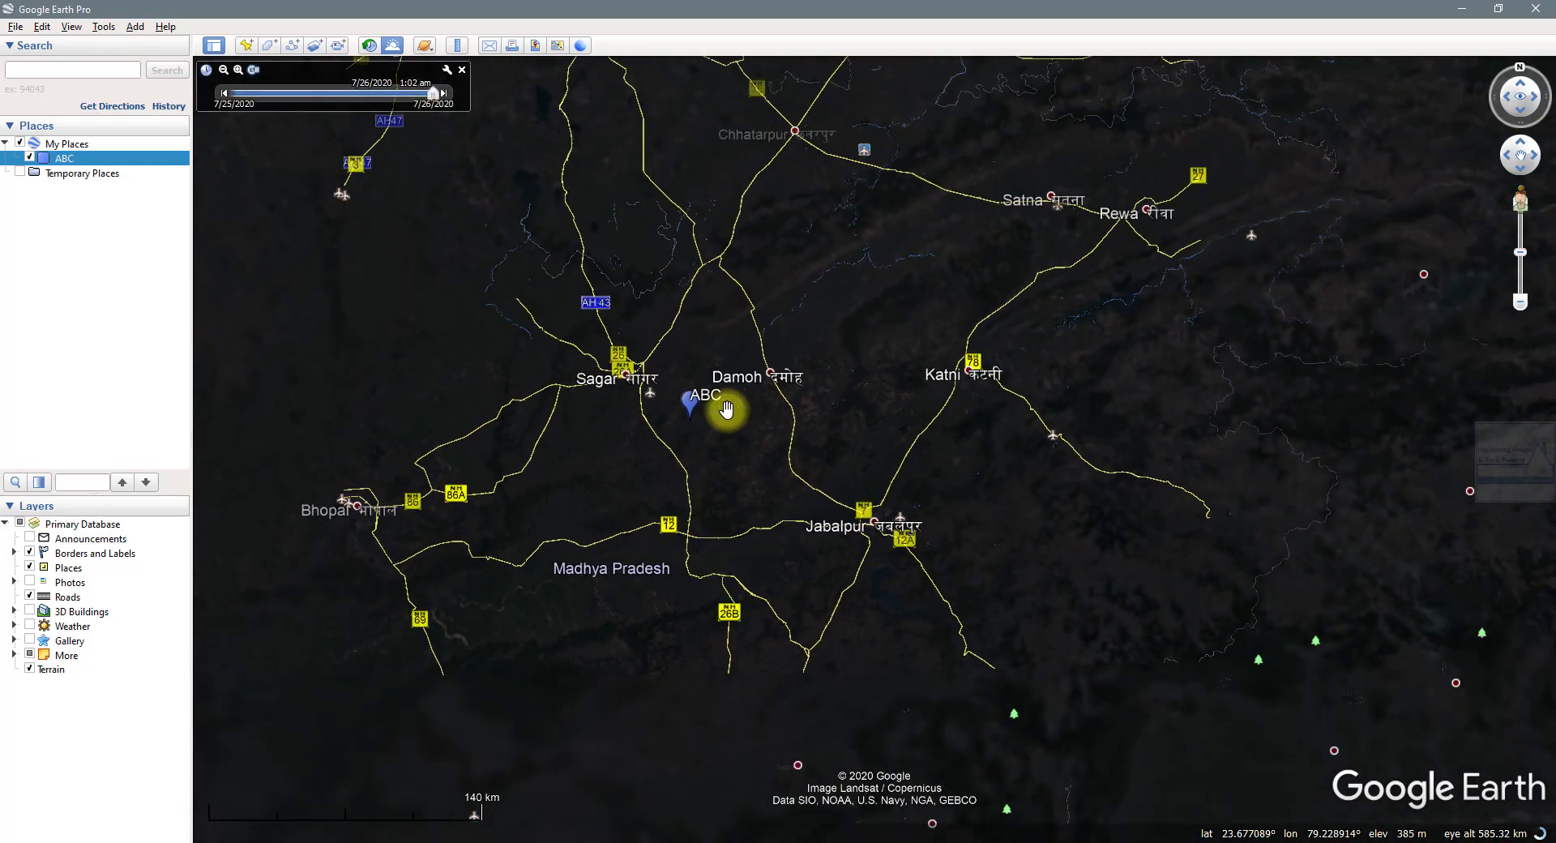
{"action": "scroll", "coordinate": [727, 410], "scroll_direction": "up", "scroll_amount": 3}
{"action": "scroll", "coordinate": [837, 435], "scroll_direction": "down", "scroll_amount": 5}
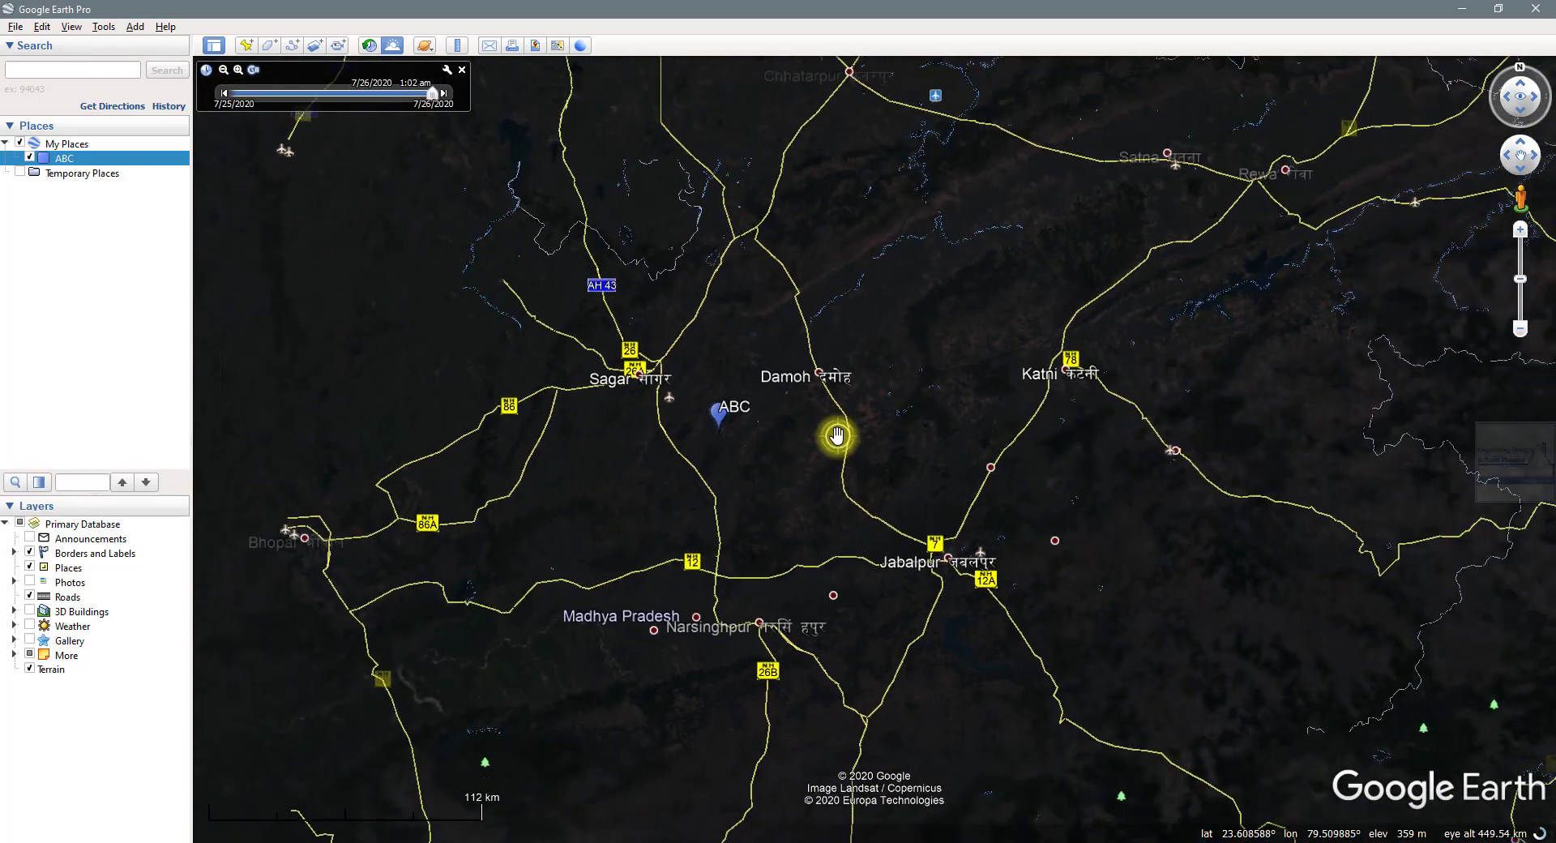
{"action": "scroll", "coordinate": [837, 435], "scroll_direction": "down", "scroll_amount": 3}
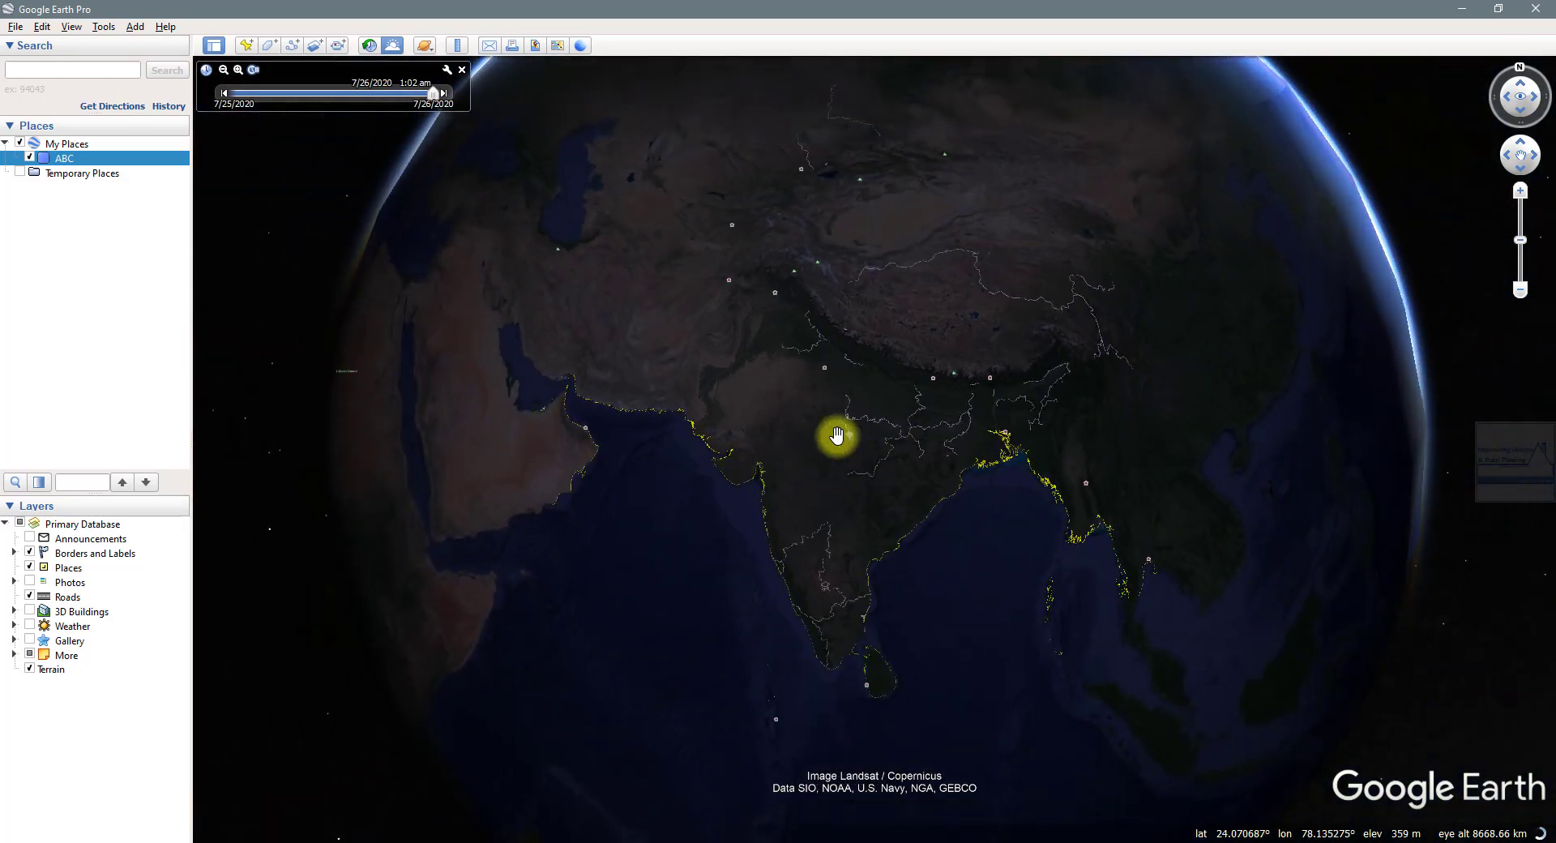
{"action": "scroll", "coordinate": [837, 435], "scroll_direction": "down", "scroll_amount": 3}
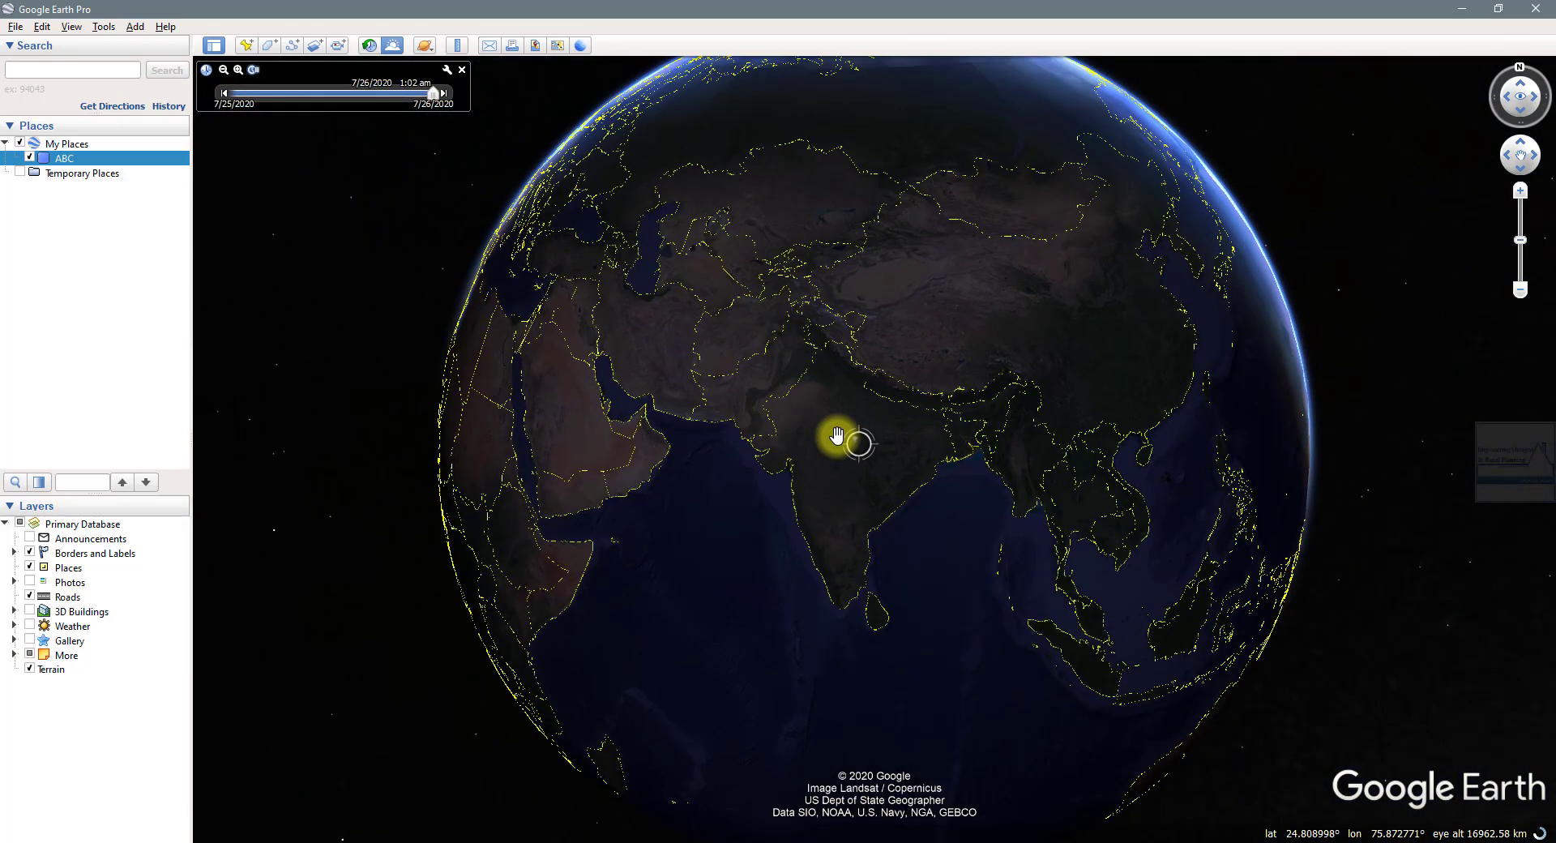
{"action": "scroll", "coordinate": [837, 435], "scroll_direction": "up", "scroll_amount": 3}
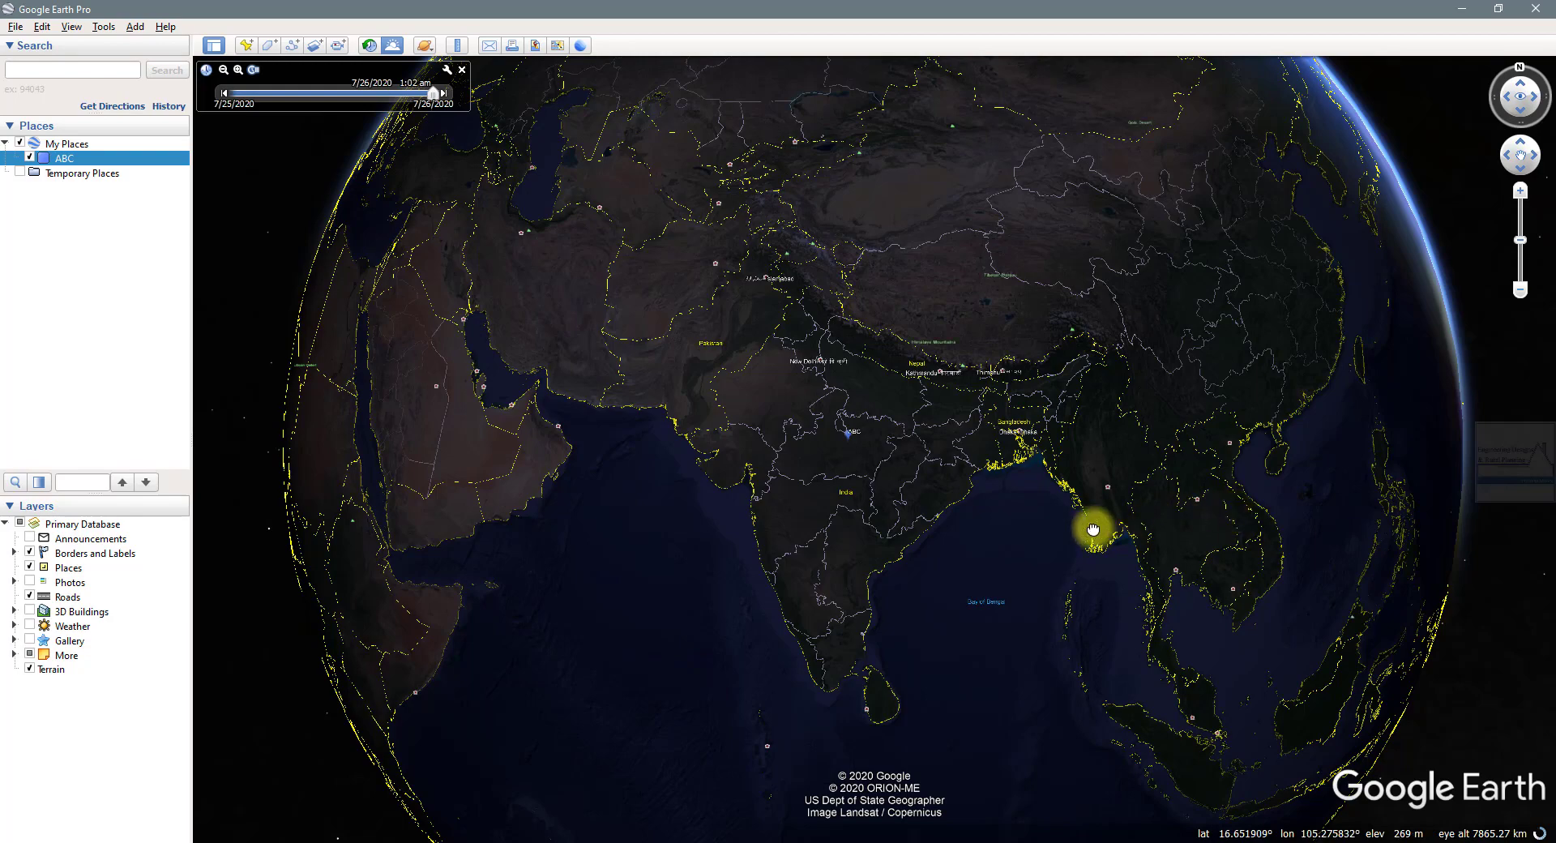
{"action": "left_click_drag", "start_coordinate": [1093, 529], "coordinate": [868, 537]}
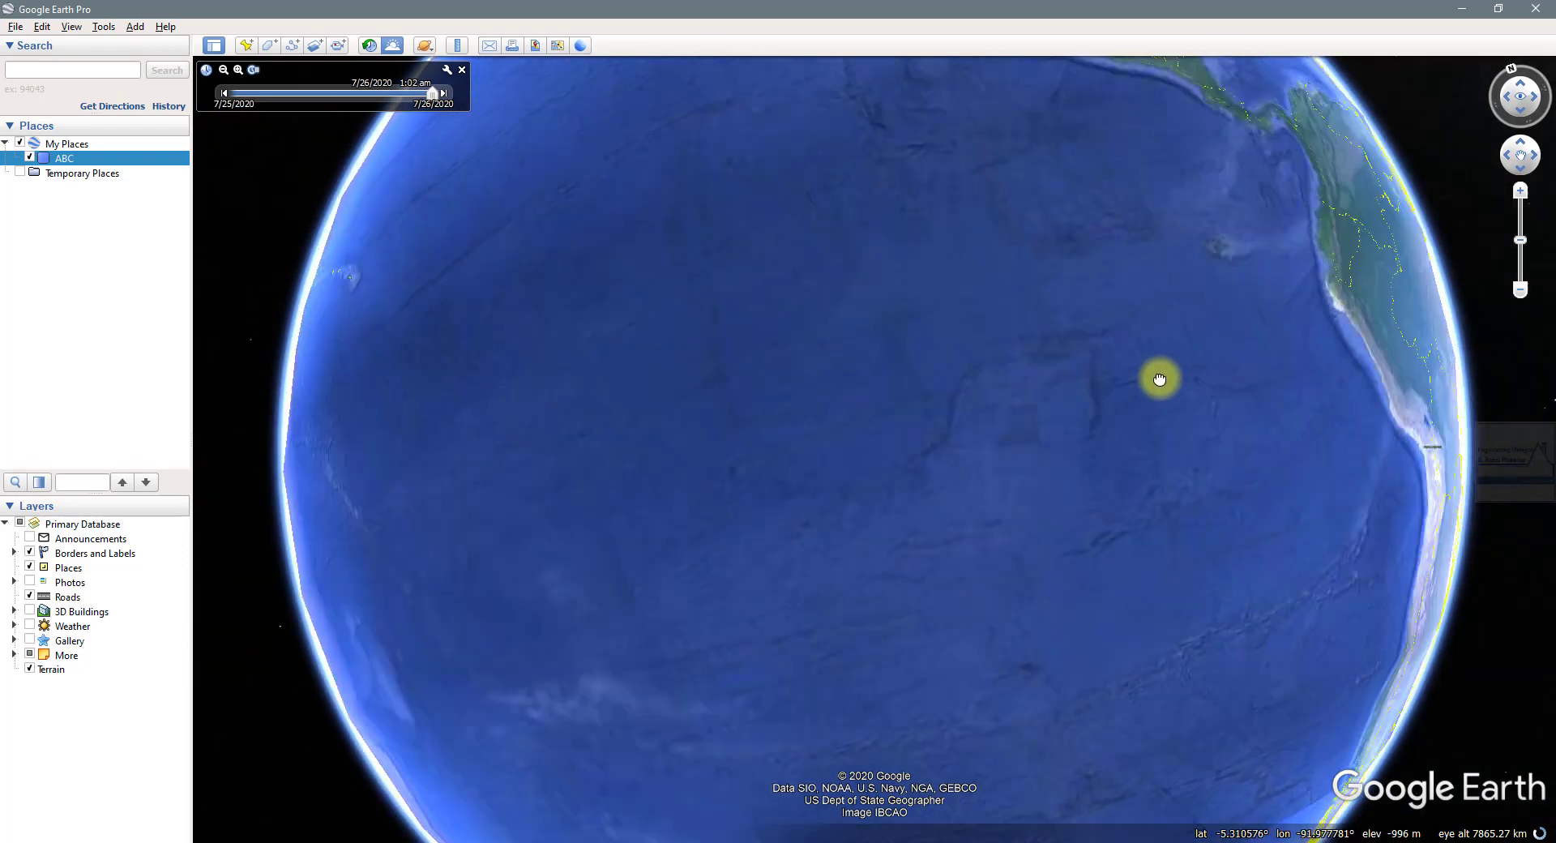
{"action": "left_click_drag", "start_coordinate": [1159, 378], "coordinate": [933, 460]}
{"action": "left_click_drag", "start_coordinate": [1225, 348], "coordinate": [965, 493]}
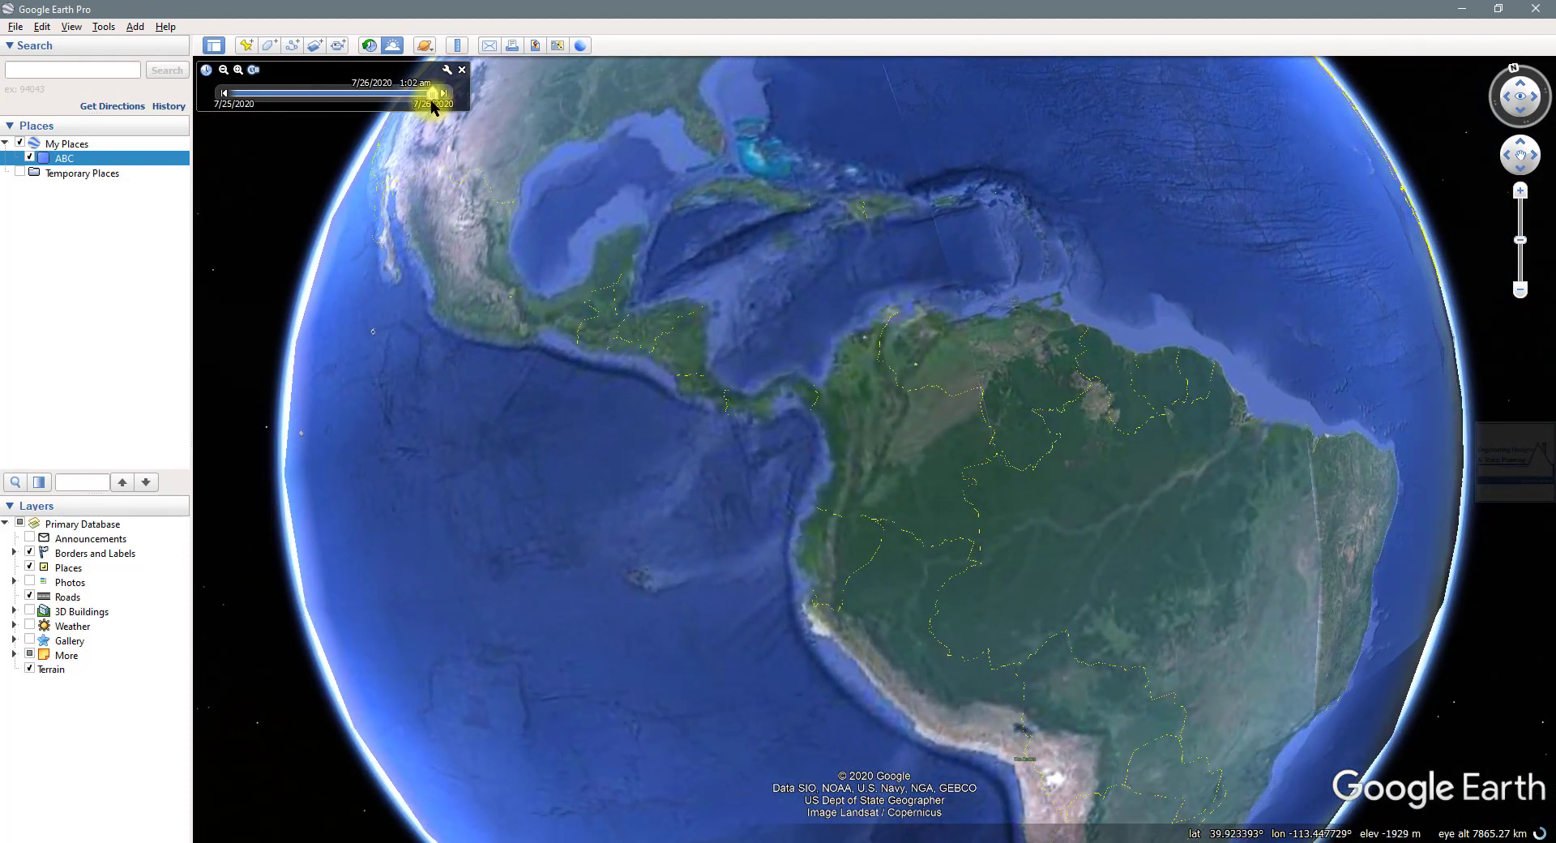
{"action": "left_click_drag", "start_coordinate": [466, 389], "coordinate": [927, 410]}
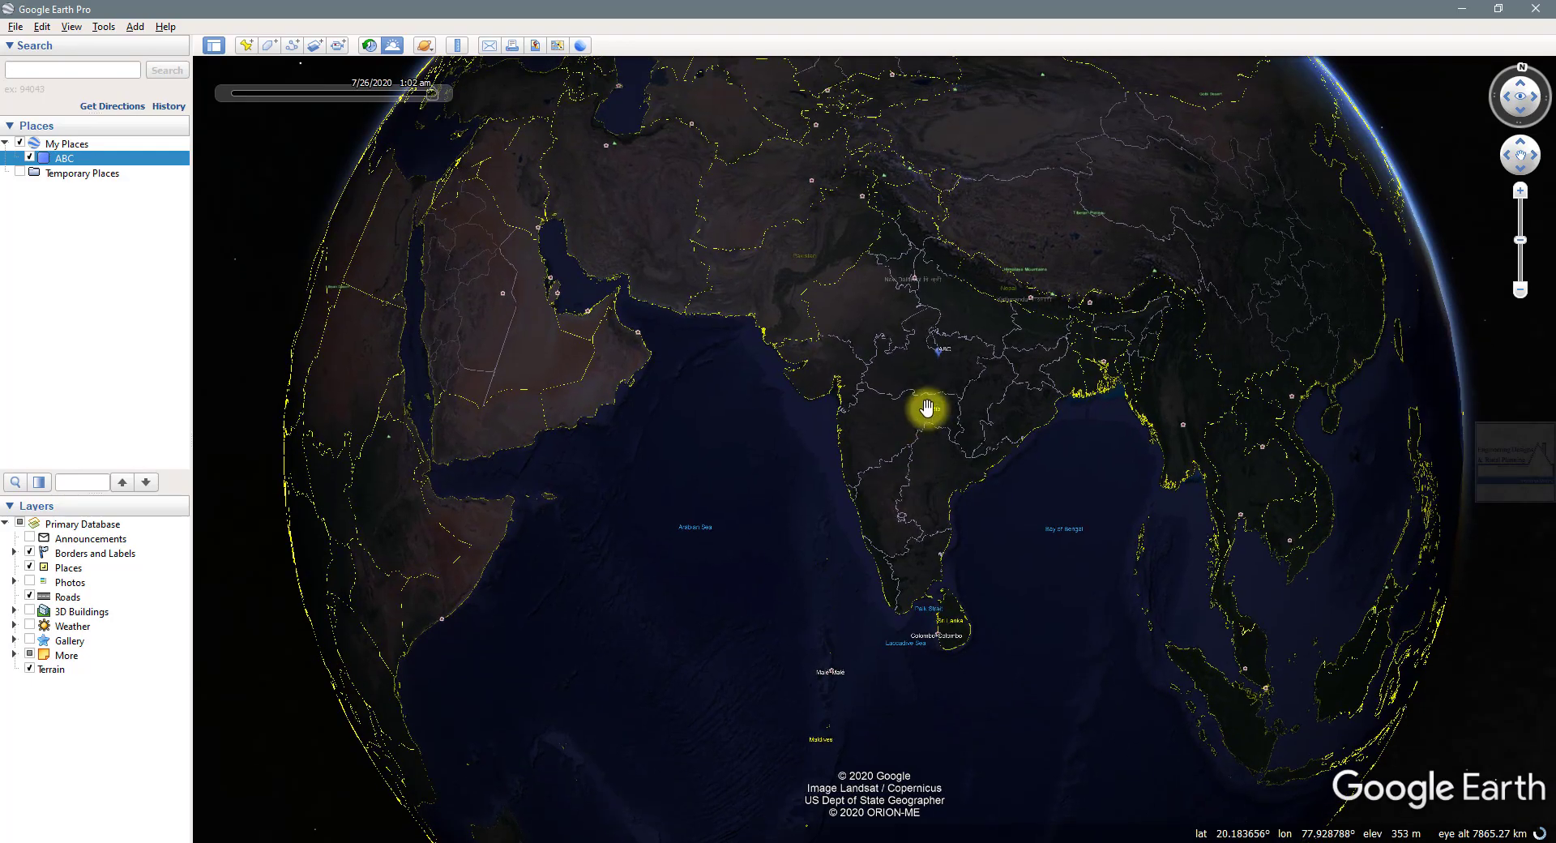
Return to the area around ABC and Rehli and set the sunlight time to 7/25/2020 11:27 pm
{"action": "scroll", "coordinate": [927, 398], "scroll_direction": "up", "scroll_amount": 5}
{"action": "scroll", "coordinate": [927, 381], "scroll_direction": "up", "scroll_amount": 2}
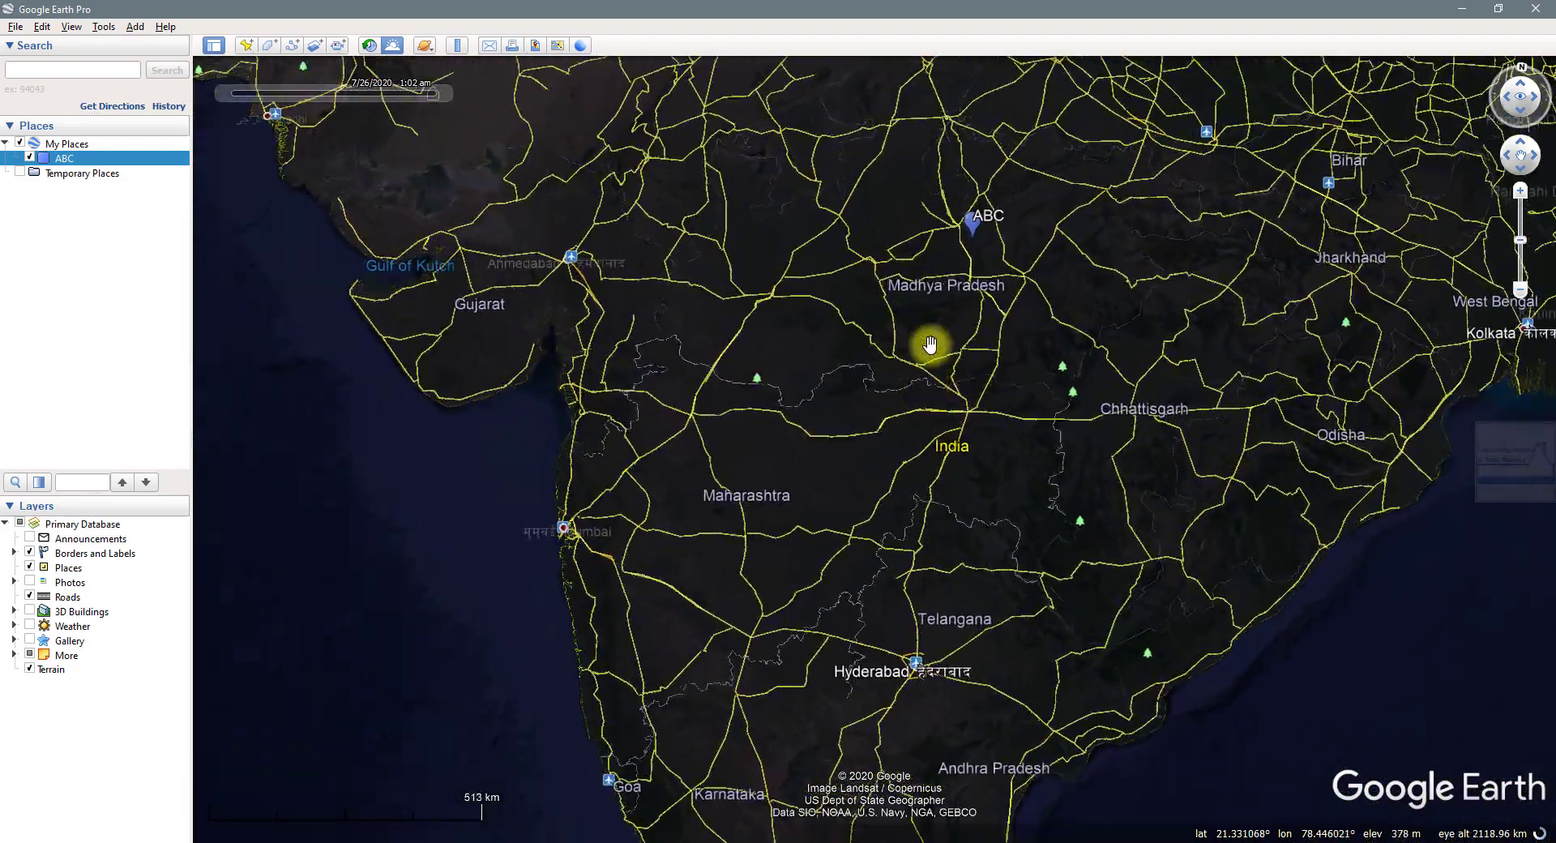
{"action": "scroll", "coordinate": [920, 446], "scroll_direction": "up", "scroll_amount": 2}
{"action": "scroll", "coordinate": [990, 298], "scroll_direction": "up", "scroll_amount": 4}
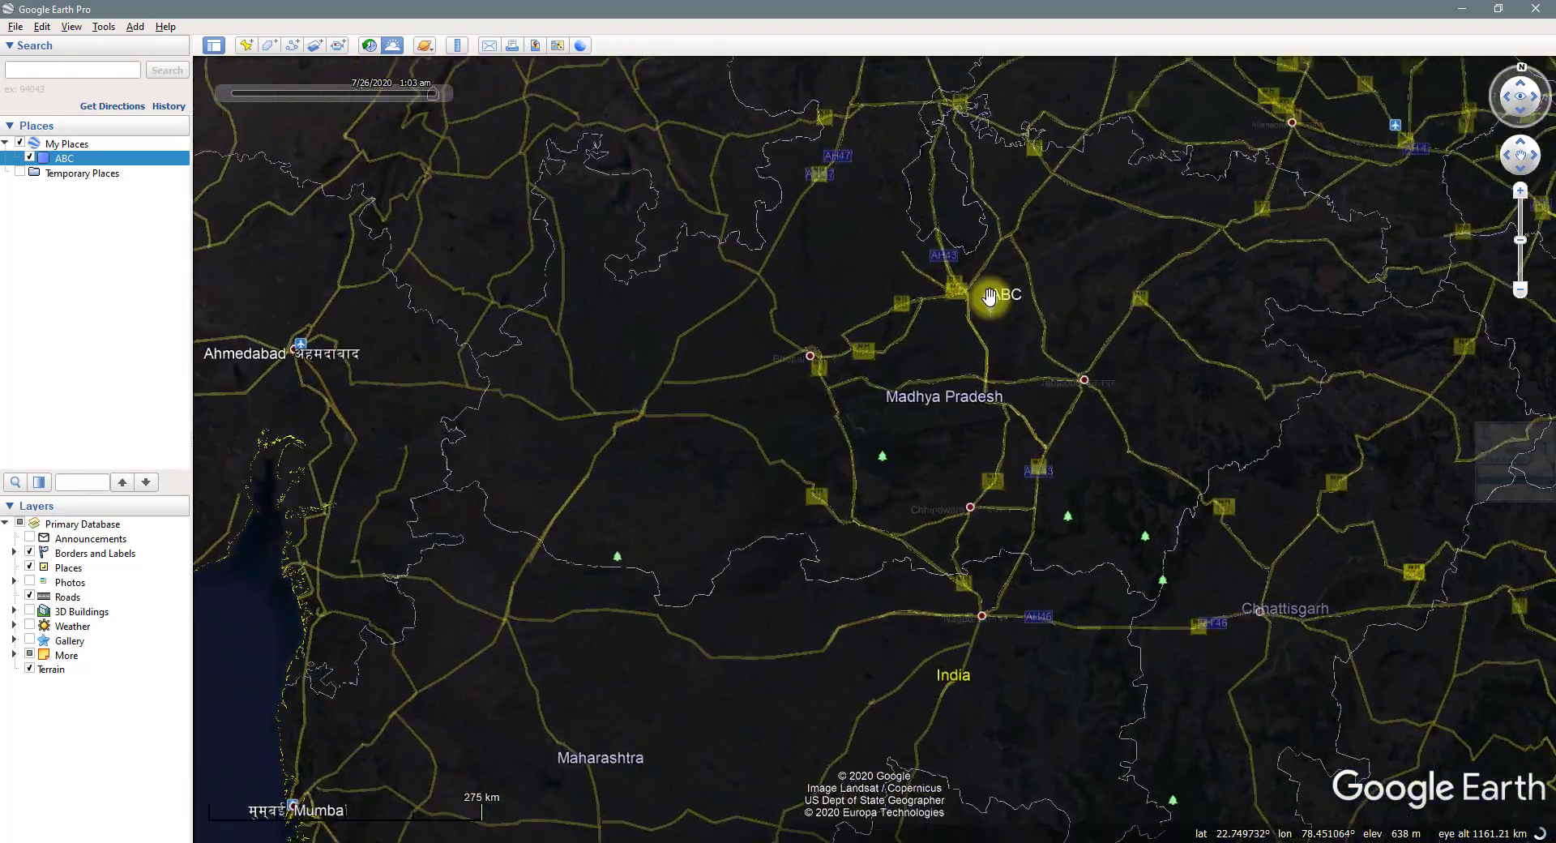
{"action": "scroll", "coordinate": [975, 368], "scroll_direction": "up", "scroll_amount": 10}
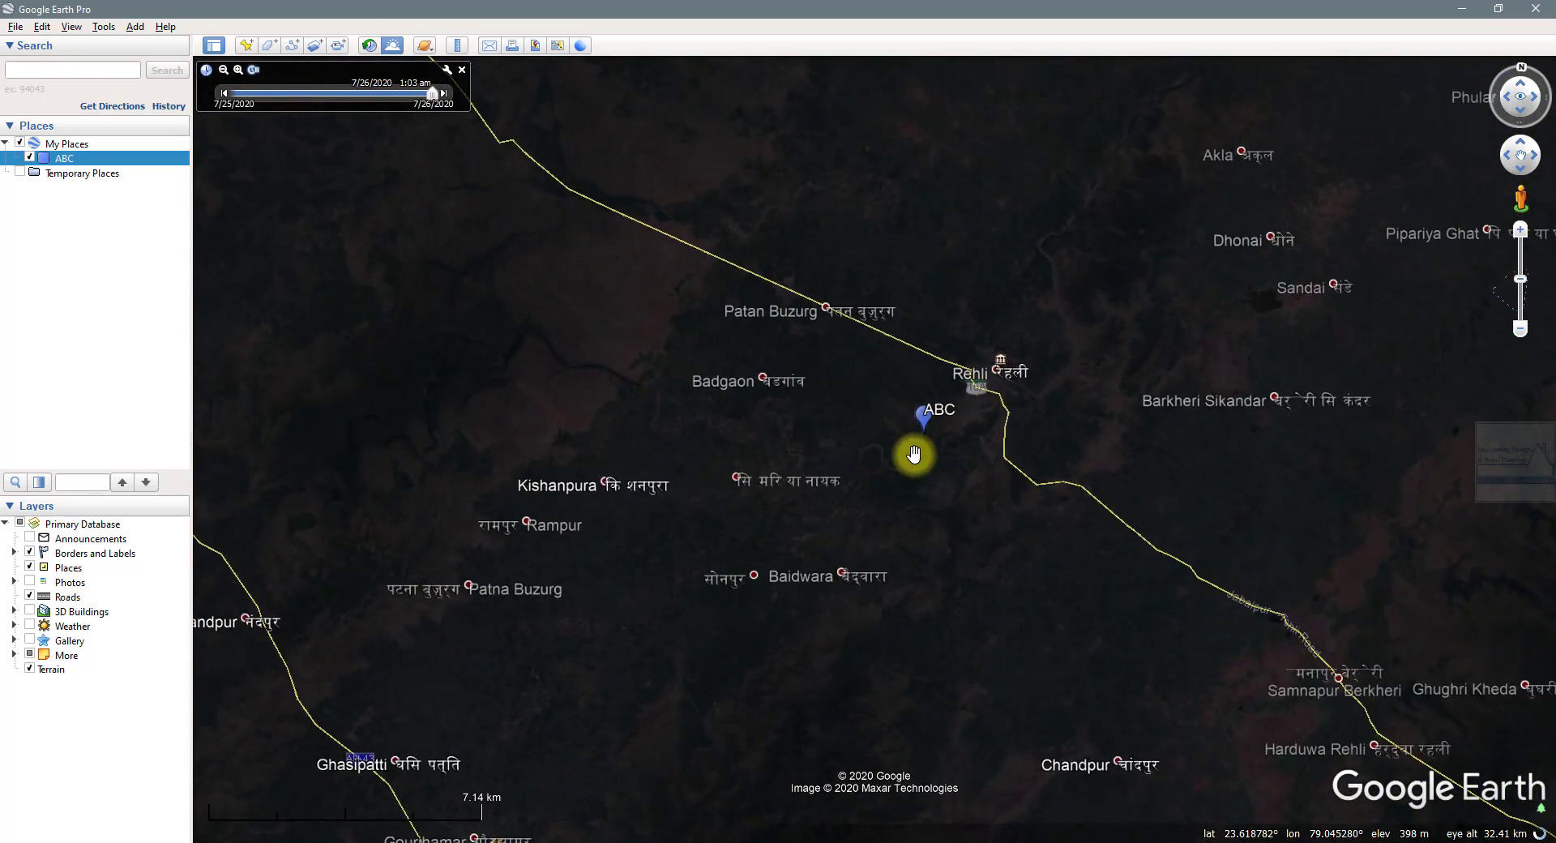
{"action": "left_click_drag", "start_coordinate": [913, 454], "coordinate": [805, 348]}
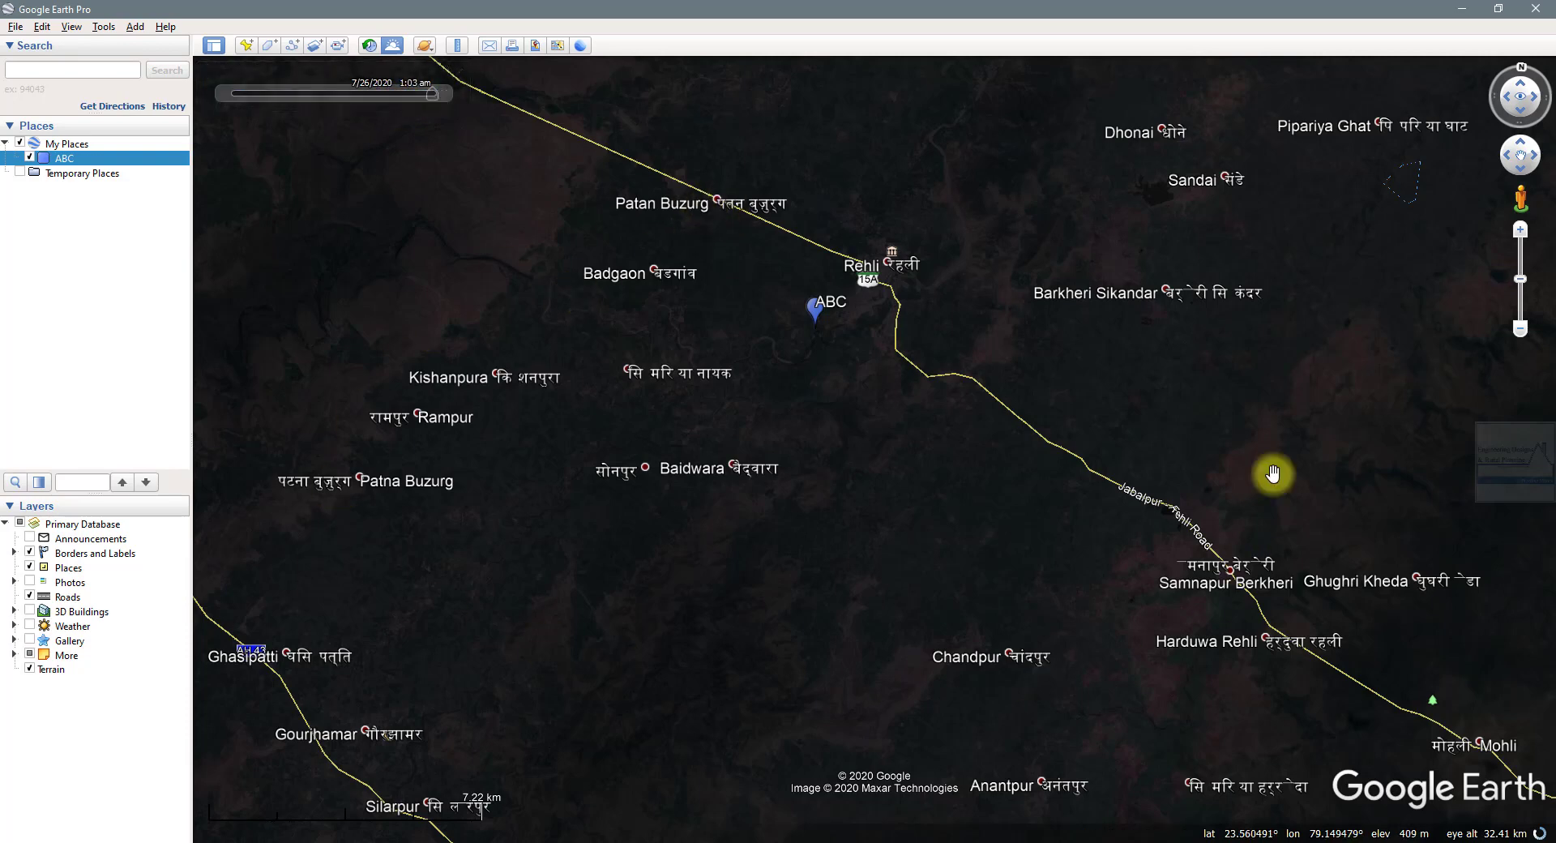
{"action": "mouse_move", "coordinate": [430, 90]}
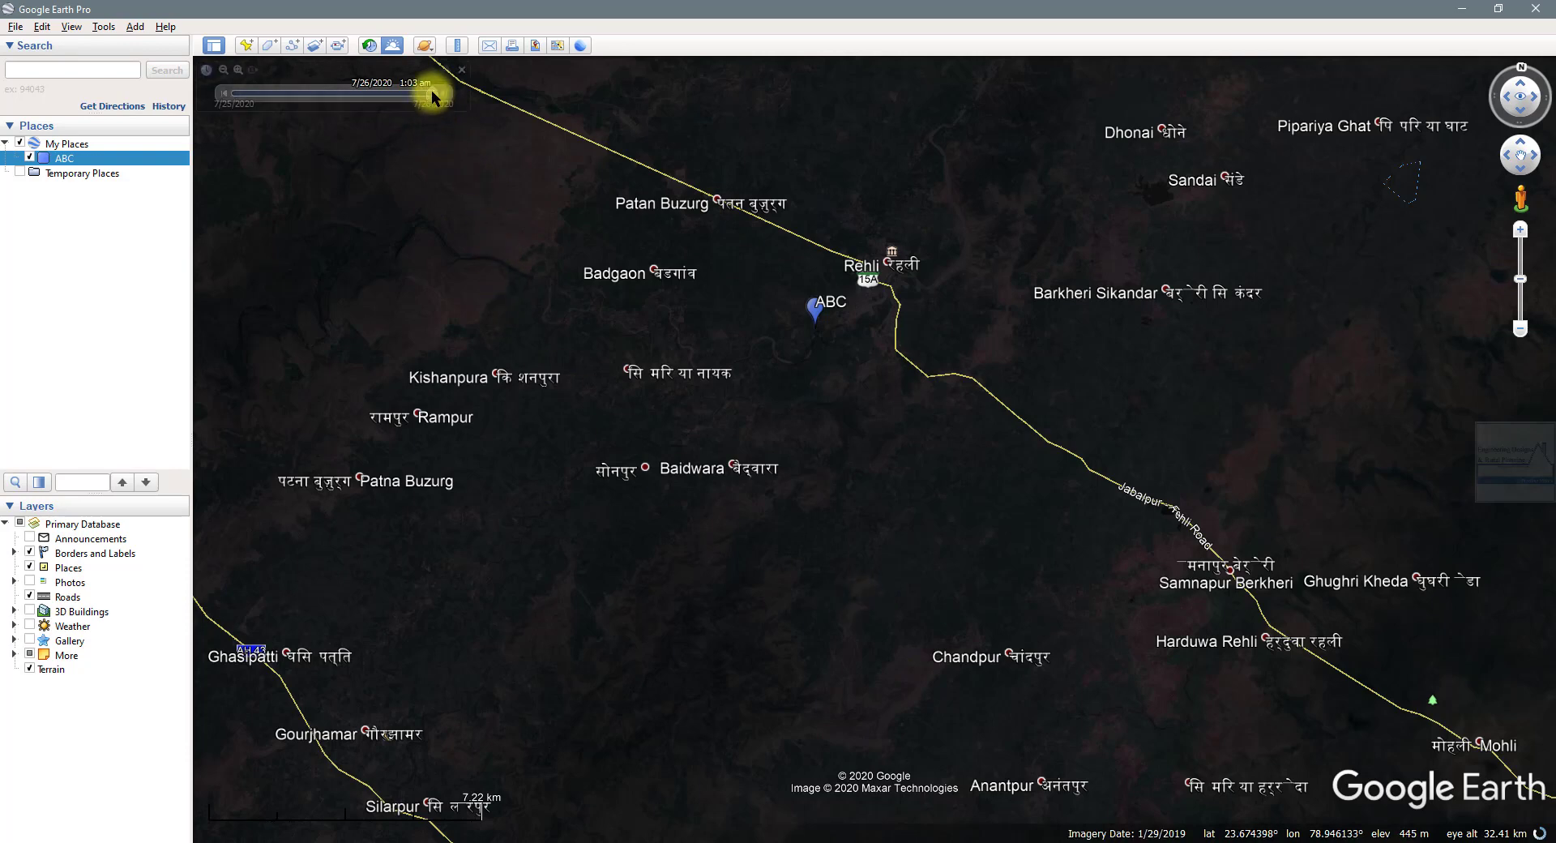
{"action": "left_click_drag", "start_coordinate": [431, 99], "coordinate": [424, 98]}
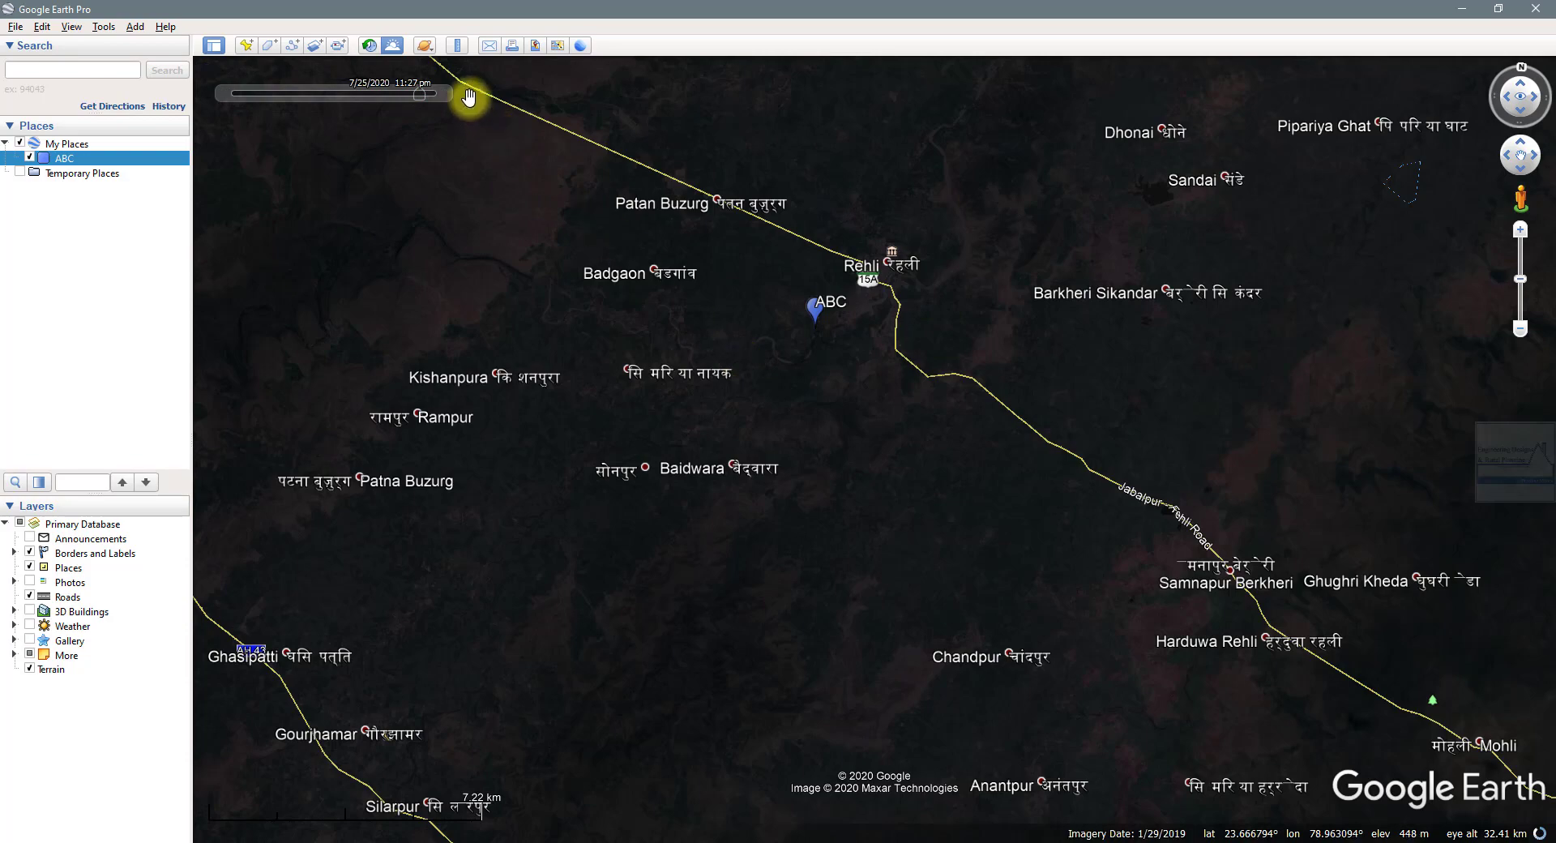
Compare the sunlight around ABC at 6:54 pm, 7:47 pm and 5:01 am on 7/25/2020, and finish at 6:12 am
{"action": "scroll", "coordinate": [635, 386], "scroll_direction": "down", "scroll_amount": 2}
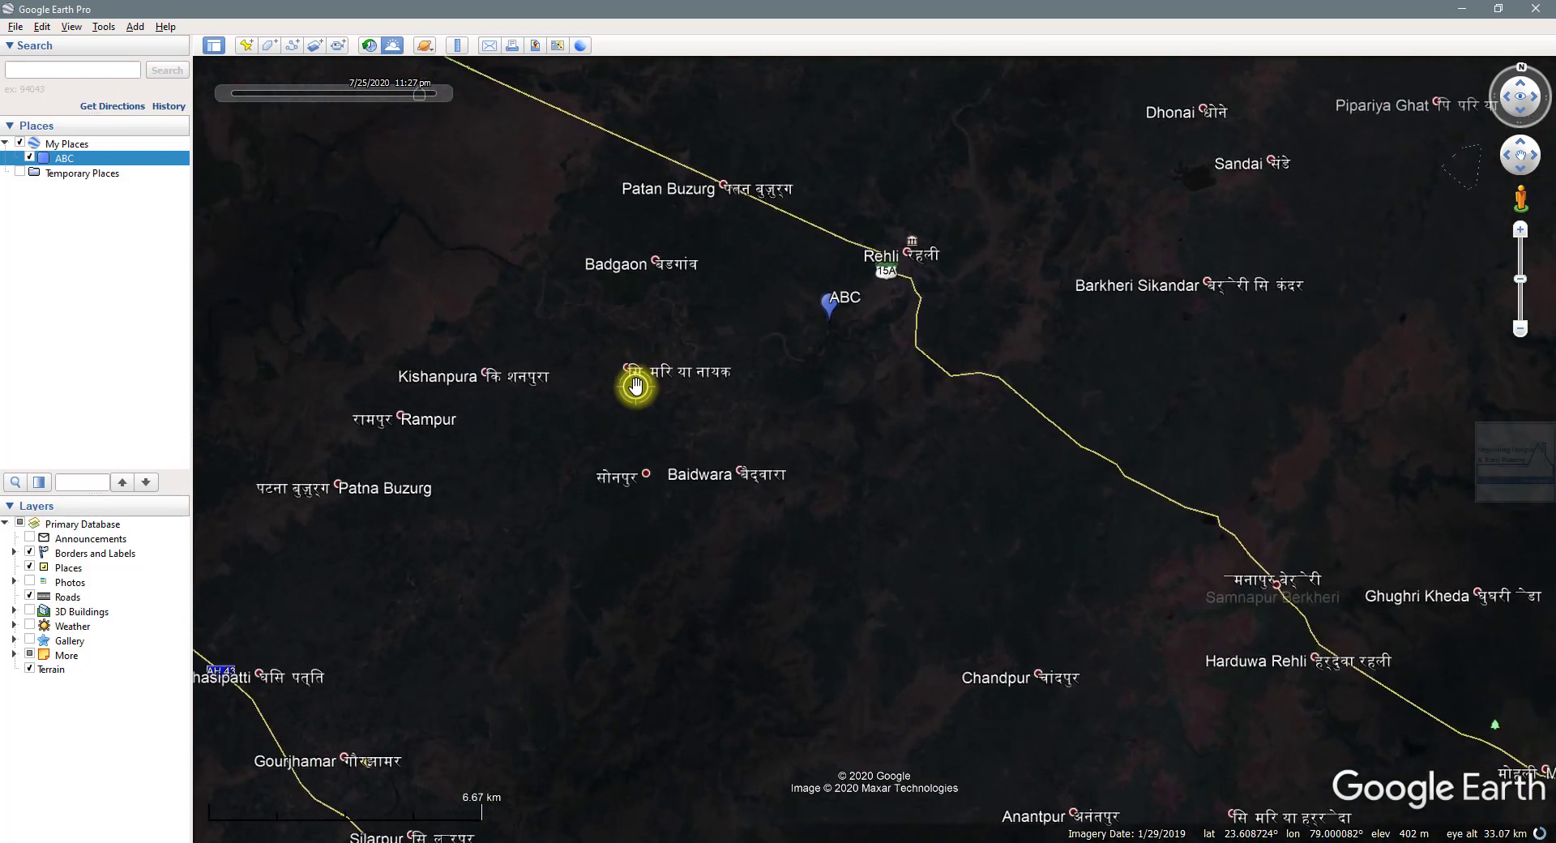
{"action": "scroll", "coordinate": [636, 386], "scroll_direction": "down", "scroll_amount": 3}
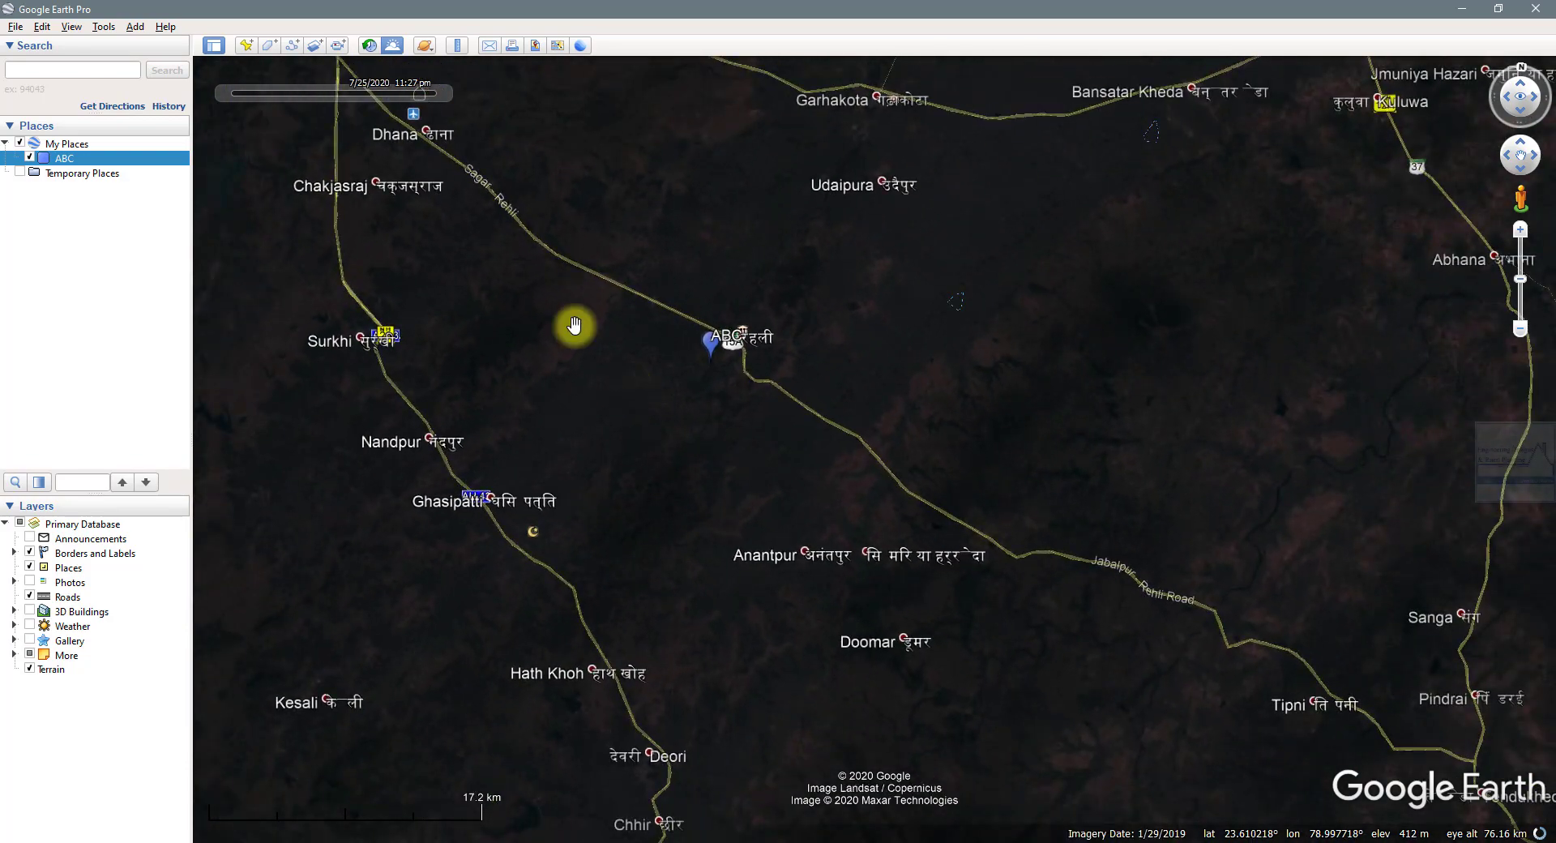
{"action": "mouse_move", "coordinate": [420, 101]}
{"action": "left_click_drag", "start_coordinate": [413, 98], "coordinate": [381, 102]}
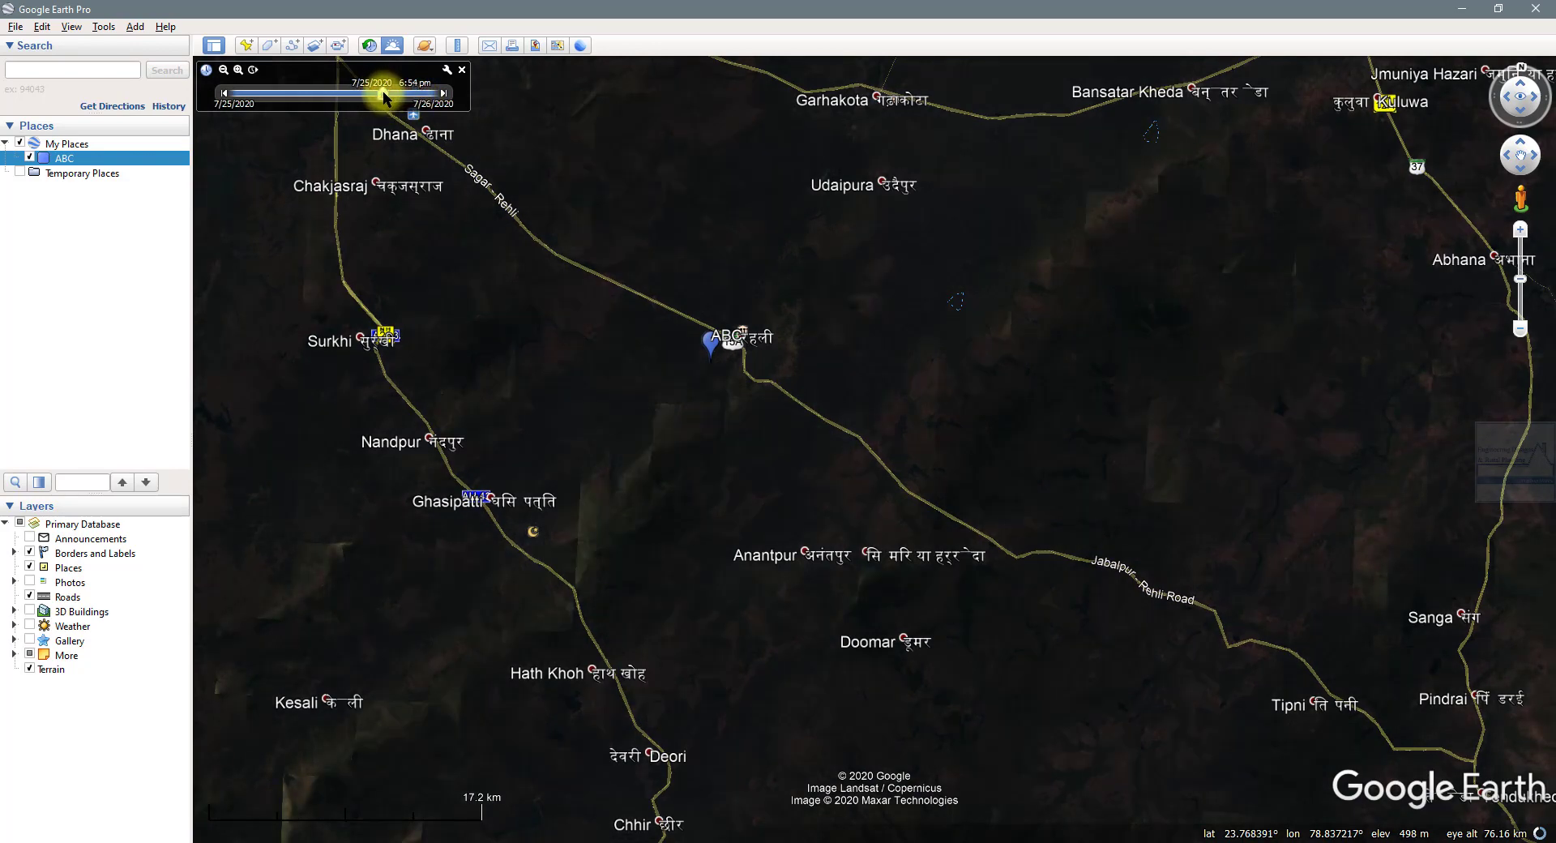
{"action": "mouse_move", "coordinate": [381, 94]}
{"action": "left_mouse_down"}
{"action": "mouse_move", "coordinate": [420, 98]}
{"action": "mouse_move", "coordinate": [397, 97]}
{"action": "left_mouse_up"}
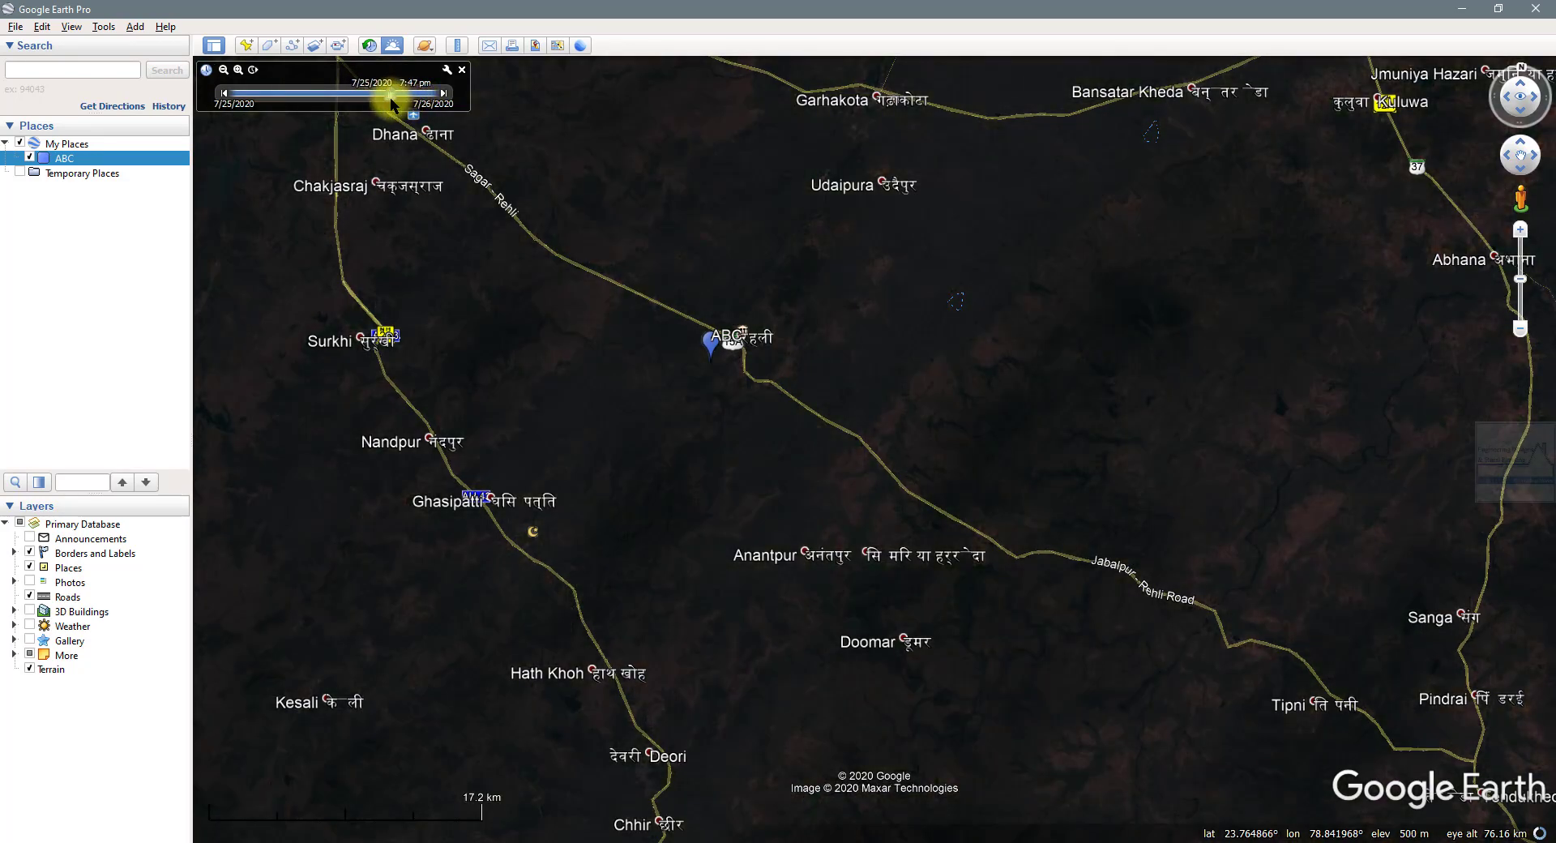
{"action": "left_click_drag", "start_coordinate": [390, 96], "coordinate": [270, 106]}
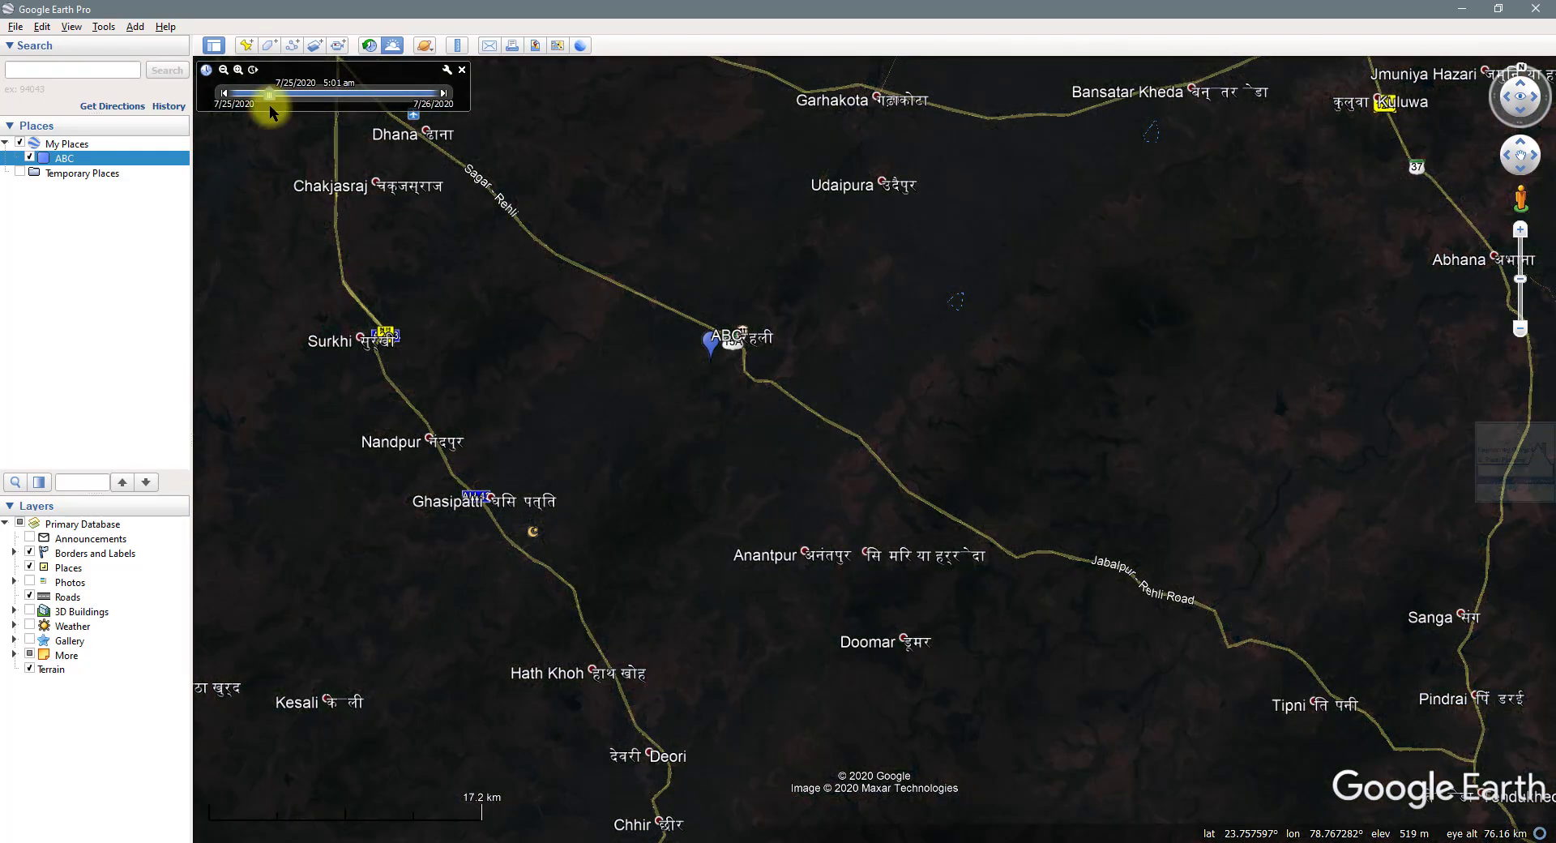
{"action": "left_click_drag", "start_coordinate": [271, 112], "coordinate": [281, 113]}
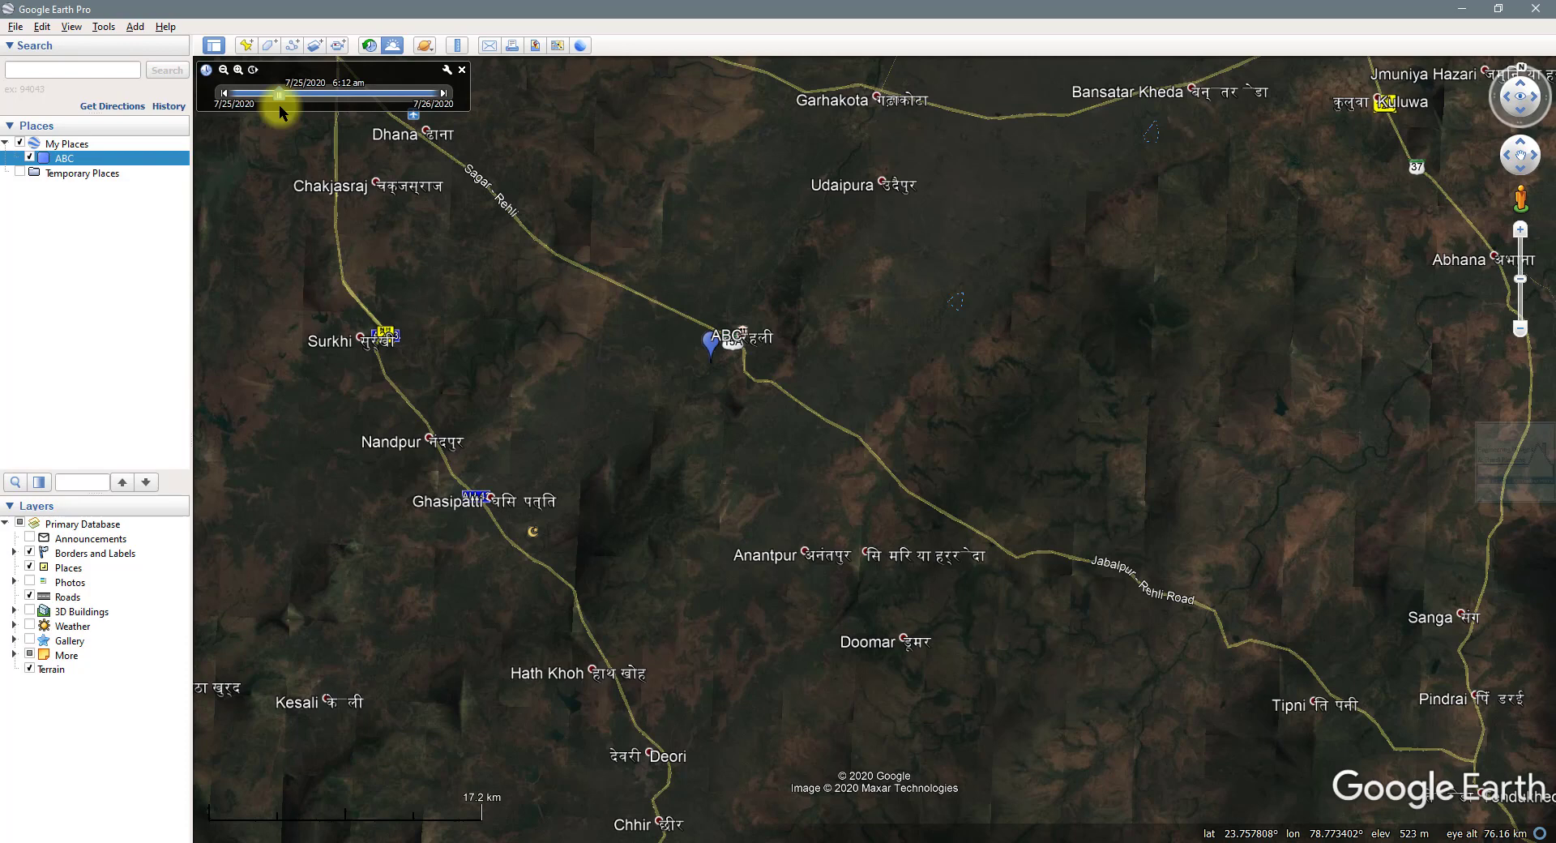
Compare the sunlight around ABC at 6:42 am, 5:01 pm, 7:12 pm and 9:17 pm on 7/25/2020, and turn the sunlight off
{"action": "left_click_drag", "start_coordinate": [279, 107], "coordinate": [284, 109]}
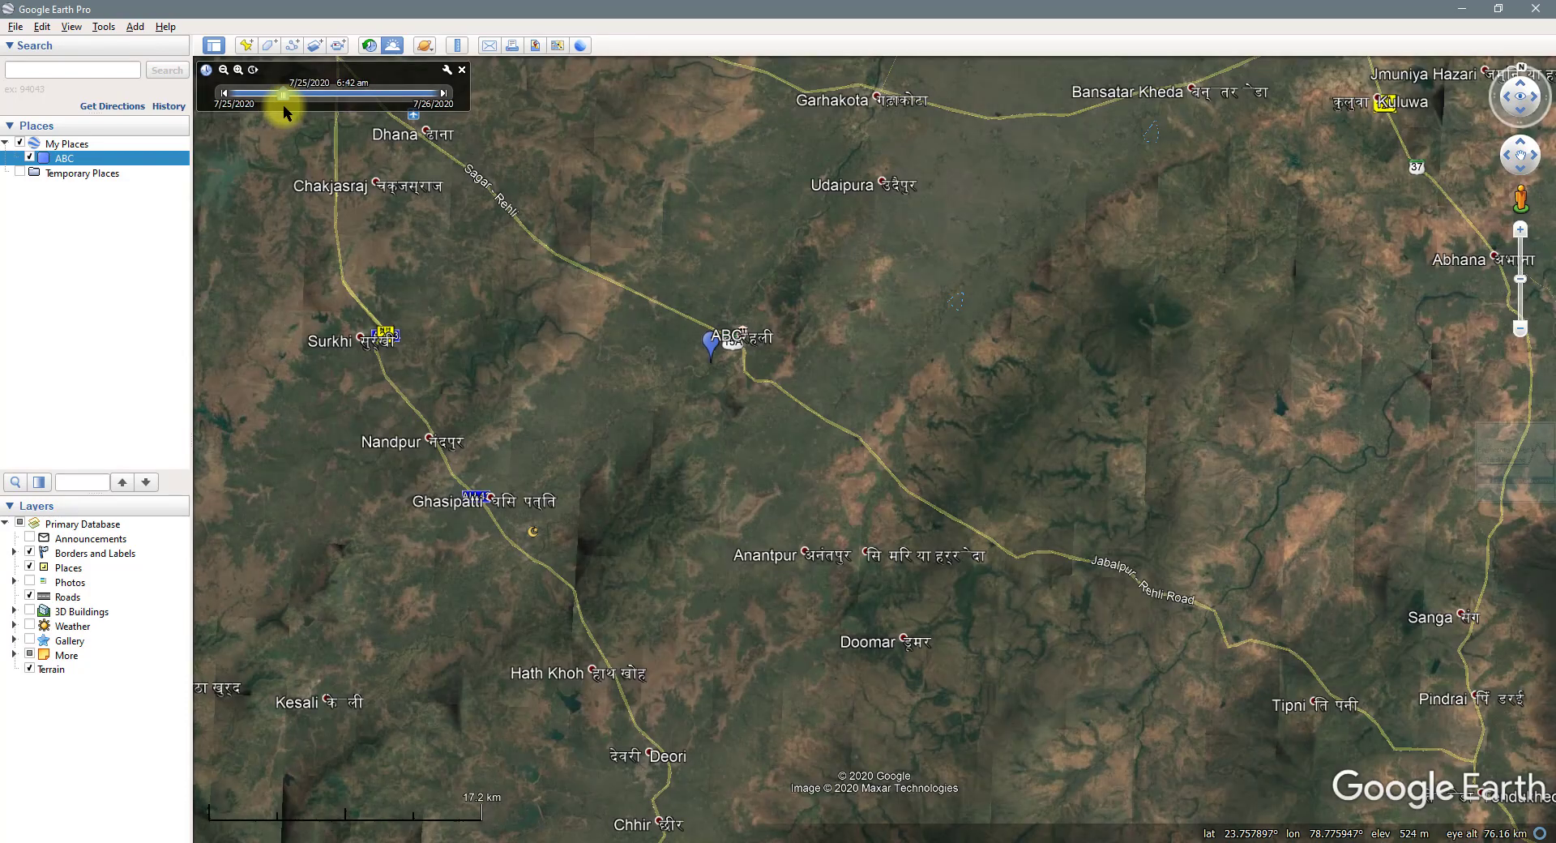
{"action": "left_click_drag", "start_coordinate": [284, 106], "coordinate": [349, 122]}
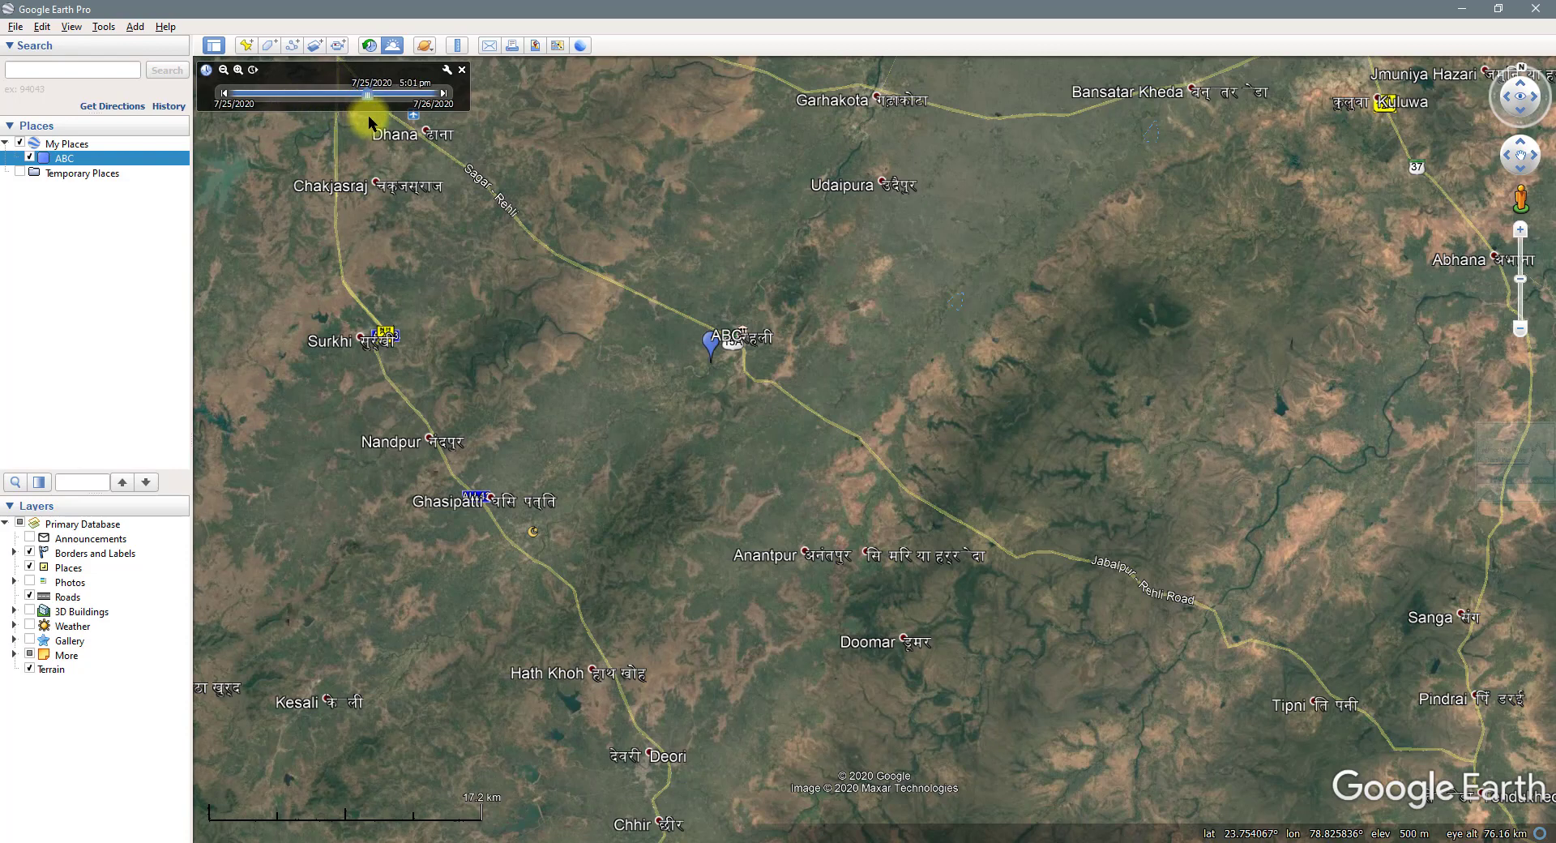
{"action": "left_click_drag", "start_coordinate": [369, 124], "coordinate": [385, 115]}
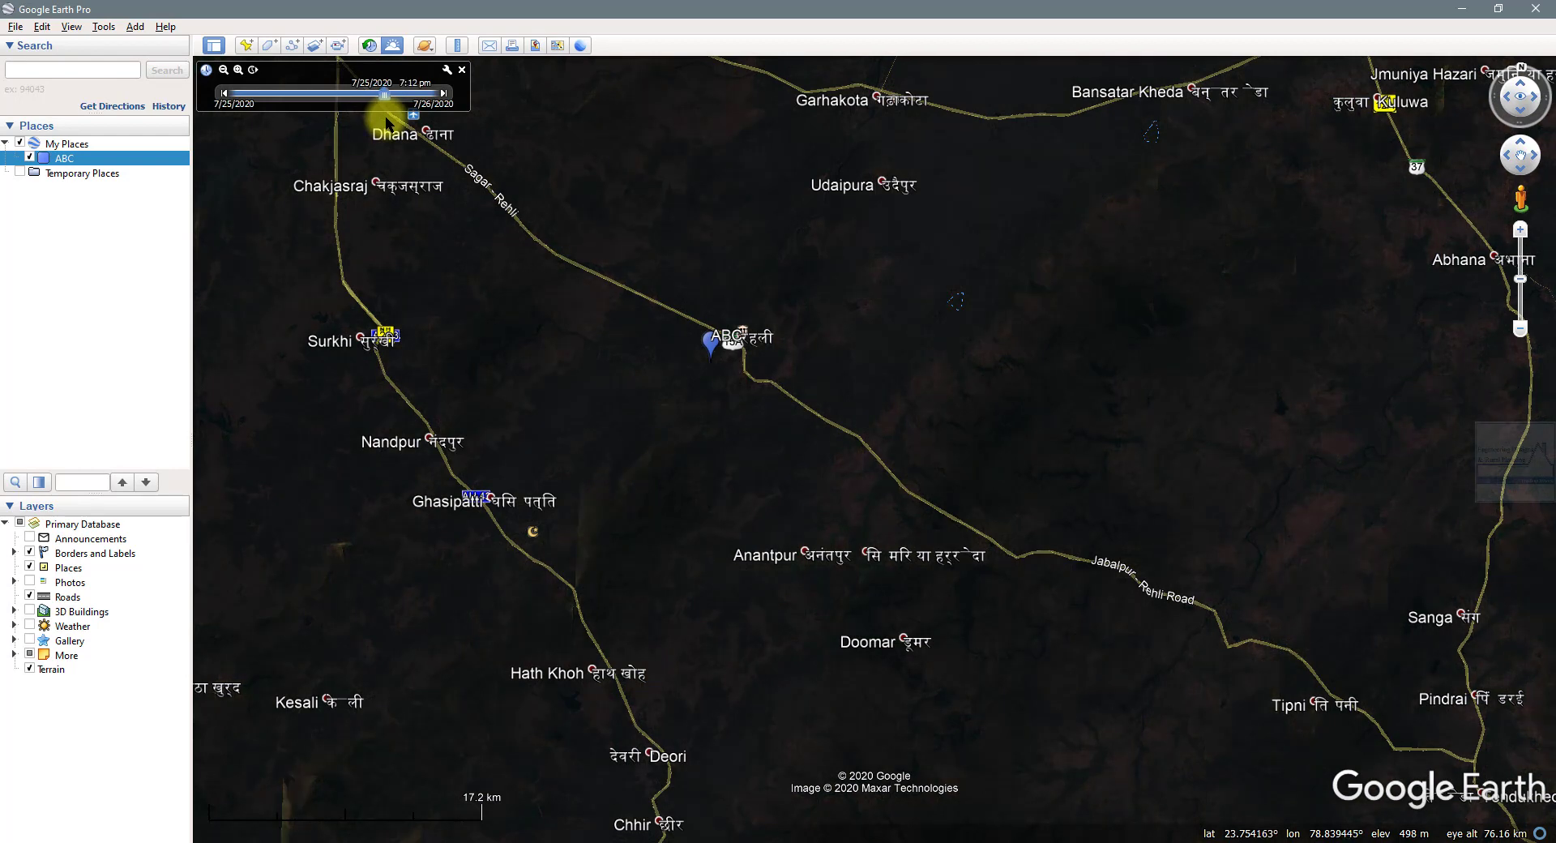
{"action": "left_click_drag", "start_coordinate": [385, 115], "coordinate": [397, 124]}
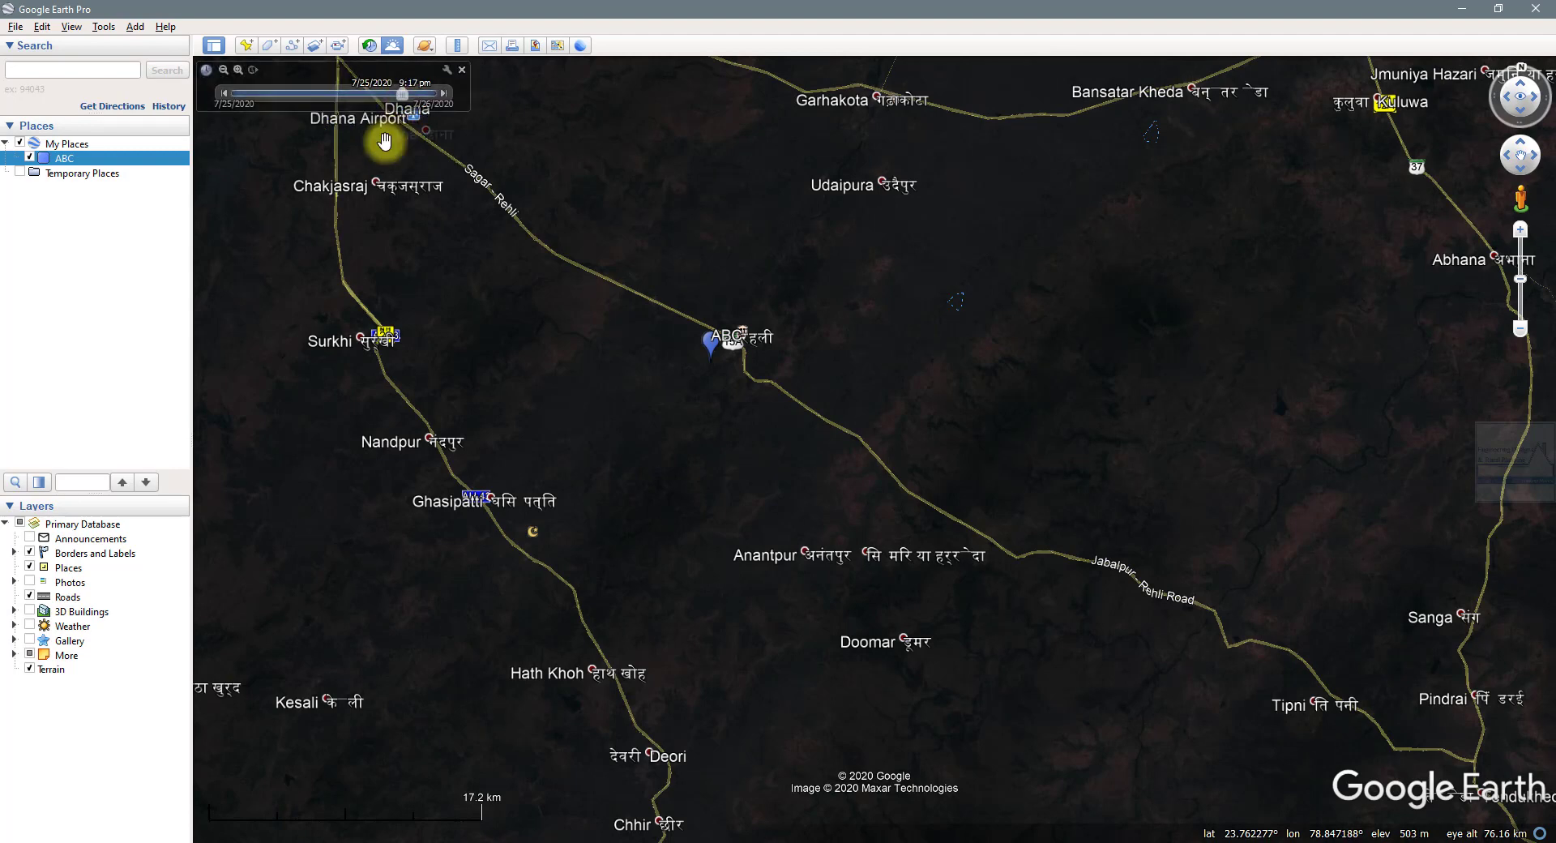
{"action": "left_click", "coordinate": [391, 47]}
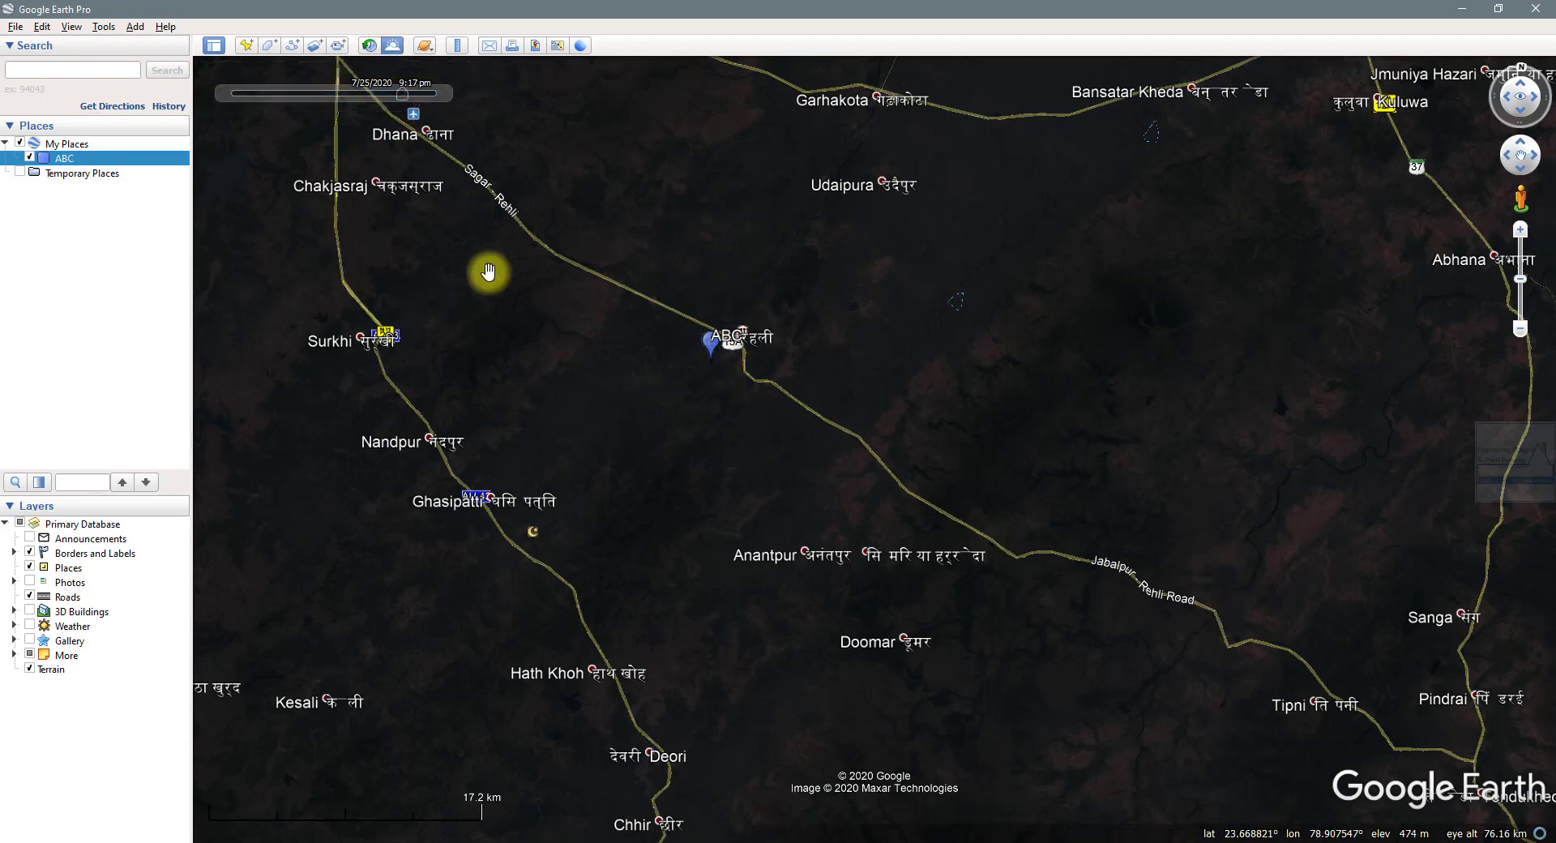
{"action": "left_click", "coordinate": [393, 46]}
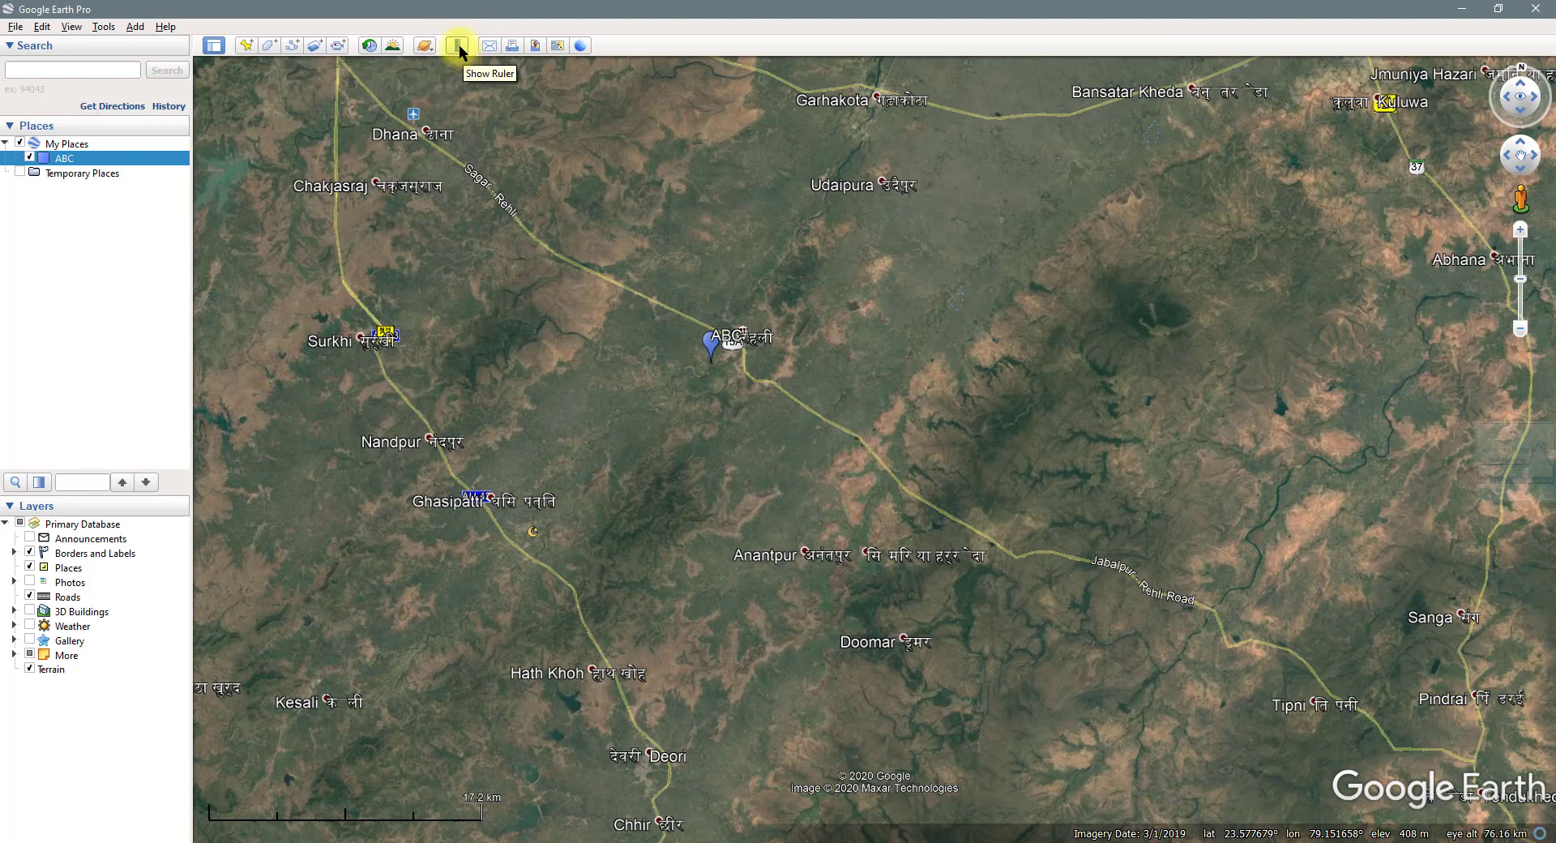
Open the Ruler and move its window clear of the ABC placemark and the surrounding map
{"action": "left_click", "coordinate": [459, 50]}
{"action": "left_click", "coordinate": [675, 346]}
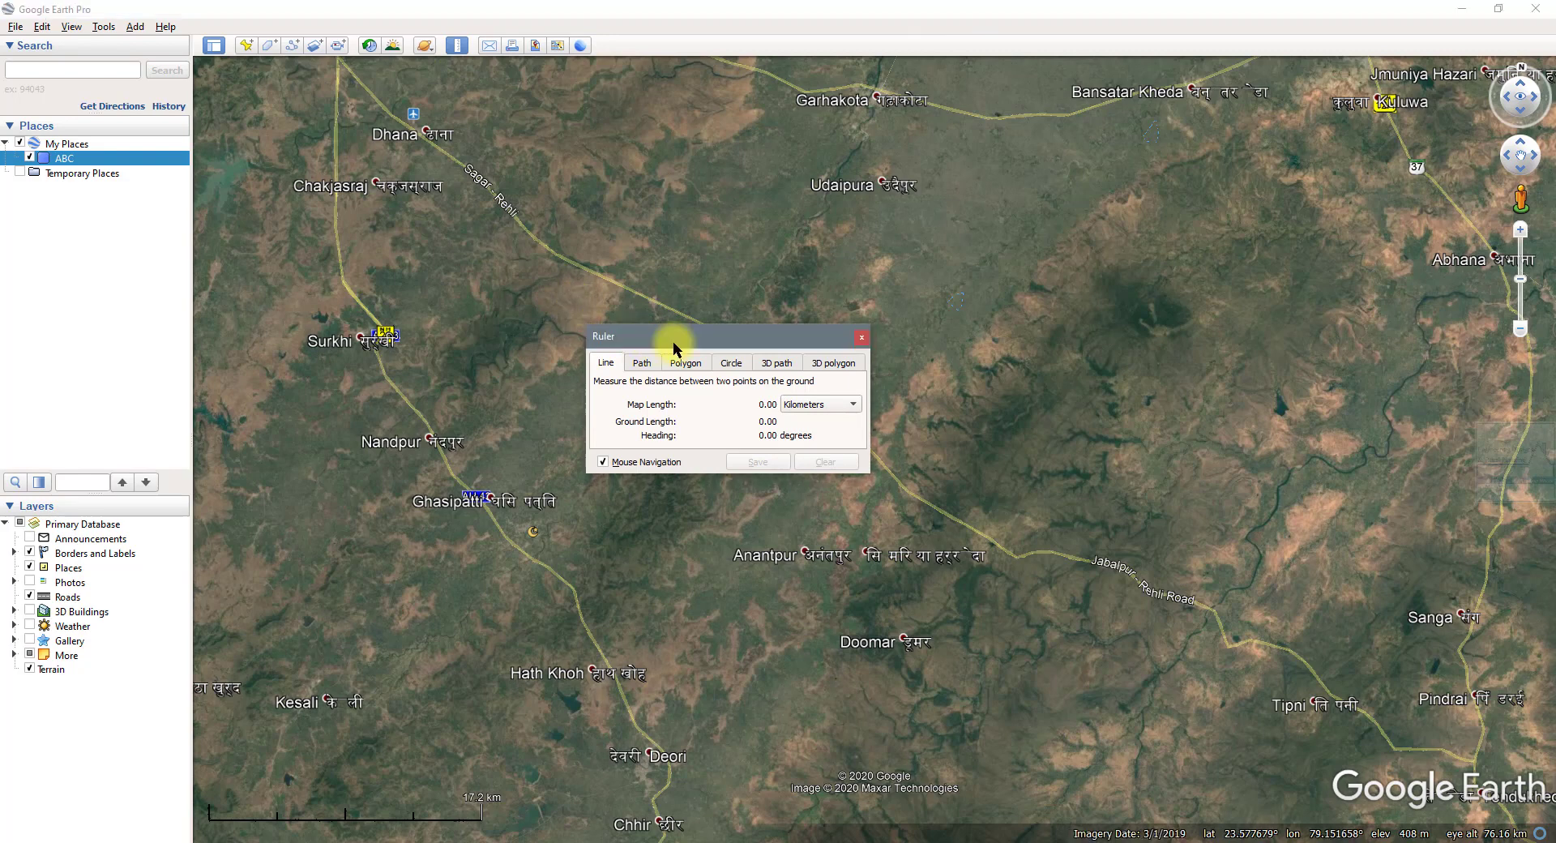
{"action": "left_click_drag", "start_coordinate": [675, 345], "coordinate": [369, 160]}
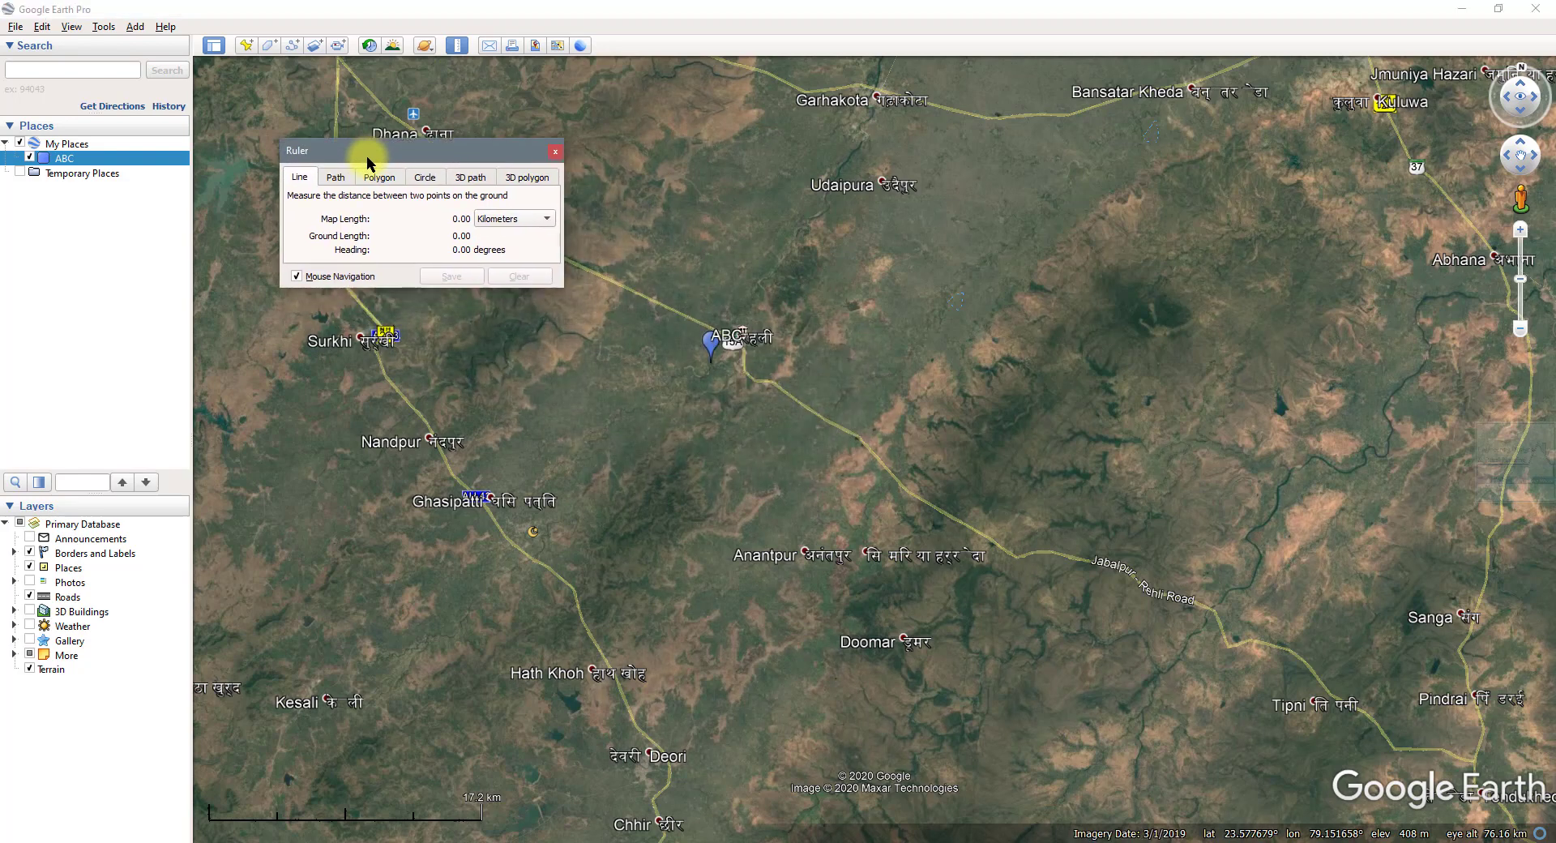
{"action": "left_click_drag", "start_coordinate": [462, 147], "coordinate": [438, 147]}
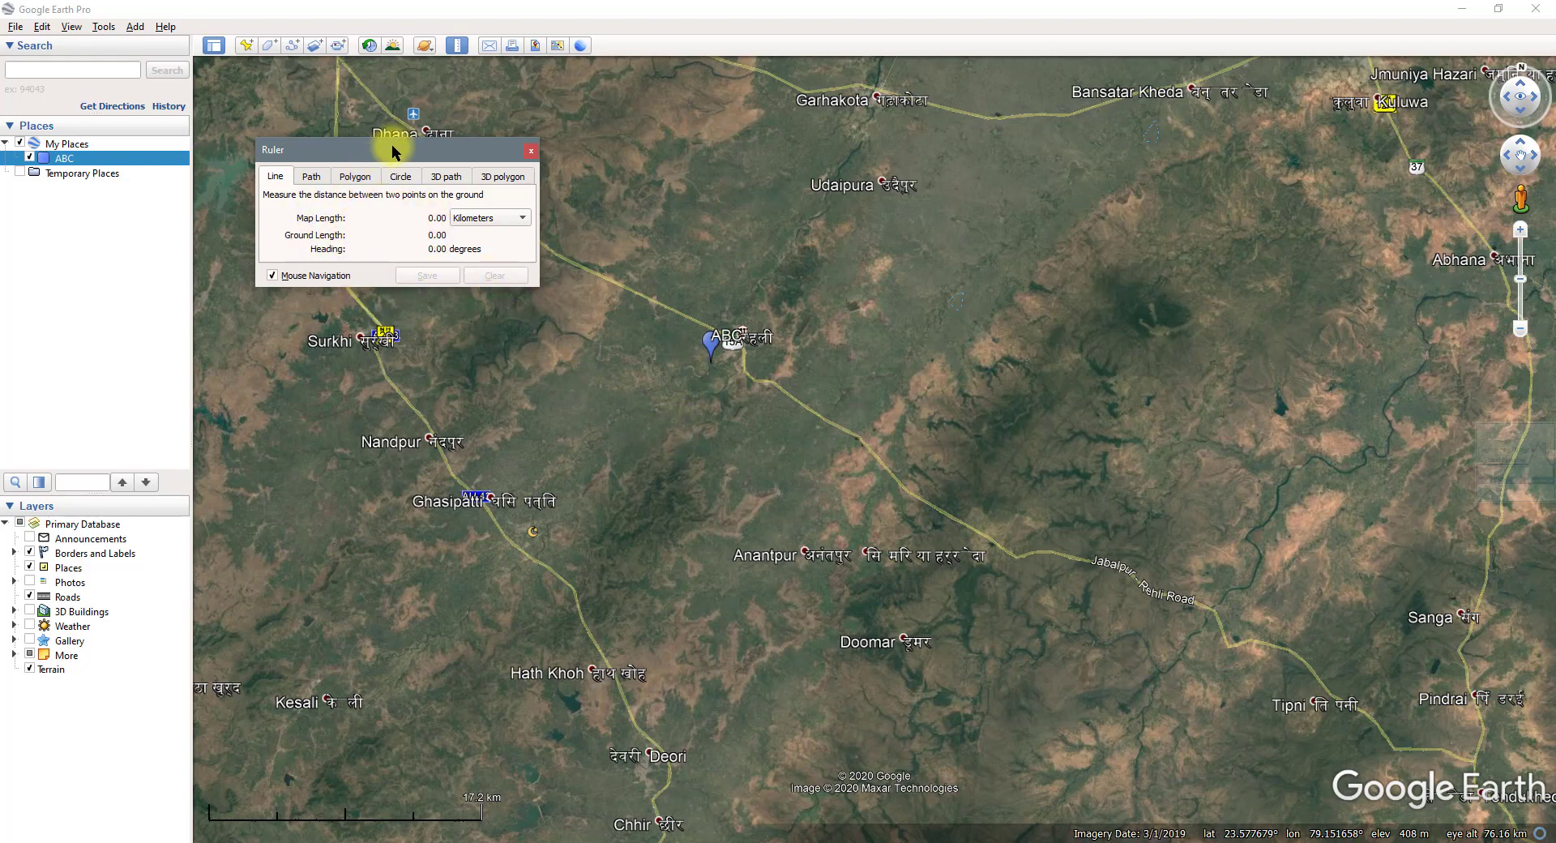
{"action": "left_click_drag", "start_coordinate": [395, 150], "coordinate": [351, 90]}
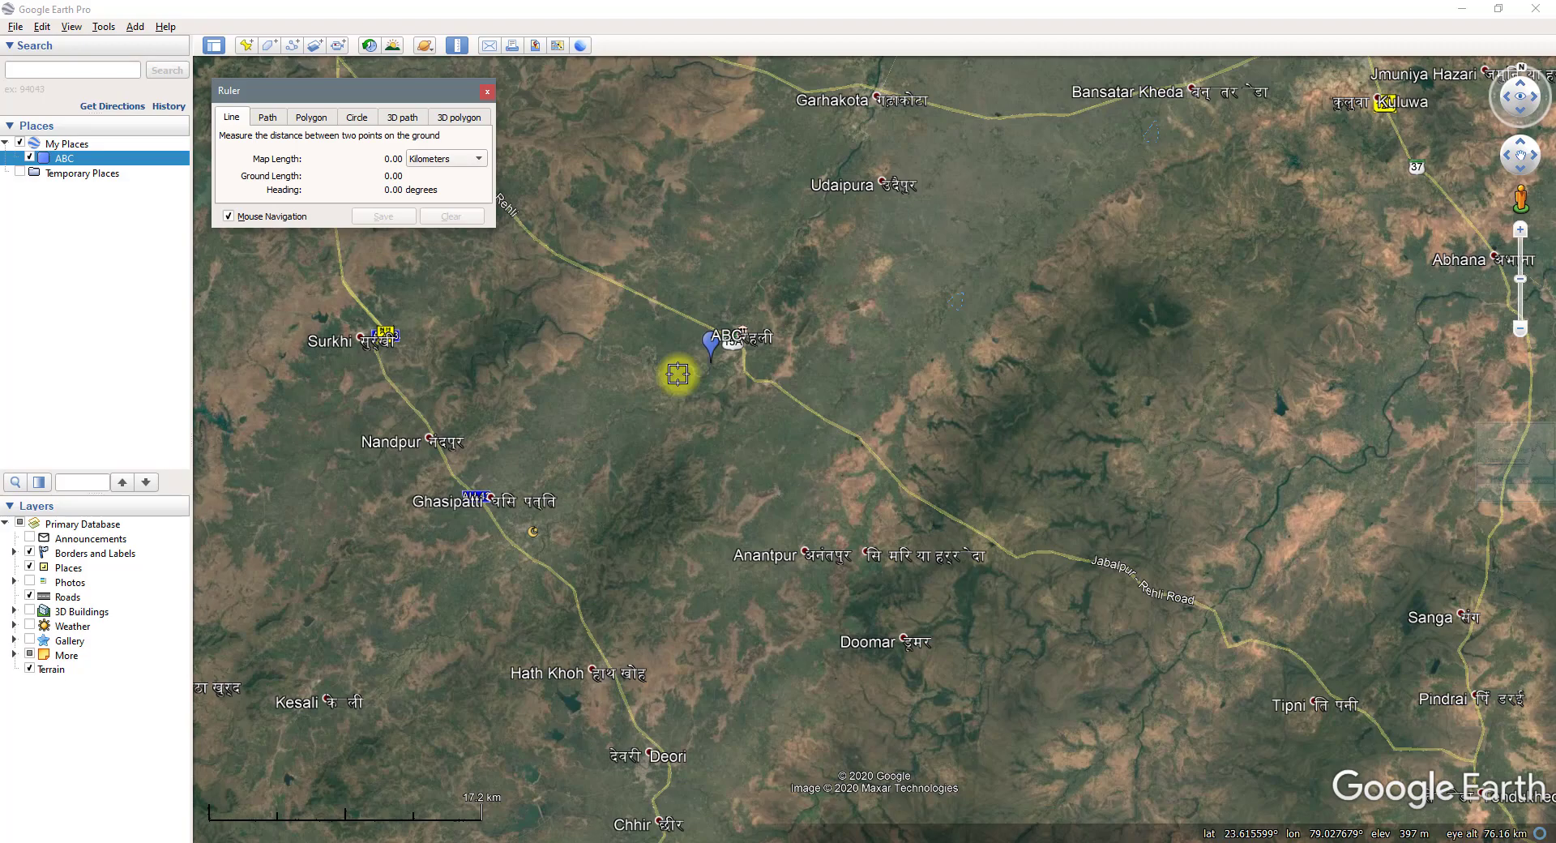
Bring the bare, roughly triangular field southwest of the ABC placemark into close view so its whole boundary can be examined
{"action": "scroll", "coordinate": [678, 374], "scroll_direction": "up", "scroll_amount": 5}
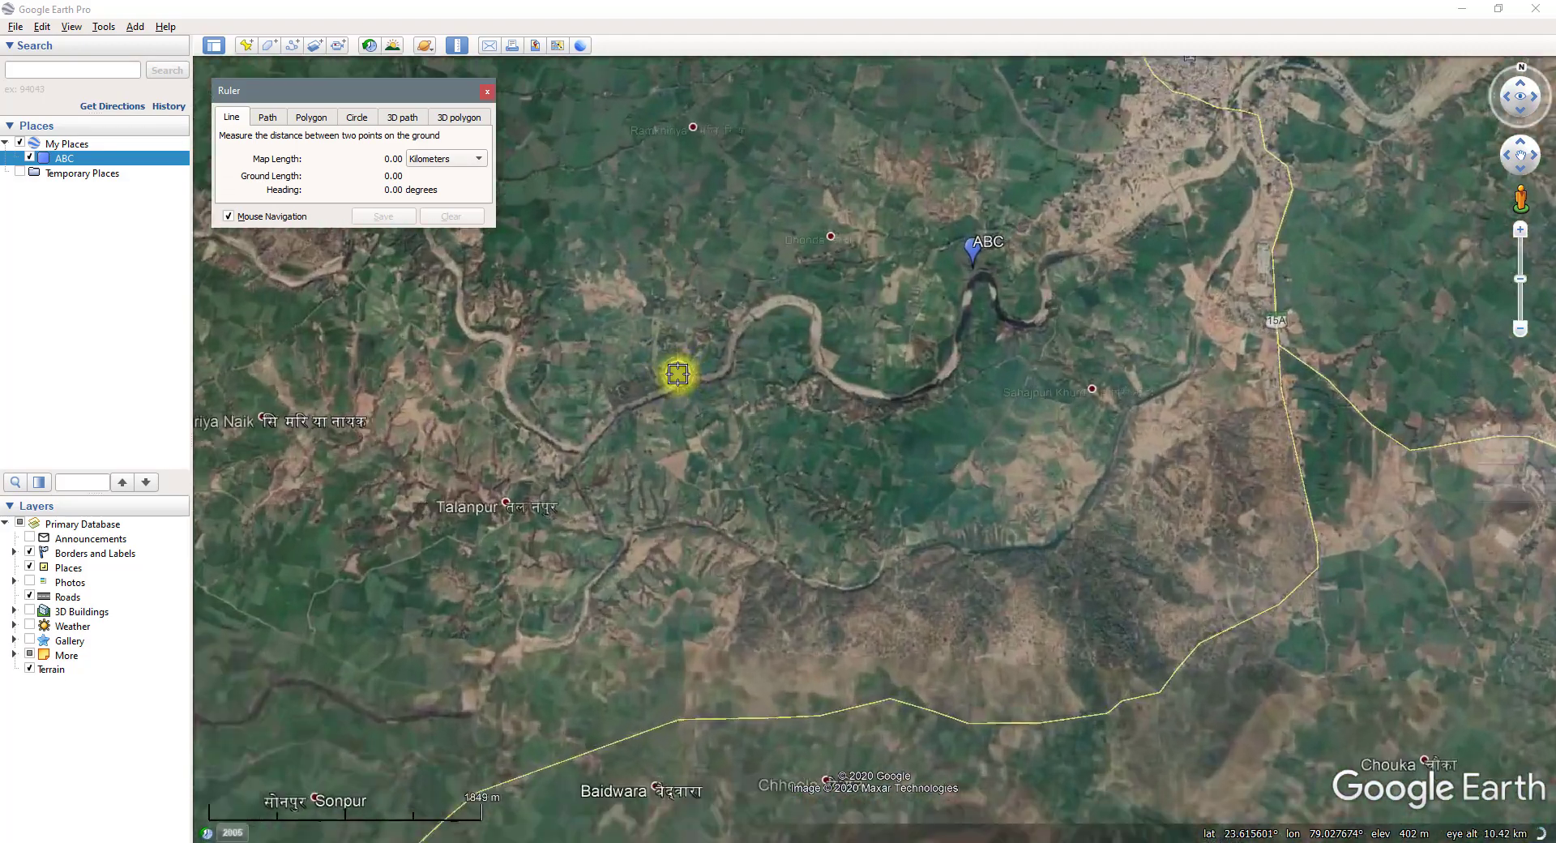
{"action": "scroll", "coordinate": [678, 374], "scroll_direction": "up", "scroll_amount": 4}
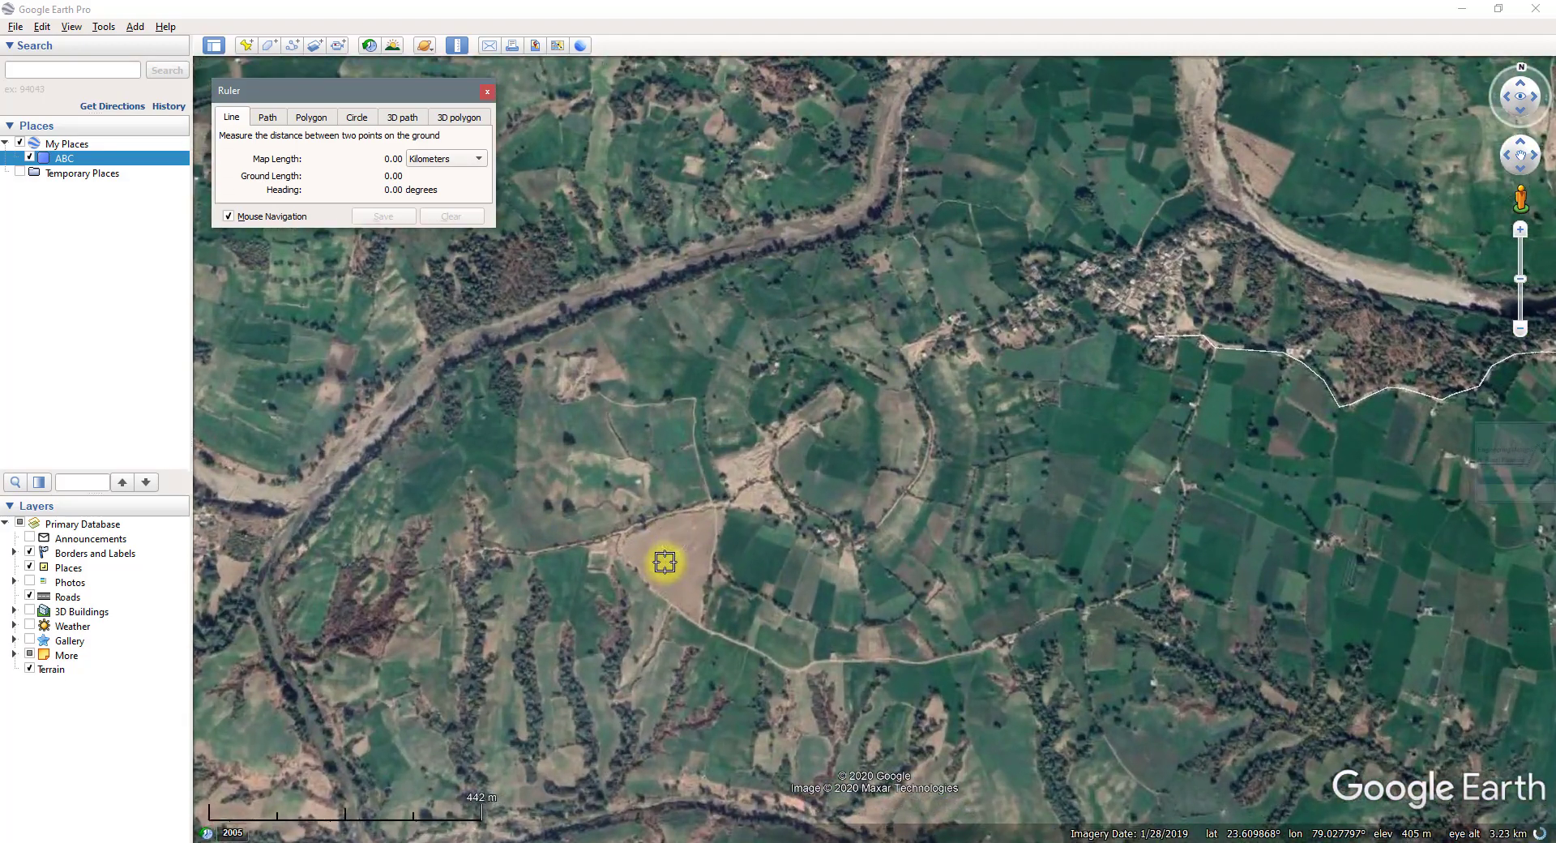
{"action": "scroll", "coordinate": [665, 561], "scroll_direction": "up", "scroll_amount": 3}
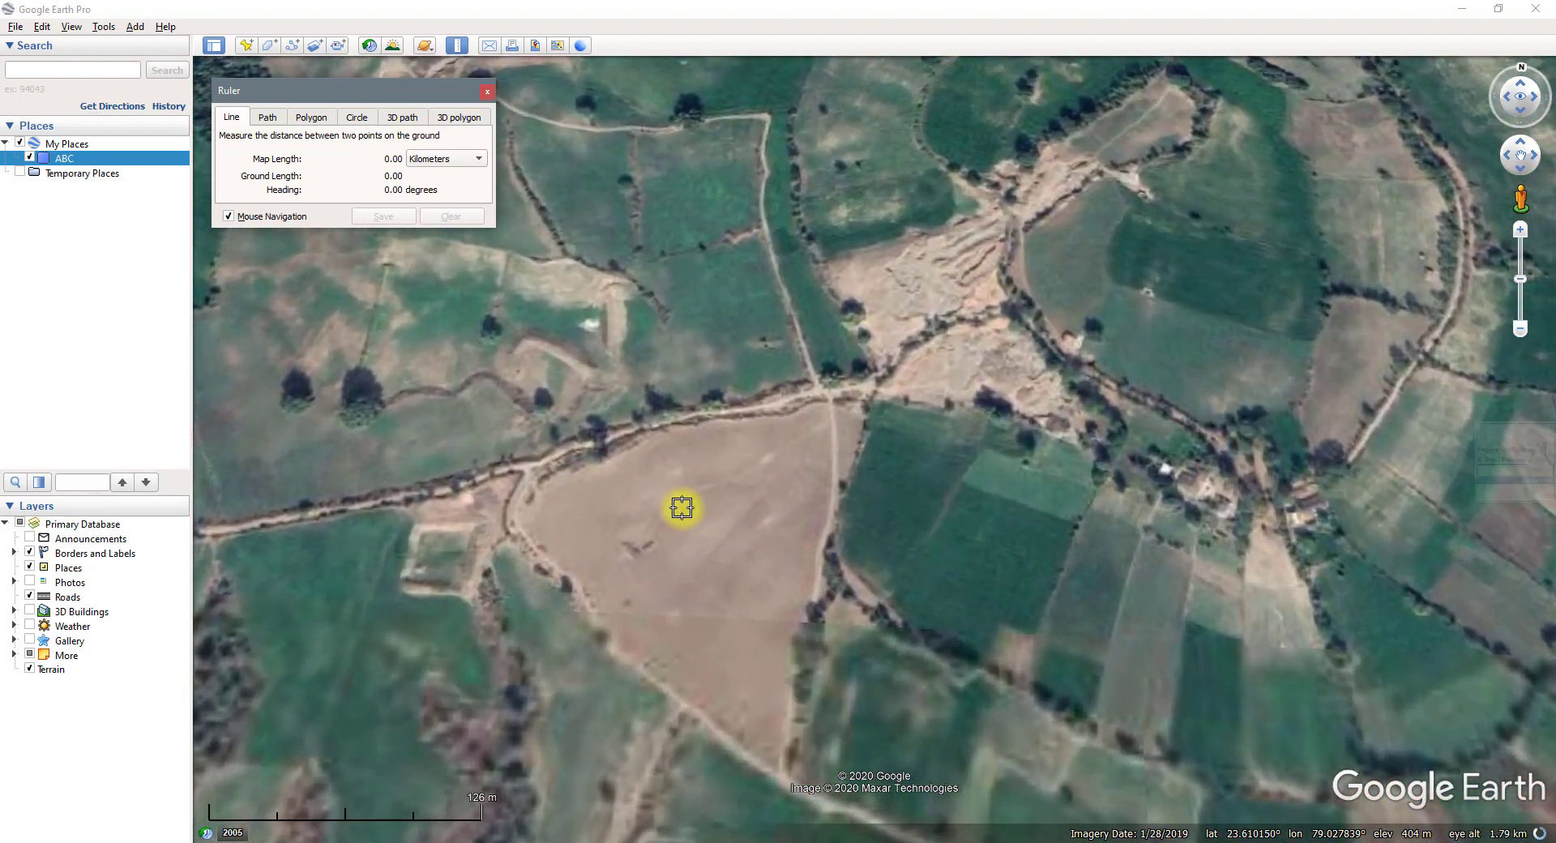
{"action": "left_click_drag", "start_coordinate": [683, 511], "coordinate": [730, 381]}
{"action": "scroll", "coordinate": [771, 455], "scroll_direction": "up", "scroll_amount": 3}
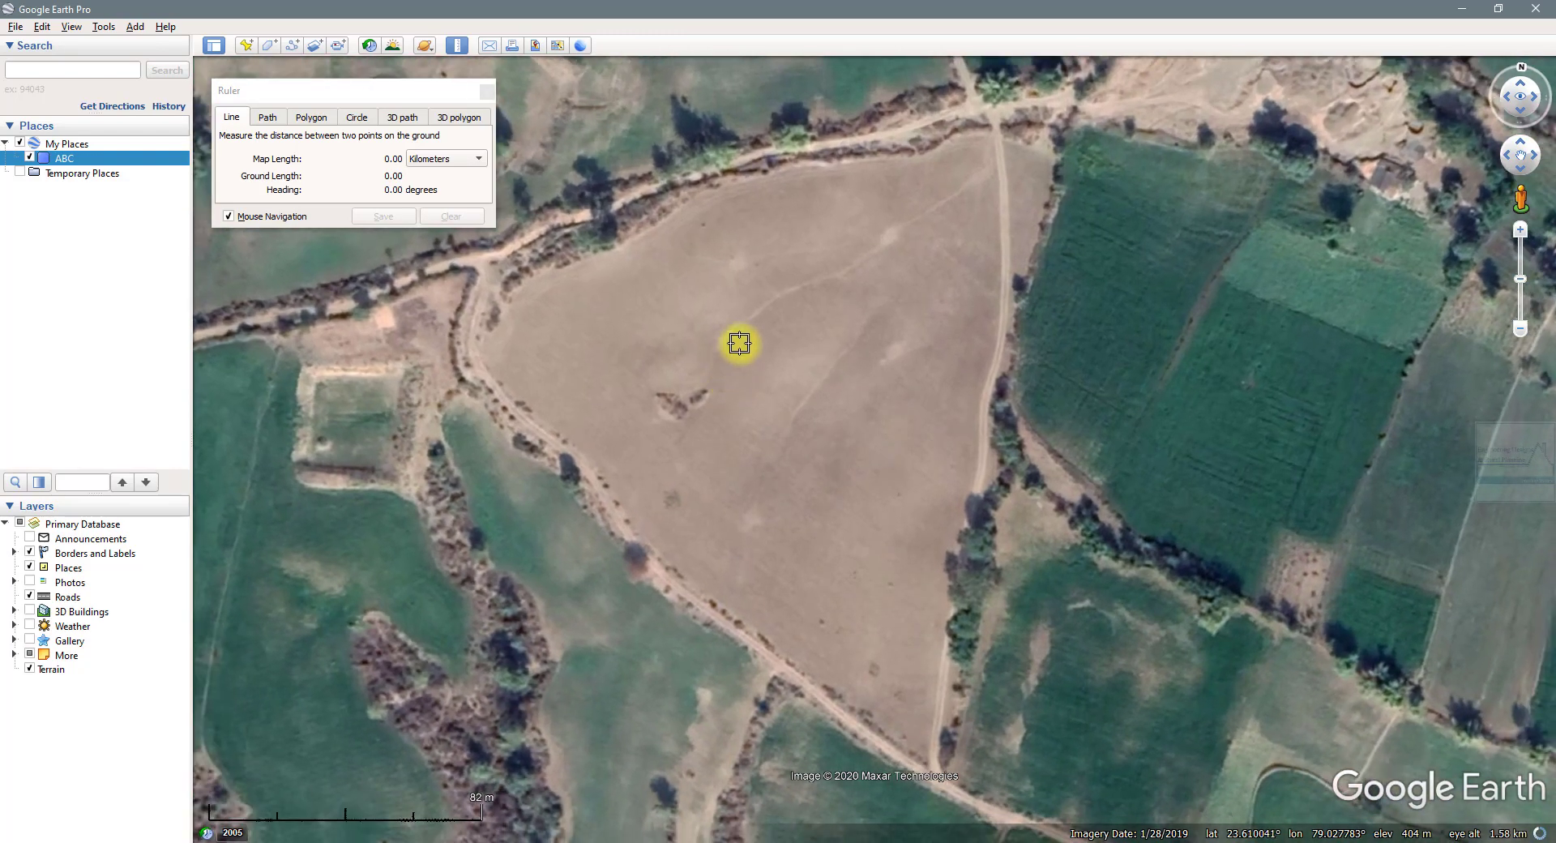
{"action": "mouse_move", "coordinate": [740, 319]}
{"action": "right_mouse_down"}
{"action": "mouse_move", "coordinate": [741, 388]}
{"action": "mouse_move", "coordinate": [742, 314]}
{"action": "right_mouse_up"}
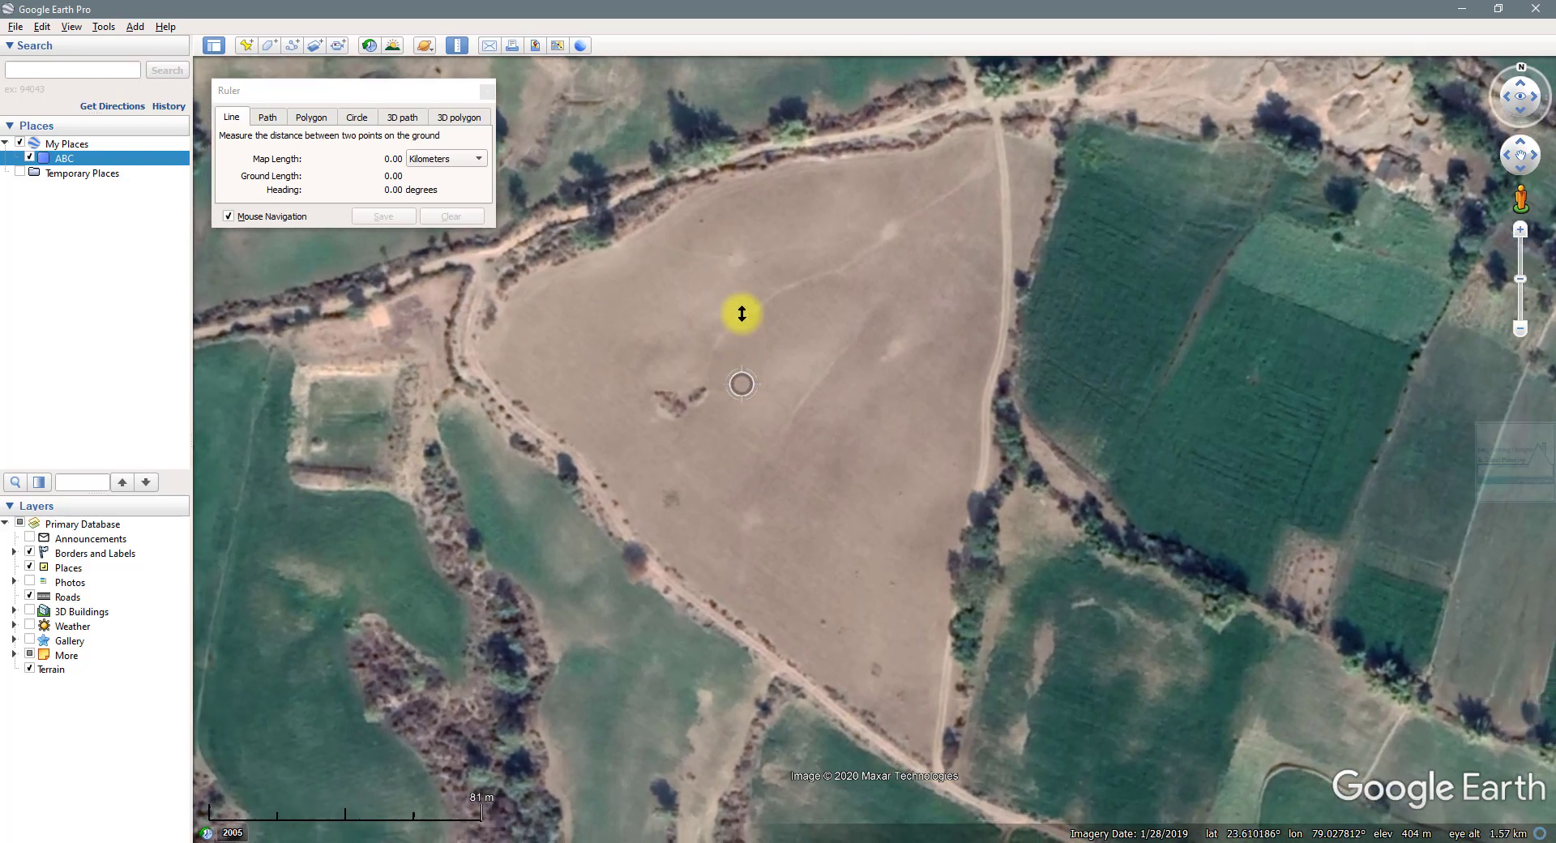
{"action": "left_click_drag", "start_coordinate": [712, 377], "coordinate": [745, 397]}
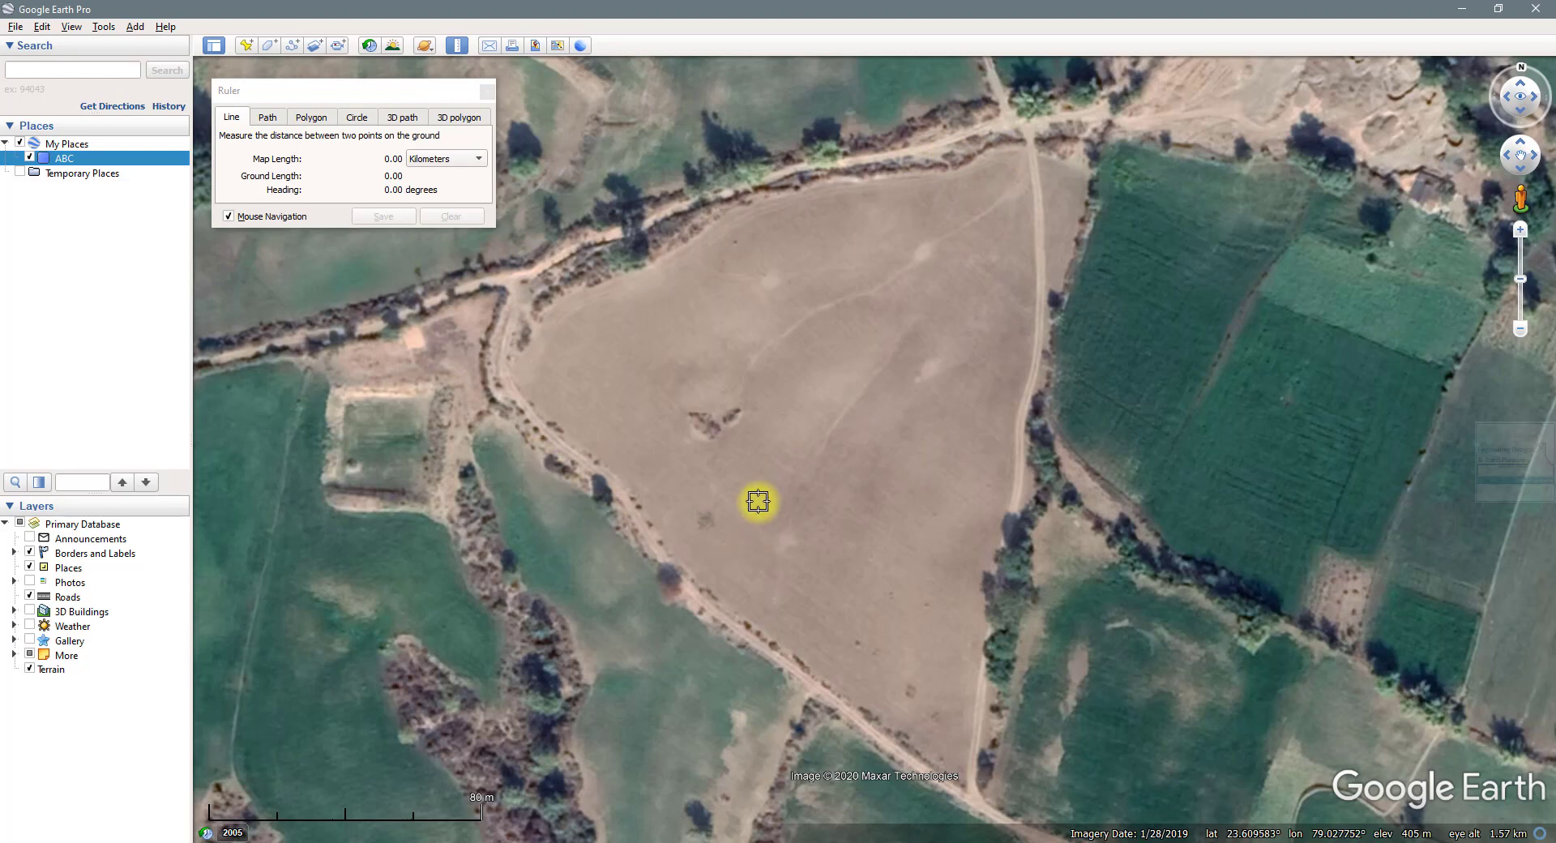
{"action": "left_click_drag", "start_coordinate": [763, 473], "coordinate": [769, 449]}
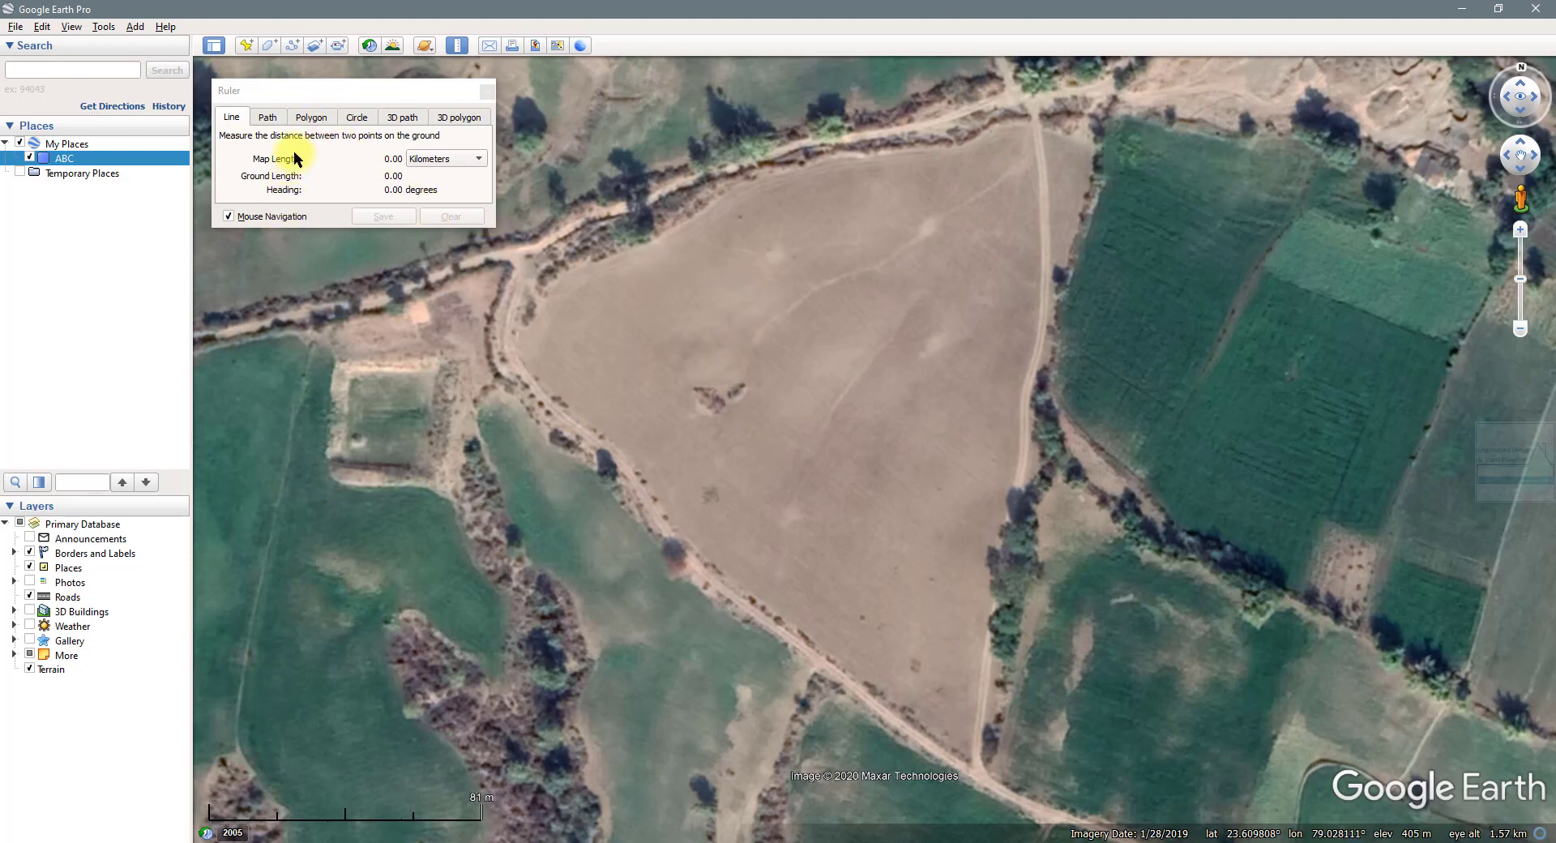
Set the Ruler to measure a polygon, with the perimeter in meters and the area in acres
{"action": "left_click", "coordinate": [310, 118]}
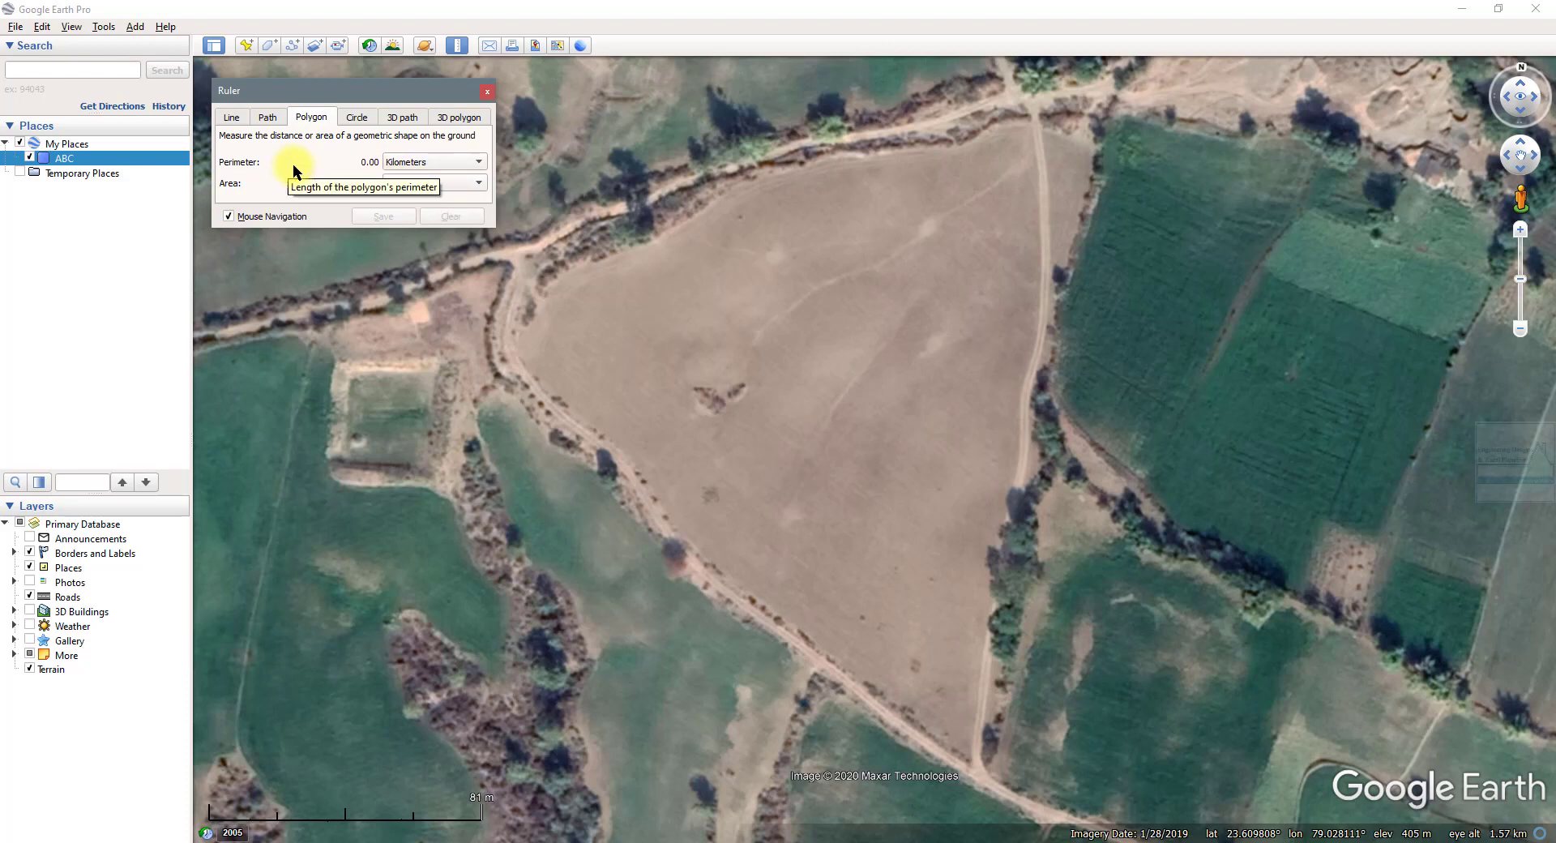
{"action": "left_click", "coordinate": [455, 162]}
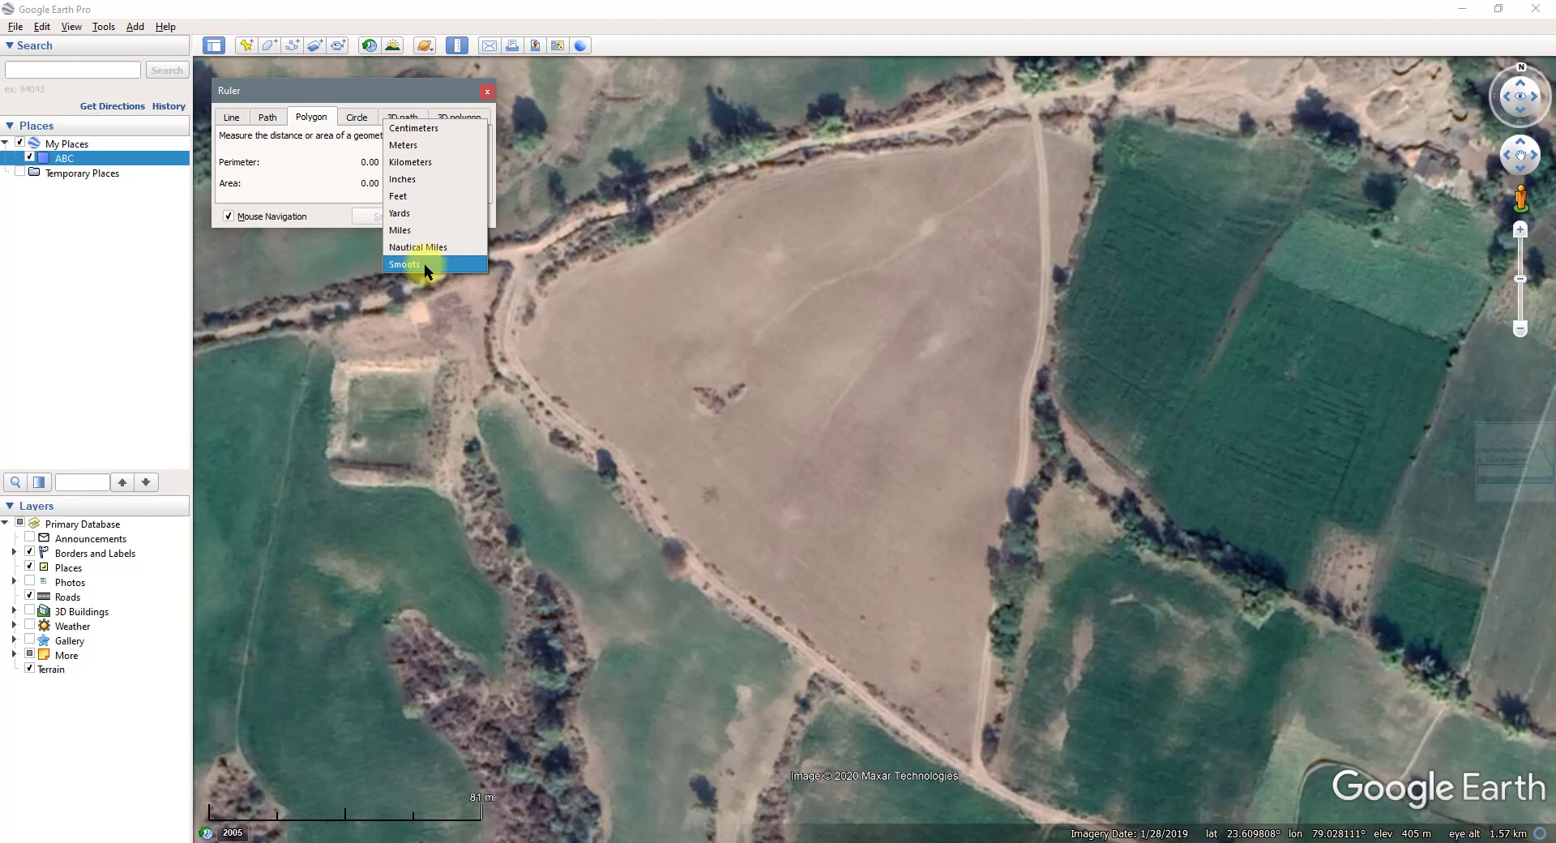
{"action": "left_click", "coordinate": [345, 169]}
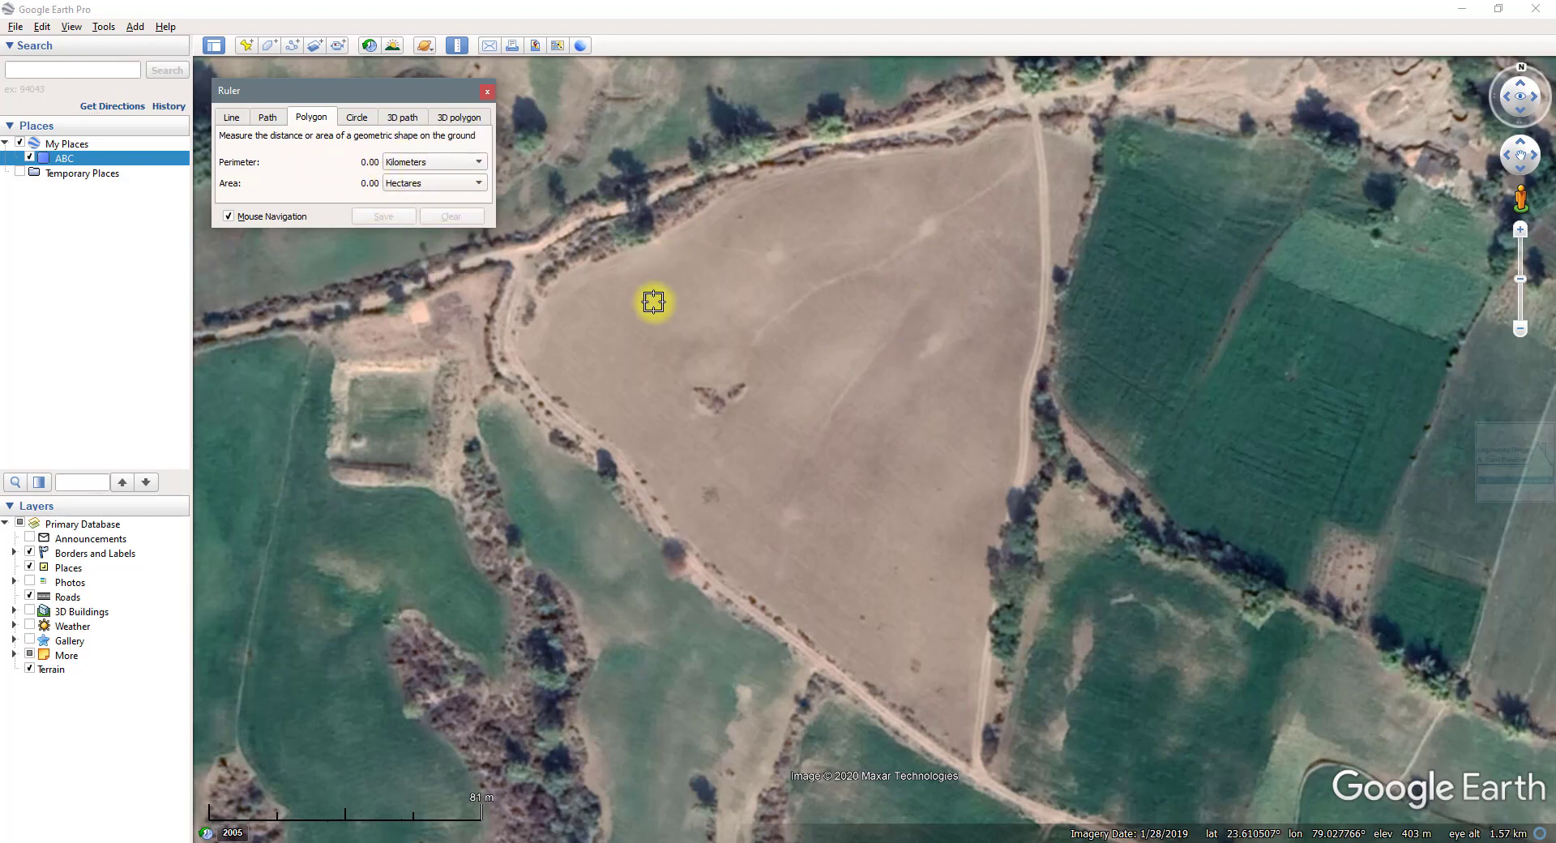
{"action": "left_click", "coordinate": [455, 161]}
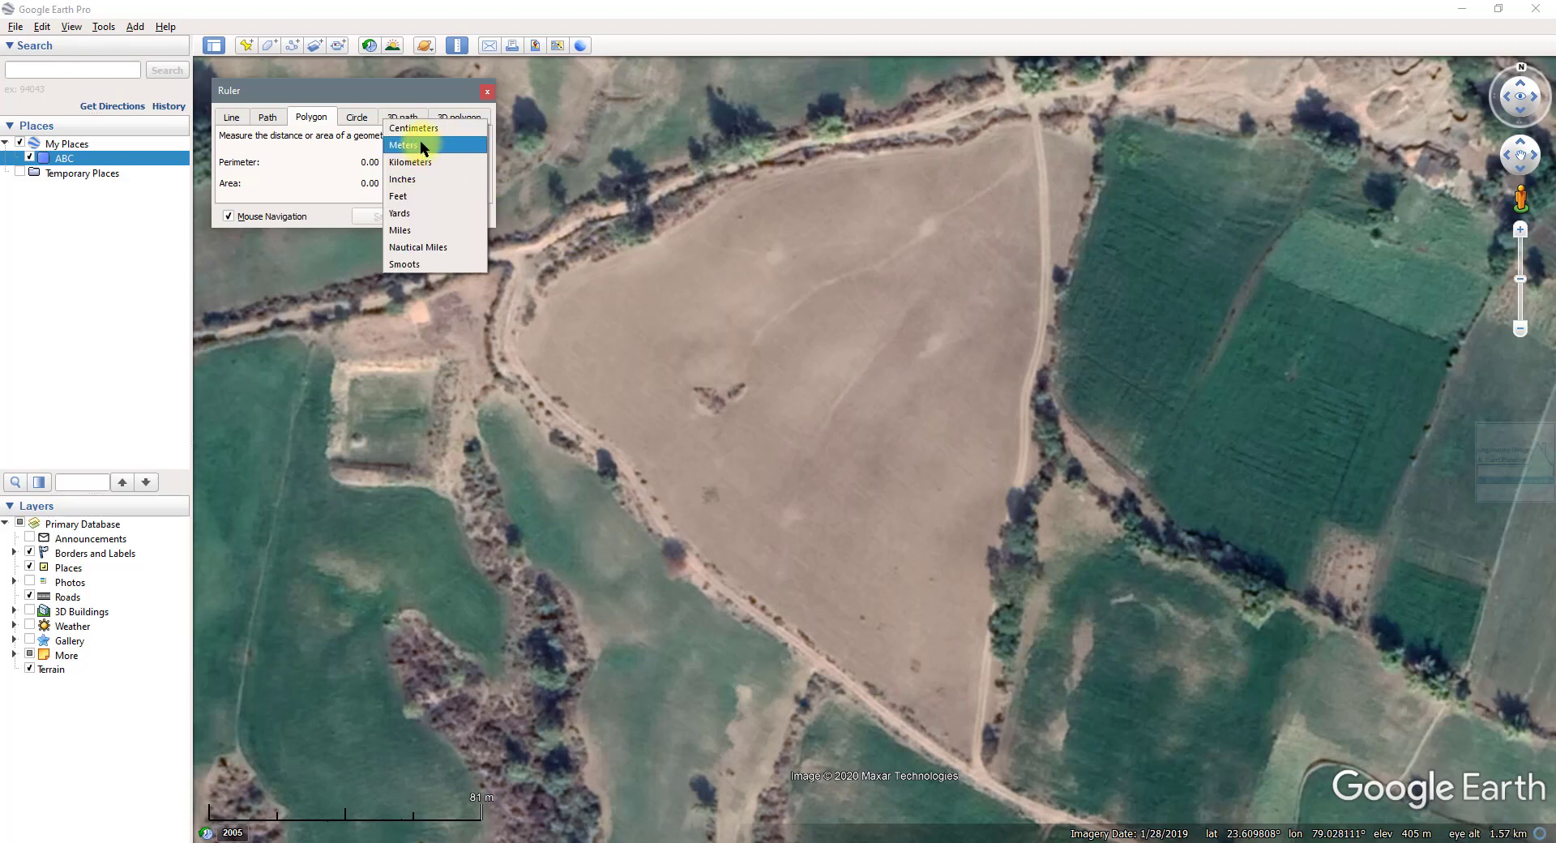
{"action": "left_click", "coordinate": [421, 146]}
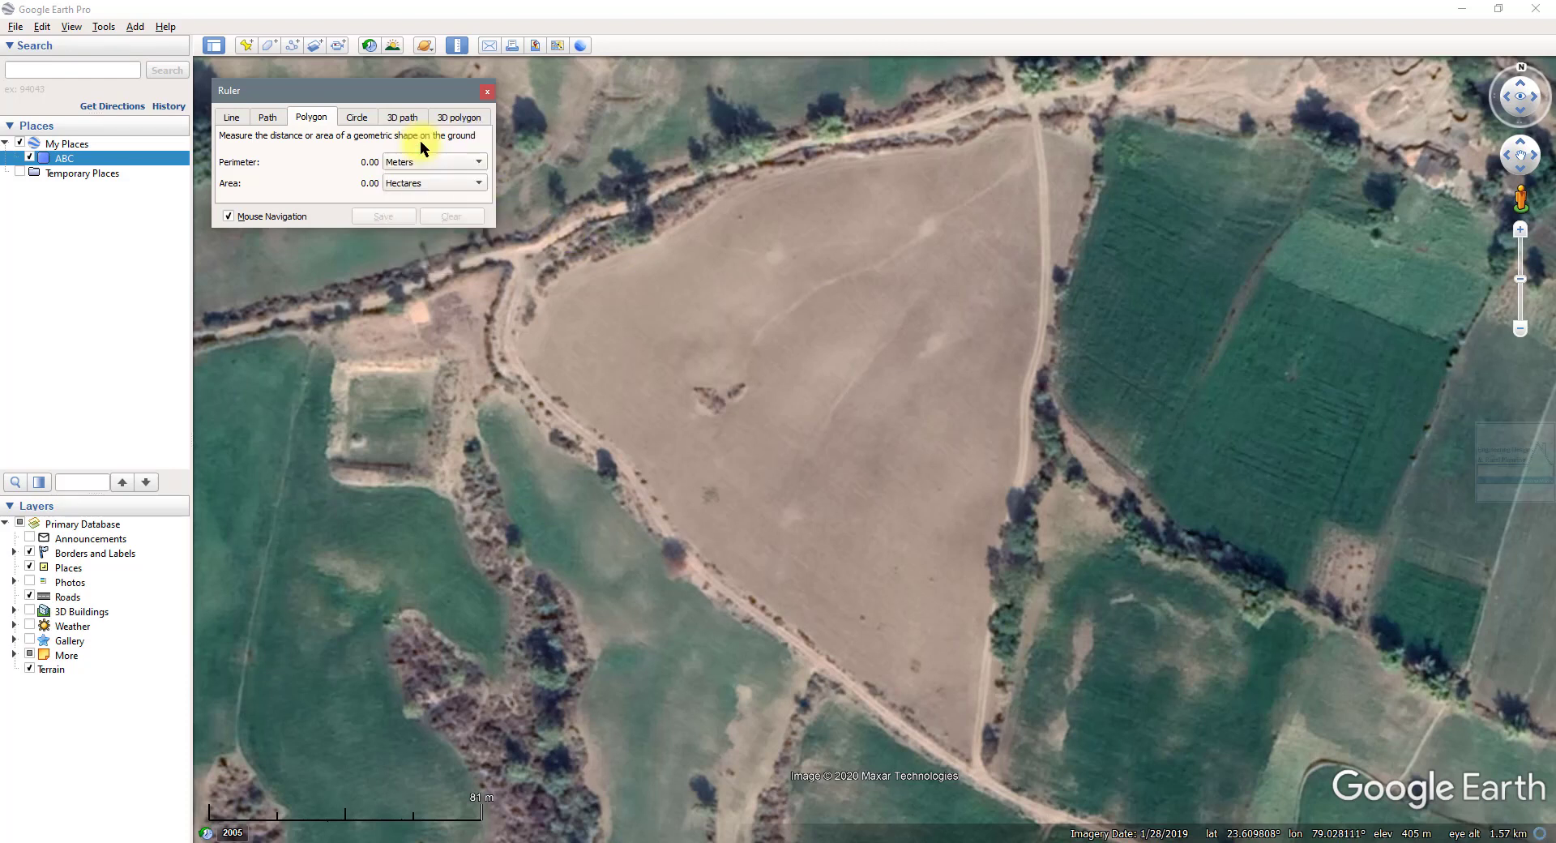
{"action": "left_click", "coordinate": [468, 183]}
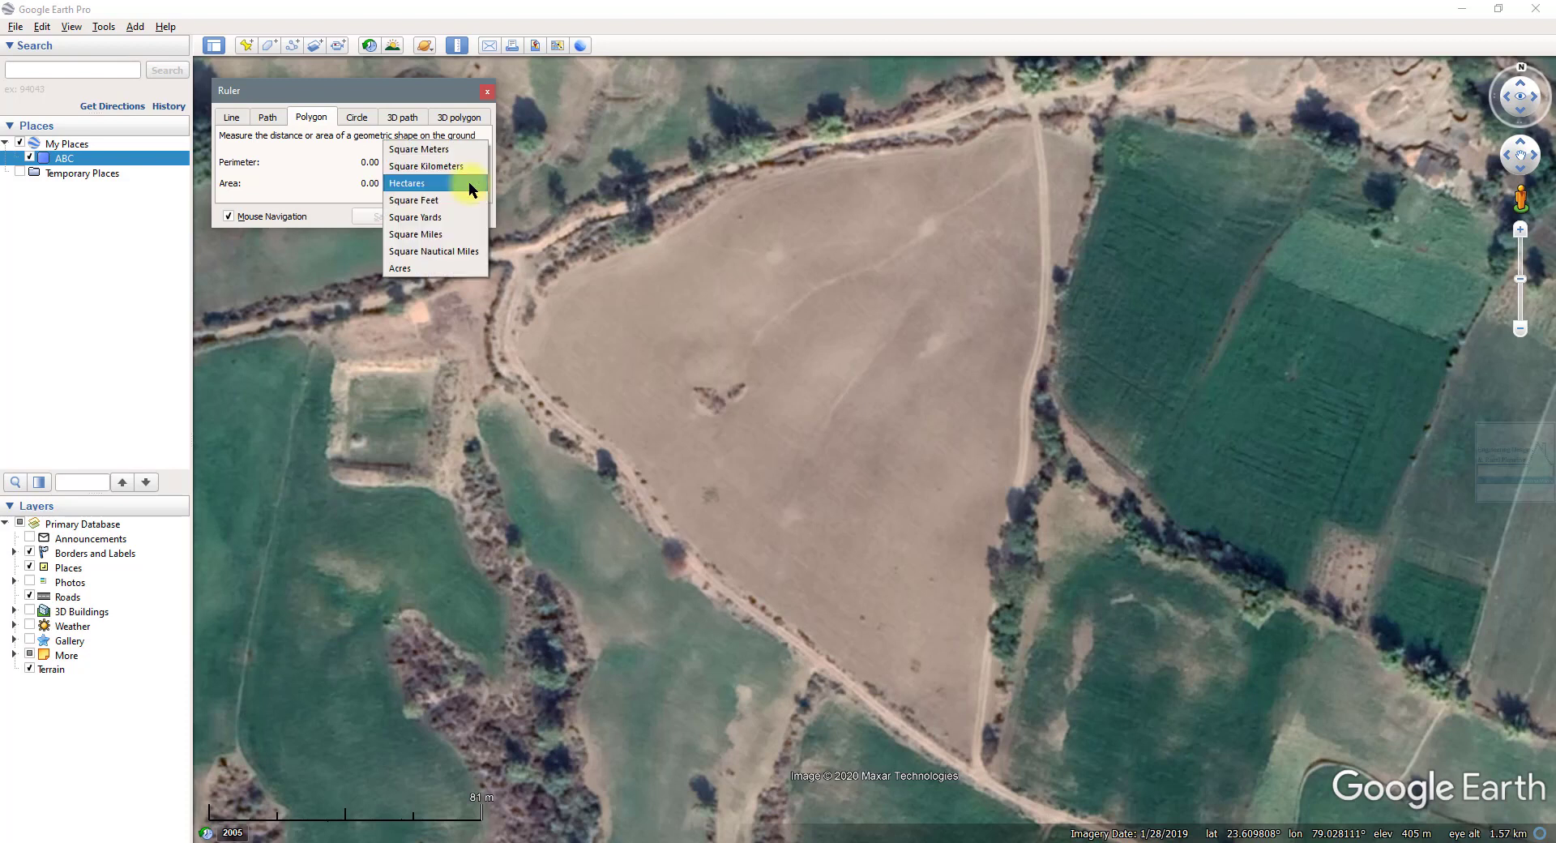
{"action": "left_click", "coordinate": [423, 268]}
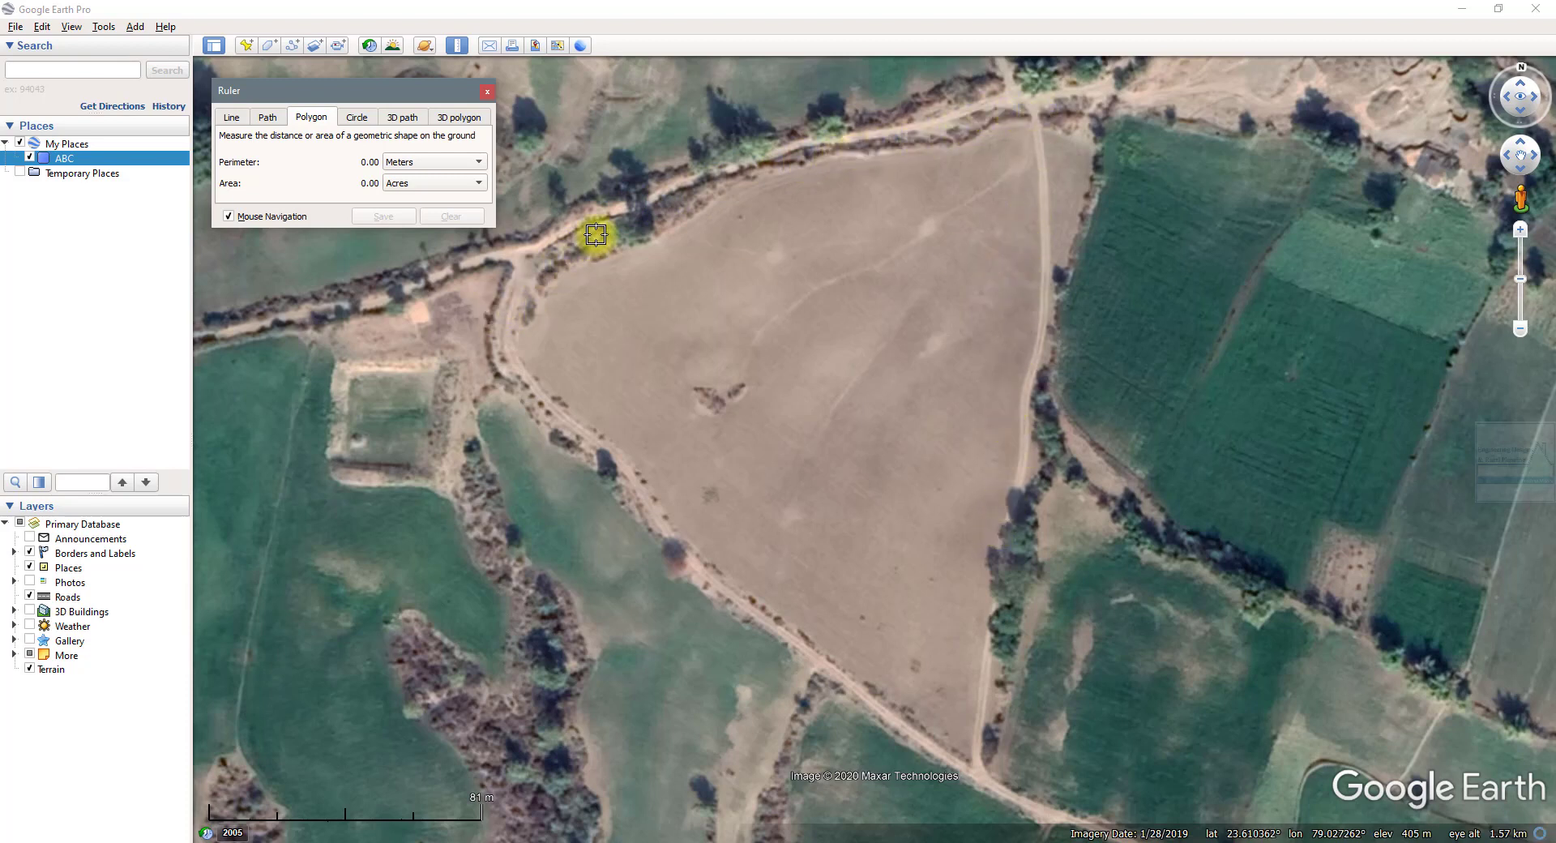
Start the Ruler polygon at the bare field's northwest corner and trace its tree-lined northern boundary to roughly two-thirds of its length
{"action": "left_click_drag", "start_coordinate": [595, 235], "coordinate": [597, 313]}
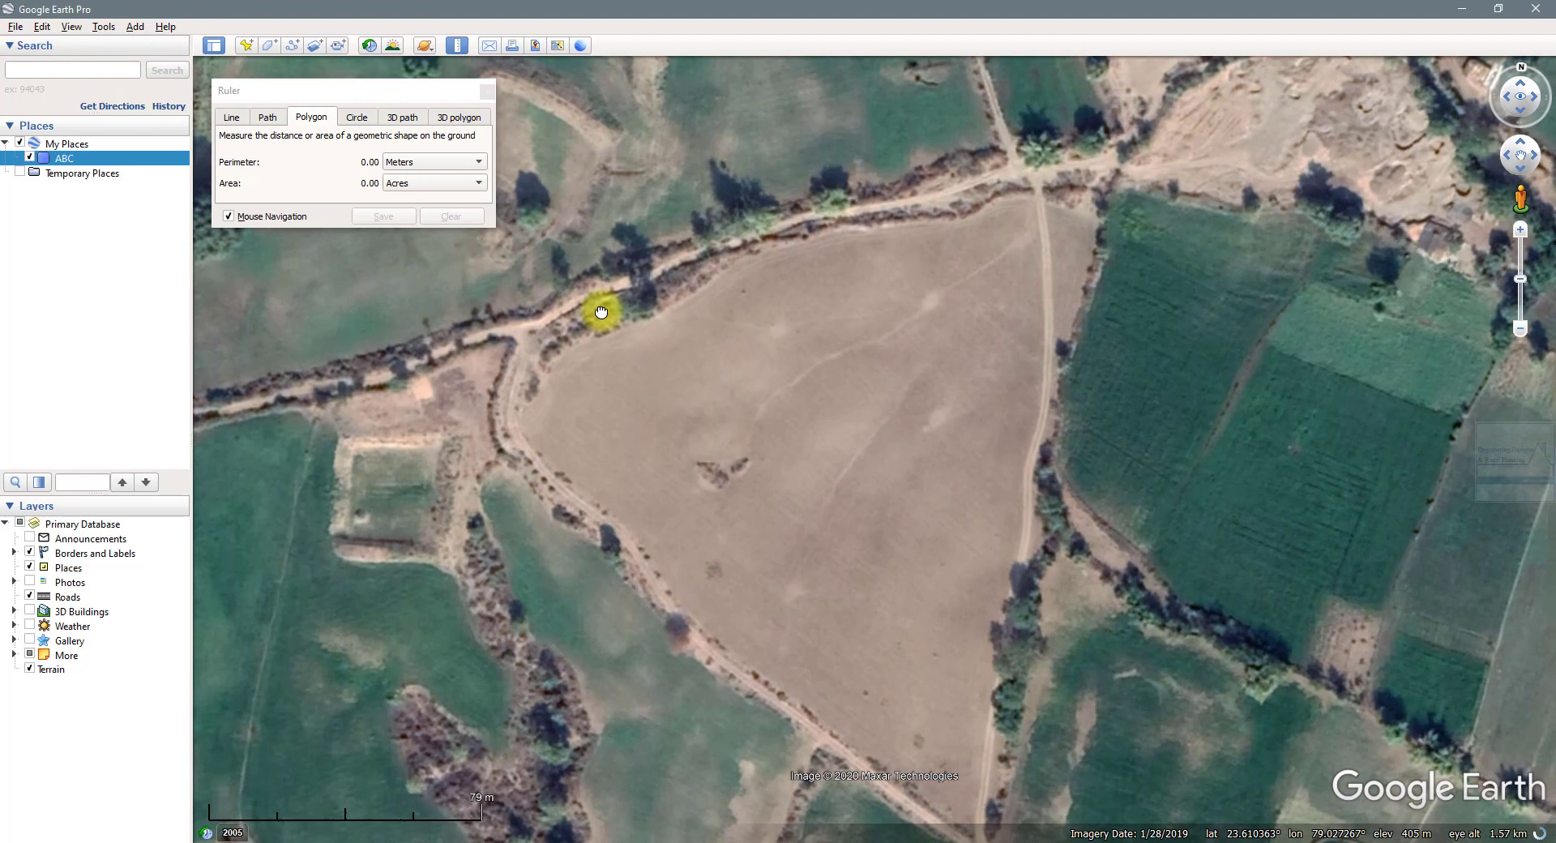
{"action": "left_click", "coordinate": [546, 352]}
{"action": "left_click", "coordinate": [592, 322]}
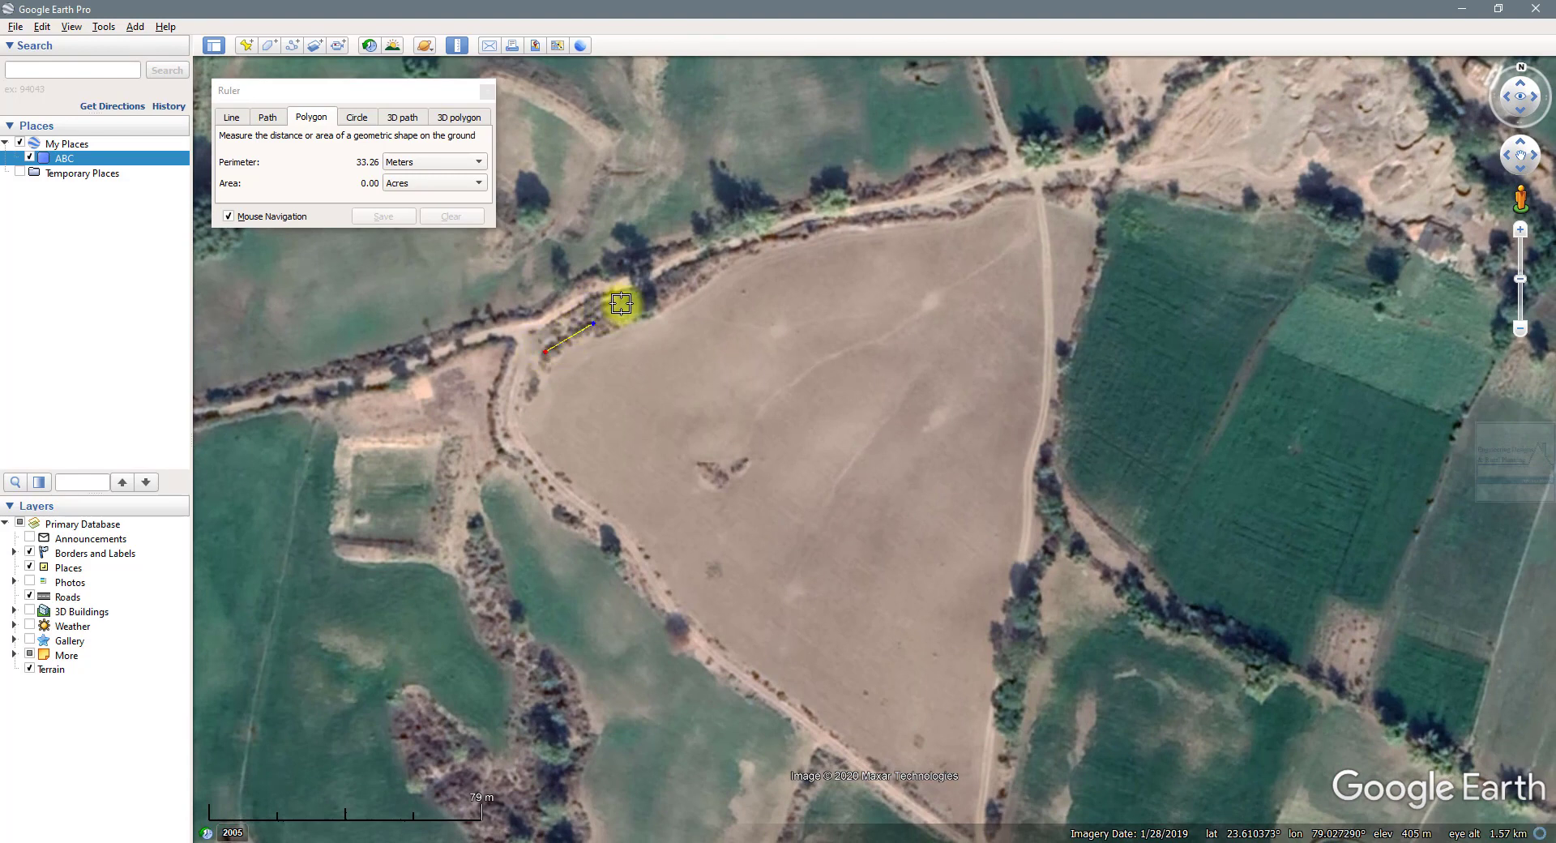
{"action": "scroll", "coordinate": [625, 301], "scroll_direction": "up", "scroll_amount": 2}
{"action": "left_click", "coordinate": [624, 300]}
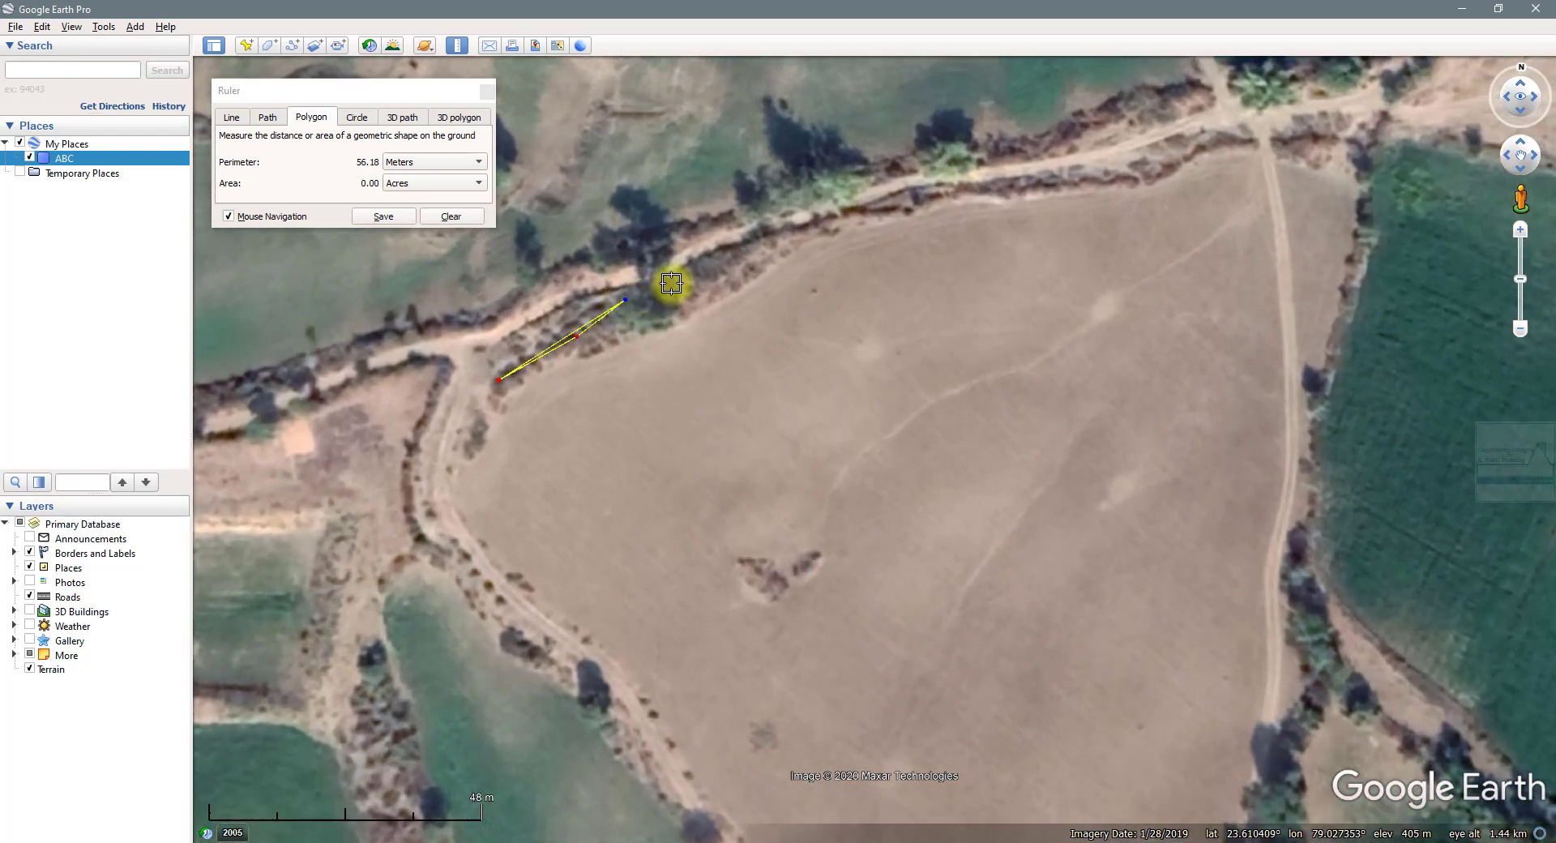
{"action": "left_click", "coordinate": [708, 275]}
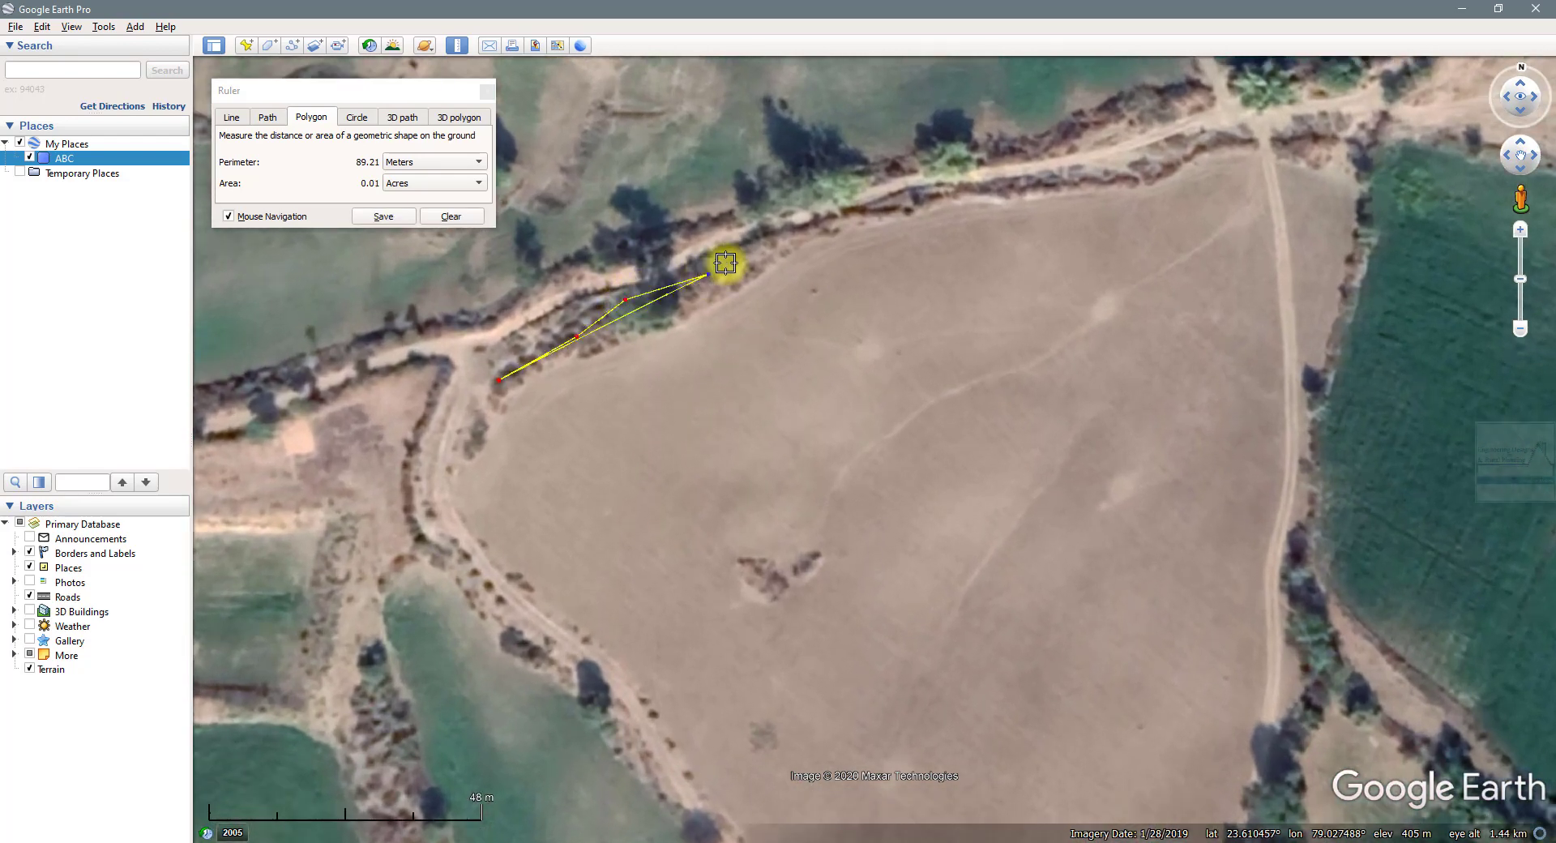
{"action": "left_click", "coordinate": [767, 244]}
{"action": "left_click", "coordinate": [826, 230]}
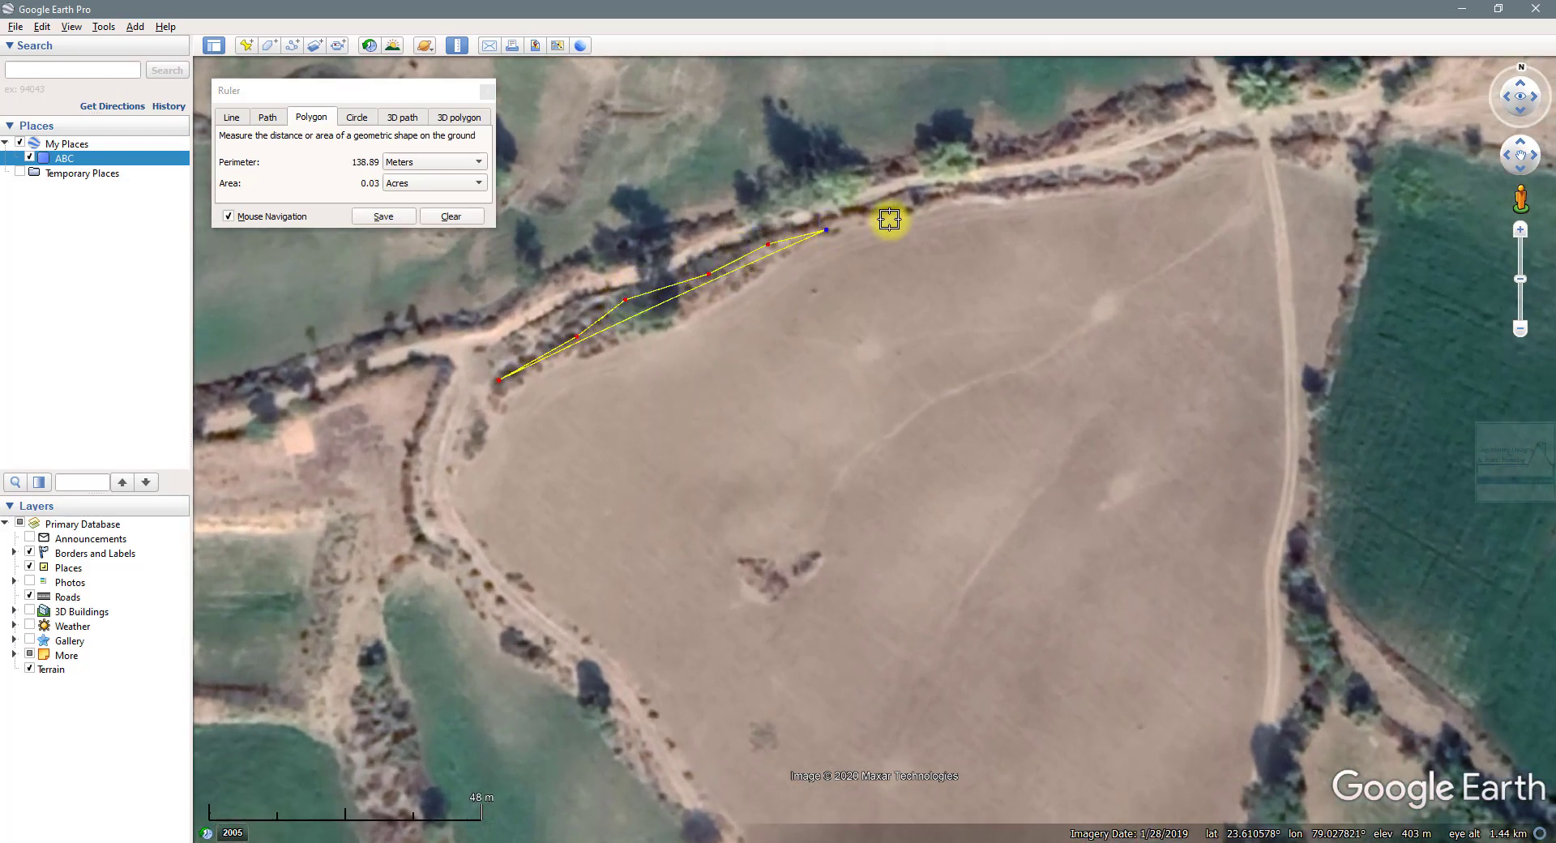
{"action": "left_click", "coordinate": [889, 219]}
{"action": "left_click", "coordinate": [951, 203]}
{"action": "left_click", "coordinate": [1008, 200]}
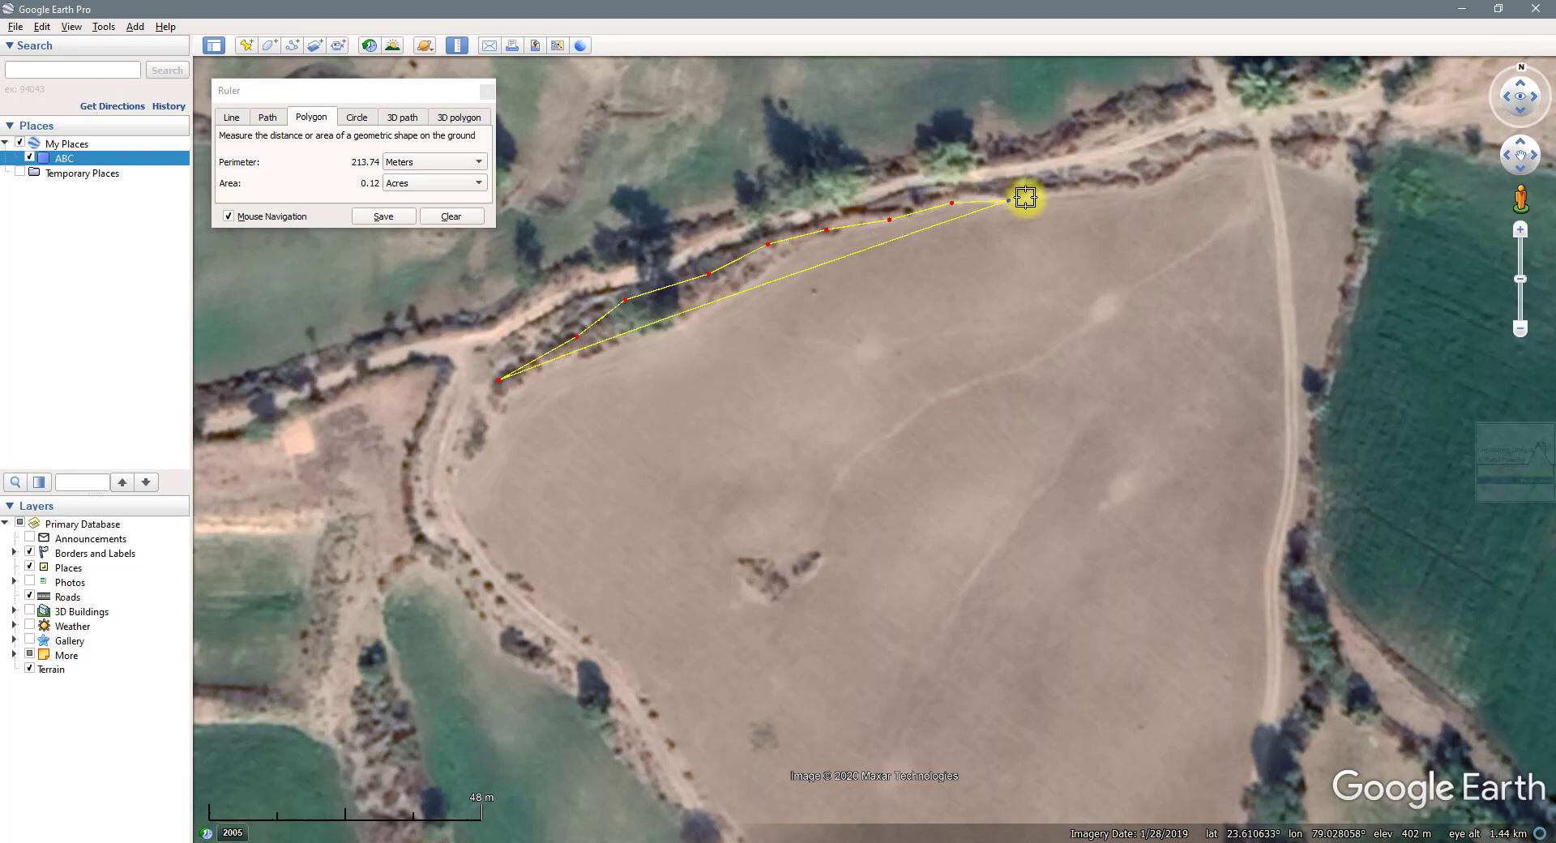
Continue the polygon along the rest of the northern boundary, across the dirt track's upper end, to the field's northeast corner
{"action": "left_click", "coordinate": [1070, 193]}
{"action": "left_click", "coordinate": [1135, 179]}
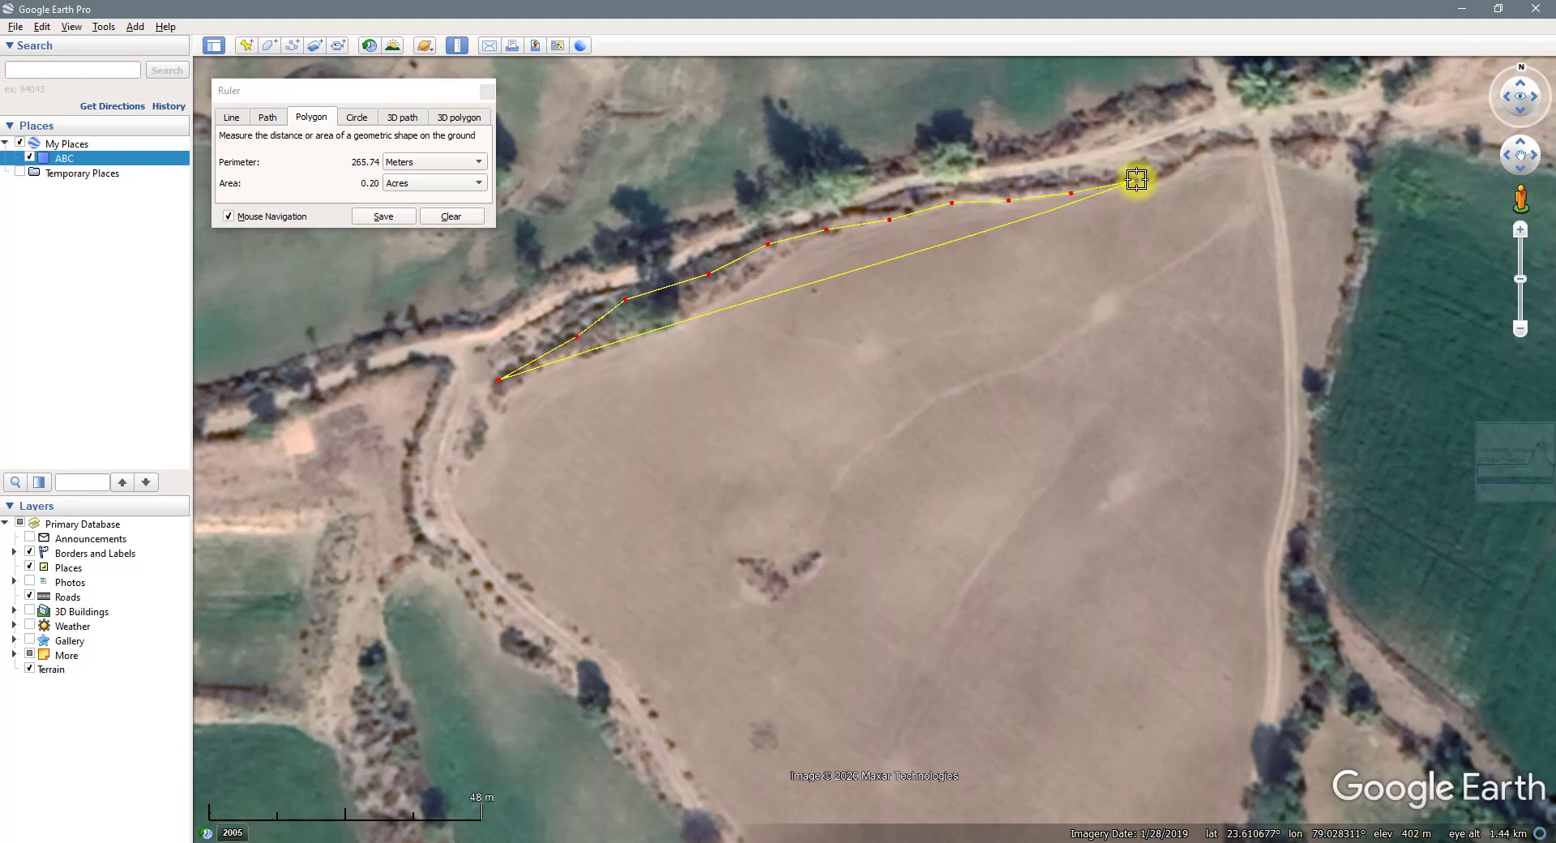
{"action": "left_click", "coordinate": [1165, 172]}
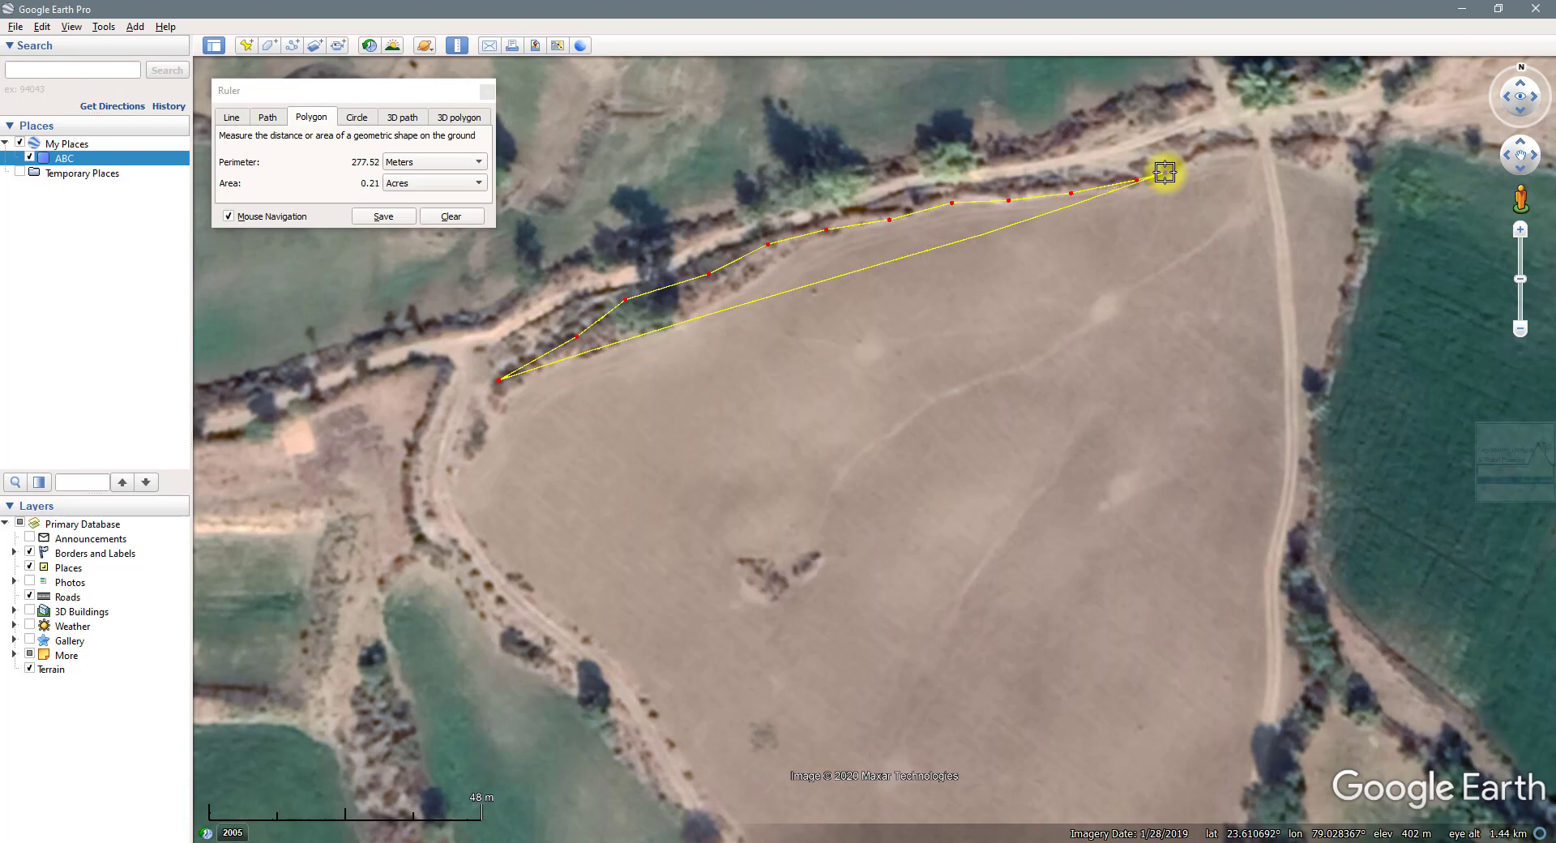
{"action": "left_click", "coordinate": [1194, 149]}
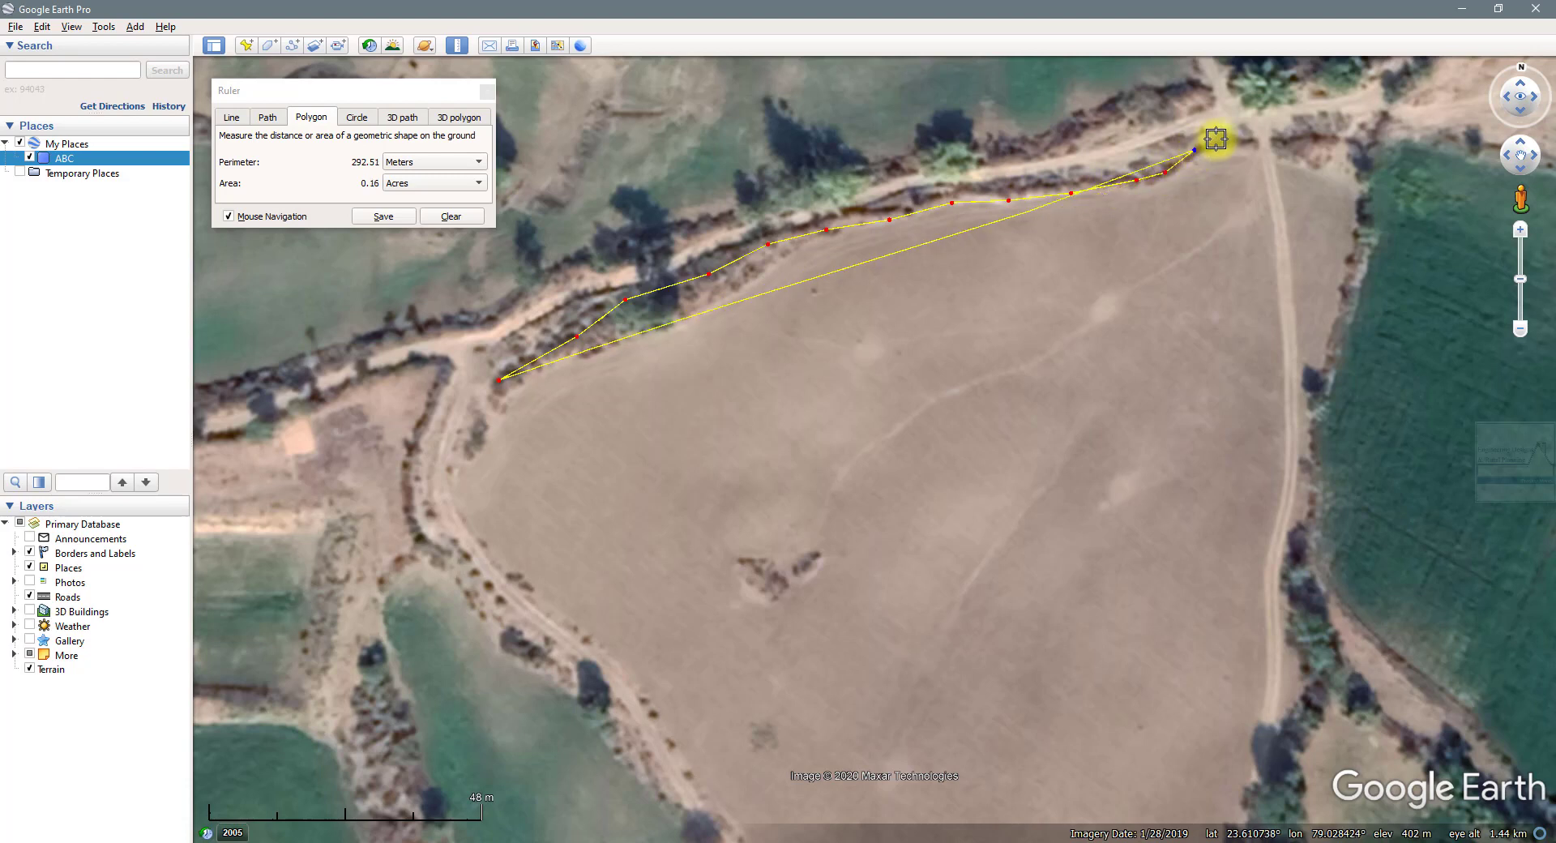
{"action": "left_click", "coordinate": [1223, 138]}
{"action": "left_click", "coordinate": [1254, 138]}
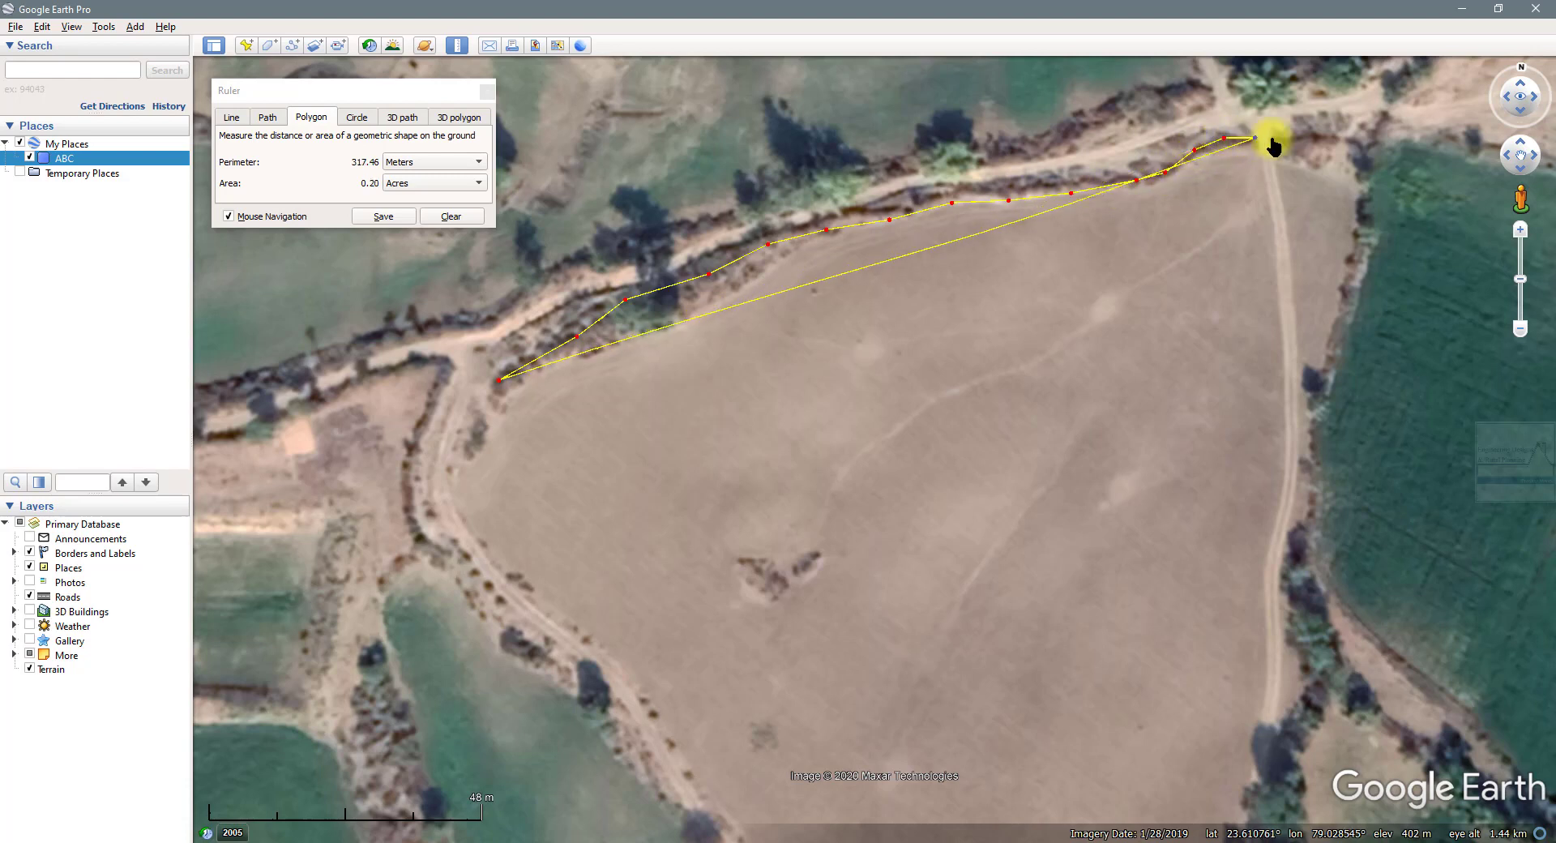
{"action": "left_click", "coordinate": [1286, 138]}
{"action": "left_click", "coordinate": [1323, 138]}
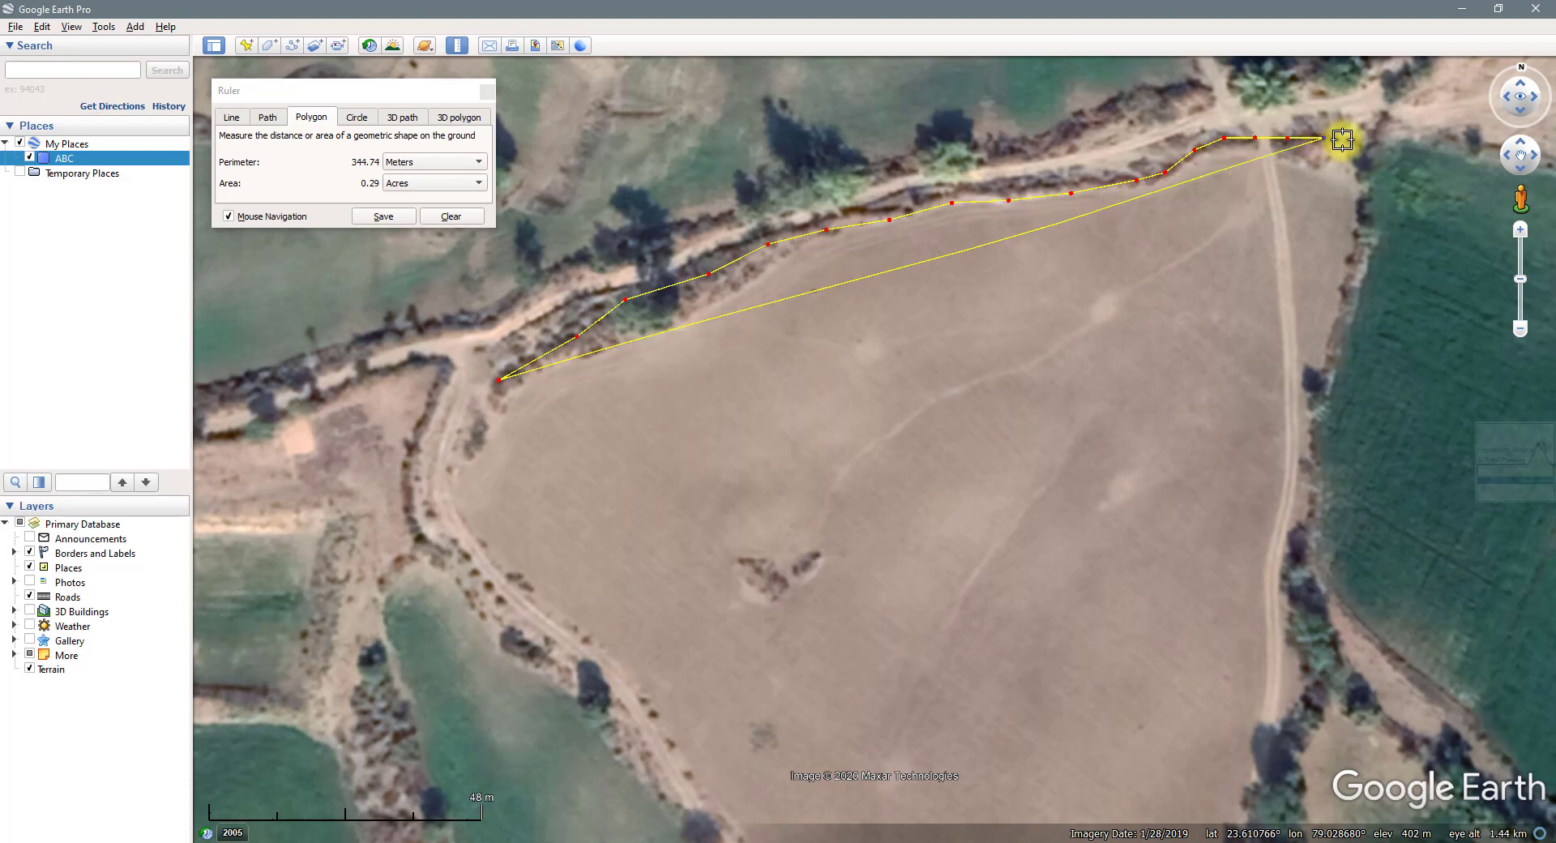
{"action": "left_click", "coordinate": [1358, 146]}
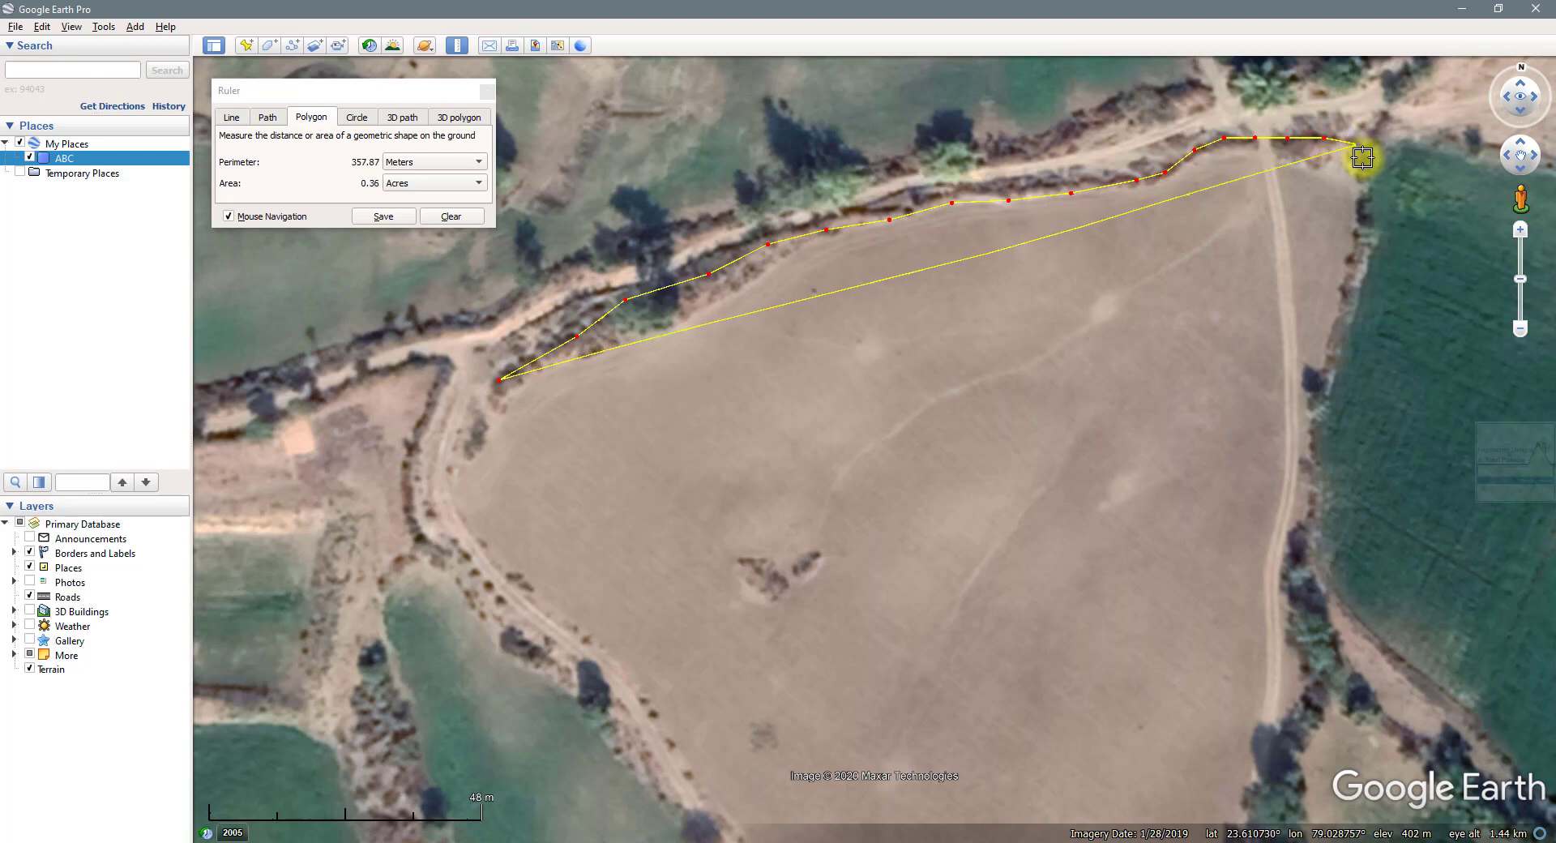
Trace the polygon down the upper eastern boundary beside the green field, as far as the start of the tree line
{"action": "left_click", "coordinate": [1362, 157]}
{"action": "left_click", "coordinate": [1368, 200]}
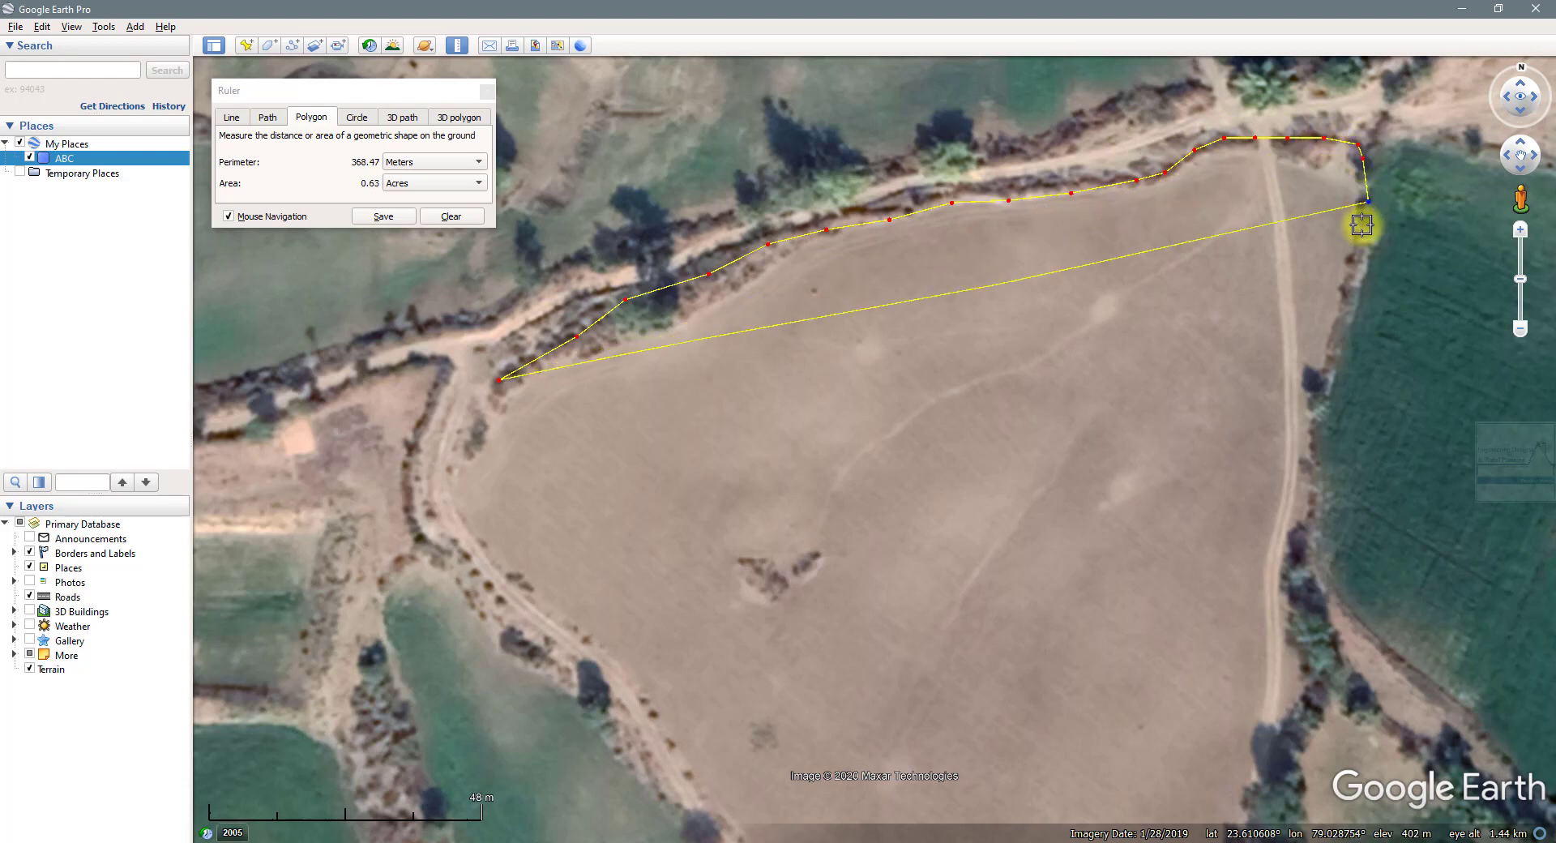
{"action": "left_click", "coordinate": [1342, 281]}
{"action": "left_click", "coordinate": [1333, 344]}
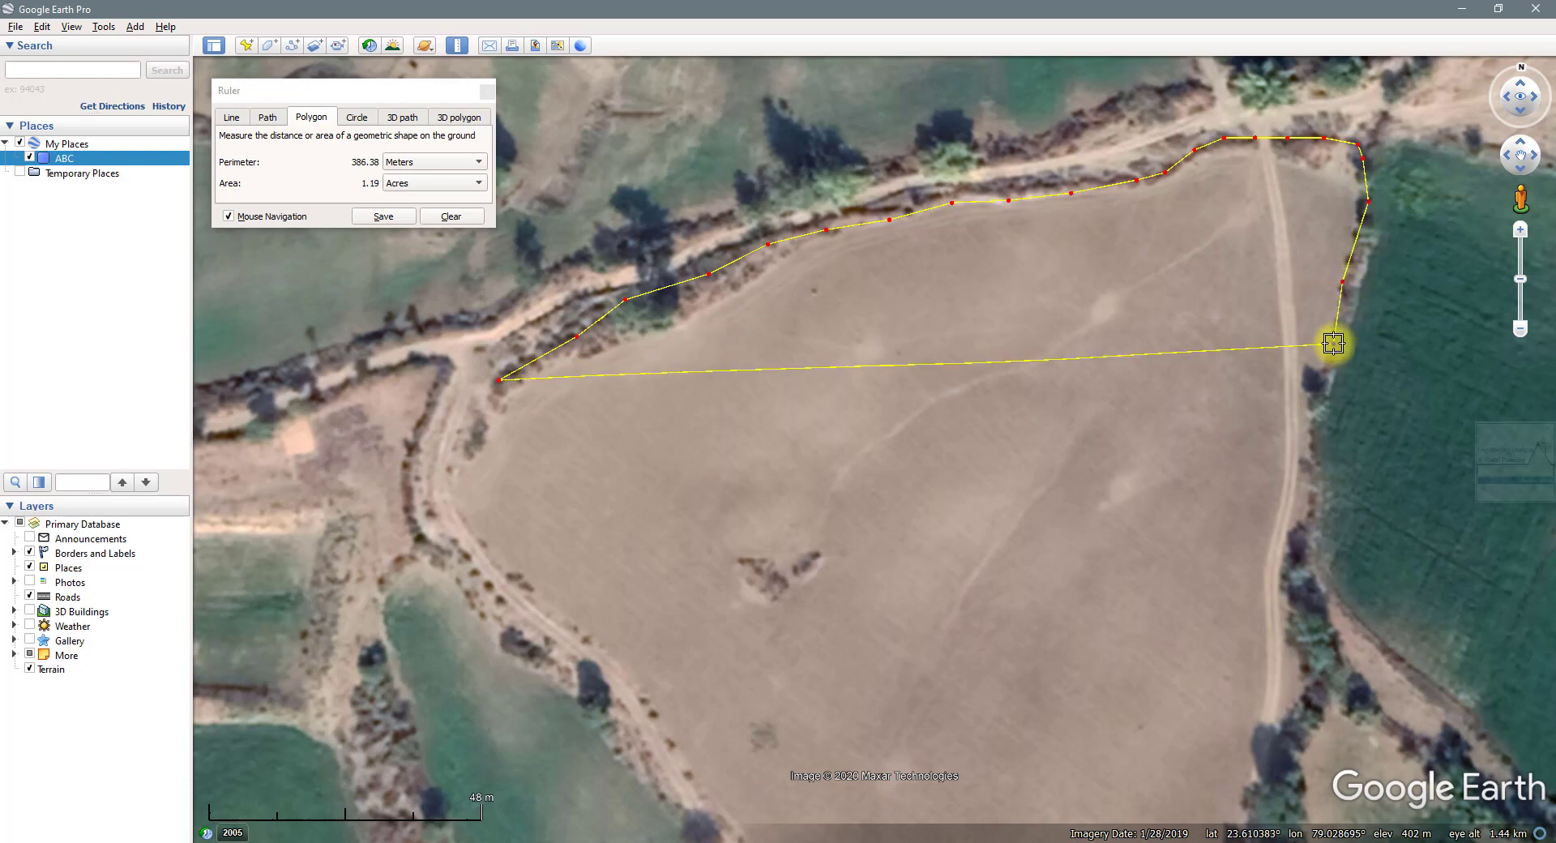
{"action": "left_click", "coordinate": [1311, 425]}
{"action": "left_click", "coordinate": [1311, 510]}
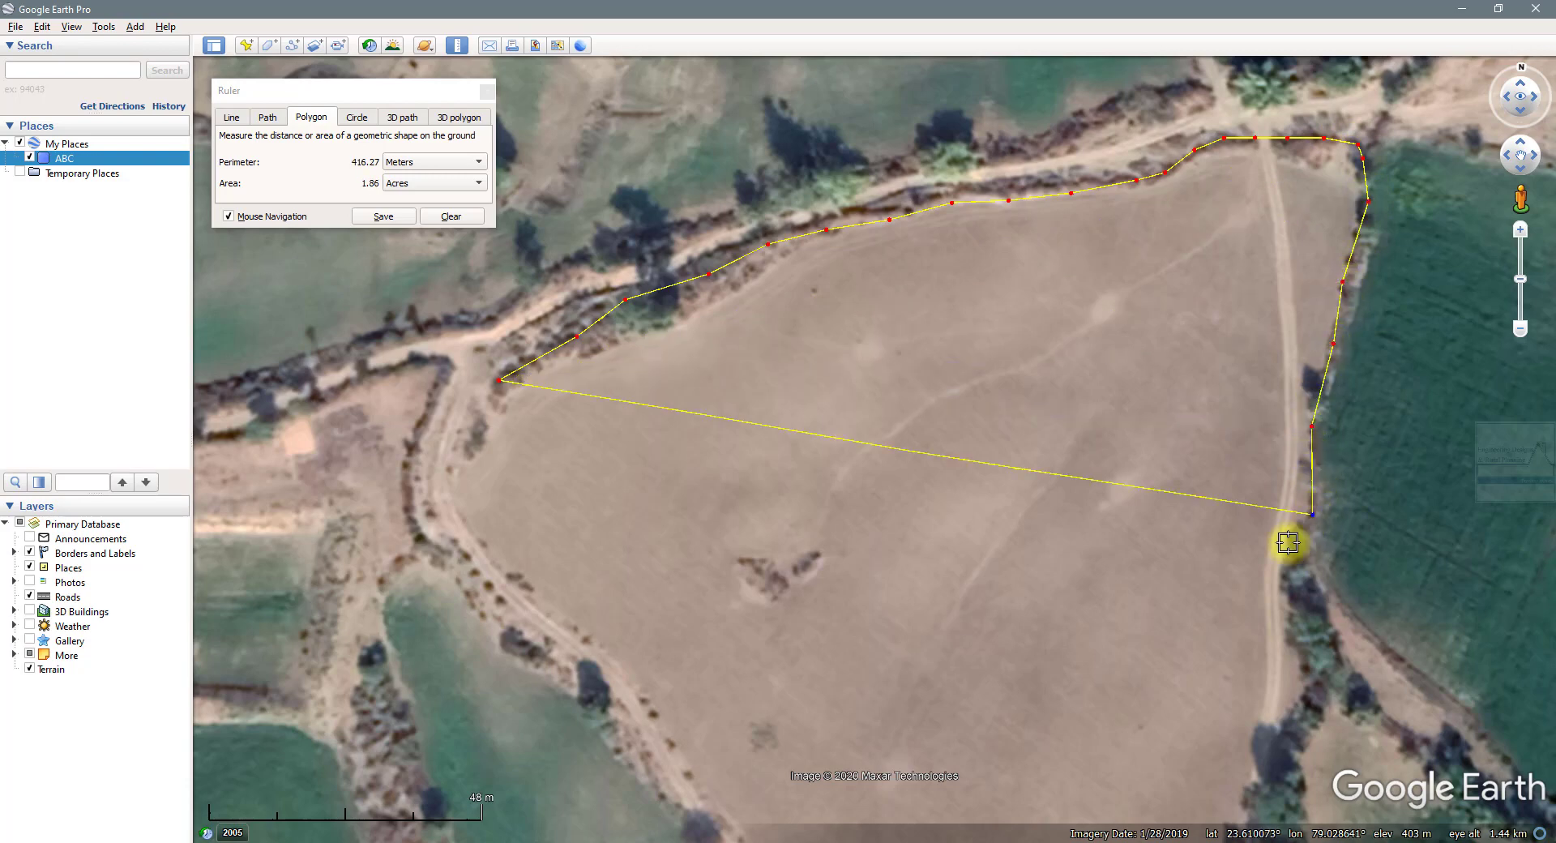
Extend the polygon south along the western side of the tree line on the field's eastern boundary
{"action": "left_click_drag", "start_coordinate": [1229, 596], "coordinate": [1148, 249]}
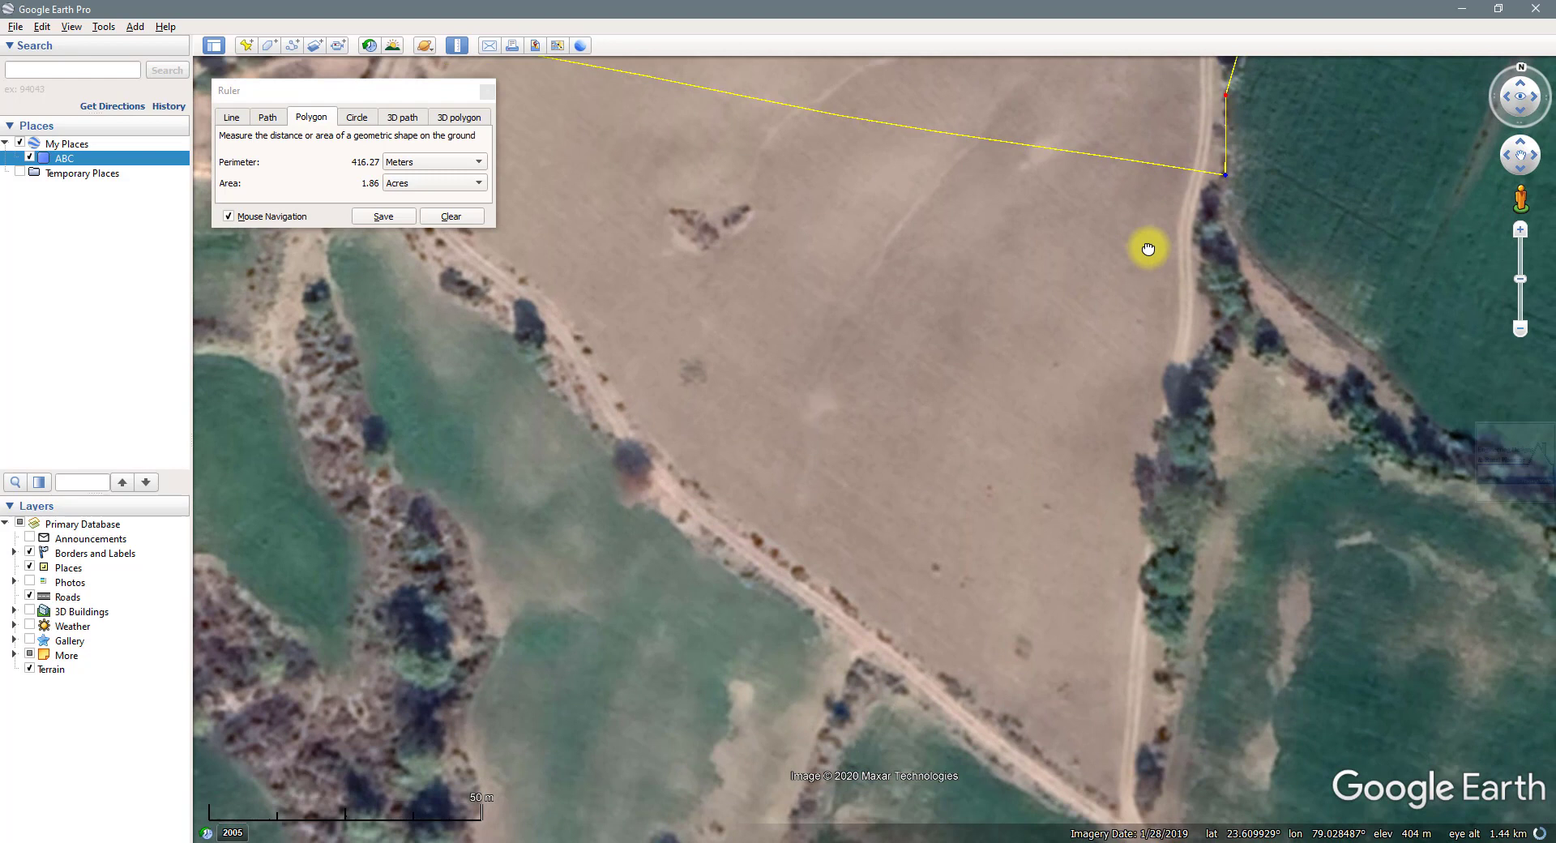
{"action": "left_click", "coordinate": [1198, 232]}
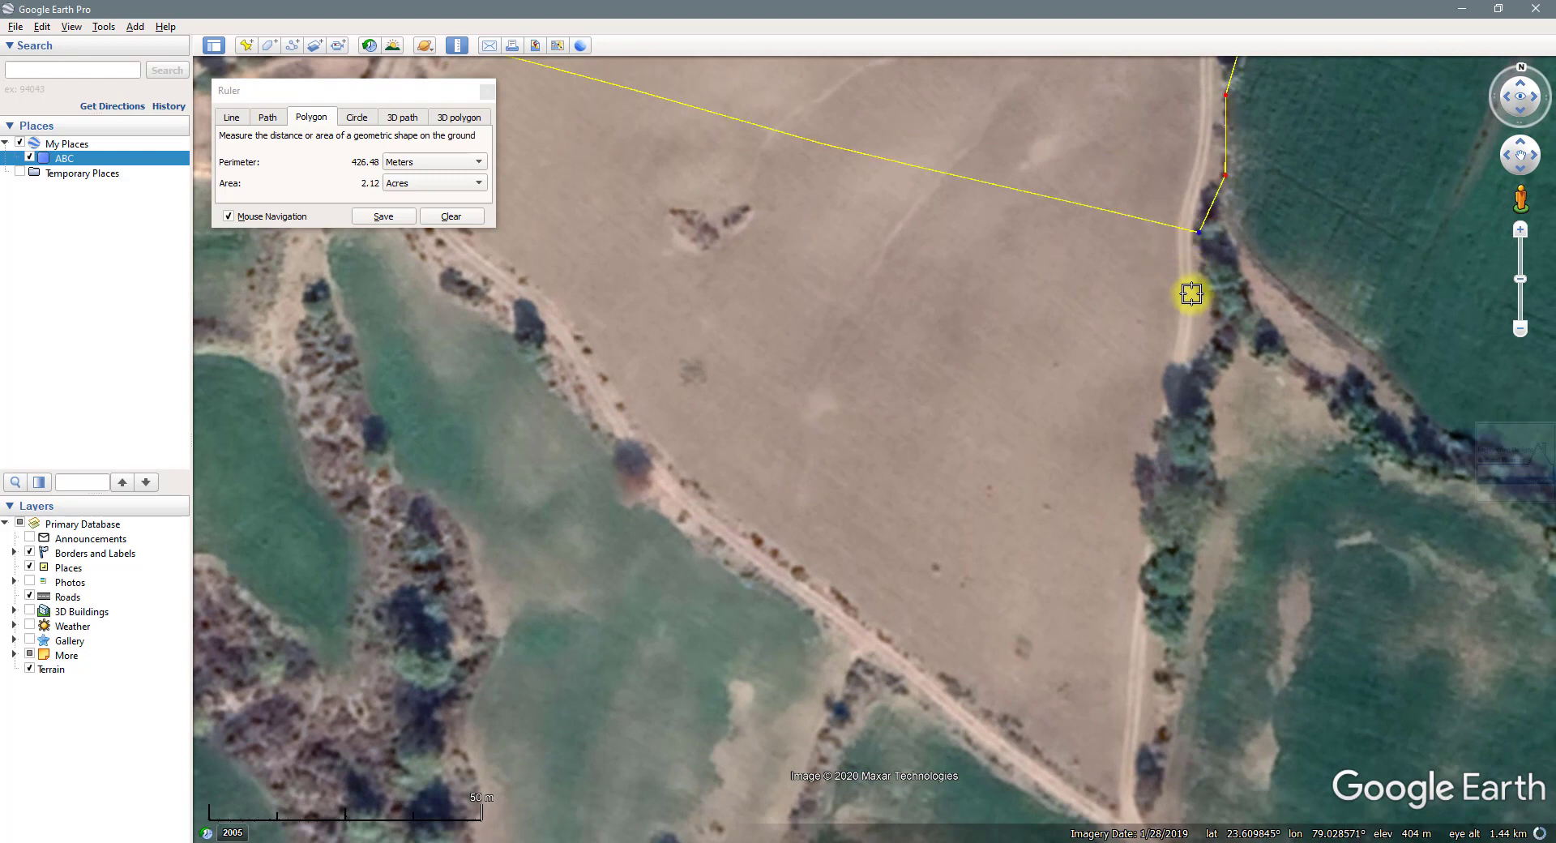
{"action": "left_click", "coordinate": [1191, 294]}
{"action": "left_click", "coordinate": [1185, 378]}
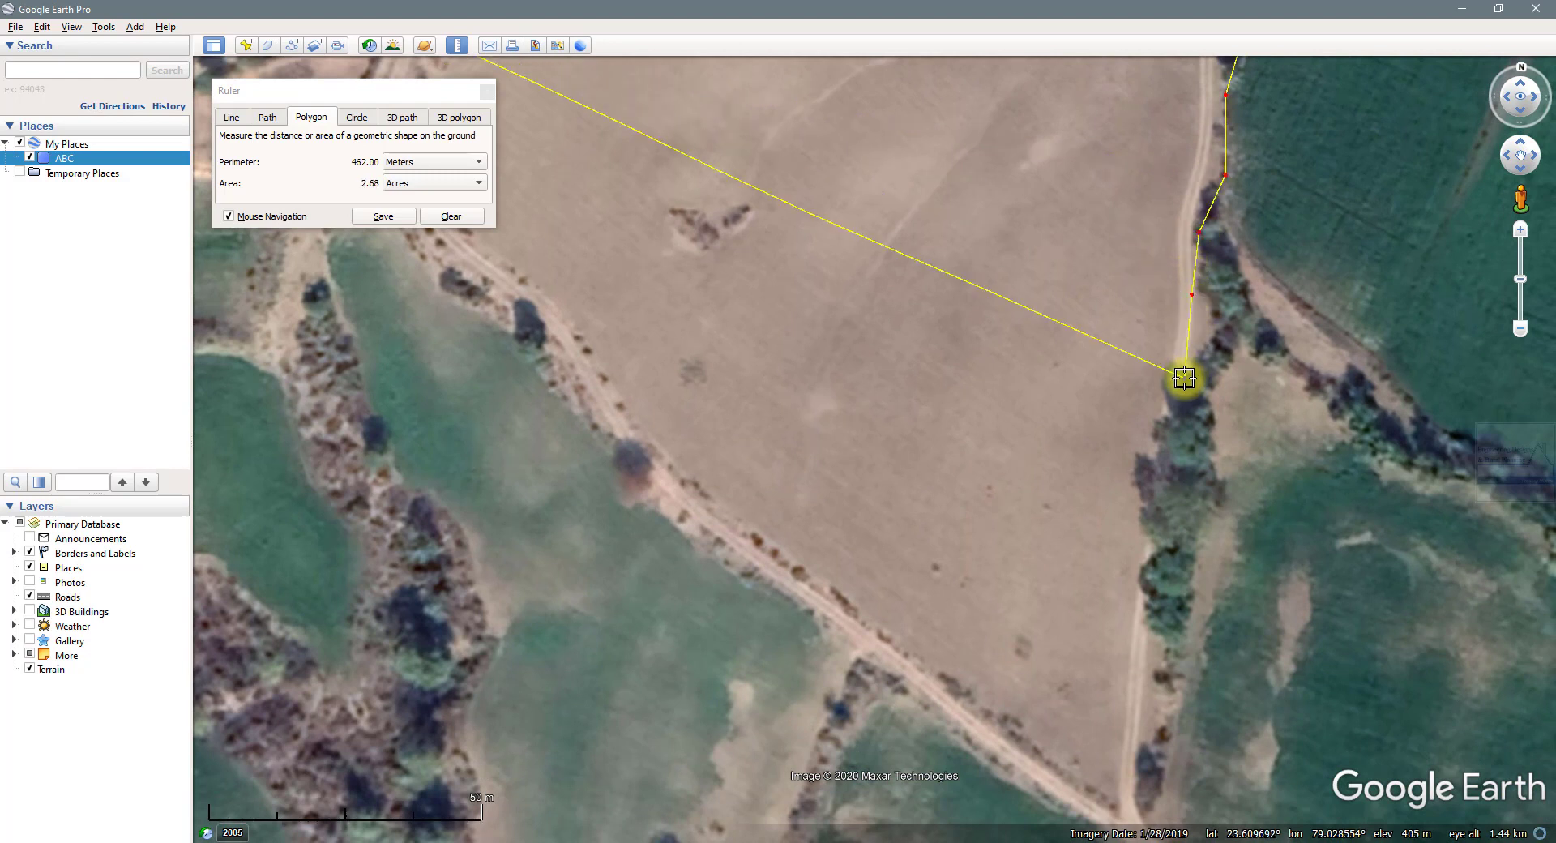
{"action": "left_click", "coordinate": [1167, 441]}
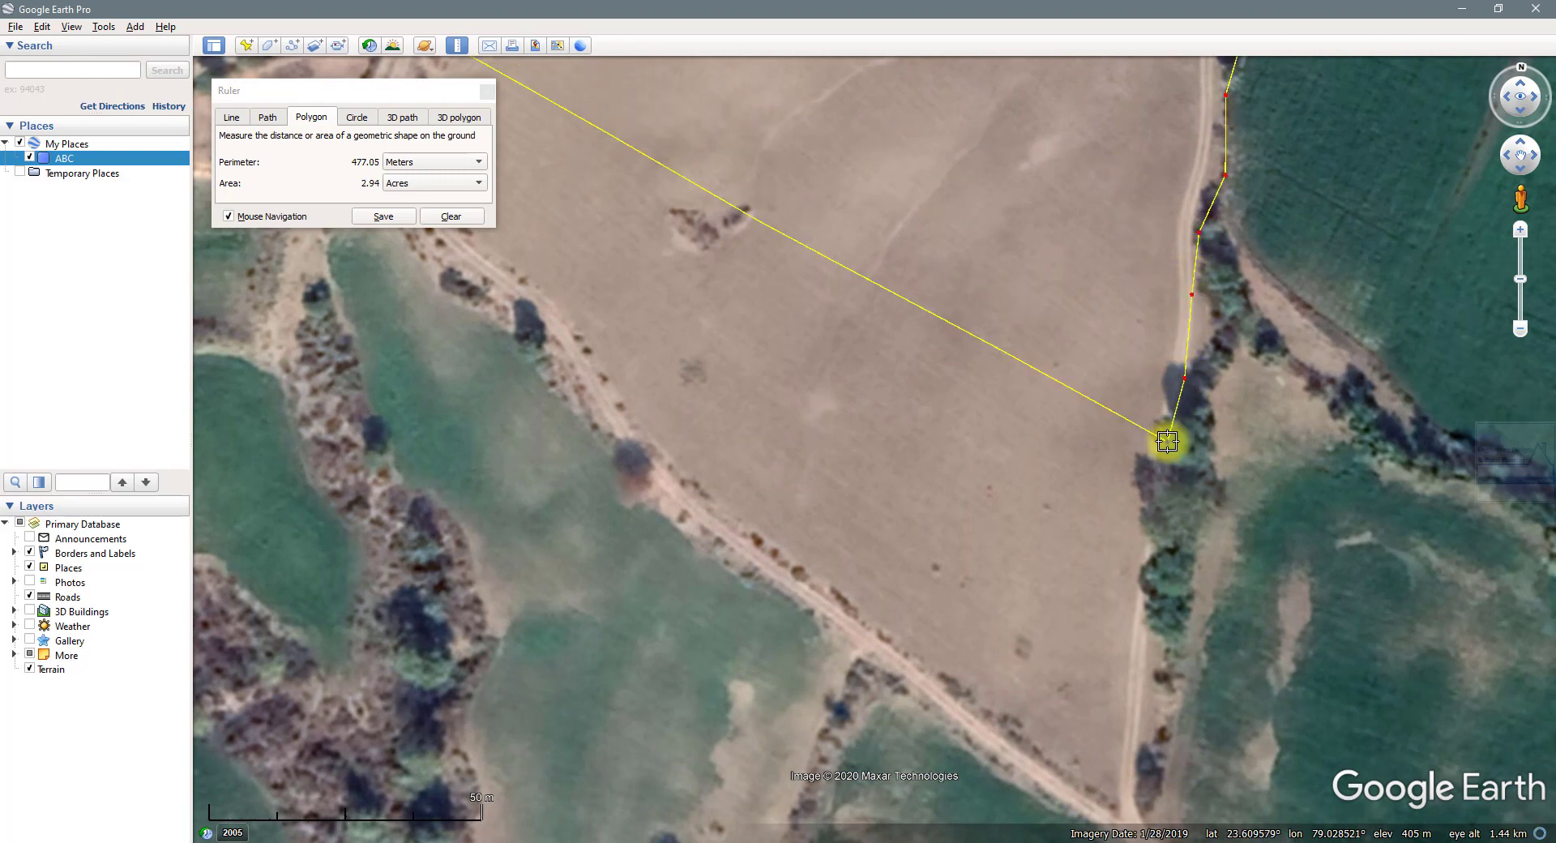
{"action": "left_click", "coordinate": [1149, 503]}
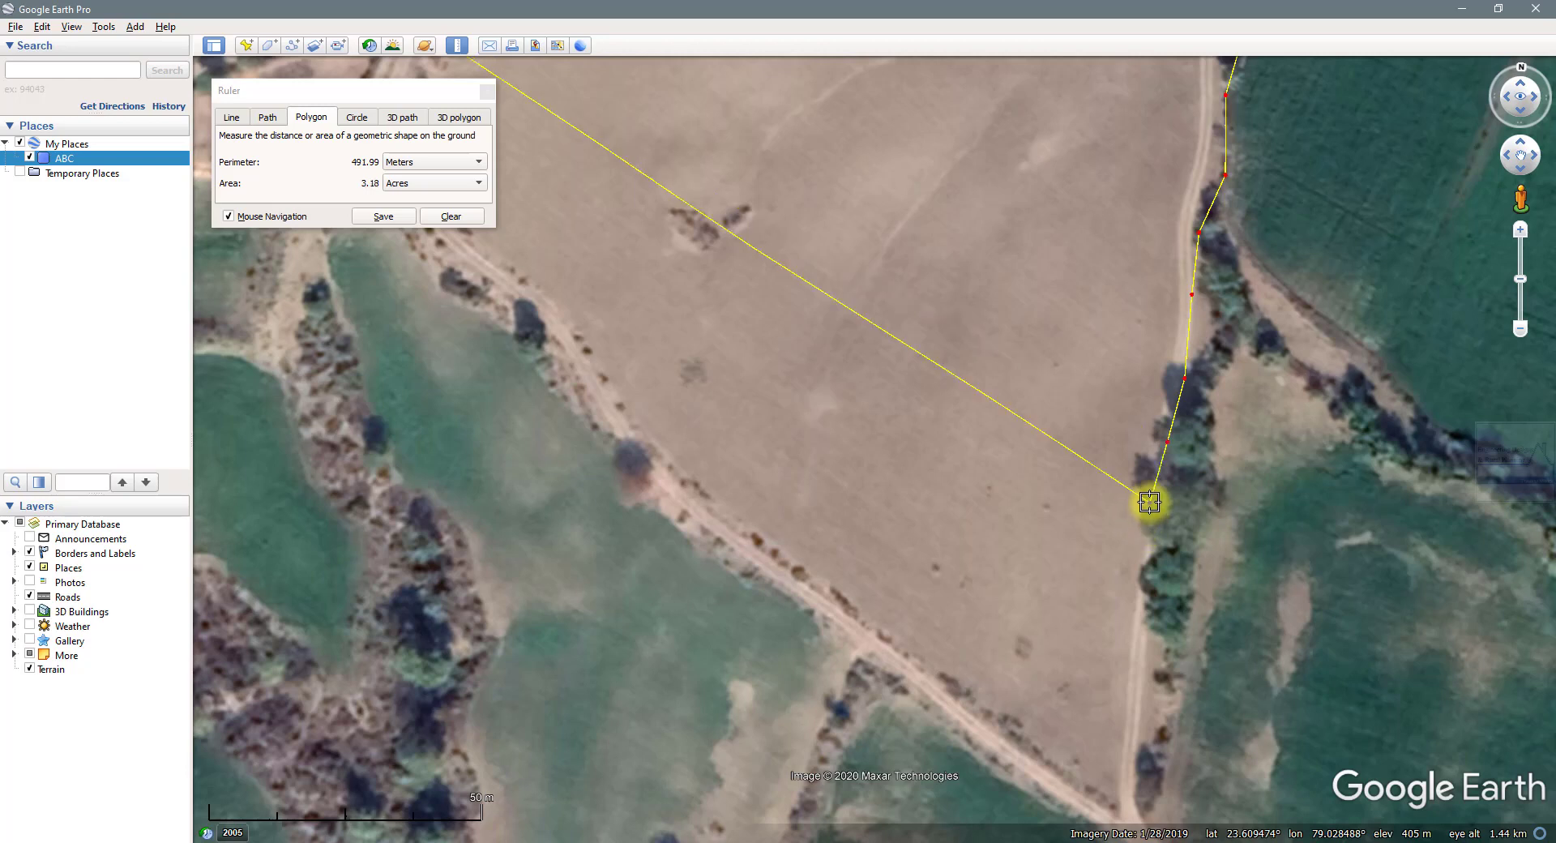
{"action": "left_click", "coordinate": [1143, 601]}
Carry the polygon down the remaining eastern edge to the field's southern tip, where the track meets the road
{"action": "left_click_drag", "start_coordinate": [1101, 611], "coordinate": [980, 330]}
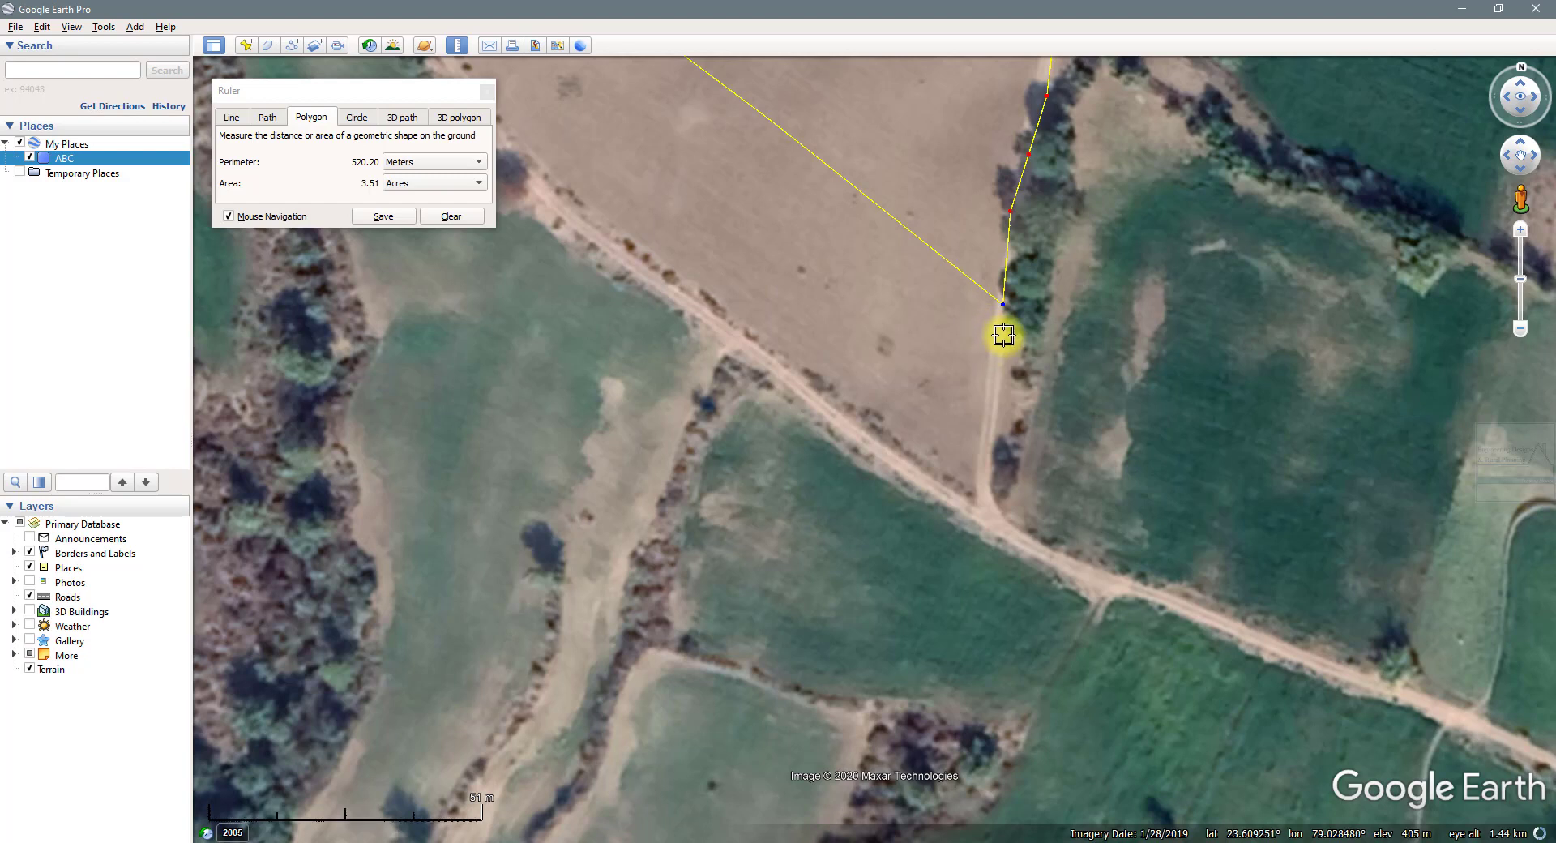
{"action": "left_click", "coordinate": [1004, 335]}
{"action": "left_click", "coordinate": [999, 376]}
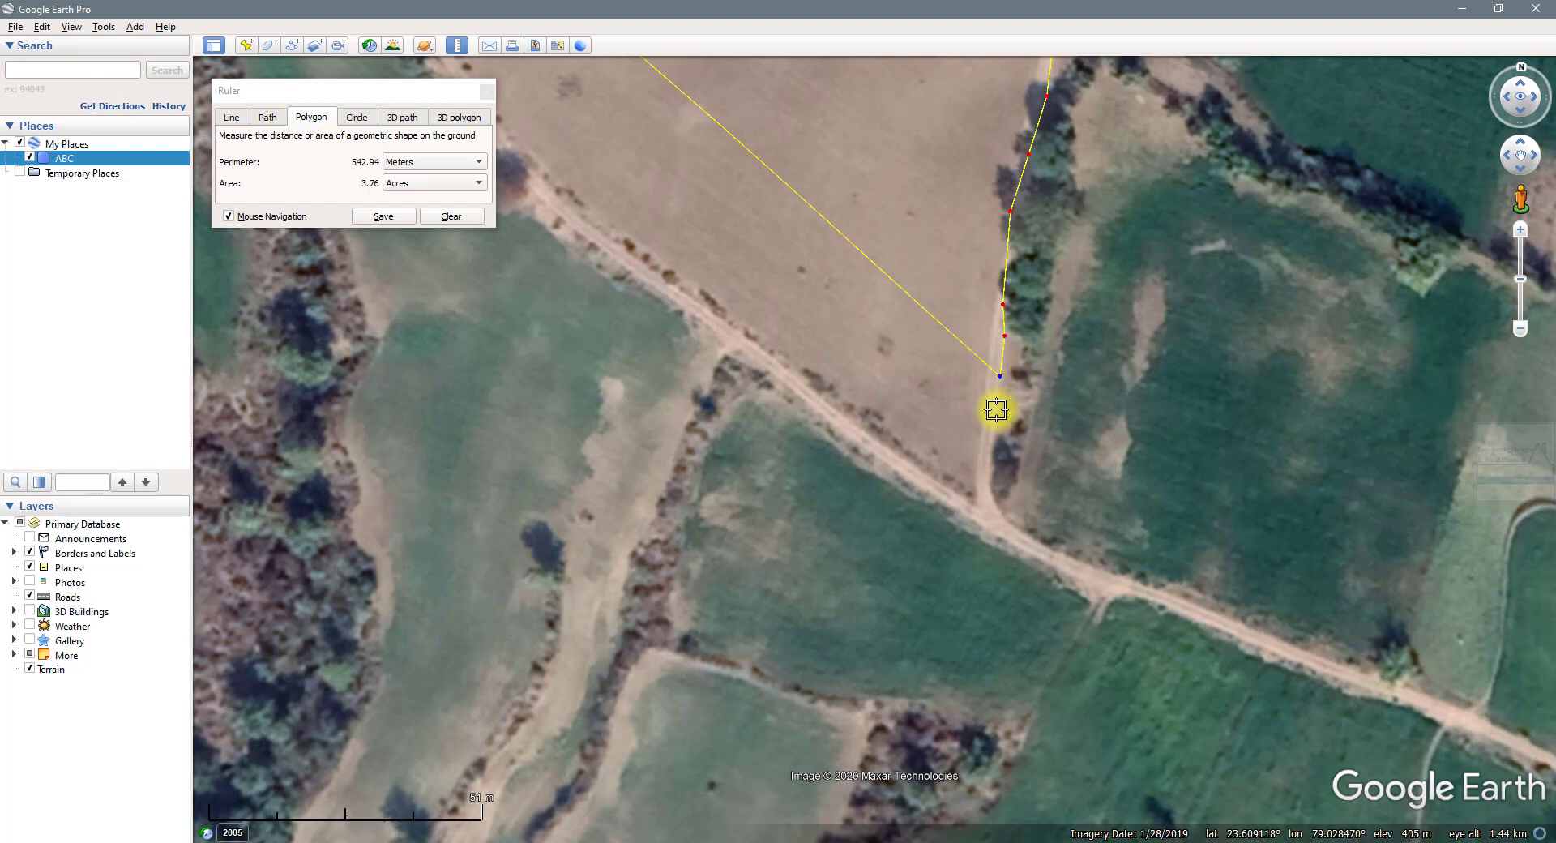
{"action": "left_click", "coordinate": [995, 410]}
{"action": "left_click", "coordinate": [994, 440]}
{"action": "left_click", "coordinate": [989, 492]}
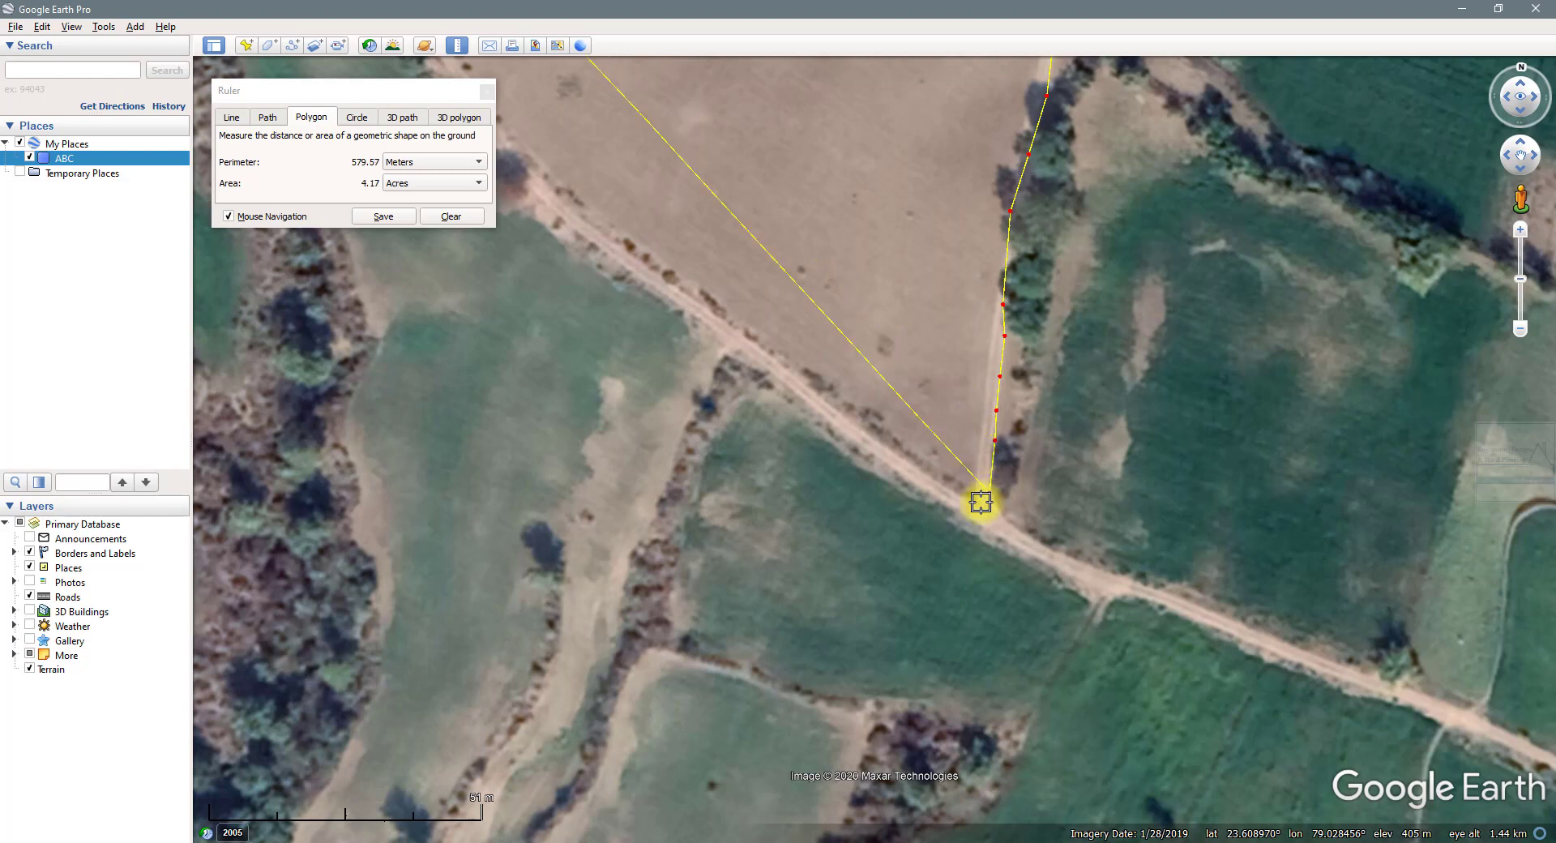
{"action": "left_click", "coordinate": [975, 515]}
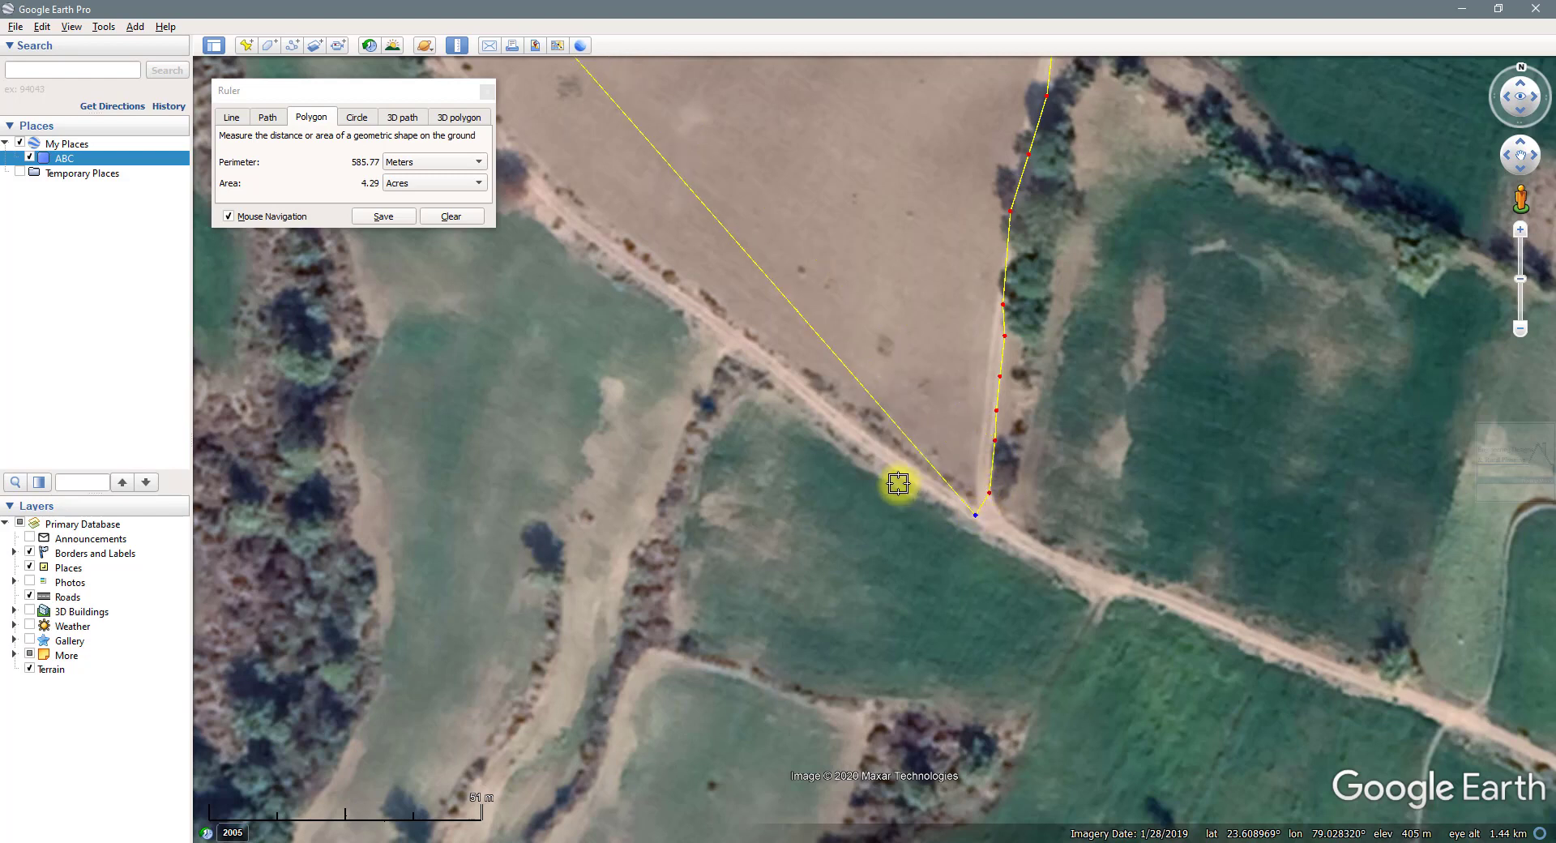
Trace the polygon northwest from the southern tip along the road that borders the field's southwestern side
{"action": "left_click", "coordinate": [834, 403]}
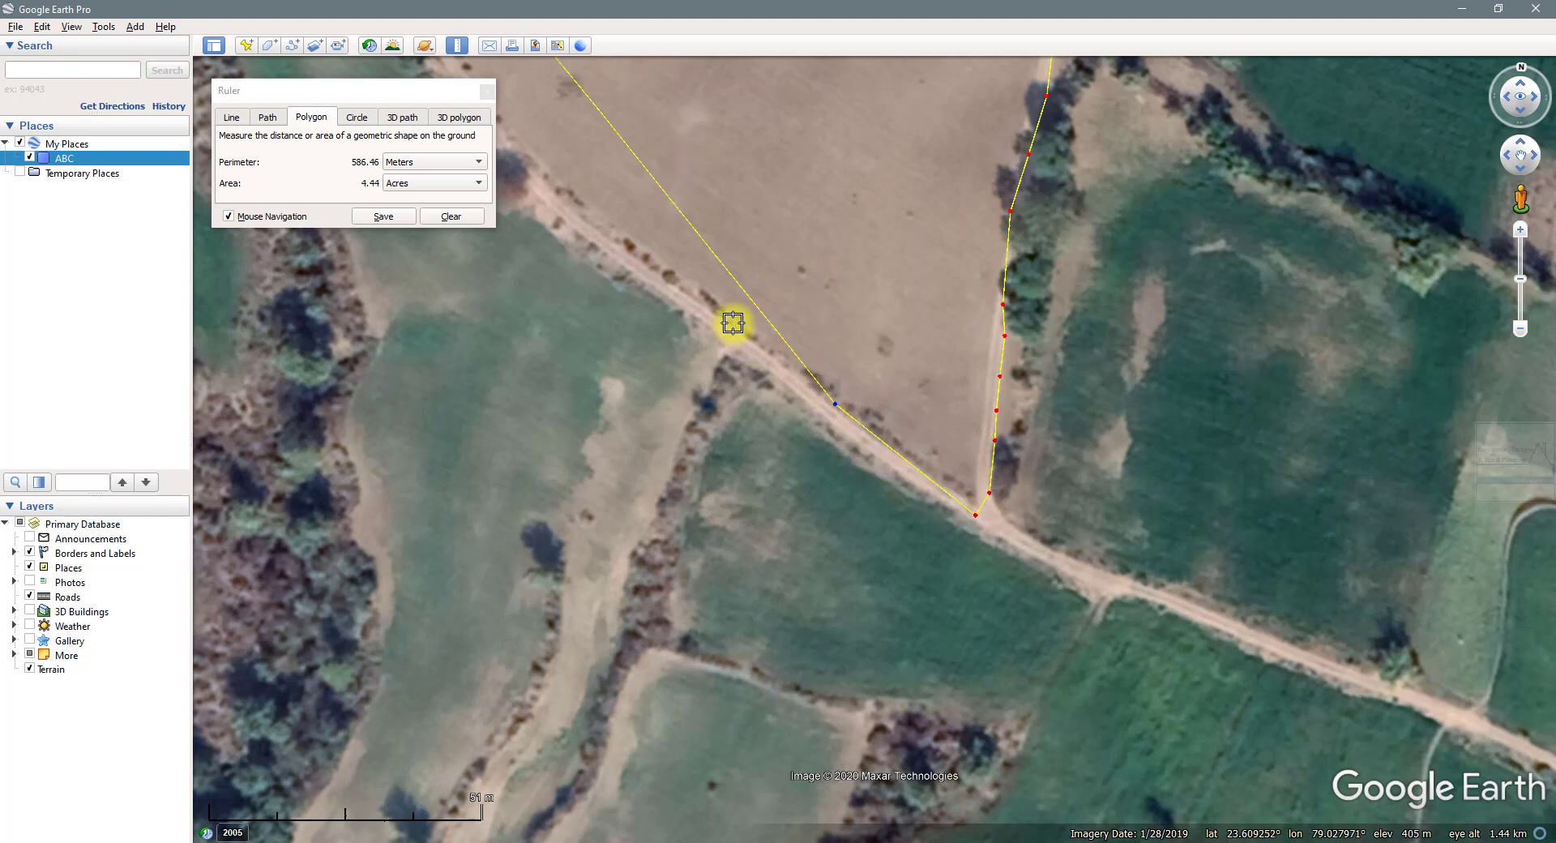
{"action": "left_click", "coordinate": [732, 324]}
{"action": "left_click", "coordinate": [646, 261]}
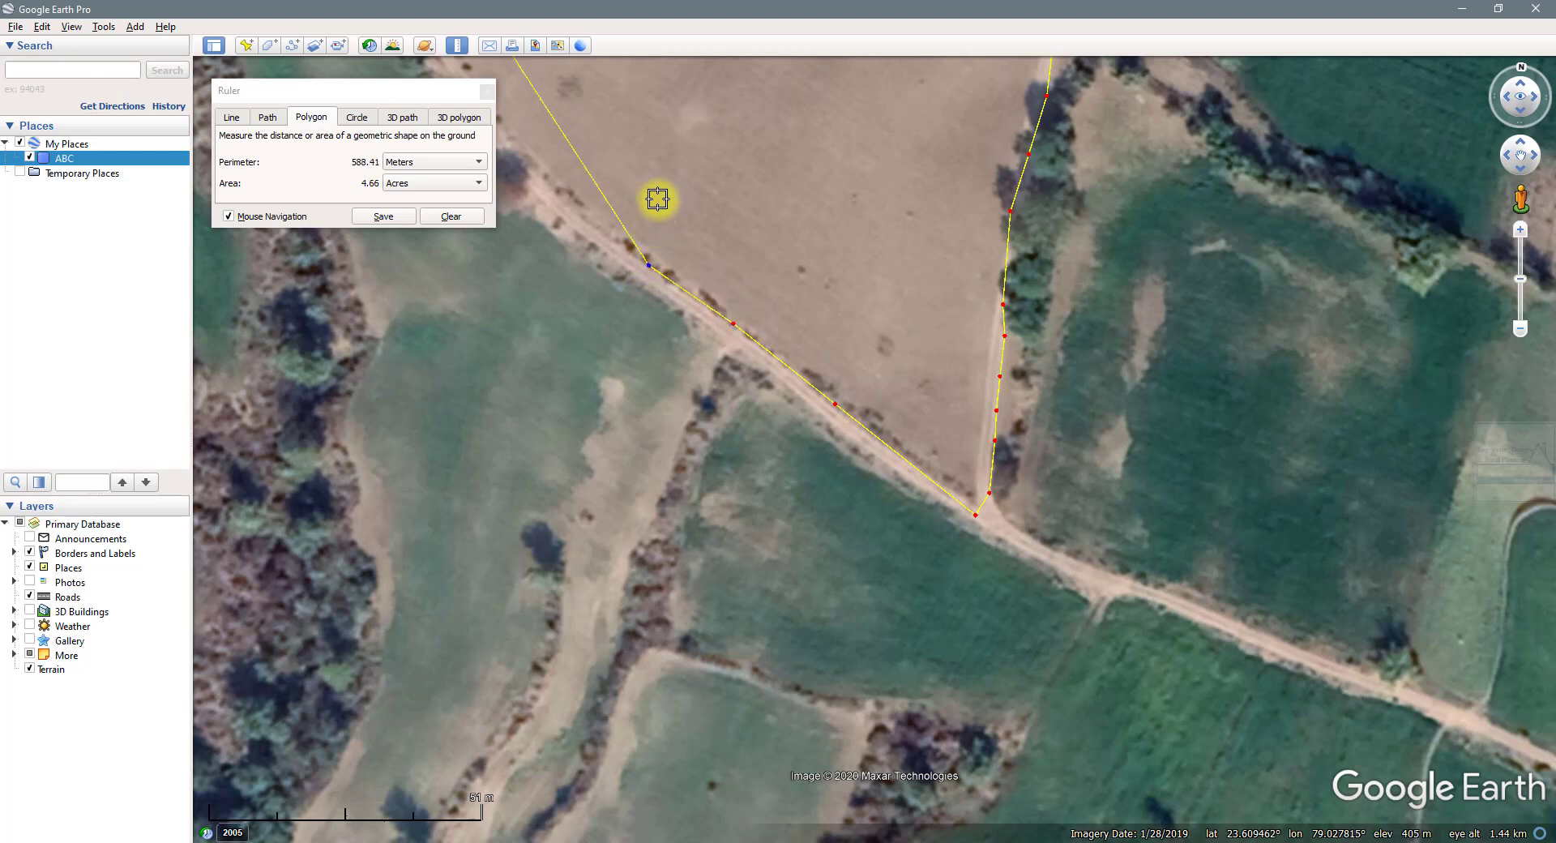
{"action": "left_click_drag", "start_coordinate": [653, 202], "coordinate": [907, 452]}
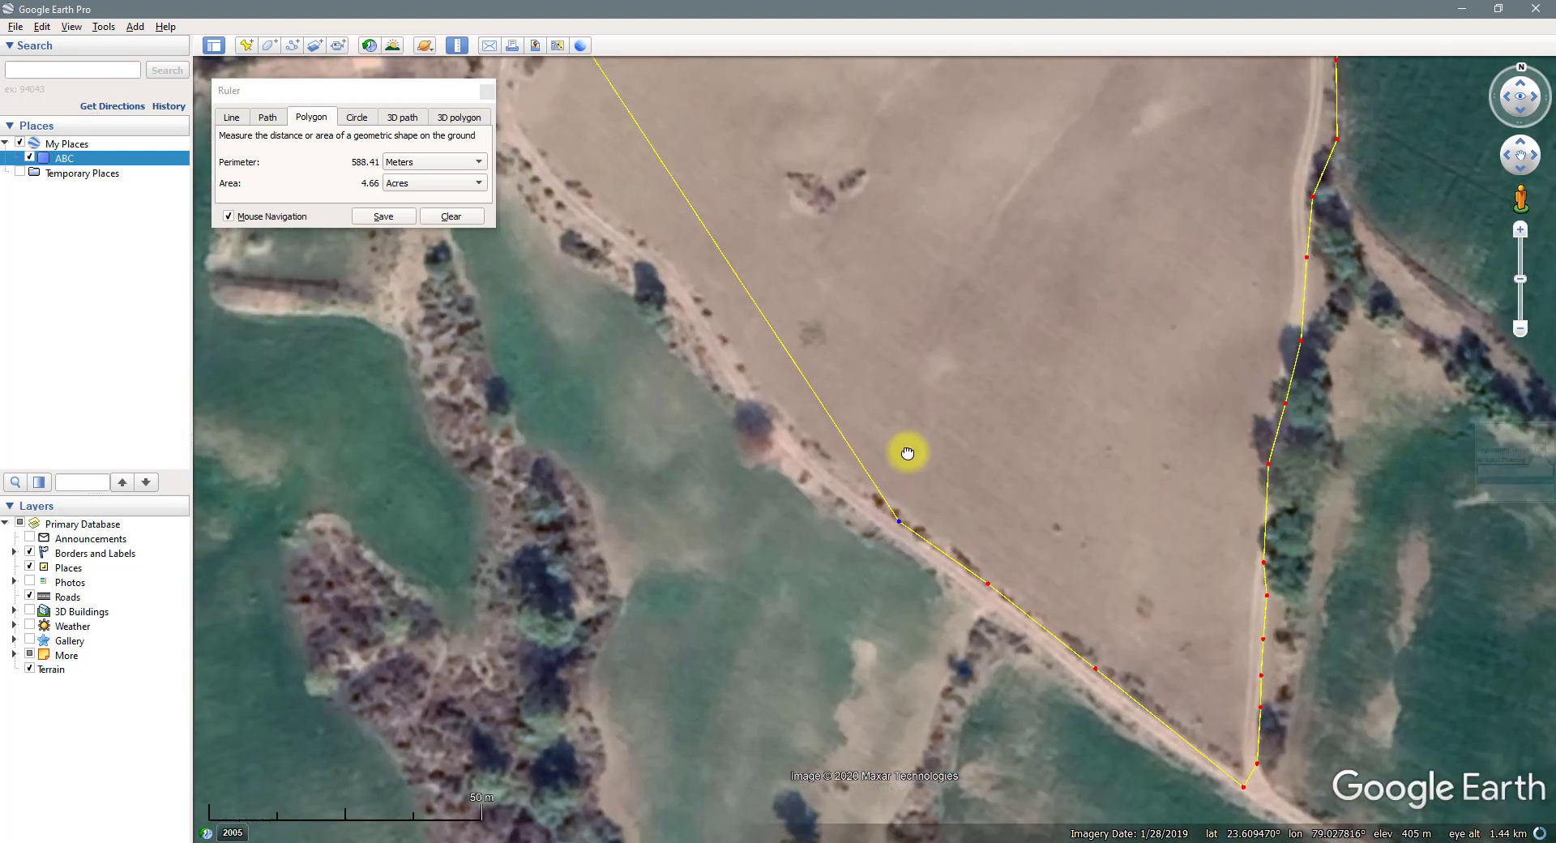
{"action": "left_click", "coordinate": [790, 434]}
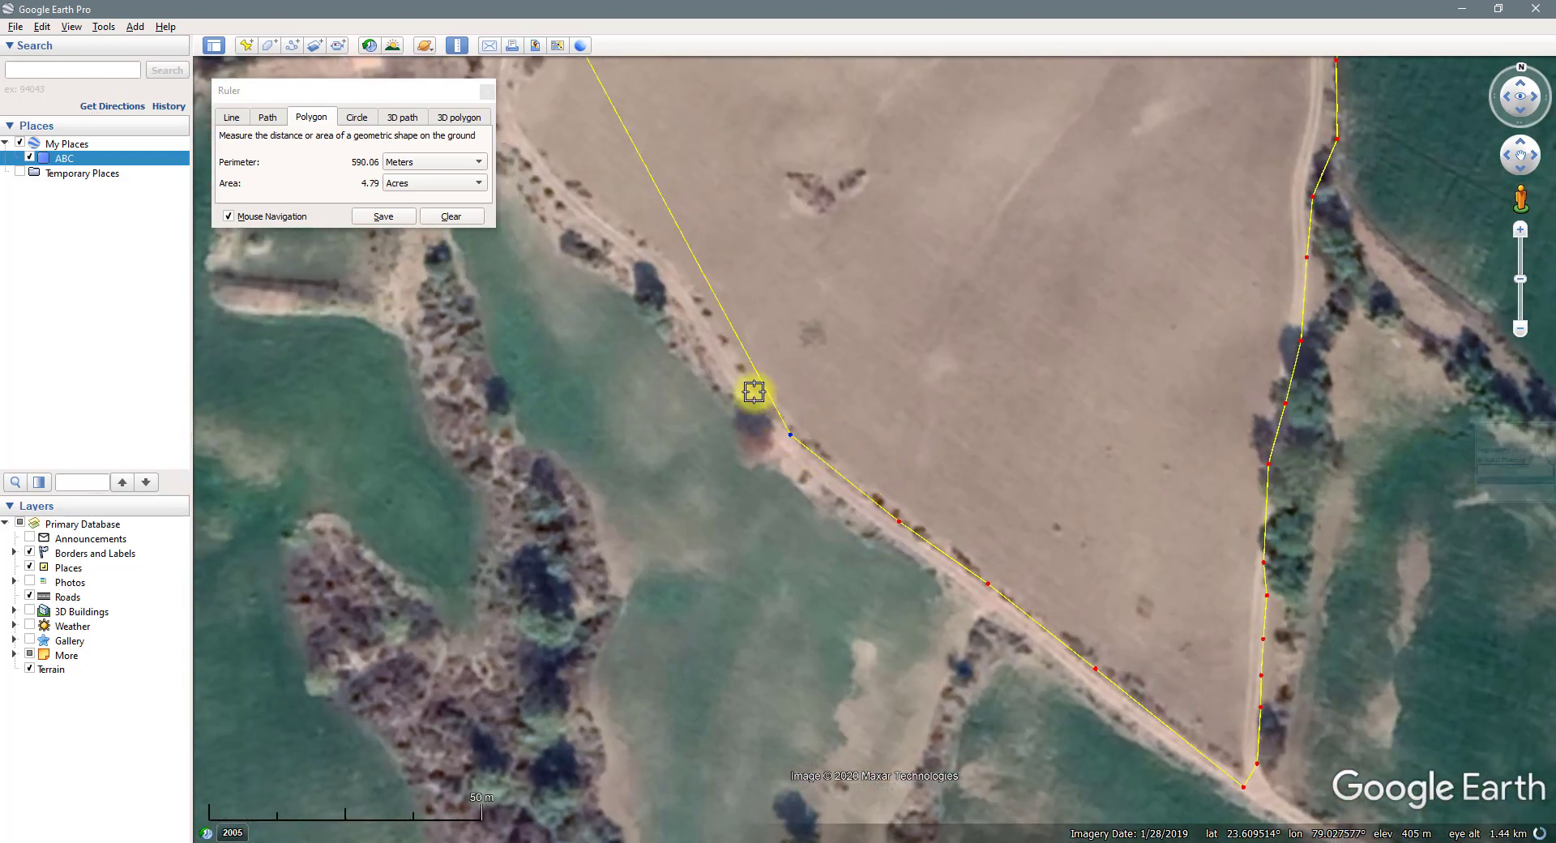
{"action": "left_click", "coordinate": [702, 312]}
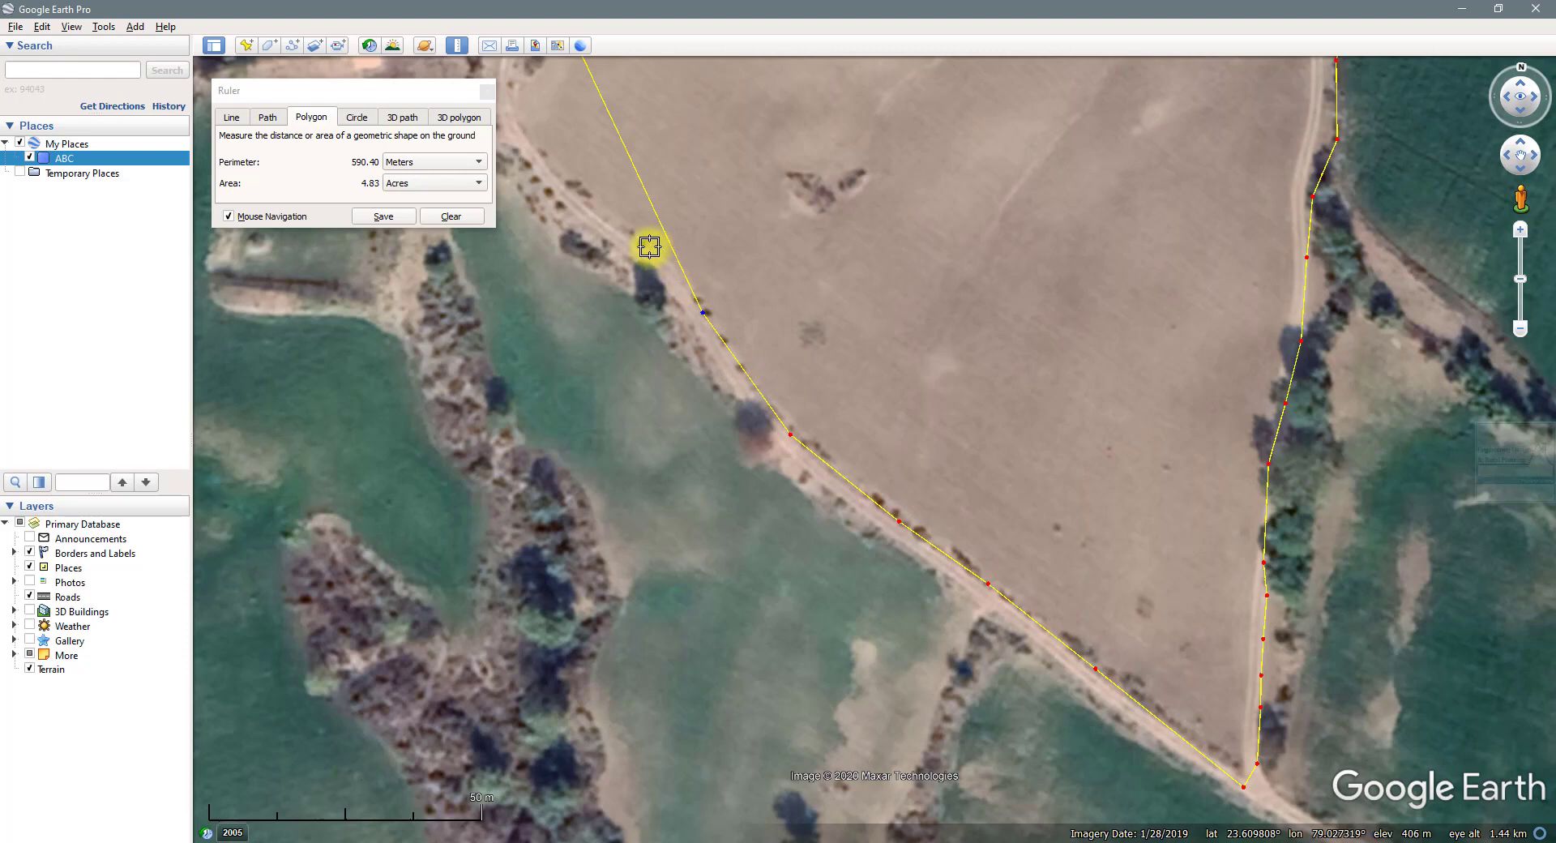
{"action": "left_click", "coordinate": [648, 247]}
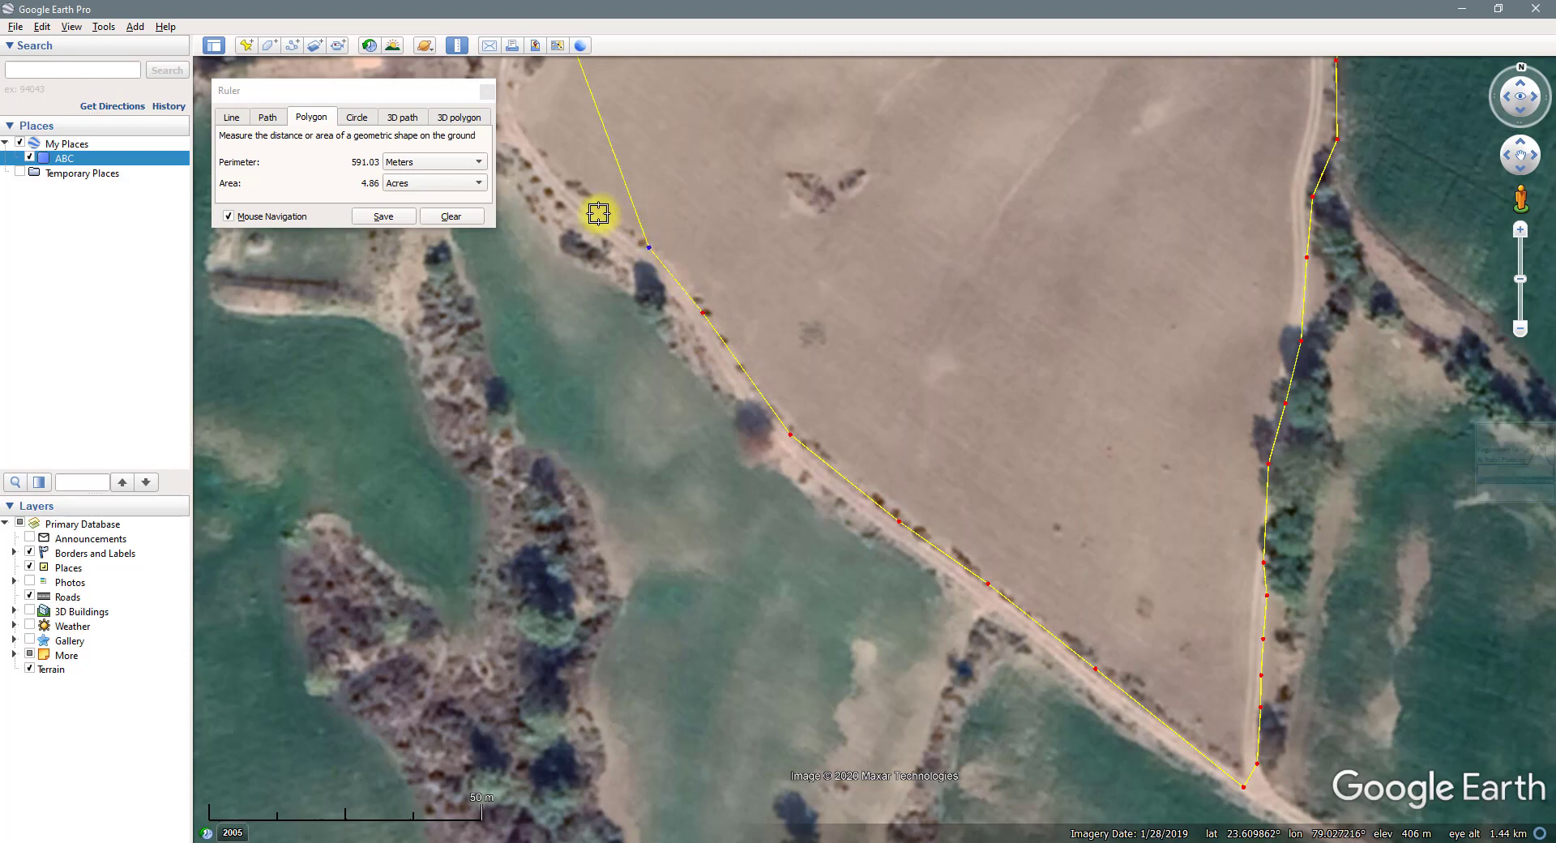
Follow the road's bend around the field's western end and bring the polygon back to its starting point
{"action": "left_click", "coordinate": [599, 215]}
{"action": "left_click", "coordinate": [557, 169]}
{"action": "left_click_drag", "start_coordinate": [597, 139], "coordinate": [744, 400]}
{"action": "left_click", "coordinate": [659, 377]}
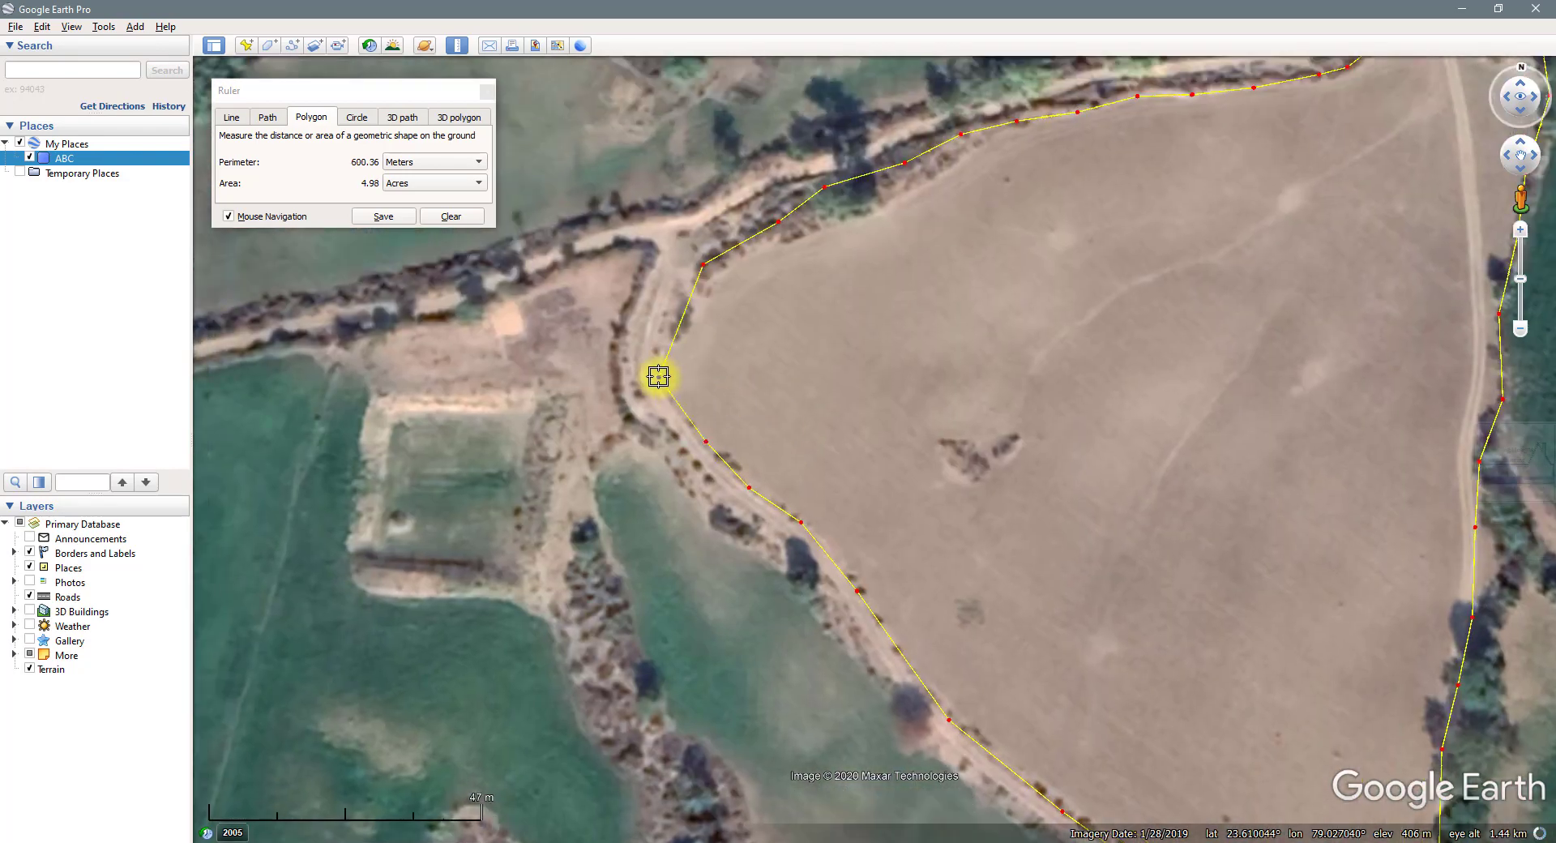
{"action": "left_click", "coordinate": [660, 317]}
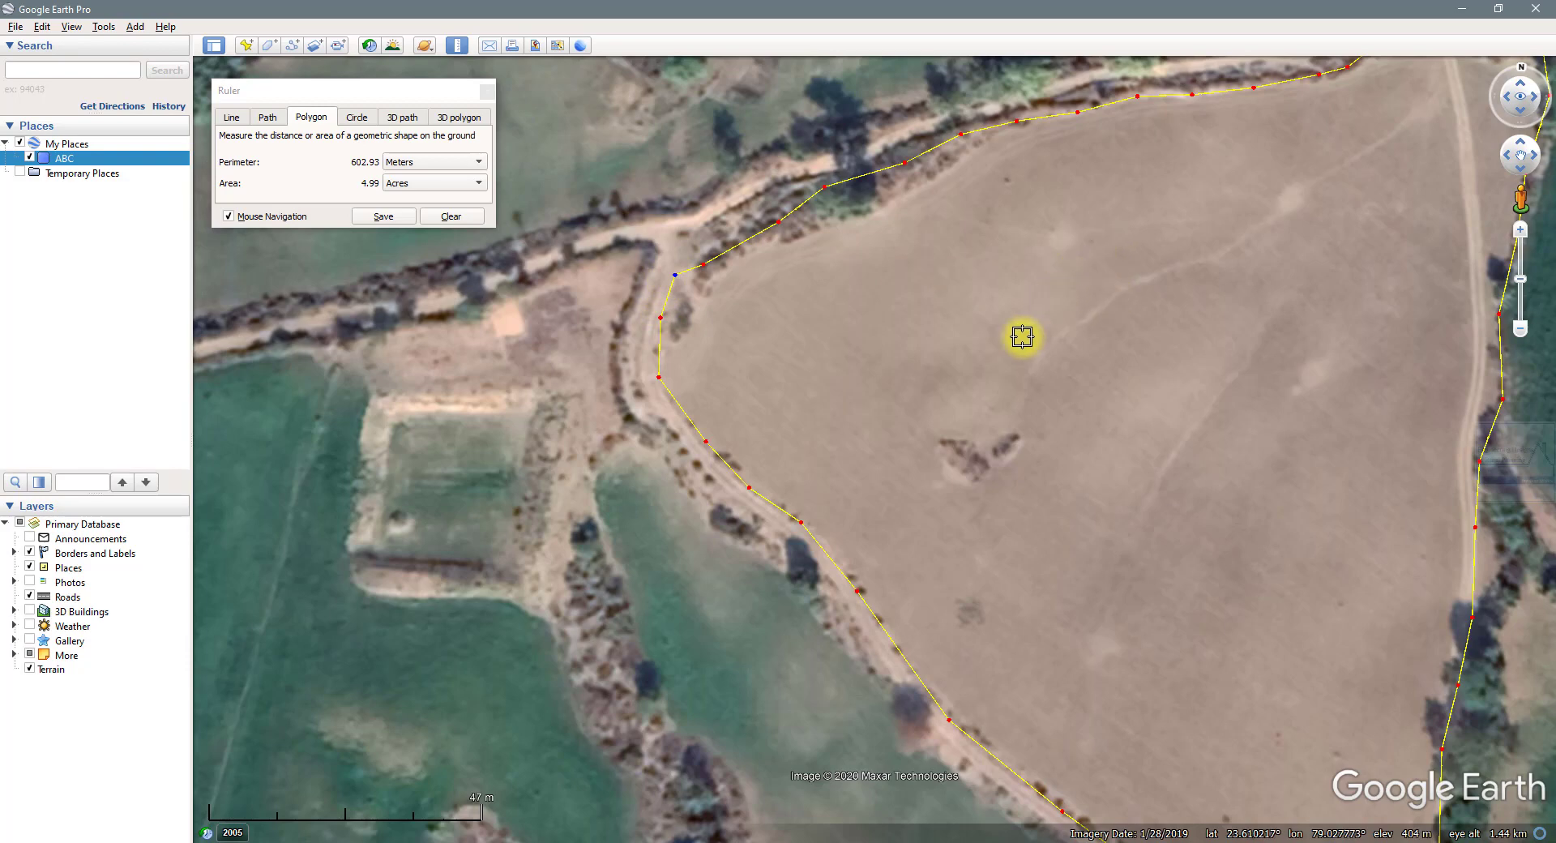
Bring the whole traced field into view and show the polygon's area in Hectares
{"action": "scroll", "coordinate": [1038, 339], "scroll_direction": "down", "scroll_amount": 3}
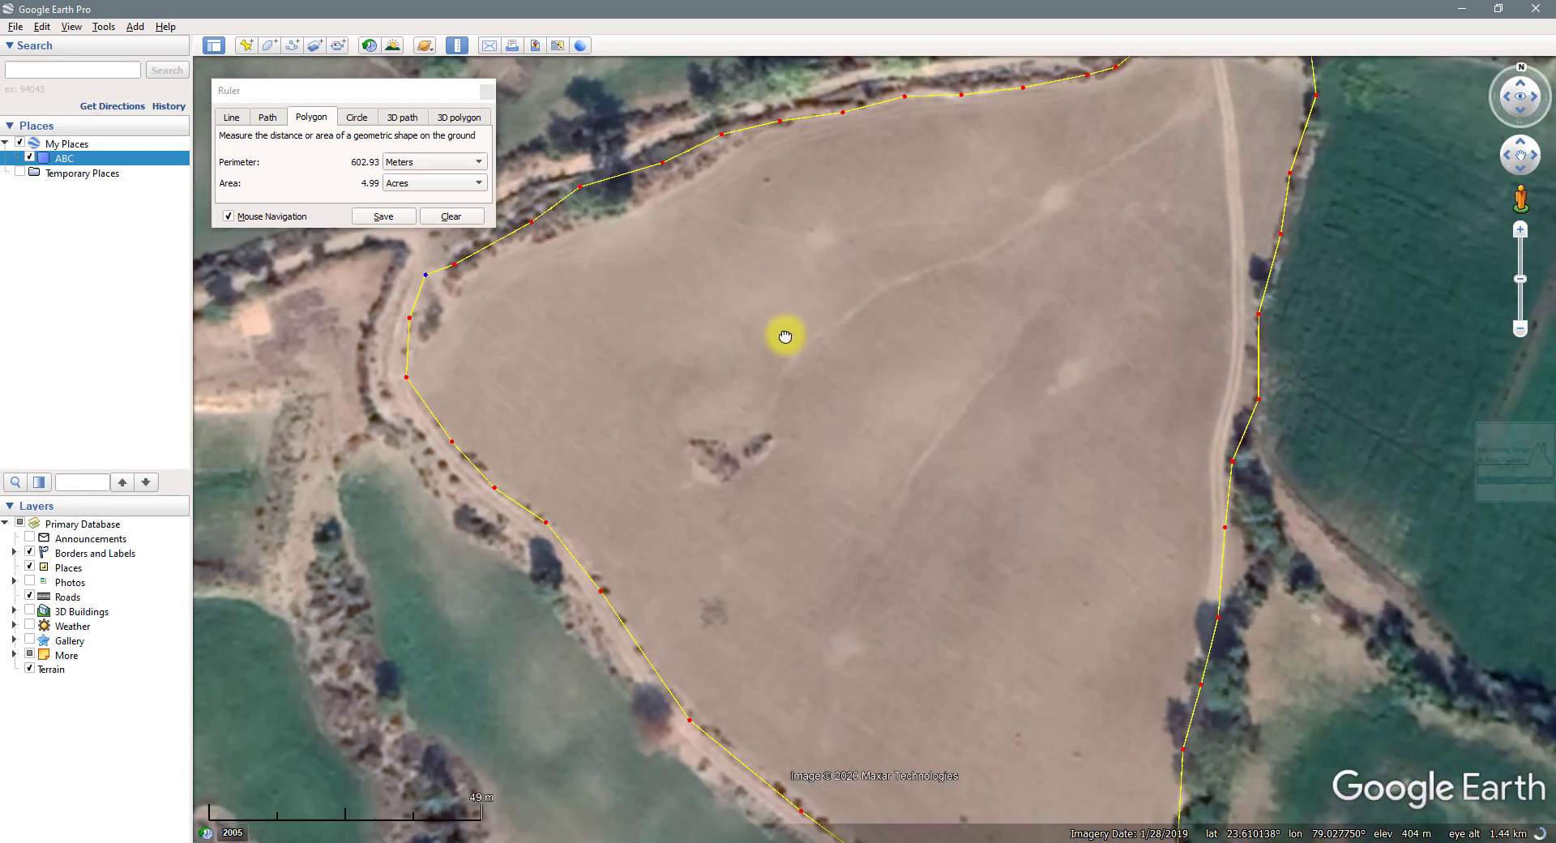
{"action": "scroll", "coordinate": [783, 330], "scroll_direction": "down", "scroll_amount": 1}
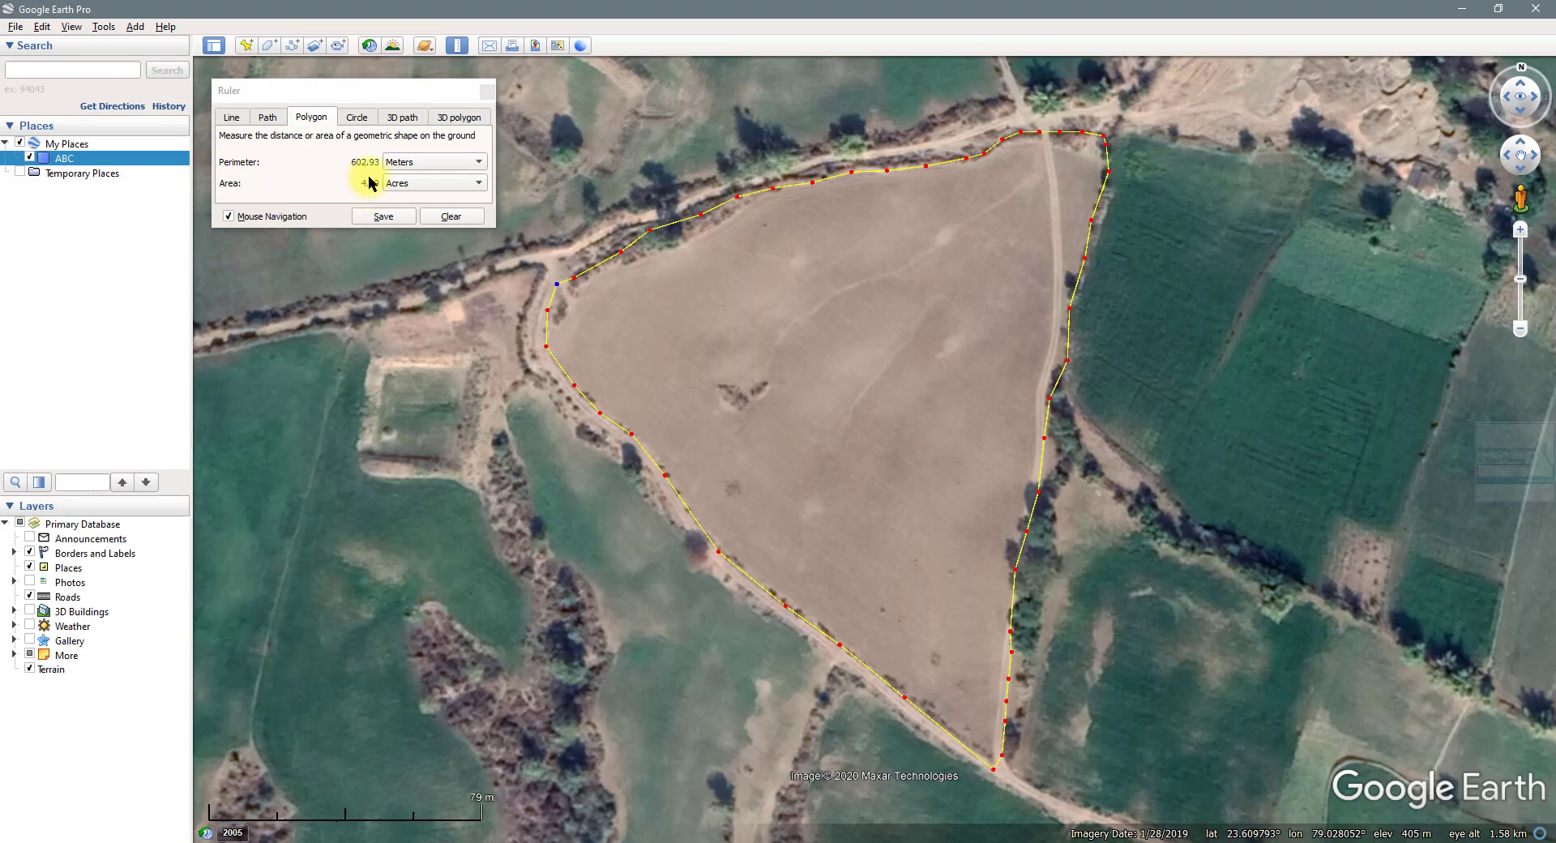
{"action": "left_click", "coordinate": [469, 185]}
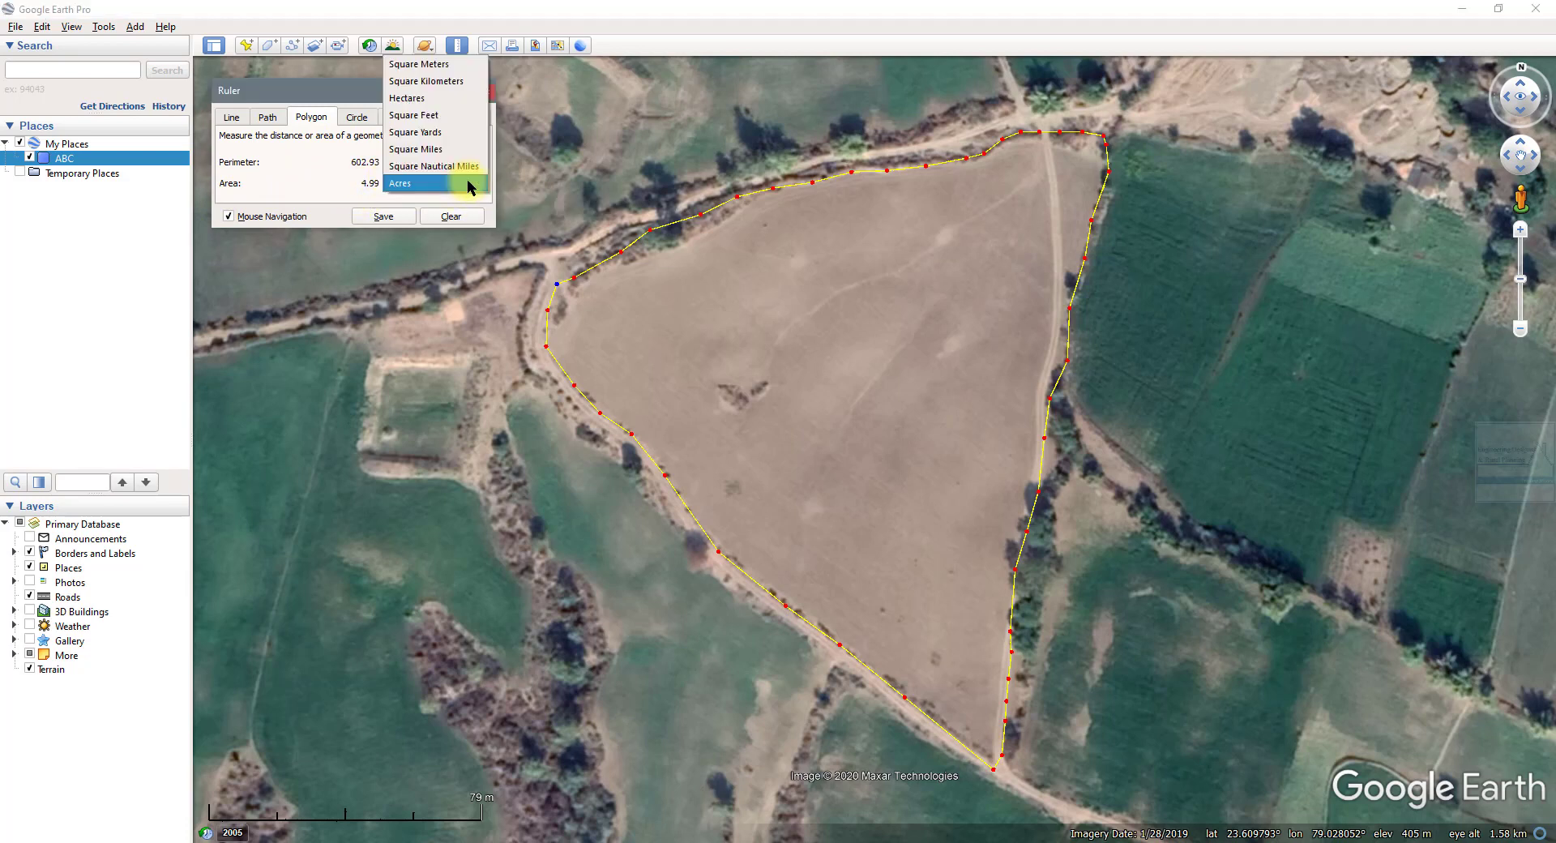
{"action": "left_click", "coordinate": [408, 98]}
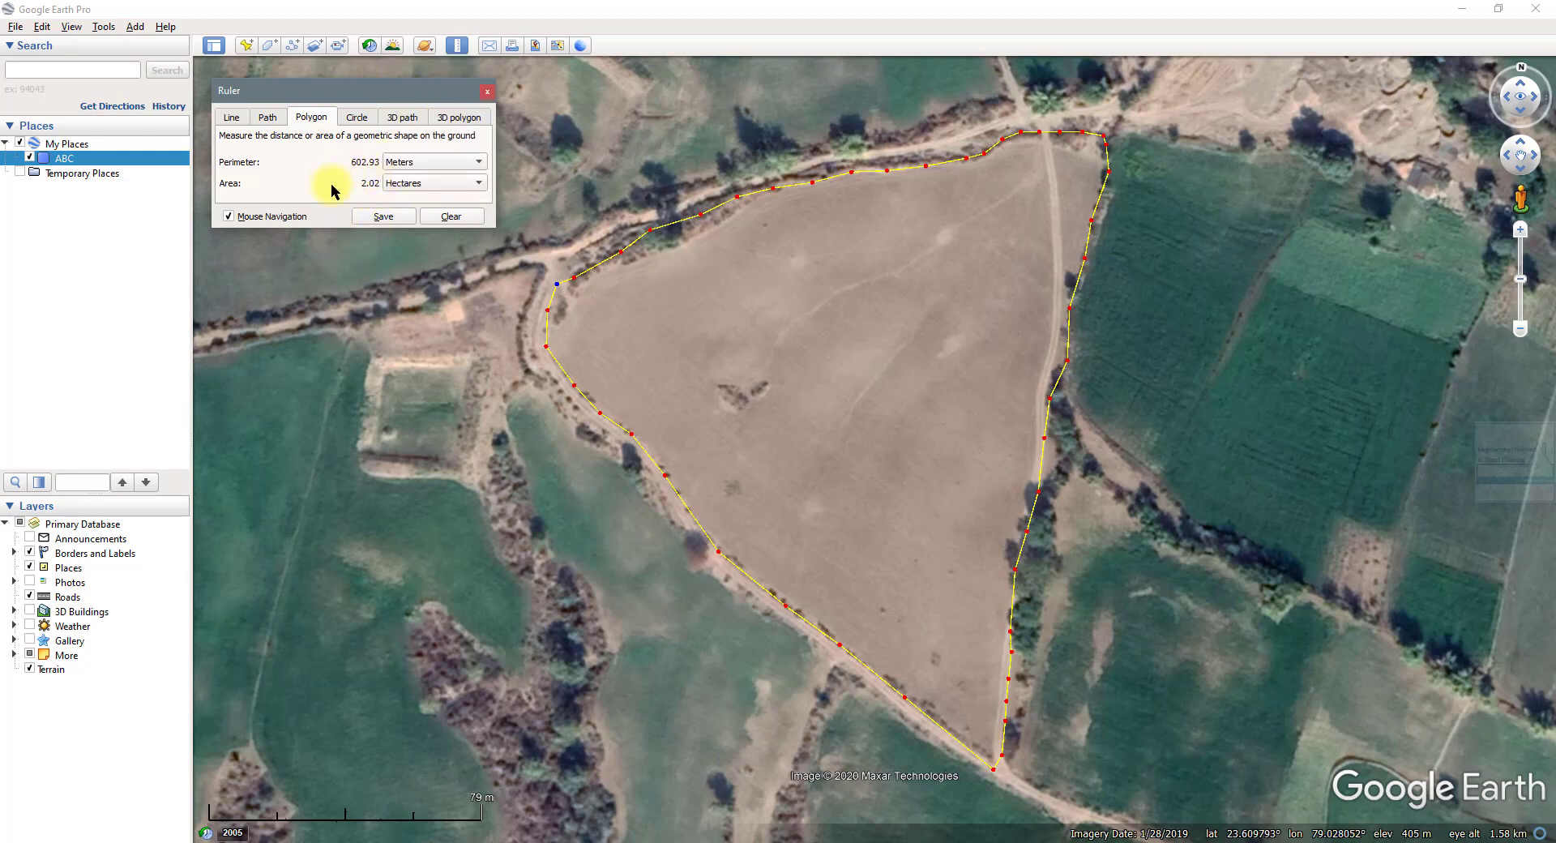
{"action": "left_click", "coordinate": [445, 185]}
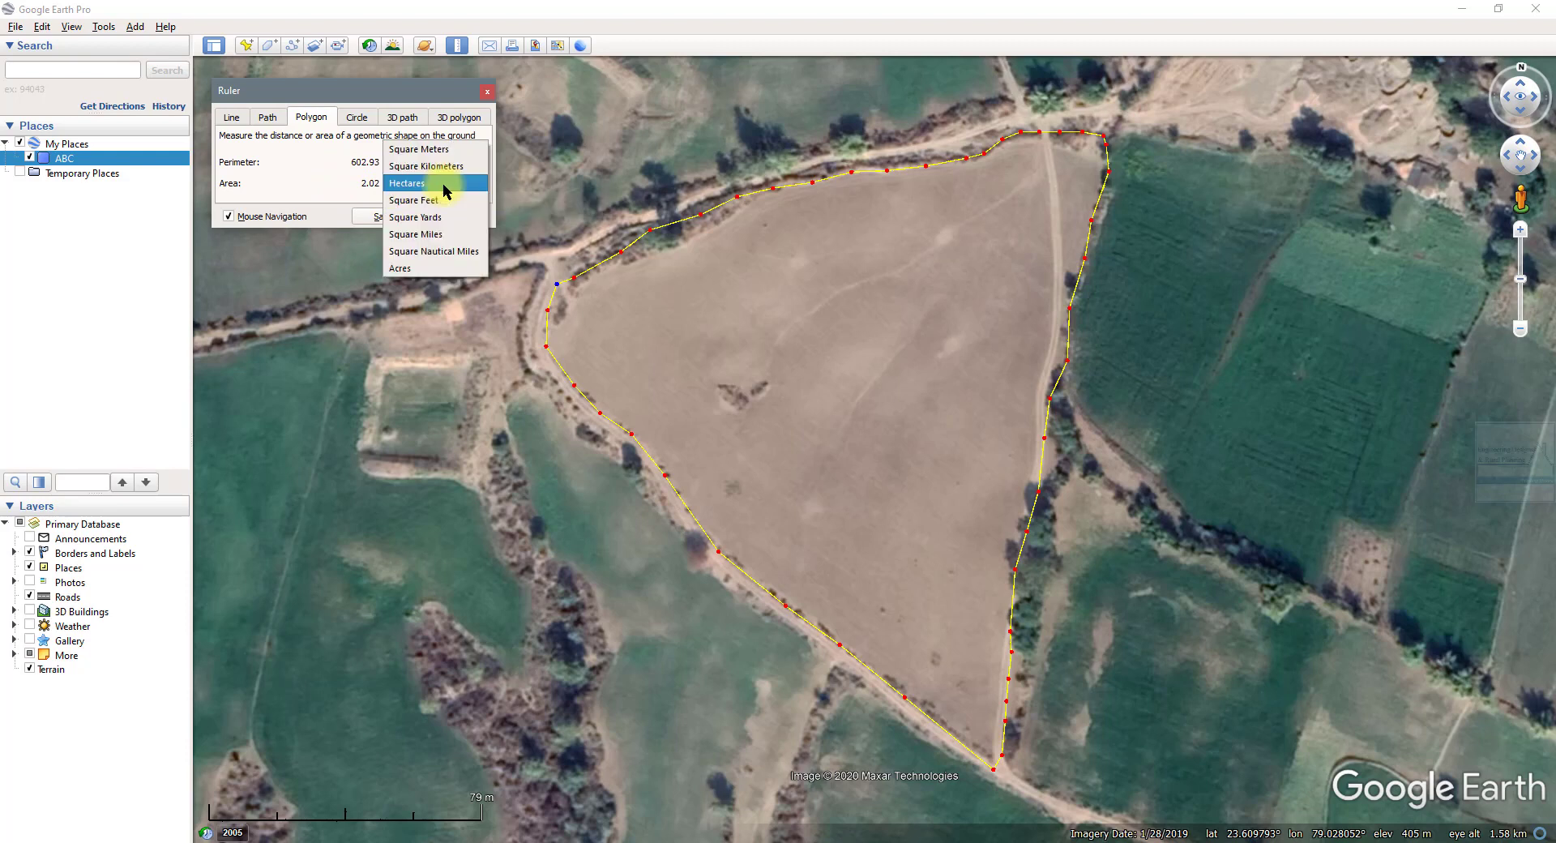
{"action": "left_click", "coordinate": [444, 189]}
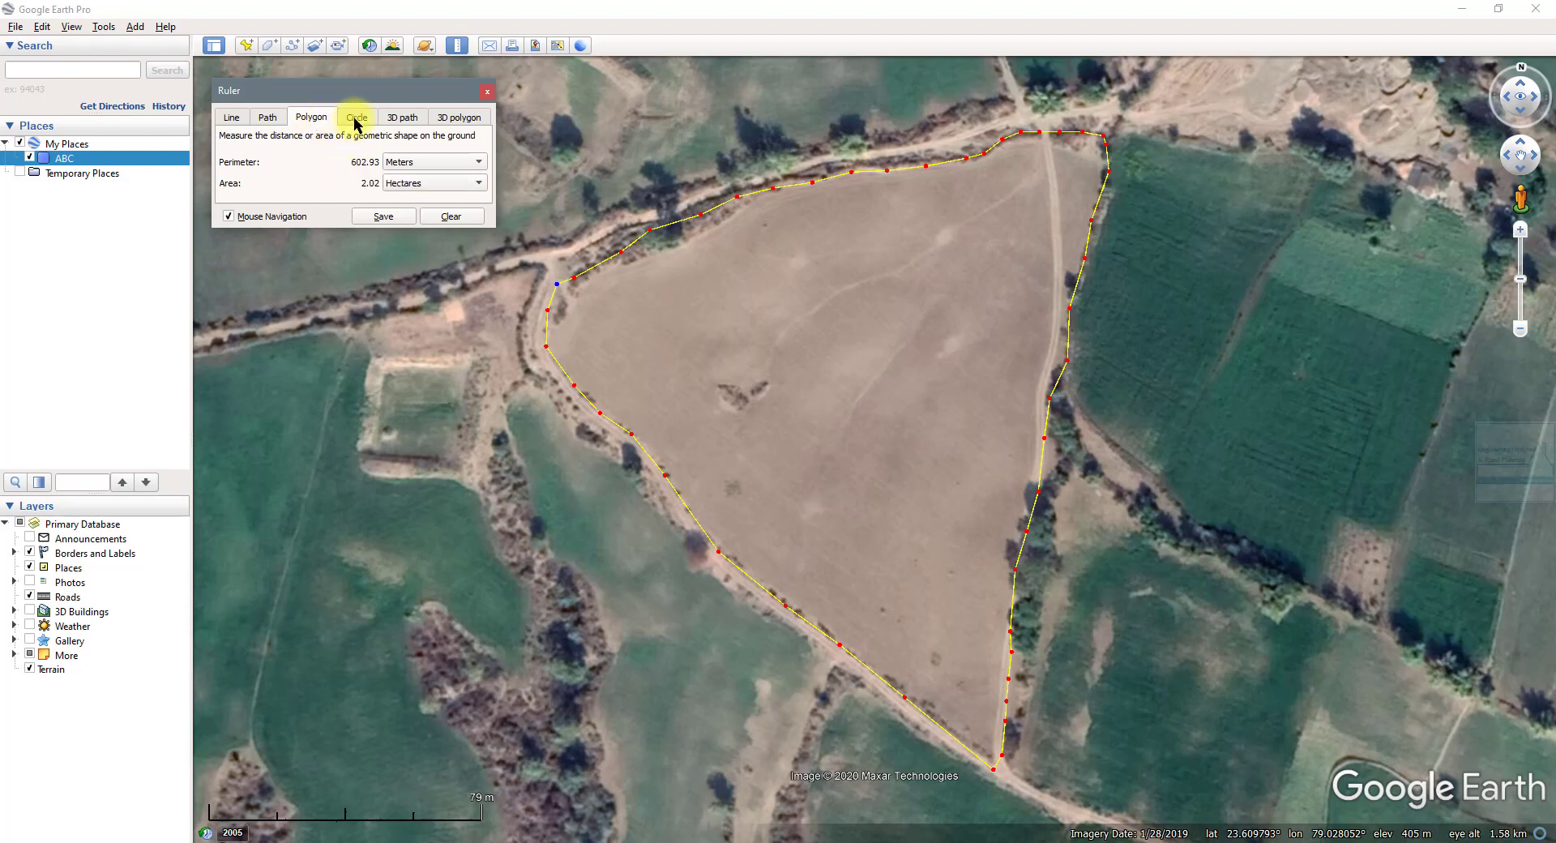
Save the measured field polygon as a new place named "Plot Boundary"
{"action": "left_click_drag", "start_coordinate": [363, 96], "coordinate": [347, 82]}
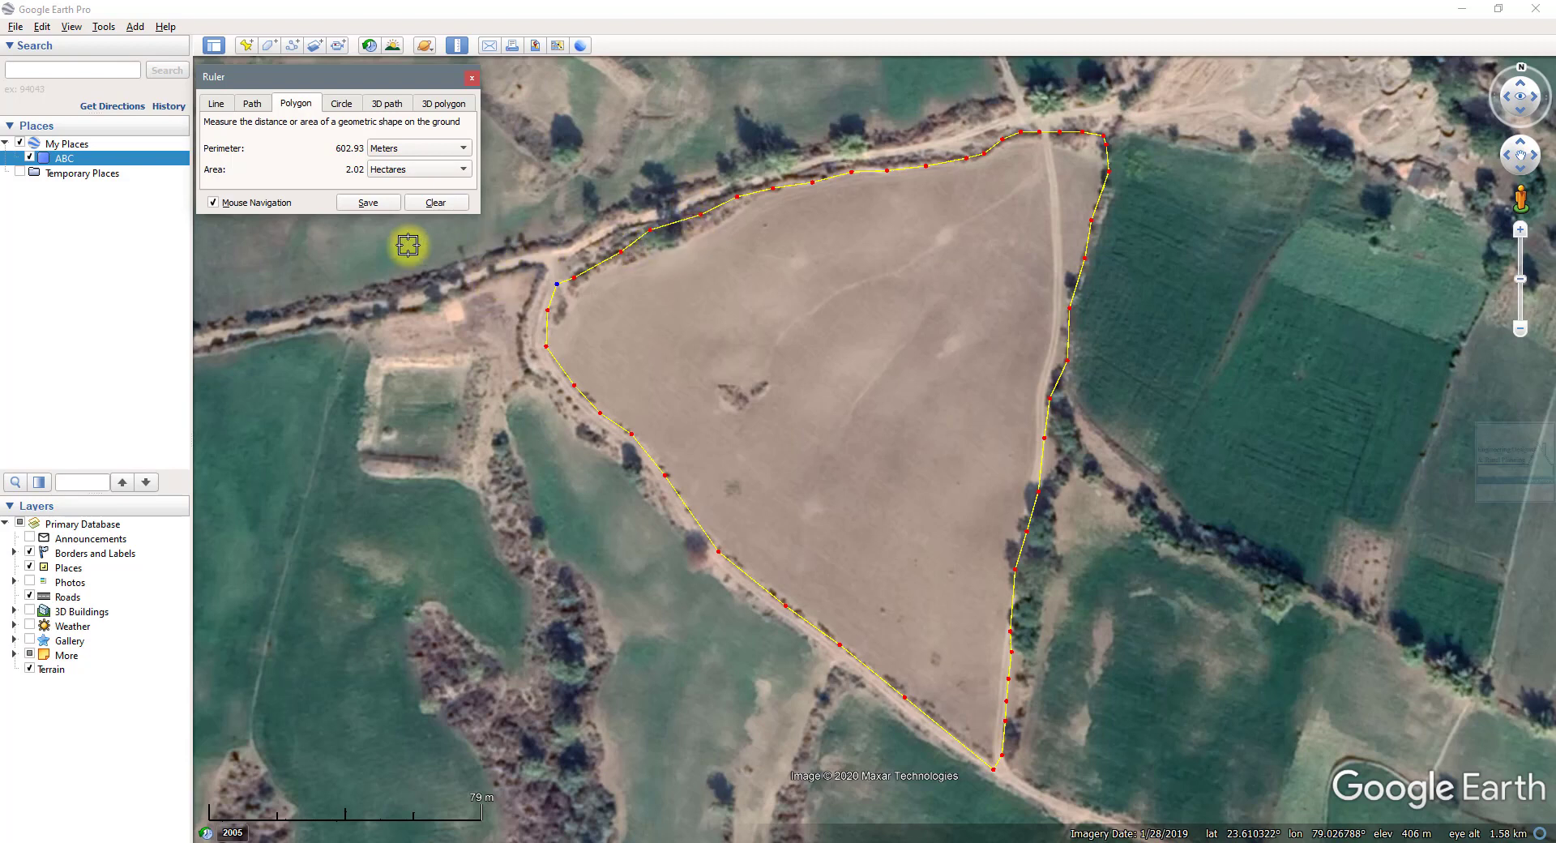
{"action": "left_click", "coordinate": [352, 204]}
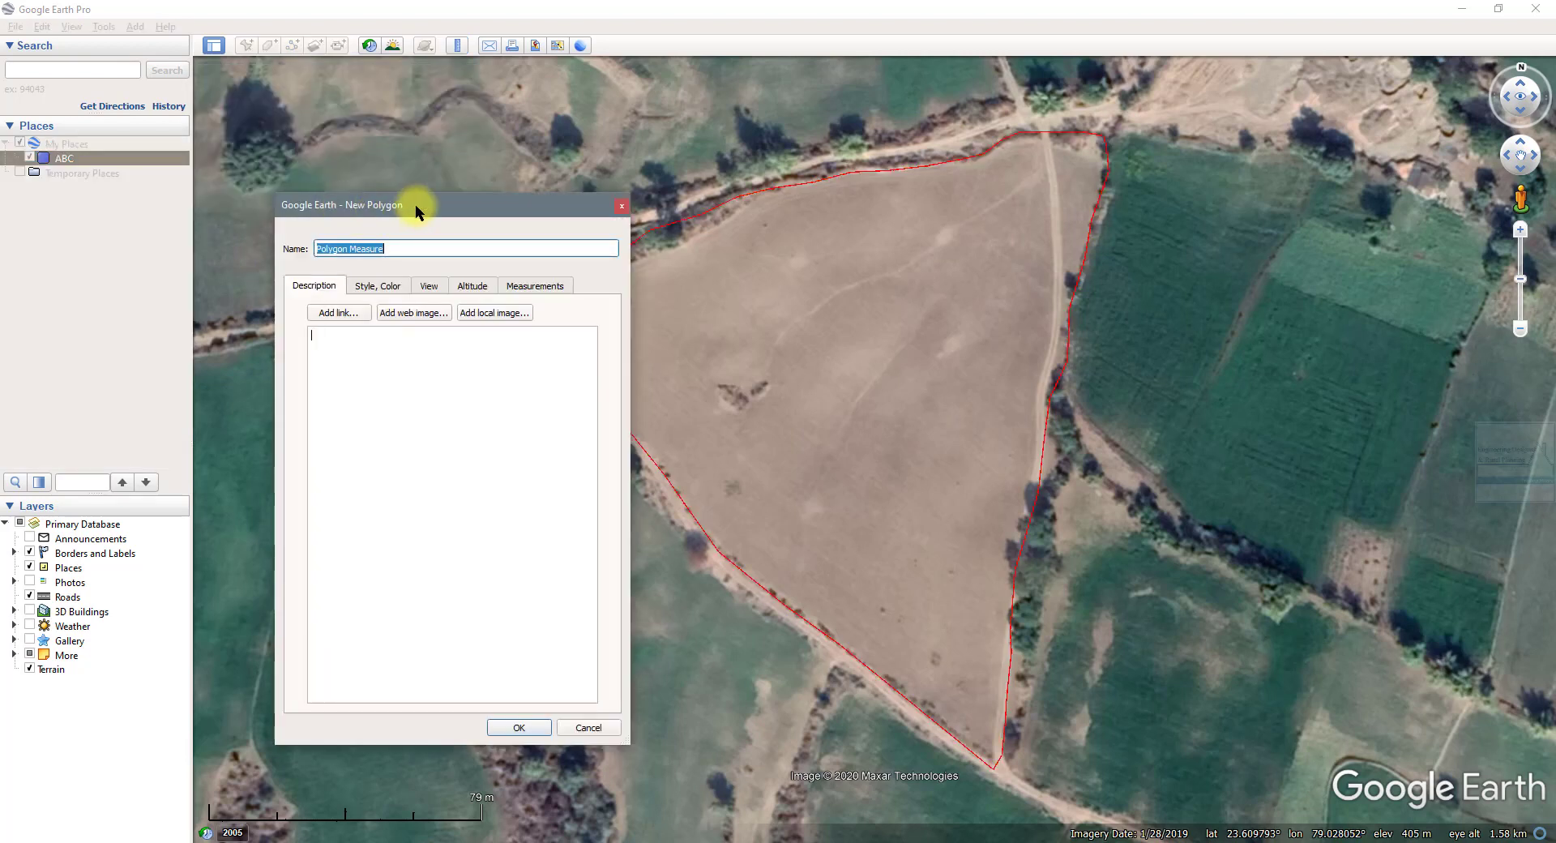
{"action": "left_click_drag", "start_coordinate": [415, 204], "coordinate": [348, 143]}
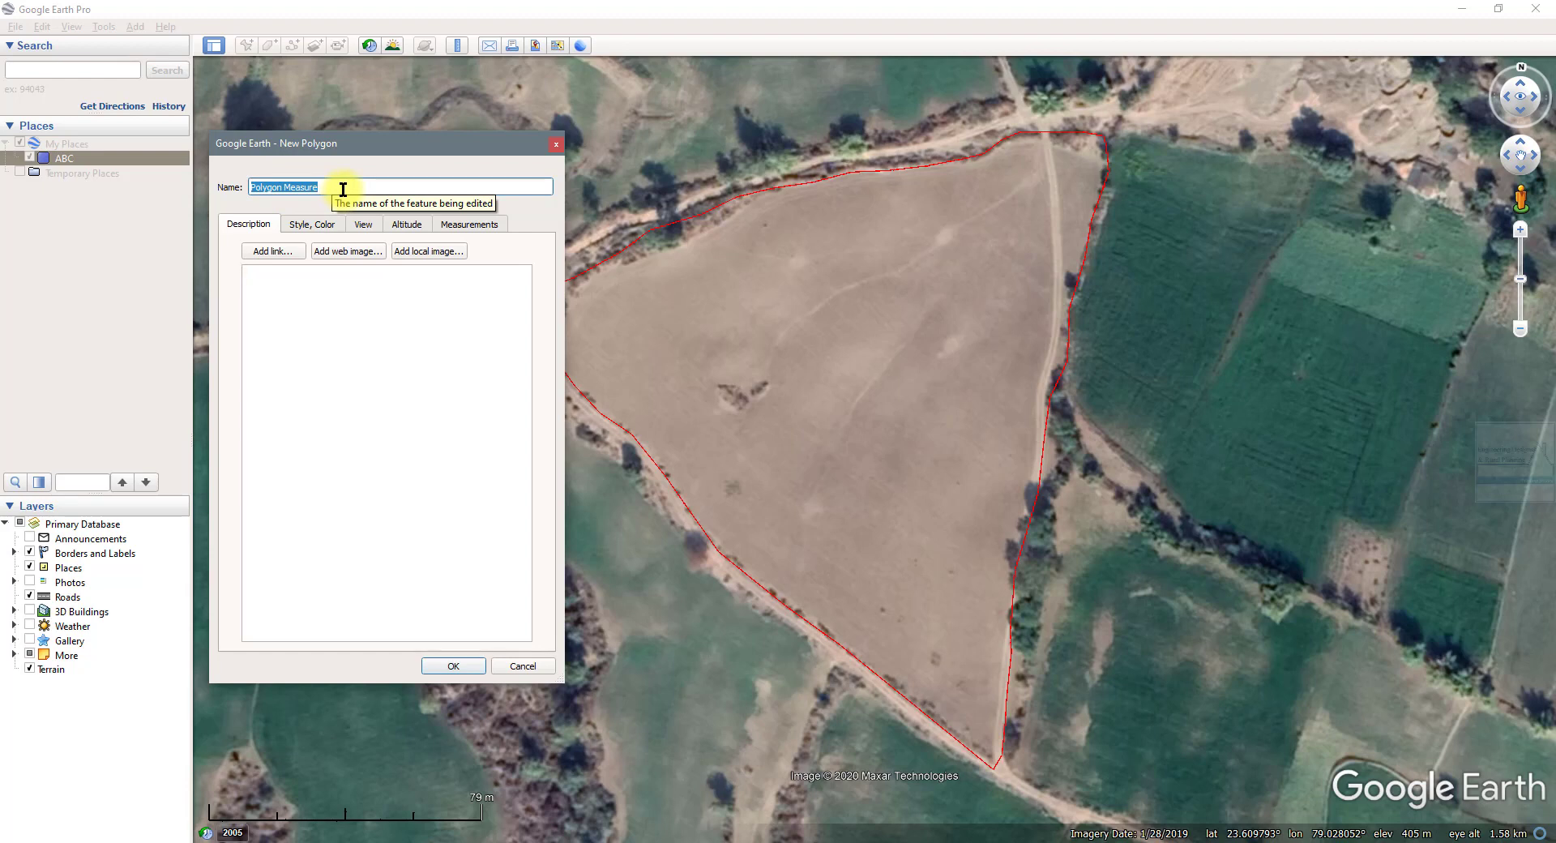
{"action": "type", "text": "Plot Area"}
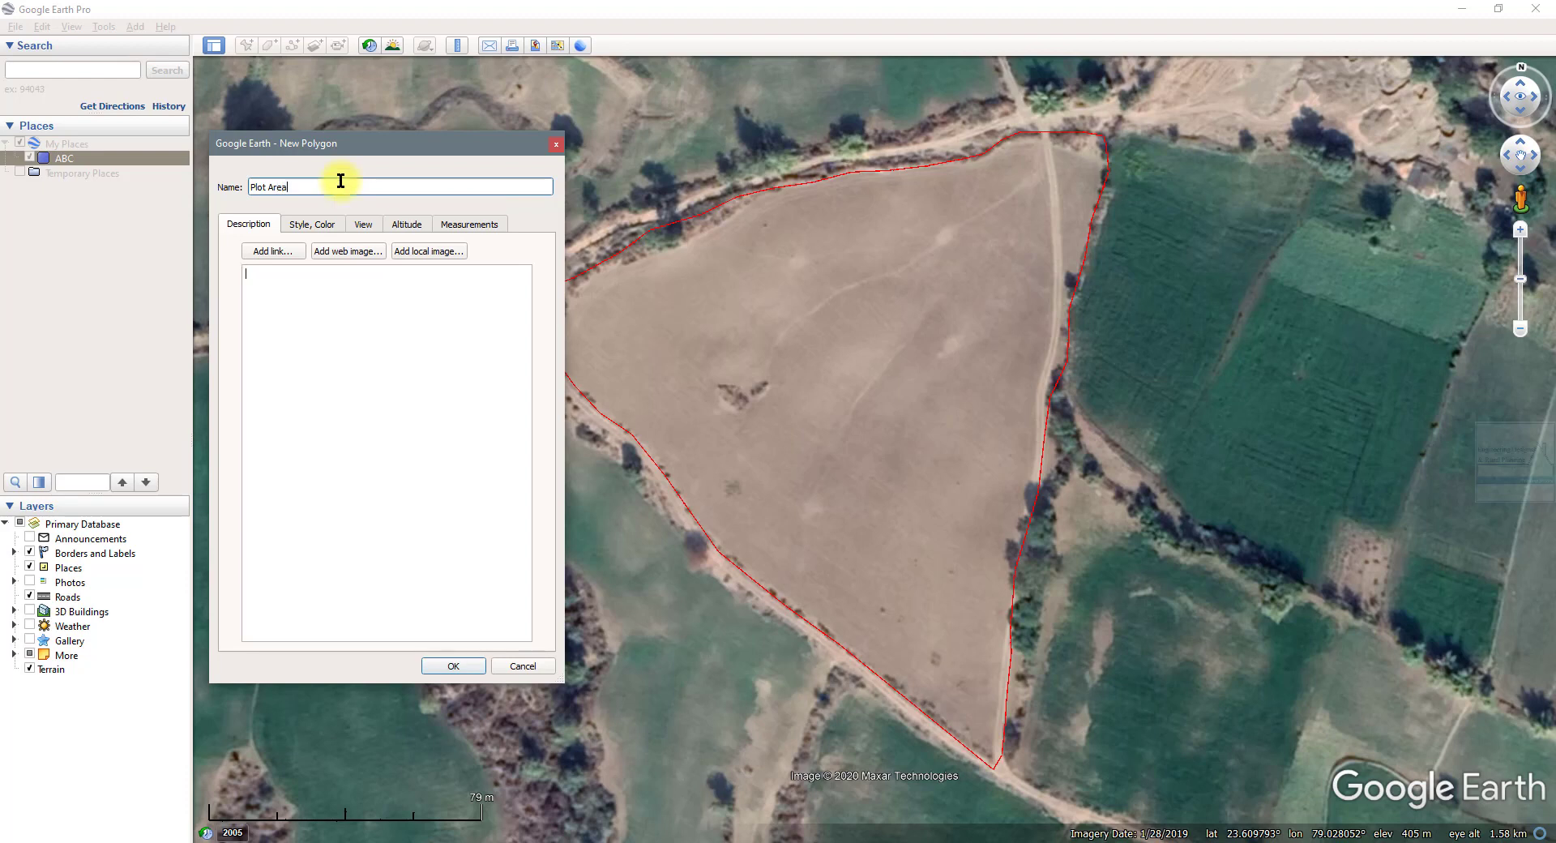
{"action": "key", "text": "BackSpace"}
{"action": "key", "text": "BackSpace"}
{"action": "type", "text": "Boundary"}
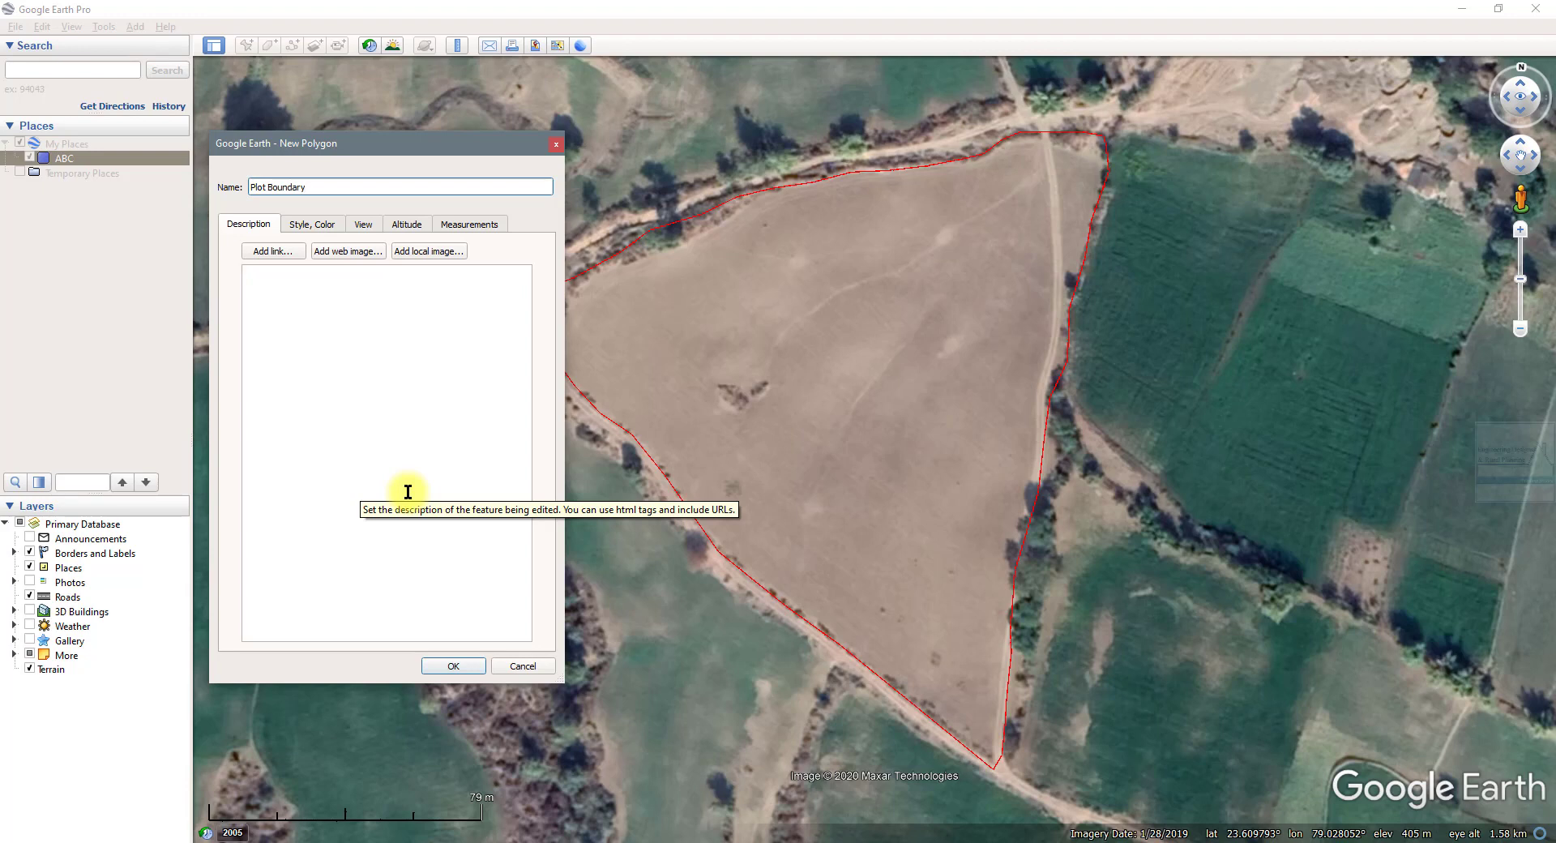
{"action": "type", "text": "ROw"}
{"action": "key", "text": "BackSpace"}
{"action": "key", "text": "BackSpace"}
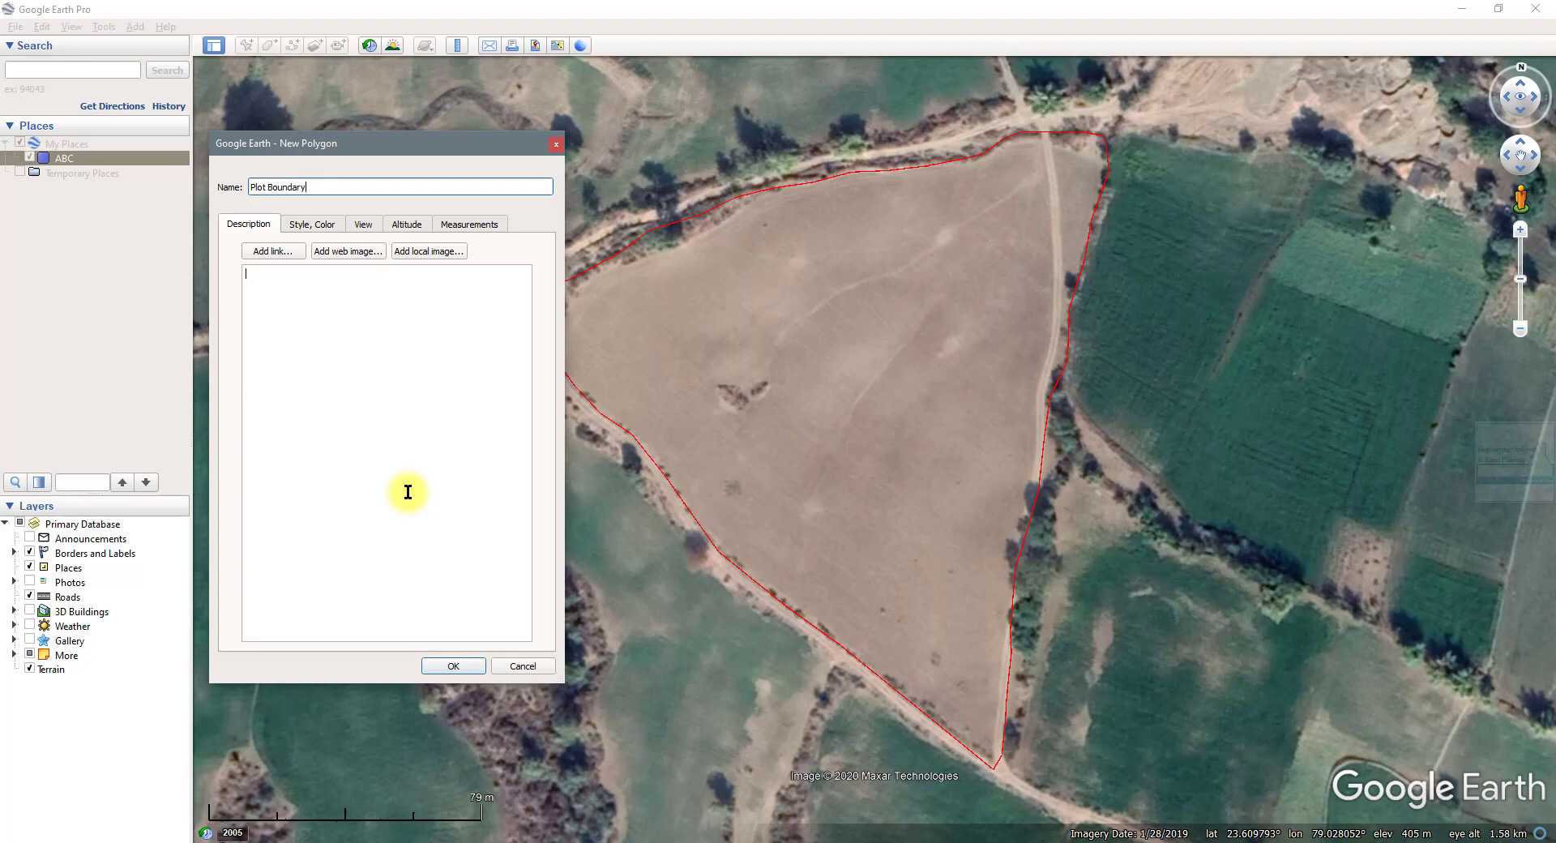
Describe the polygon with the owner's name, "Village : XYZ" and "Landmark : Beside village road"
{"action": "left_click", "coordinate": [318, 340]}
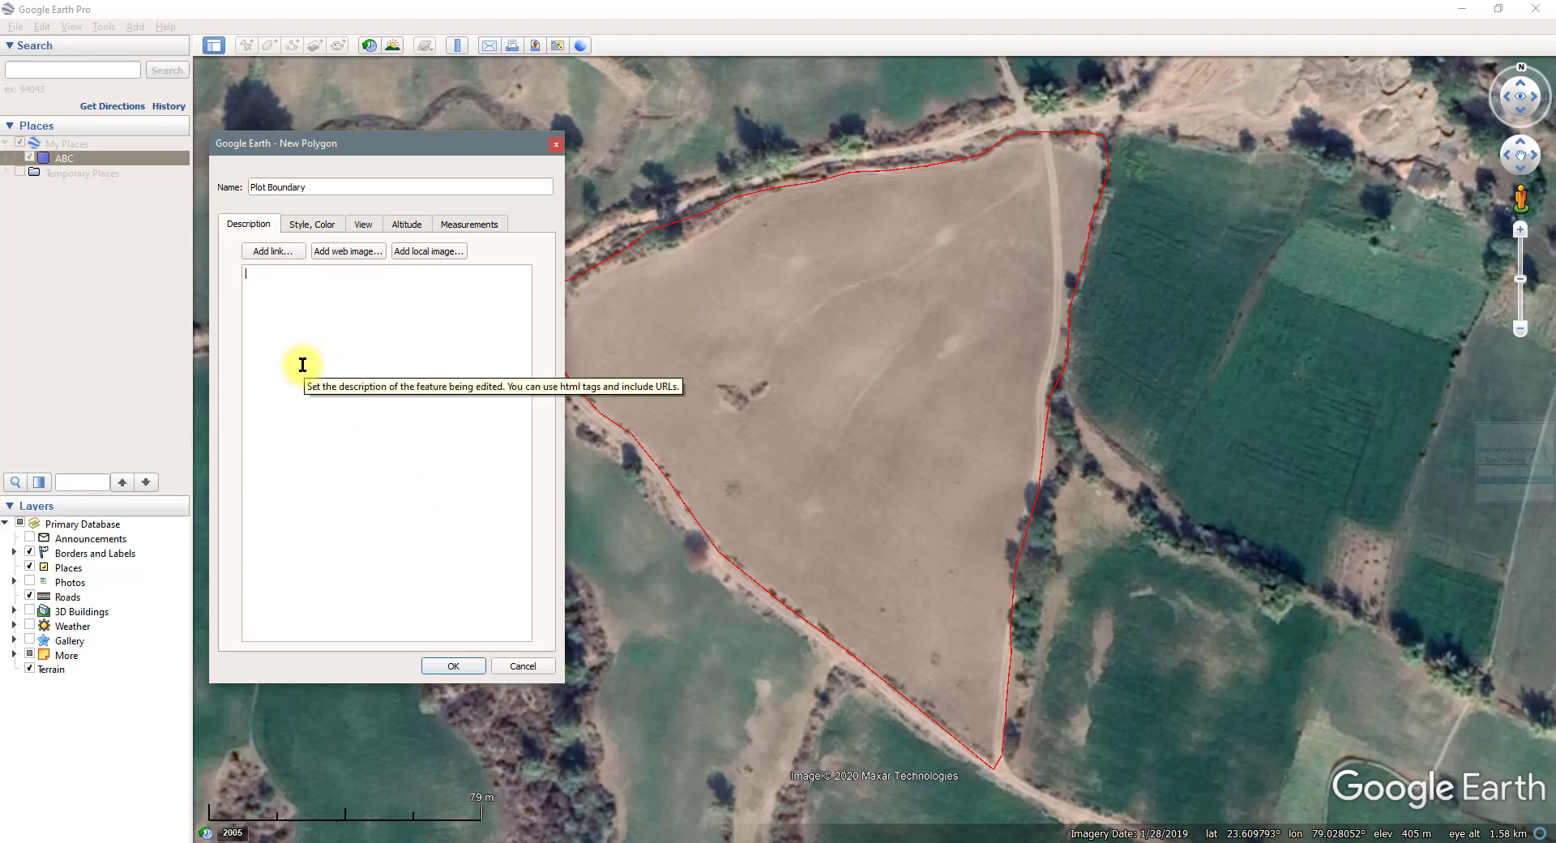
{"action": "type", "text": "Owner's Name: Ramlal"}
{"action": "key", "text": "Return"}
{"action": "type", "text": "Village : XYZ "}
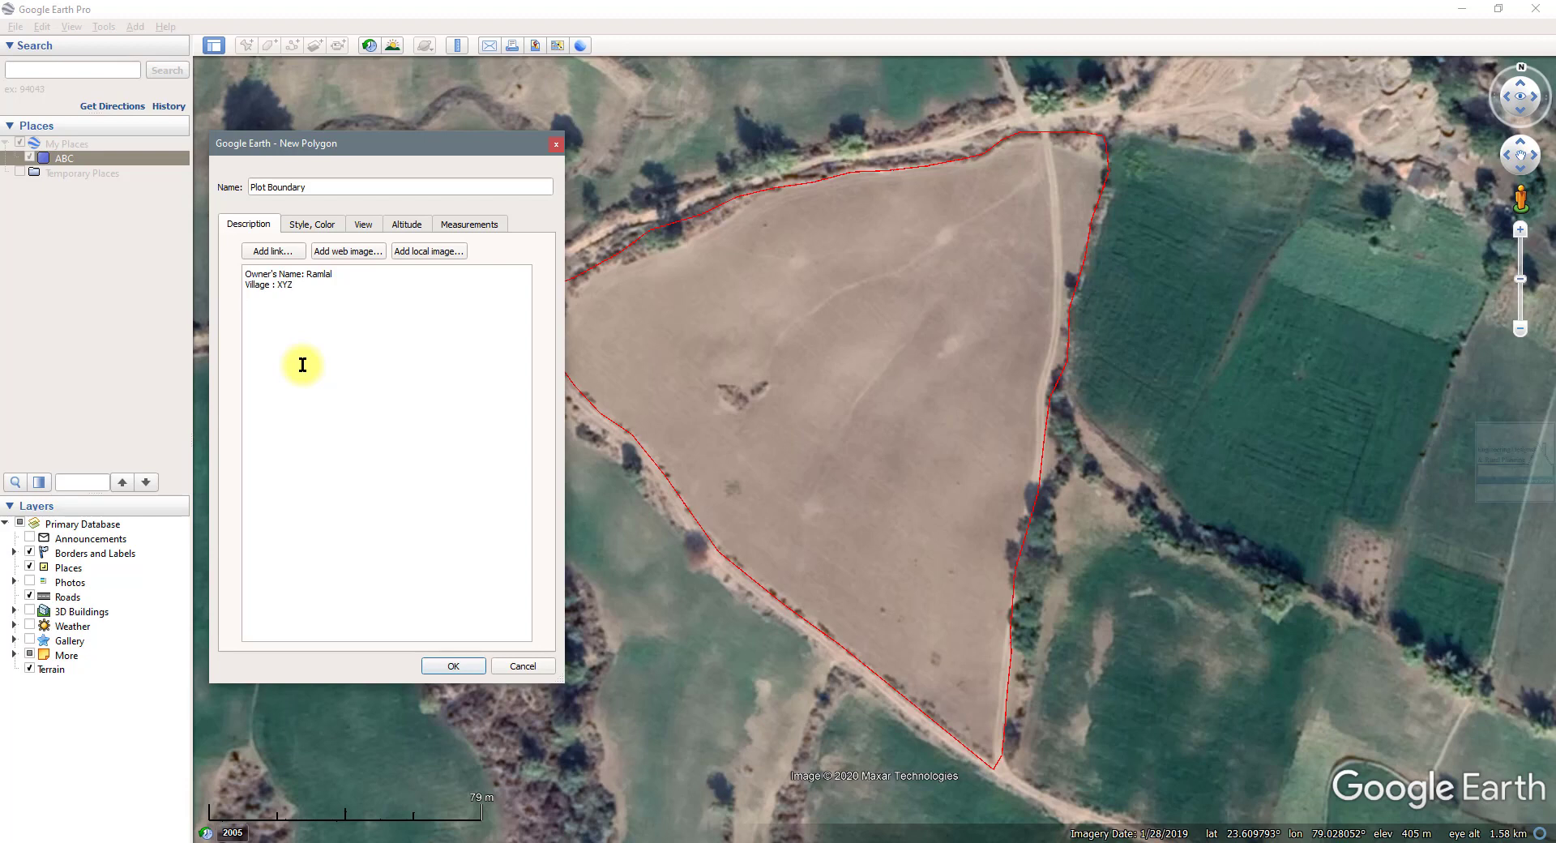
{"action": "type", "text": "Landmar"}
{"action": "type", "text": "k : Beside village road"}
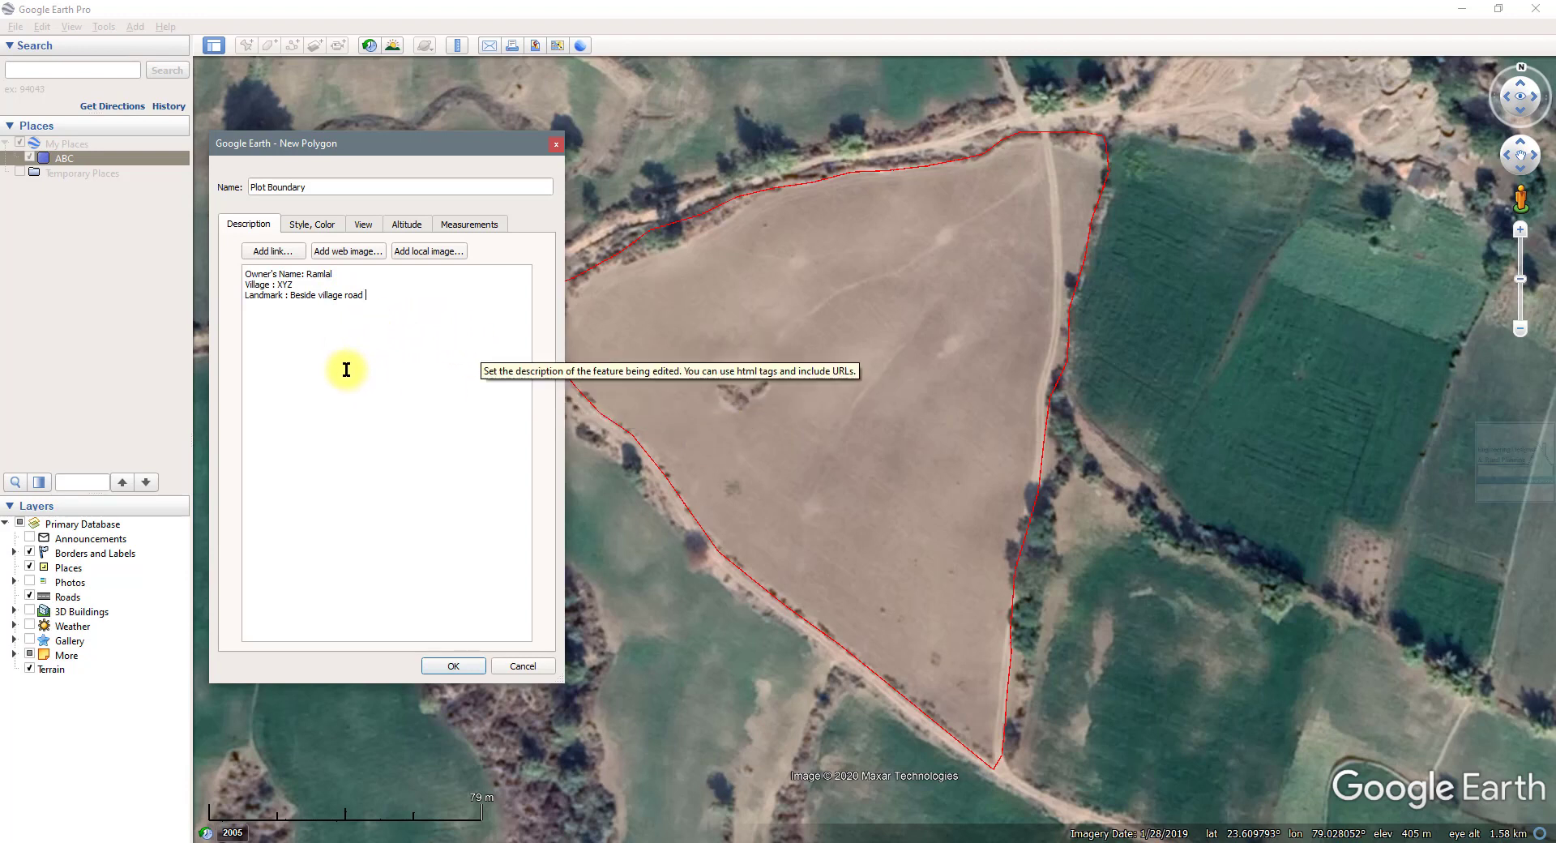
Style the polygon's boundary line in blue with a width of 3.9
{"action": "left_click", "coordinate": [315, 227]}
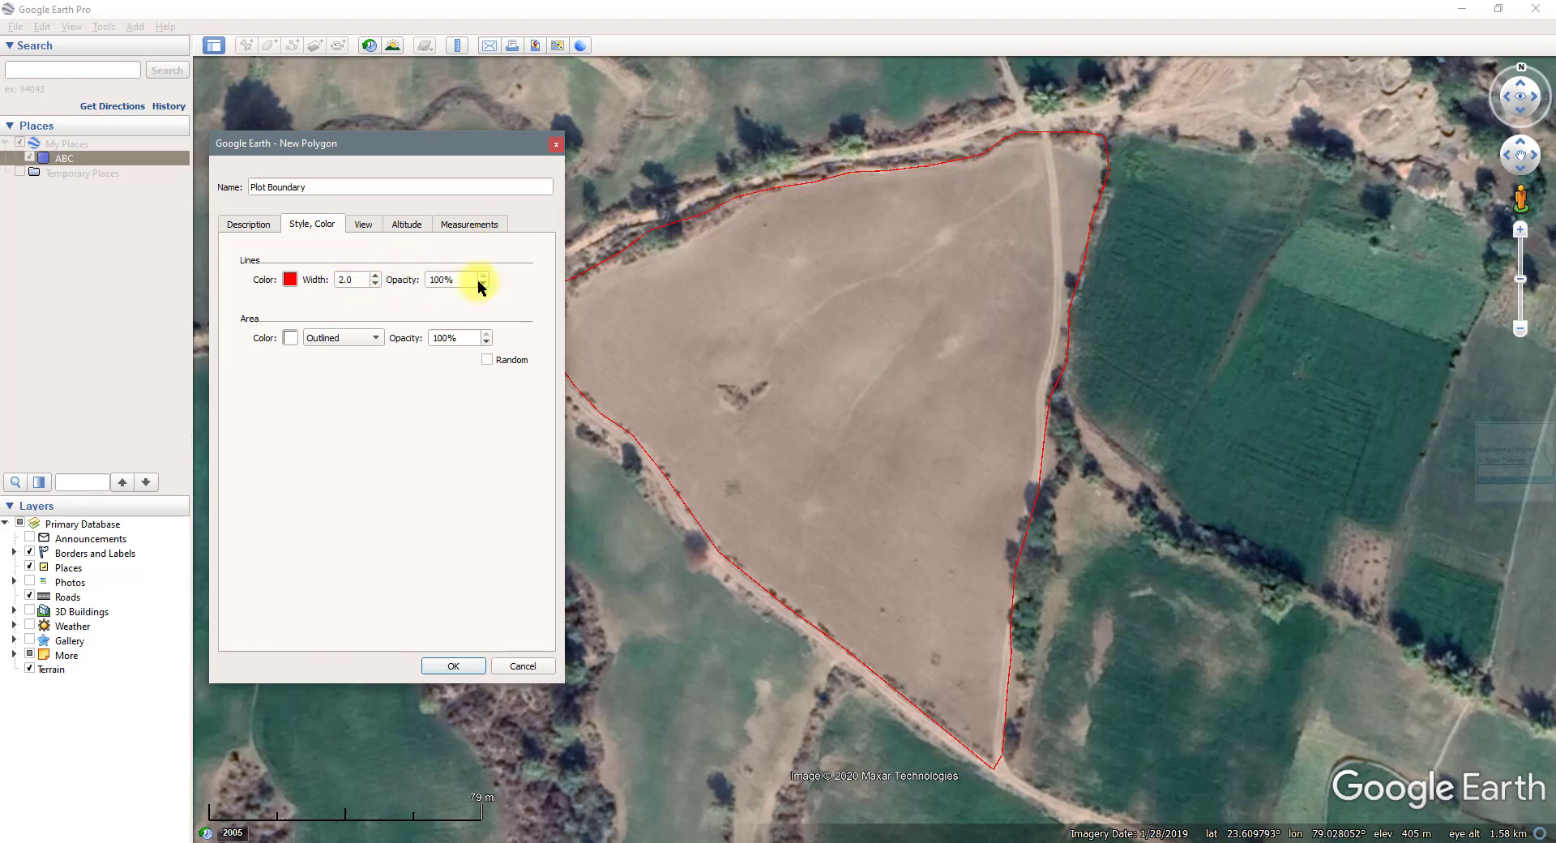
{"action": "left_click", "coordinate": [293, 278]}
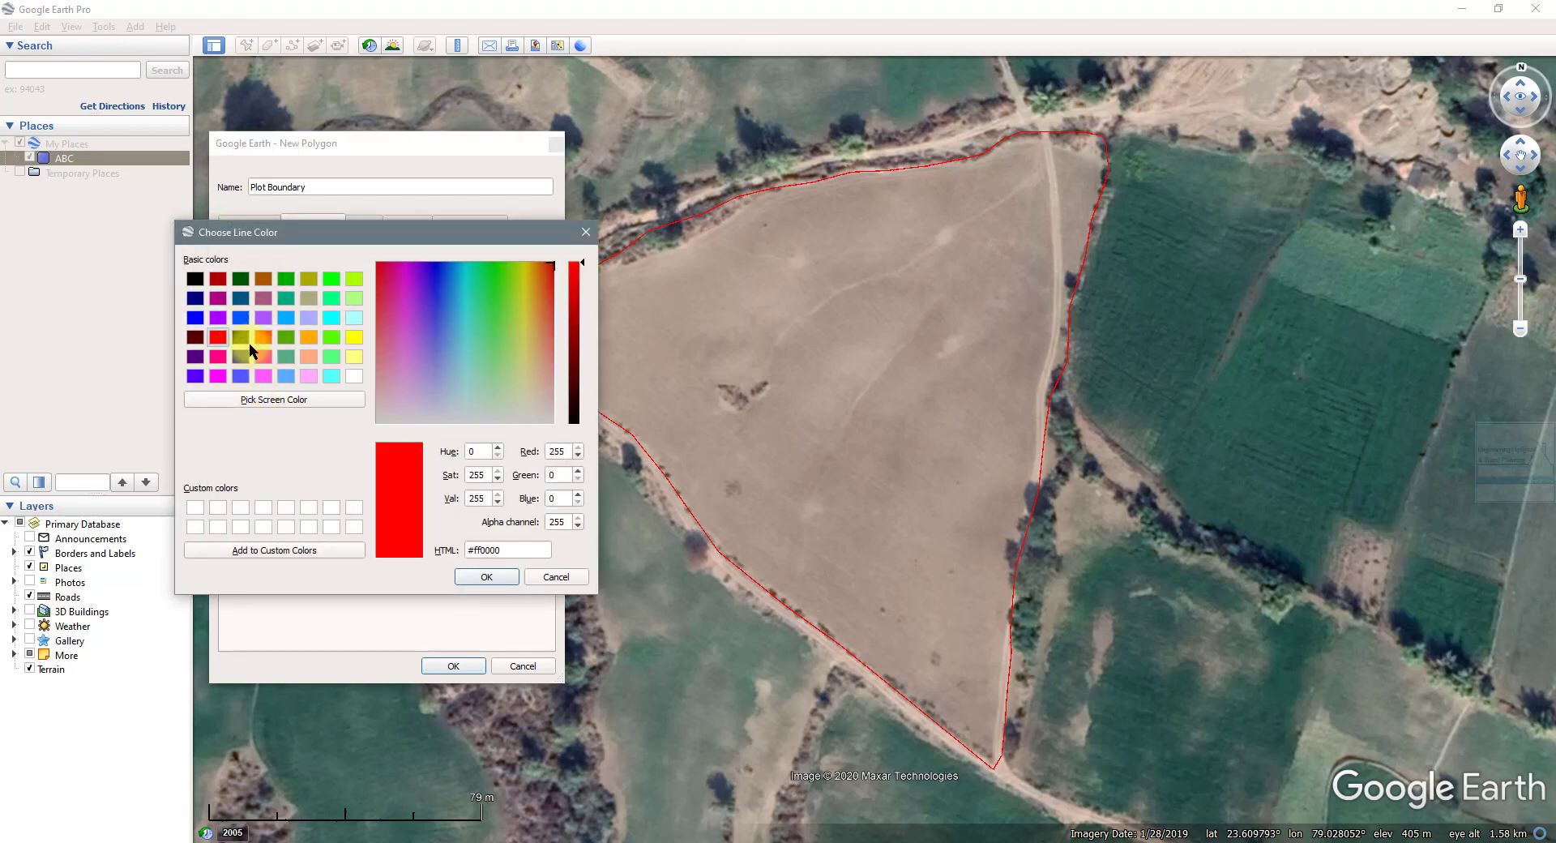
{"action": "left_click", "coordinate": [196, 318]}
{"action": "left_click", "coordinate": [468, 573]}
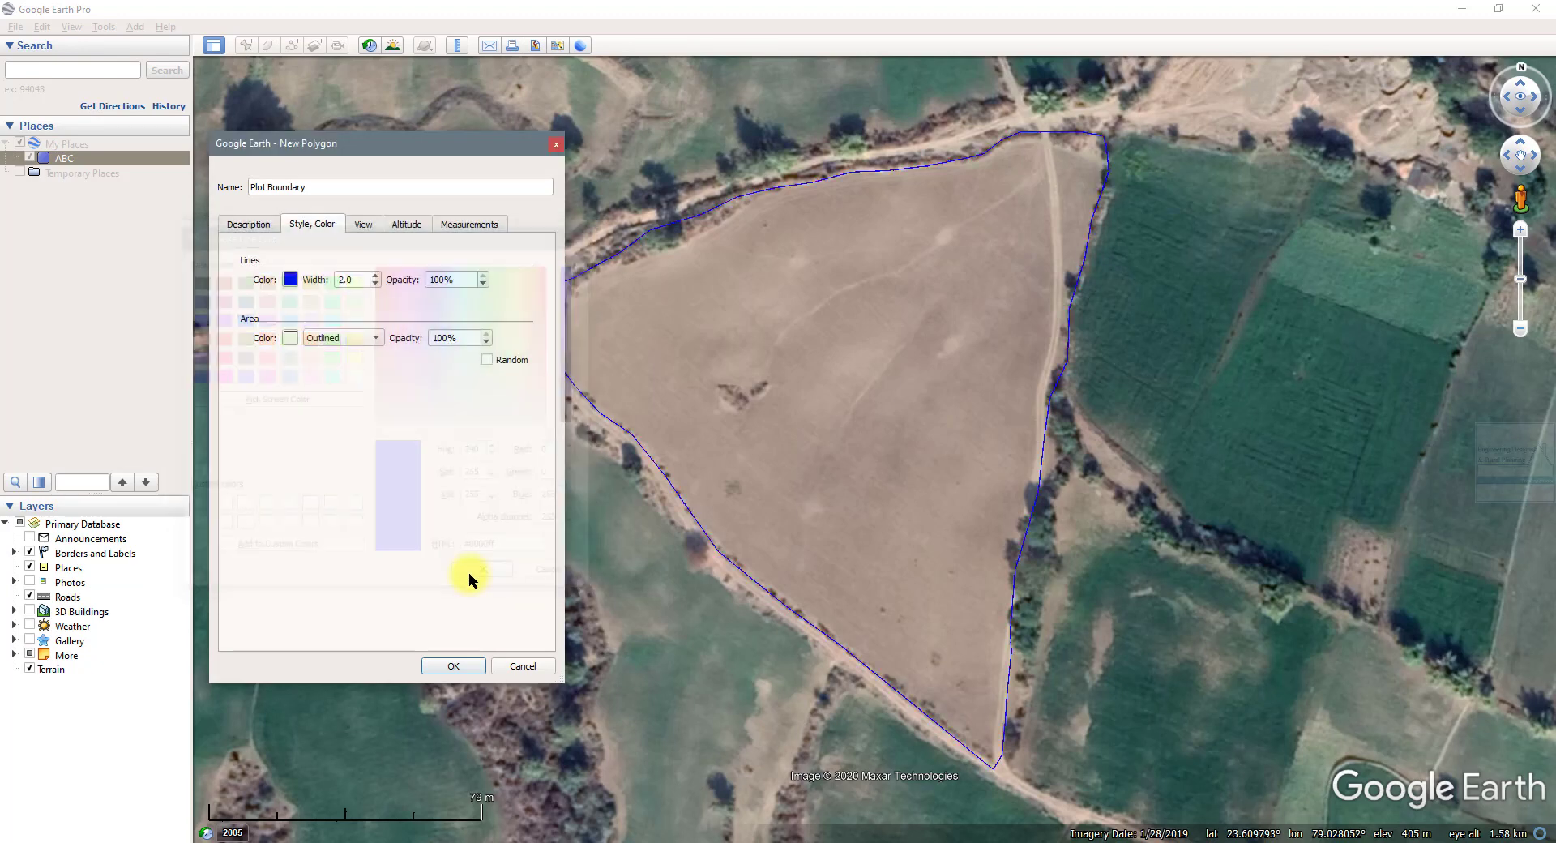
{"action": "left_click", "coordinate": [375, 276]}
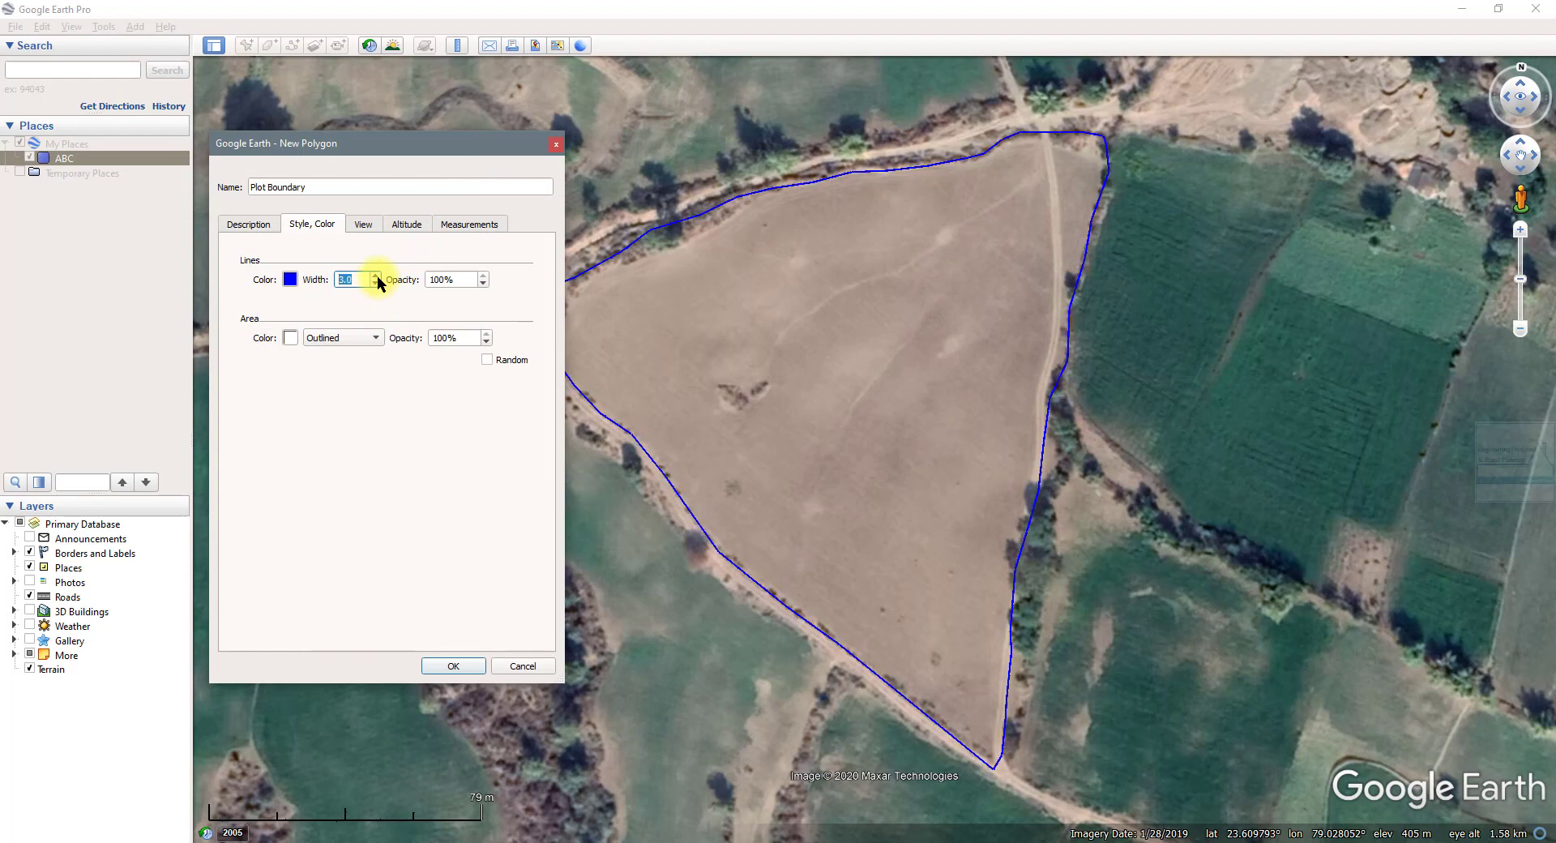
{"action": "left_click", "coordinate": [377, 276]}
{"action": "left_click", "coordinate": [377, 276]}
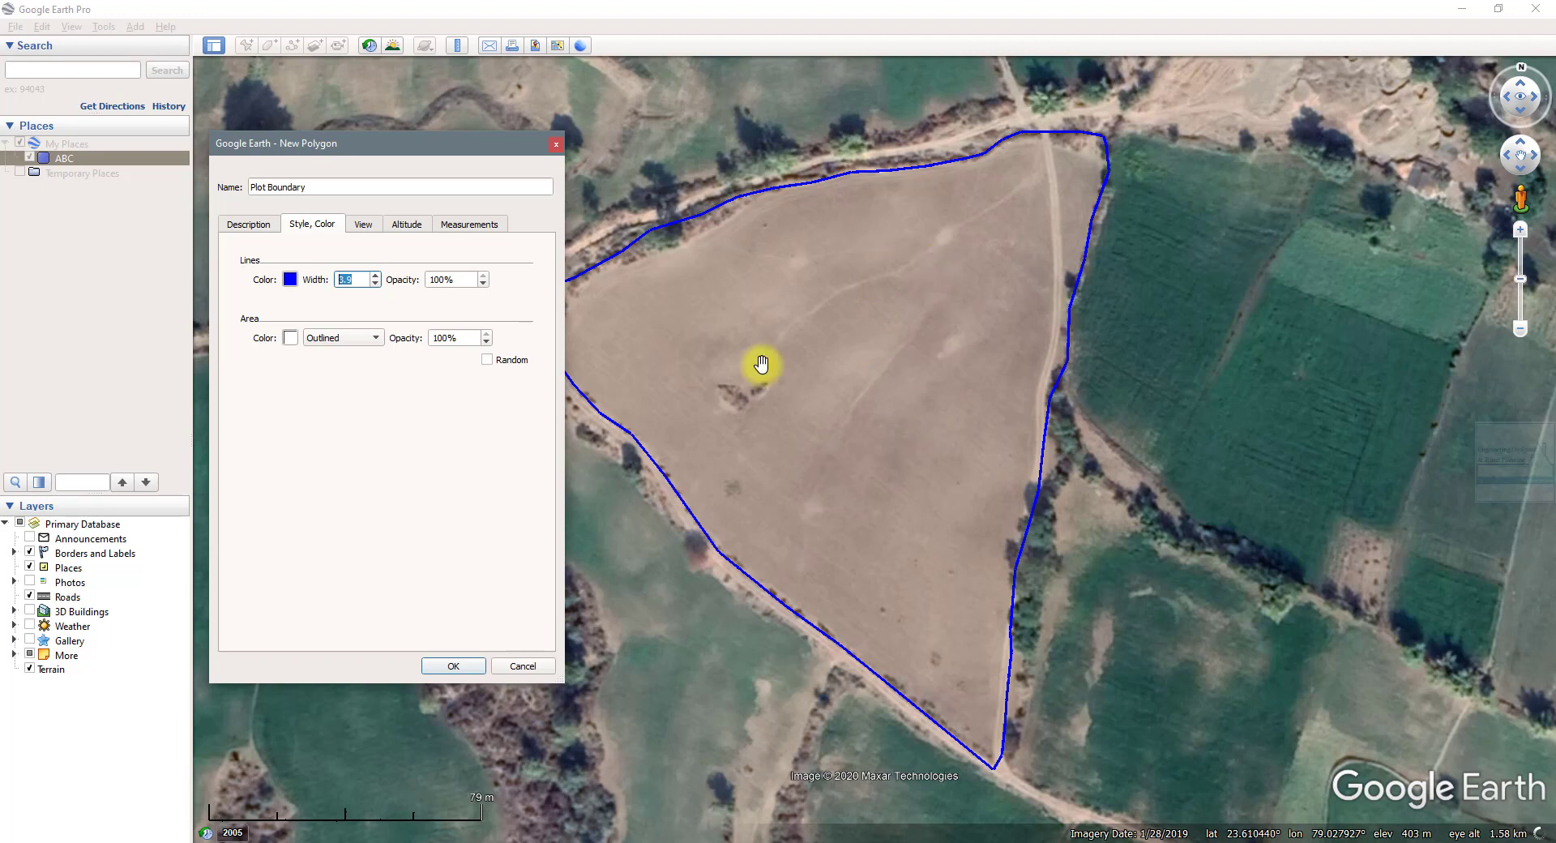
Set the polygon's area to Filled+Outlined with a red (#ff0000) fill color
{"action": "left_click", "coordinate": [366, 340]}
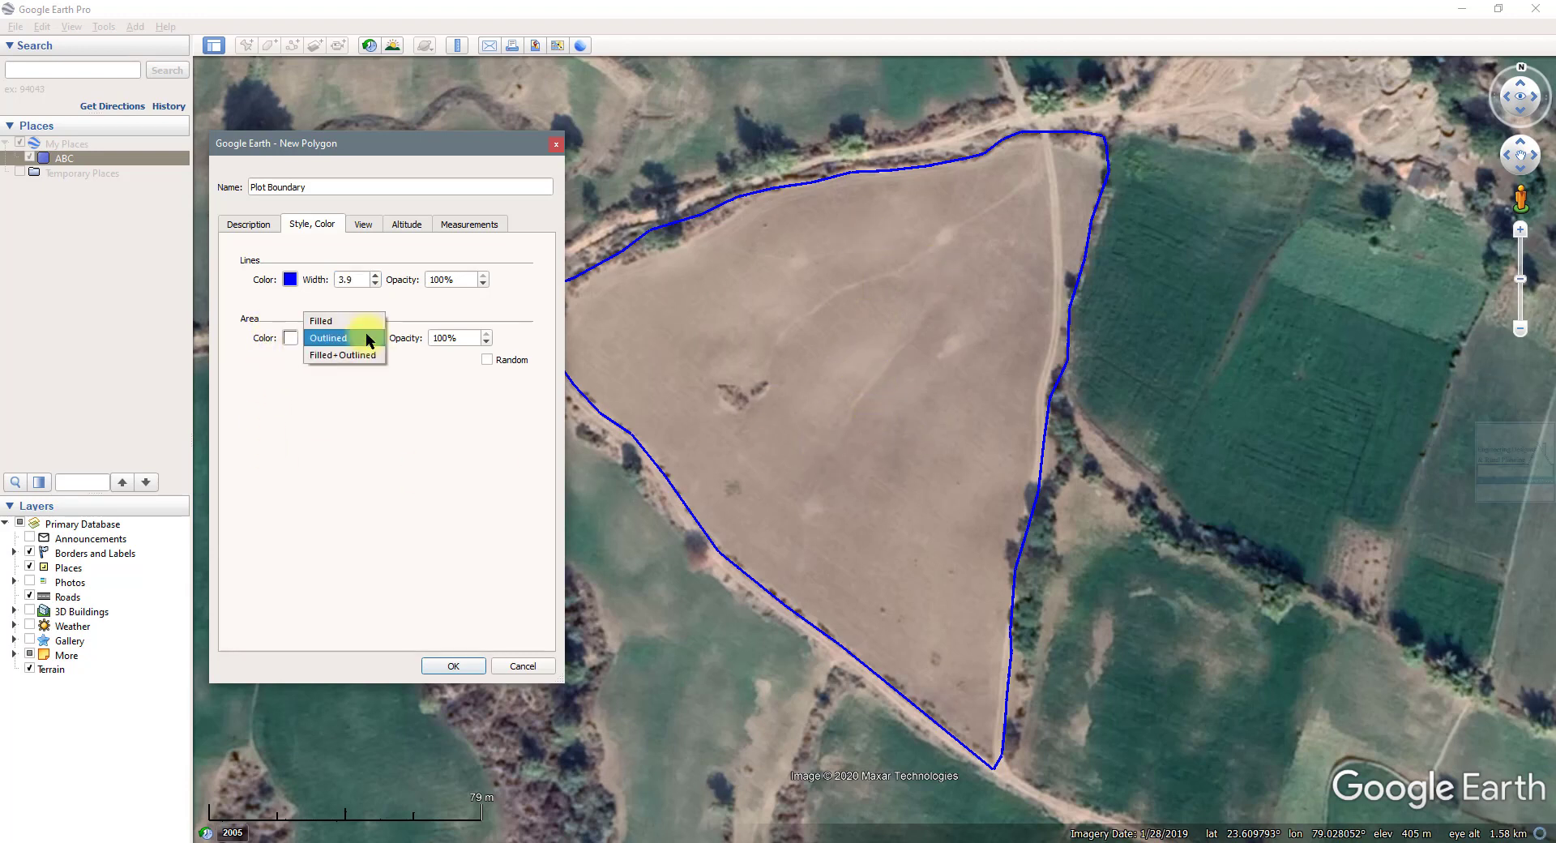
{"action": "left_click", "coordinate": [329, 321]}
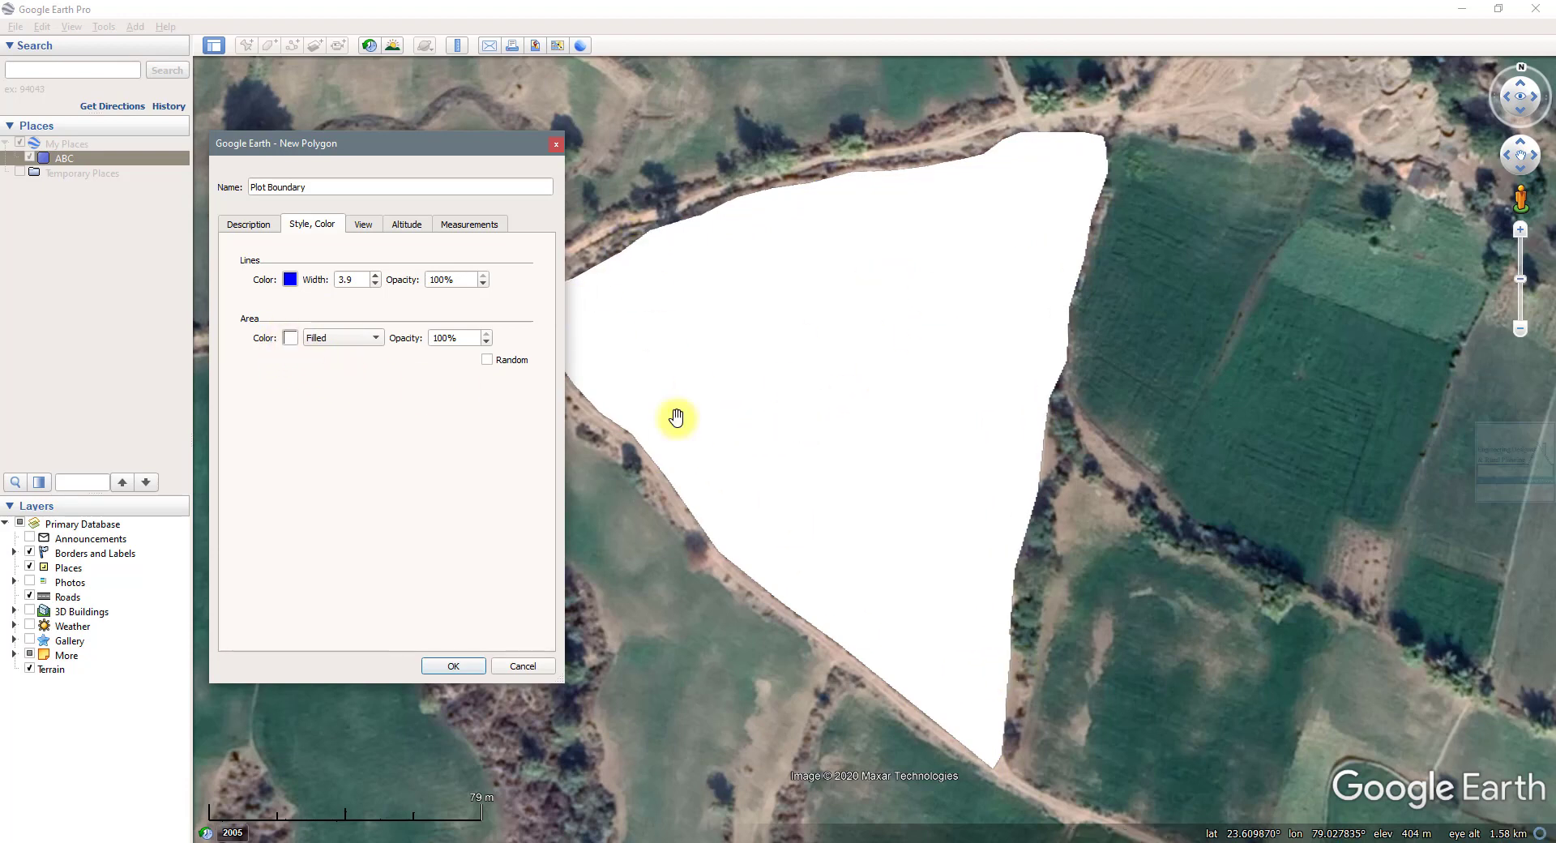
{"action": "left_click", "coordinate": [290, 335]}
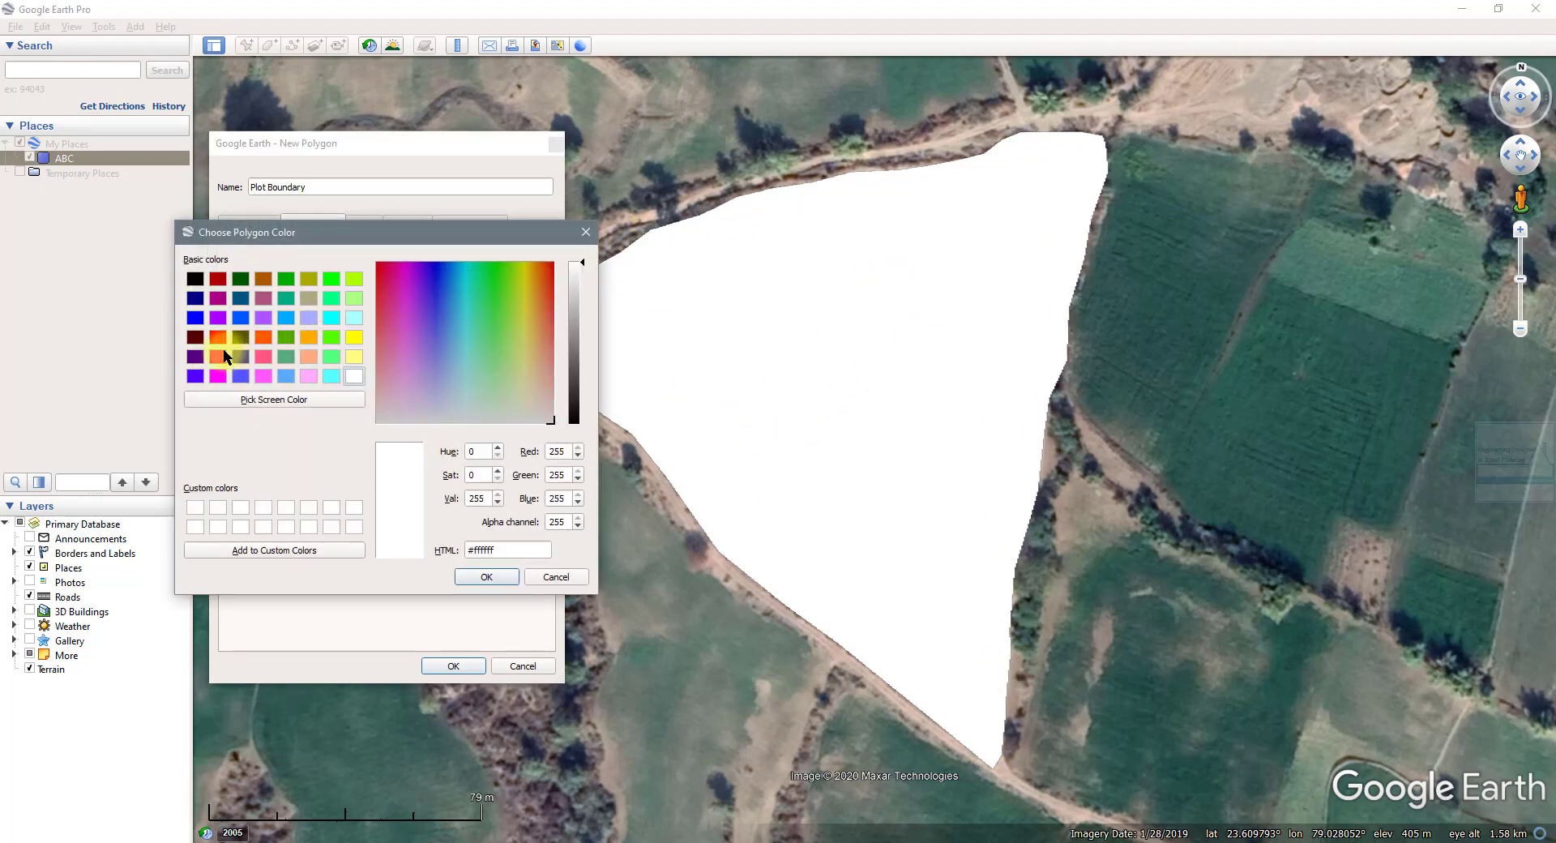
{"action": "left_click", "coordinate": [220, 337]}
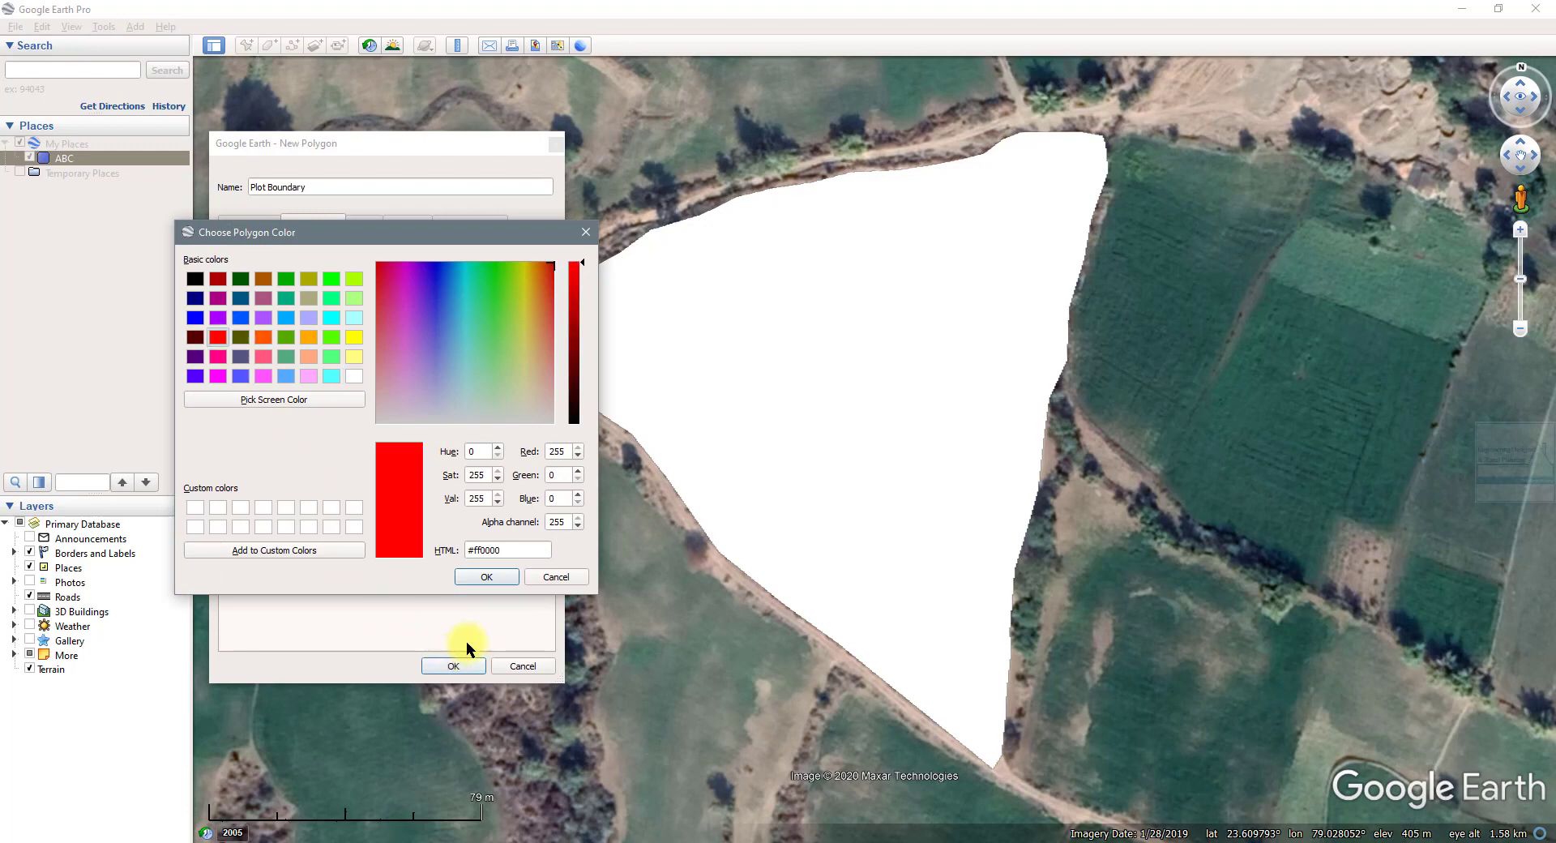
{"action": "left_click", "coordinate": [485, 576]}
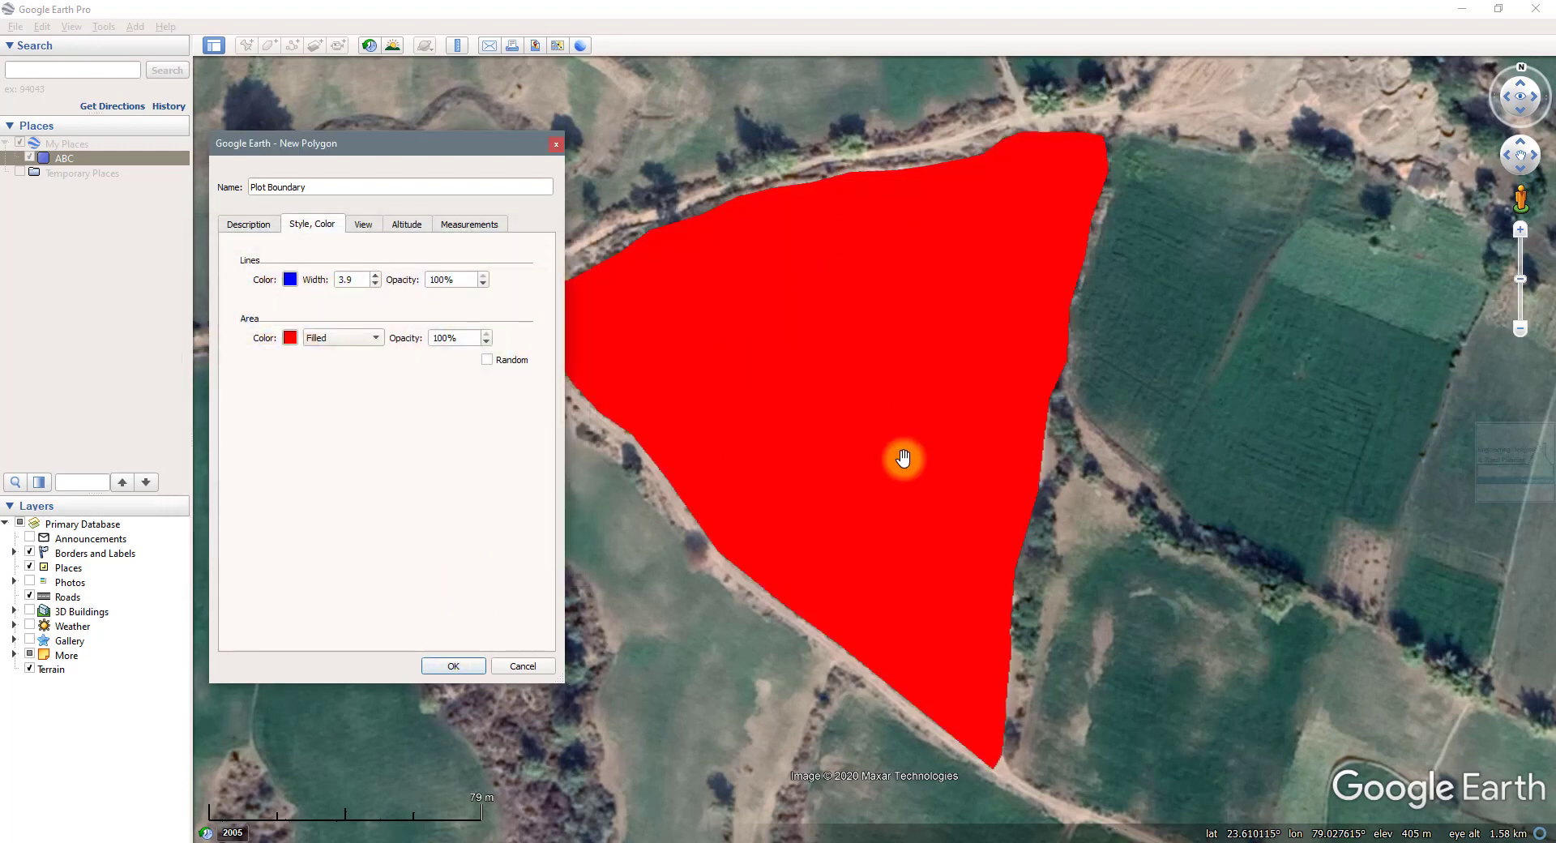
{"action": "left_click", "coordinate": [373, 335]}
{"action": "left_click", "coordinate": [339, 372]}
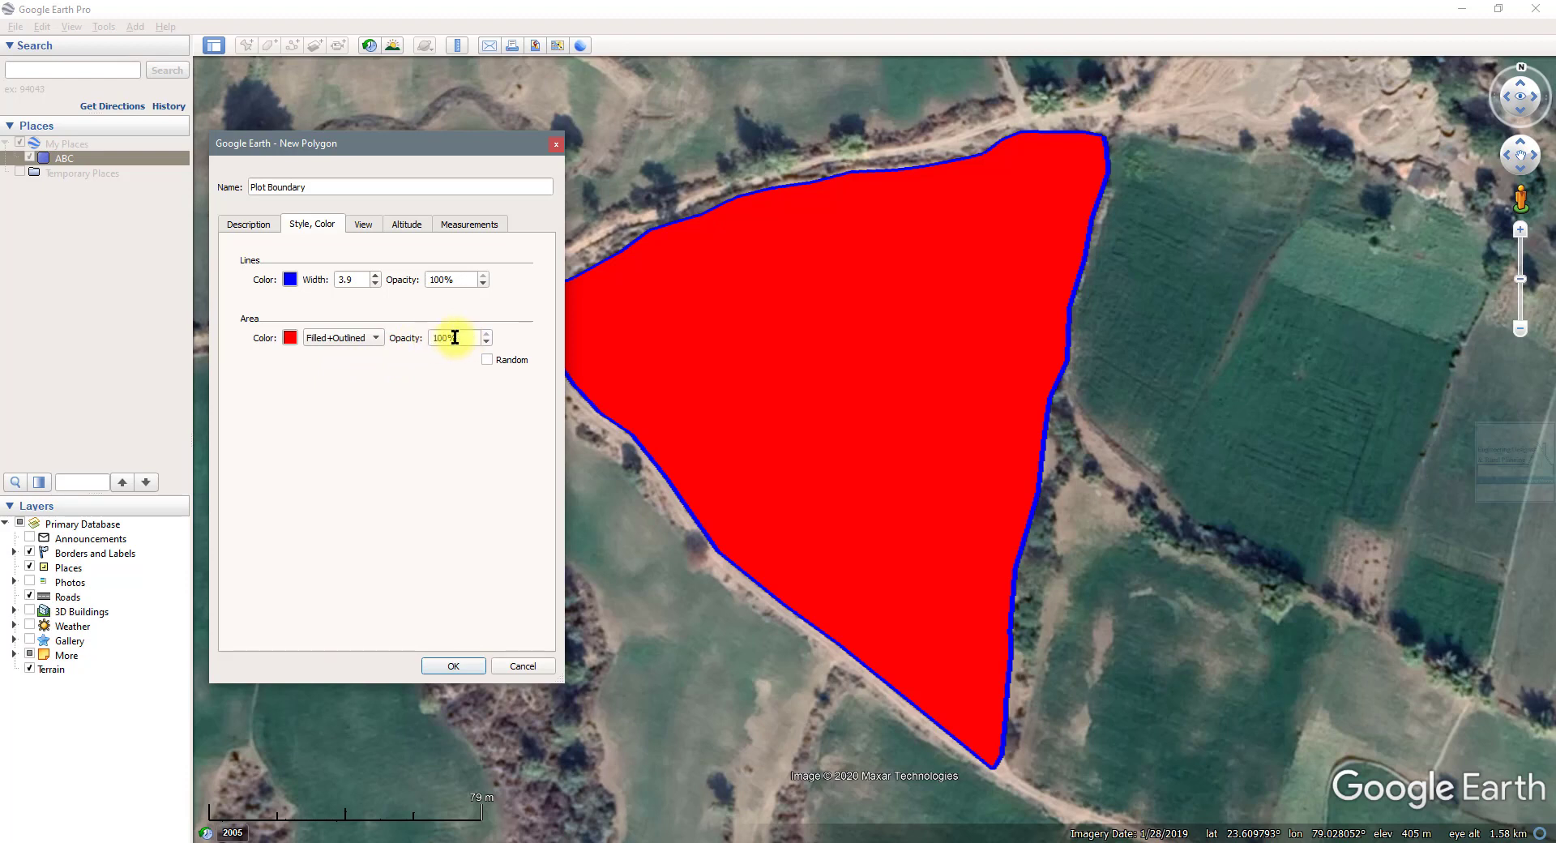
Lower the red area fill's opacity to about 40% while leaving the line opacity alone
{"action": "left_click", "coordinate": [487, 341]}
{"action": "left_click", "coordinate": [488, 341]}
{"action": "left_click", "coordinate": [488, 341]}
{"action": "left_click", "coordinate": [488, 342]}
{"action": "left_click", "coordinate": [488, 342]}
{"action": "left_click", "coordinate": [487, 342]}
{"action": "left_click", "coordinate": [488, 341]}
{"action": "left_click", "coordinate": [488, 341]}
{"action": "left_click", "coordinate": [488, 341]}
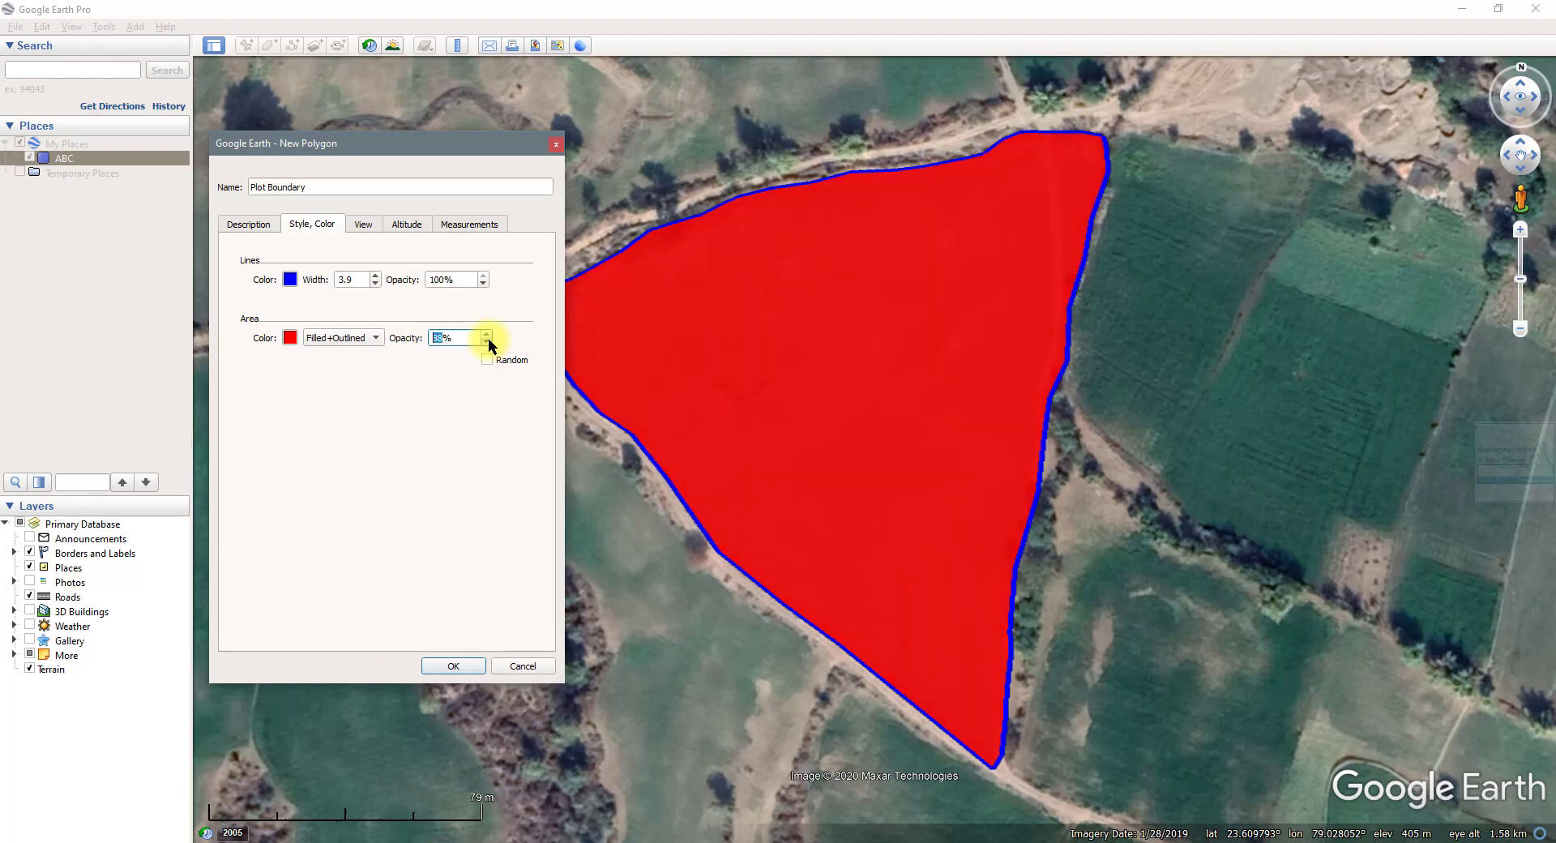
{"action": "left_click", "coordinate": [488, 341]}
{"action": "left_click", "coordinate": [488, 341]}
{"action": "left_click", "coordinate": [488, 341]}
{"action": "left_click", "coordinate": [488, 342]}
{"action": "left_click", "coordinate": [487, 341]}
{"action": "left_click", "coordinate": [487, 341]}
{"action": "left_click", "coordinate": [488, 341]}
{"action": "left_click", "coordinate": [488, 341]}
{"action": "left_click", "coordinate": [488, 341]}
{"action": "left_click", "coordinate": [487, 341]}
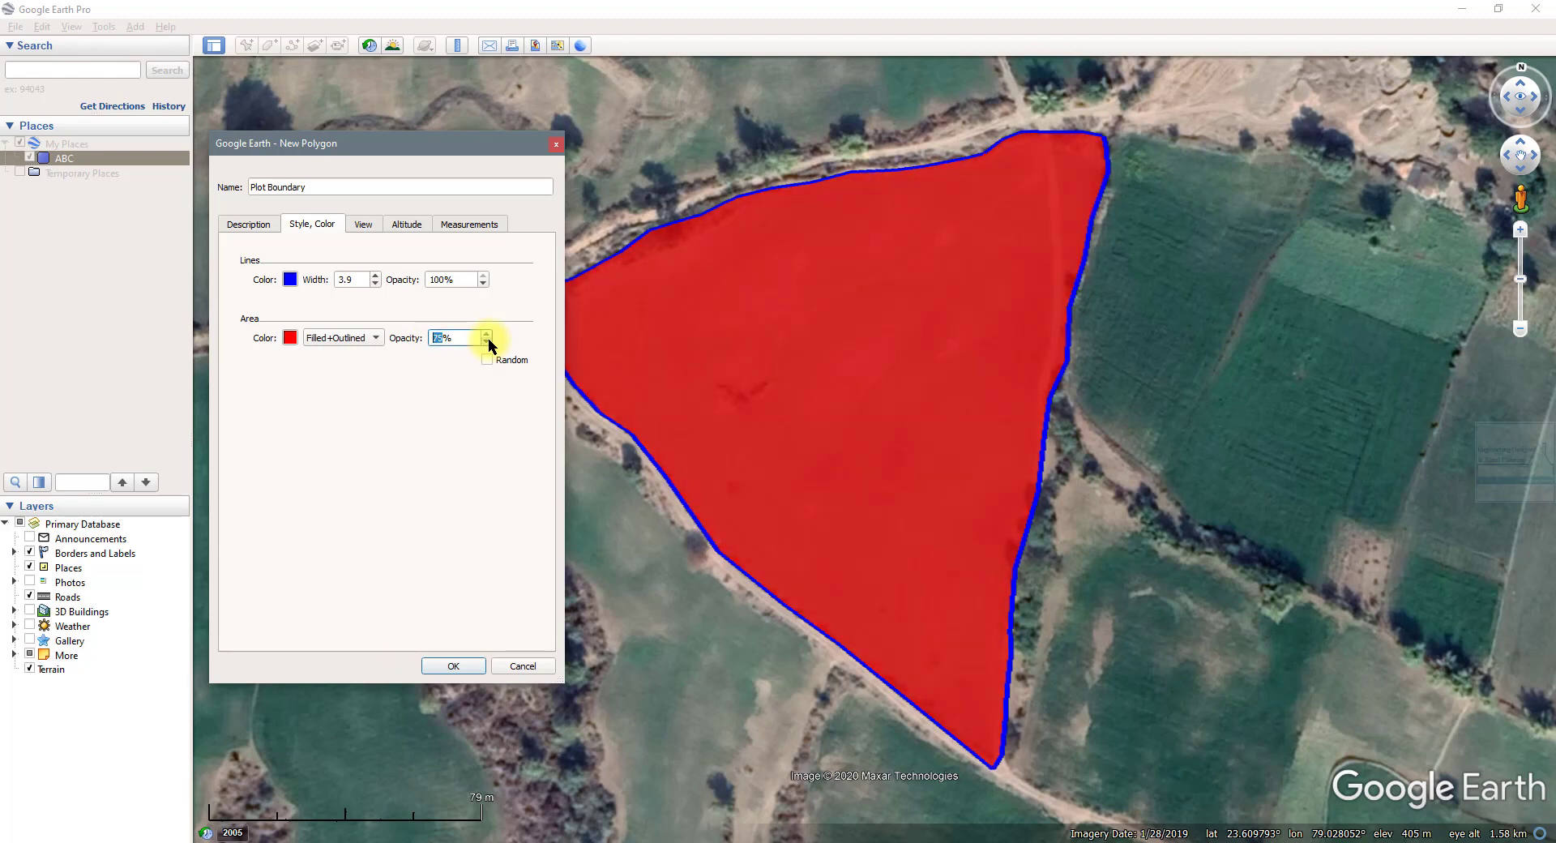
{"action": "left_click", "coordinate": [488, 341]}
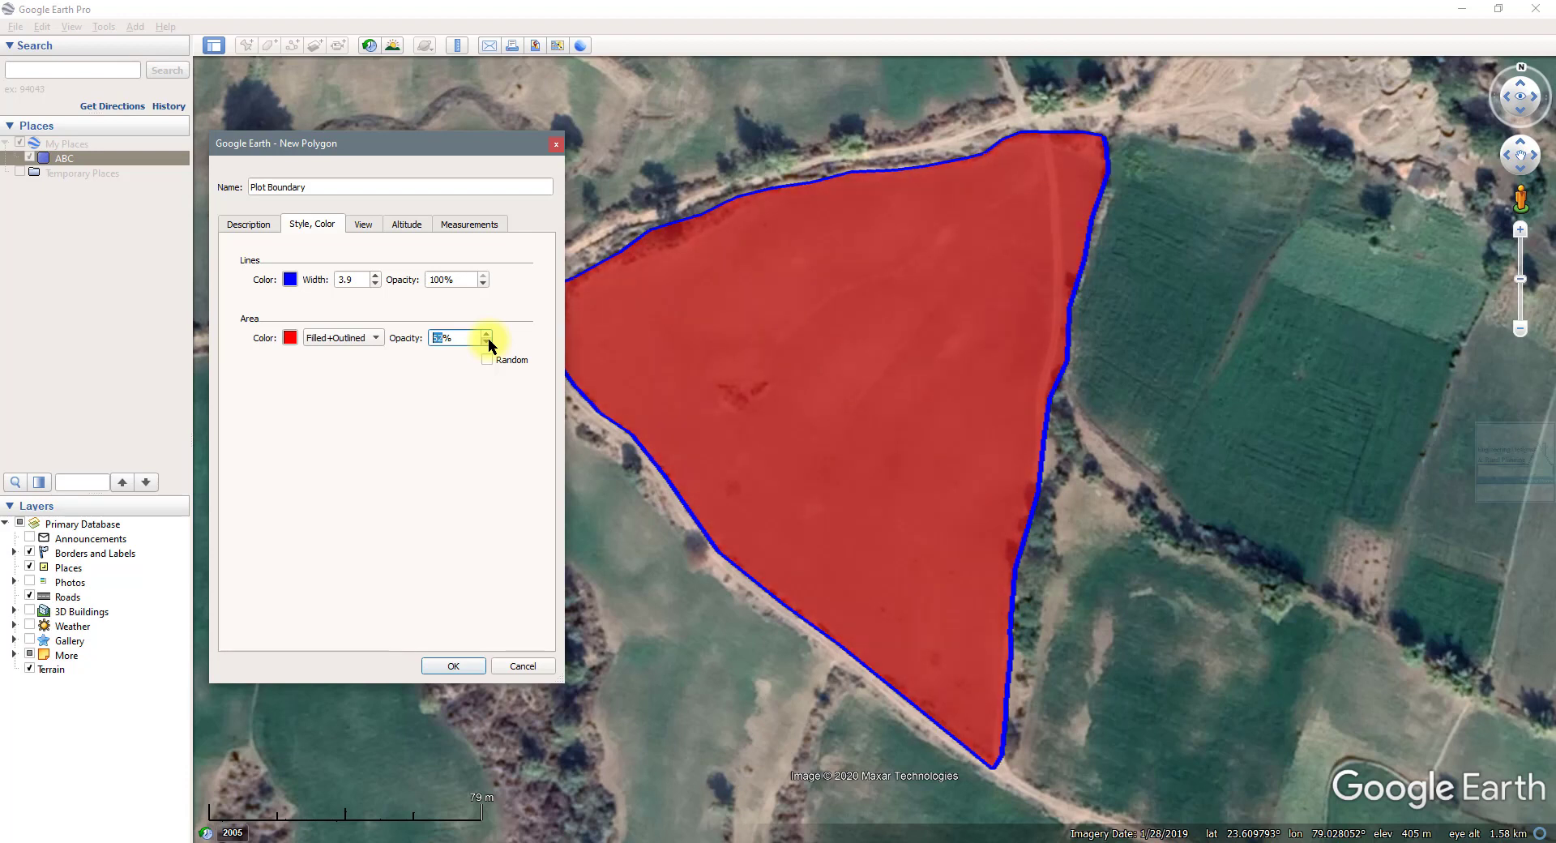
{"action": "left_click", "coordinate": [488, 341]}
{"action": "left_click", "coordinate": [488, 341]}
{"action": "left_click", "coordinate": [488, 341]}
{"action": "left_click", "coordinate": [488, 341]}
{"action": "left_click", "coordinate": [488, 341]}
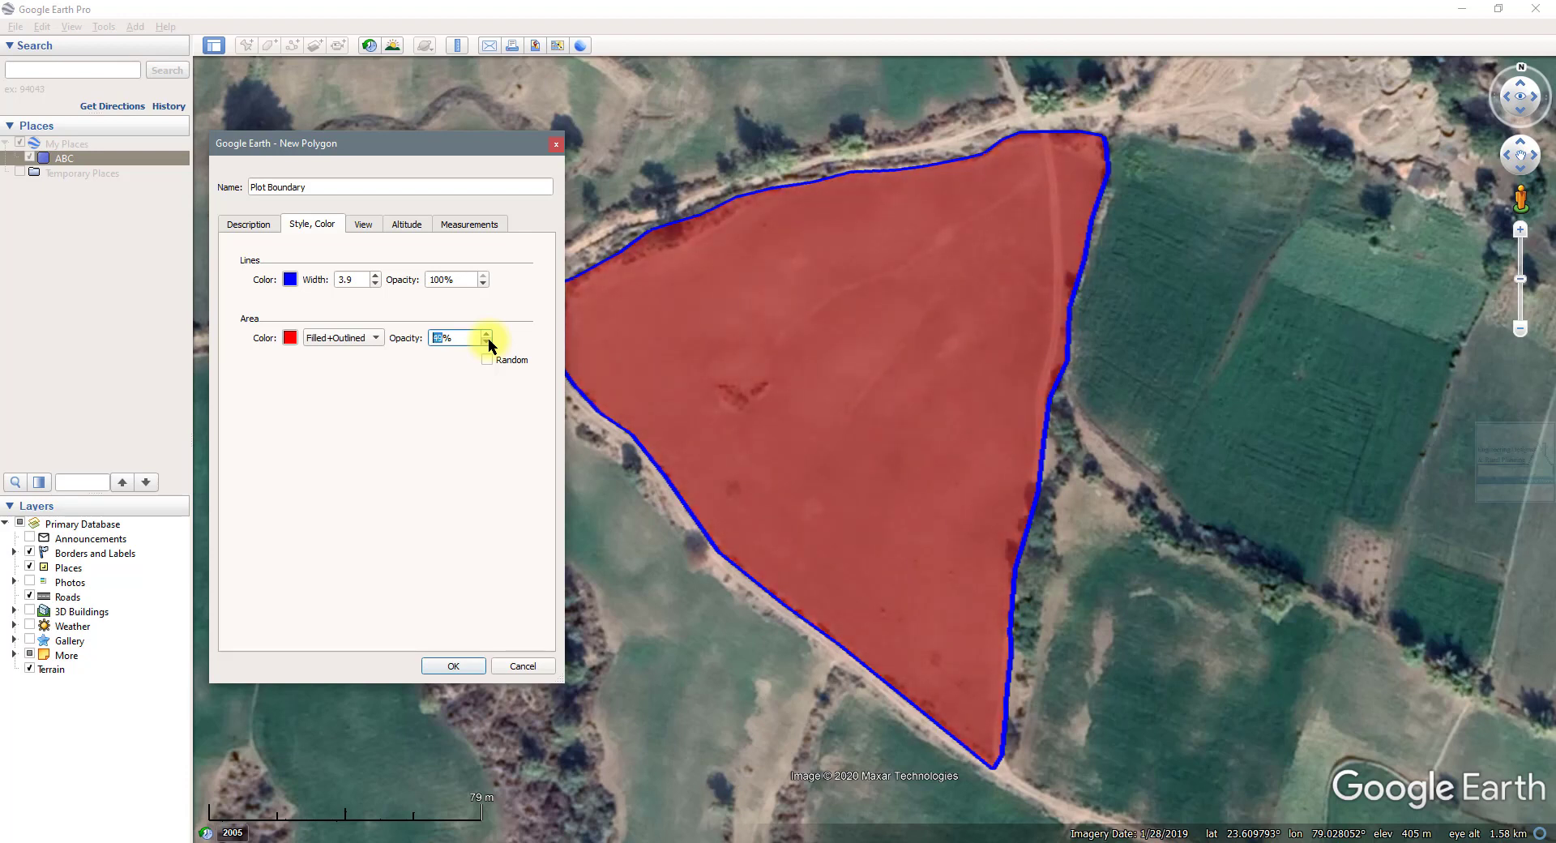
{"action": "left_click", "coordinate": [488, 341]}
{"action": "left_click", "coordinate": [488, 341]}
{"action": "left_click", "coordinate": [488, 341]}
{"action": "left_click", "coordinate": [487, 341]}
{"action": "left_click", "coordinate": [488, 341]}
{"action": "left_click", "coordinate": [488, 341]}
{"action": "left_click", "coordinate": [488, 341]}
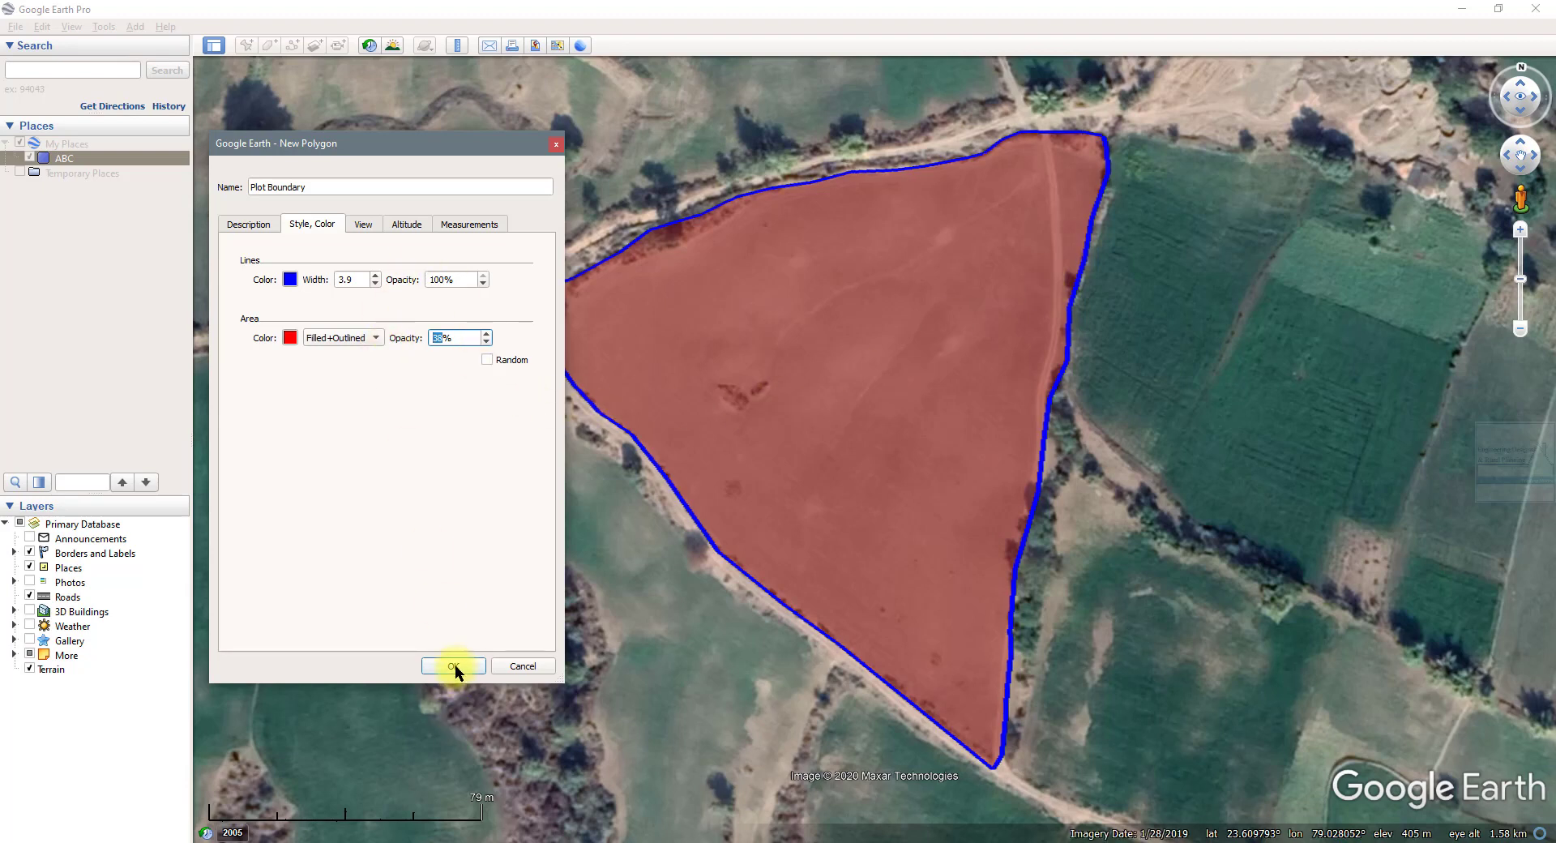
Review the polygon's view and altitude settings, and show its perimeter in Meters
{"action": "left_click", "coordinate": [369, 220]}
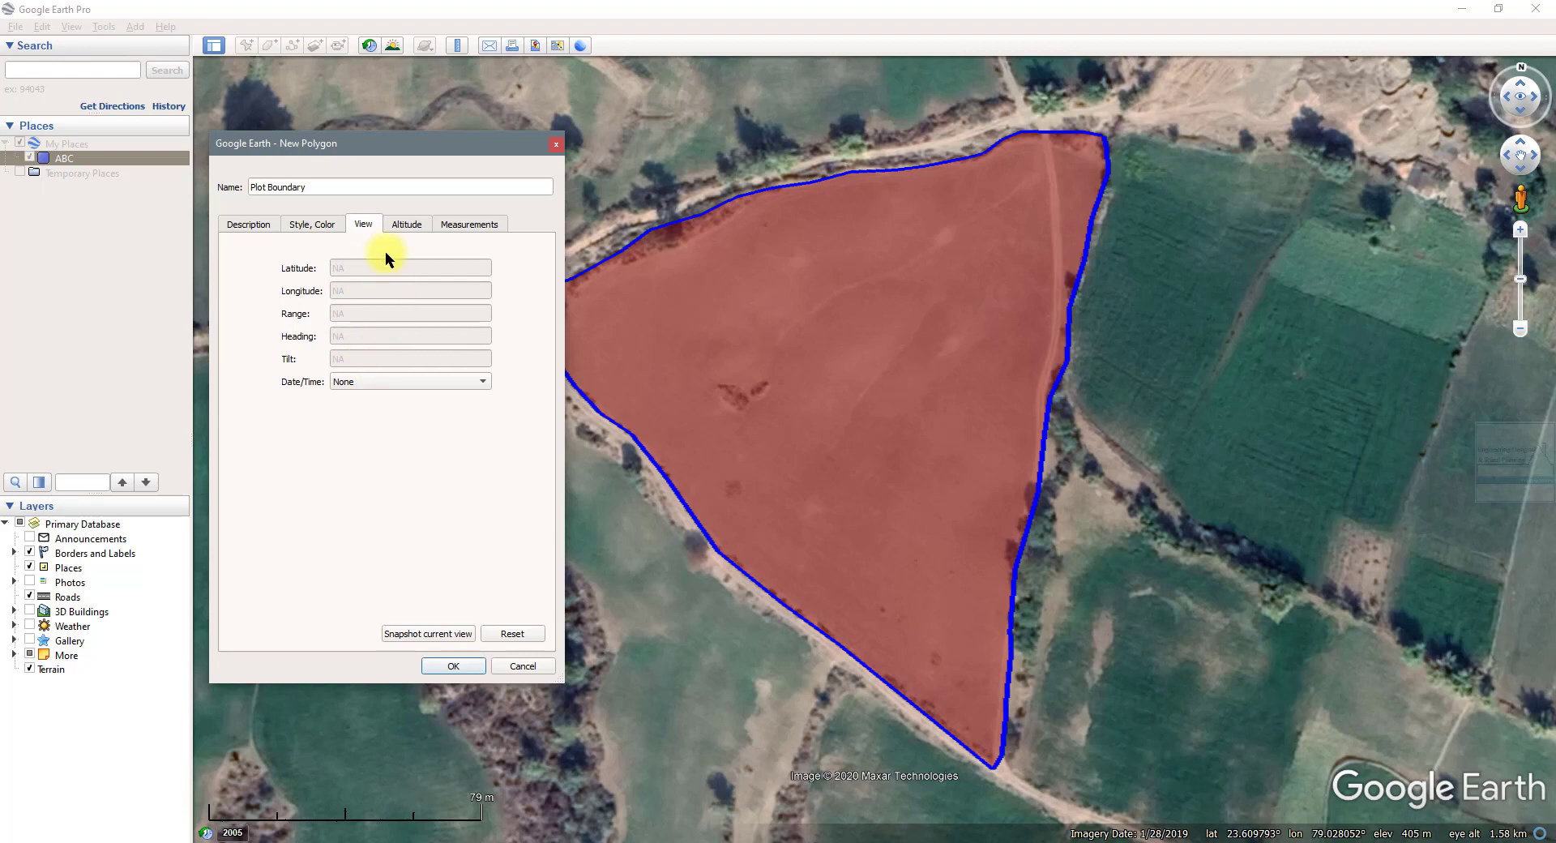
{"action": "left_click", "coordinate": [403, 227]}
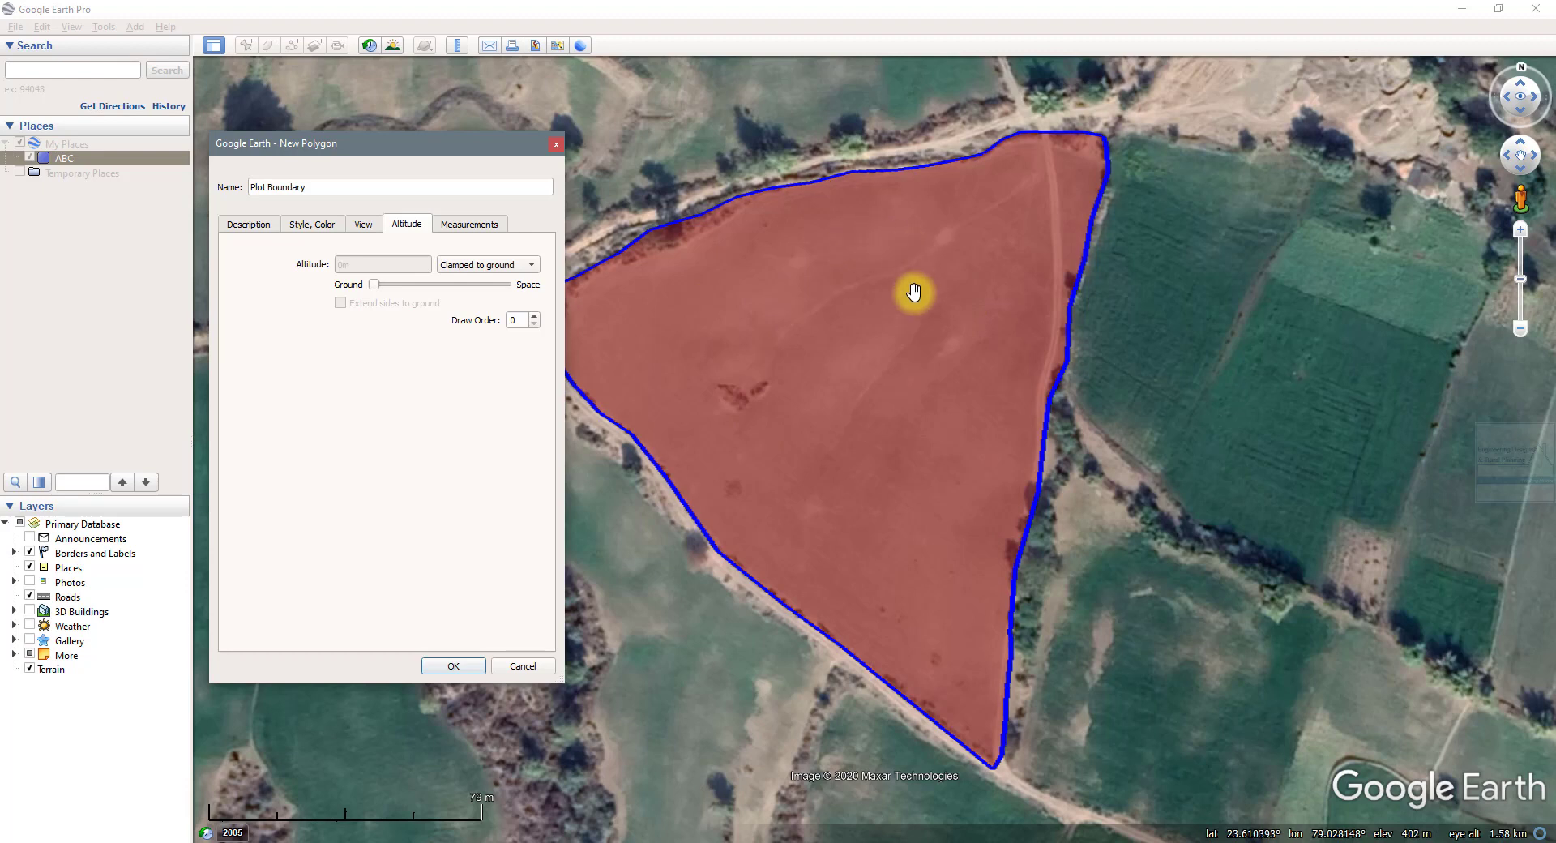
{"action": "left_click", "coordinate": [489, 224]}
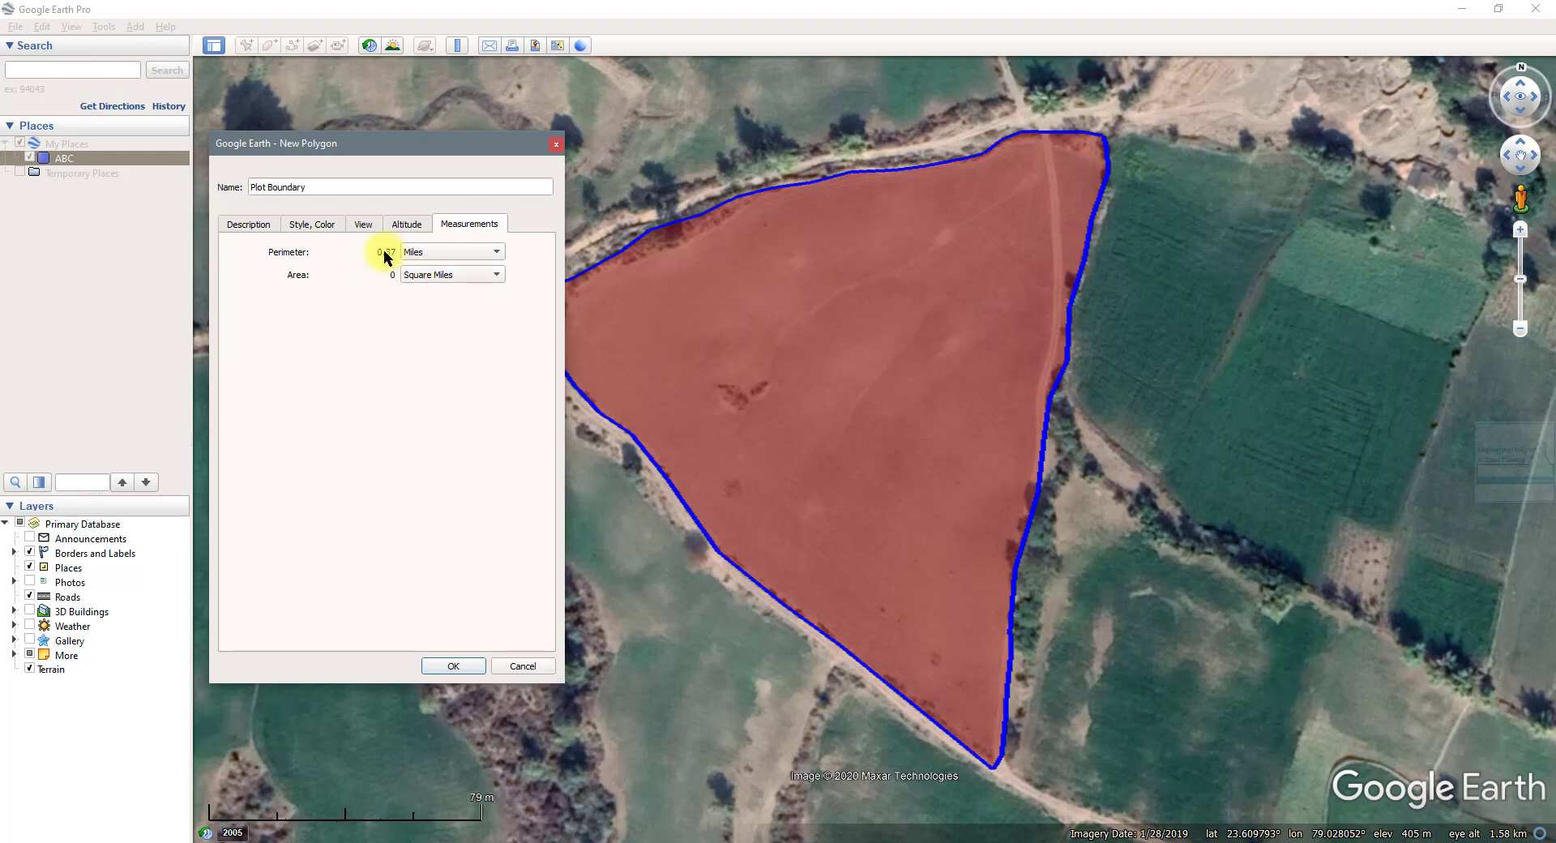
{"action": "left_click", "coordinate": [440, 250]}
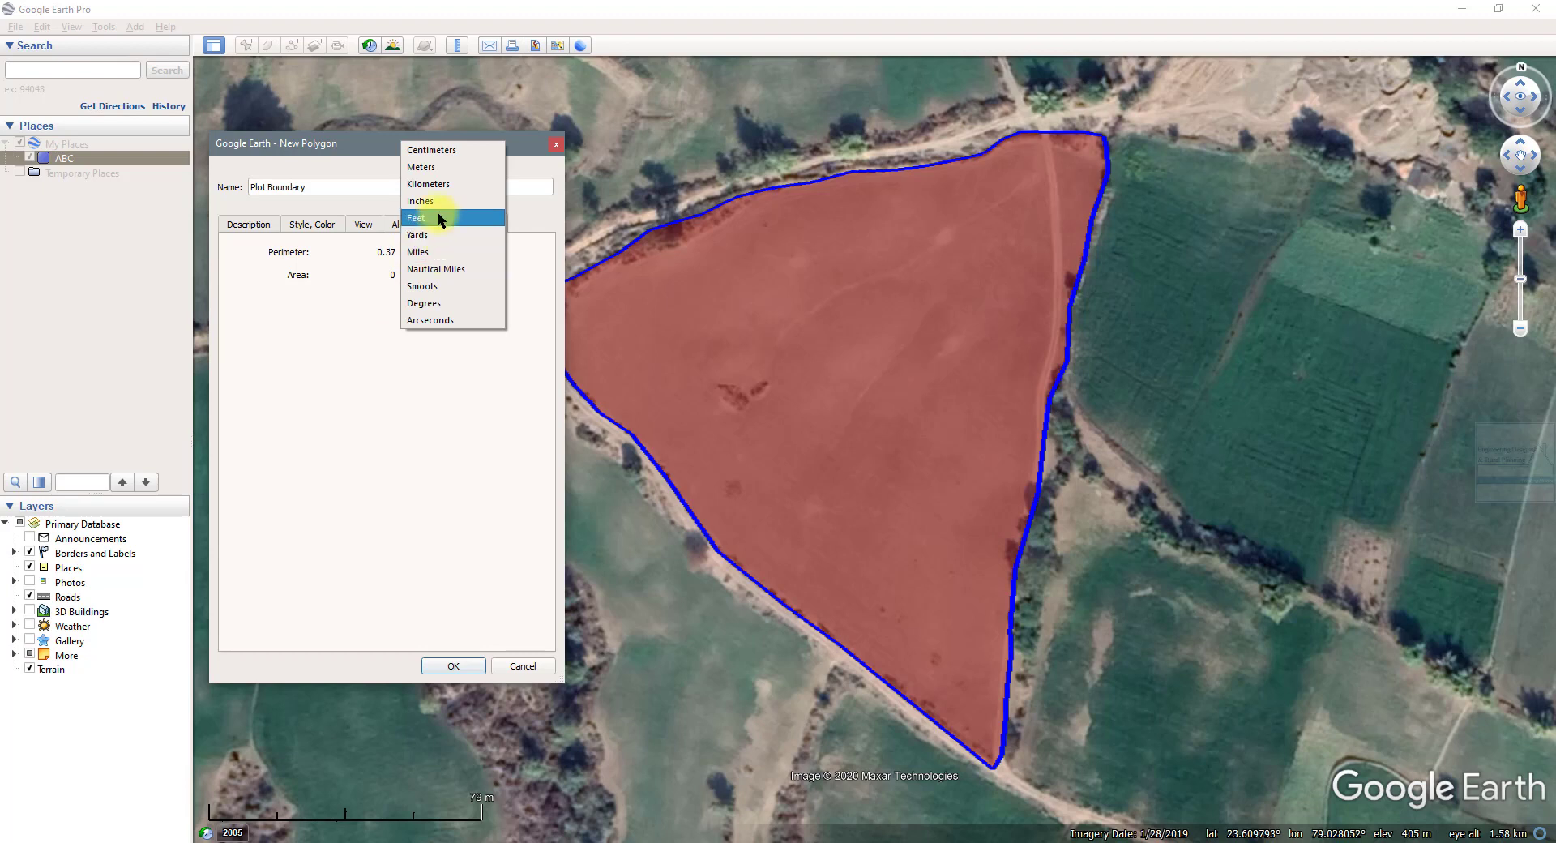
{"action": "left_click", "coordinate": [431, 165]}
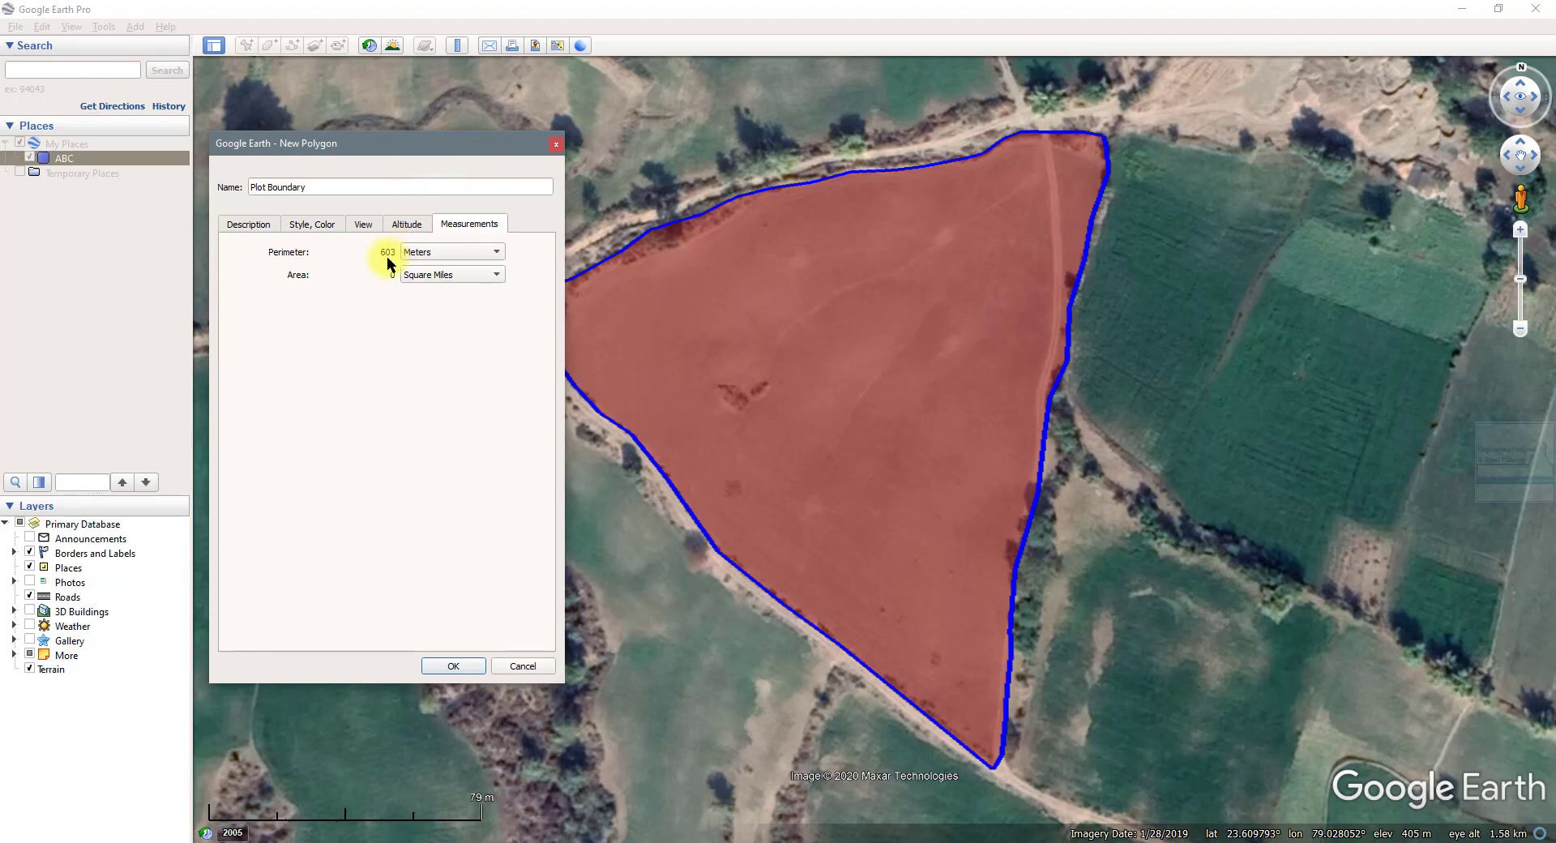
Show the polygon's area in Hectares and finally in Acres, and save the Plot Boundary polygon
{"action": "left_click", "coordinate": [425, 274]}
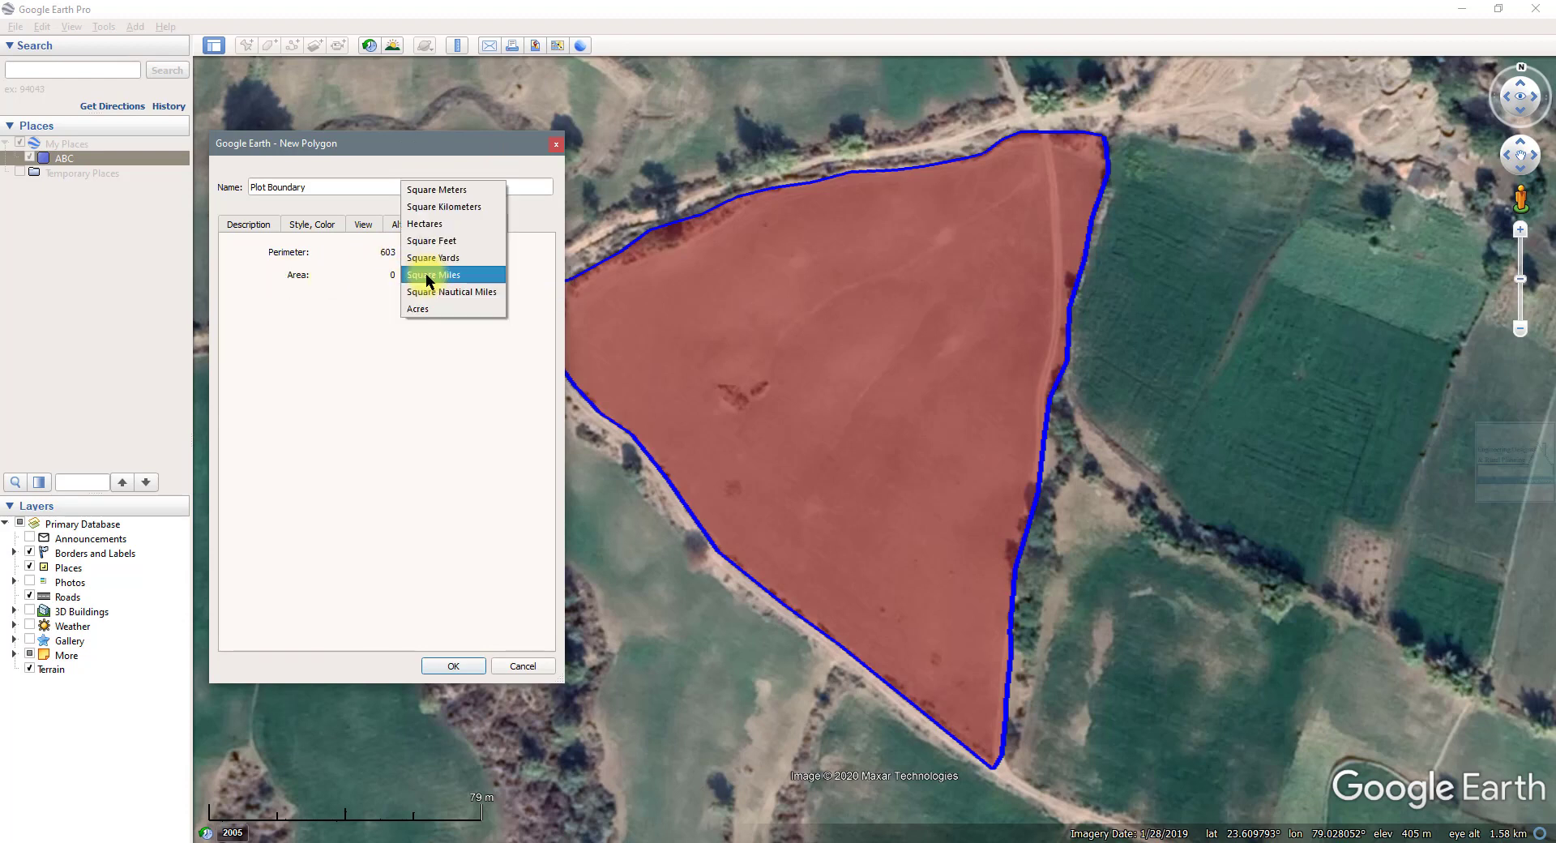
{"action": "left_click", "coordinate": [427, 224]}
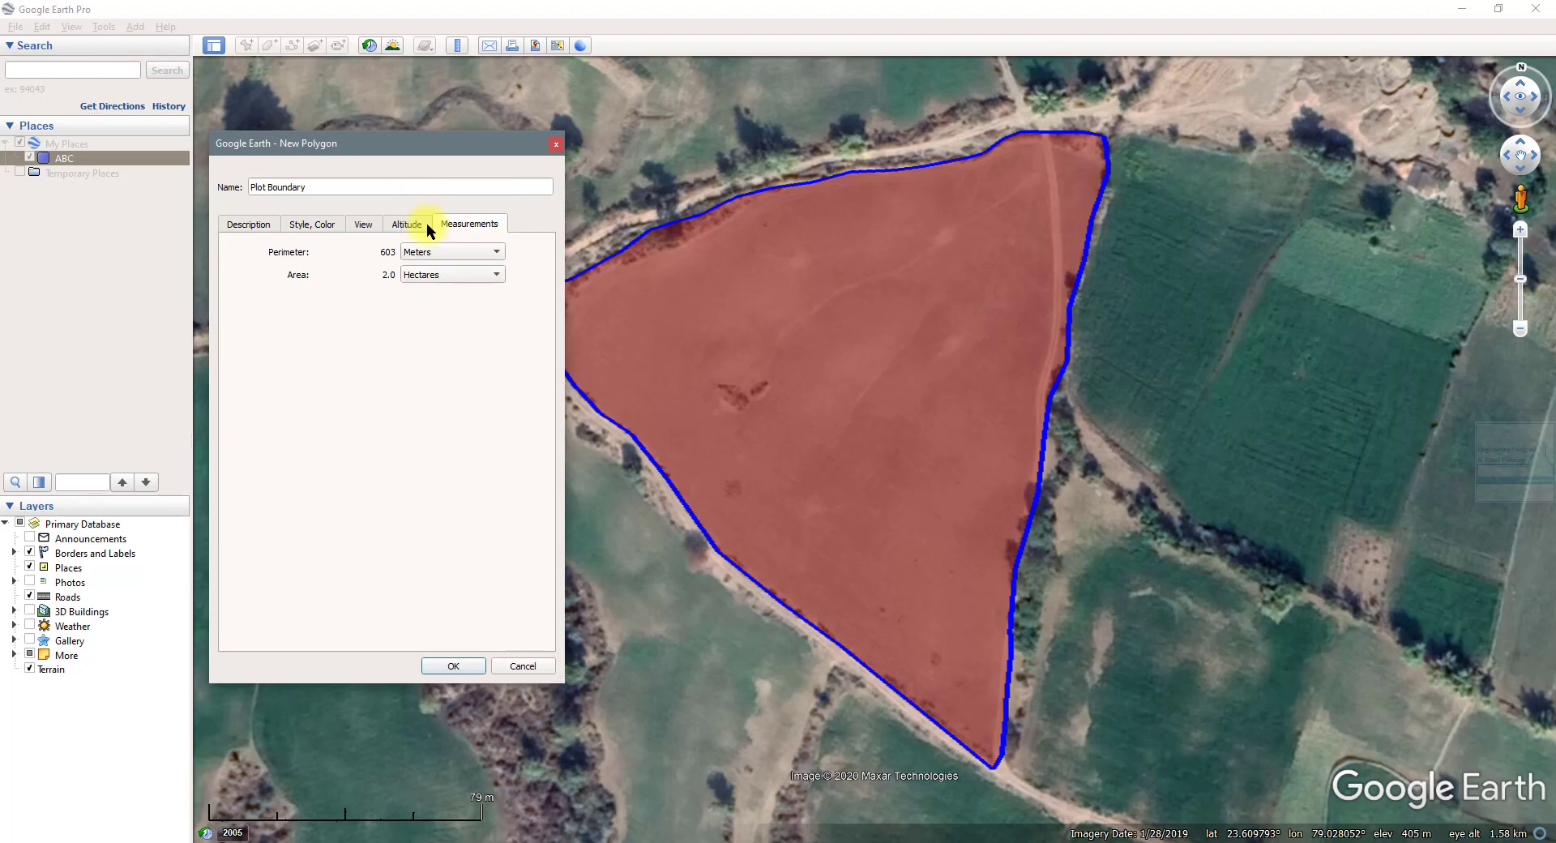
{"action": "left_click", "coordinate": [435, 271]}
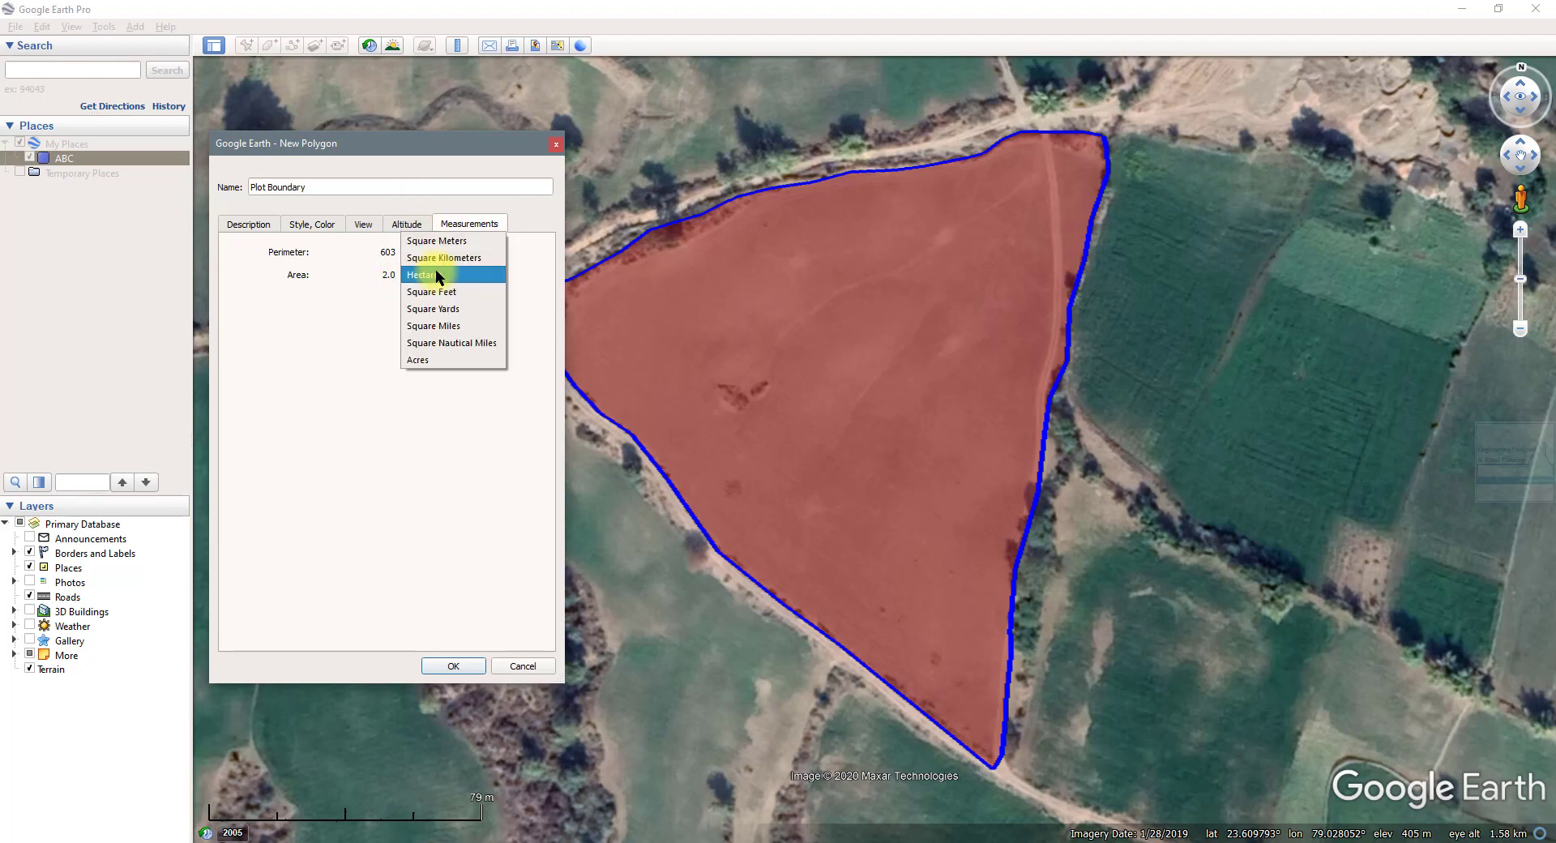
{"action": "left_click", "coordinate": [423, 361]}
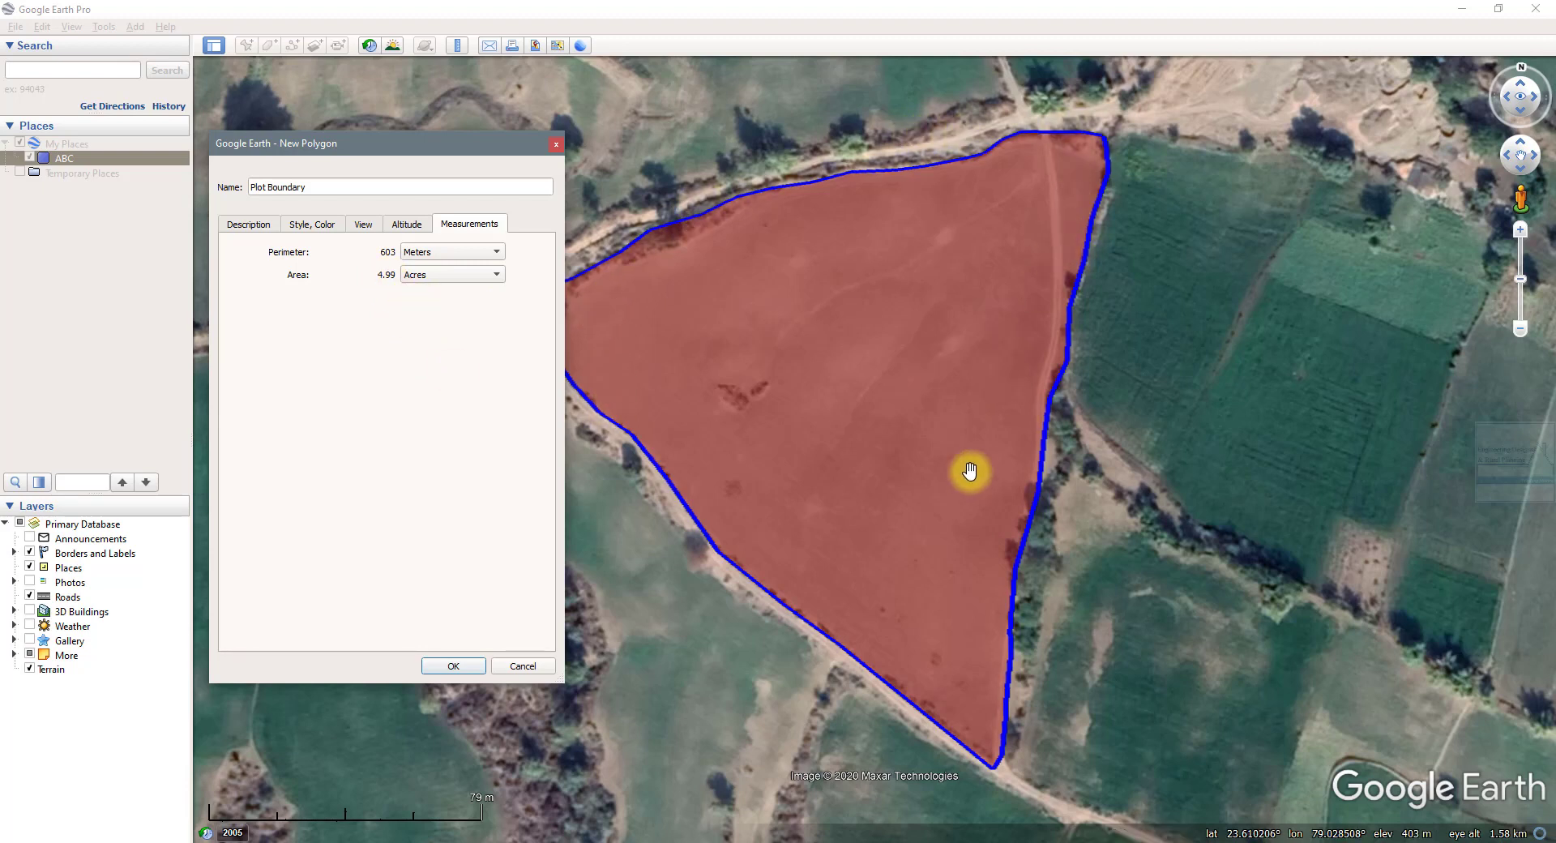
{"action": "left_click", "coordinate": [452, 664]}
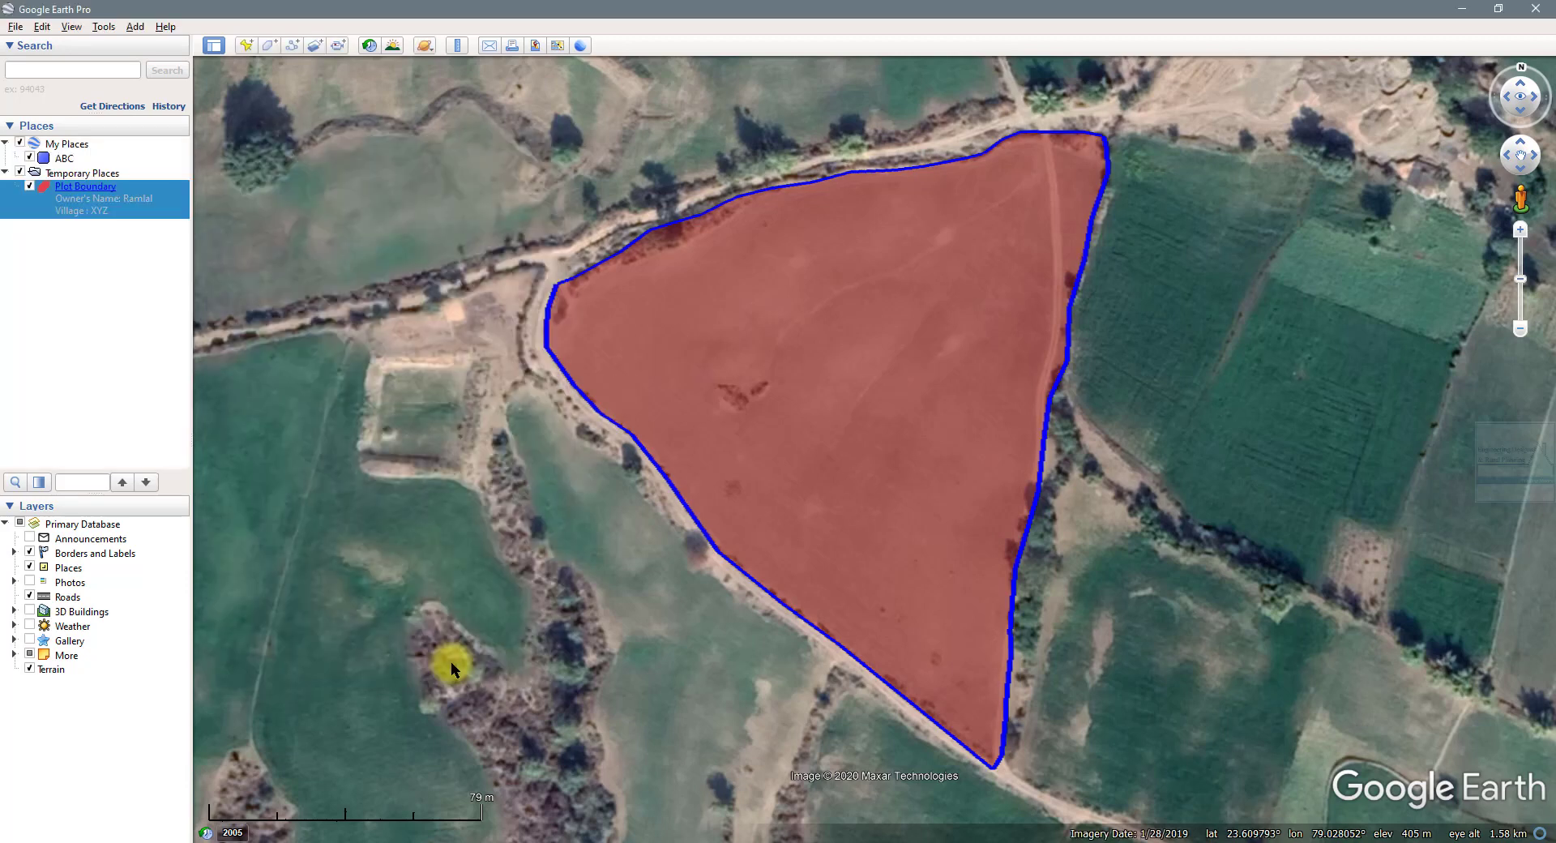
{"action": "left_click", "coordinate": [99, 275]}
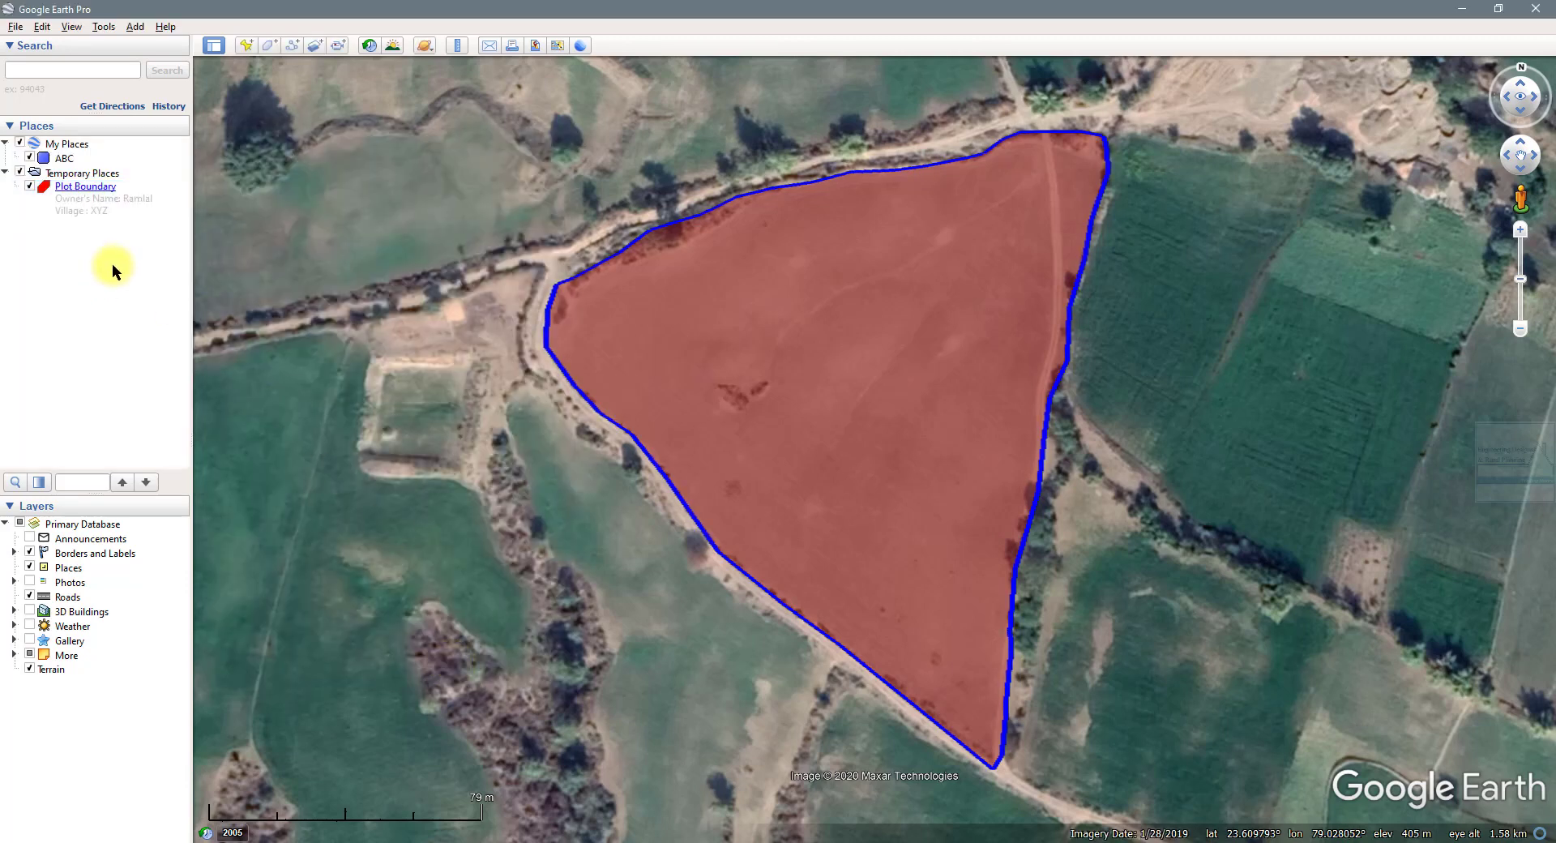
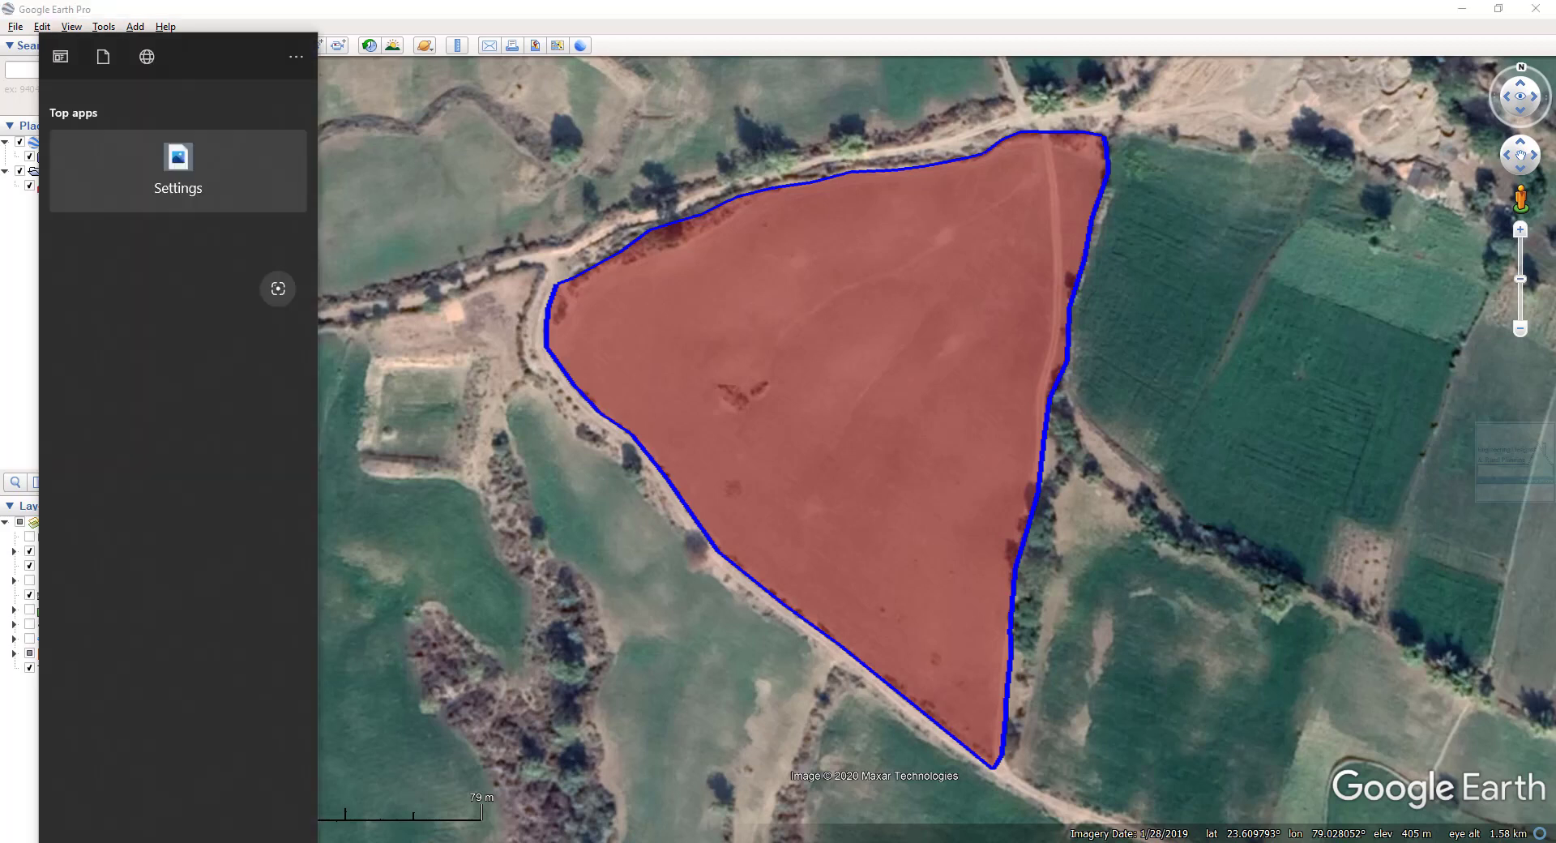
Switch to Snipping Tool and capture a rectangular snip of the map around the whole plot
{"action": "type", "text": "clipp"}
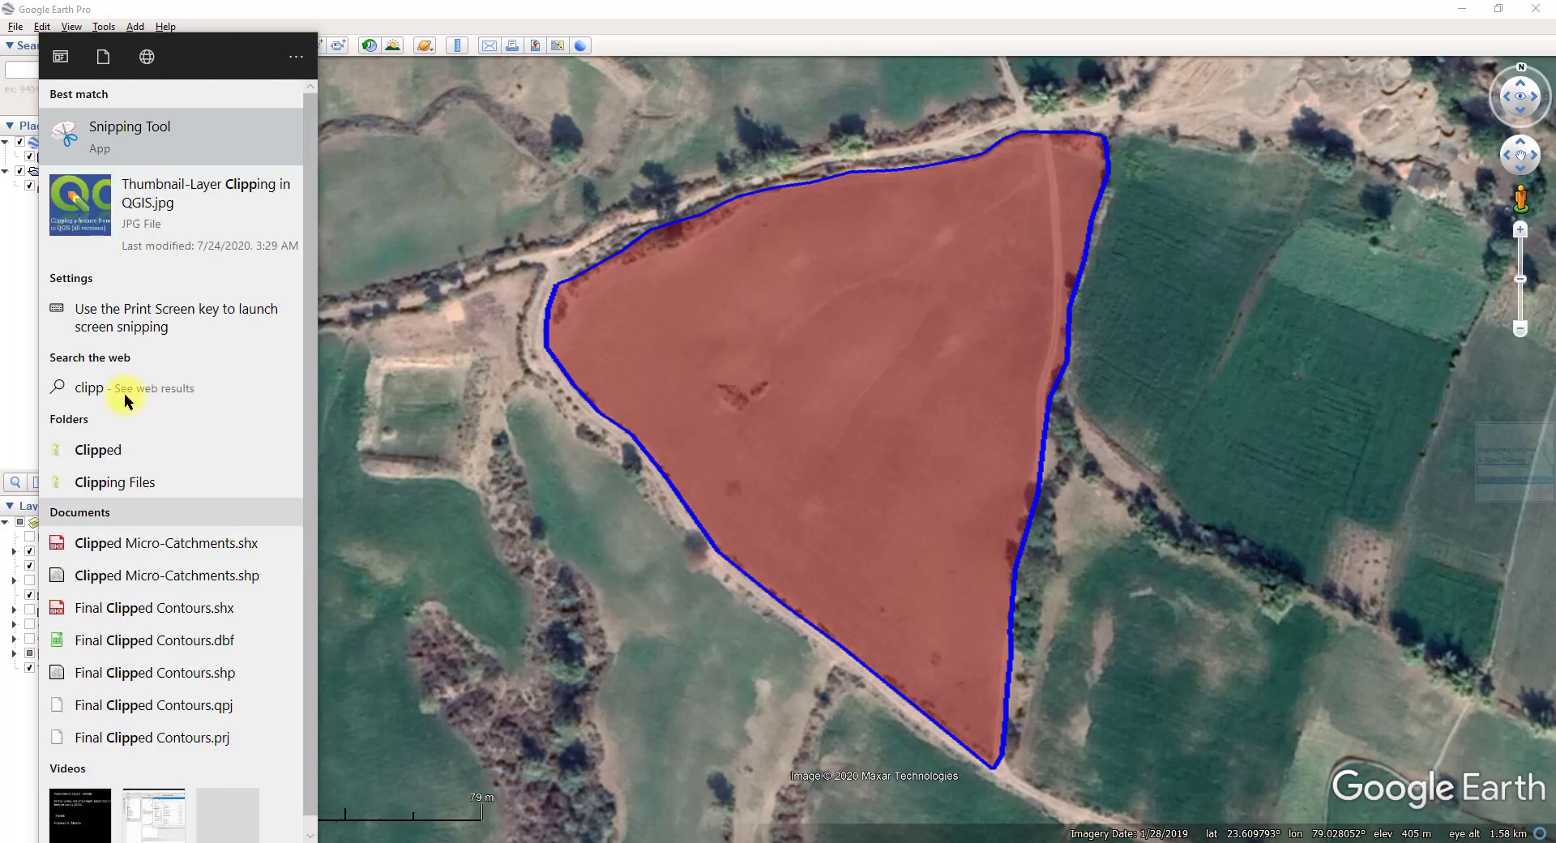
{"action": "left_click", "coordinate": [123, 138]}
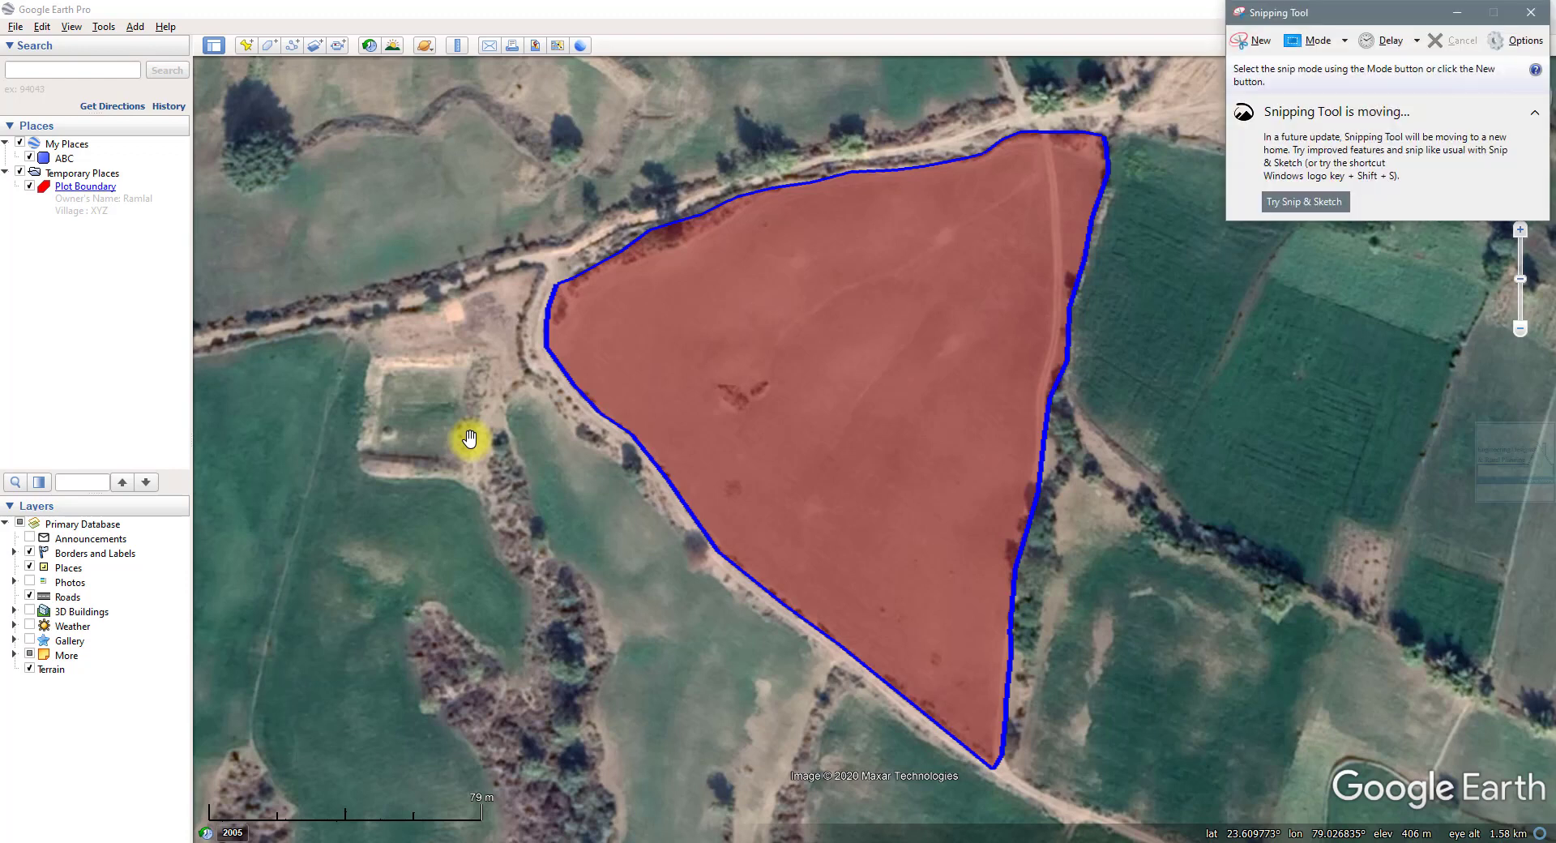
{"action": "left_click", "coordinate": [1252, 45]}
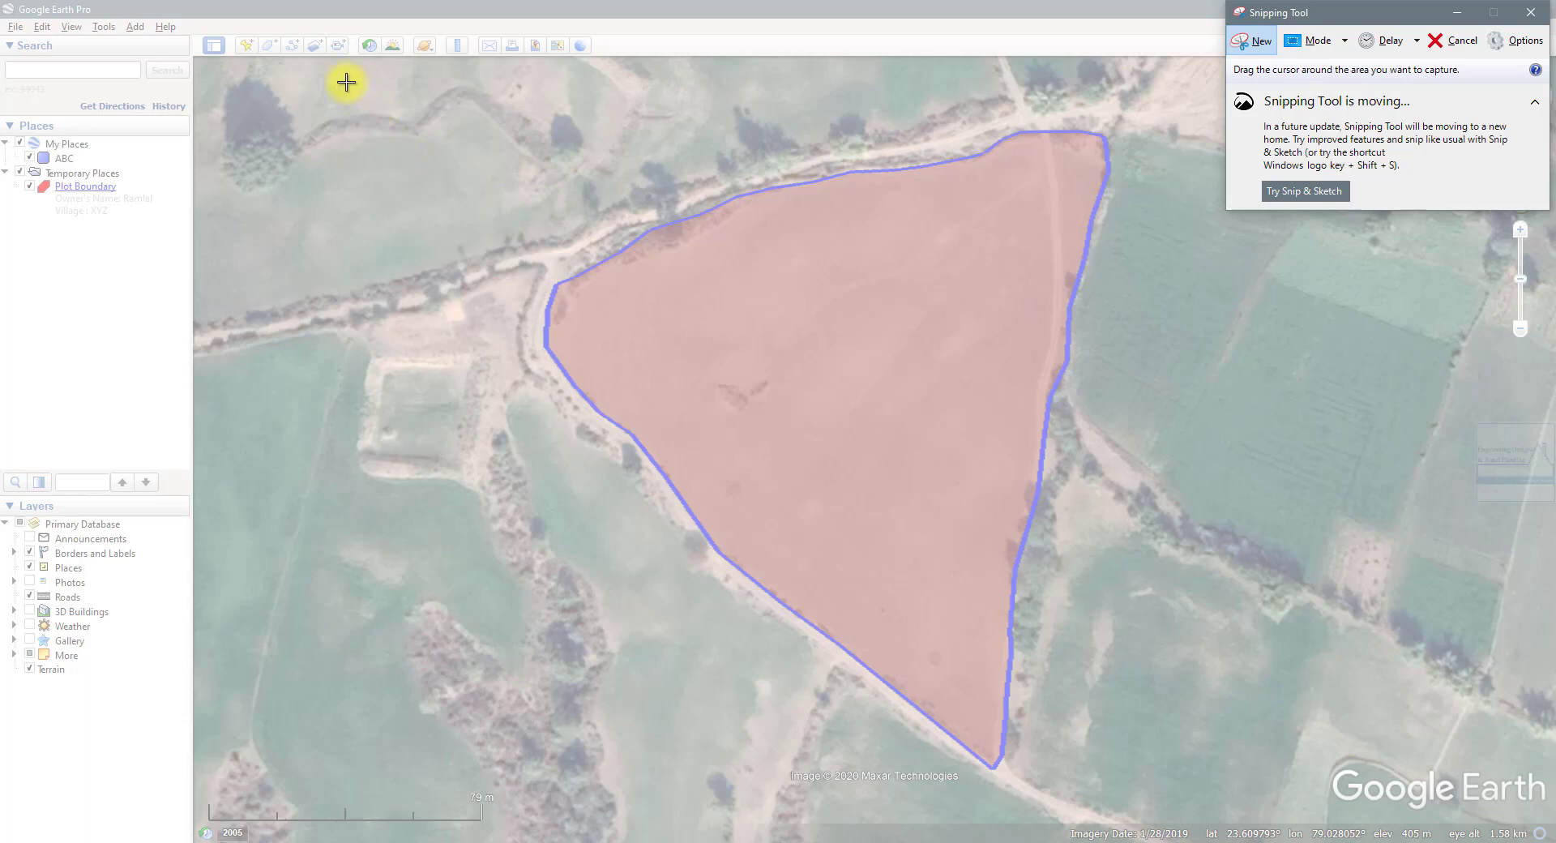
{"action": "left_click_drag", "start_coordinate": [342, 62], "coordinate": [1548, 819]}
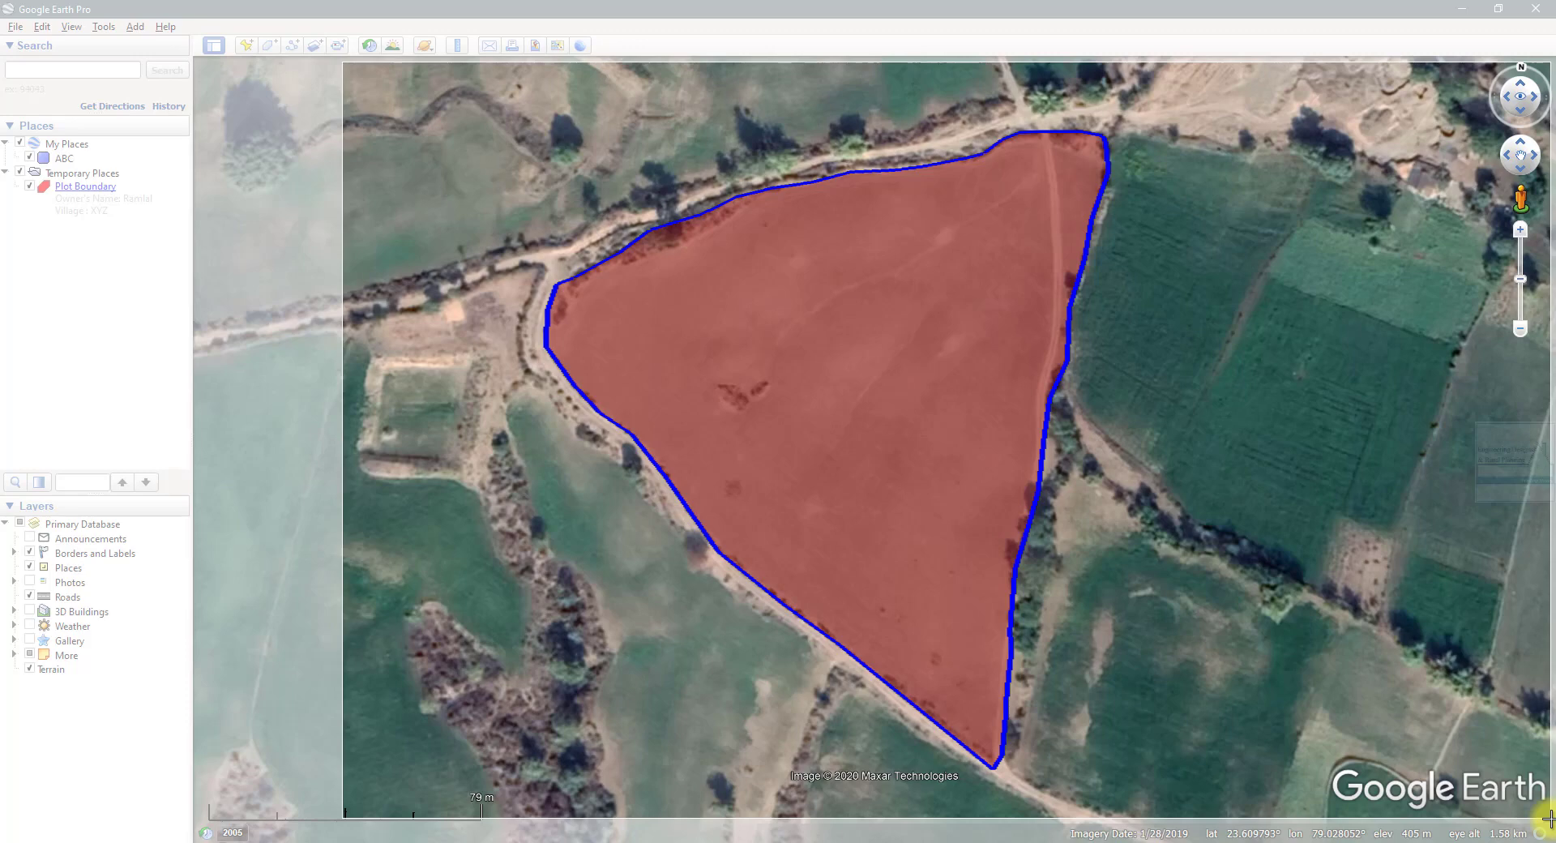
{"action": "left_click_drag", "start_coordinate": [1548, 817], "coordinate": [1549, 819]}
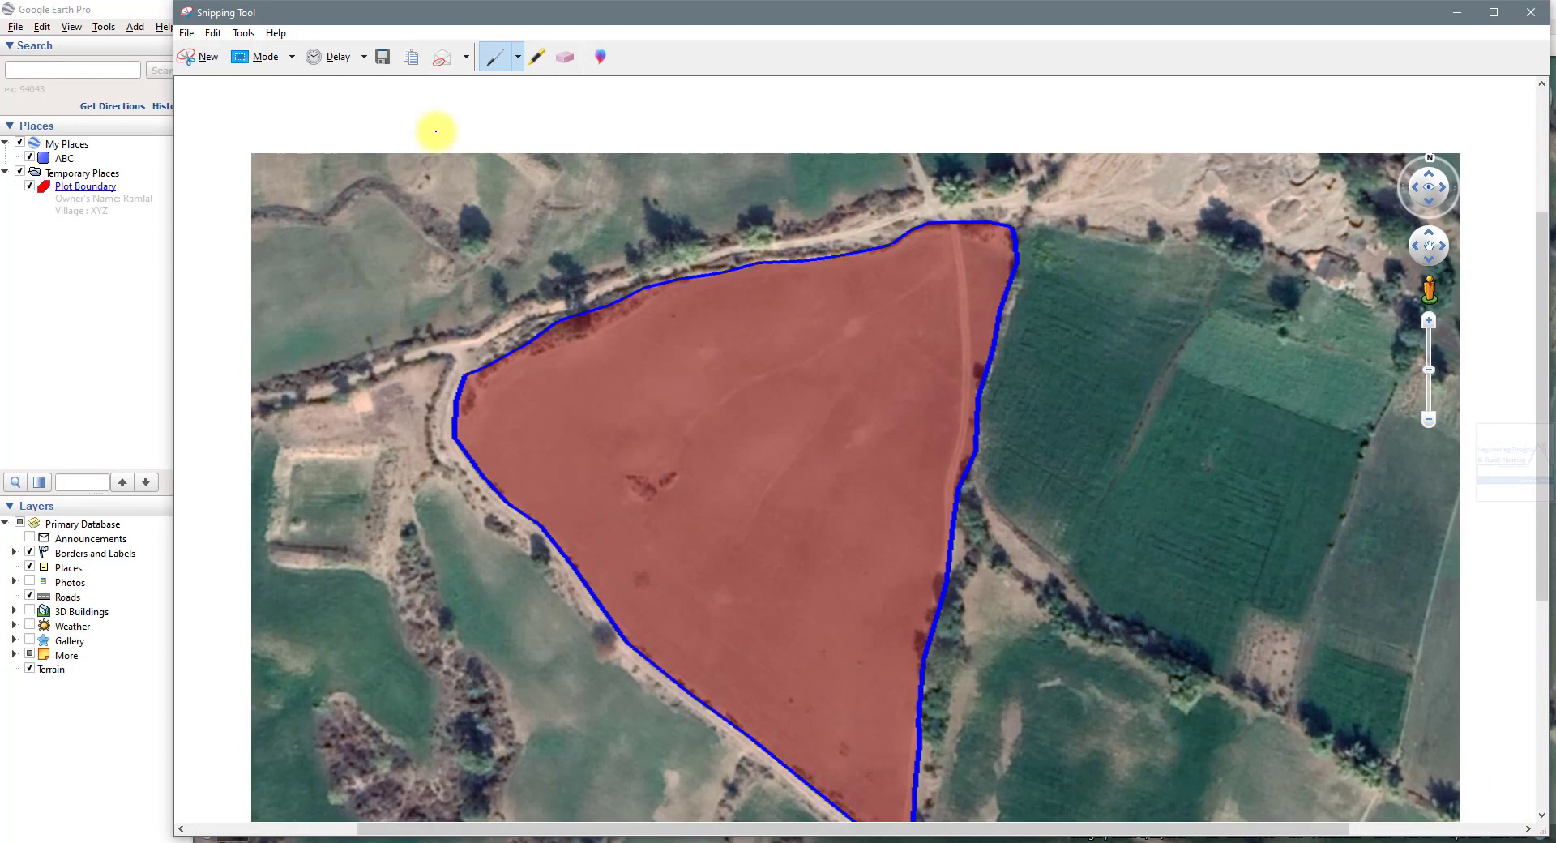
Close Snipping Tool without saving the snip and return to Google Earth Pro
{"action": "left_click_drag", "start_coordinate": [466, 18], "coordinate": [368, 16]}
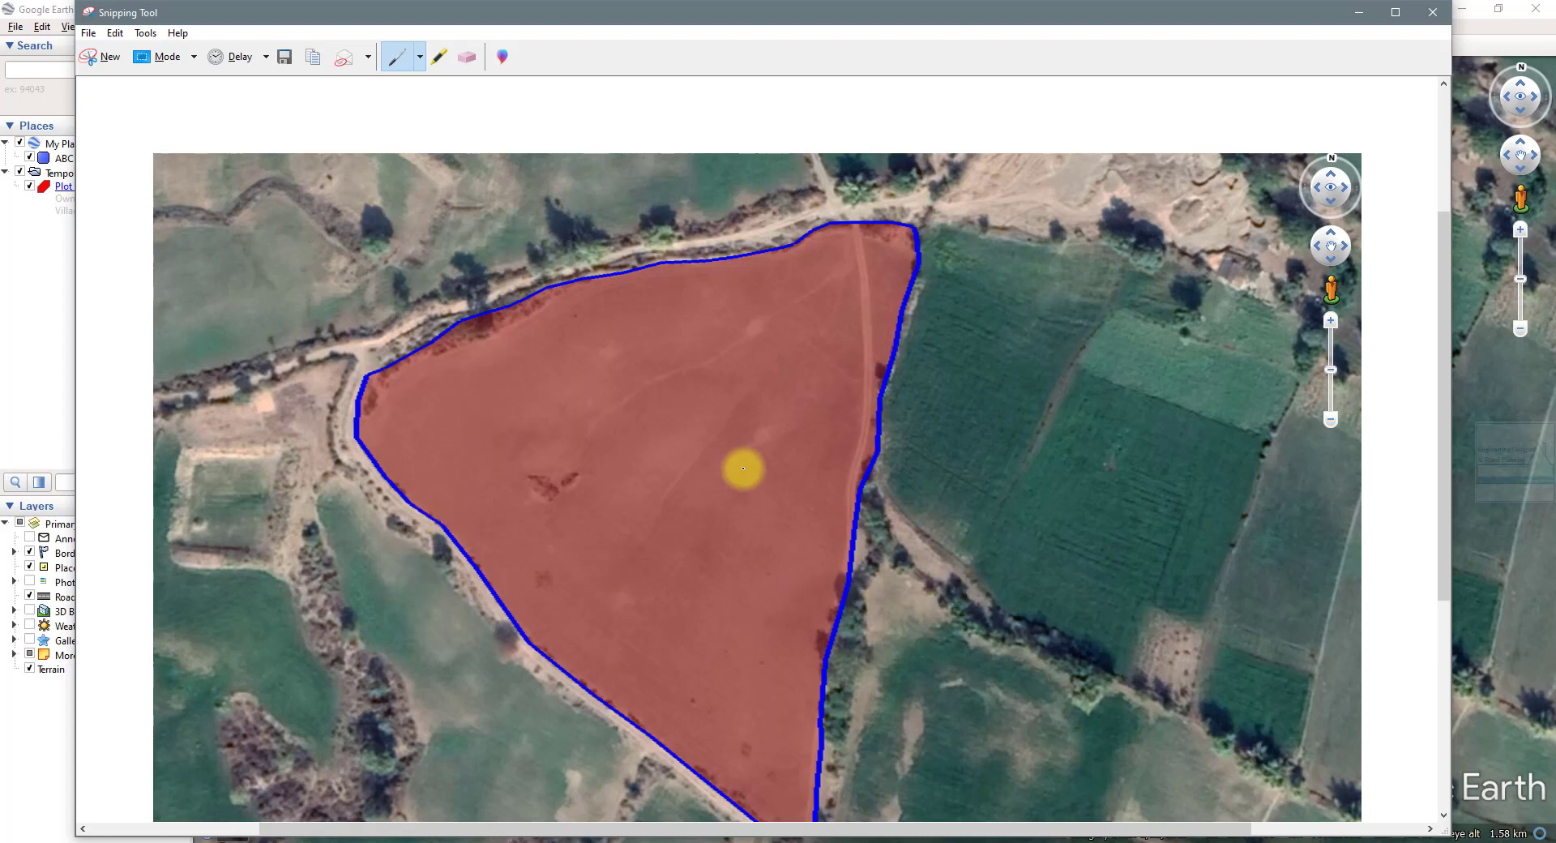
{"action": "left_click", "coordinate": [1426, 20]}
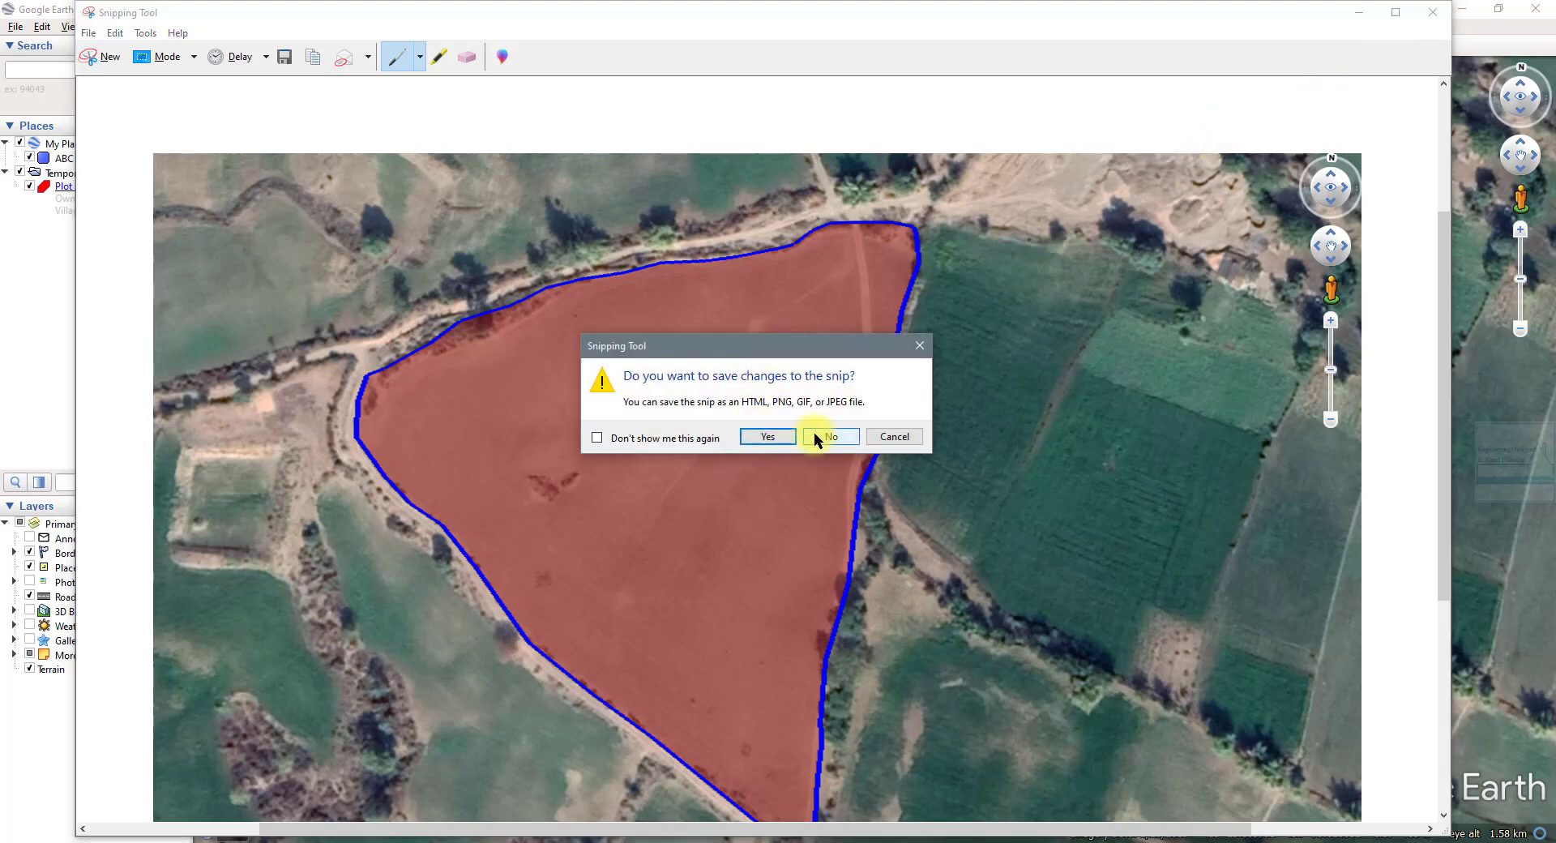
{"action": "left_click", "coordinate": [813, 431]}
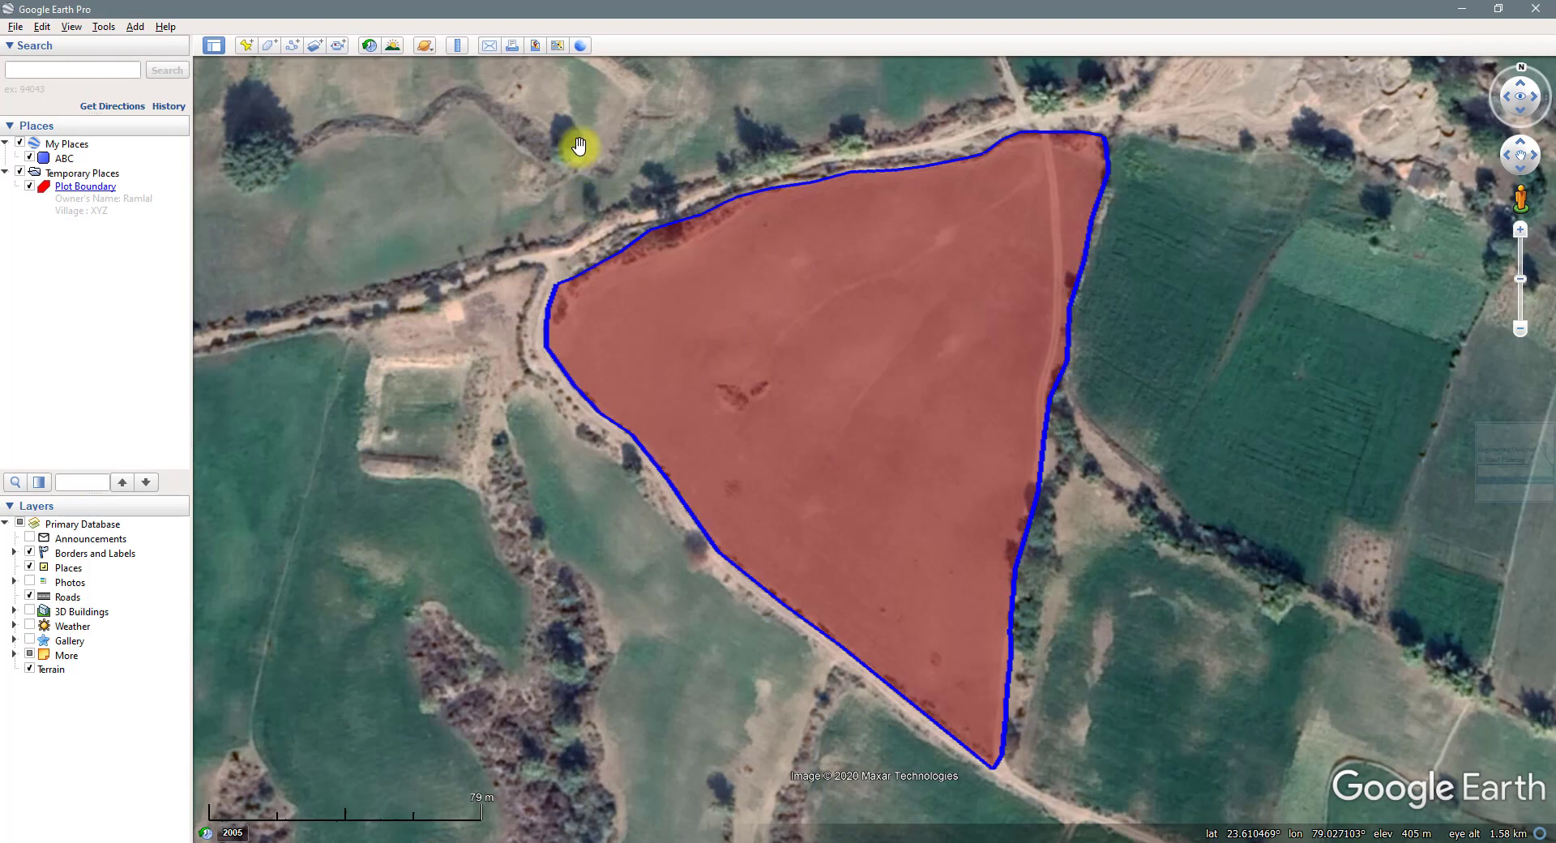
Start a map image layout, title it with the owner's name followed by "'s Plot", and clear the placeholder description
{"action": "left_click", "coordinate": [535, 45]}
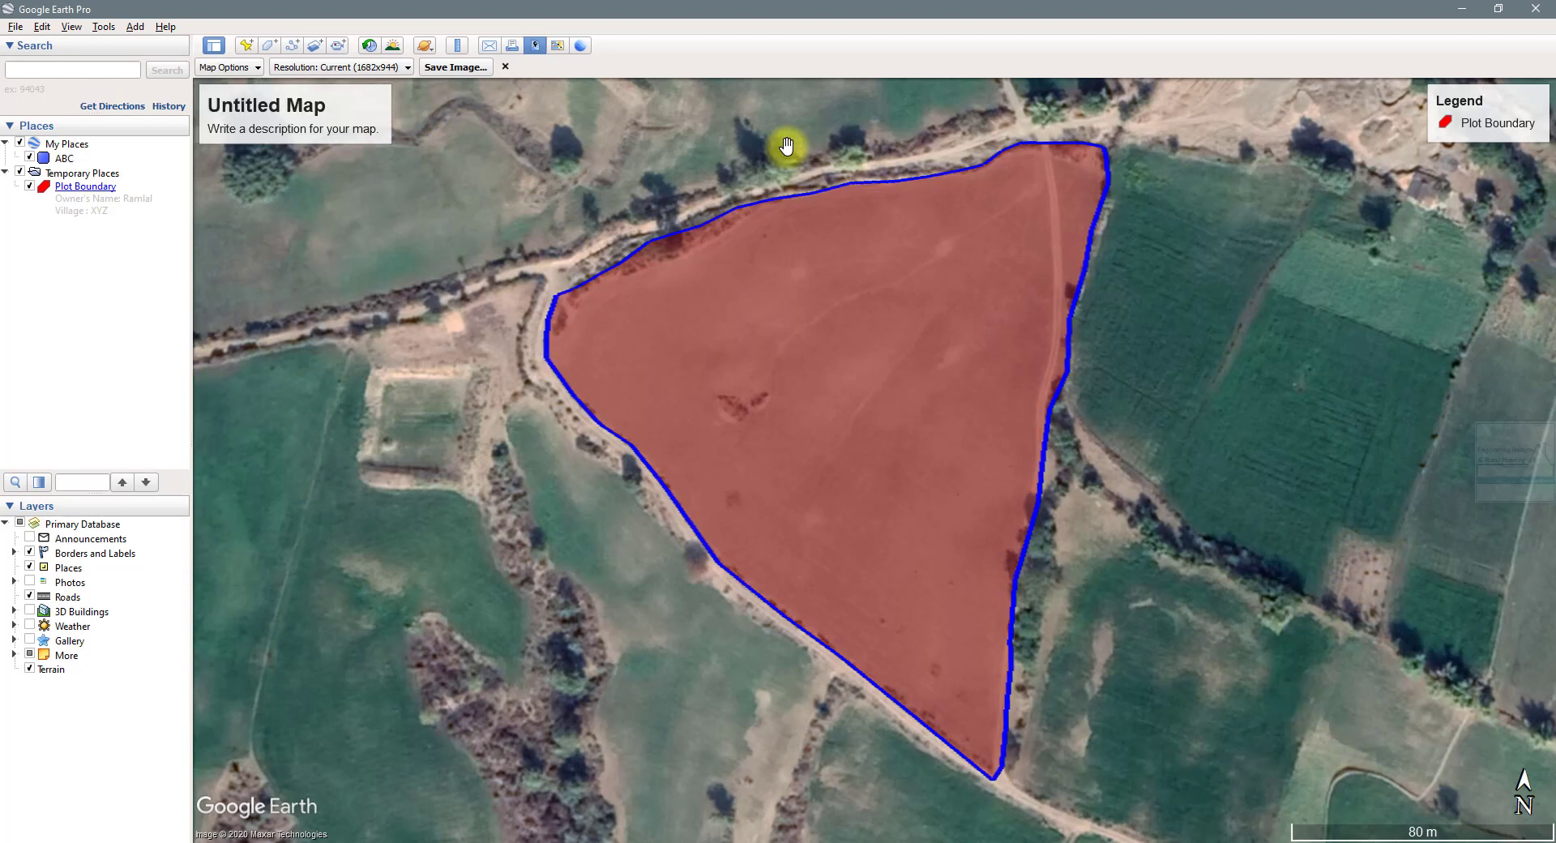
{"action": "left_click", "coordinate": [252, 109]}
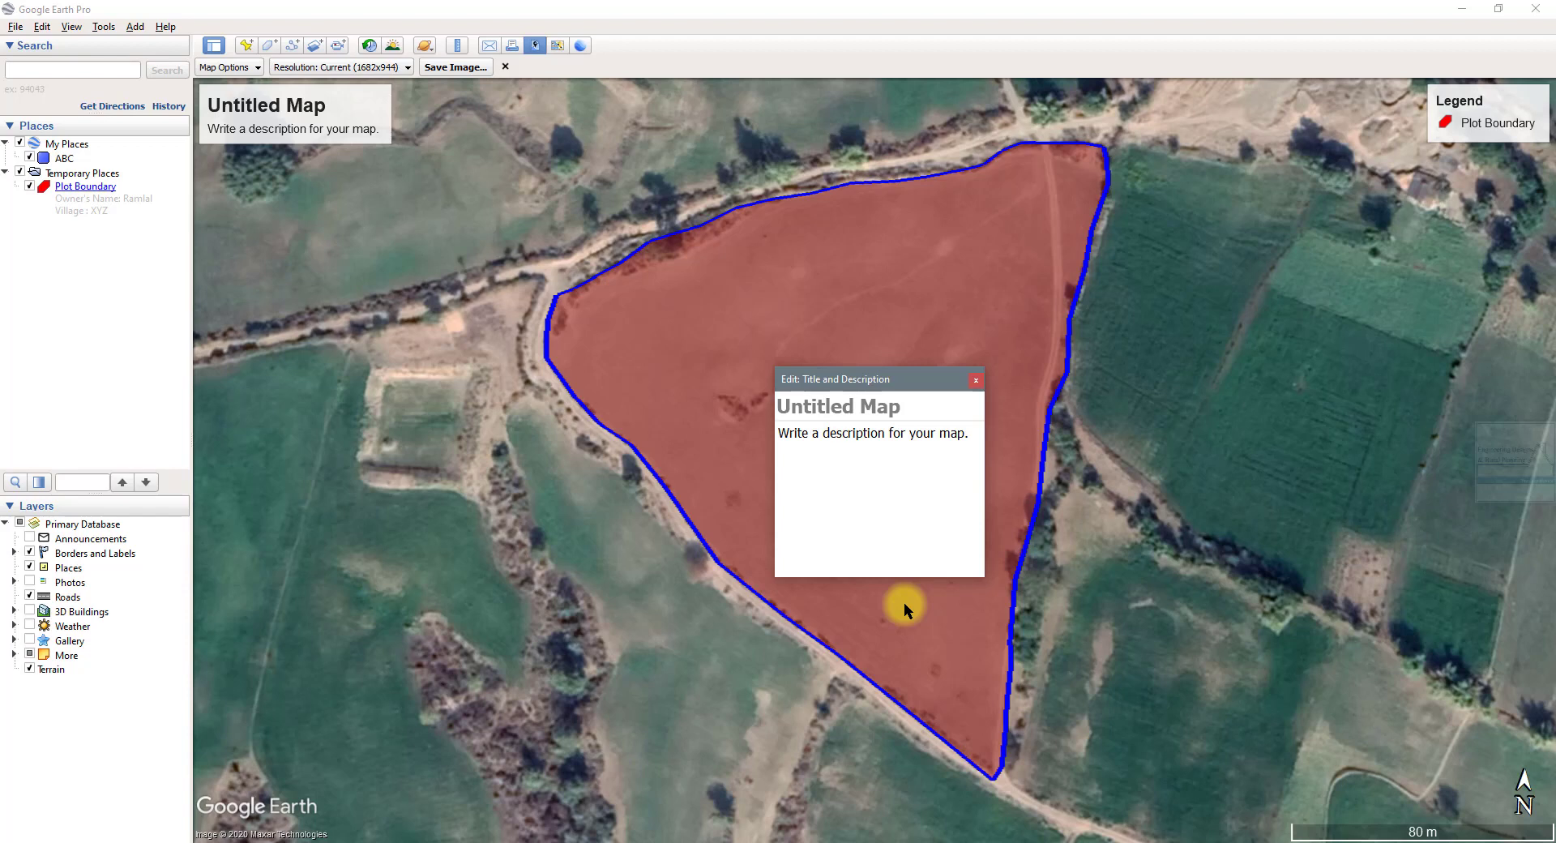
{"action": "type", "text": "Ramlal's Plot"}
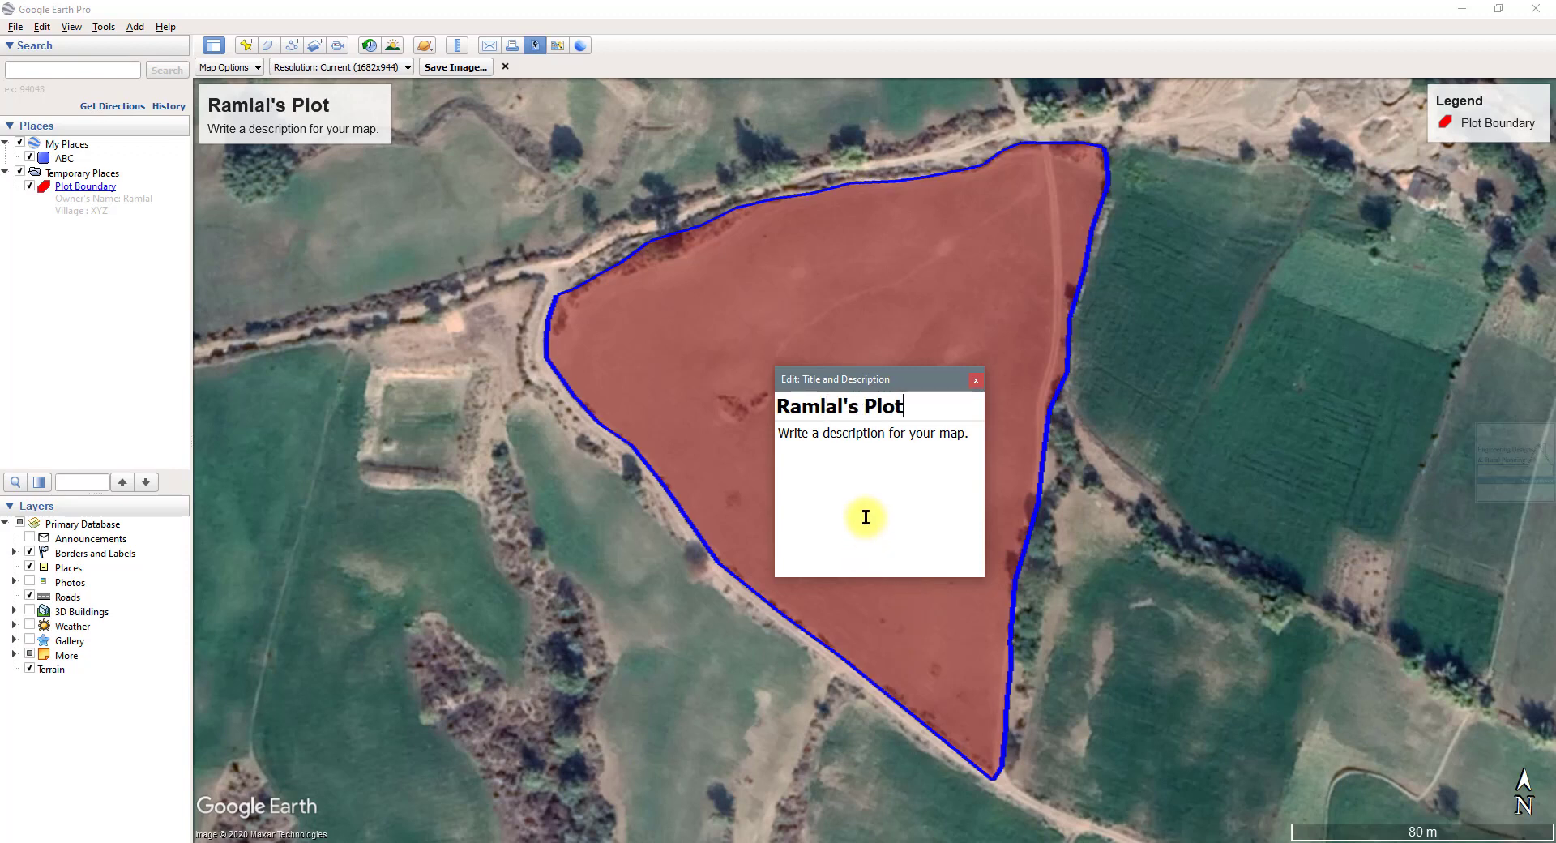
{"action": "left_click", "coordinate": [859, 466]}
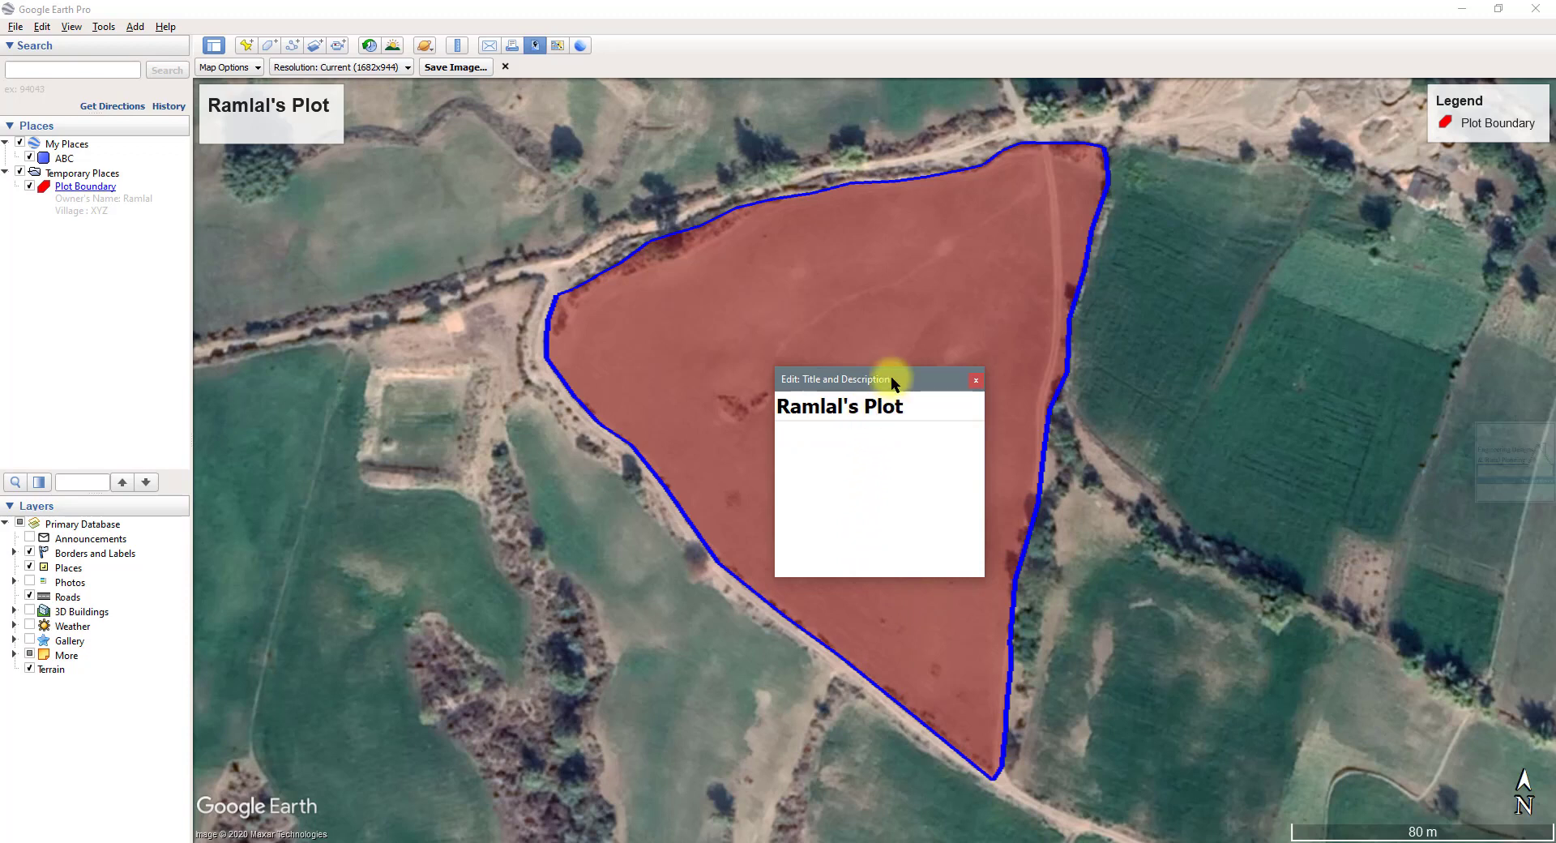
{"action": "left_click", "coordinate": [975, 380]}
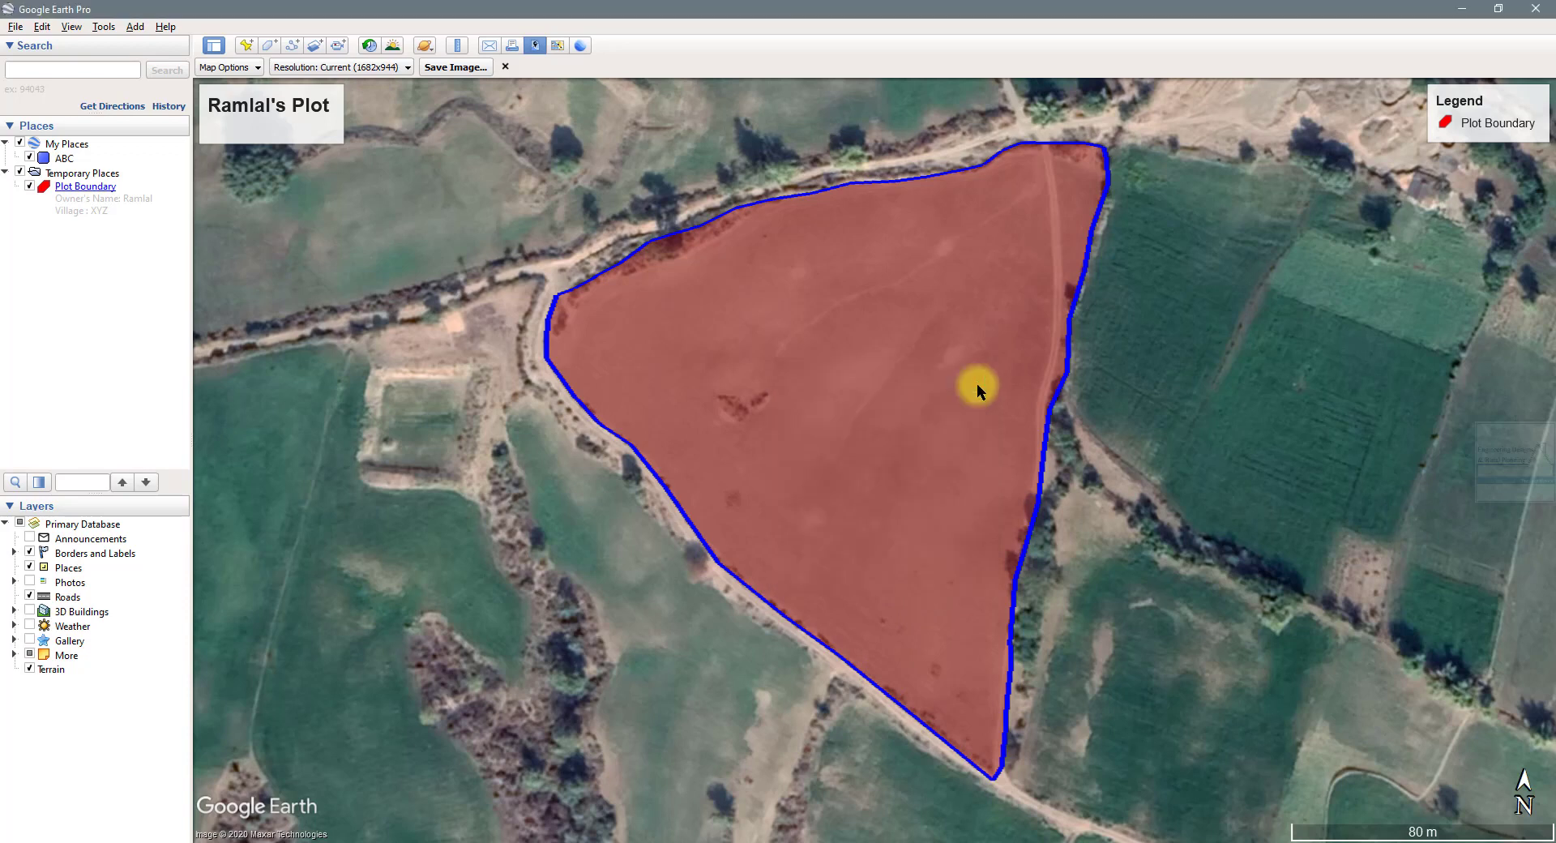
Arrange the map layout with the title above the plot, the legend near the lower-right corner and the compass in the upper-right corner
{"action": "left_click_drag", "start_coordinate": [309, 128], "coordinate": [686, 132]}
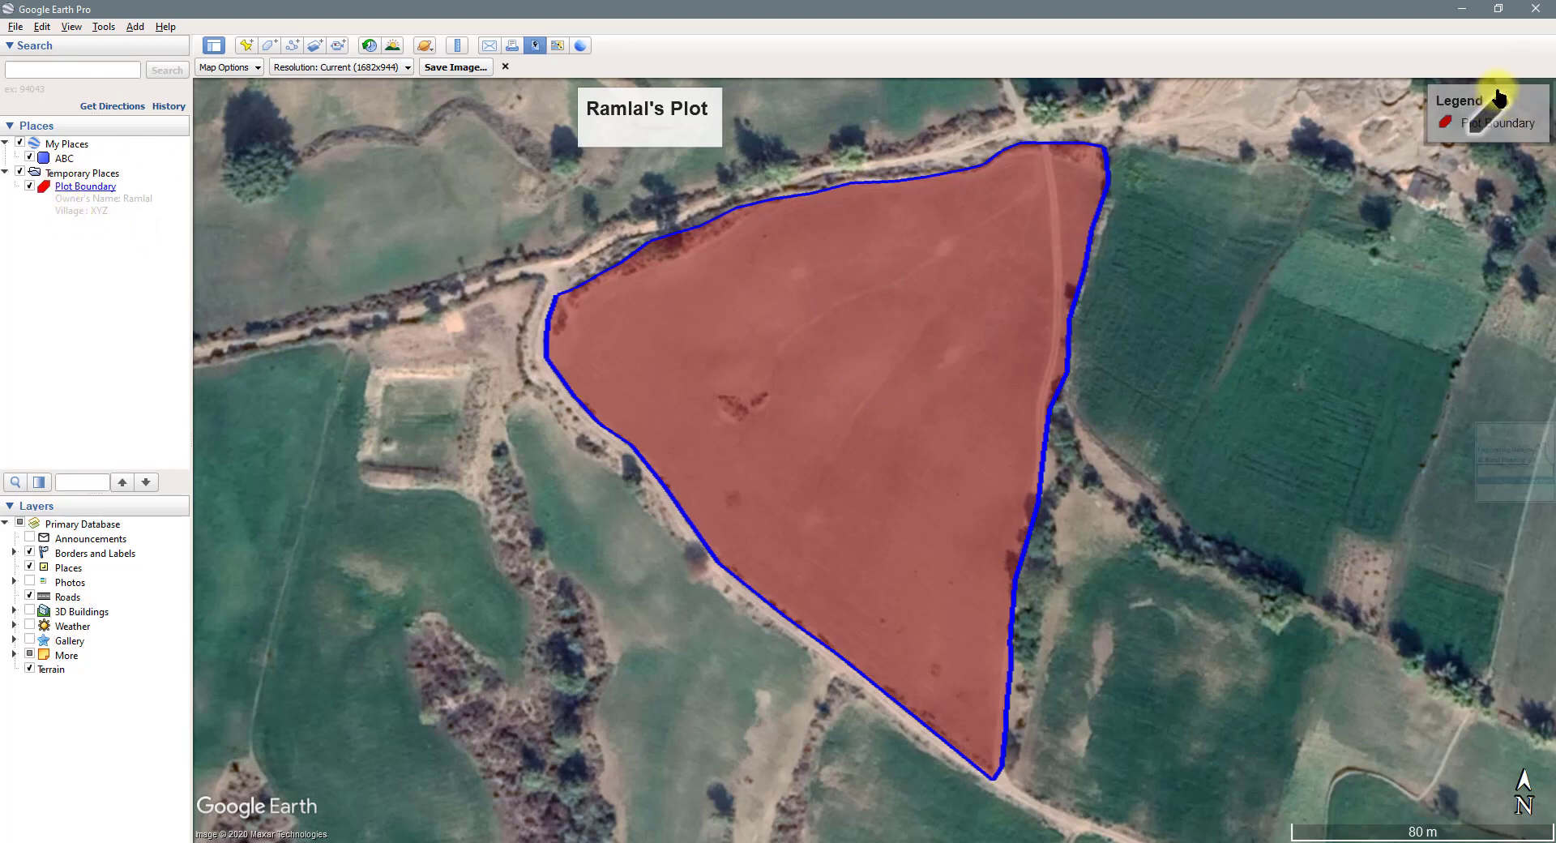
{"action": "left_click_drag", "start_coordinate": [1495, 114], "coordinate": [1457, 684]}
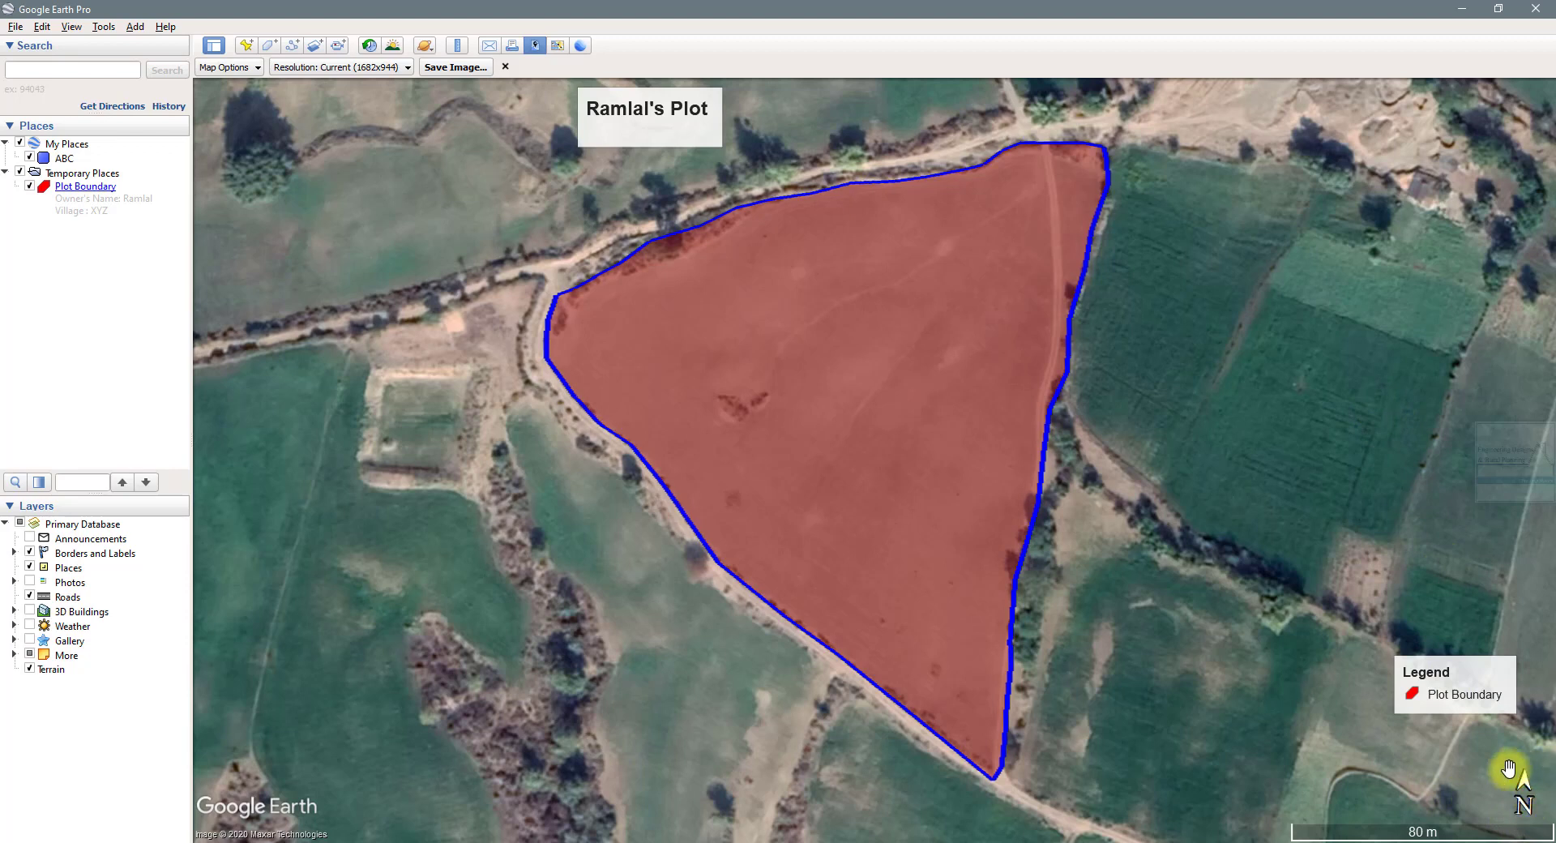
{"action": "left_click_drag", "start_coordinate": [1528, 808], "coordinate": [1517, 139]}
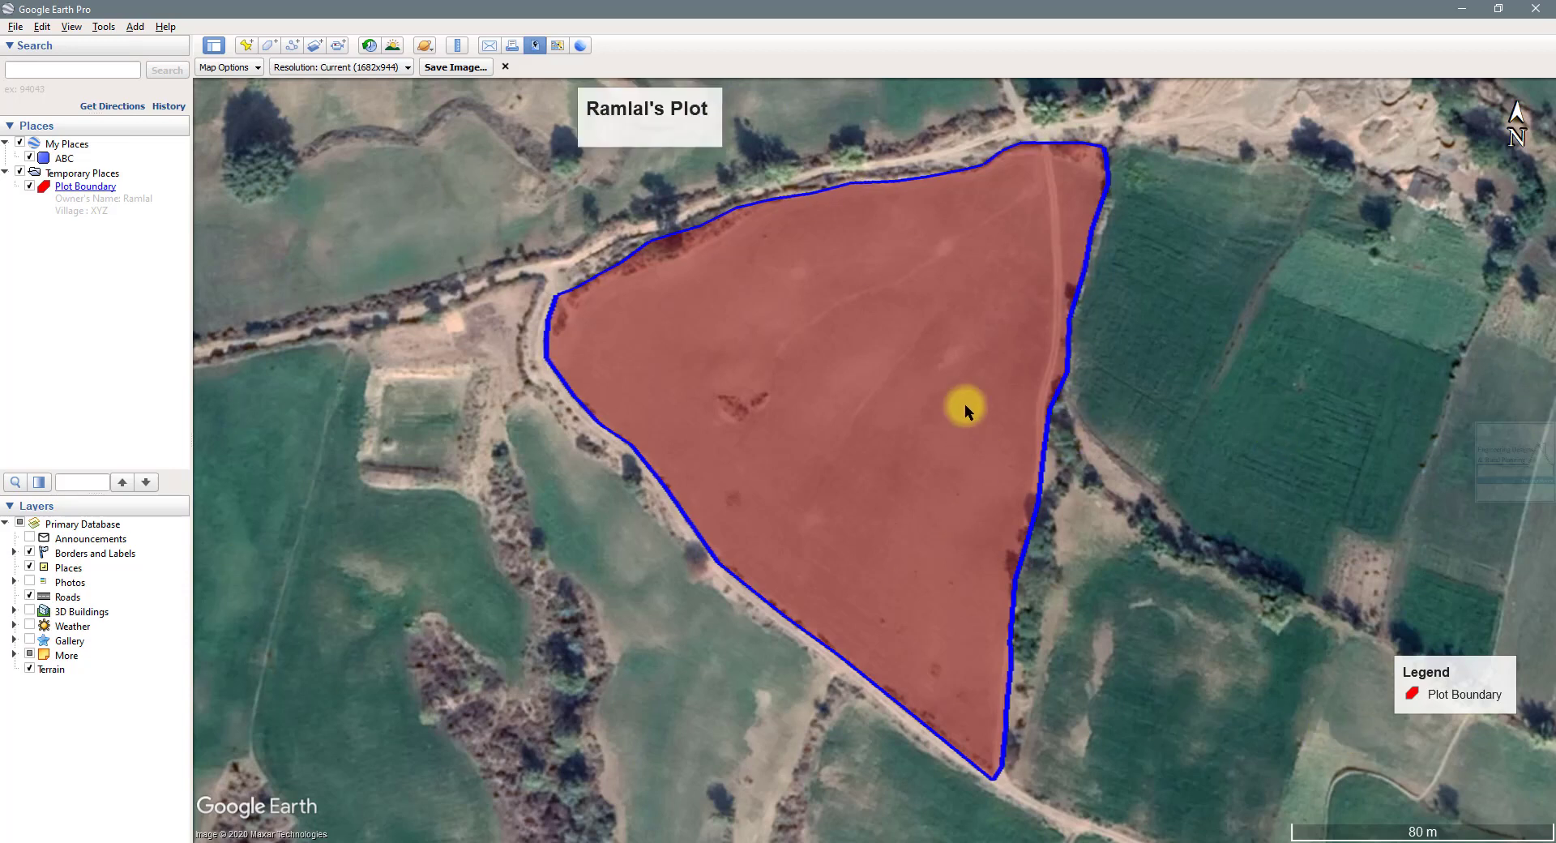
Look over the map element options and set the image resolution to 1280x720 (720 HD)
{"action": "left_click", "coordinate": [257, 69]}
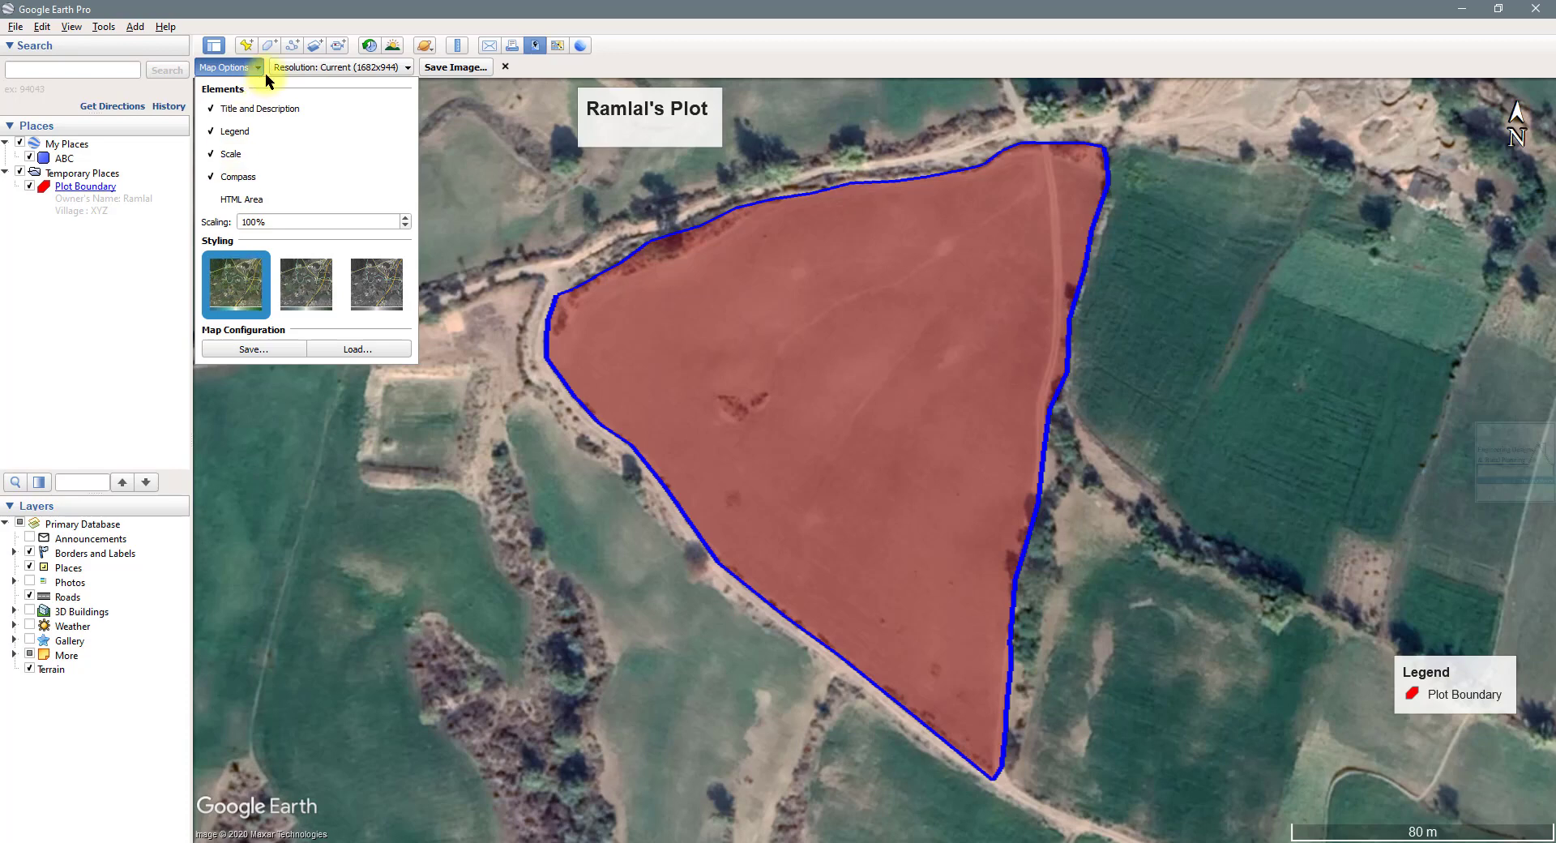
{"action": "left_click", "coordinate": [375, 70]}
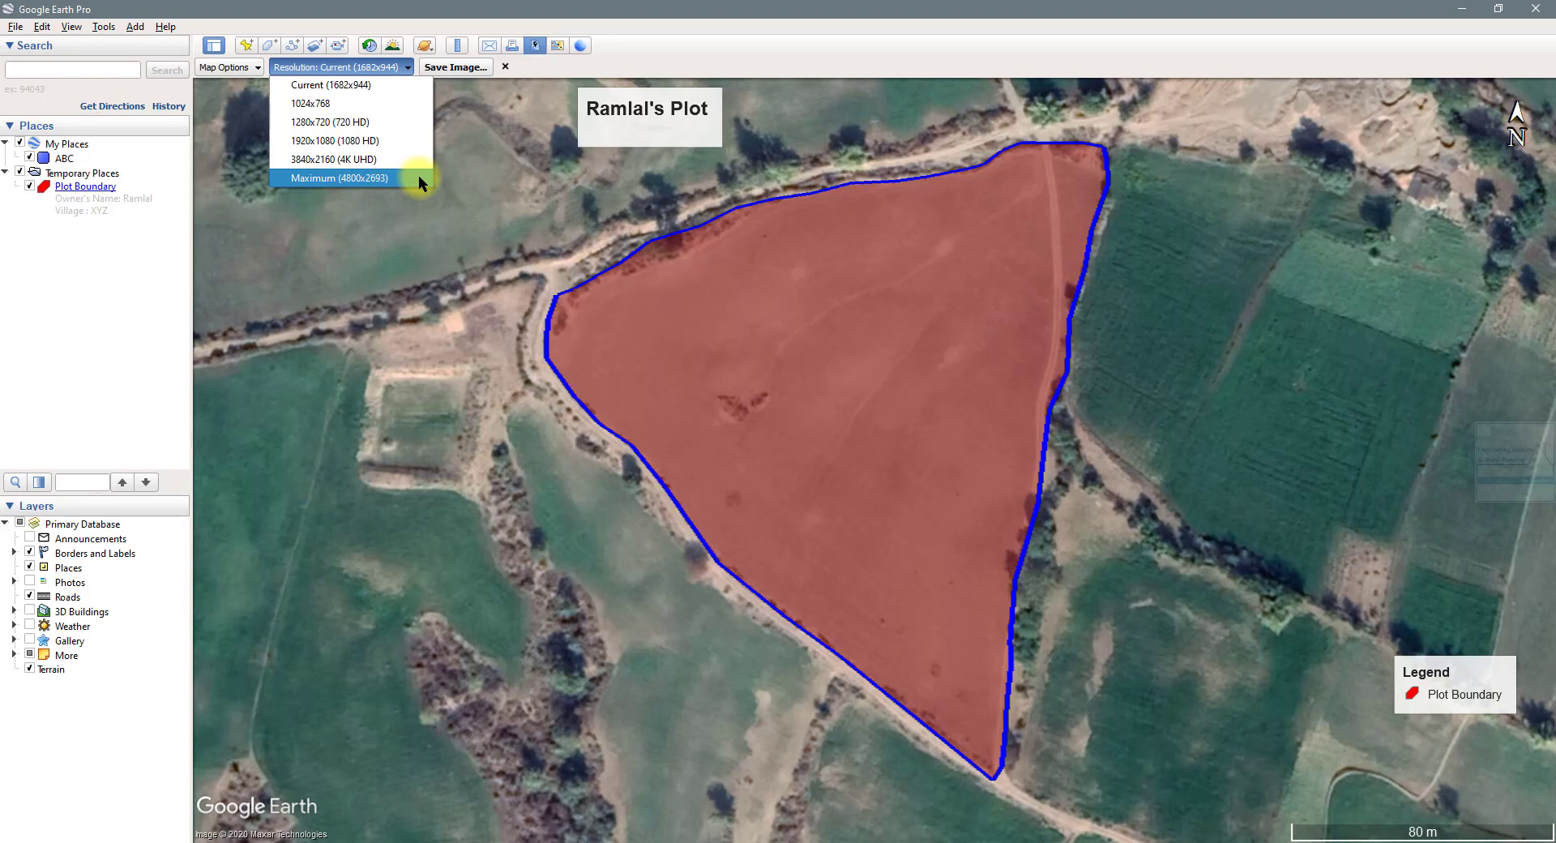
{"action": "left_click", "coordinate": [340, 121]}
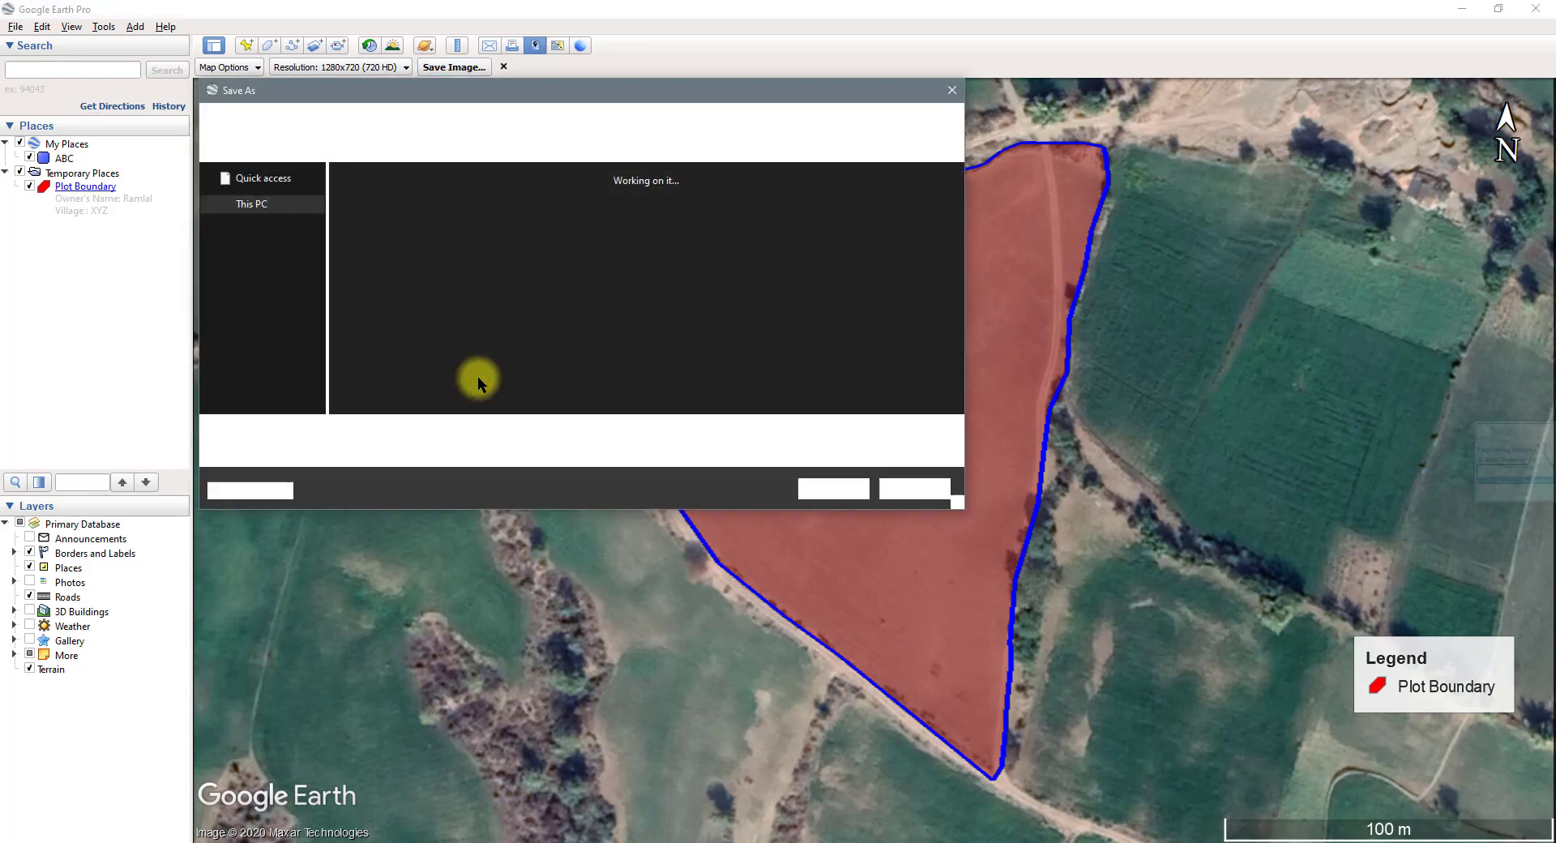
Save the map image to the Desktop as a JPEG, named with the owner's name followed by "'s Plot"
{"action": "left_click", "coordinate": [259, 171]}
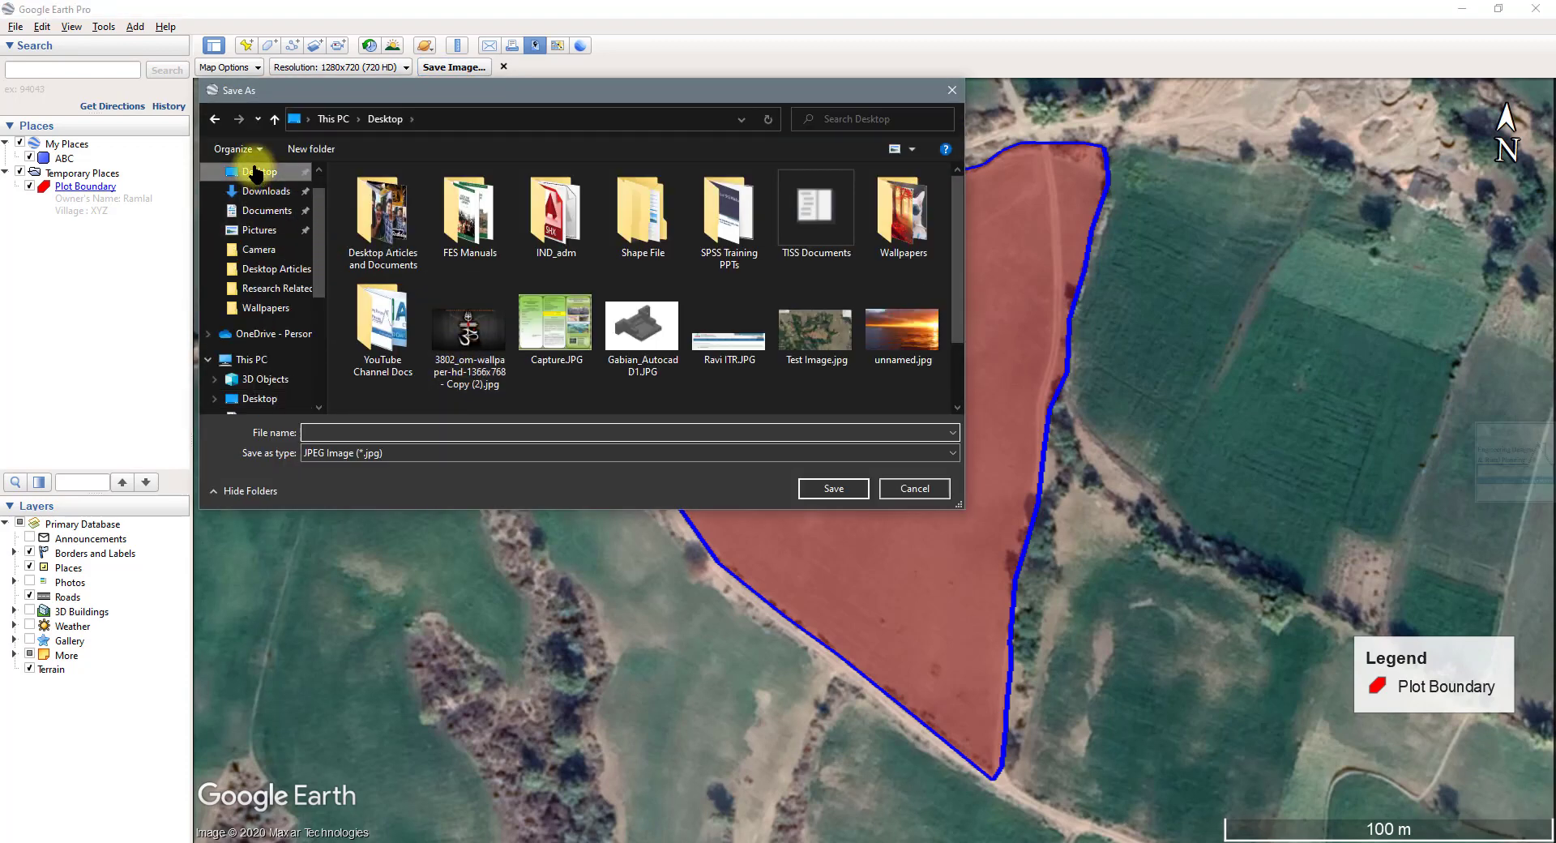
{"action": "left_click", "coordinate": [373, 431]}
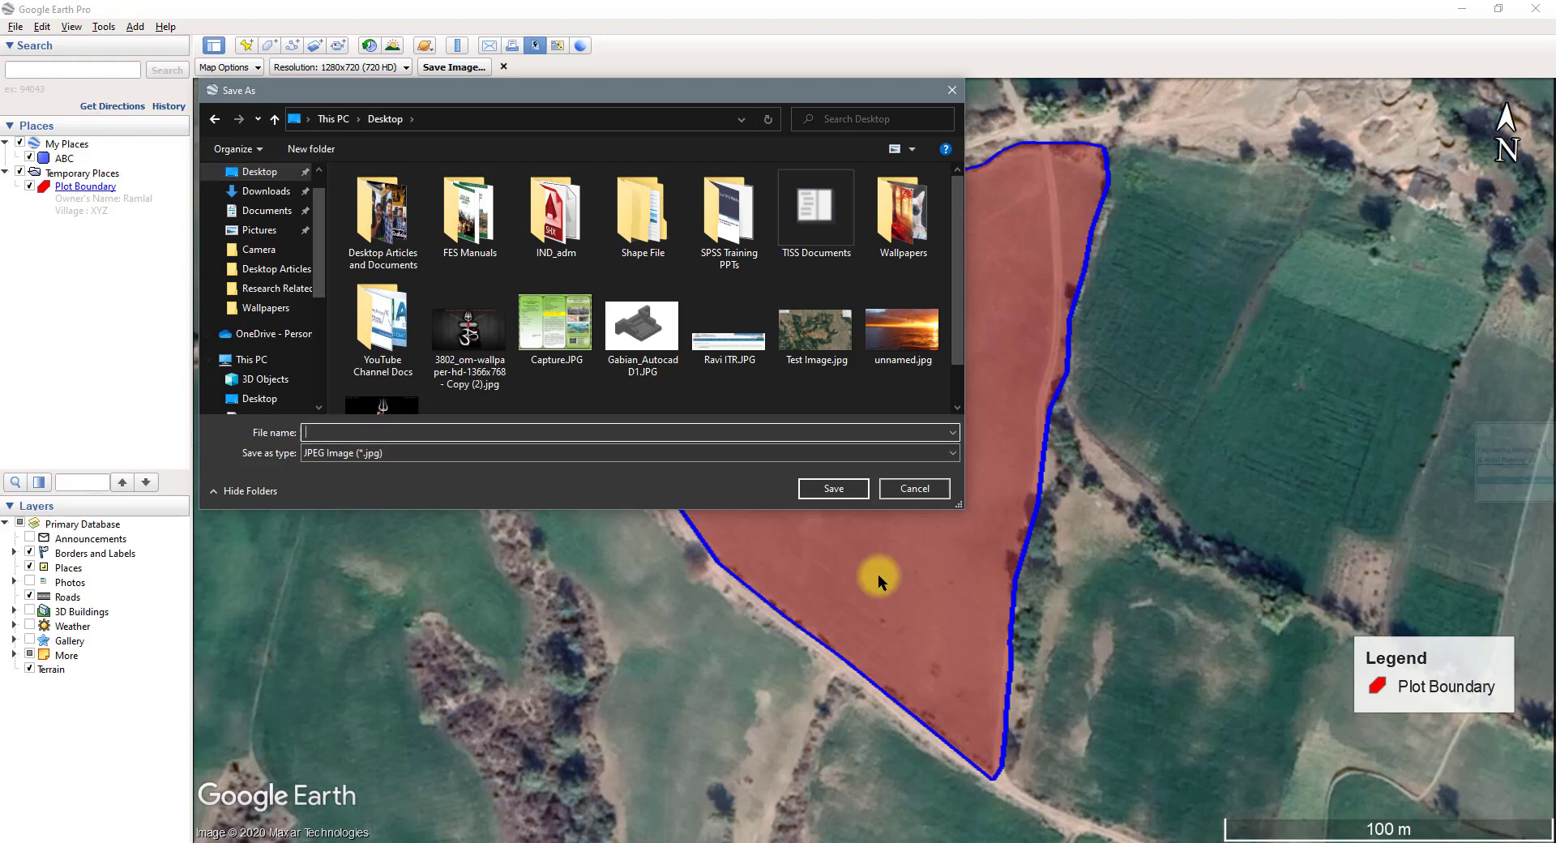
{"action": "type", "text": "Ra"}
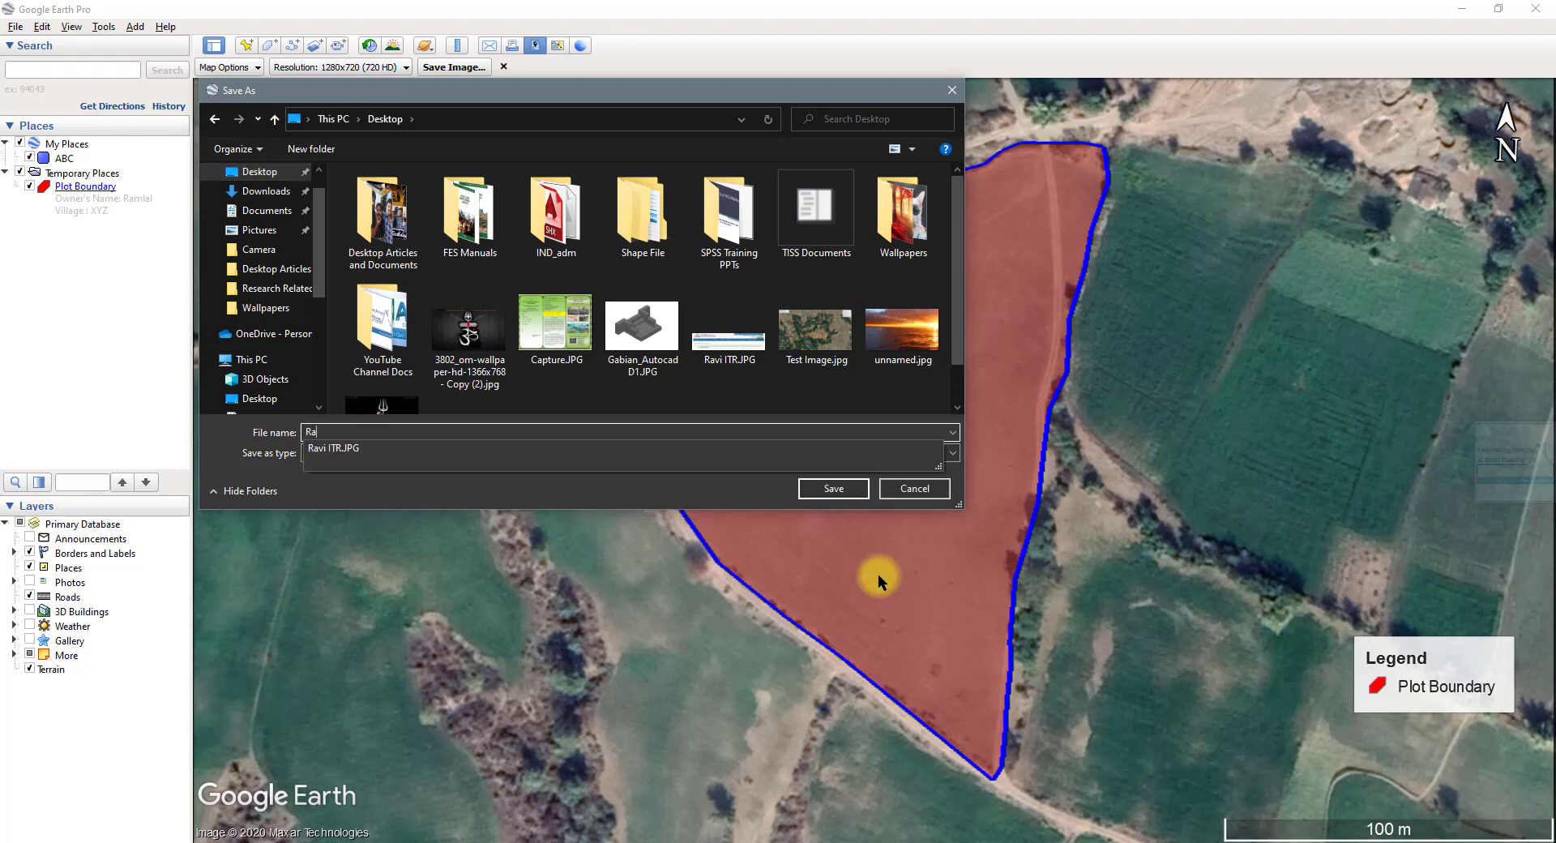
{"action": "type", "text": "m;a"}
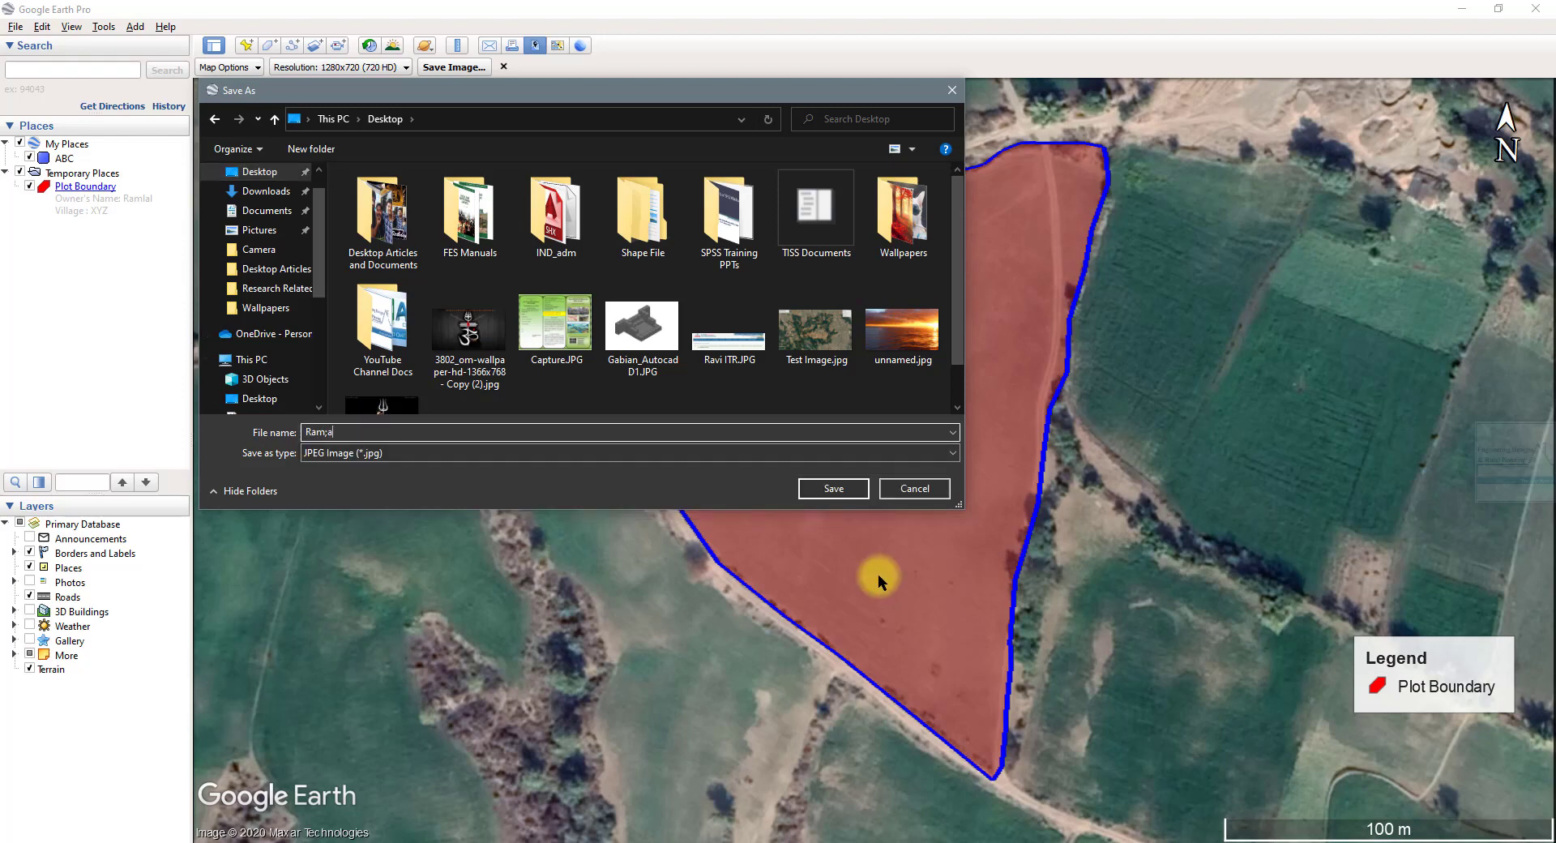
{"action": "key", "text": "BackSpace"}
{"action": "key", "text": "BackSpace"}
{"action": "type", "text": "lal's Plot"}
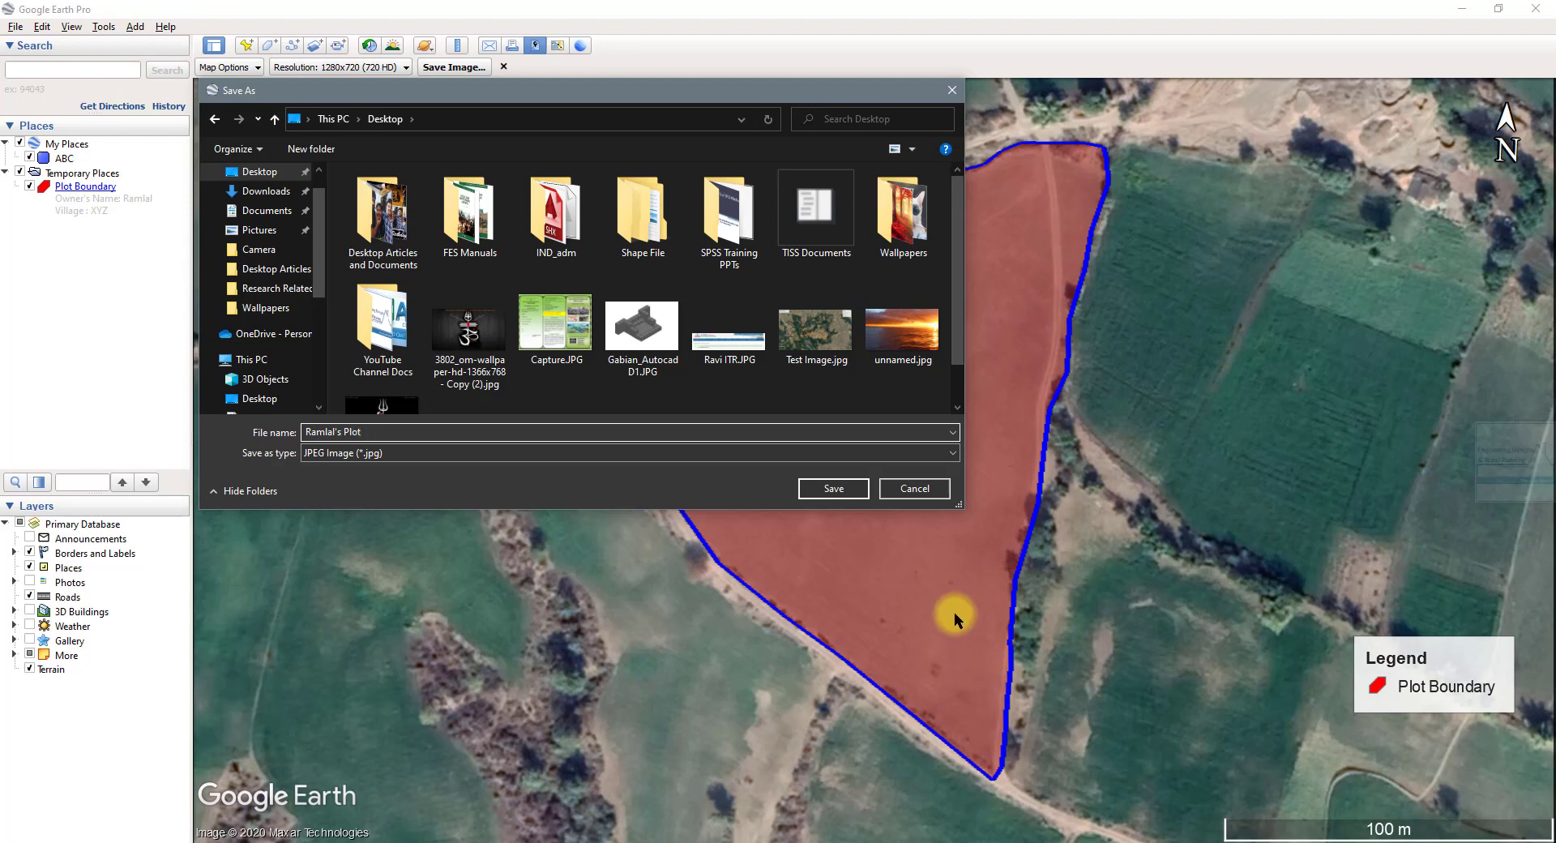
{"action": "left_click", "coordinate": [834, 488]}
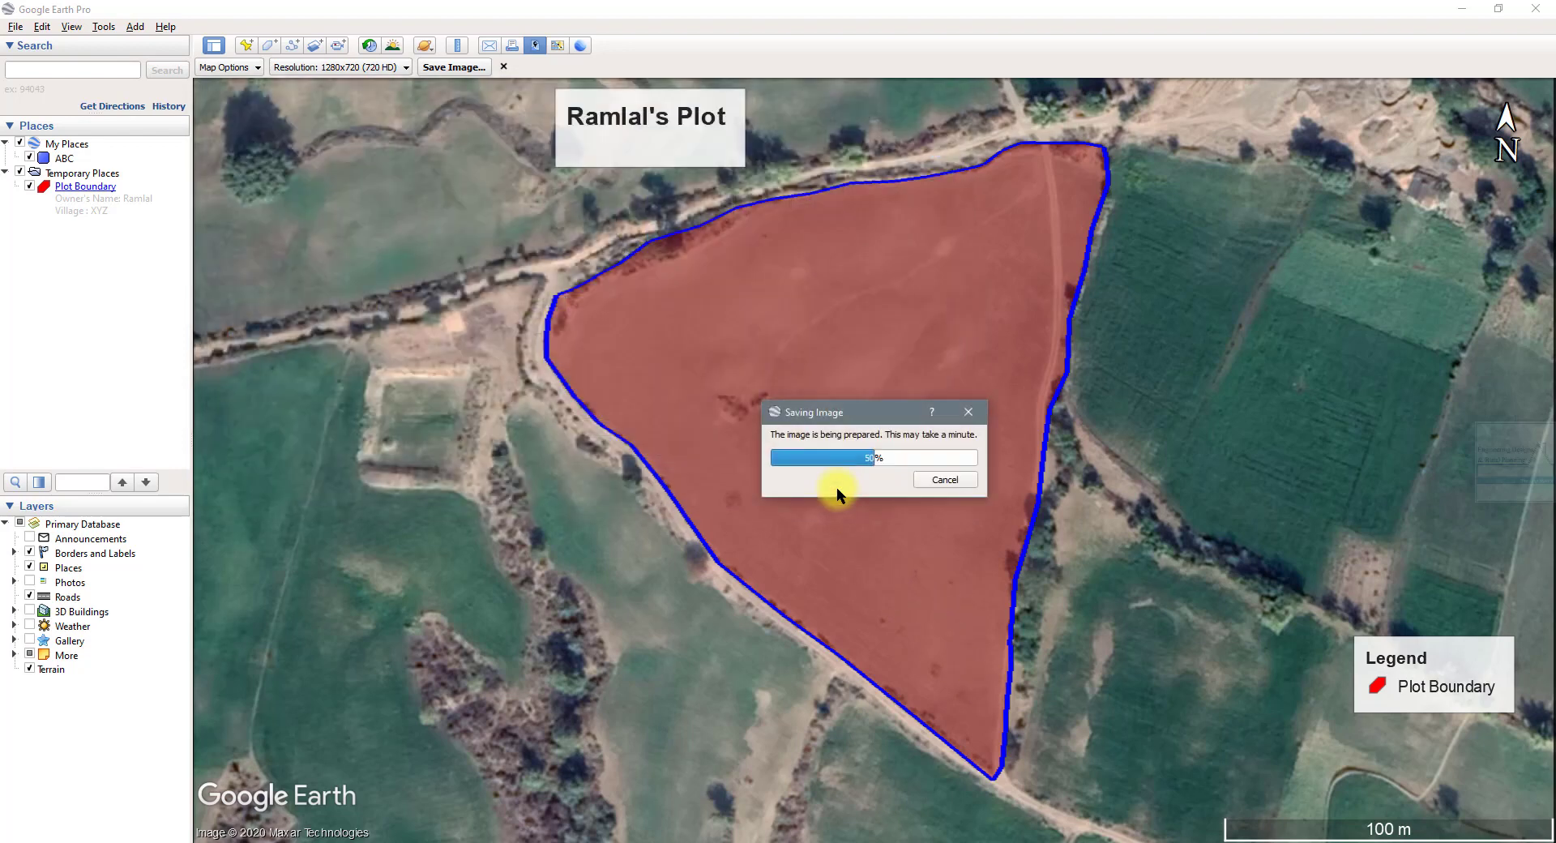
Refresh the desktop, view the exported plot image in Photos, and close it
{"action": "left_click", "coordinate": [1461, 8]}
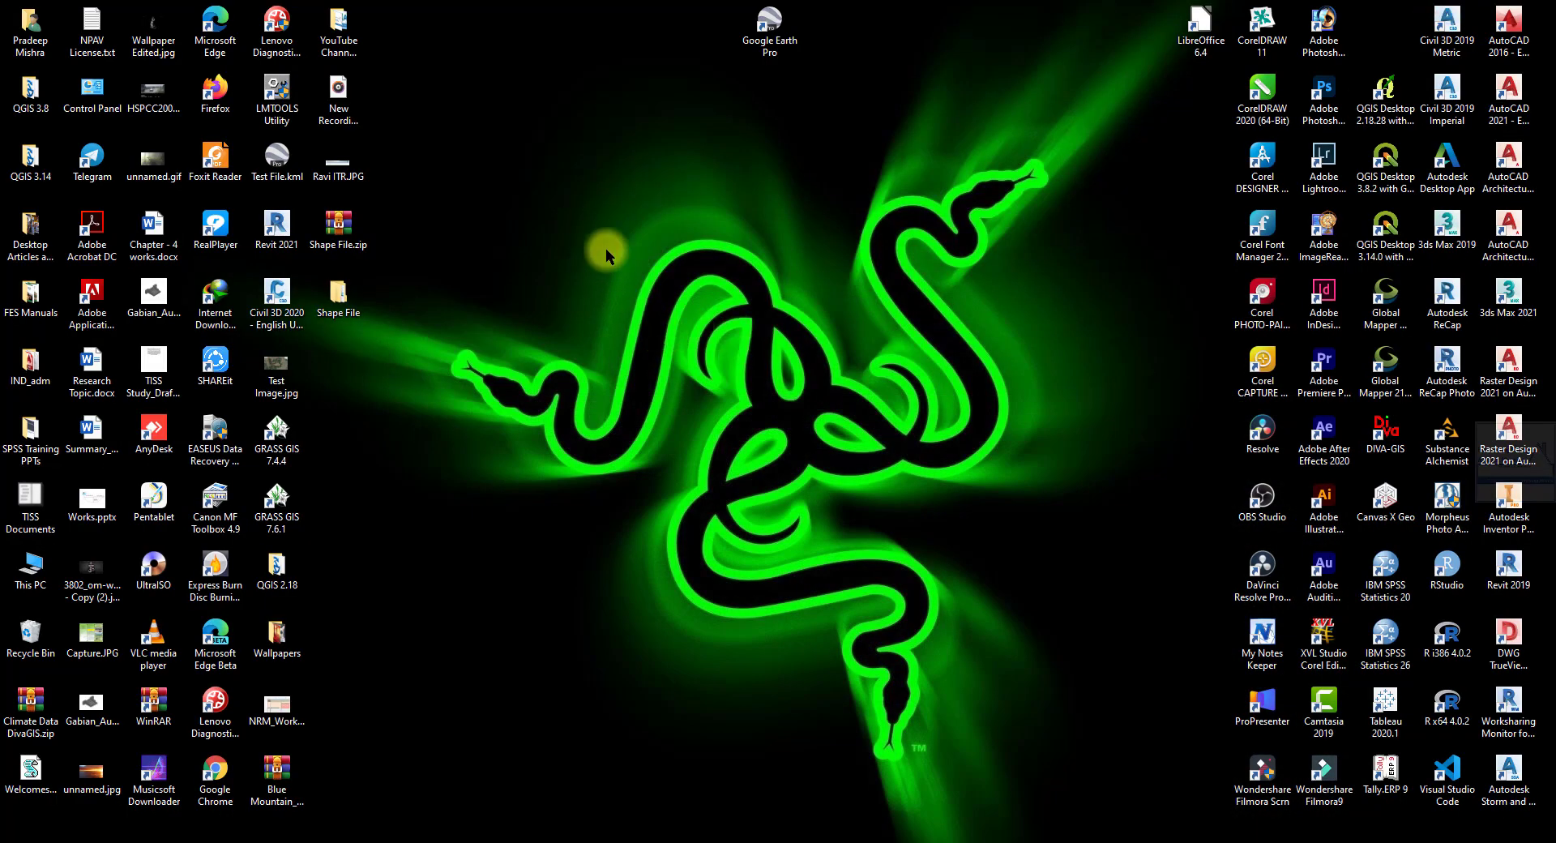
{"action": "right_click", "coordinate": [592, 166]}
{"action": "left_click", "coordinate": [630, 217]}
{"action": "left_click", "coordinate": [334, 363]}
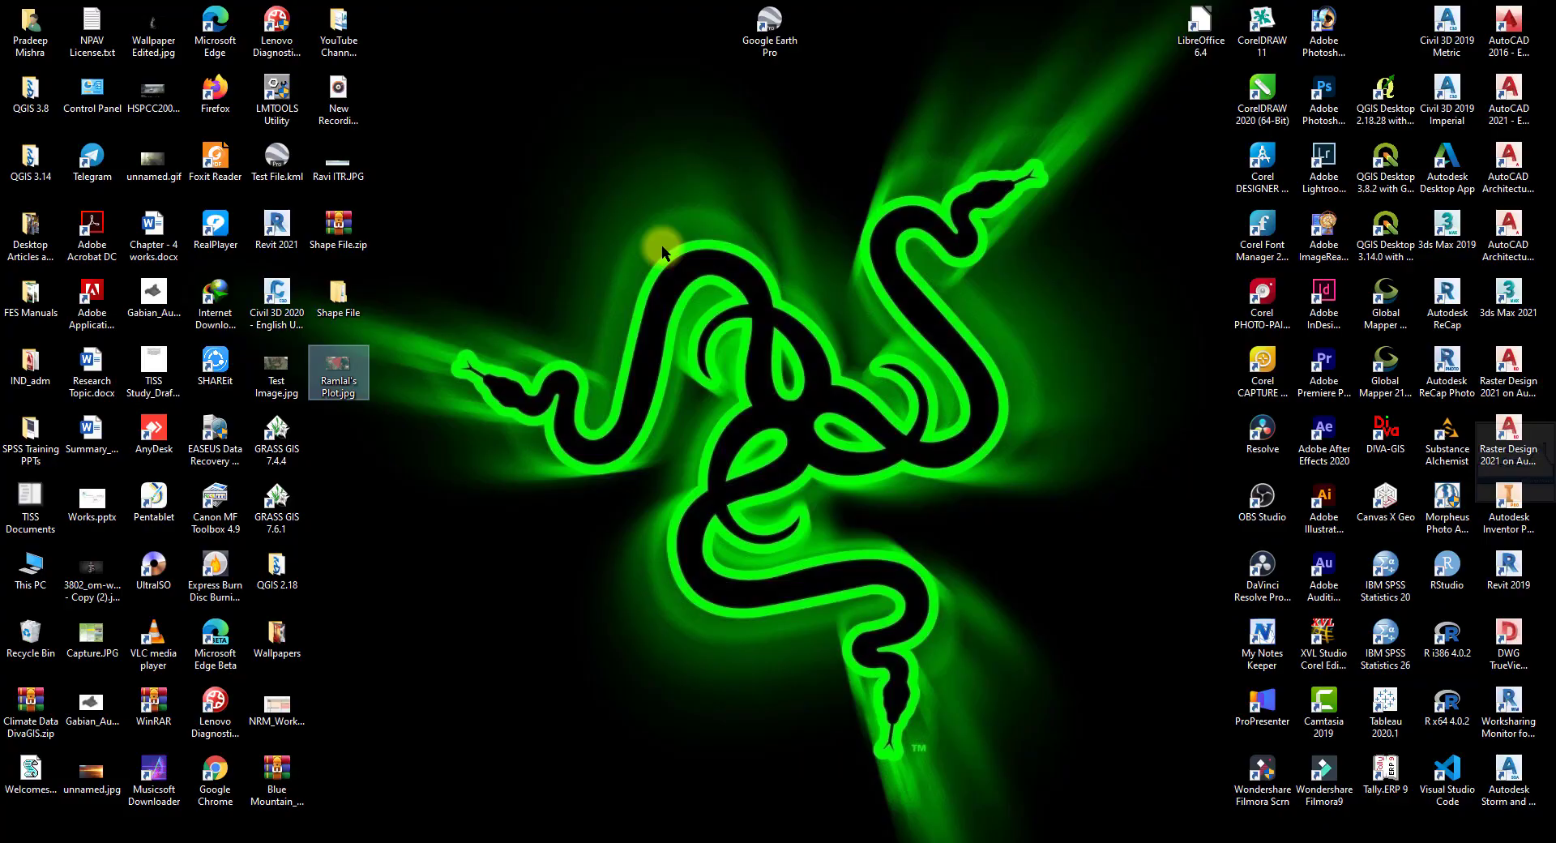
{"action": "key", "text": "Return"}
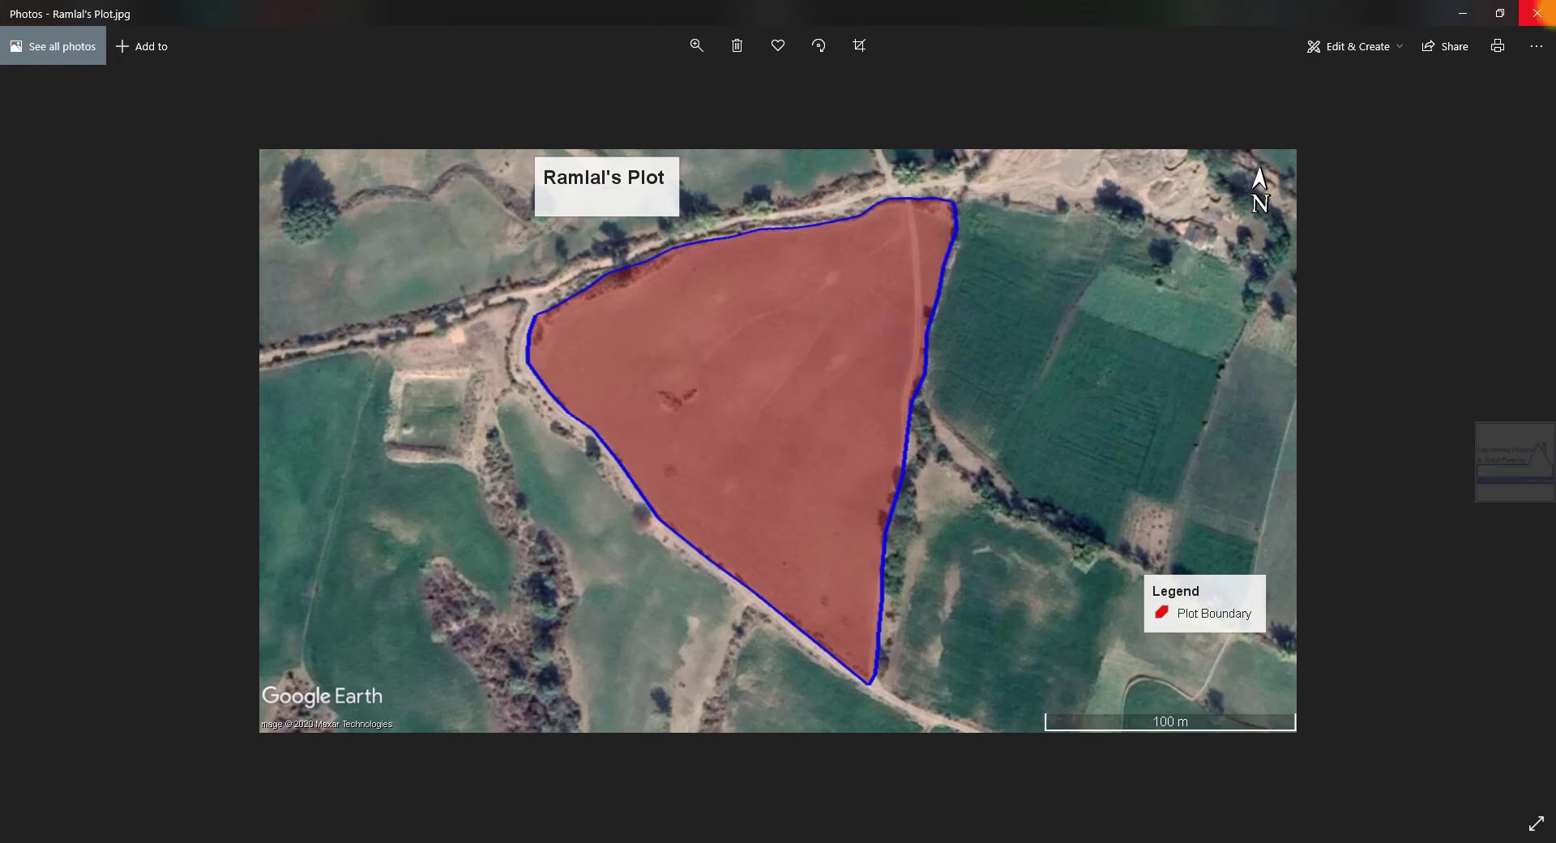
{"action": "left_click", "coordinate": [1537, 11]}
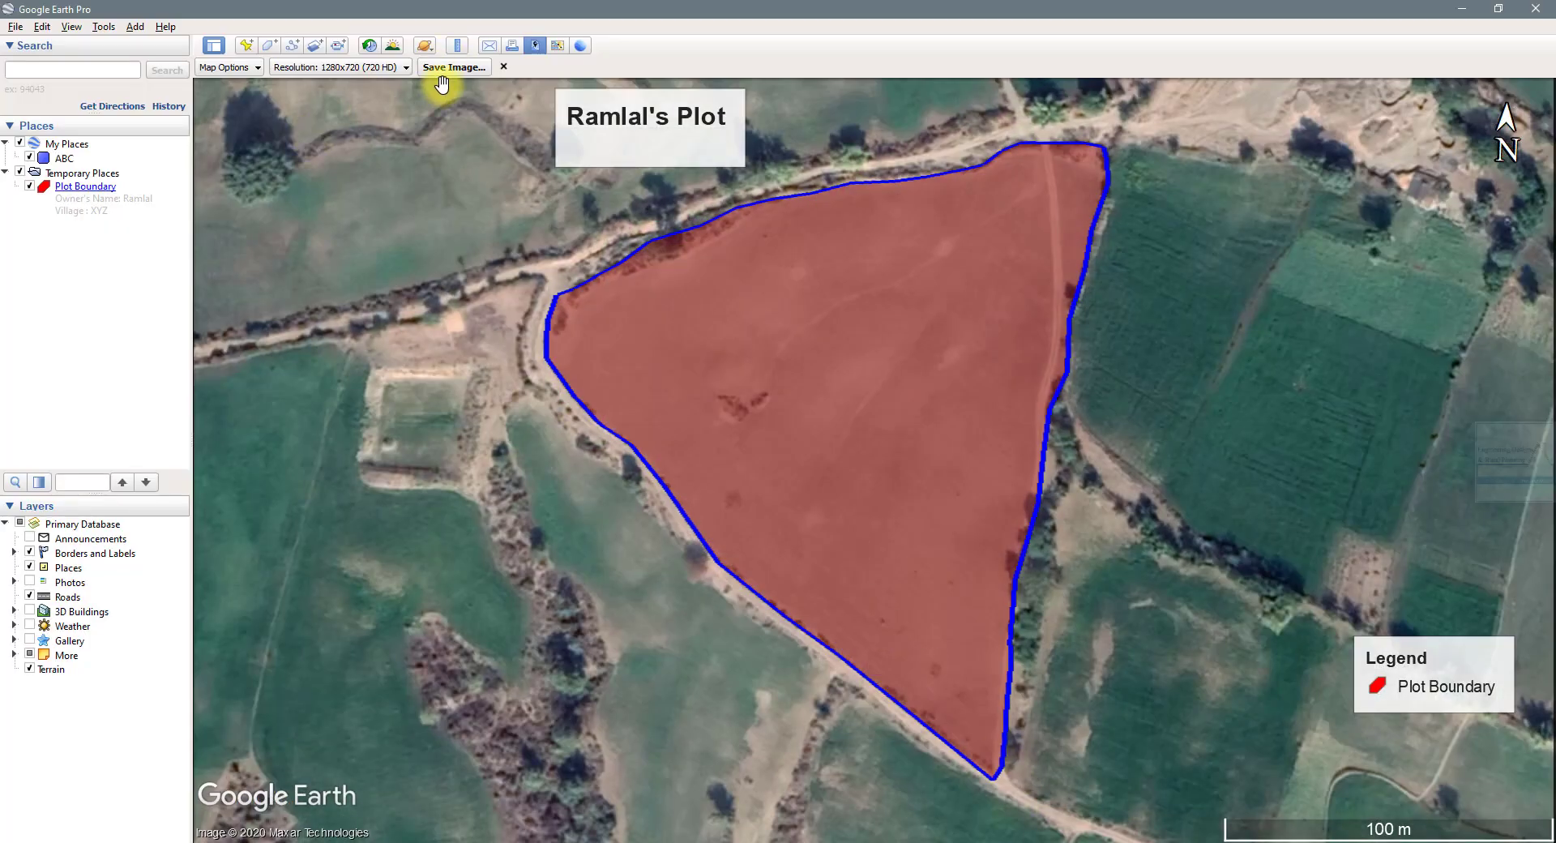
Close the map image layout and return to the normal view centred on the plot
{"action": "left_click", "coordinate": [502, 67]}
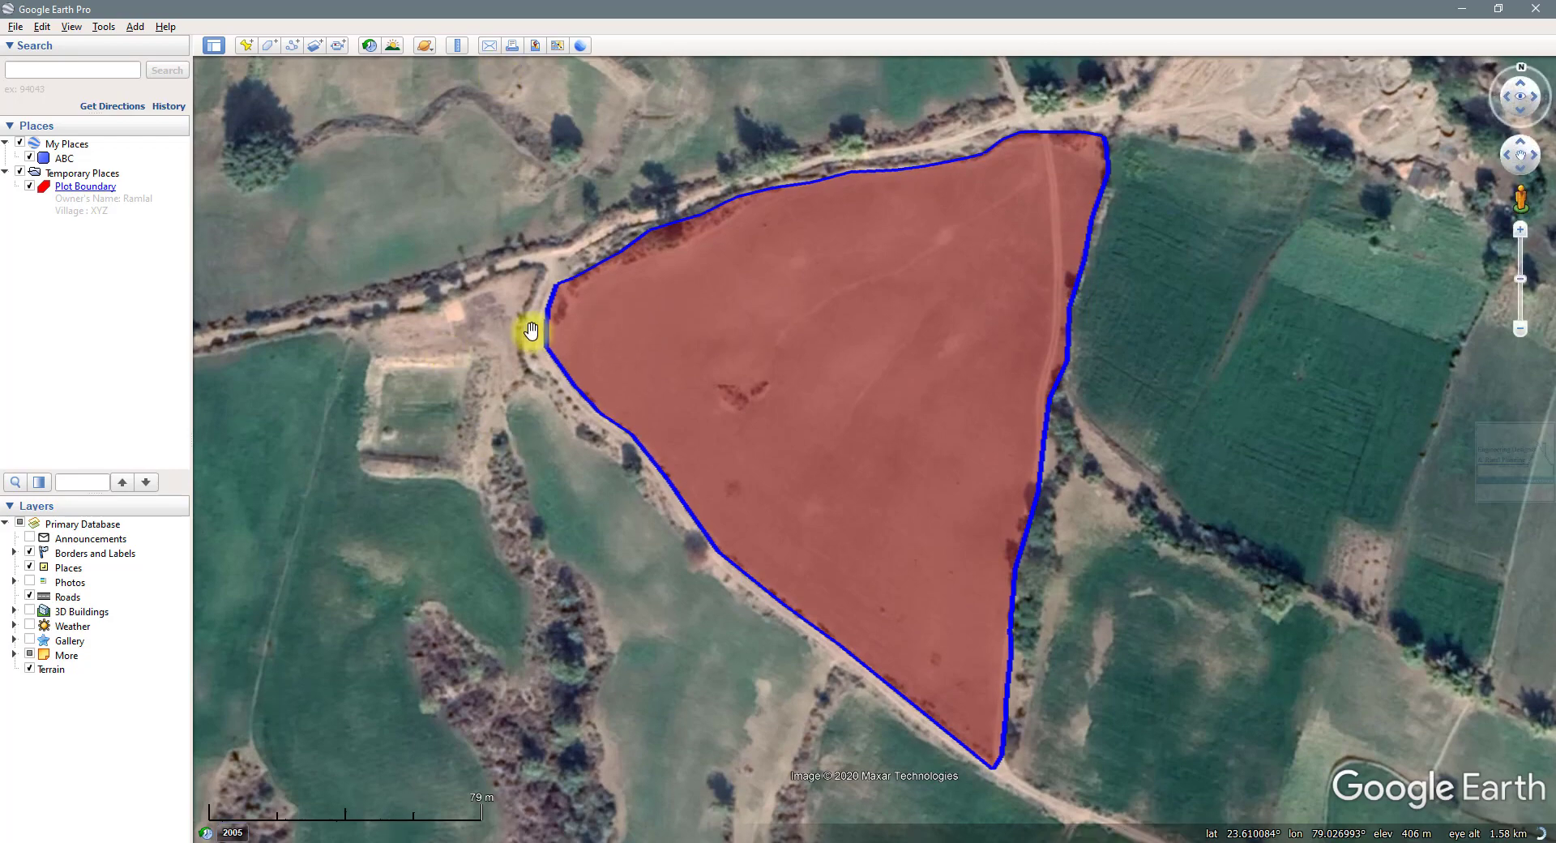
{"action": "scroll", "coordinate": [530, 330], "scroll_direction": "down", "scroll_amount": 3}
{"action": "scroll", "coordinate": [530, 329], "scroll_direction": "up", "scroll_amount": 2}
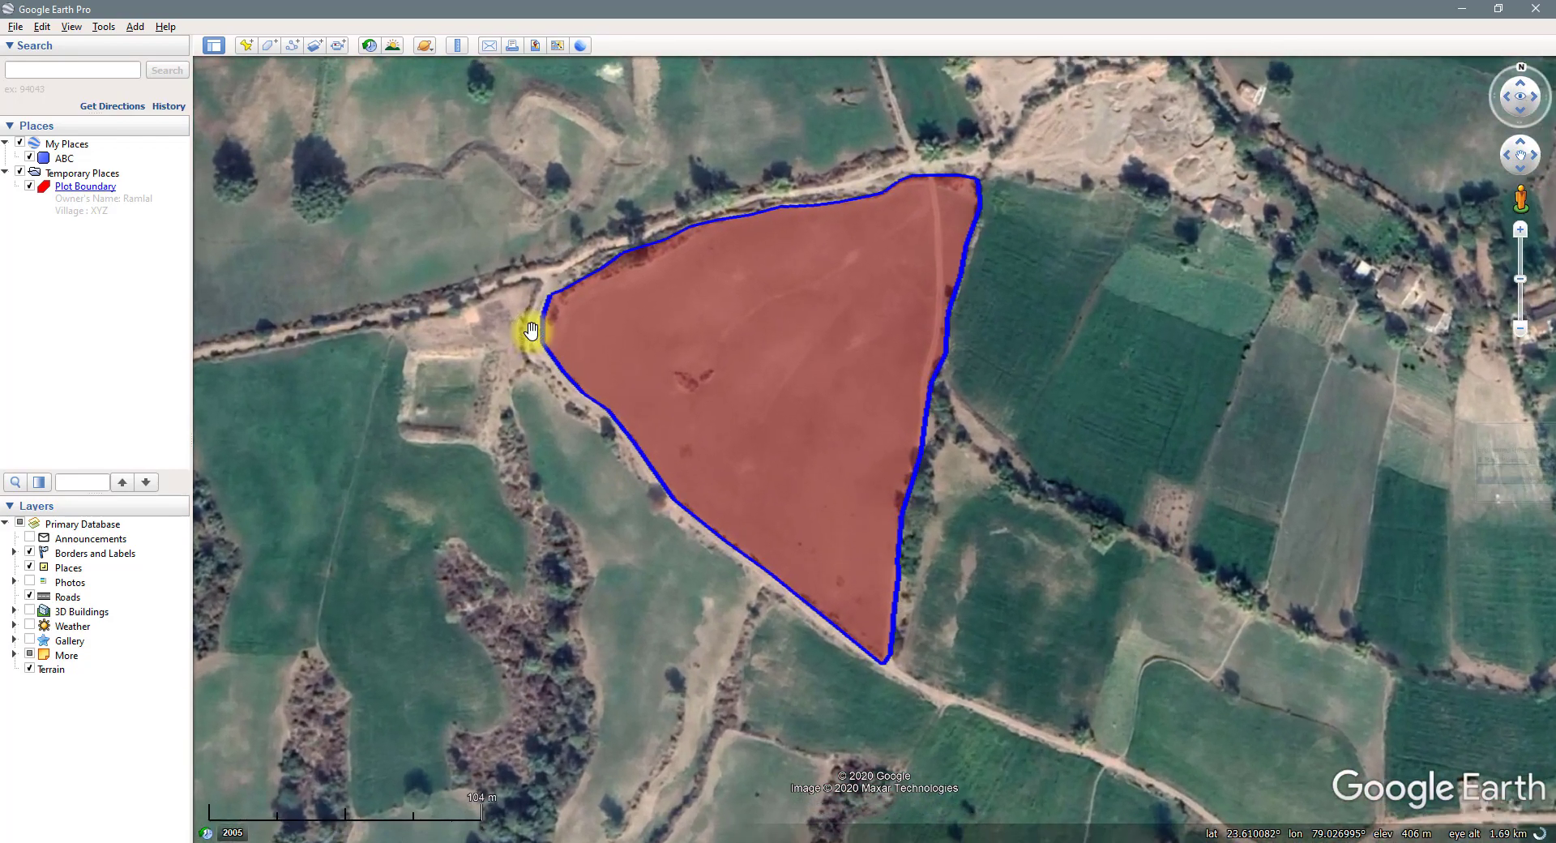
{"action": "scroll", "coordinate": [531, 330], "scroll_direction": "up", "scroll_amount": 1}
{"action": "left_click_drag", "start_coordinate": [709, 292], "coordinate": [714, 330]}
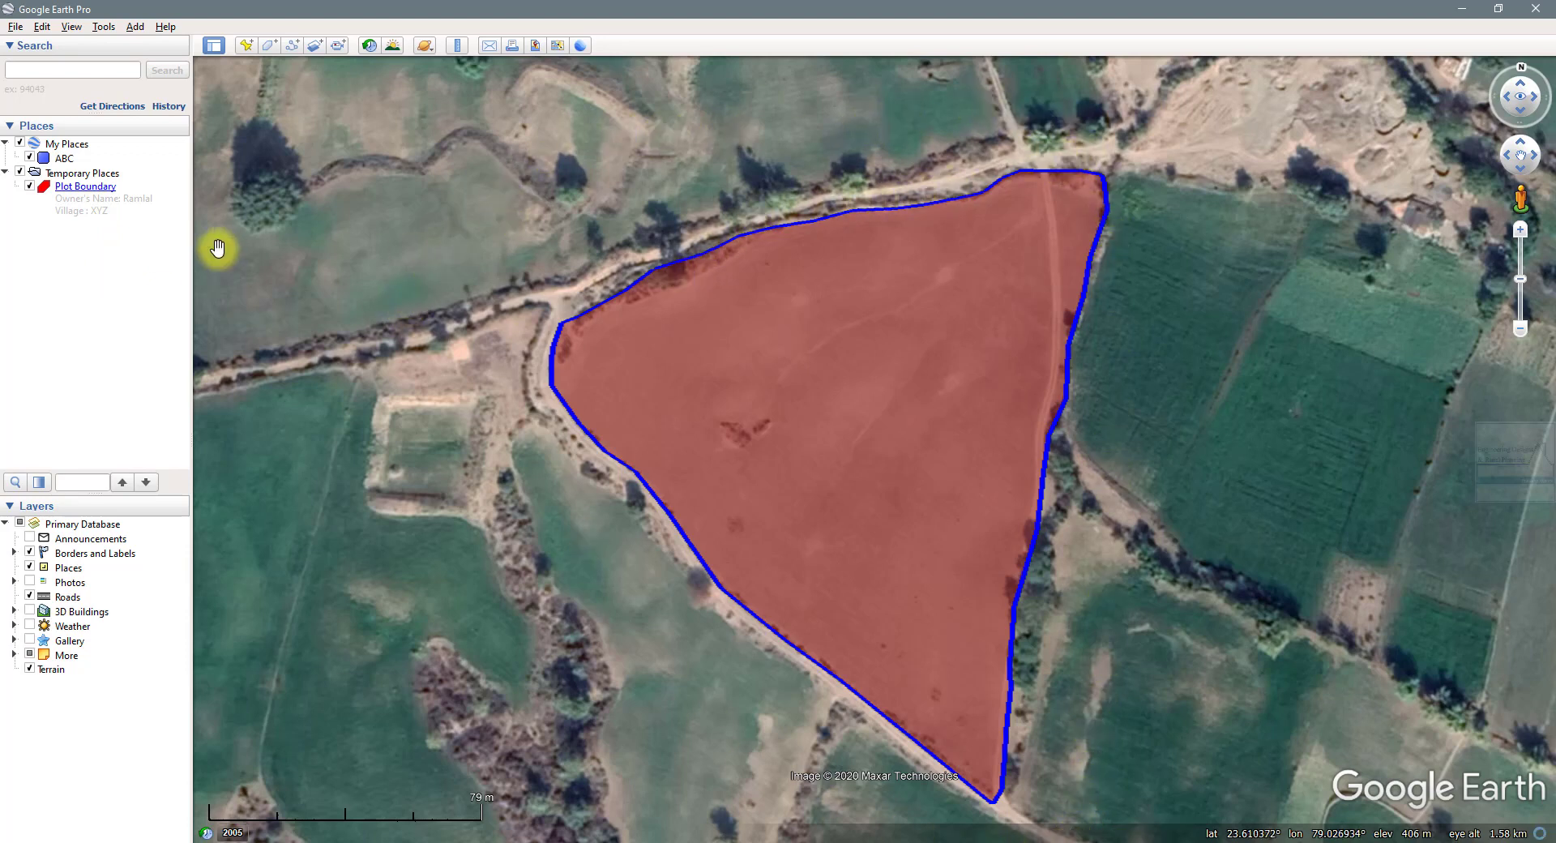
Save the Plot Boundary polygon to the Desktop as Plot Boundary.kmz in Kmz format and check for the file there
{"action": "right_click", "coordinate": [87, 195]}
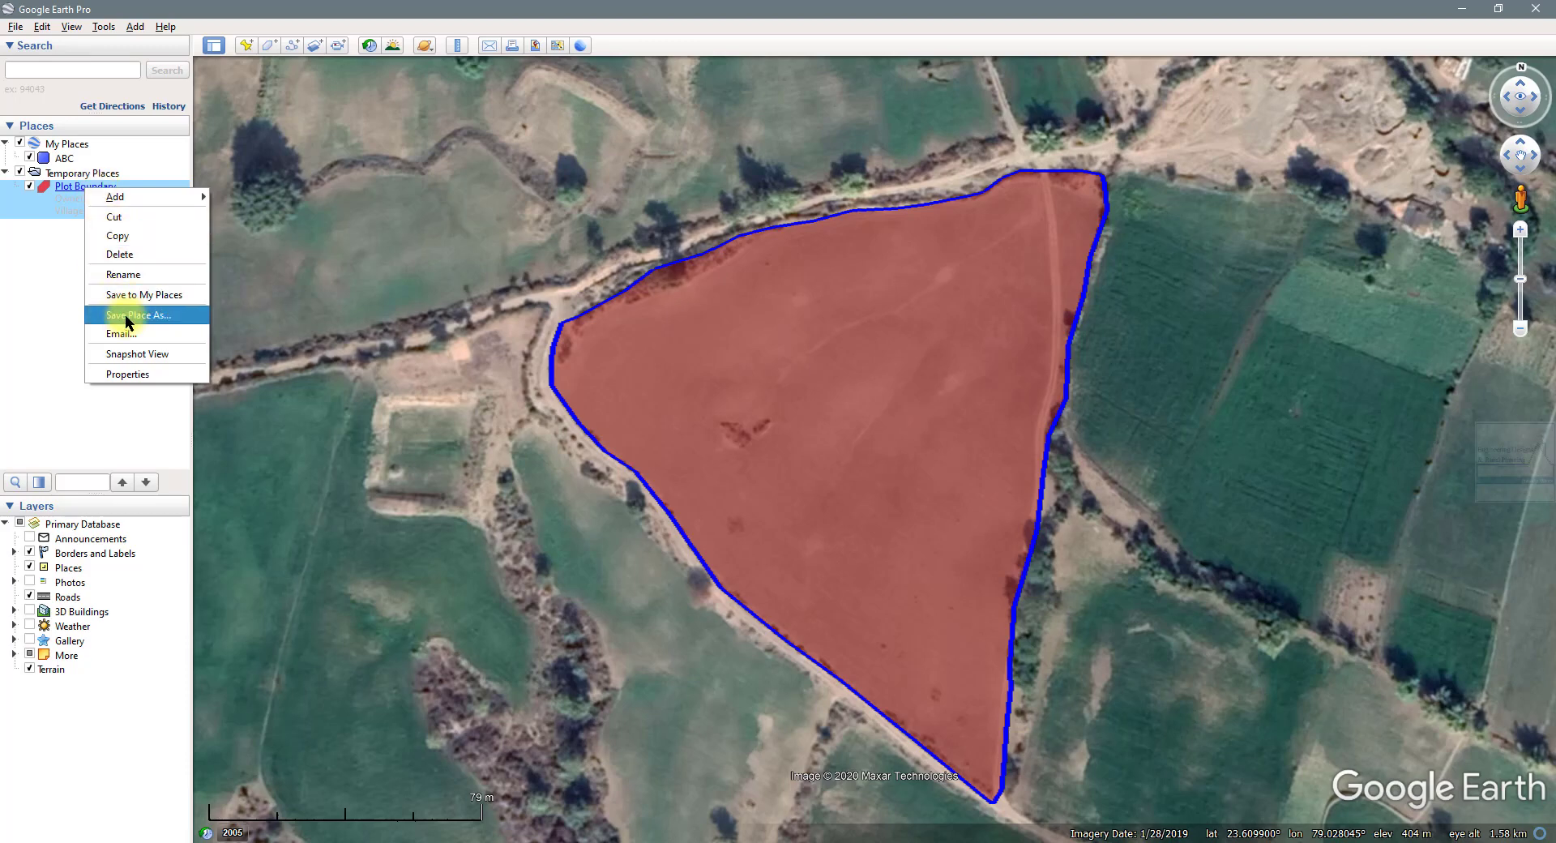
{"action": "left_click", "coordinate": [167, 314]}
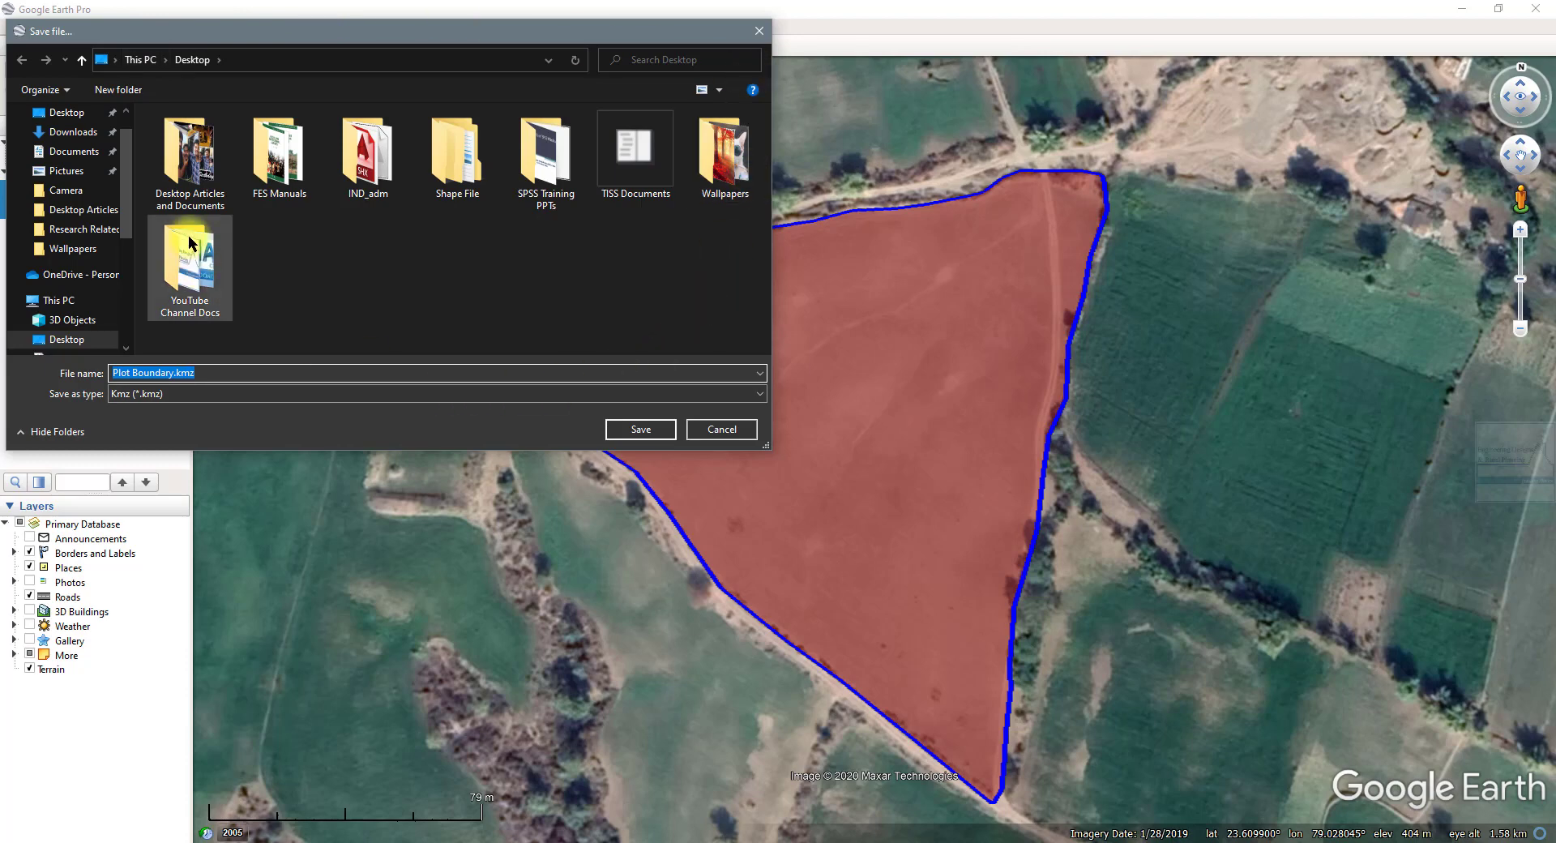
{"action": "left_click", "coordinate": [201, 387]}
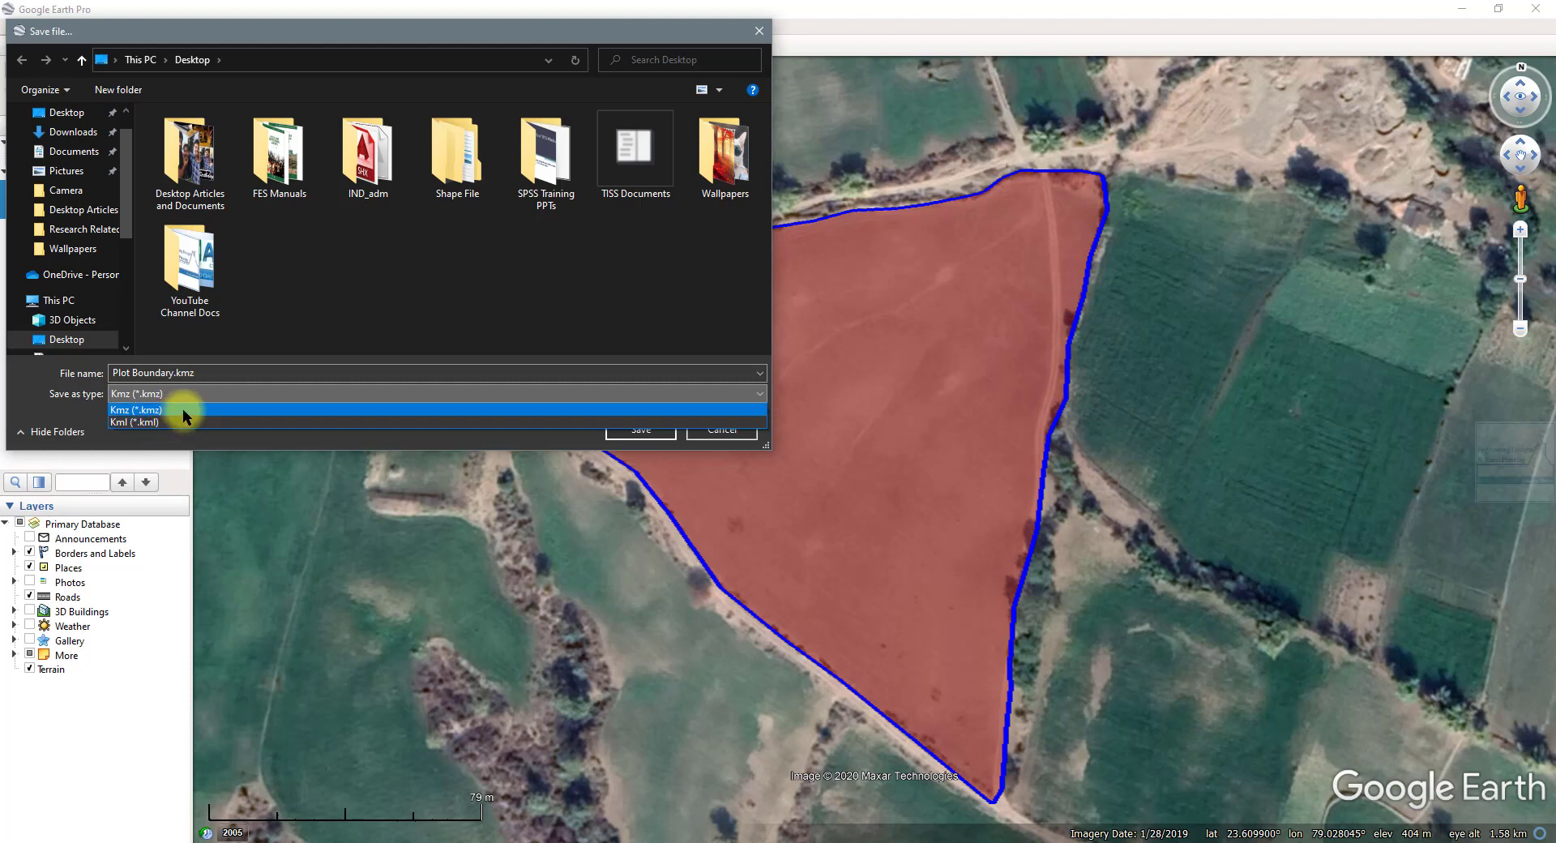
{"action": "left_click", "coordinate": [183, 408]}
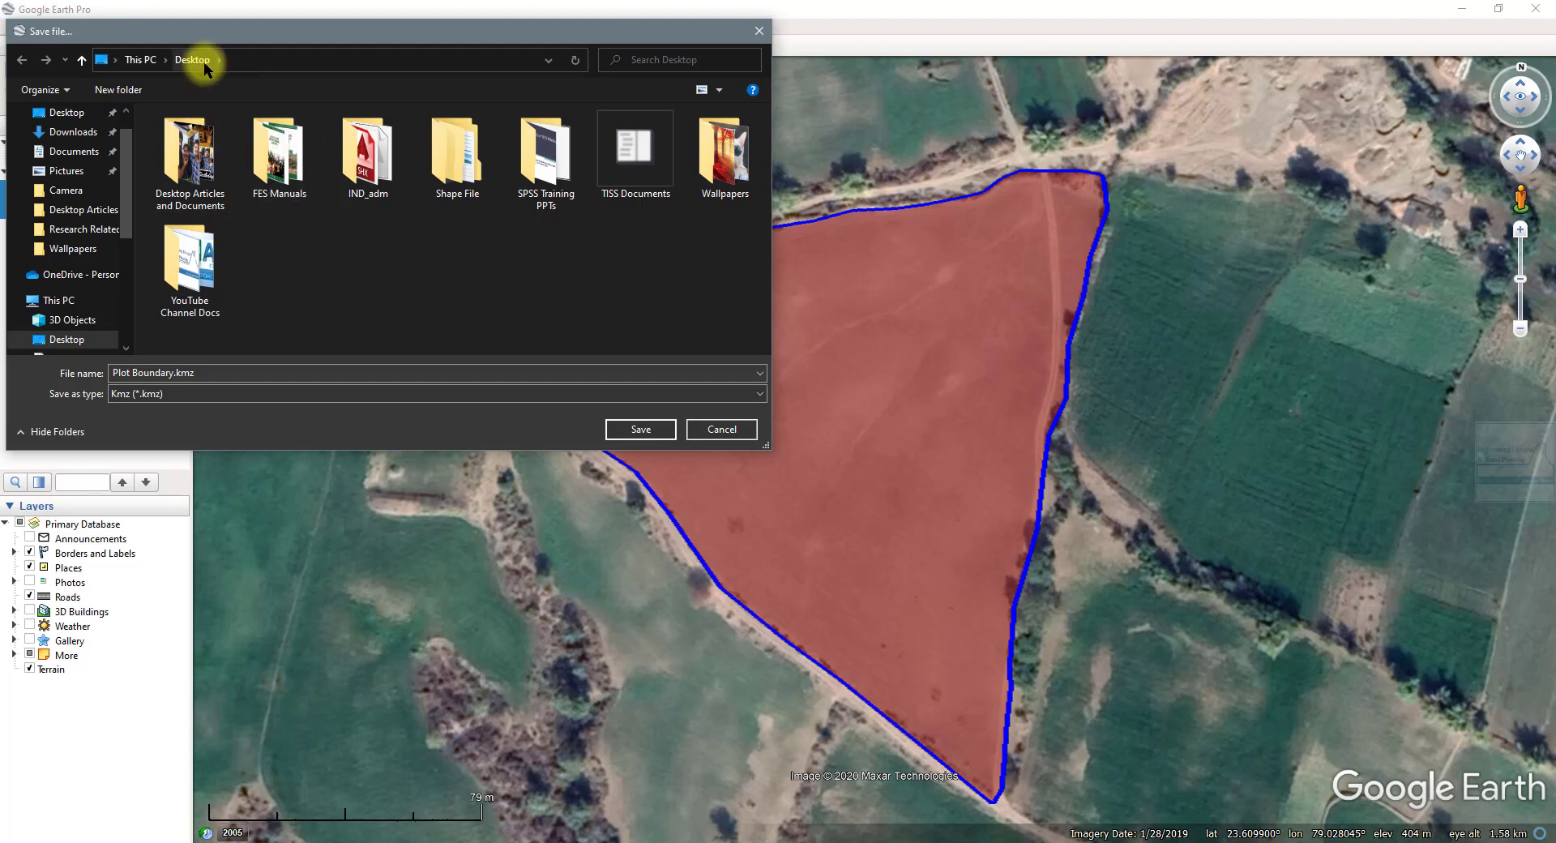
{"action": "left_click", "coordinate": [635, 430]}
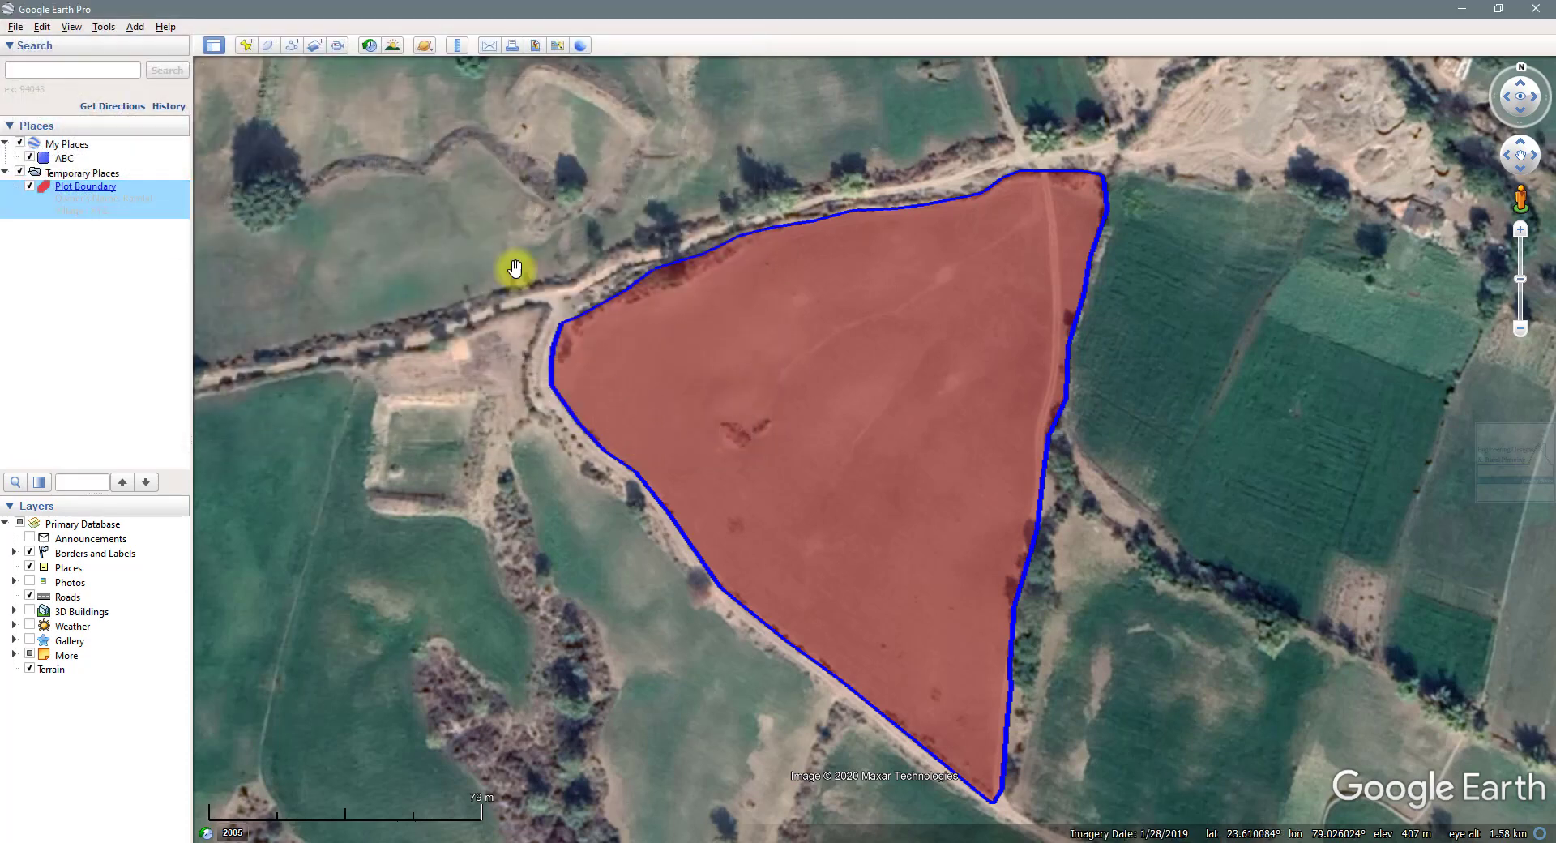
{"action": "left_click", "coordinate": [1461, 9]}
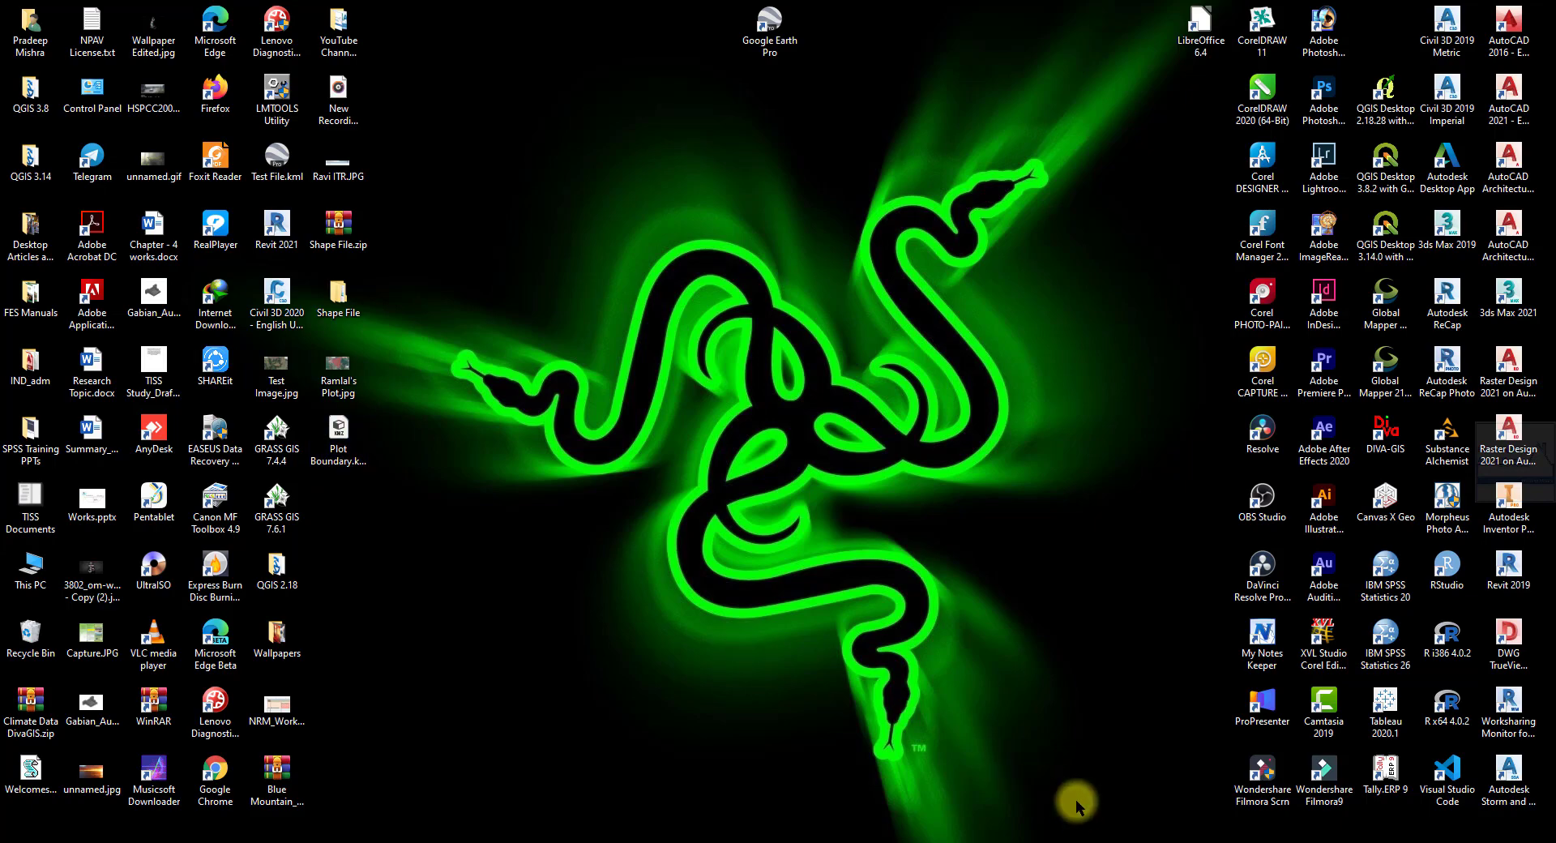
{"action": "left_click", "coordinate": [1107, 841]}
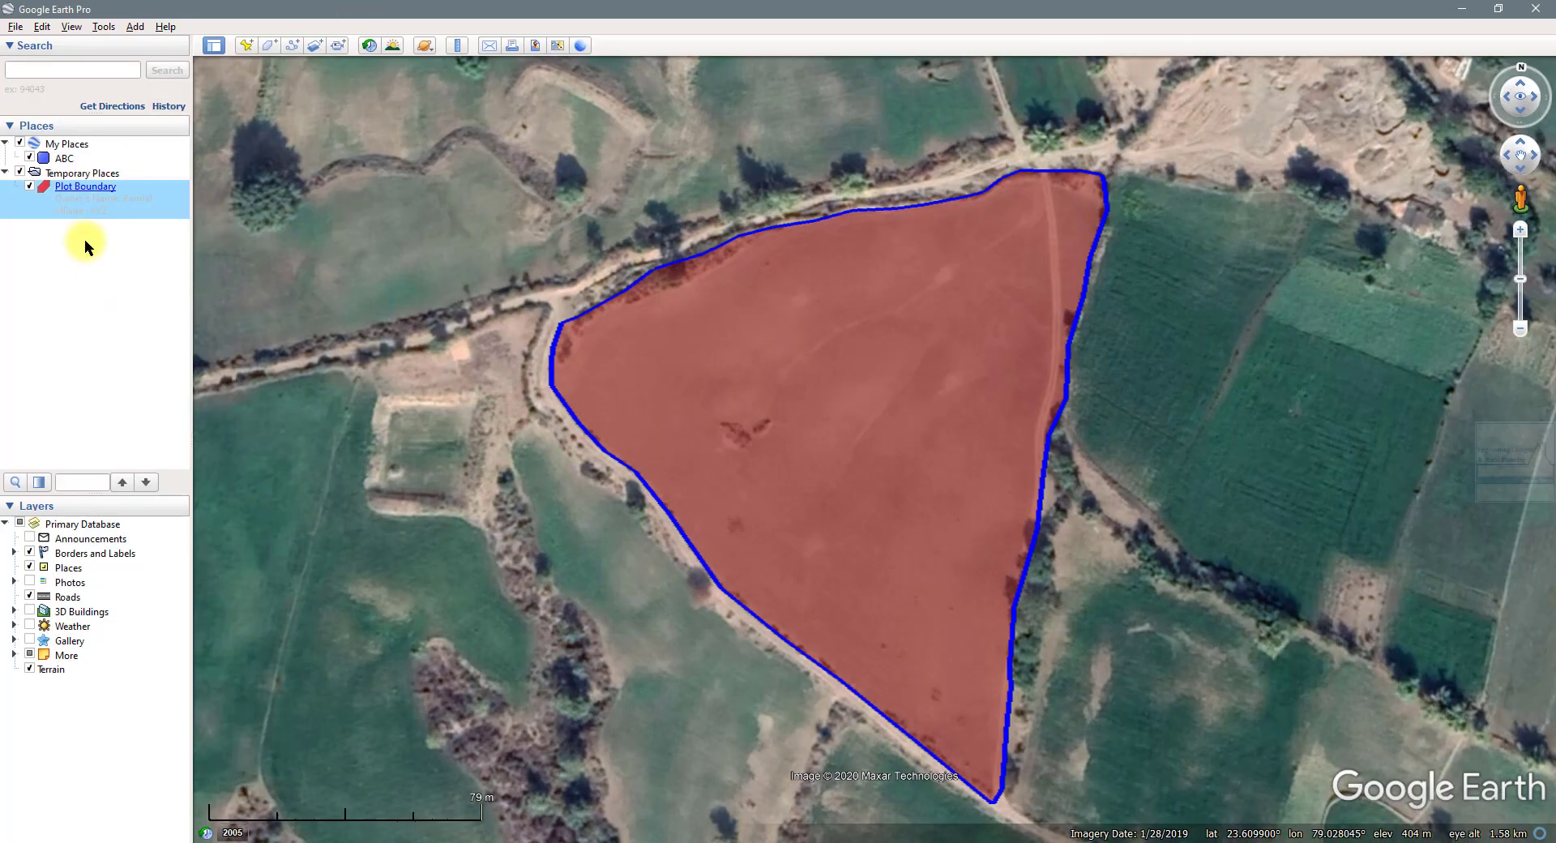
Delete Plot Boundary from Temporary Places and load it back from Plot Boundary.kmz on the Desktop
{"action": "key", "text": "Delete"}
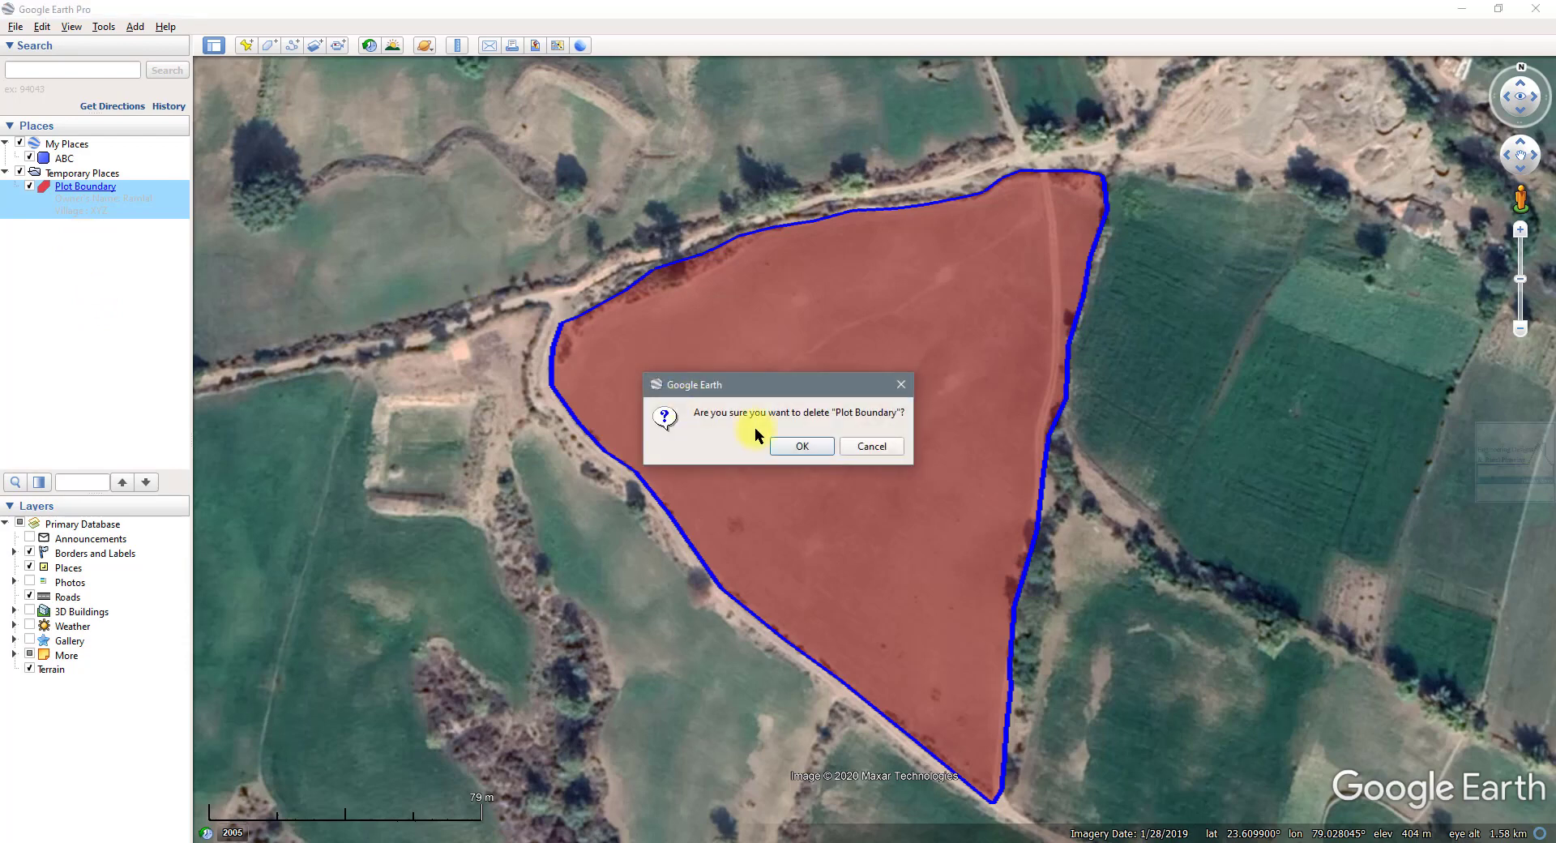
{"action": "left_click", "coordinate": [802, 446]}
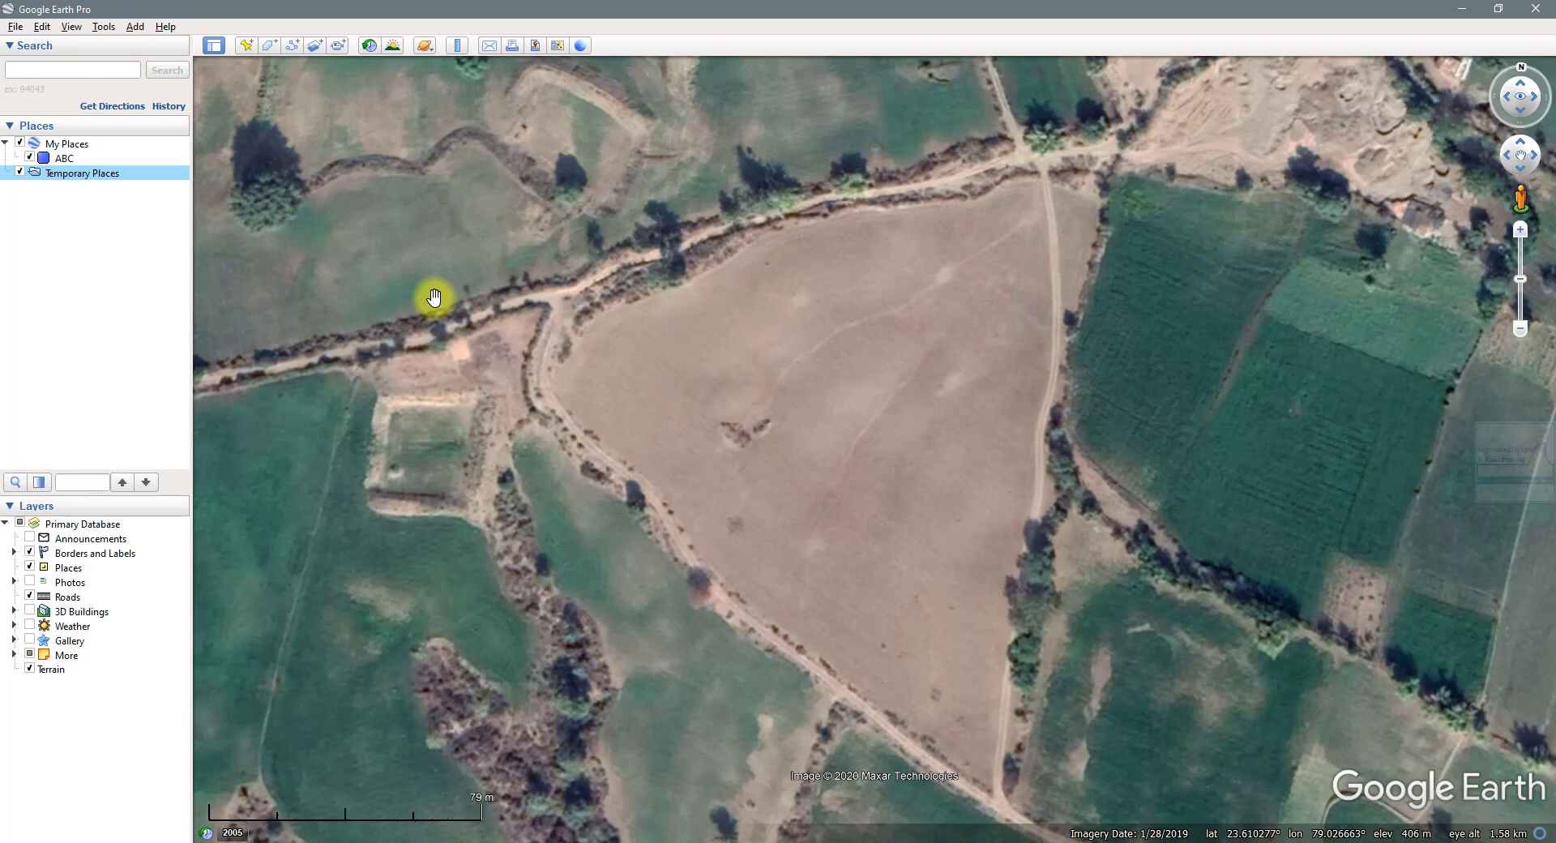
{"action": "left_click", "coordinate": [20, 29]}
{"action": "left_click", "coordinate": [47, 43]}
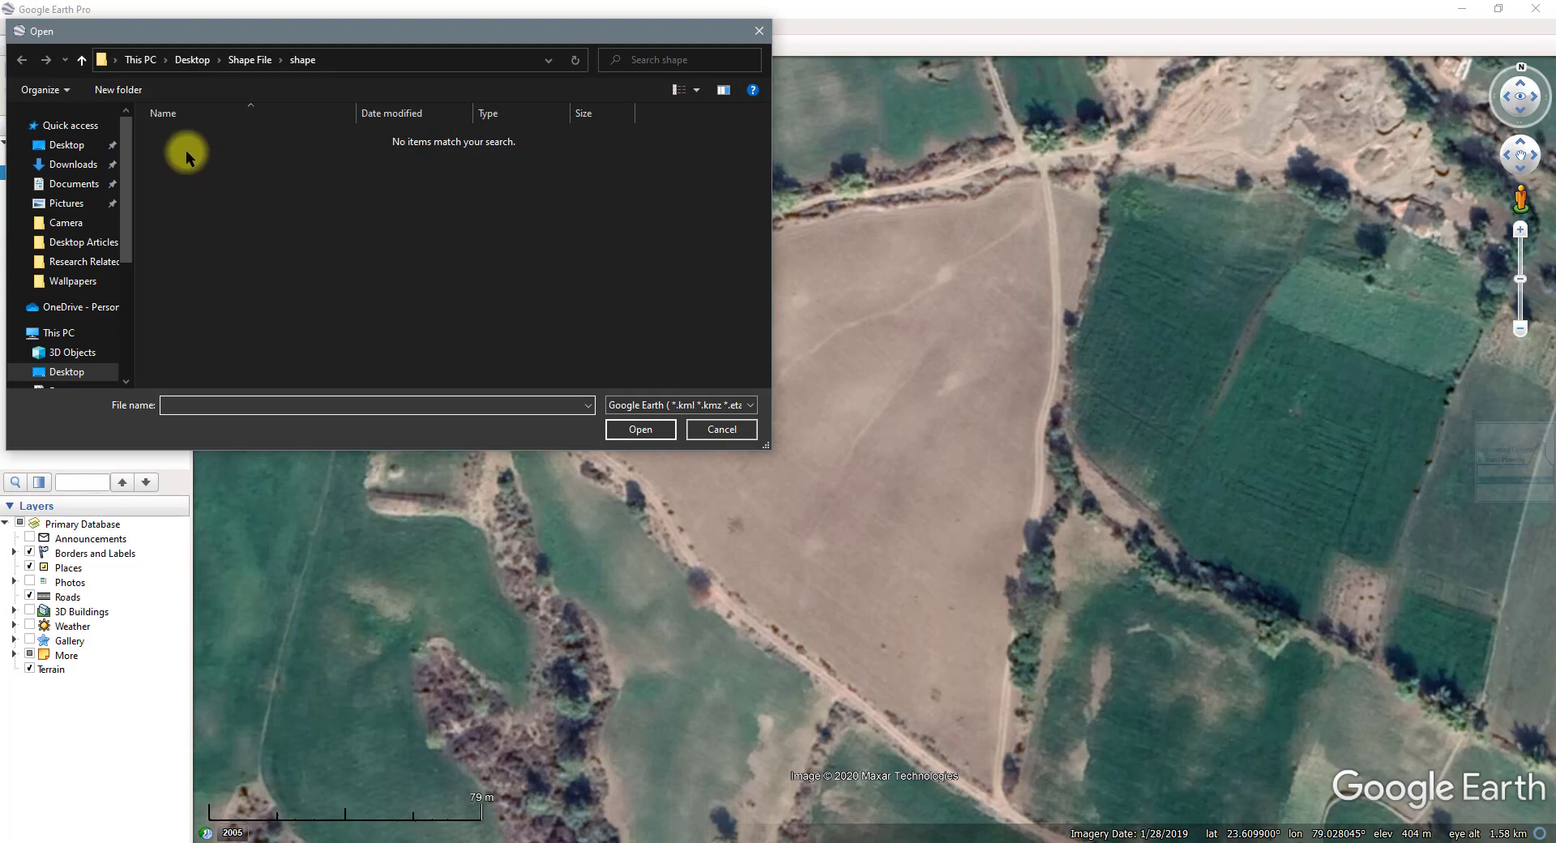
{"action": "left_click", "coordinate": [63, 145]}
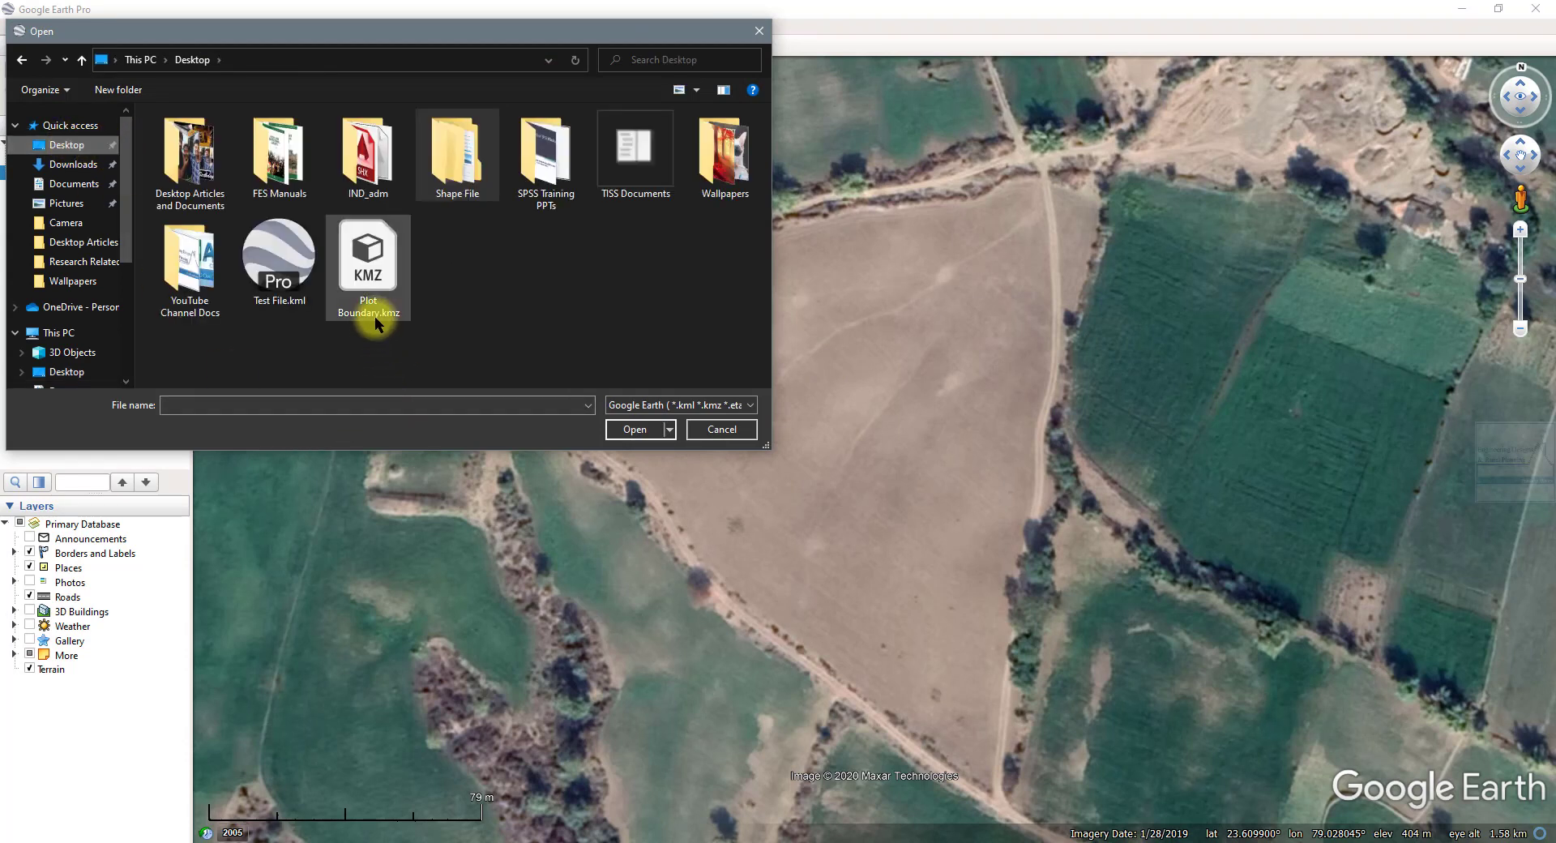
{"action": "left_click", "coordinate": [367, 265]}
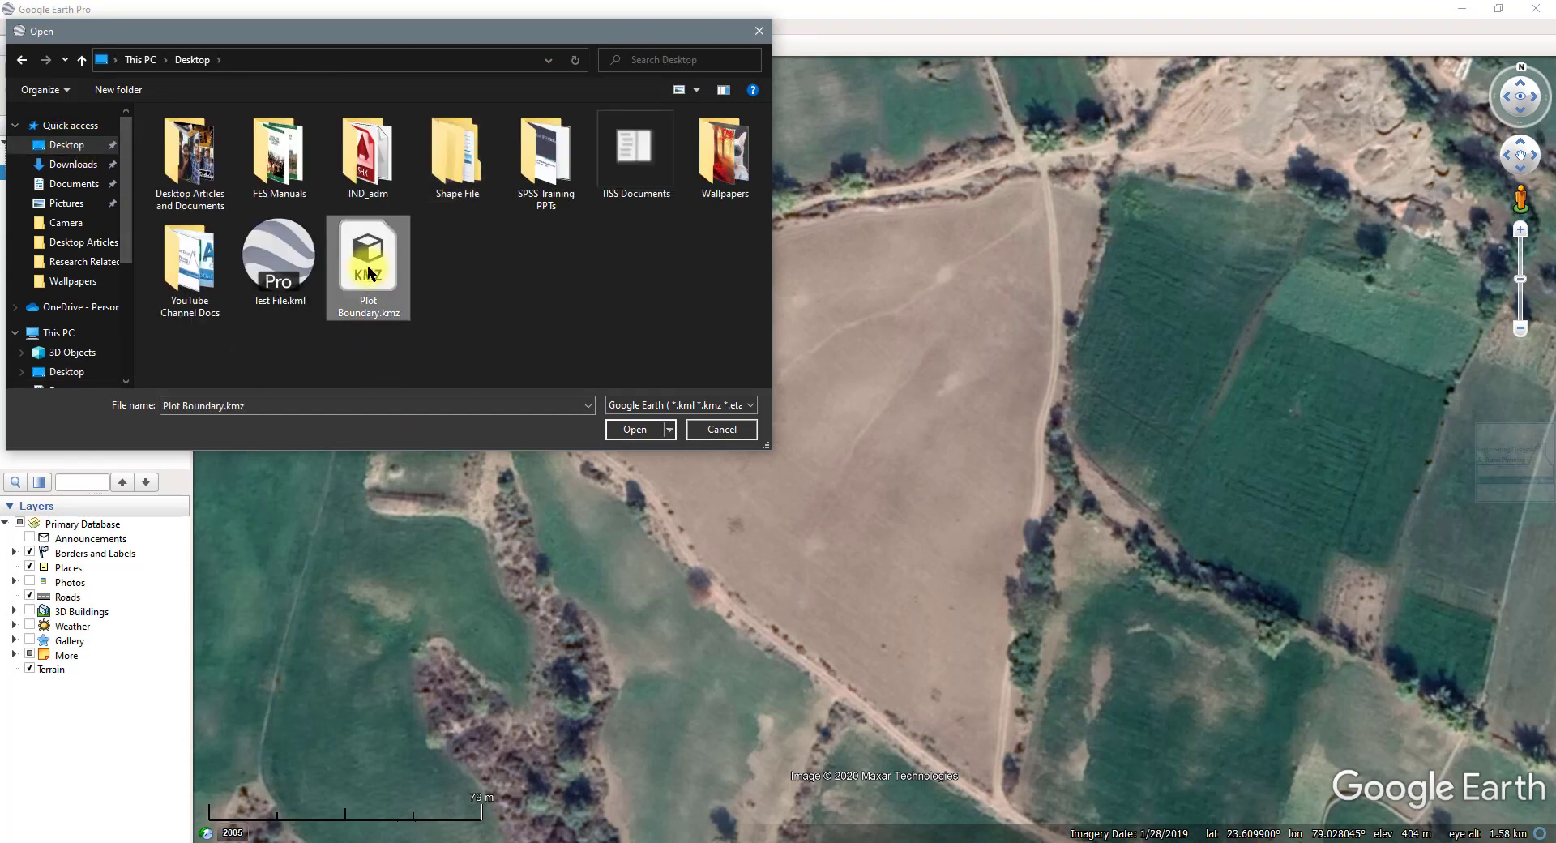
{"action": "left_click", "coordinate": [638, 433]}
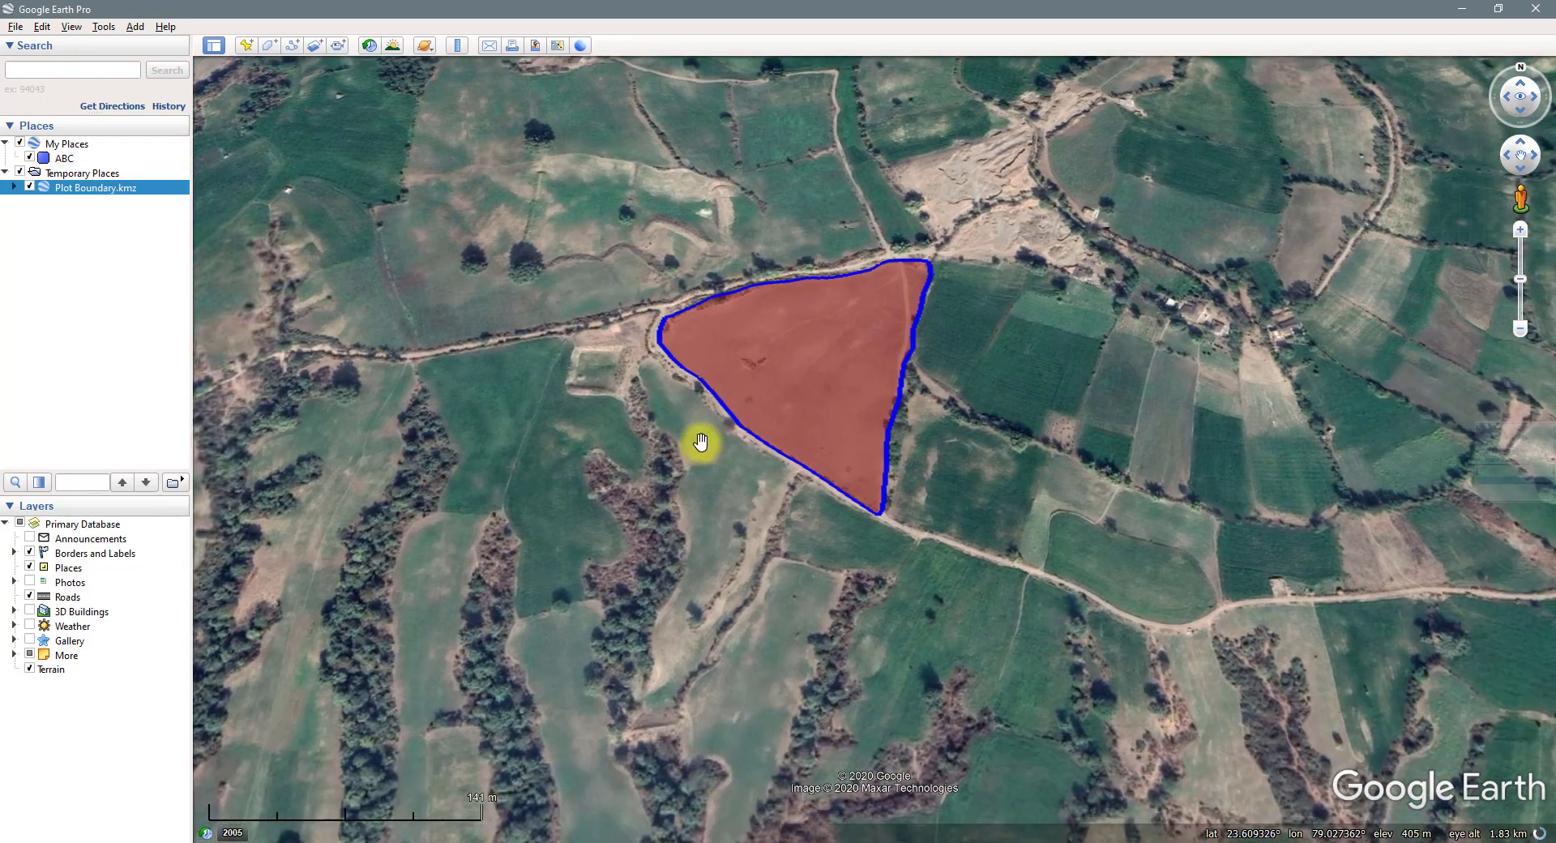
Examine the reloaded plot boundary and its surrounding fields at several zoom levels
{"action": "double_click", "coordinate": [736, 389]}
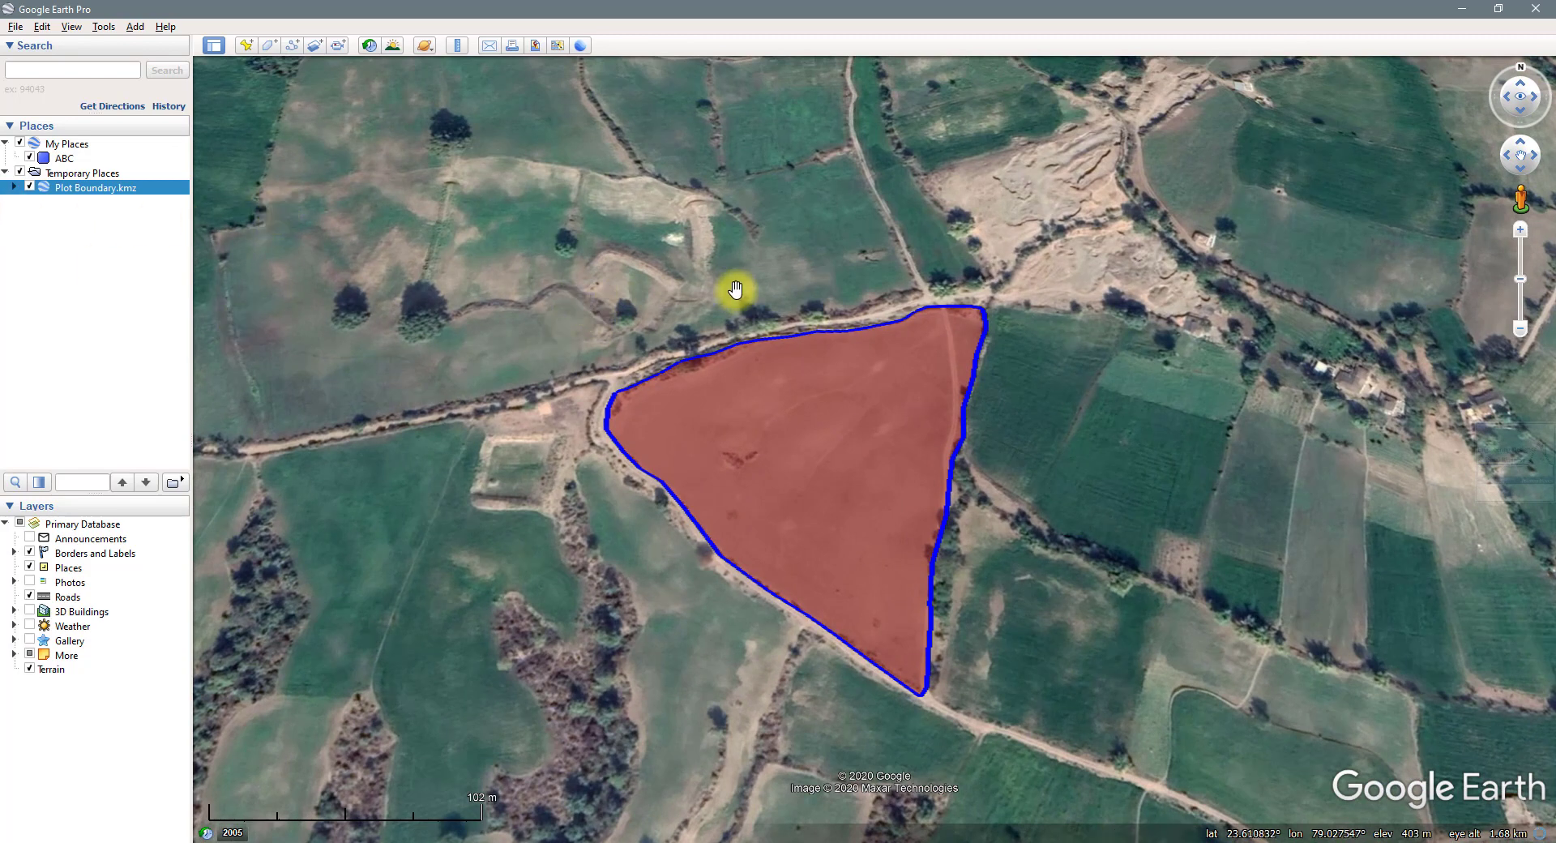
{"action": "scroll", "coordinate": [735, 289], "scroll_direction": "down", "scroll_amount": 4}
{"action": "scroll", "coordinate": [735, 290], "scroll_direction": "up", "scroll_amount": 2}
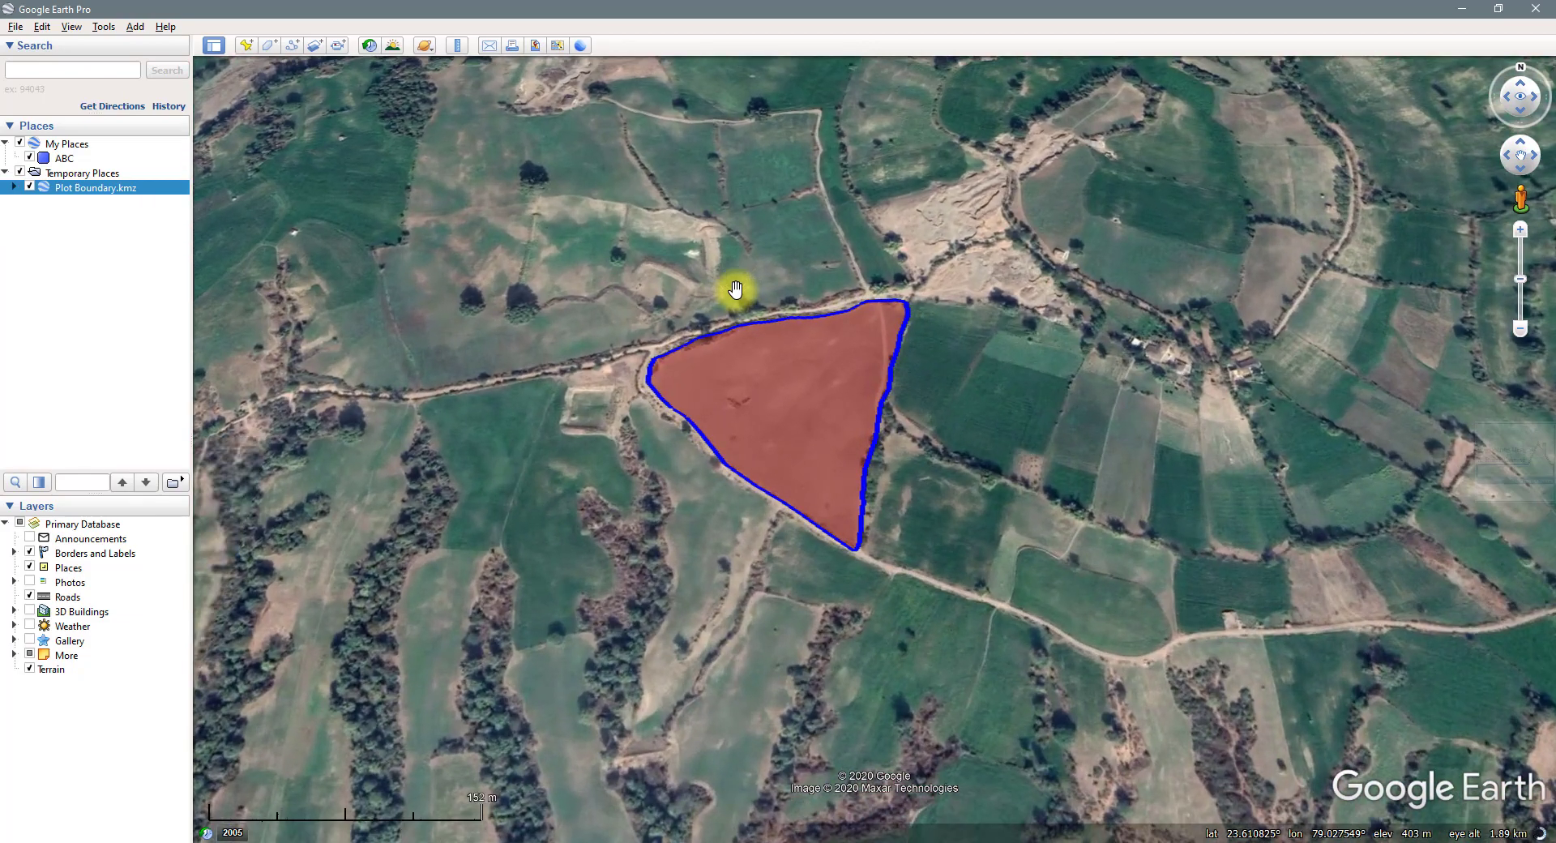
{"action": "scroll", "coordinate": [735, 289], "scroll_direction": "up", "scroll_amount": 4}
{"action": "scroll", "coordinate": [734, 289], "scroll_direction": "down", "scroll_amount": 4}
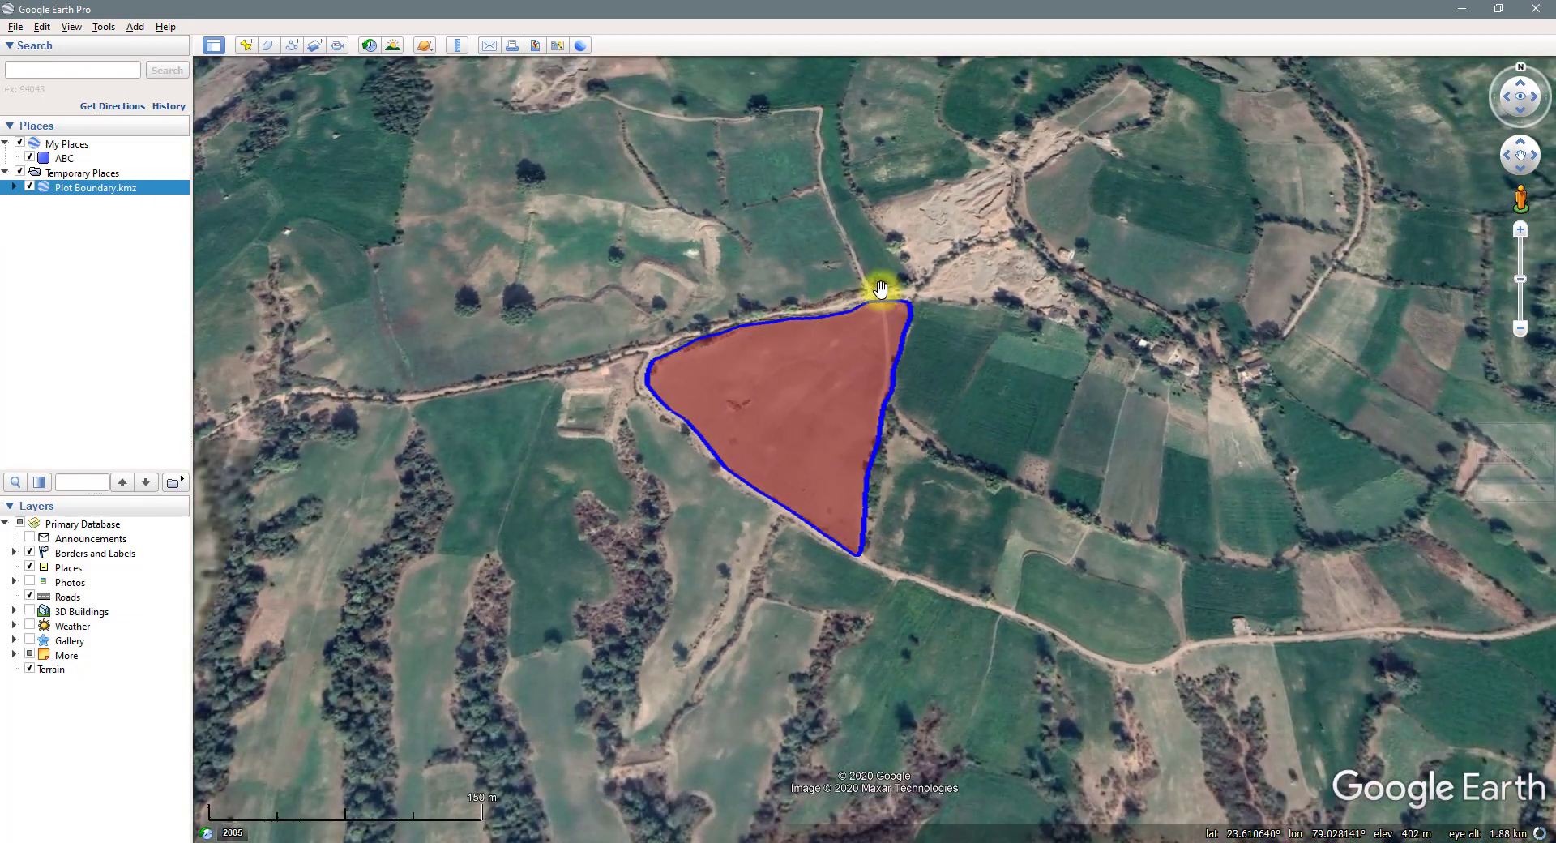
{"action": "left_click_drag", "start_coordinate": [945, 261], "coordinate": [940, 305]}
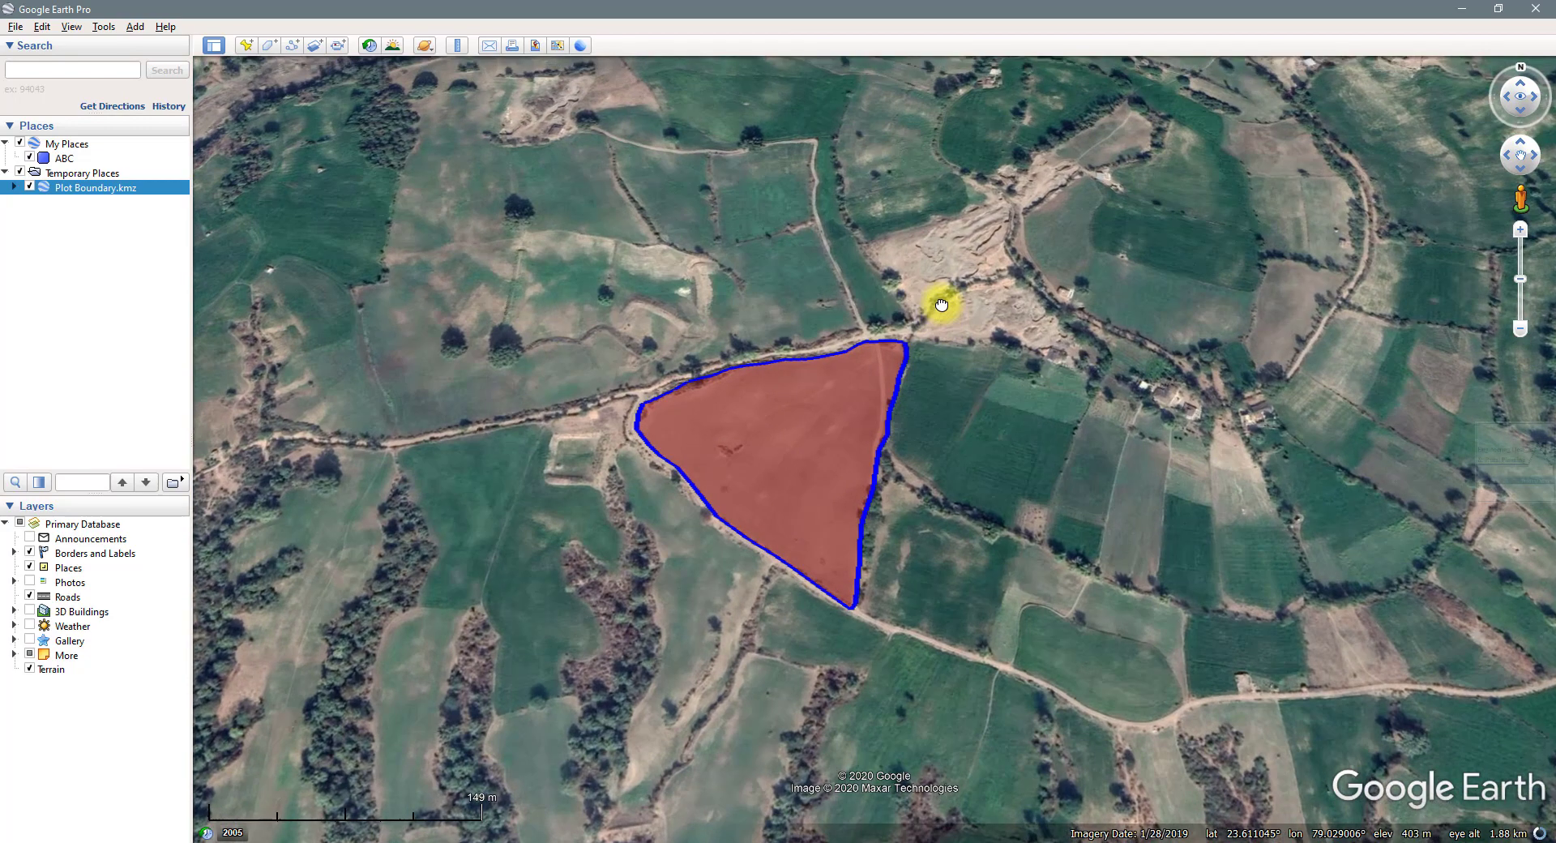
{"action": "scroll", "coordinate": [816, 508], "scroll_direction": "up", "scroll_amount": 4}
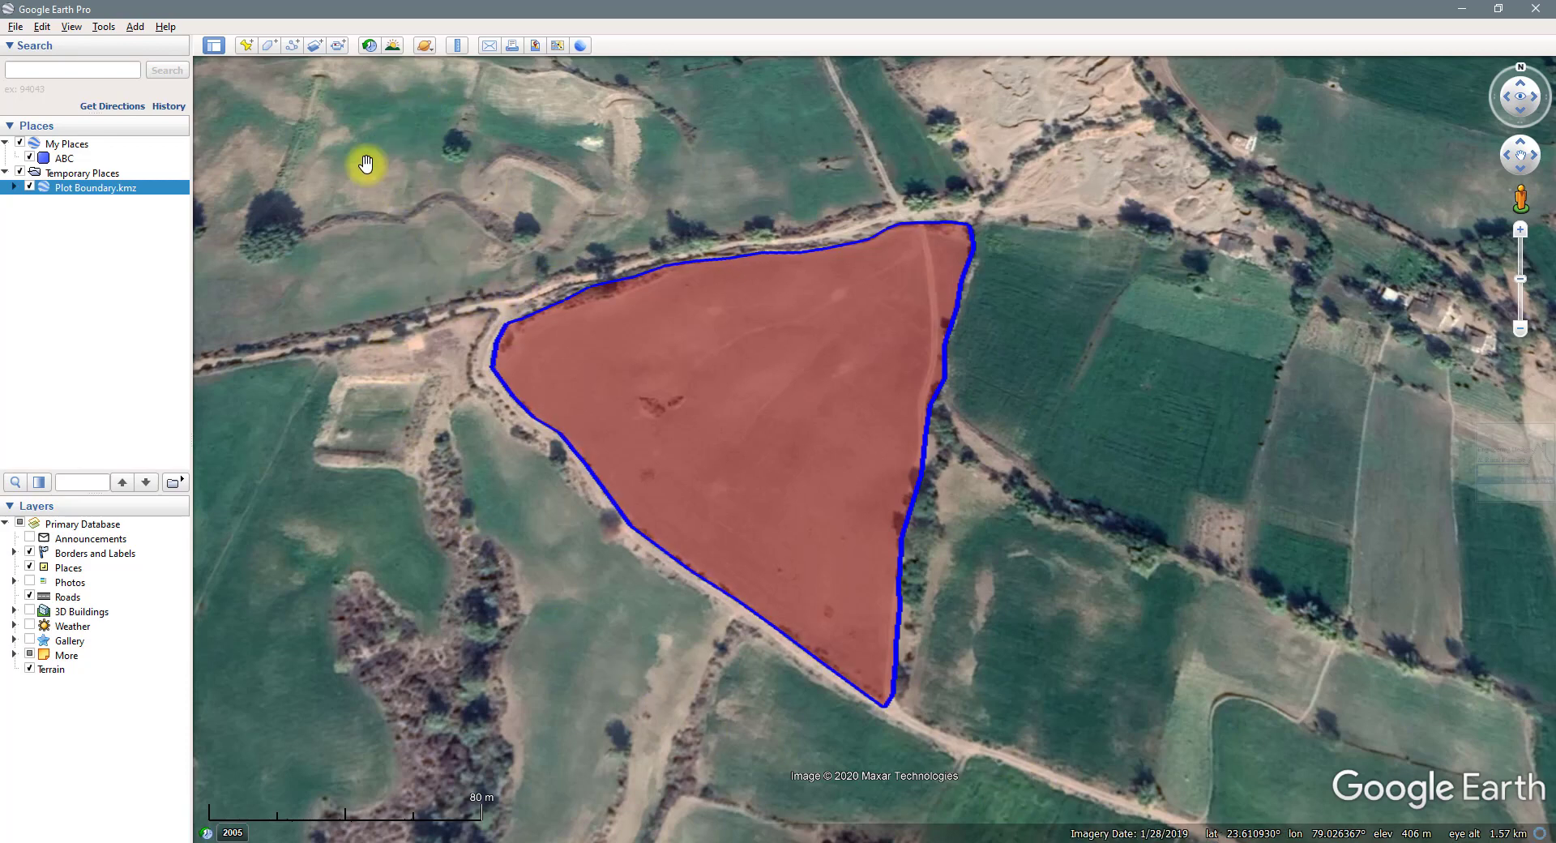
{"action": "scroll", "coordinate": [358, 167], "scroll_direction": "down", "scroll_amount": 1}
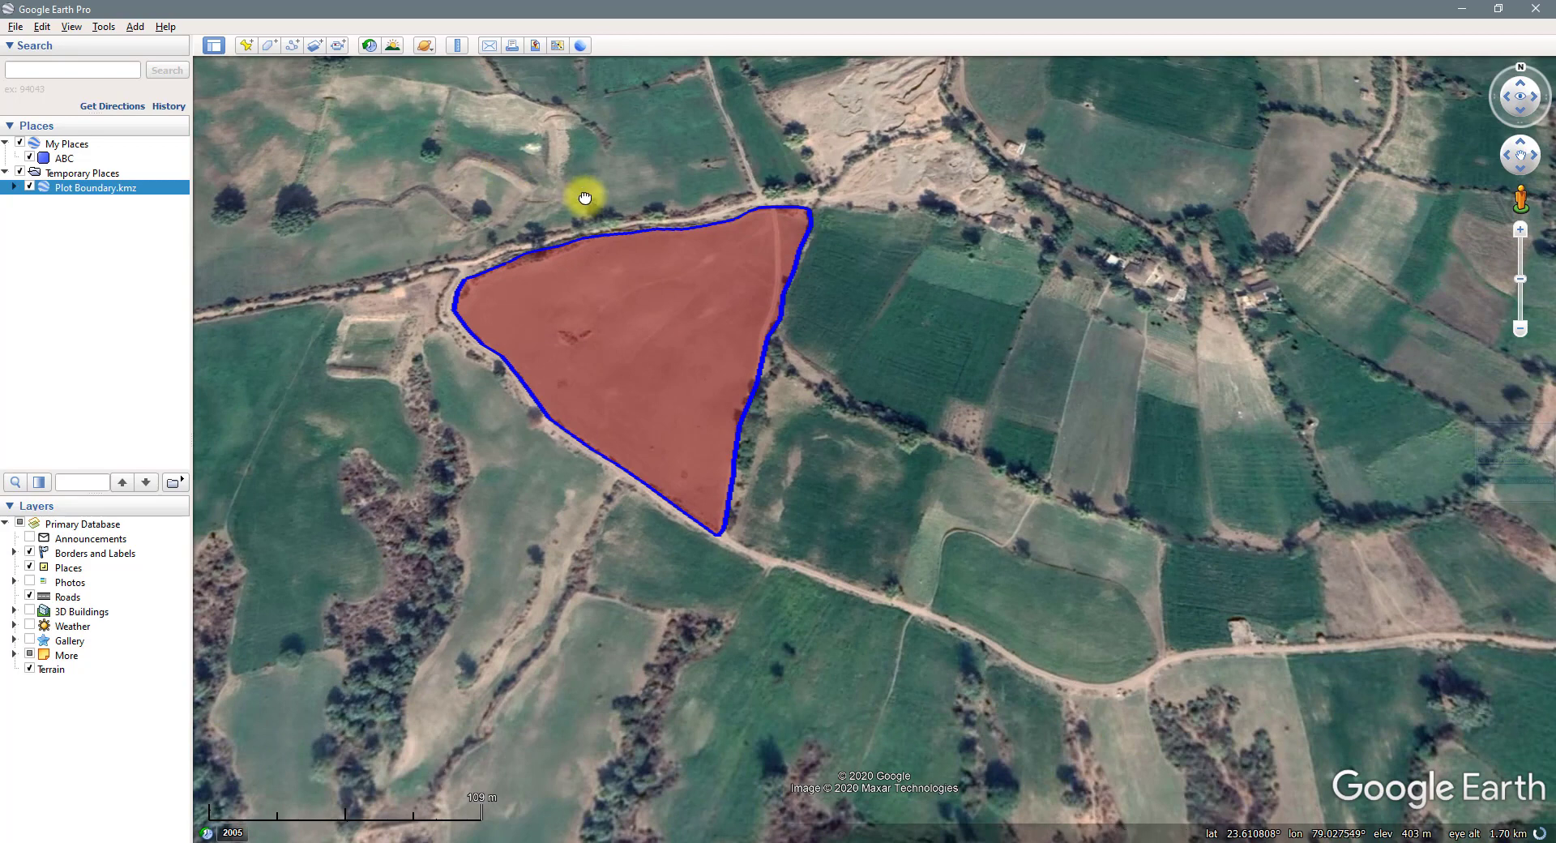
{"action": "left_click_drag", "start_coordinate": [584, 201], "coordinate": [733, 313]}
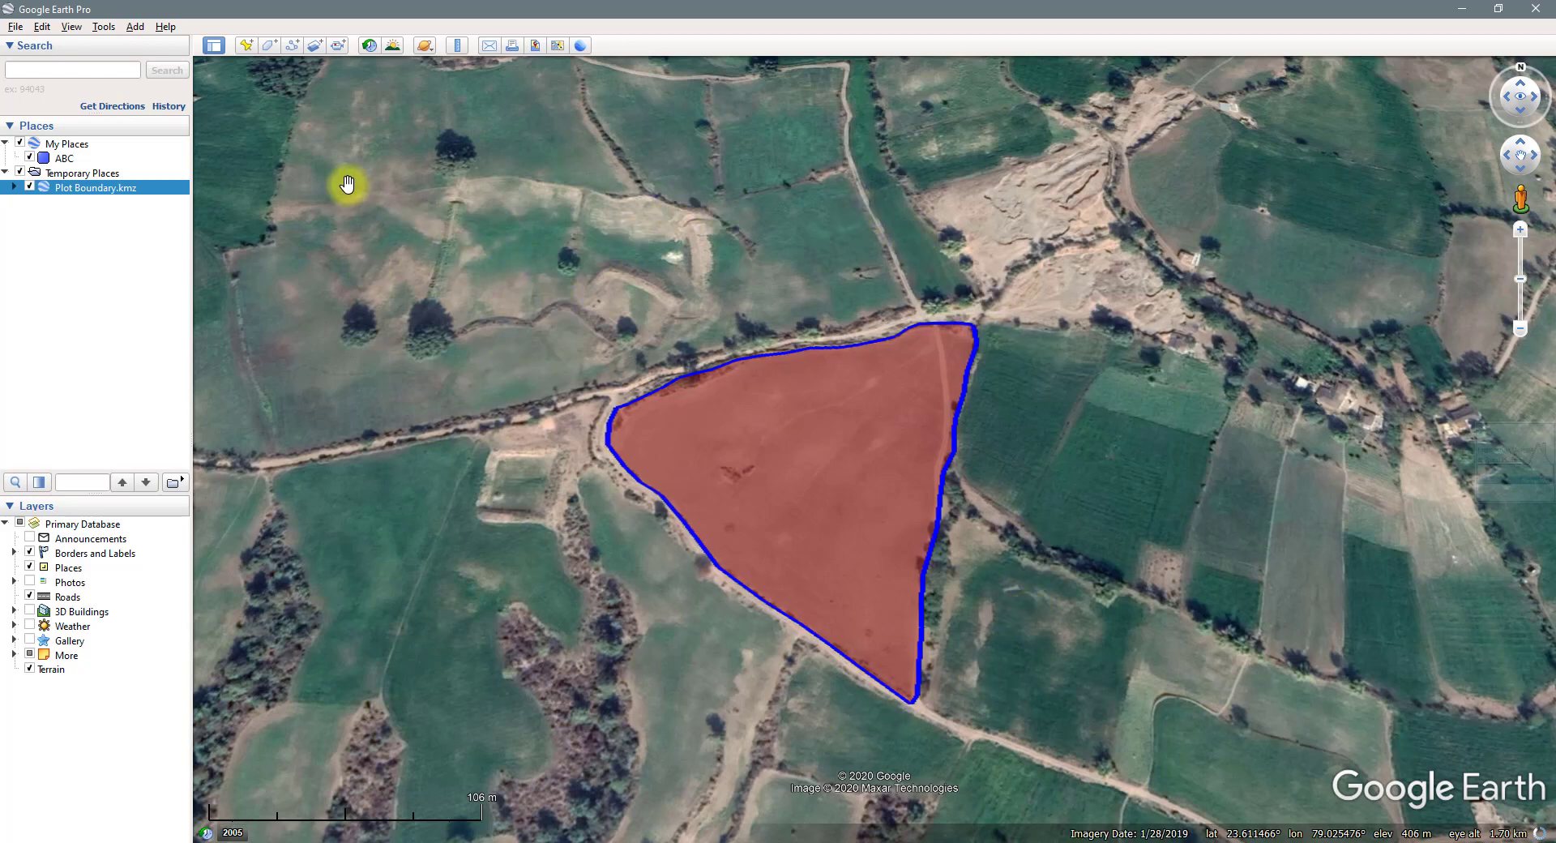
Review the 3D View settings in the program options and close them without changes
{"action": "left_click", "coordinate": [104, 26]}
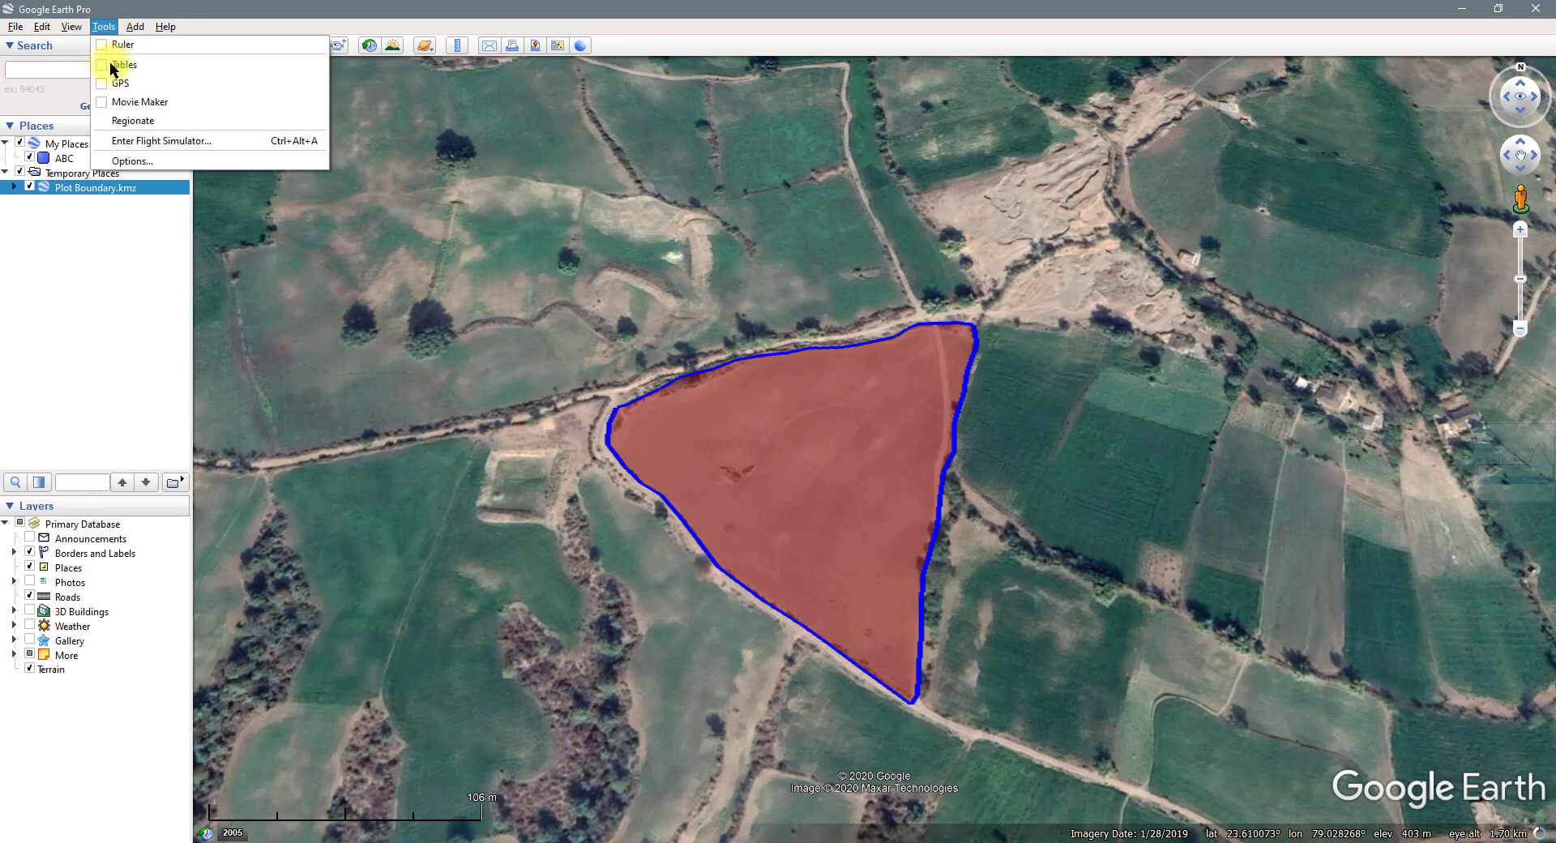
{"action": "left_click", "coordinate": [138, 157]}
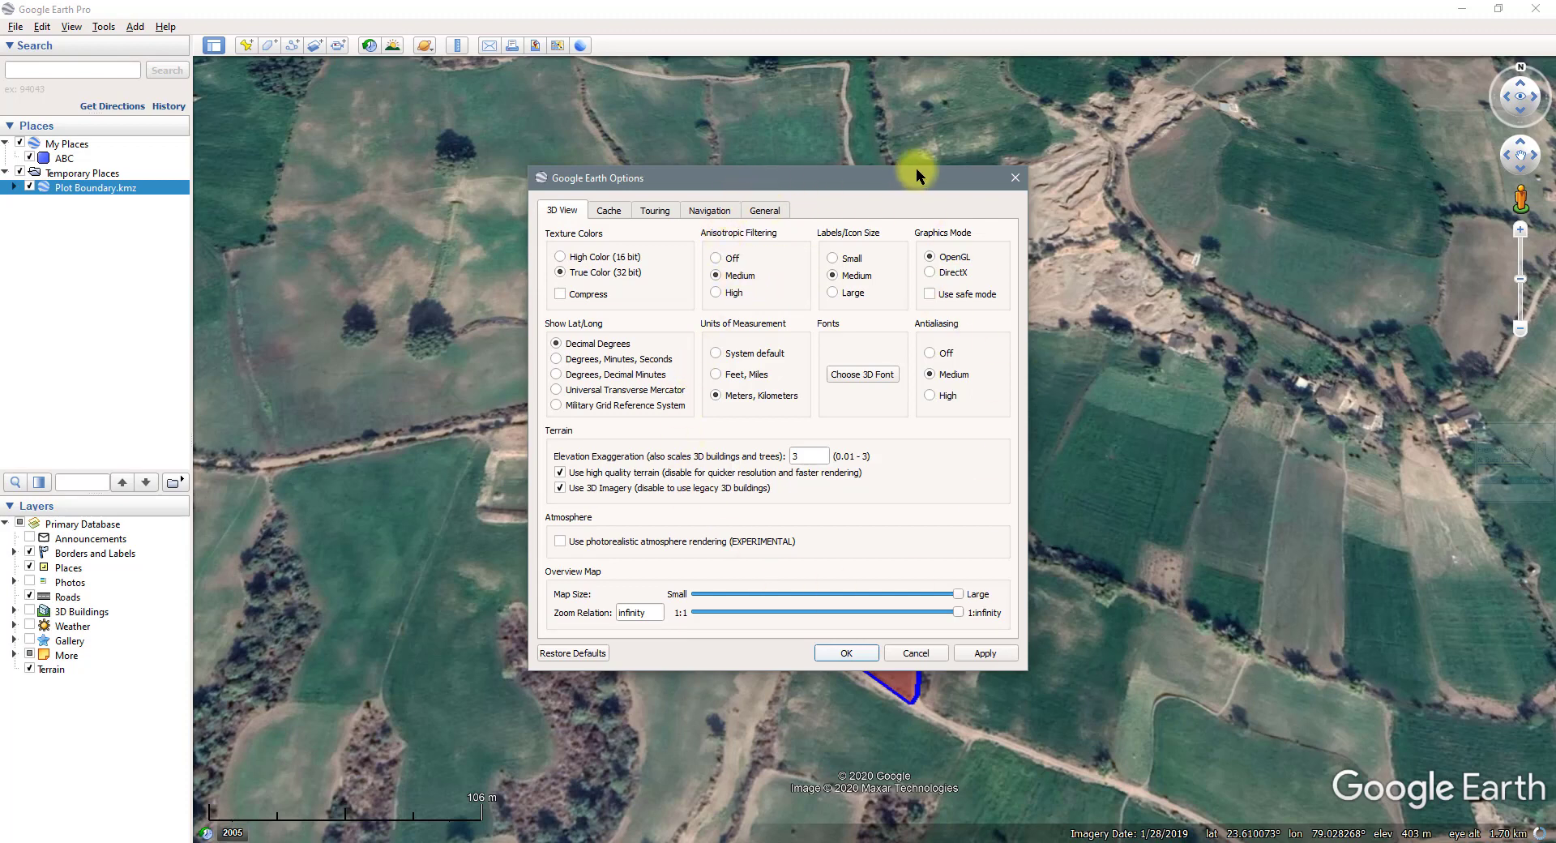
{"action": "left_click", "coordinate": [1013, 178]}
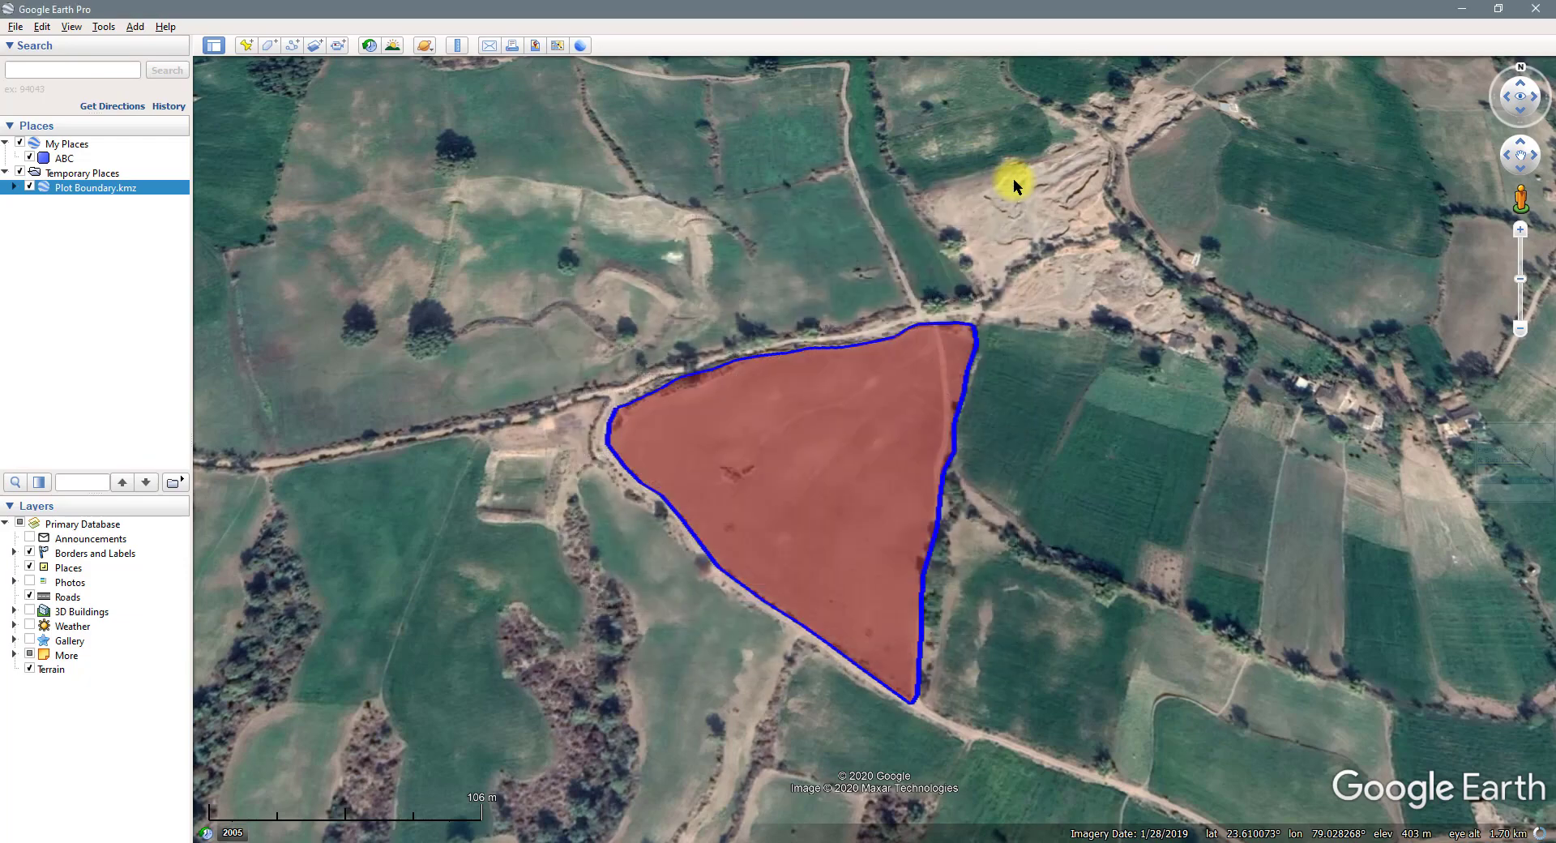
Travel from the plot boundary across the surrounding countryside to the hilly terrain around Tala and Jalhari
{"action": "scroll", "coordinate": [782, 294], "scroll_direction": "down", "scroll_amount": 5}
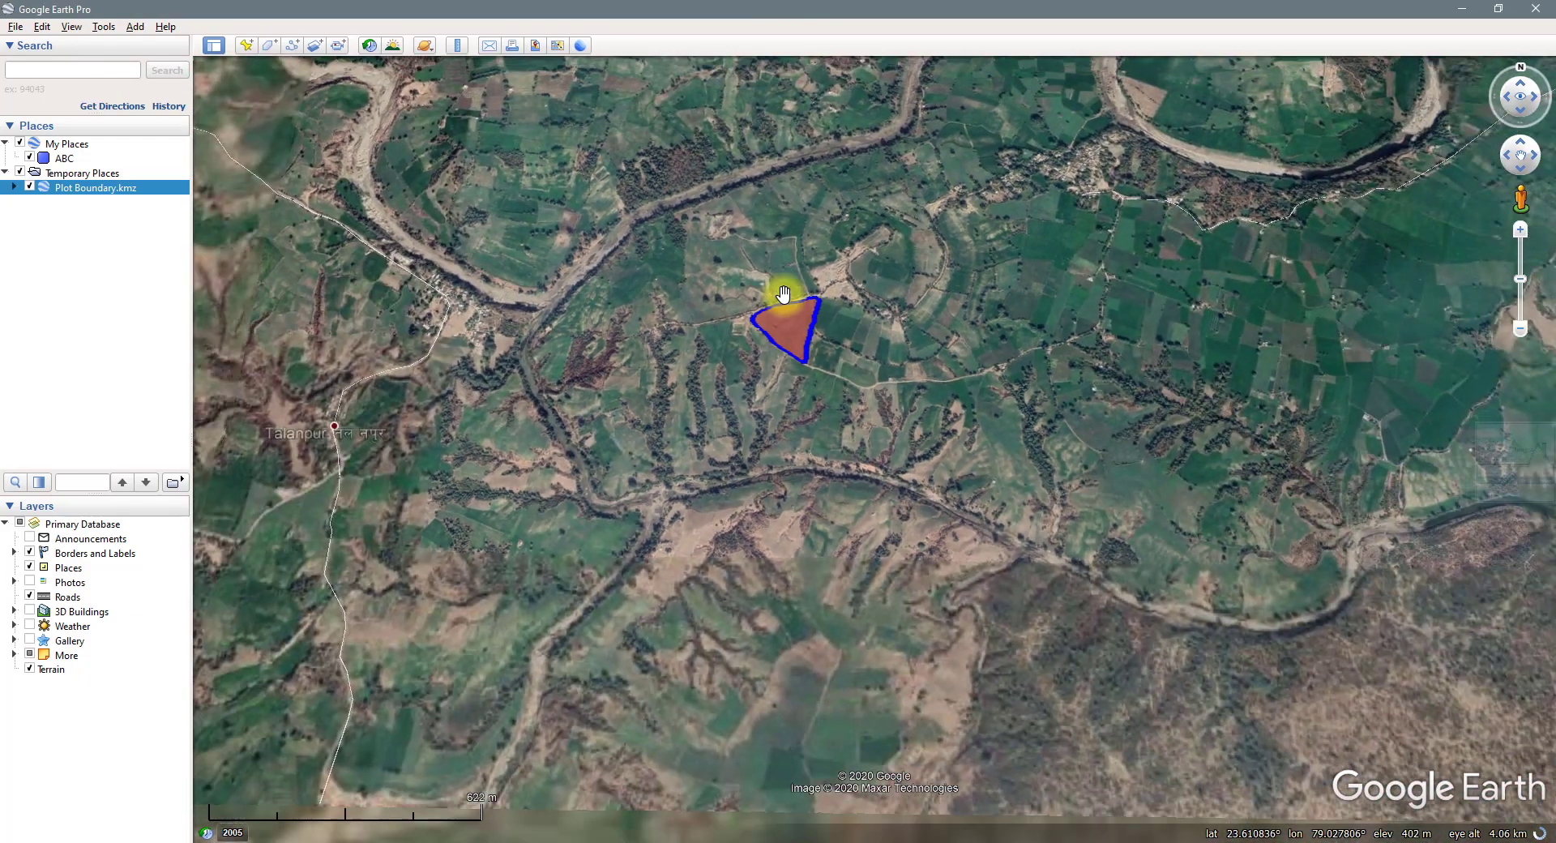
{"action": "left_click_drag", "start_coordinate": [1188, 298], "coordinate": [656, 435]}
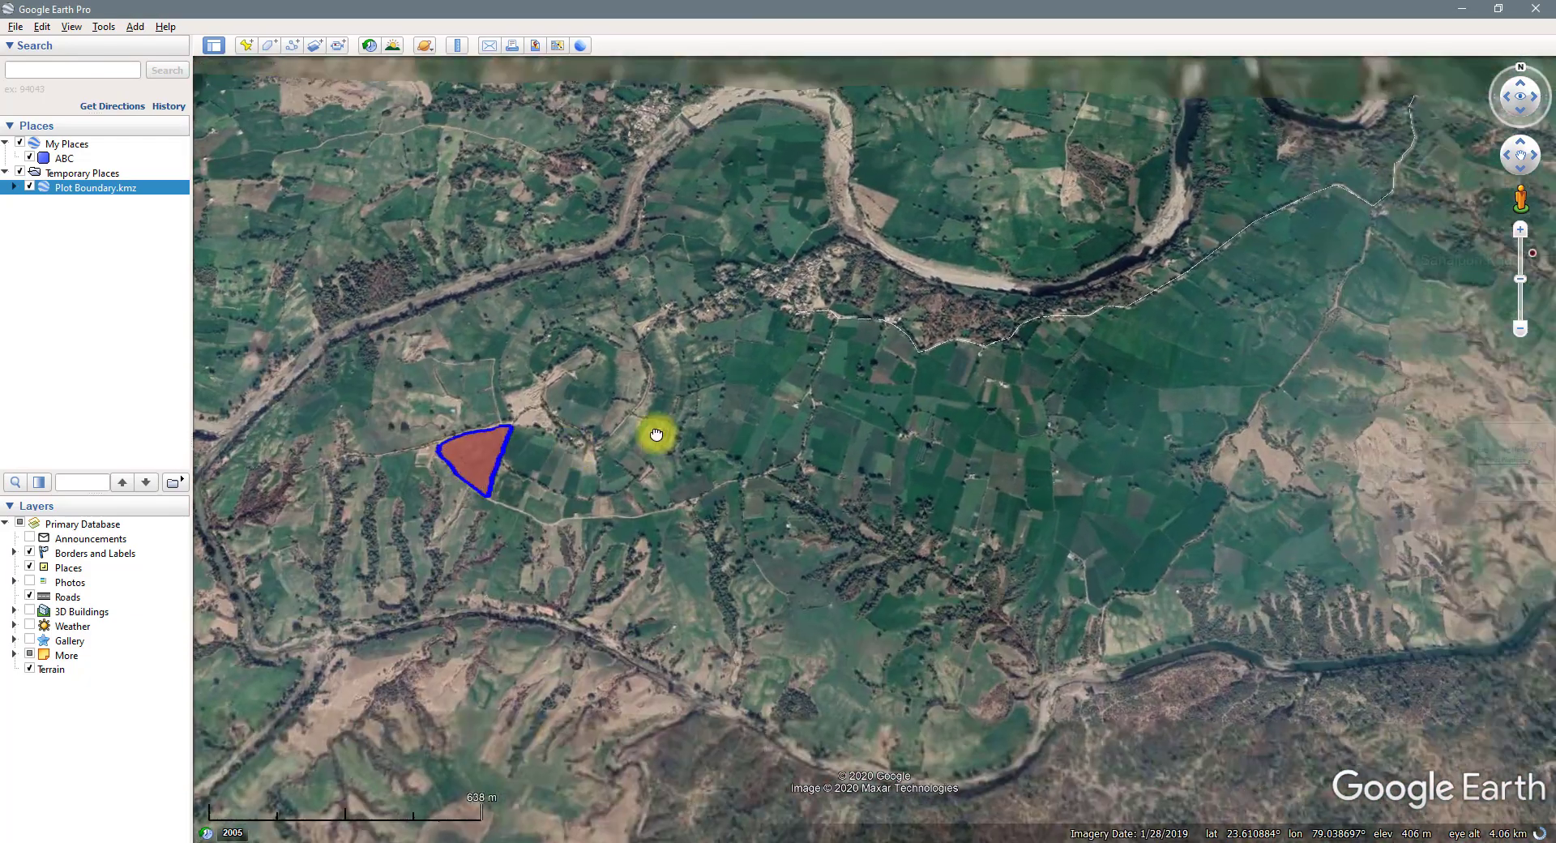
{"action": "scroll", "coordinate": [801, 340], "scroll_direction": "up", "scroll_amount": 1}
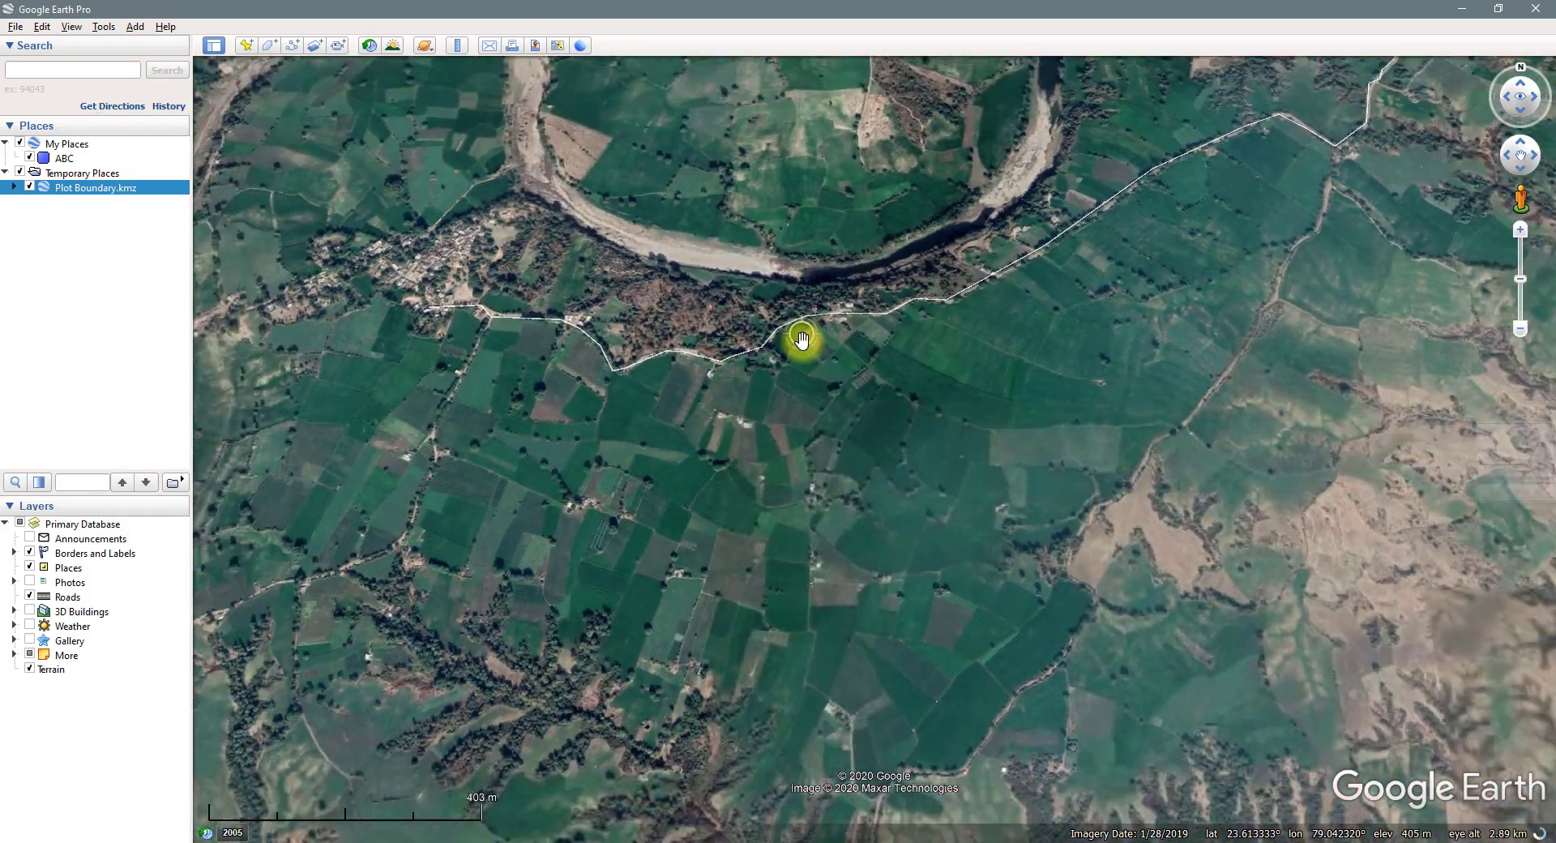
{"action": "scroll", "coordinate": [801, 339], "scroll_direction": "down", "scroll_amount": 3}
{"action": "left_click_drag", "start_coordinate": [1183, 252], "coordinate": [819, 347]}
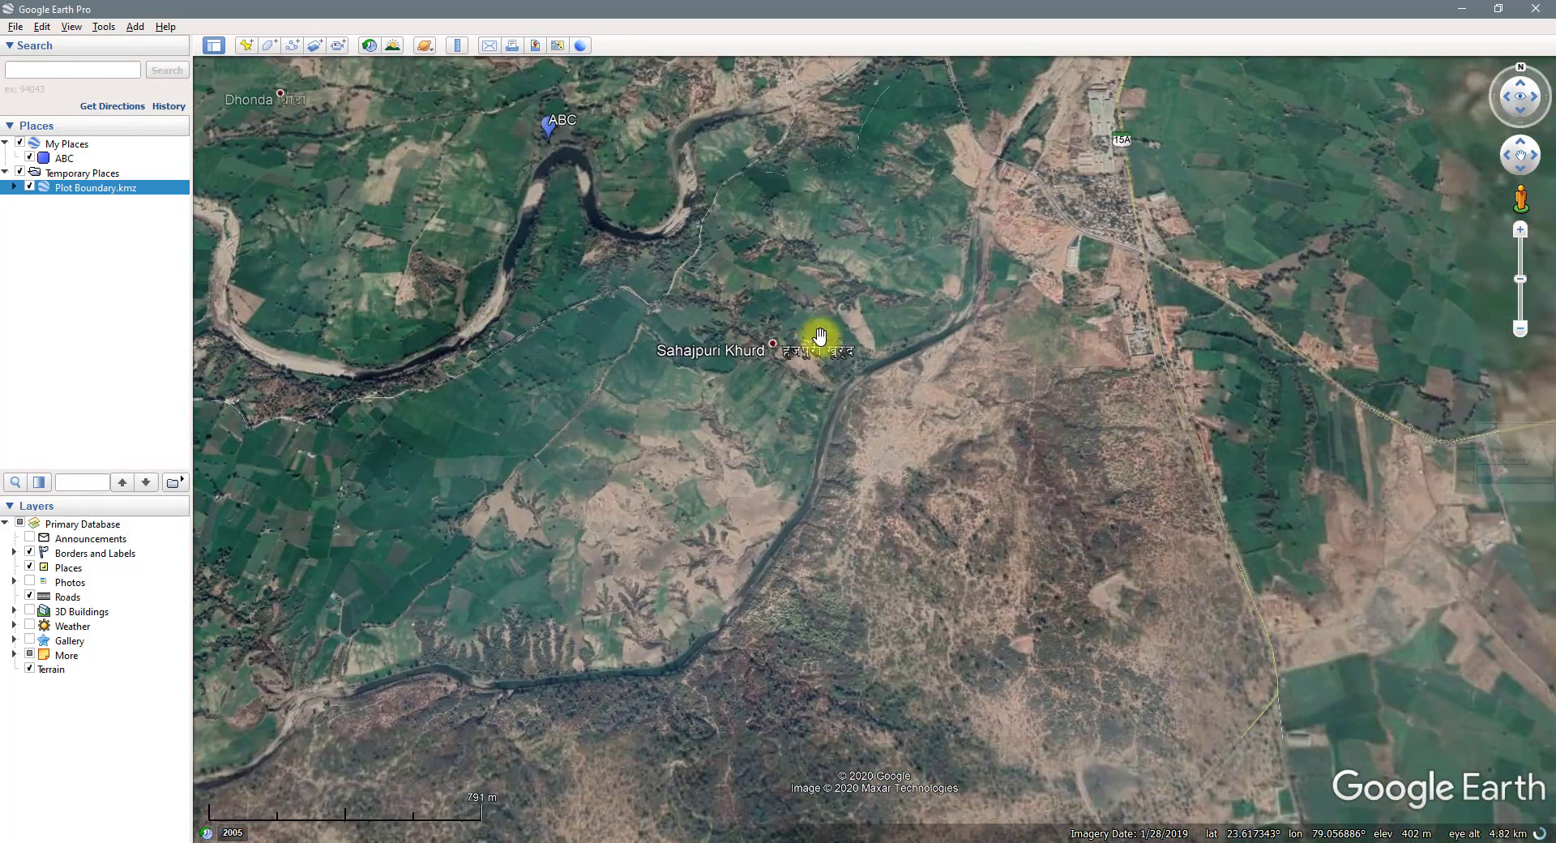
{"action": "left_click_drag", "start_coordinate": [896, 572], "coordinate": [921, 312]}
{"action": "scroll", "coordinate": [896, 494], "scroll_direction": "up", "scroll_amount": 3}
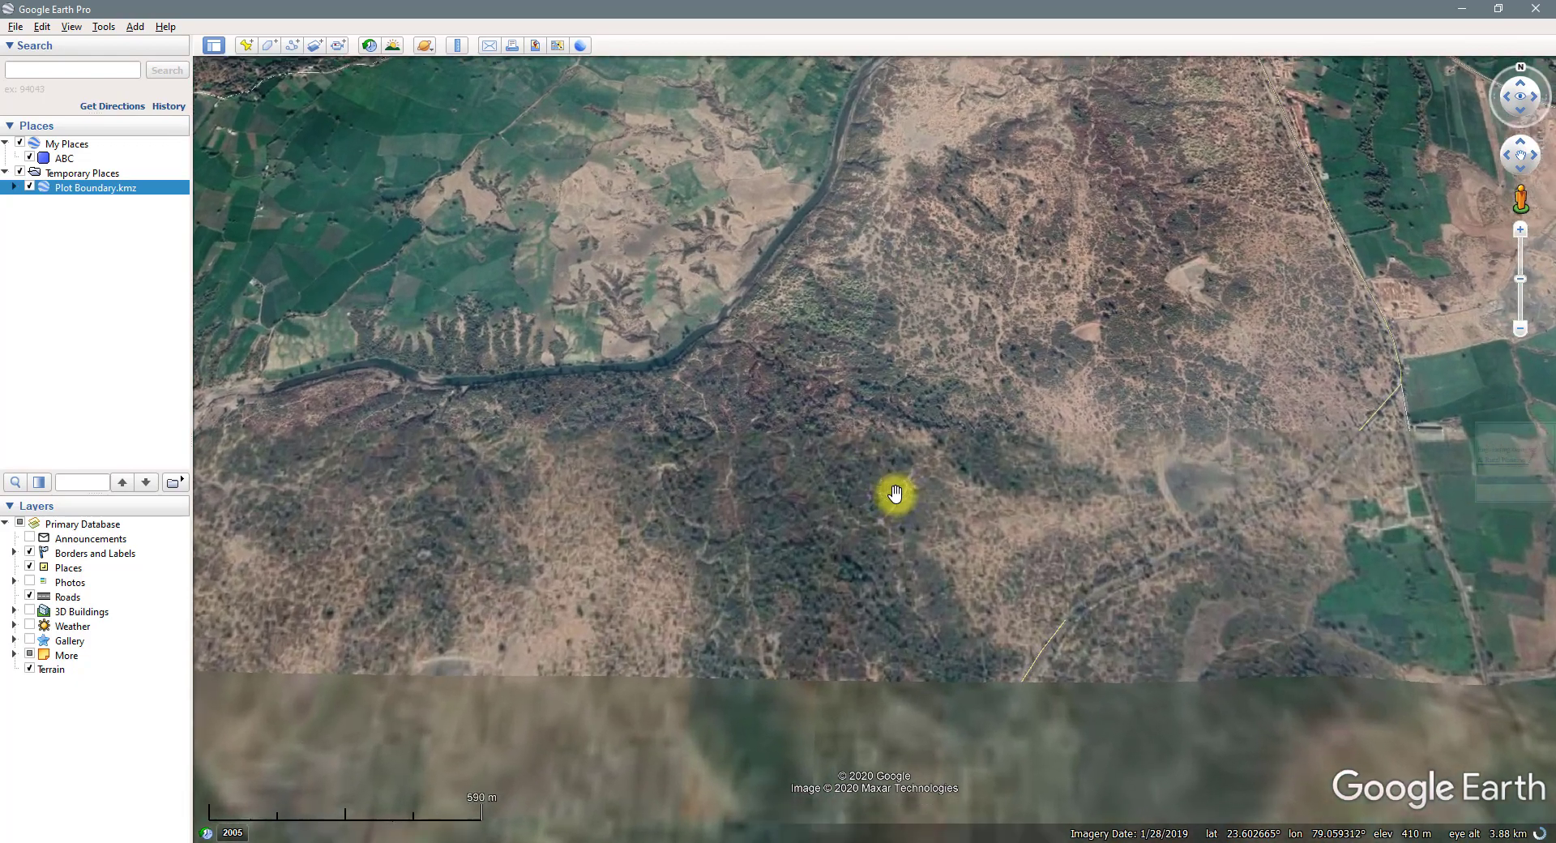
{"action": "scroll", "coordinate": [896, 494], "scroll_direction": "down", "scroll_amount": 5}
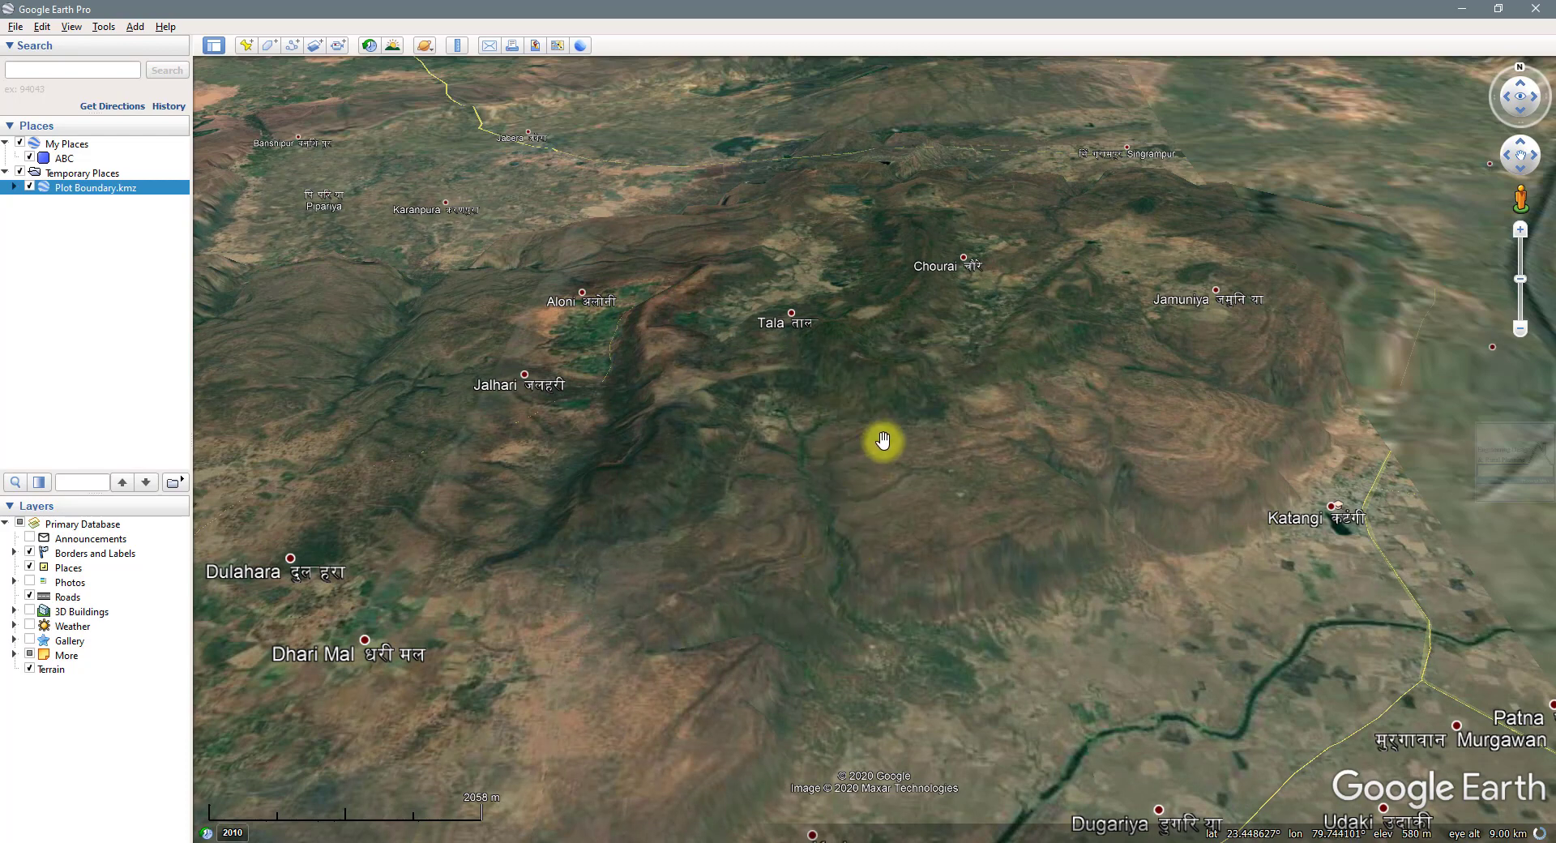
{"action": "left_click_drag", "start_coordinate": [813, 496], "coordinate": [997, 447]}
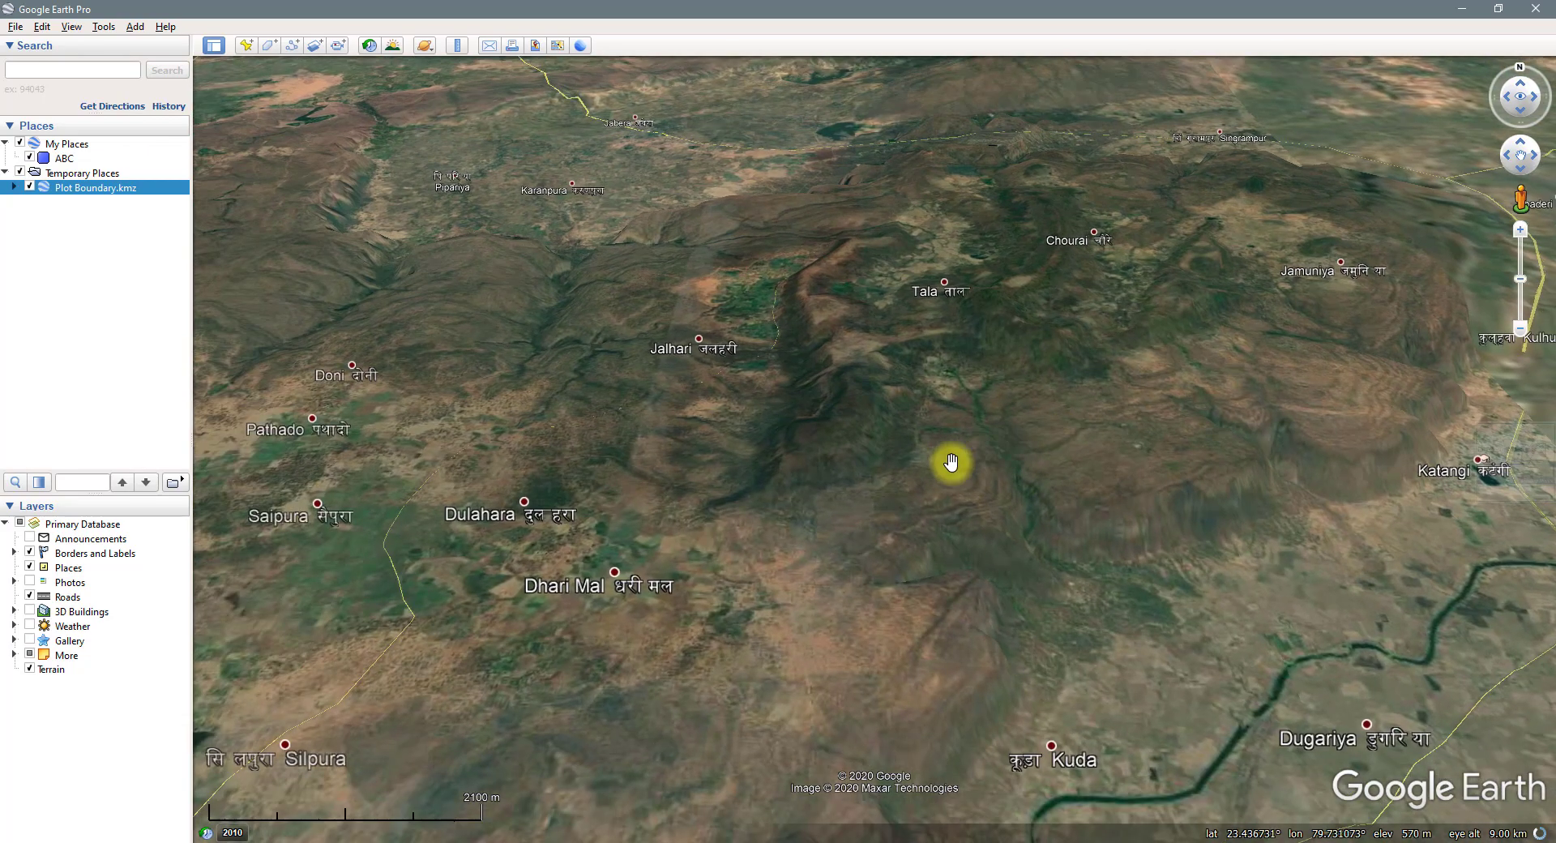
{"action": "scroll", "coordinate": [951, 462], "scroll_direction": "down", "scroll_amount": 3}
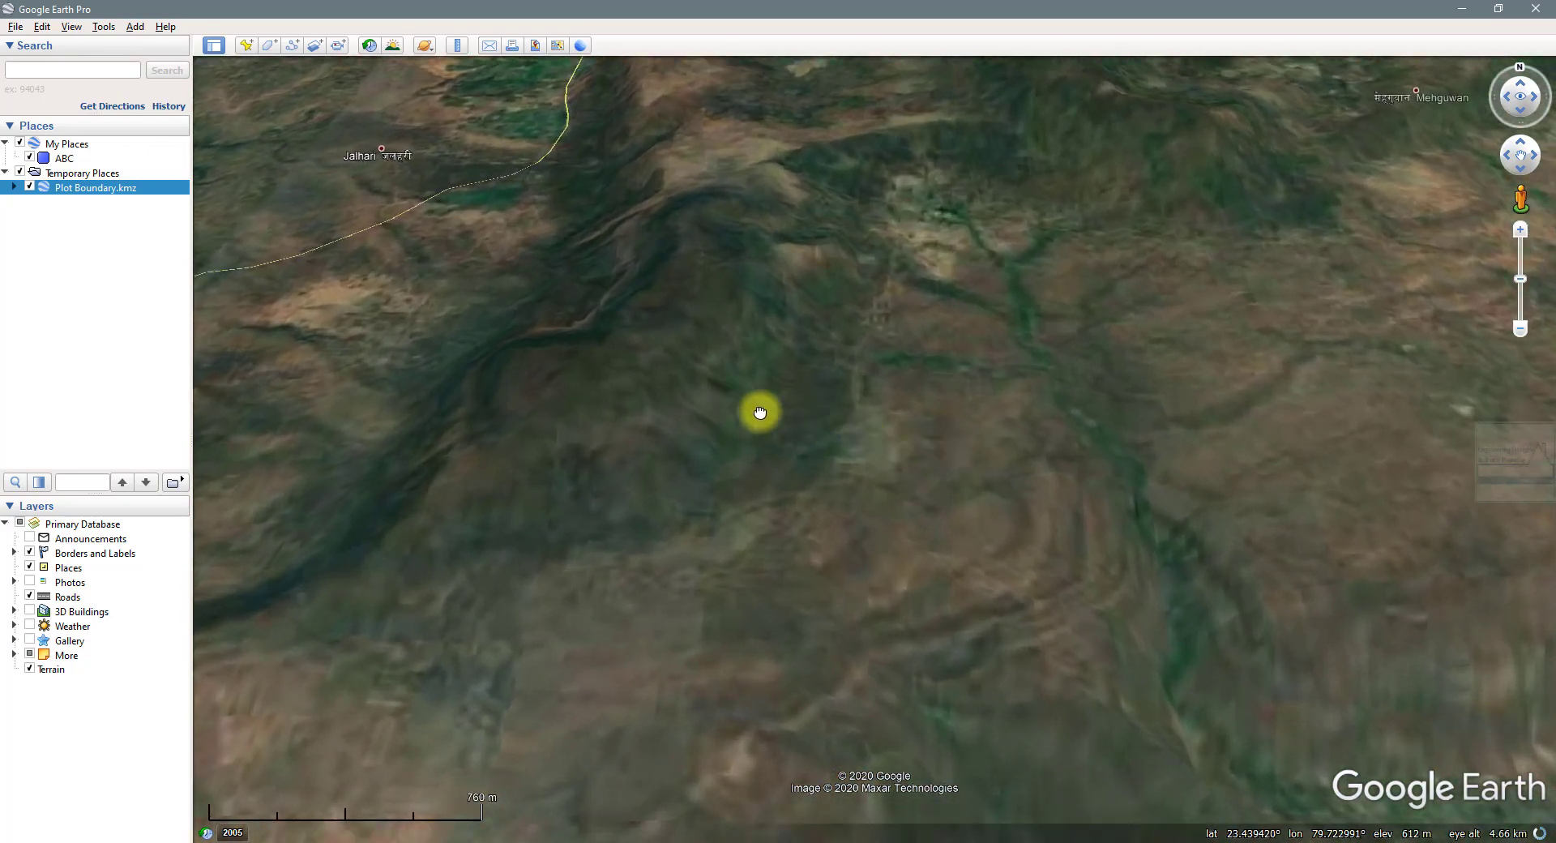
Examine the relief of the hills near Tala and the long ridge west of it at several zoom levels
{"action": "left_click_drag", "start_coordinate": [757, 413], "coordinate": [912, 545]}
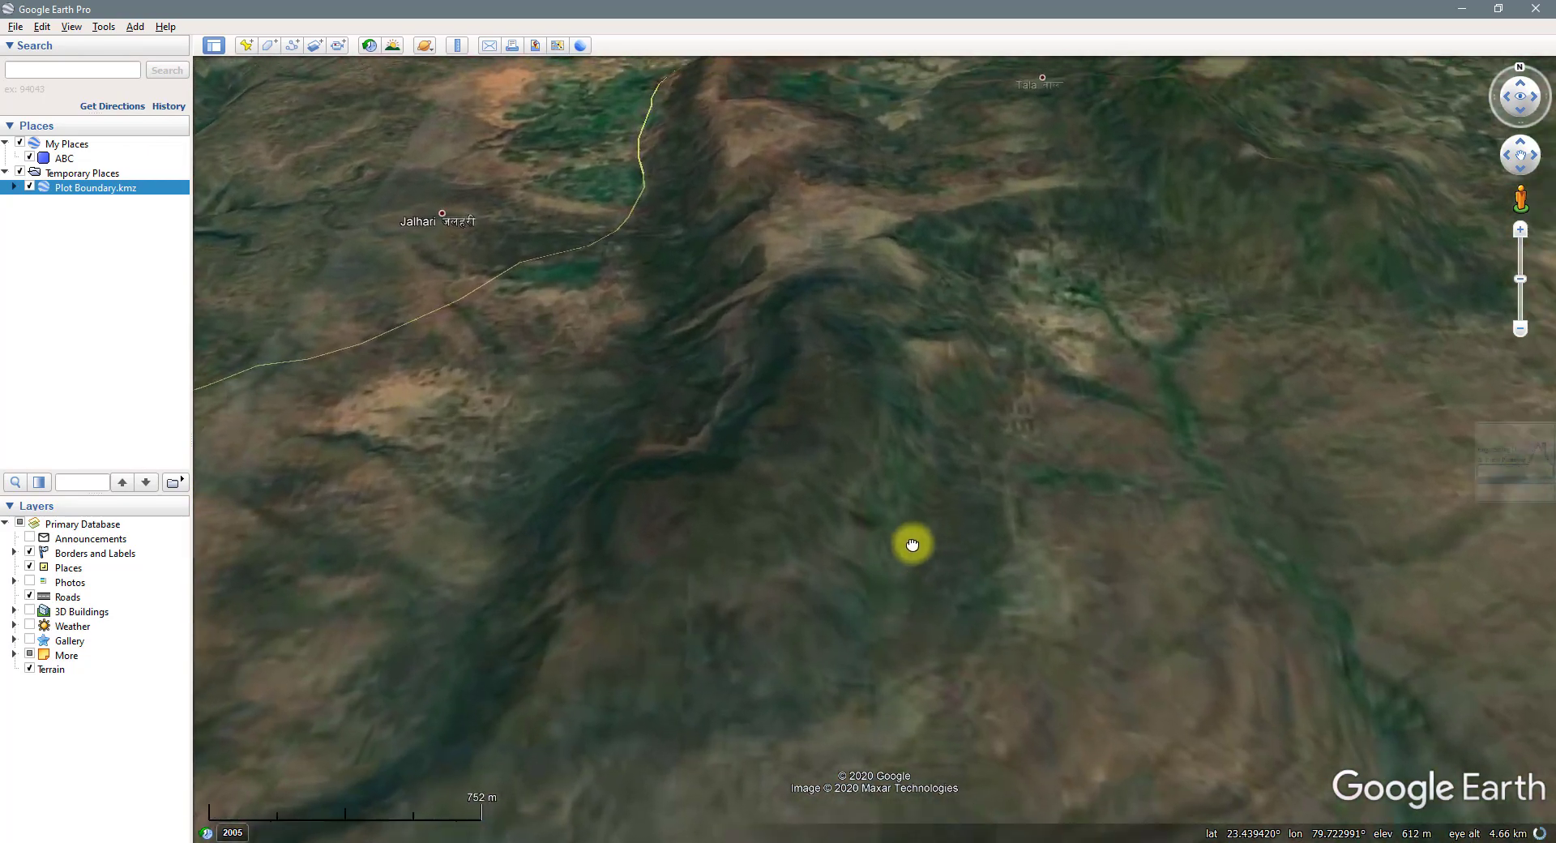
{"action": "left_click_drag", "start_coordinate": [1354, 260], "coordinate": [986, 618]}
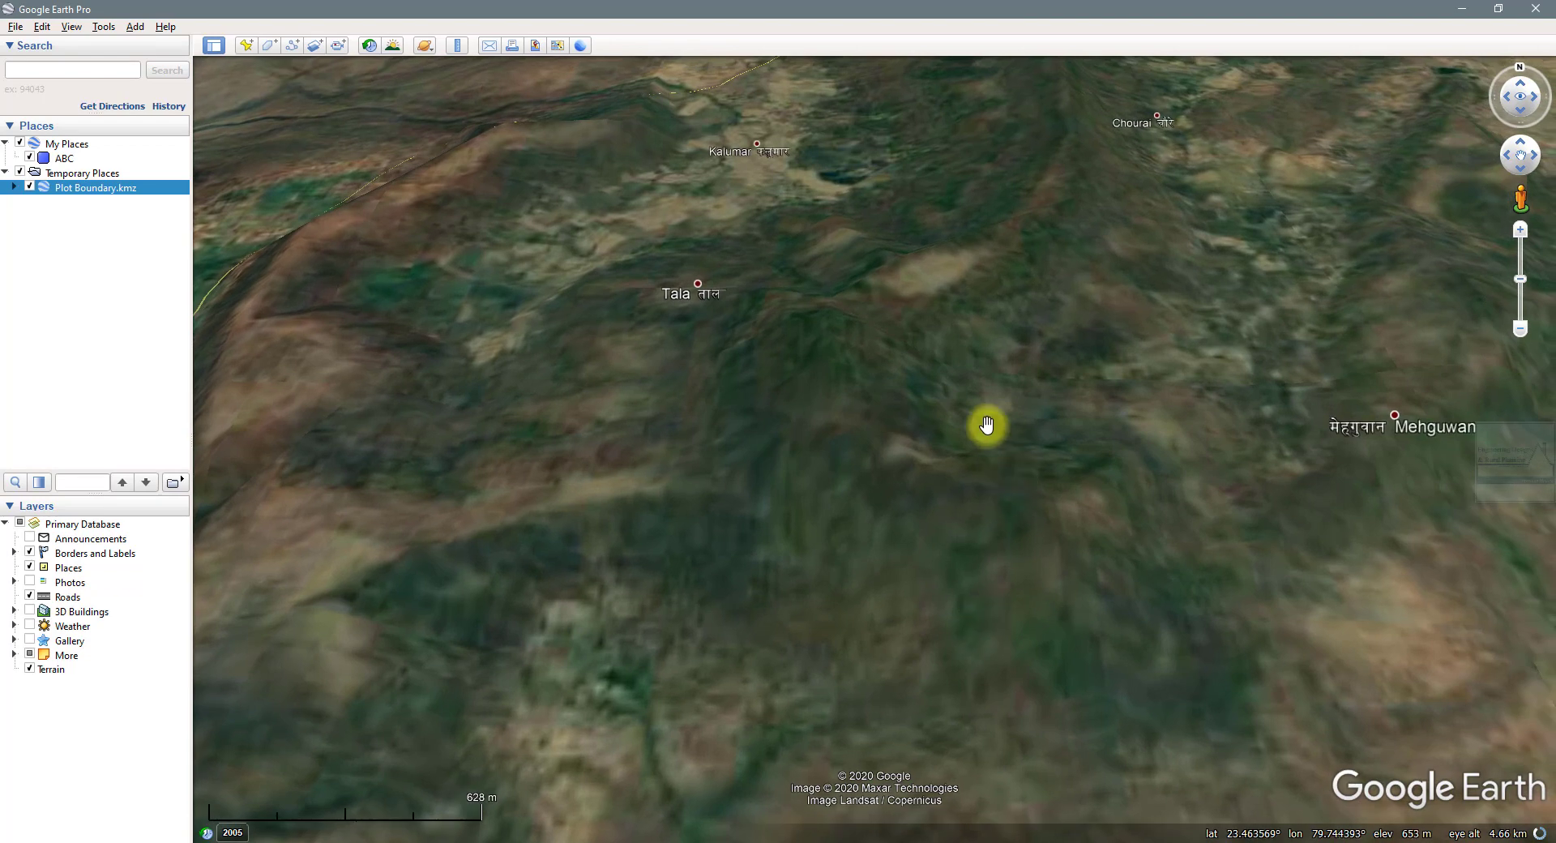
{"action": "left_click_drag", "start_coordinate": [983, 403], "coordinate": [889, 430]}
{"action": "left_click_drag", "start_coordinate": [990, 381], "coordinate": [875, 420]}
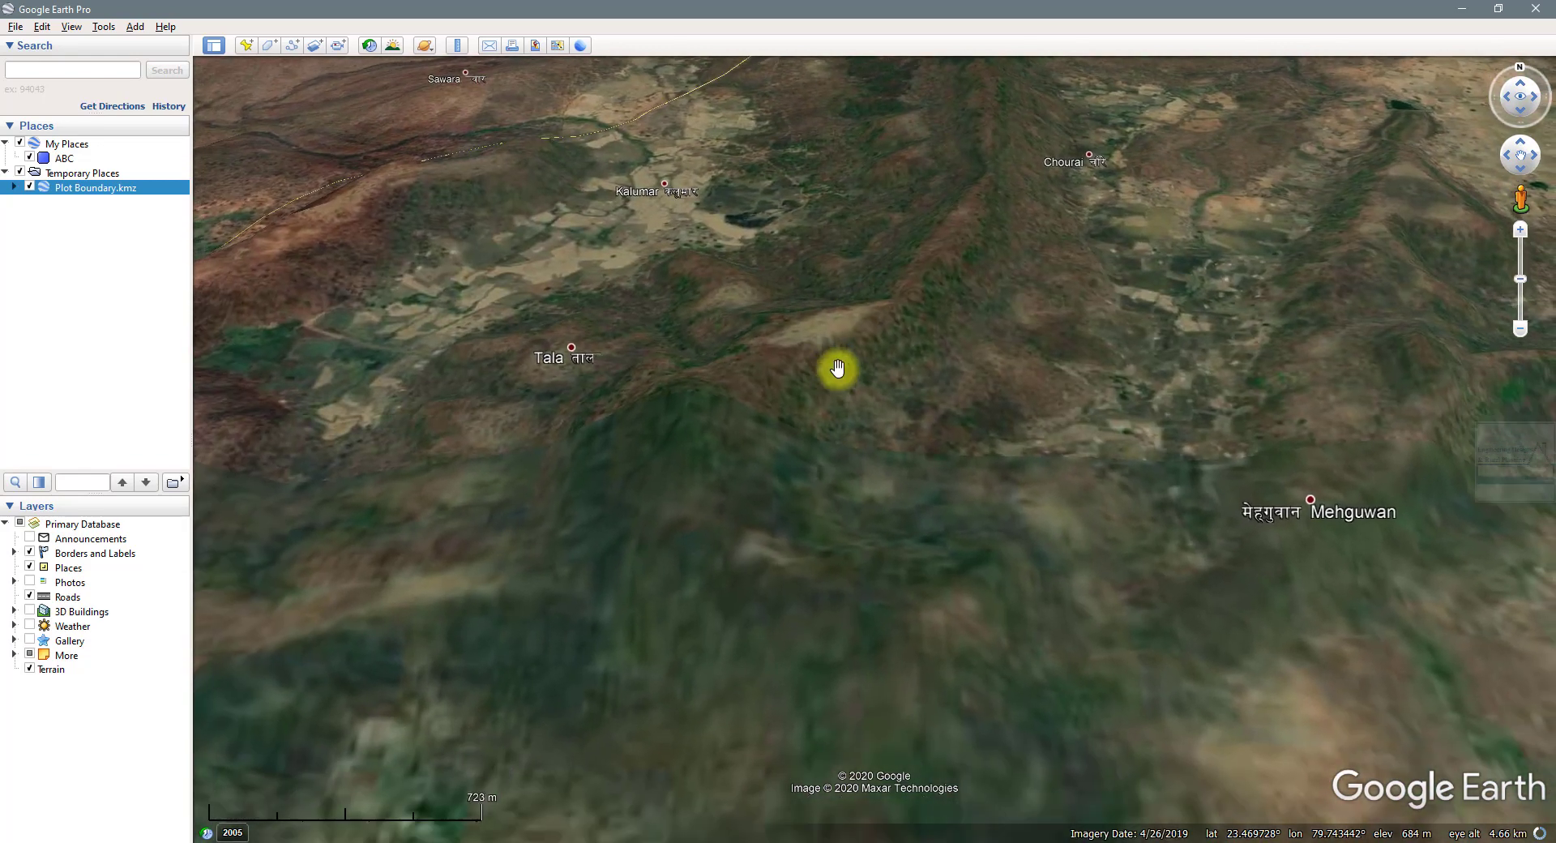
{"action": "left_click_drag", "start_coordinate": [432, 345], "coordinate": [661, 451]}
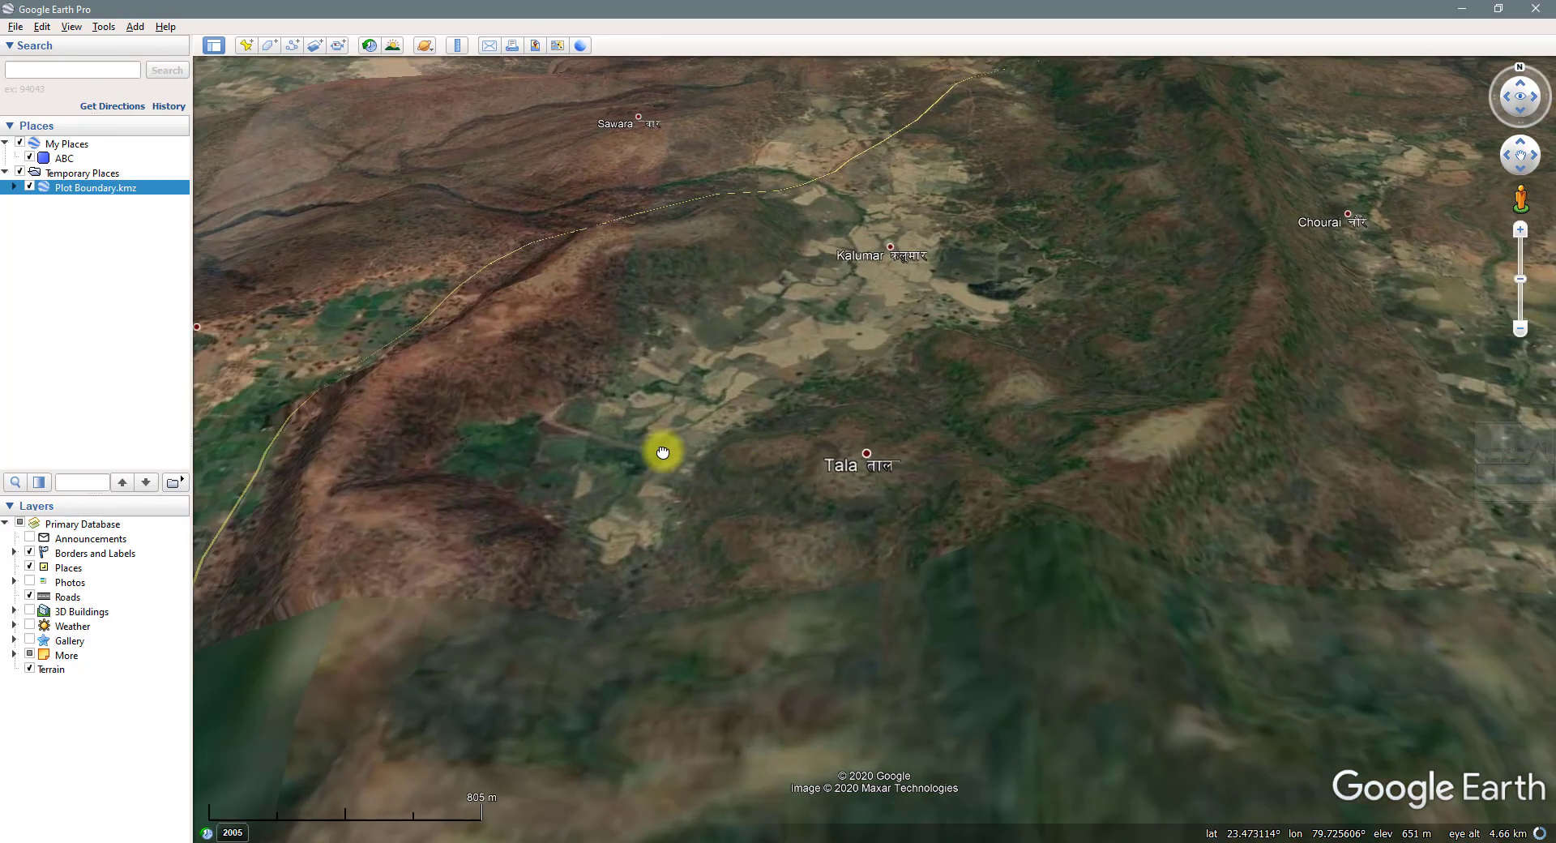
{"action": "scroll", "coordinate": [487, 442], "scroll_direction": "up", "scroll_amount": 4}
{"action": "left_click_drag", "start_coordinate": [484, 392], "coordinate": [871, 502]}
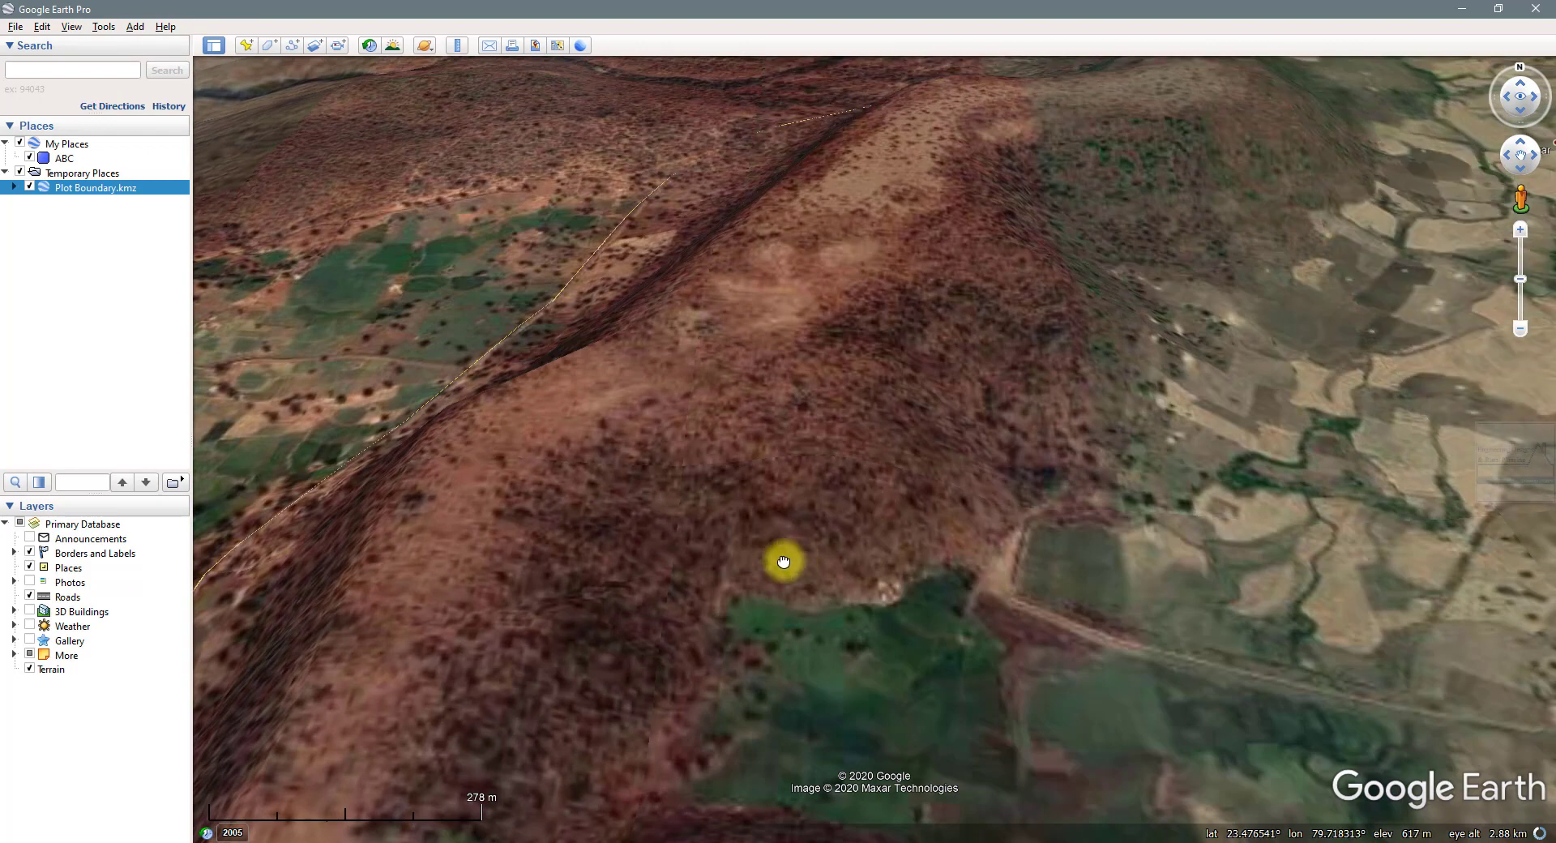
{"action": "left_click_drag", "start_coordinate": [781, 562], "coordinate": [673, 465]}
{"action": "scroll", "coordinate": [673, 446], "scroll_direction": "down", "scroll_amount": 3}
{"action": "left_click_drag", "start_coordinate": [674, 405], "coordinate": [734, 420]}
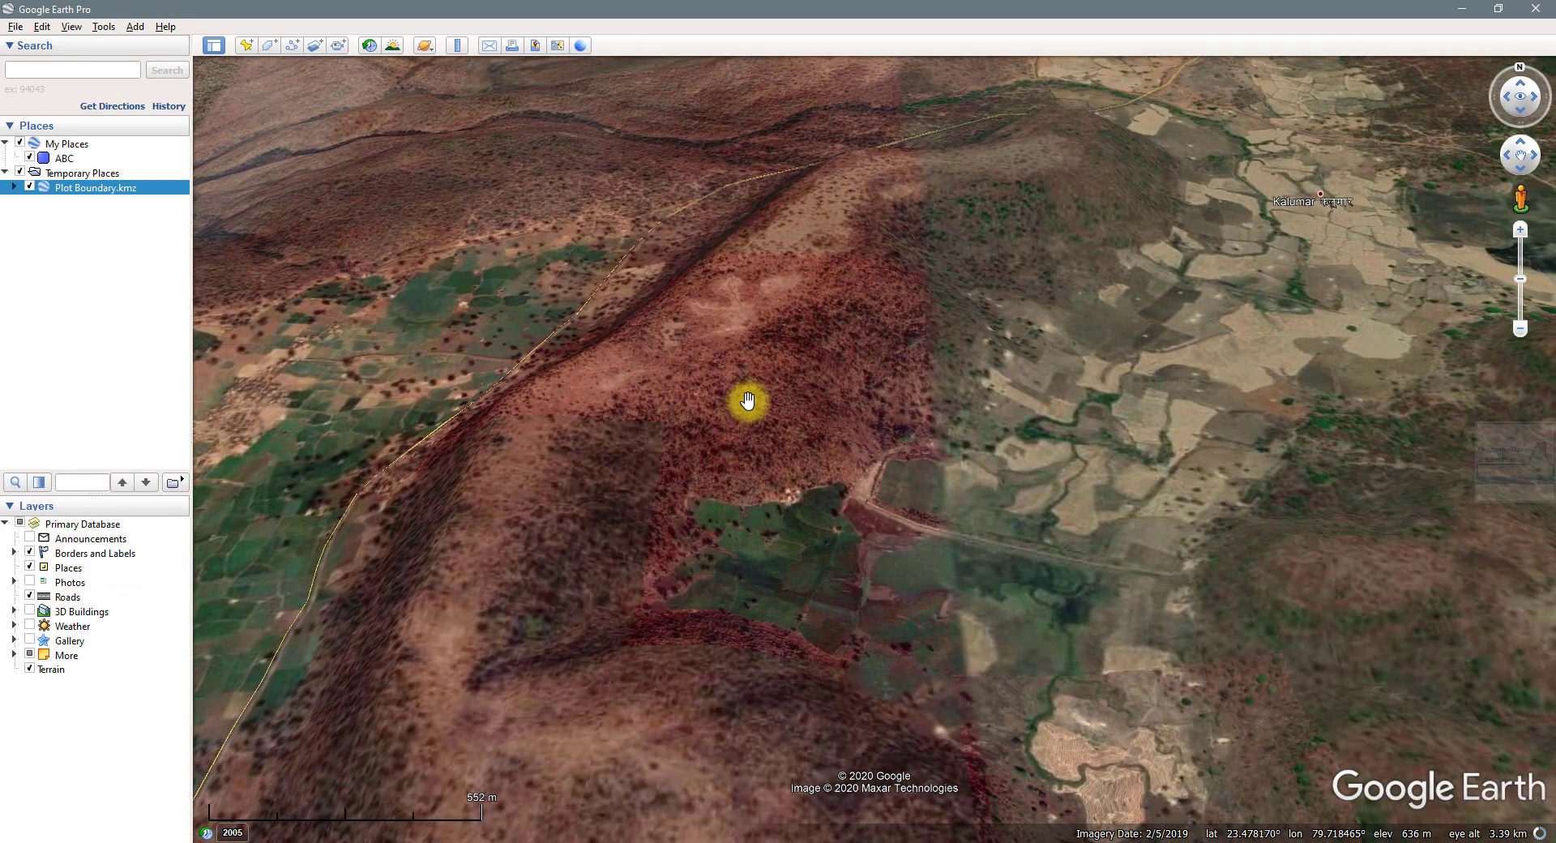
{"action": "scroll", "coordinate": [740, 402], "scroll_direction": "up", "scroll_amount": 4}
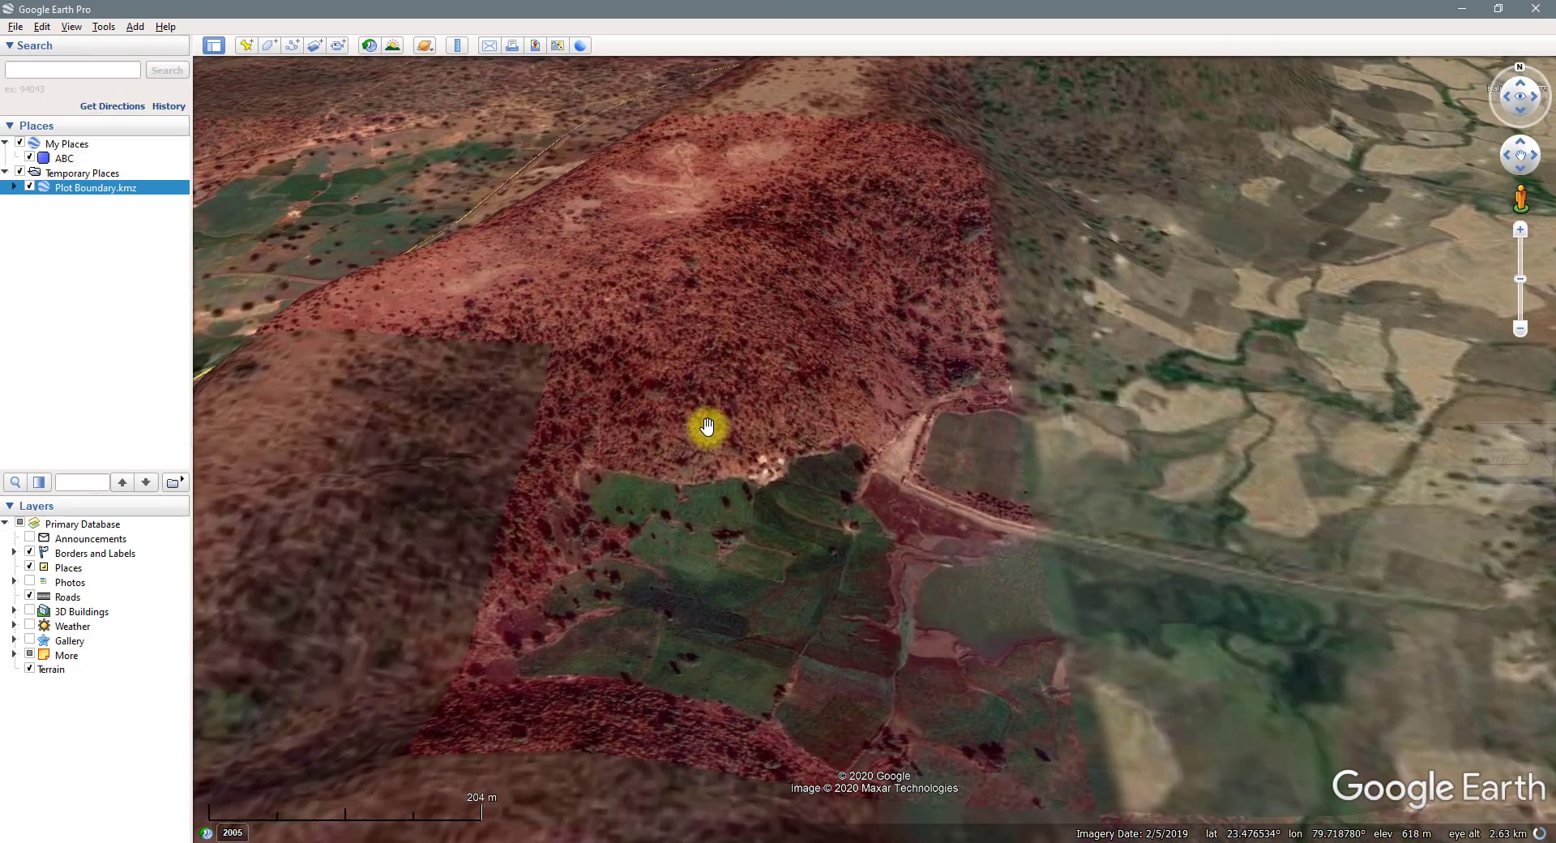
{"action": "left_click_drag", "start_coordinate": [706, 427], "coordinate": [871, 587]}
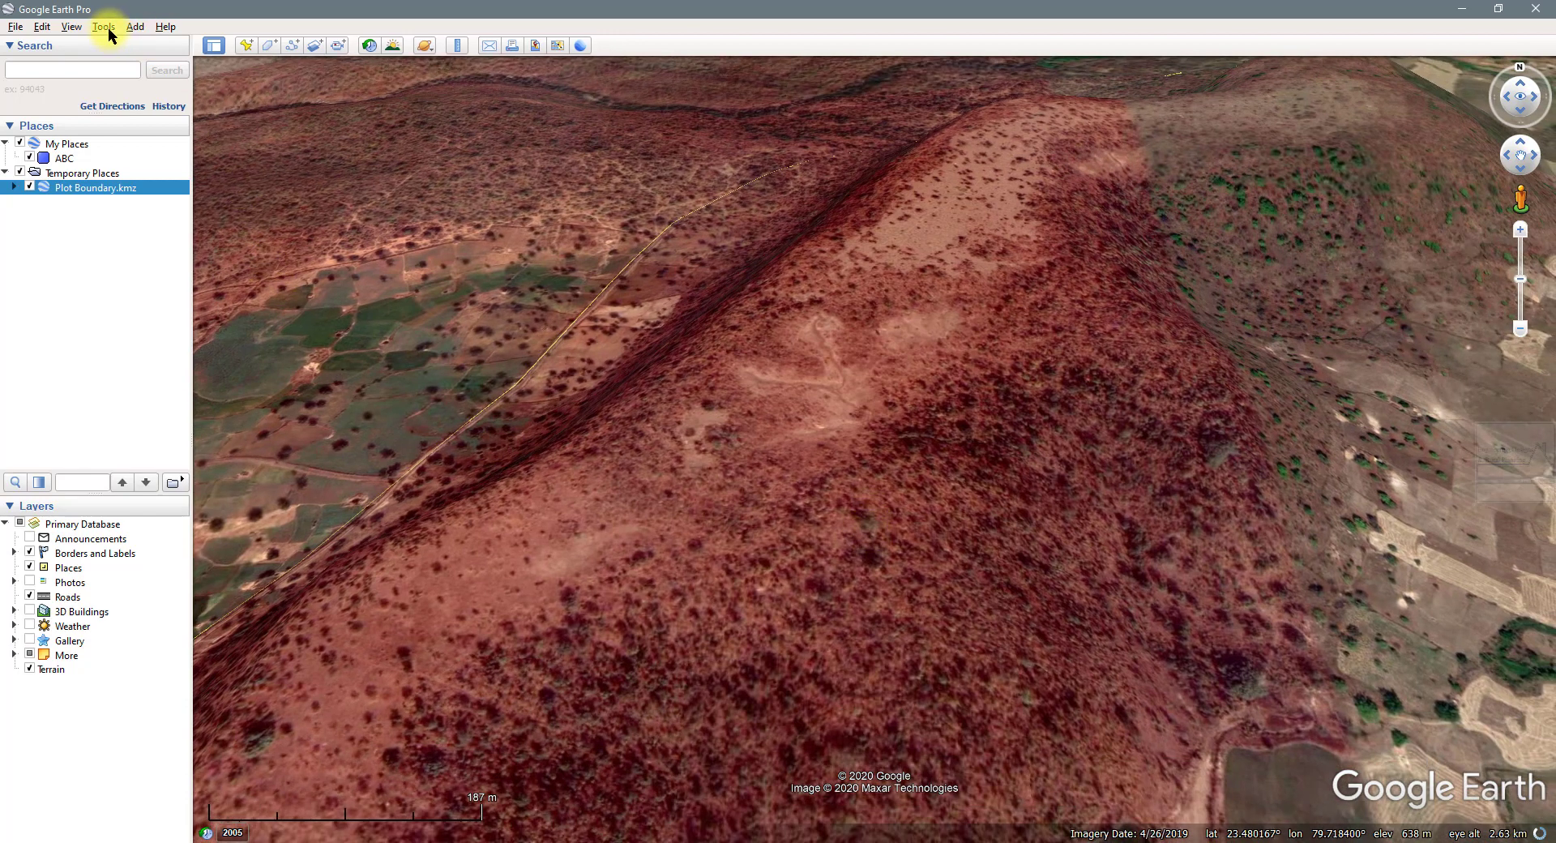
Set the terrain elevation exaggeration to 1, apply it and uncover the ridge to view its relief
{"action": "left_click", "coordinate": [102, 28]}
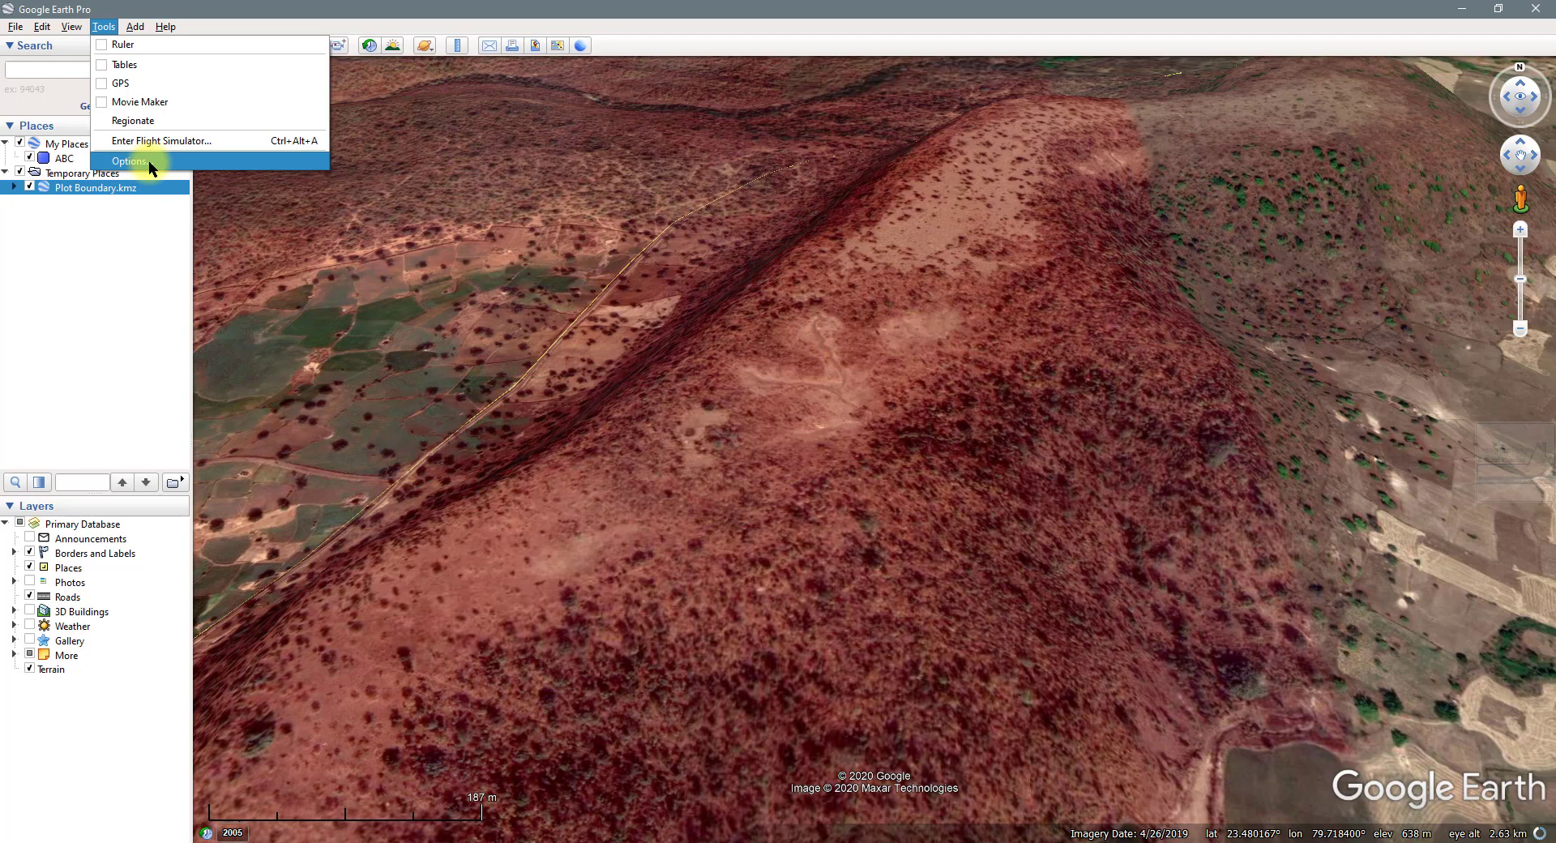
{"action": "left_click", "coordinate": [148, 162]}
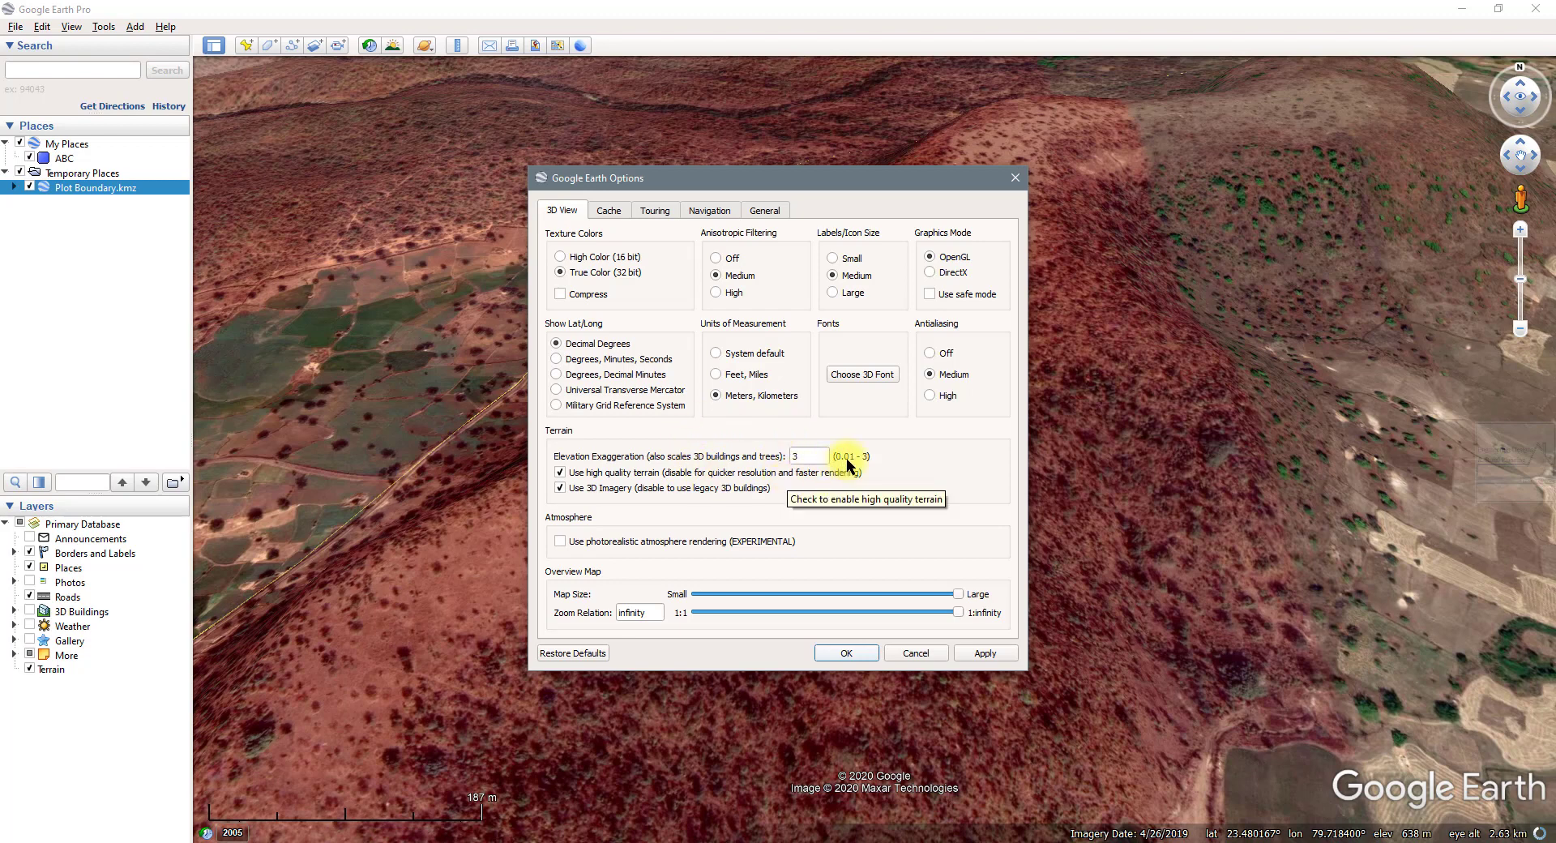
{"action": "left_click", "coordinate": [802, 457]}
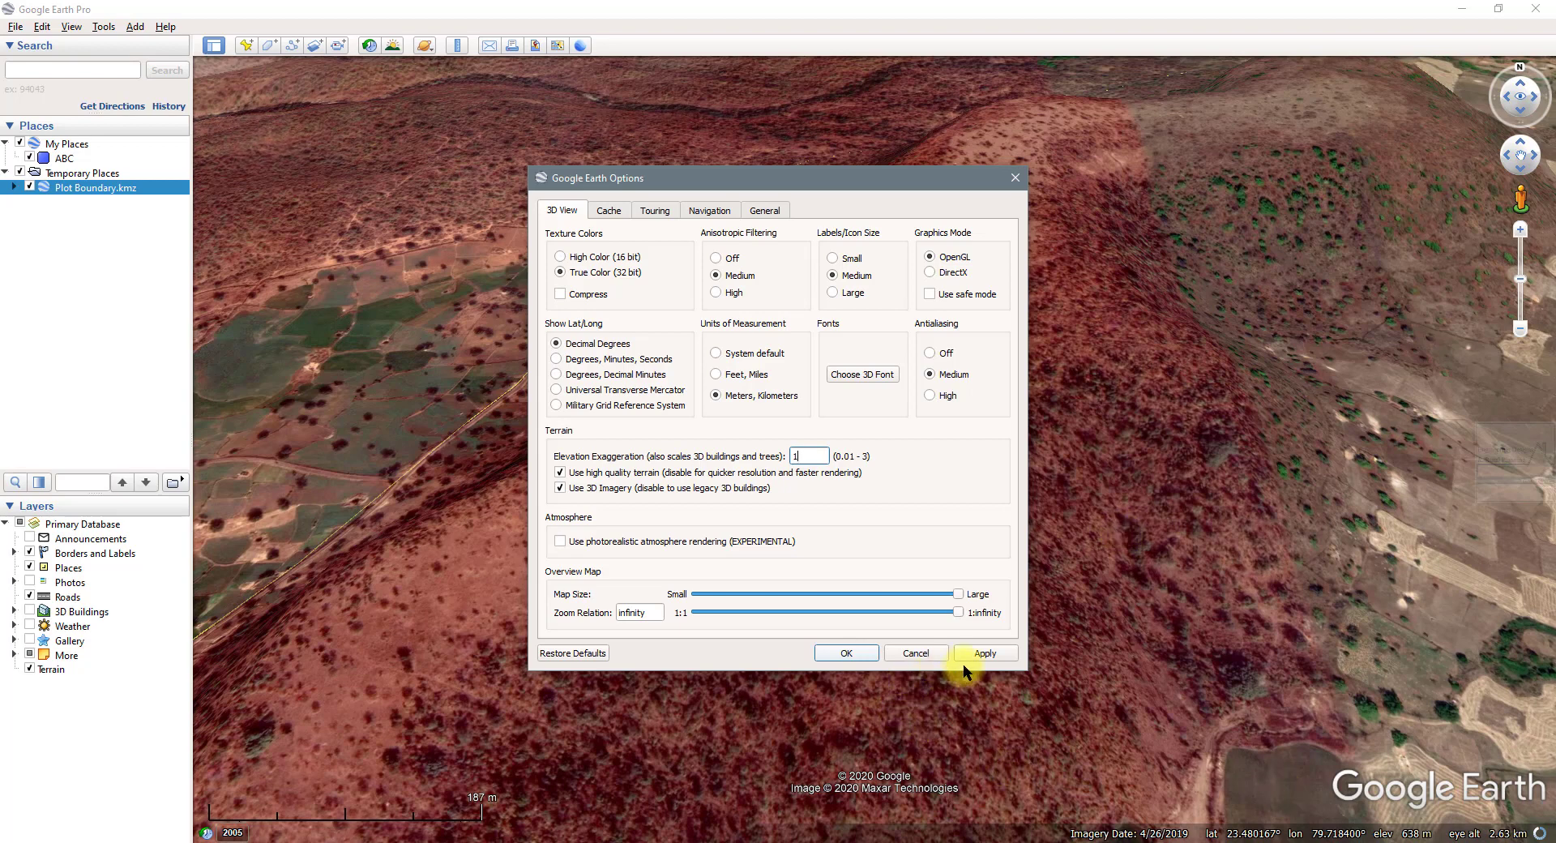
{"action": "left_click", "coordinate": [986, 653]}
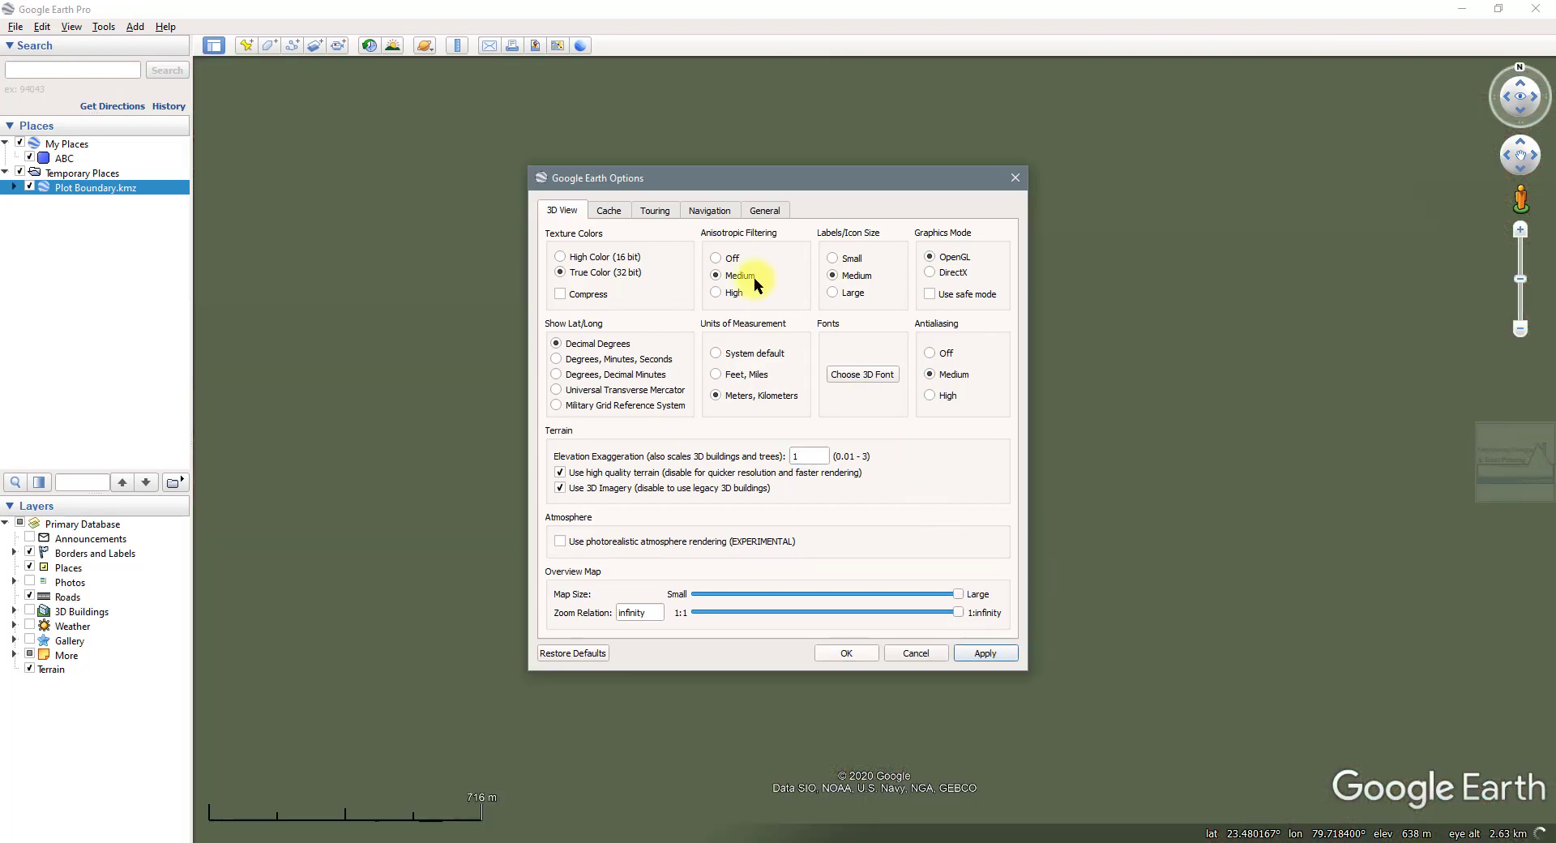
{"action": "left_click_drag", "start_coordinate": [741, 175], "coordinate": [1276, 170]}
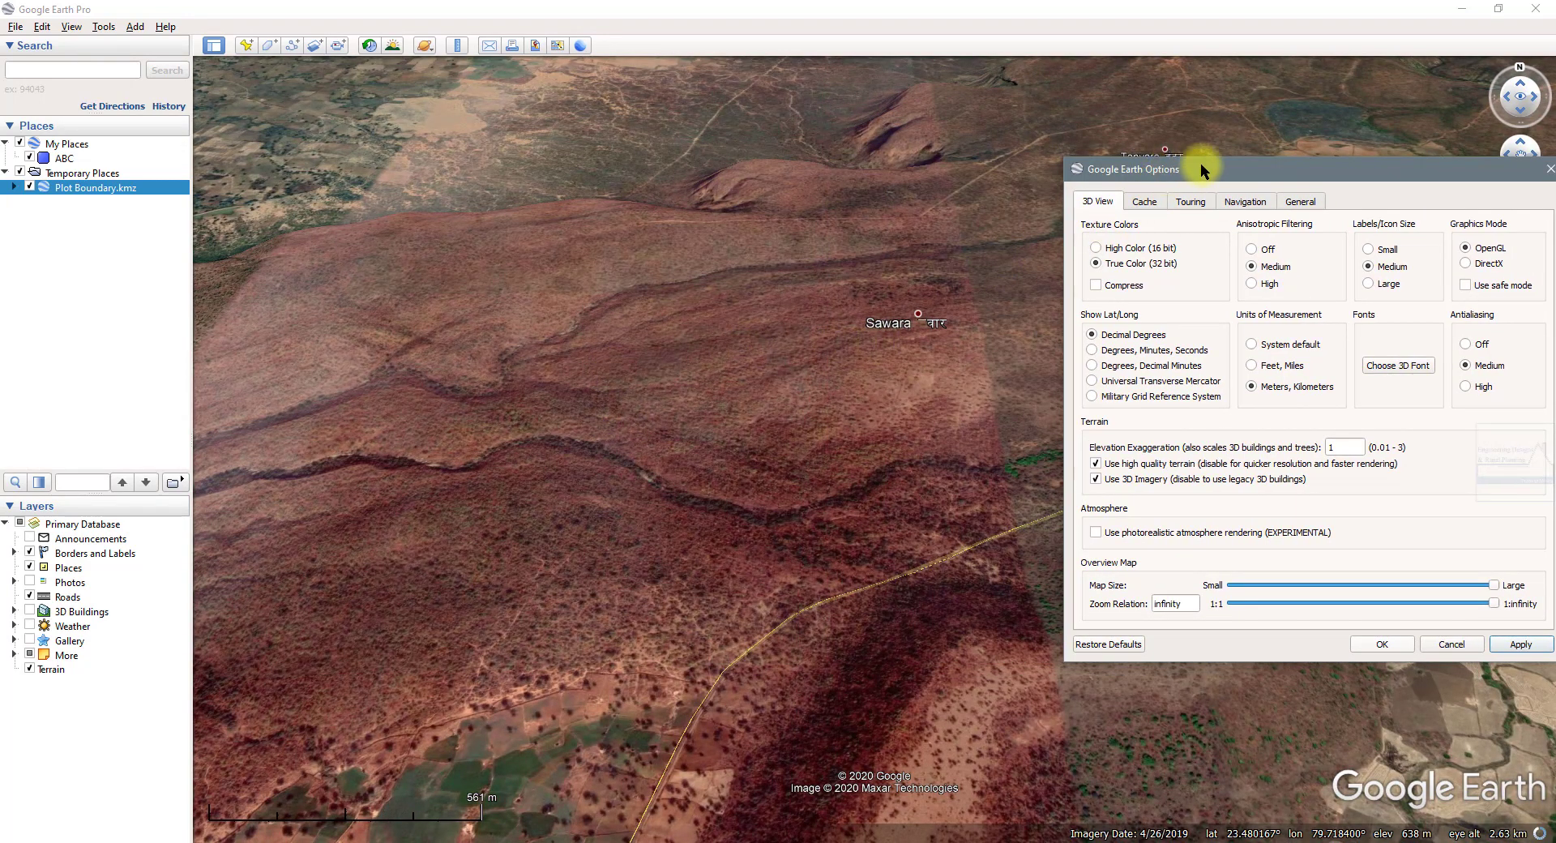
Set the terrain elevation exaggeration to 3, apply it and close the program options
{"action": "left_click_drag", "start_coordinate": [1236, 170], "coordinate": [290, 290]}
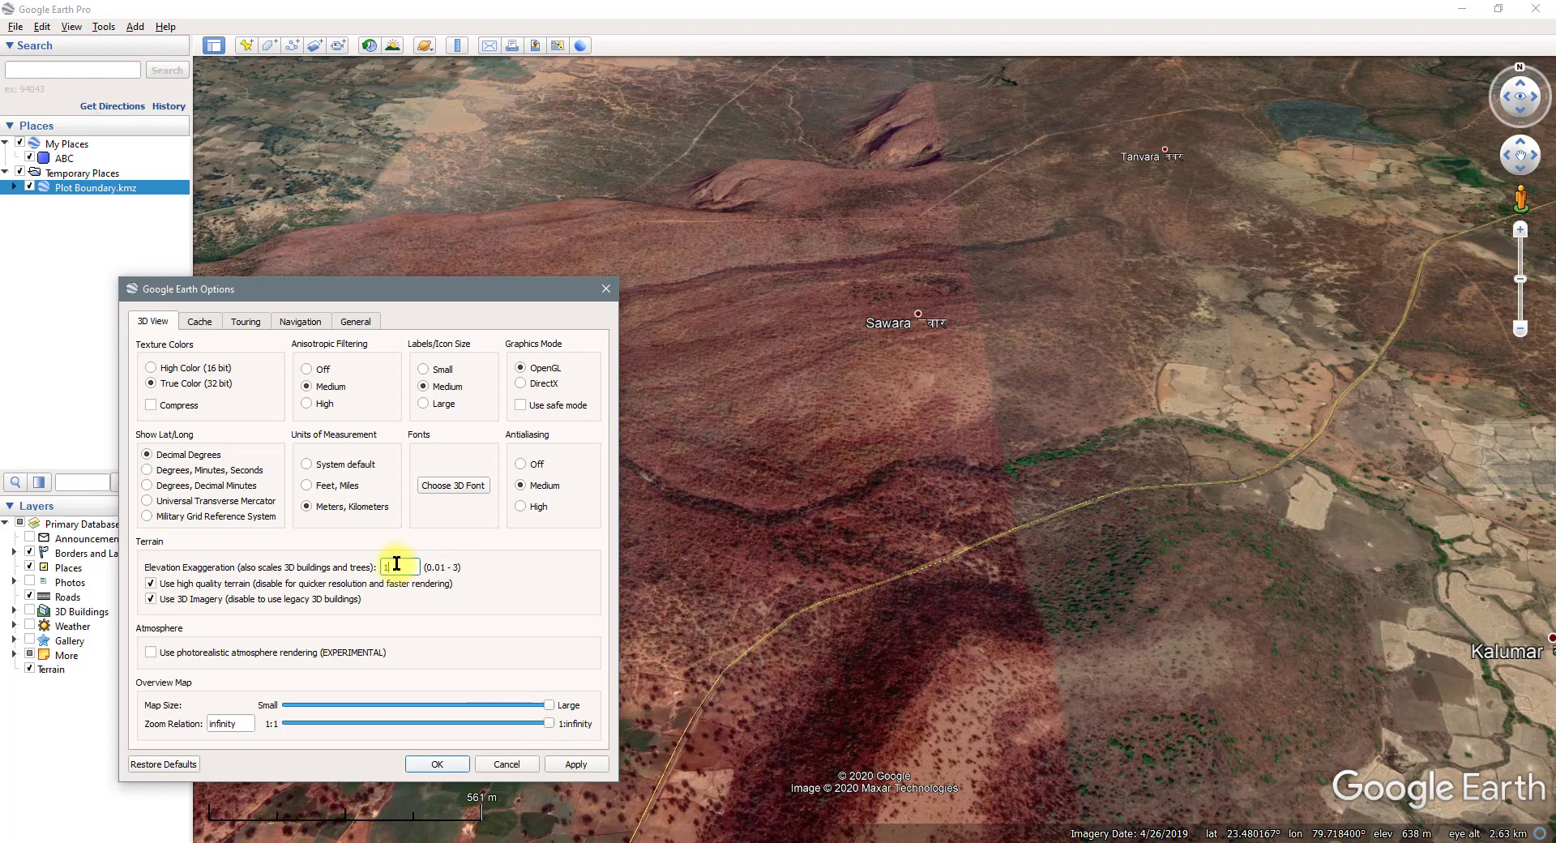
{"action": "key", "text": "BackSpace"}
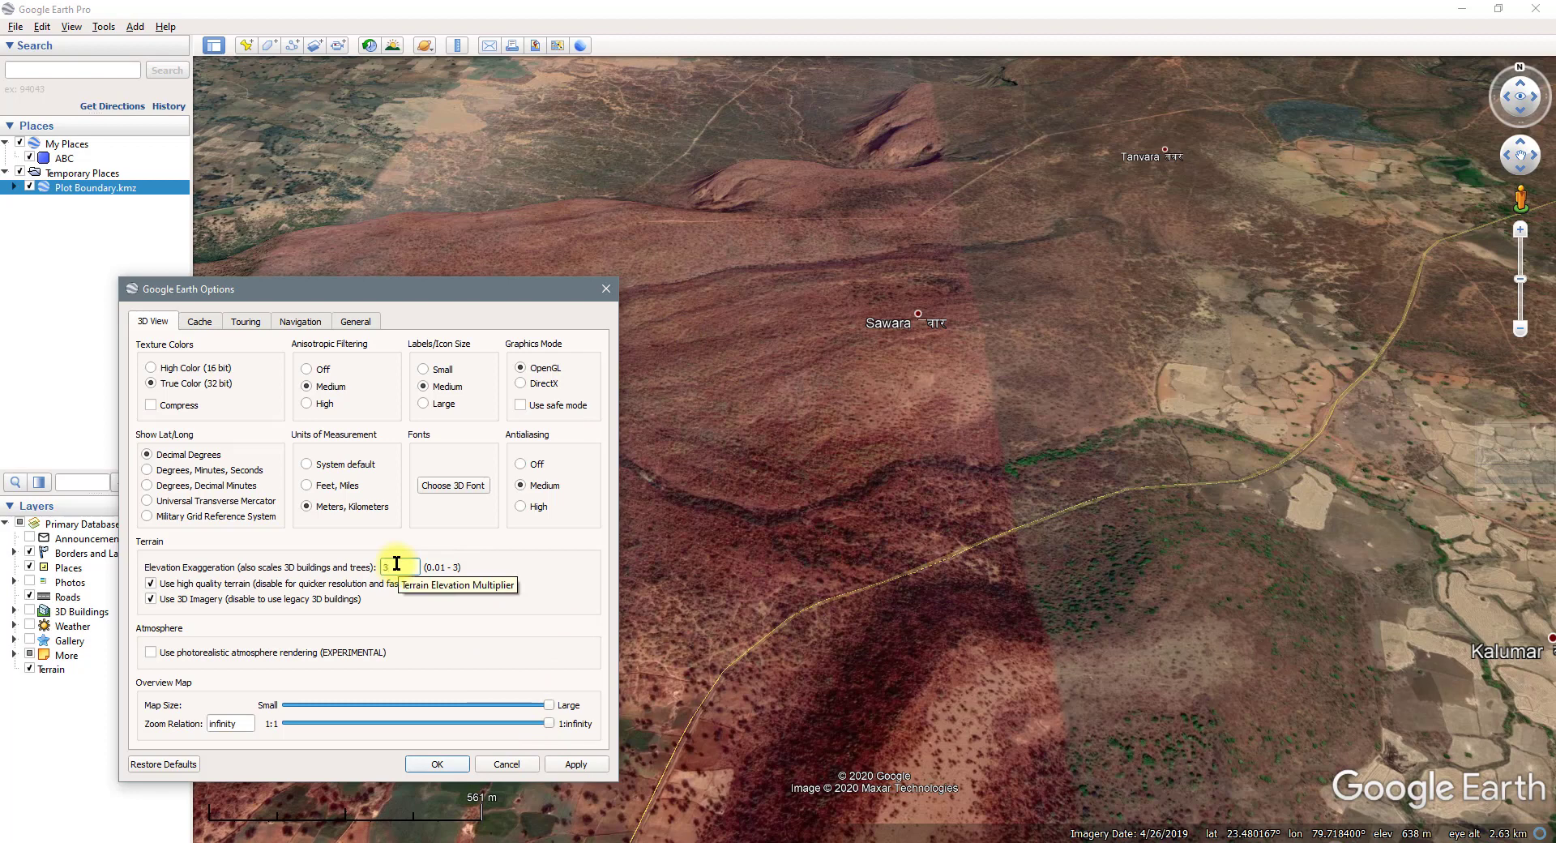
{"action": "left_click", "coordinate": [574, 764]}
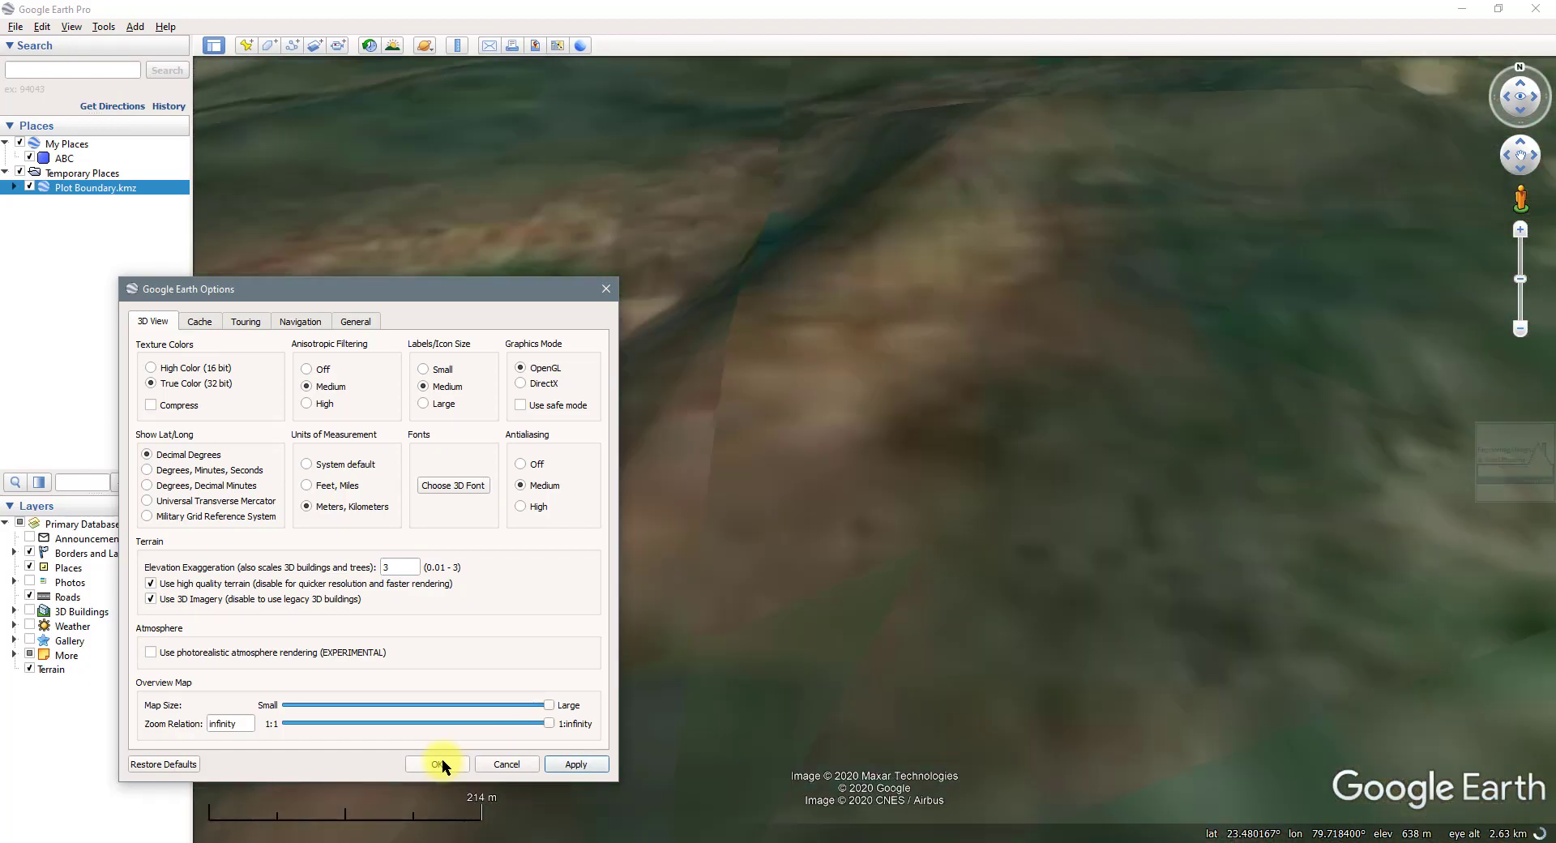
{"action": "left_click", "coordinate": [439, 764]}
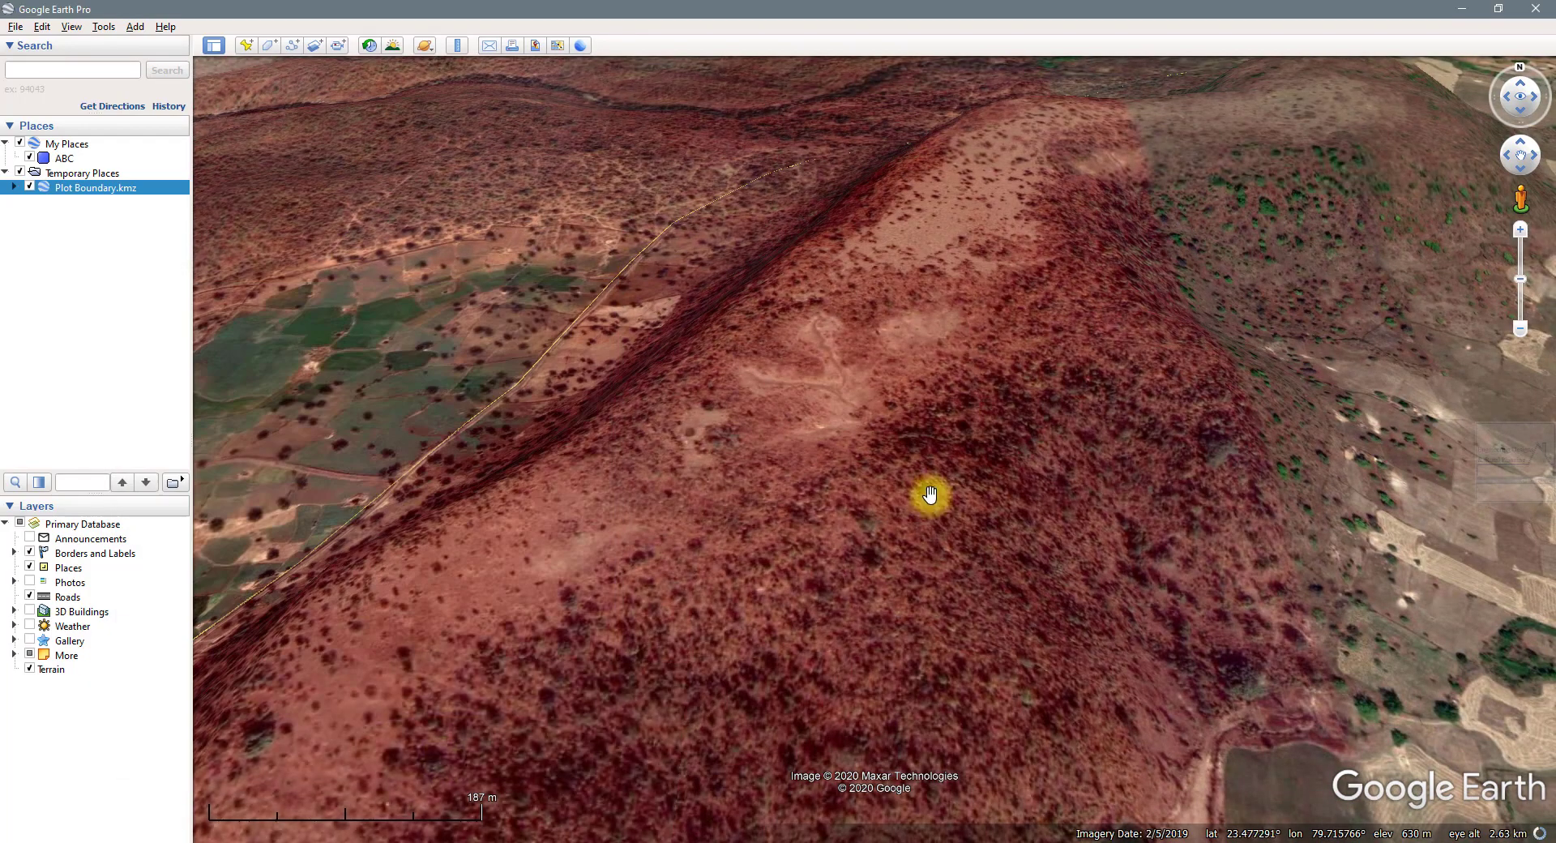
Examine the exaggerated relief of the ridge and the neighbouring Aloni valley from several positions, zoom levels and viewing angles
{"action": "scroll", "coordinate": [965, 367], "scroll_direction": "down", "scroll_amount": 3}
{"action": "scroll", "coordinate": [965, 367], "scroll_direction": "up", "scroll_amount": 3}
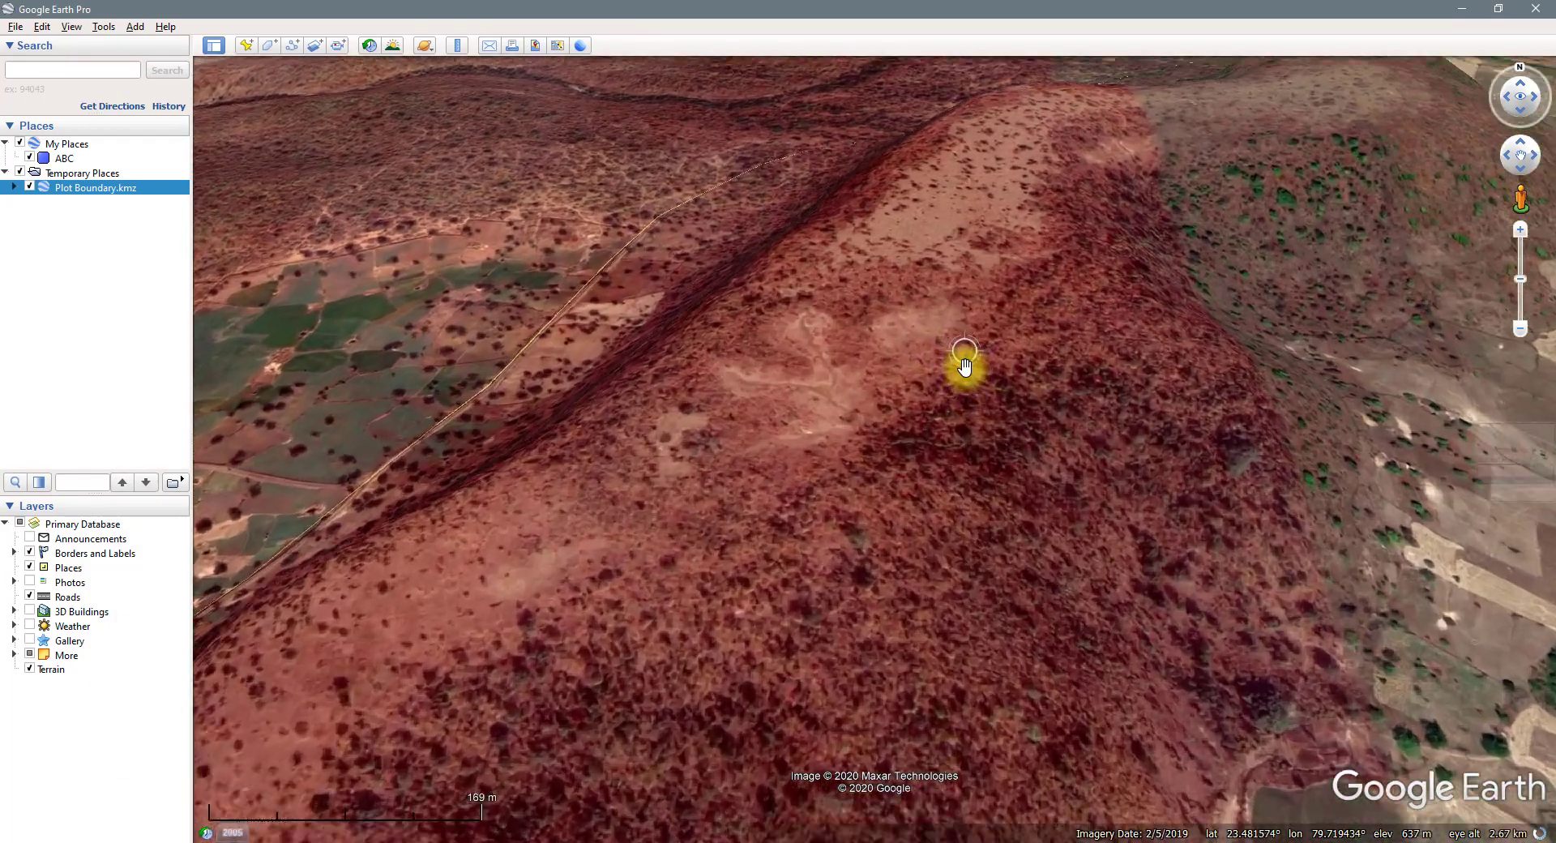
{"action": "left_click_drag", "start_coordinate": [962, 409], "coordinate": [837, 593]}
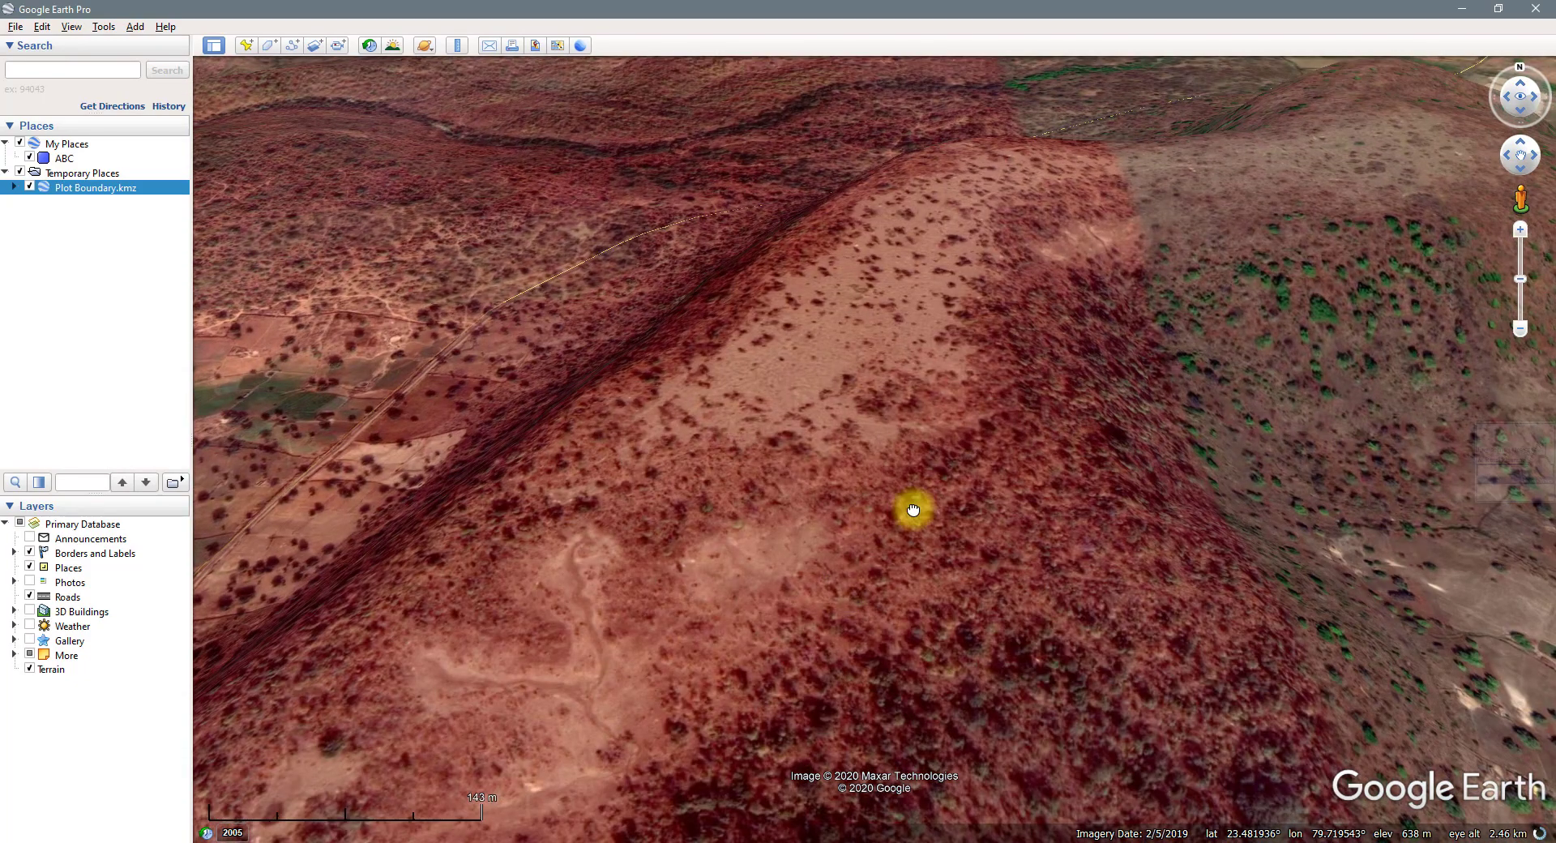
{"action": "left_click_drag", "start_coordinate": [913, 510], "coordinate": [938, 507]}
{"action": "left_click_drag", "start_coordinate": [951, 441], "coordinate": [792, 396]}
{"action": "left_click_drag", "start_coordinate": [945, 469], "coordinate": [721, 430]}
{"action": "left_click_drag", "start_coordinate": [601, 444], "coordinate": [783, 343]}
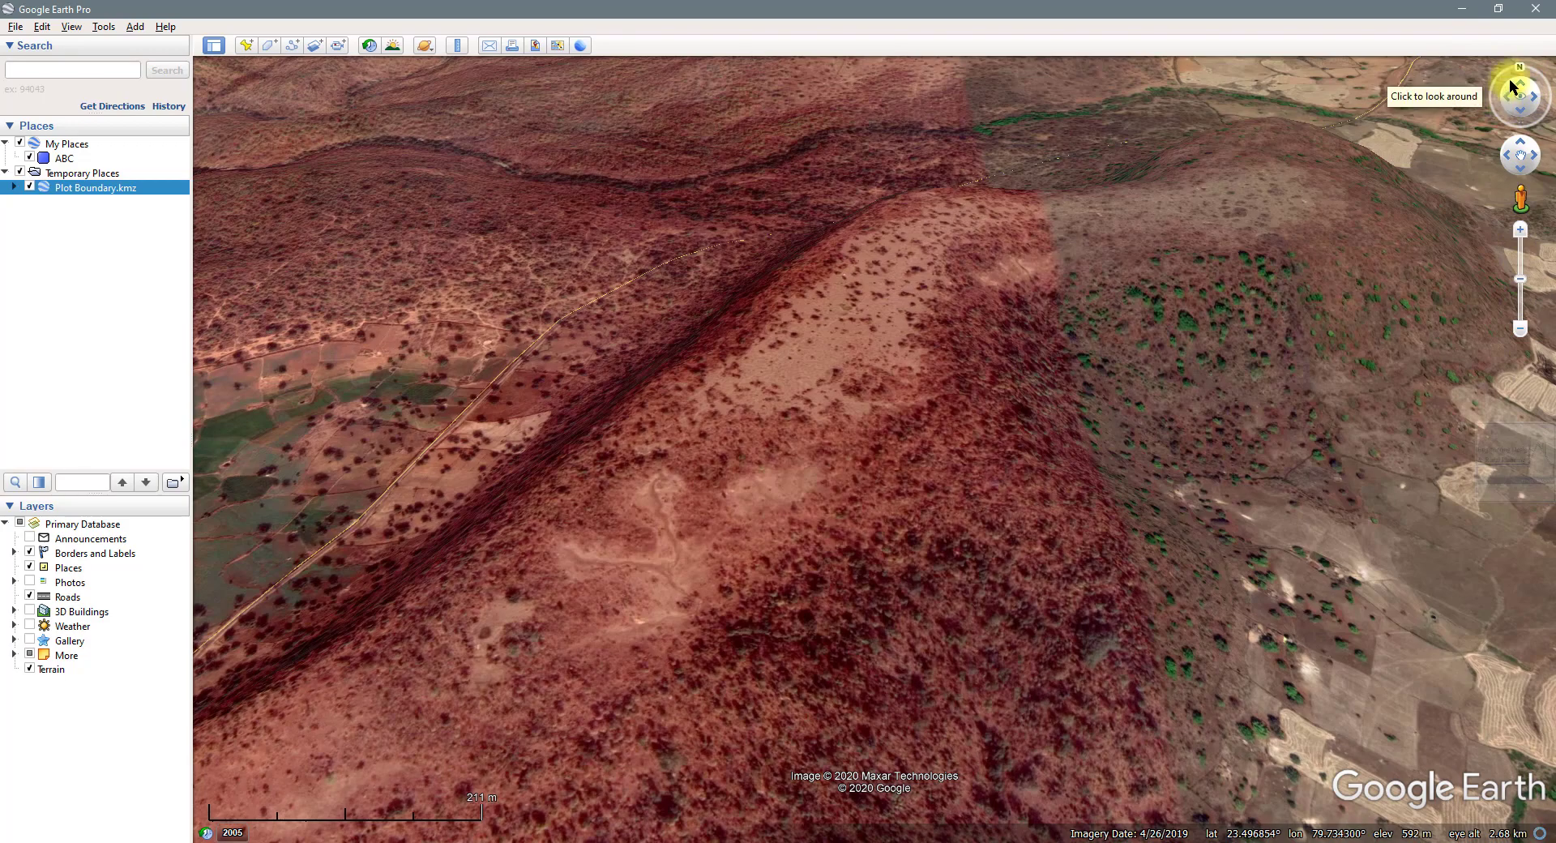
{"action": "left_click_drag", "start_coordinate": [754, 447], "coordinate": [1061, 367]}
{"action": "mouse_move", "coordinate": [721, 360]}
{"action": "left_mouse_down"}
{"action": "mouse_move", "coordinate": [875, 426]}
{"action": "mouse_move", "coordinate": [948, 393]}
{"action": "mouse_move", "coordinate": [920, 323]}
{"action": "mouse_move", "coordinate": [629, 361]}
{"action": "mouse_move", "coordinate": [830, 469]}
{"action": "mouse_move", "coordinate": [891, 282]}
{"action": "mouse_move", "coordinate": [591, 469]}
{"action": "mouse_move", "coordinate": [586, 420]}
{"action": "mouse_move", "coordinate": [549, 416]}
{"action": "mouse_move", "coordinate": [716, 359]}
{"action": "left_mouse_up"}
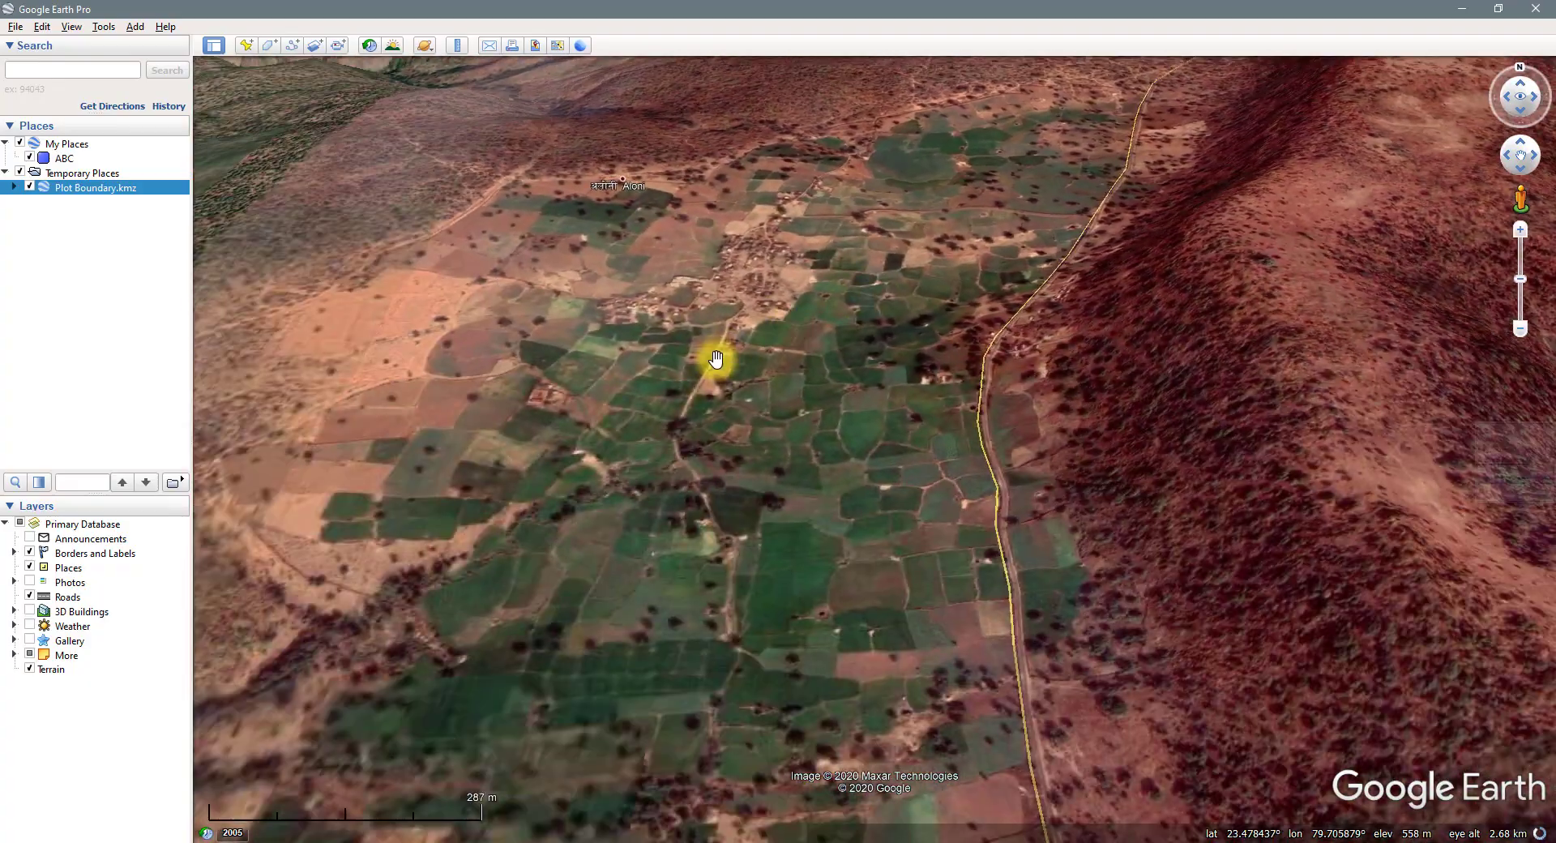
{"action": "scroll", "coordinate": [715, 359], "scroll_direction": "down", "scroll_amount": 5}
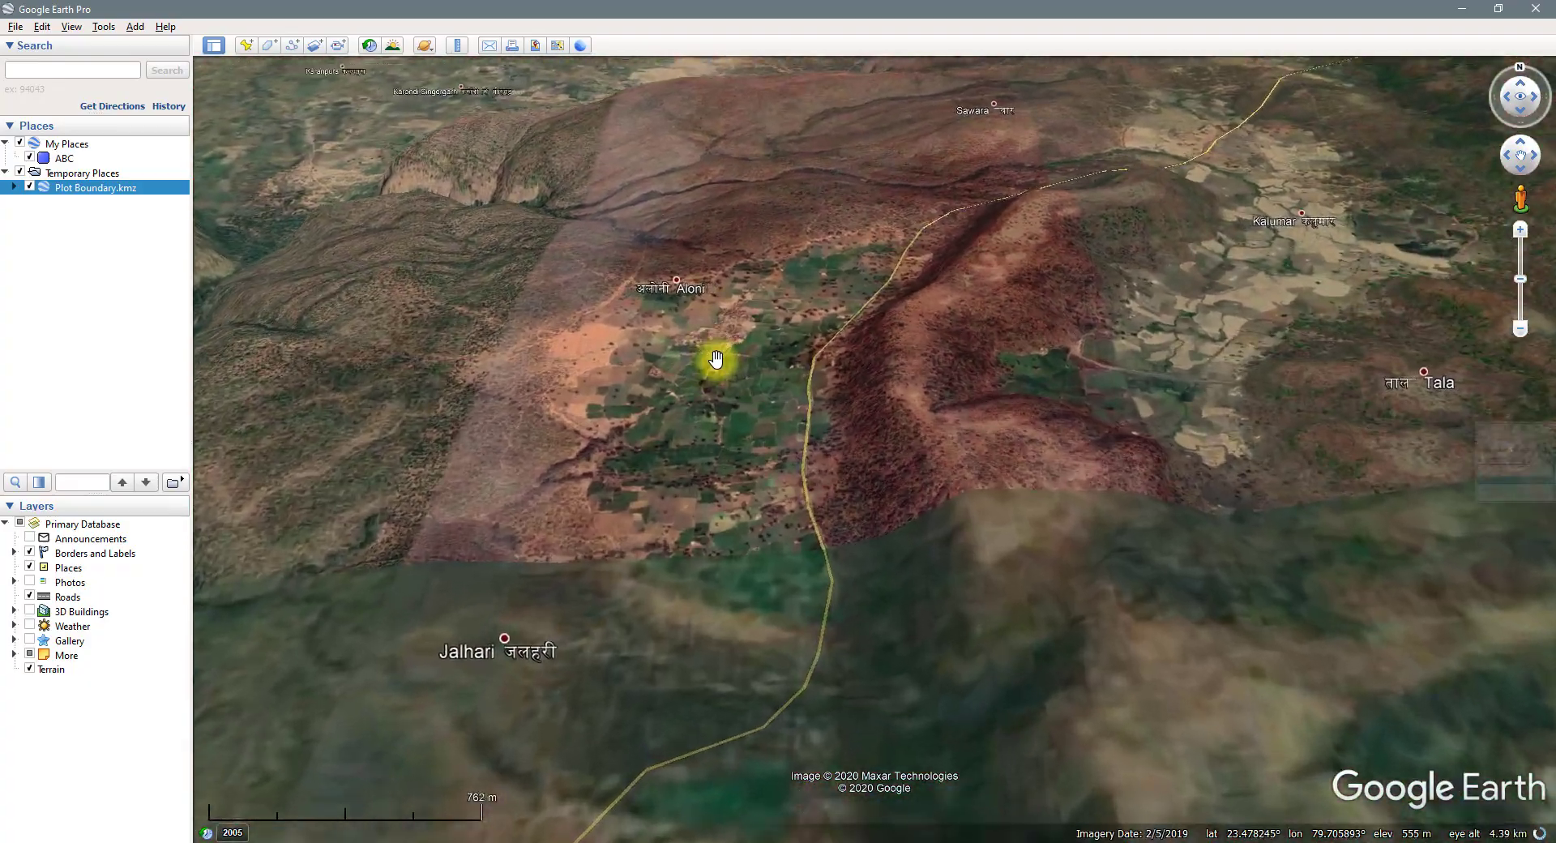
{"action": "scroll", "coordinate": [716, 359], "scroll_direction": "up", "scroll_amount": 4}
{"action": "left_click_drag", "start_coordinate": [784, 301], "coordinate": [715, 517]}
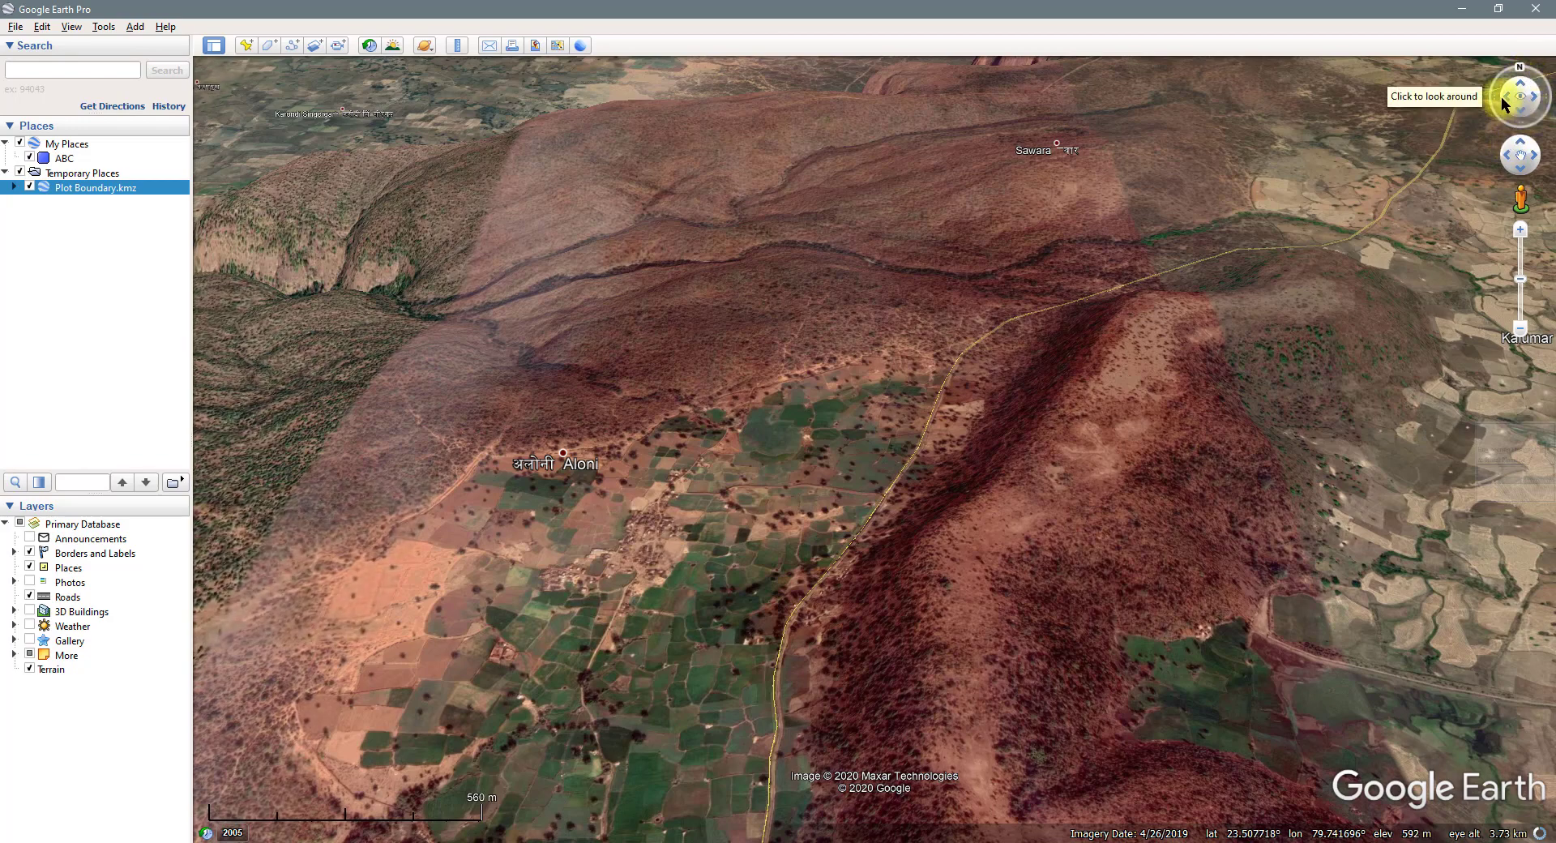
{"action": "mouse_move", "coordinate": [1505, 96]}
{"action": "left_mouse_down"}
{"action": "mouse_move", "coordinate": [1538, 99]}
{"action": "mouse_move", "coordinate": [1523, 117]}
{"action": "mouse_move", "coordinate": [1520, 89]}
{"action": "mouse_move", "coordinate": [1478, 187]}
{"action": "left_mouse_up"}
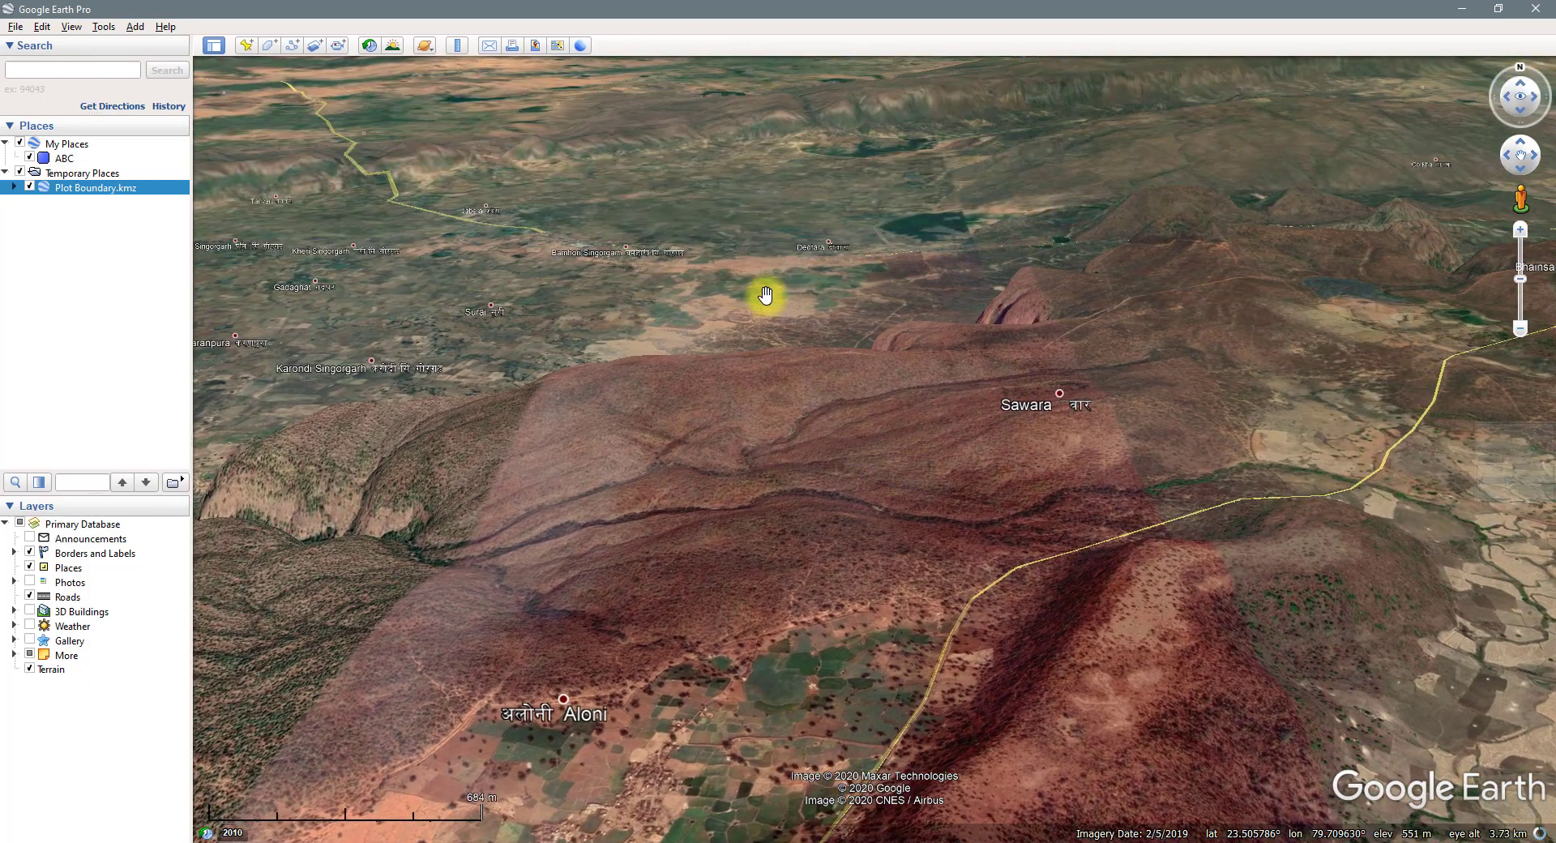
Move the view from the Aloni ridge past Rond and Larguwan to the river bend near Ghat Bamhori
{"action": "left_click_drag", "start_coordinate": [761, 324], "coordinate": [756, 568]}
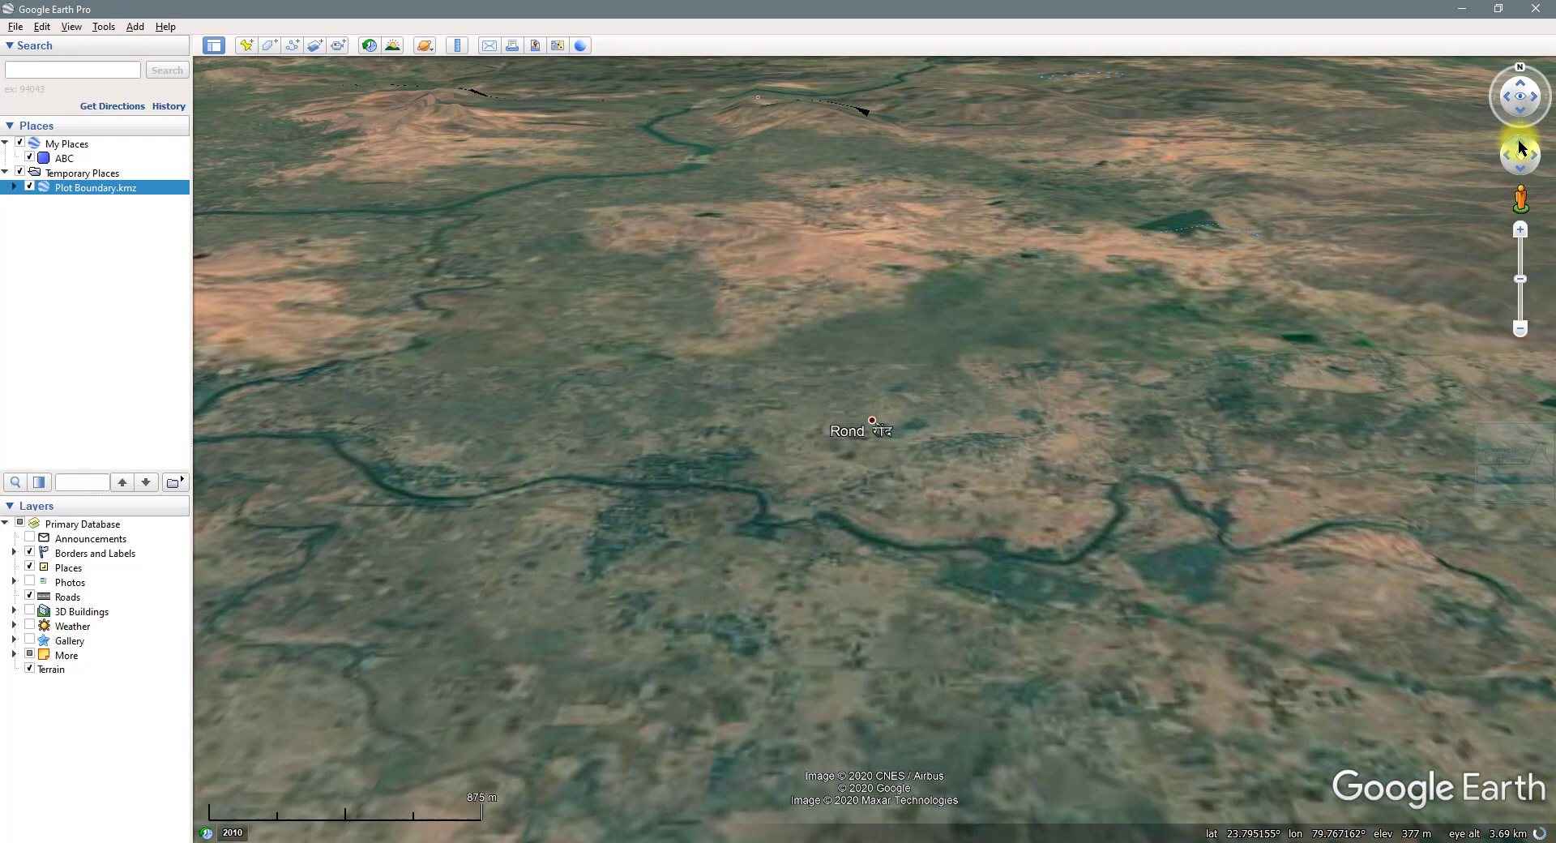
{"action": "left_click_drag", "start_coordinate": [1522, 148], "coordinate": [1523, 148]}
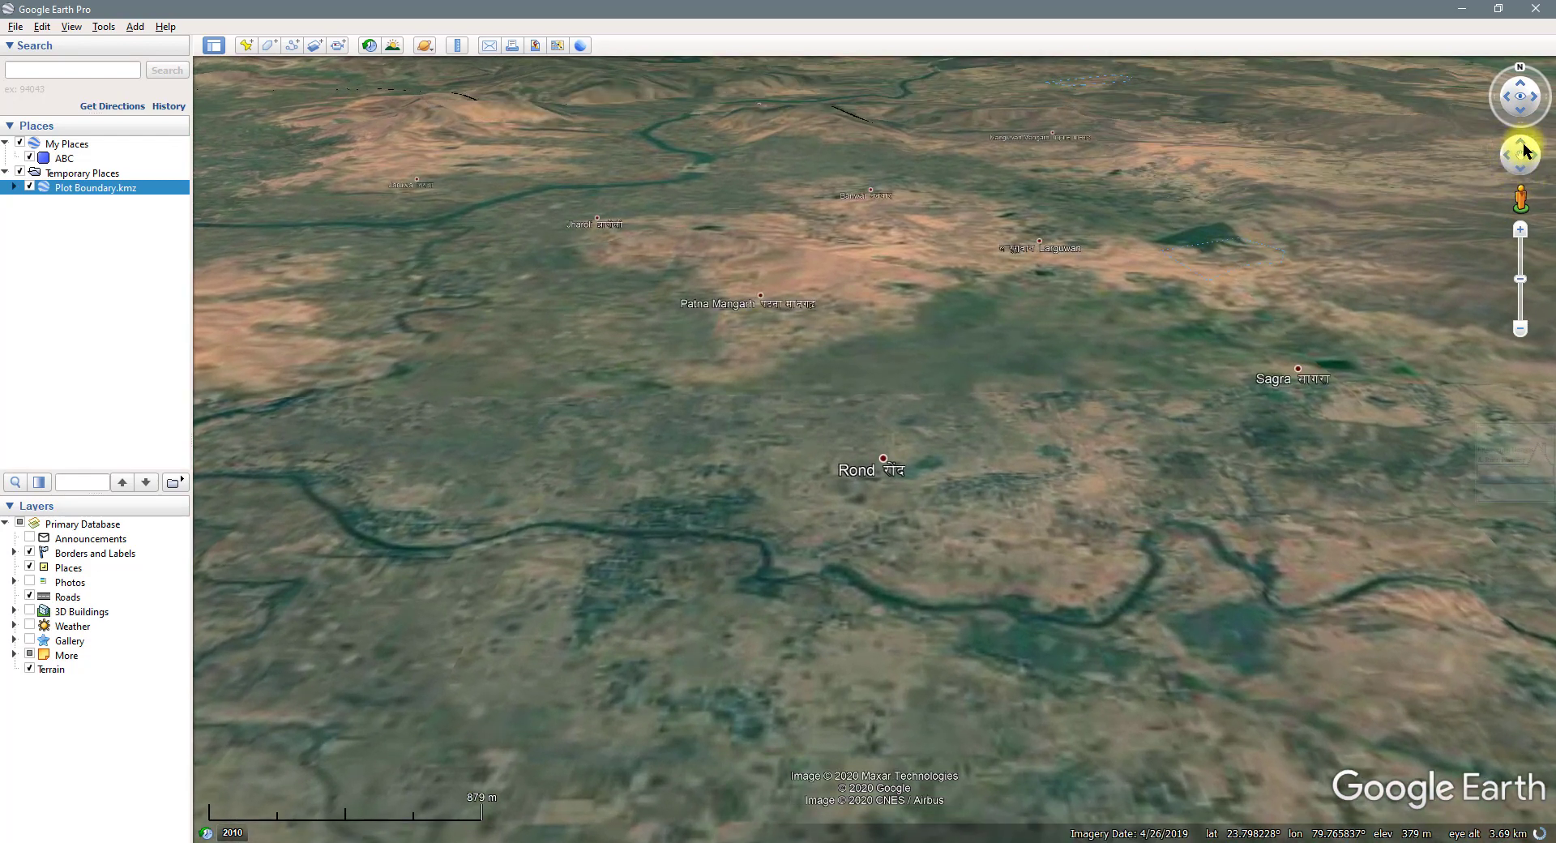
{"action": "left_click_drag", "start_coordinate": [1524, 150], "coordinate": [1530, 152]}
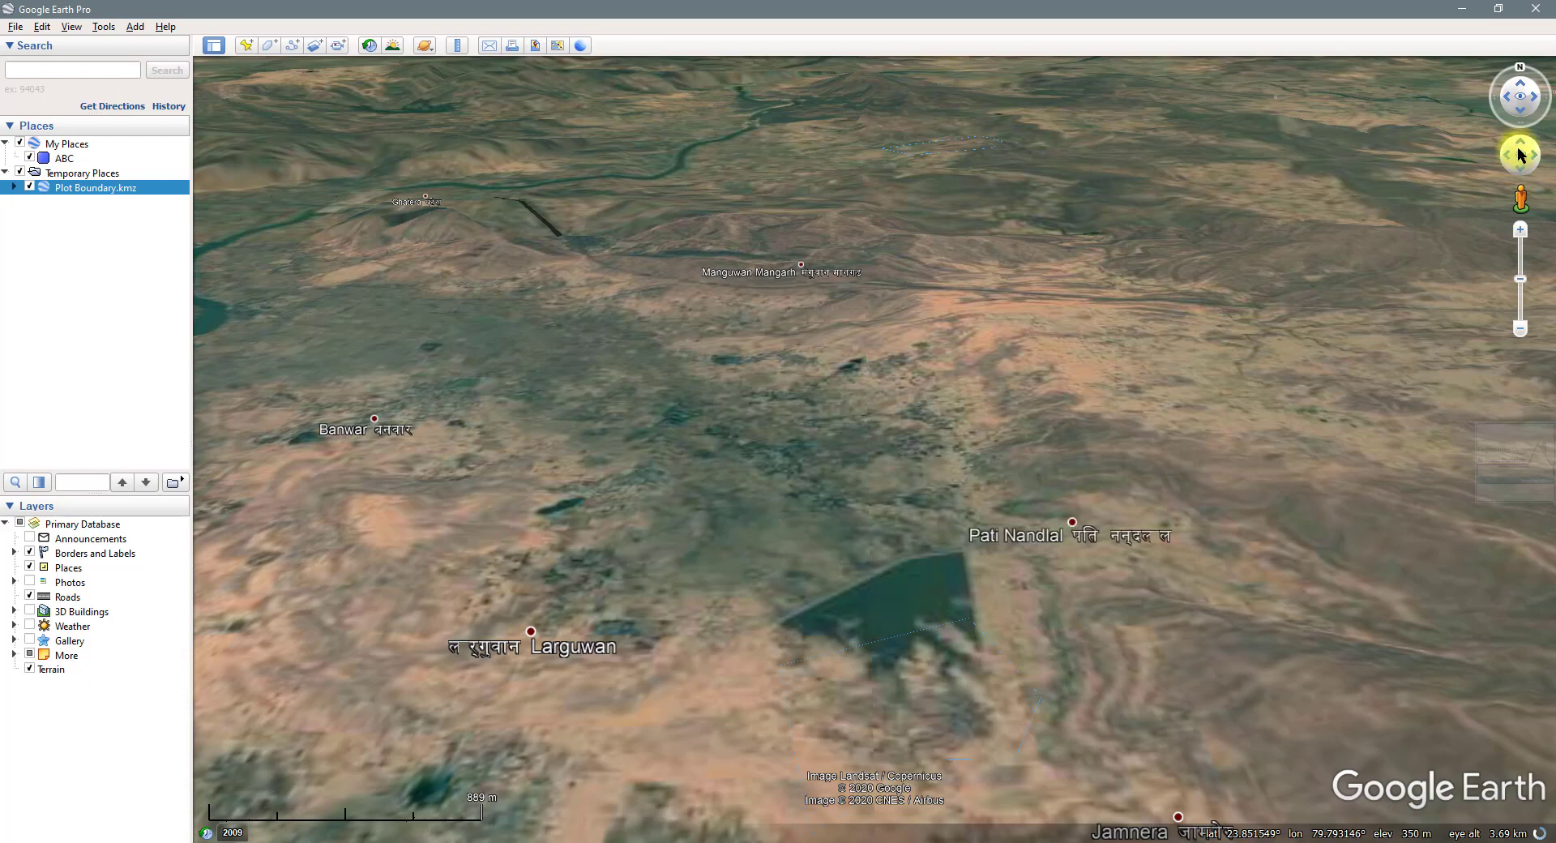
{"action": "left_click_drag", "start_coordinate": [1504, 144], "coordinate": [1509, 168]}
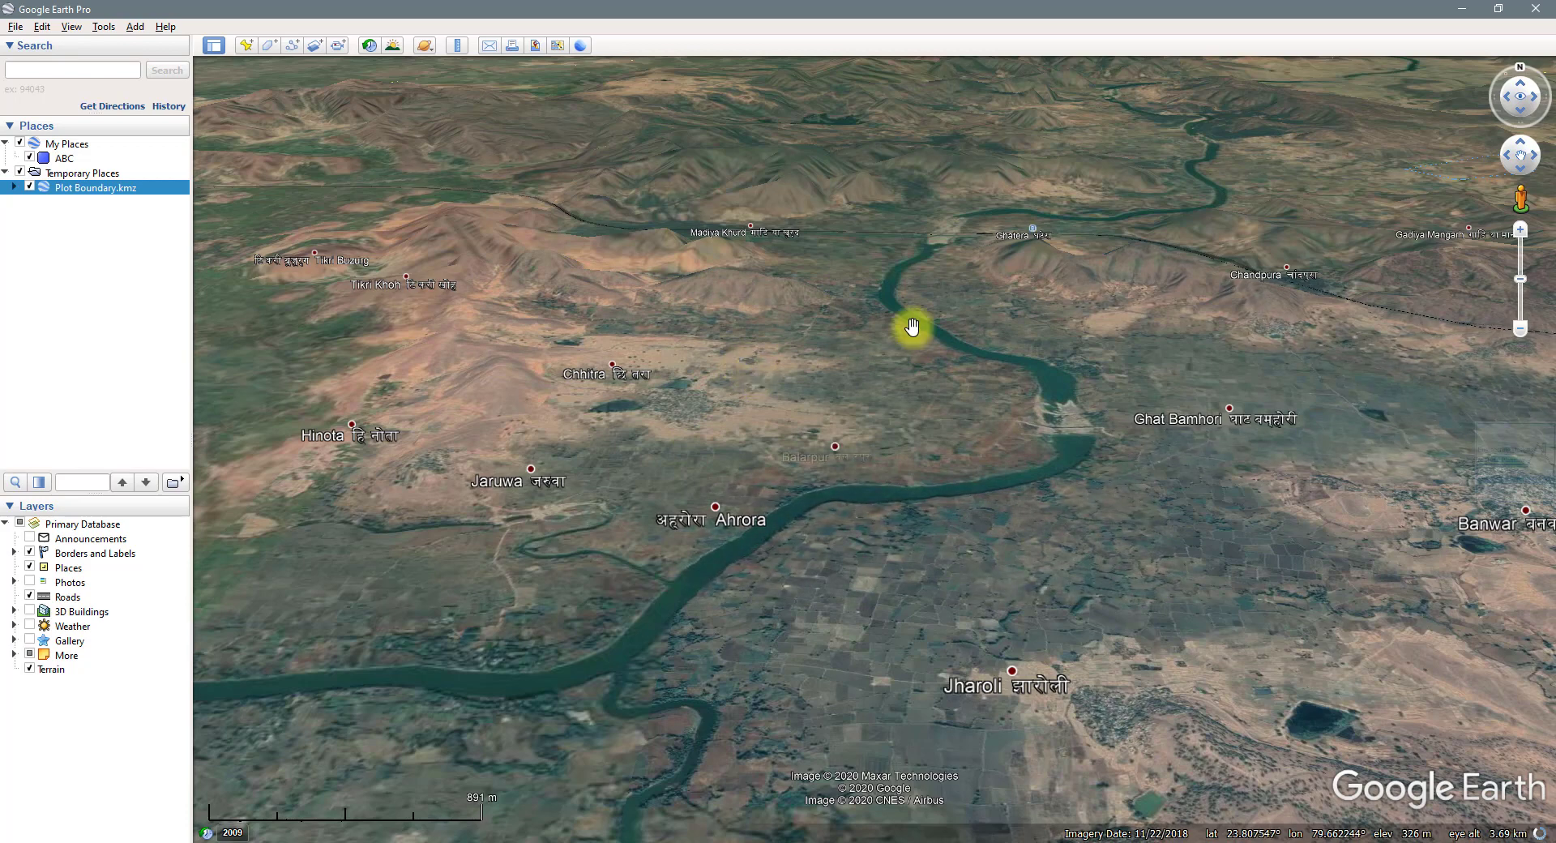
Examine the river bend and hills around Jaruwa, Ahrora and Ghat Bamhori, zooming repeatedly between the wide area and close detail
{"action": "left_click", "coordinate": [1519, 328]}
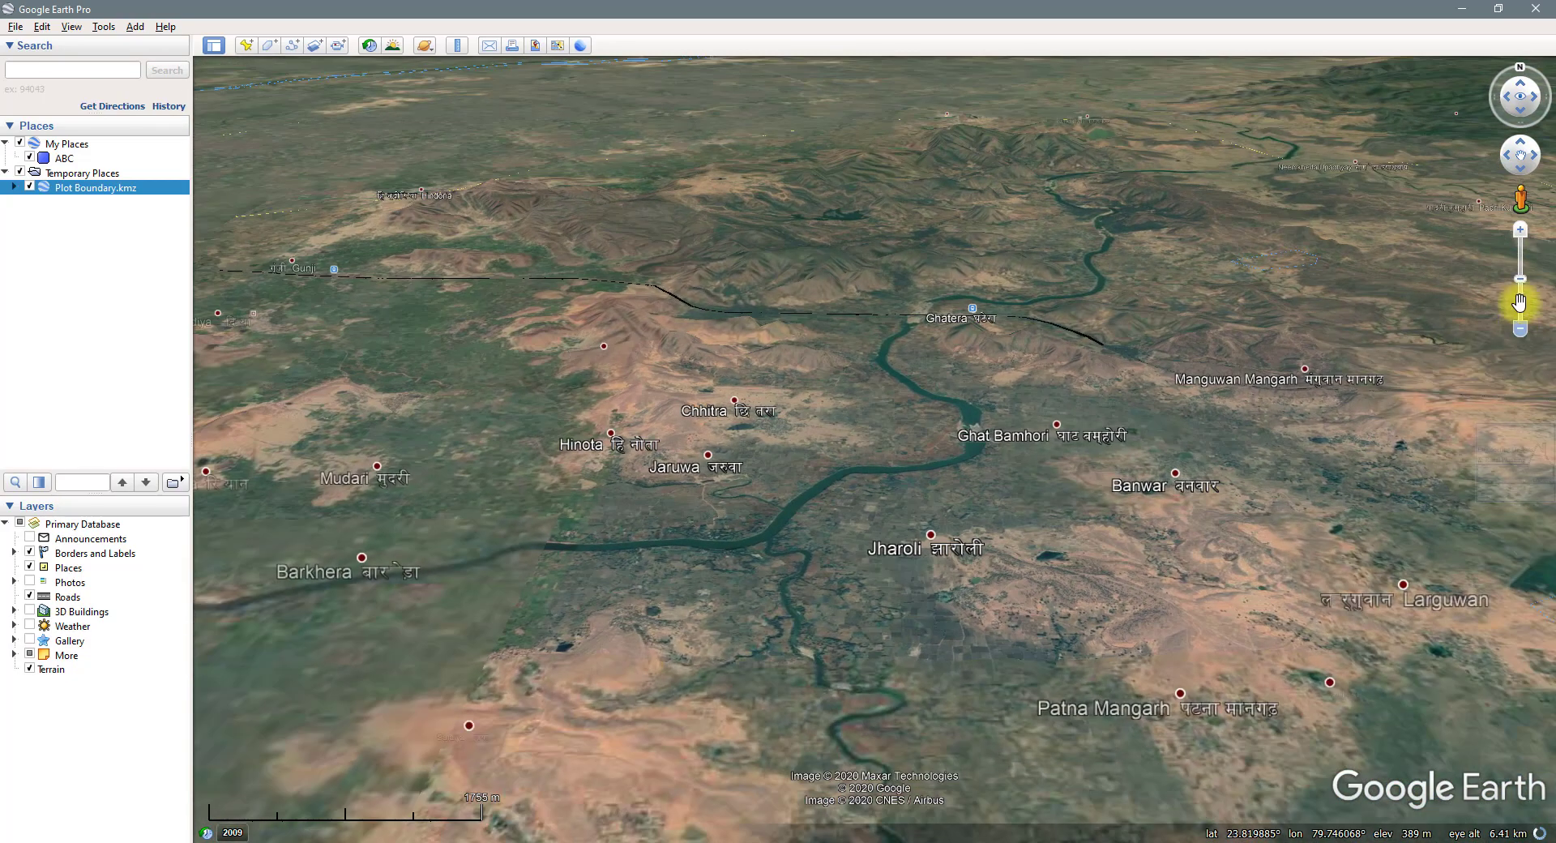
{"action": "left_click", "coordinate": [1520, 232]}
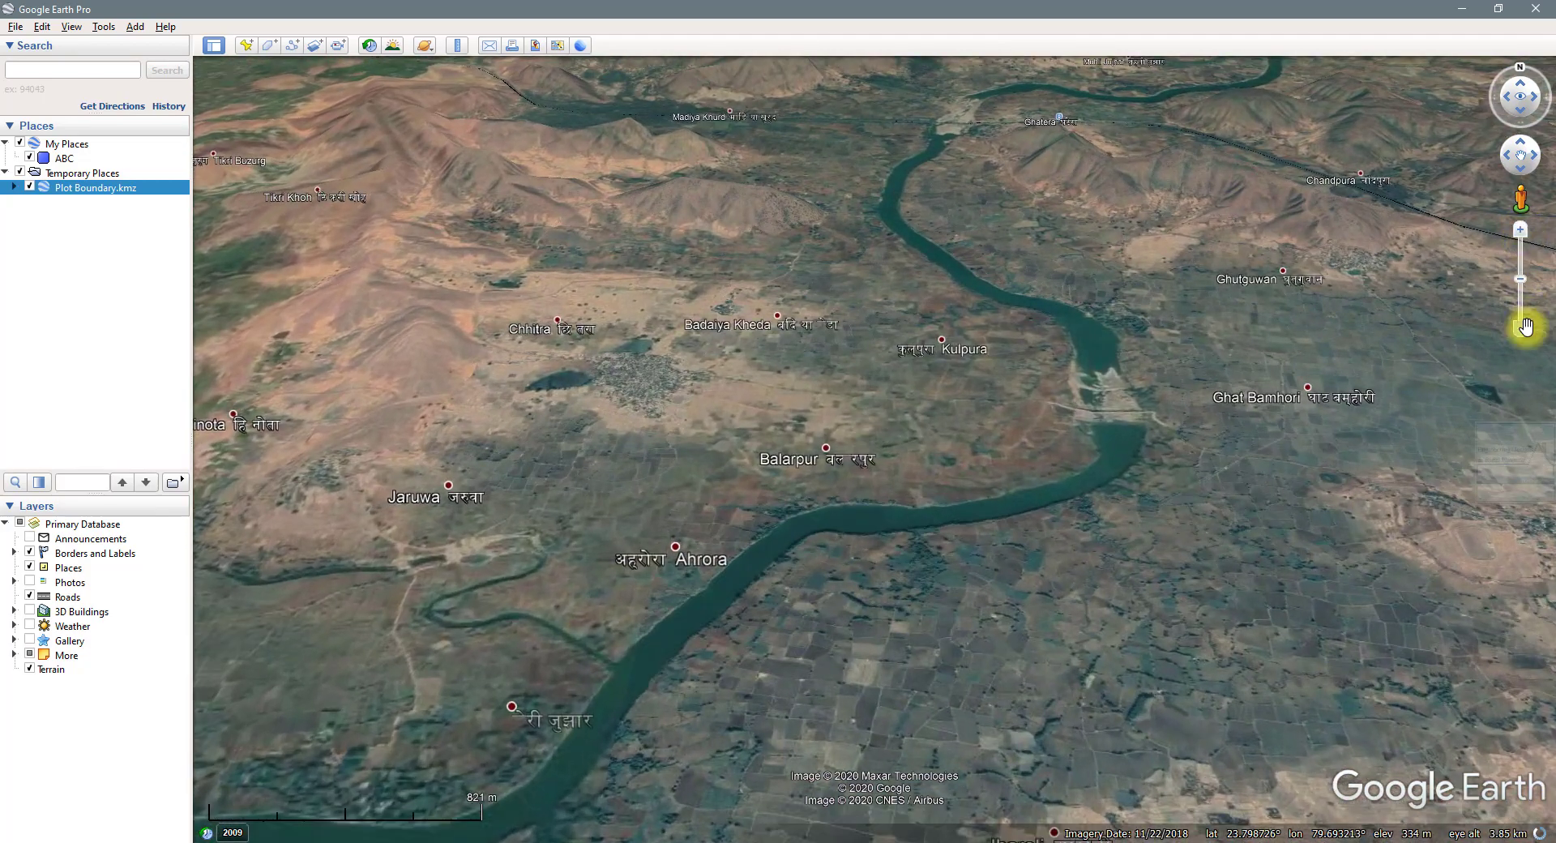
{"action": "left_click", "coordinate": [1523, 328]}
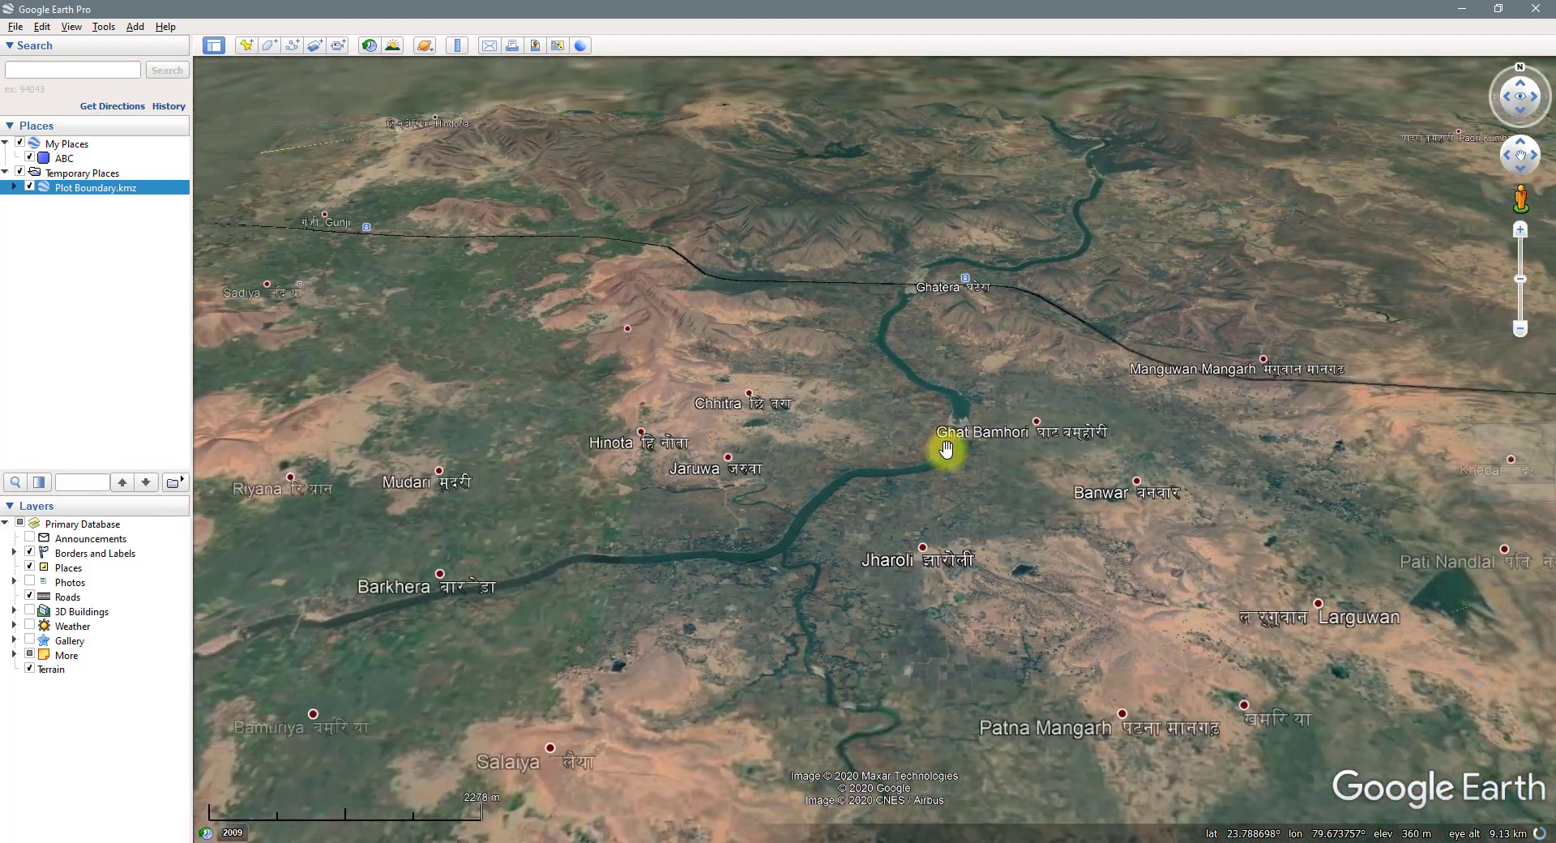
{"action": "double_click", "coordinate": [839, 481]}
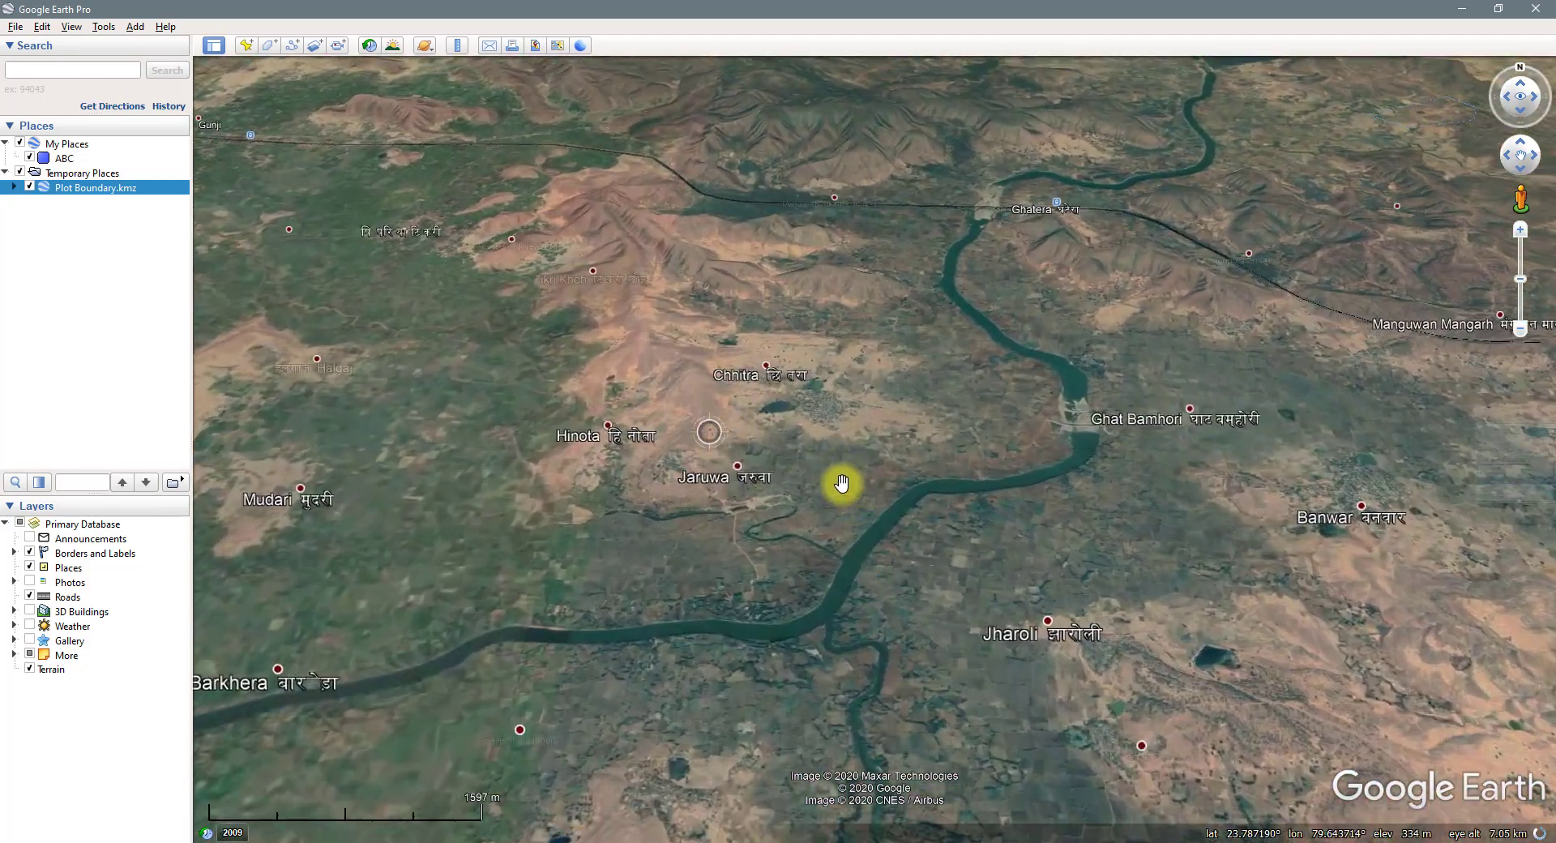
{"action": "scroll", "coordinate": [841, 483], "scroll_direction": "up", "scroll_amount": 3}
{"action": "scroll", "coordinate": [841, 483], "scroll_direction": "down", "scroll_amount": 5}
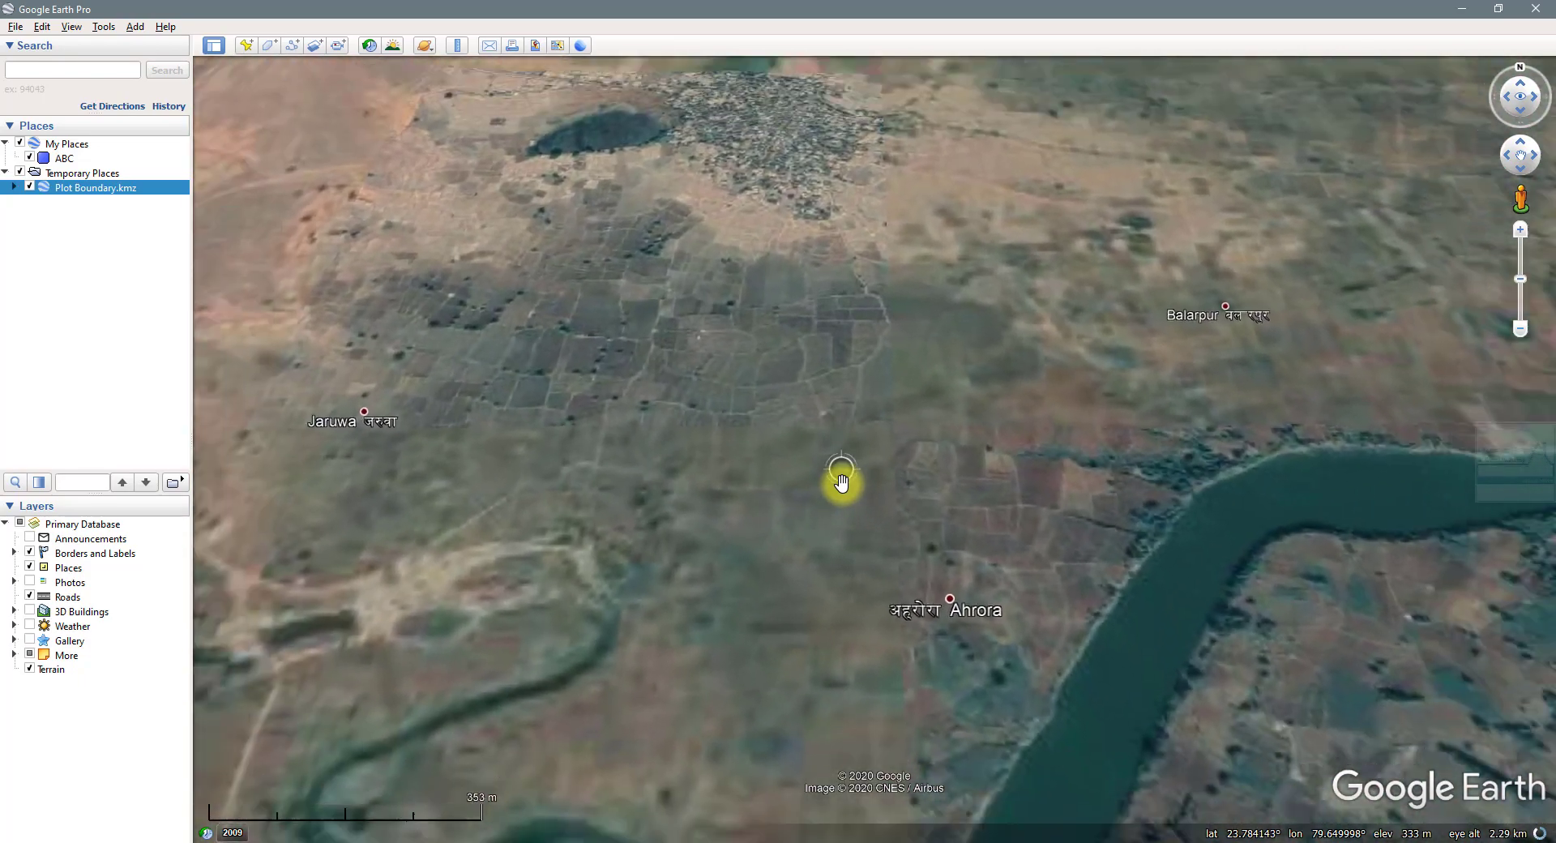
{"action": "scroll", "coordinate": [841, 483], "scroll_direction": "down", "scroll_amount": 3}
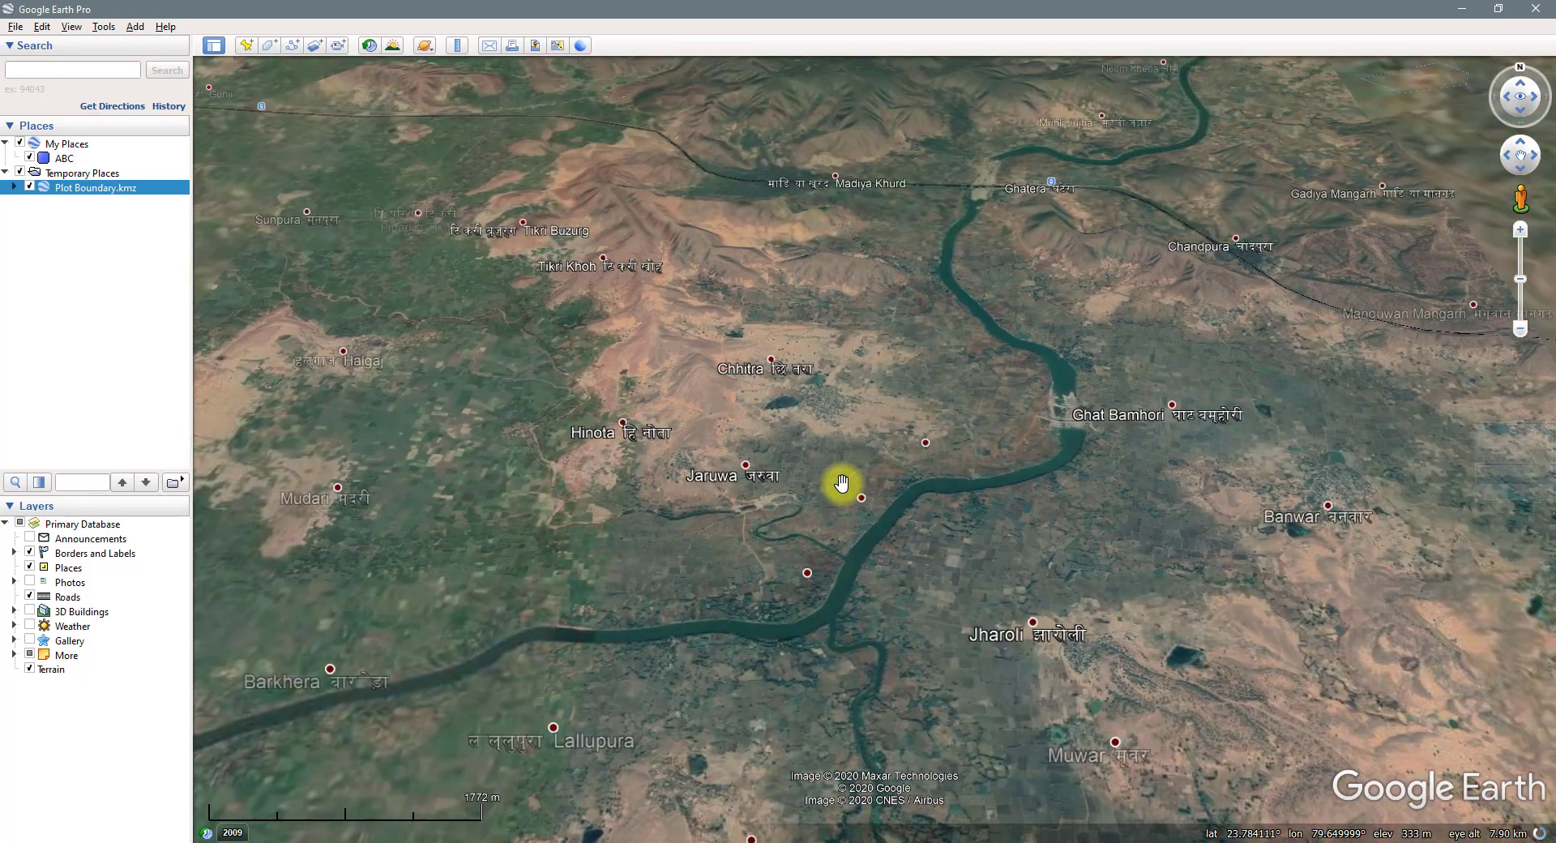
{"action": "scroll", "coordinate": [841, 483], "scroll_direction": "up", "scroll_amount": 2}
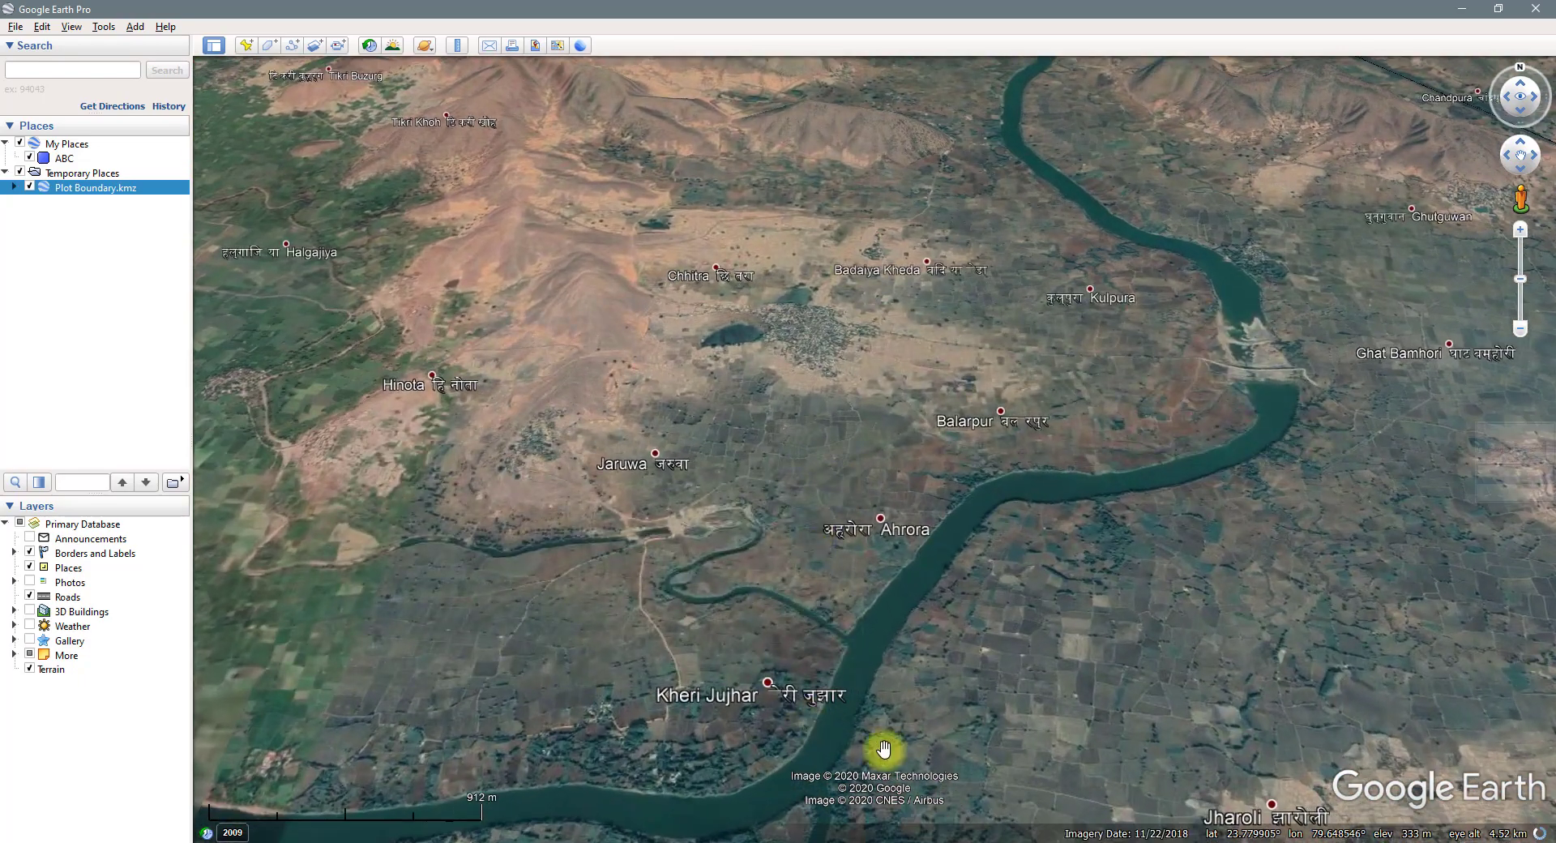